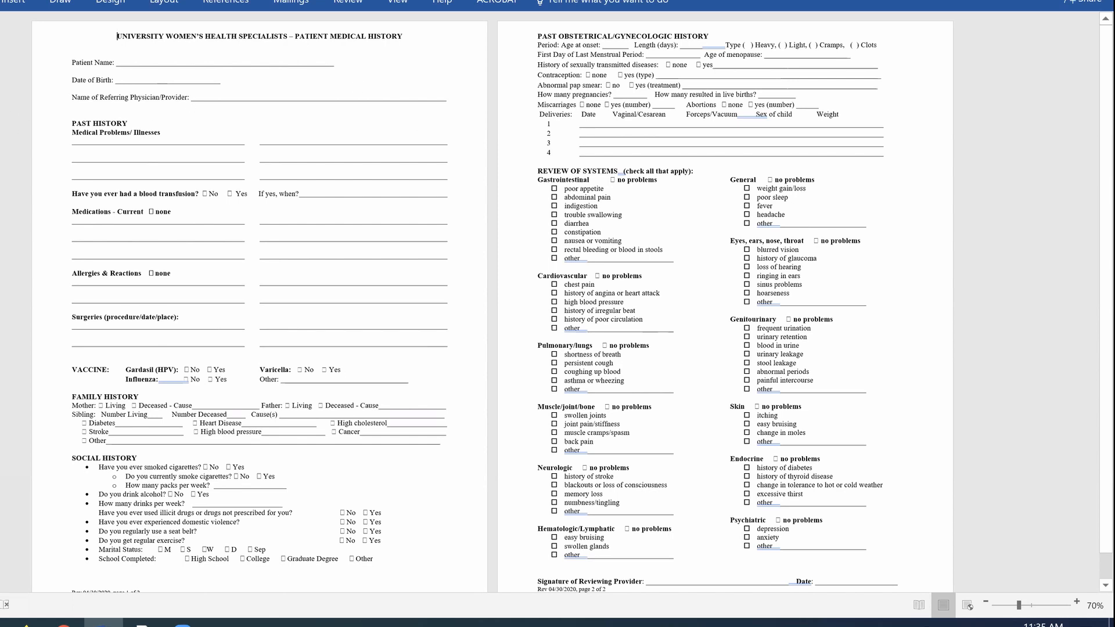
Save the patient medical history document as a PDF named Pt Med Hx 4.30.2020_Example.
key("alt+f")
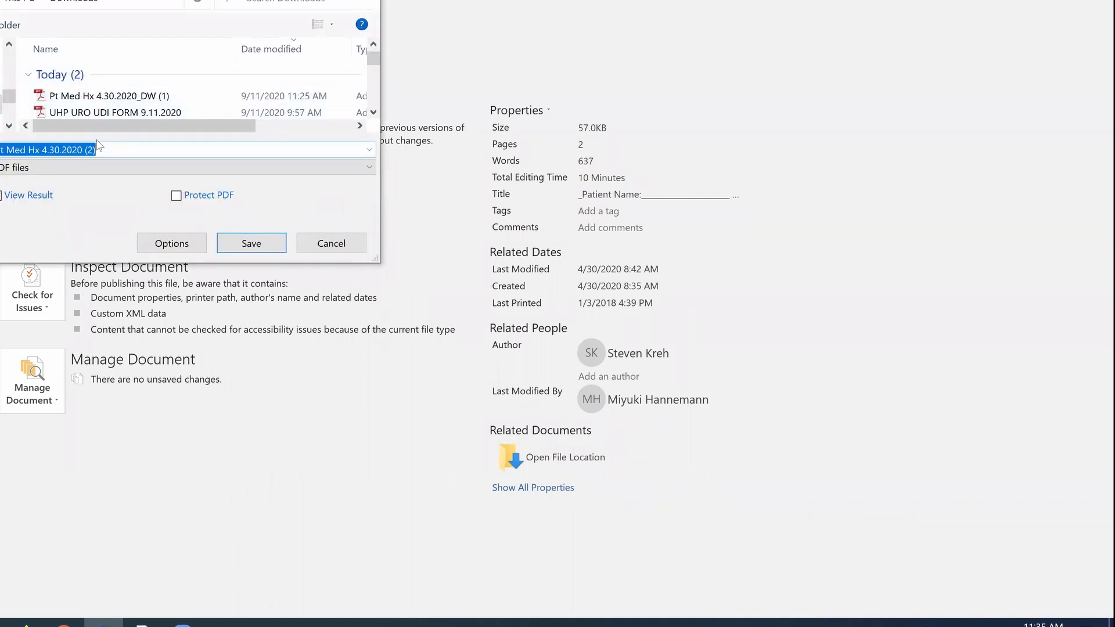
left_click(107, 146)
key("BackSpace")
key("BackSpace")
key("BackSpace")
key("BackSpace")
type("_Example")
key("Return")
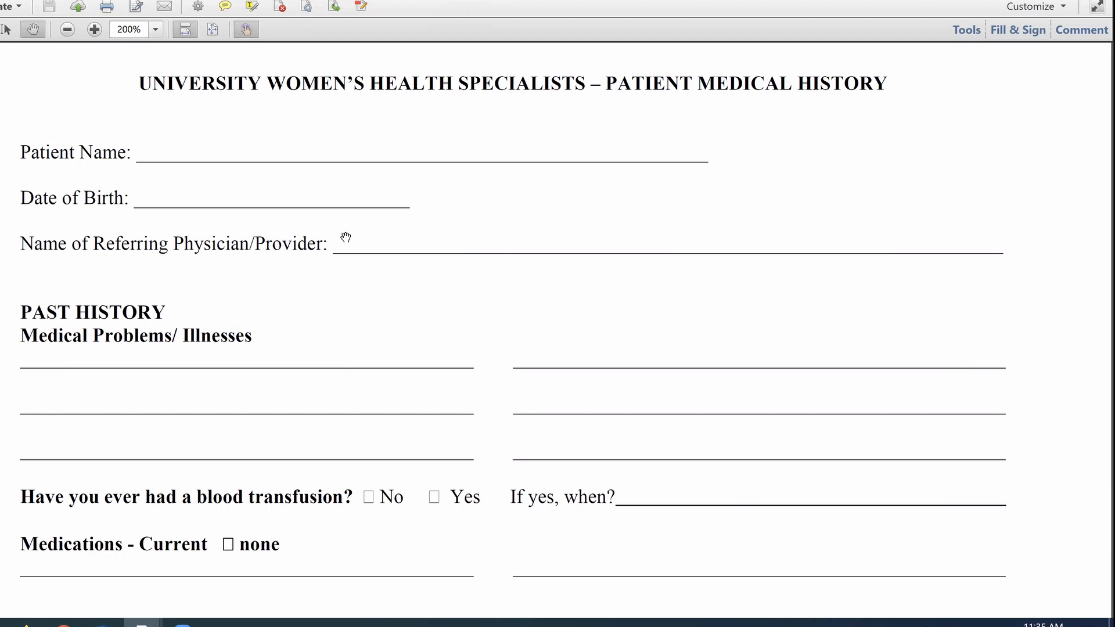
Have the form fields in the PDF detected automatically, and leave form editing.
left_click(67, 30)
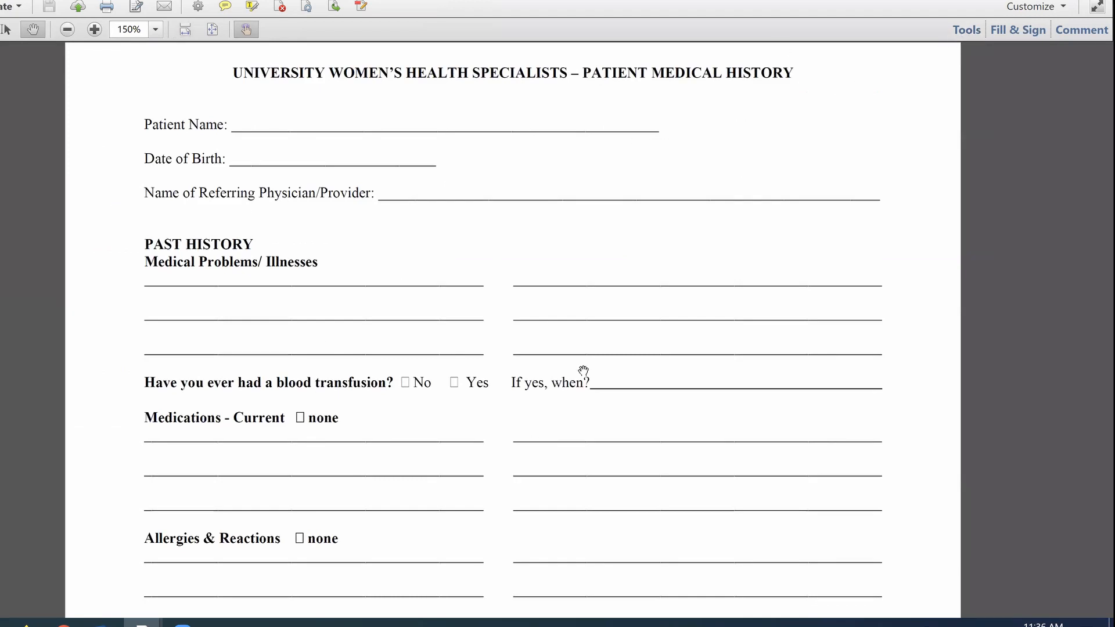
left_click(961, 35)
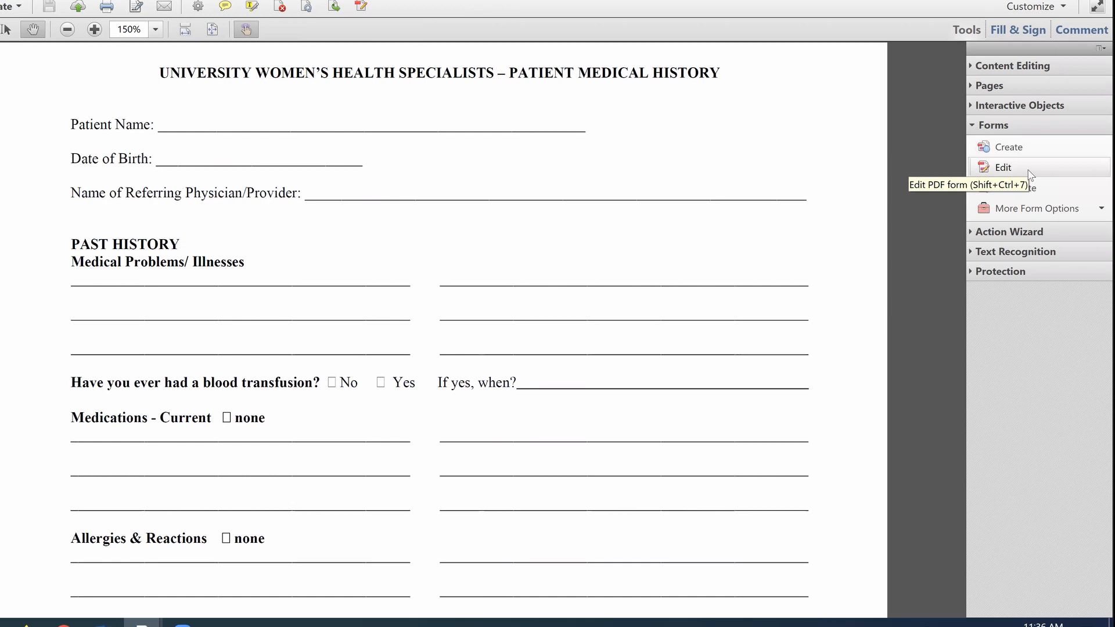
left_click(1029, 173)
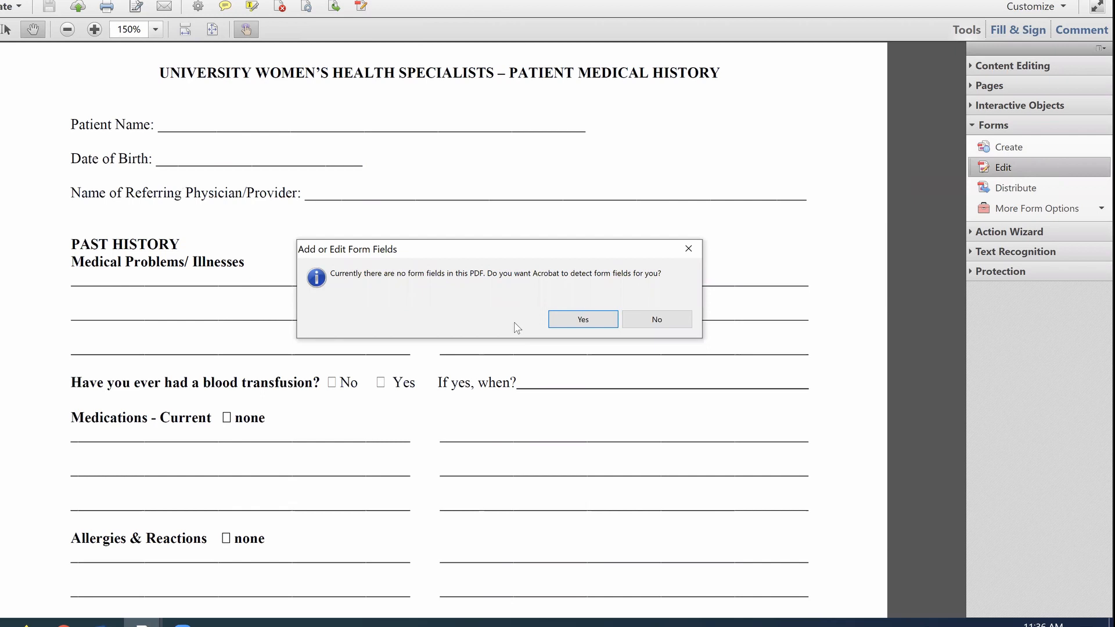
left_click(569, 322)
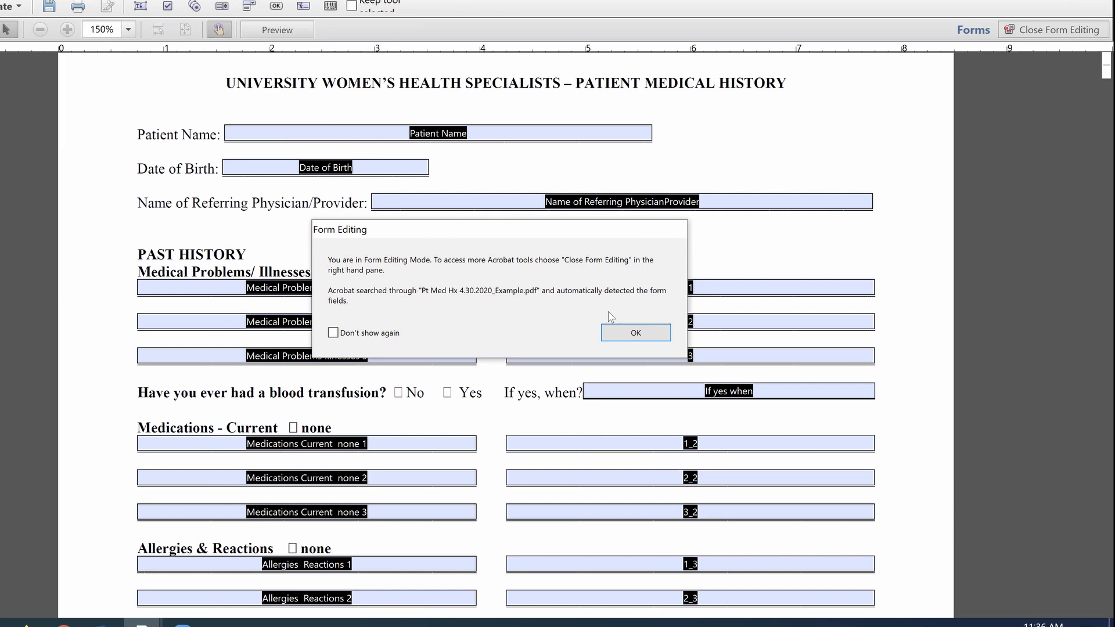
left_click(629, 332)
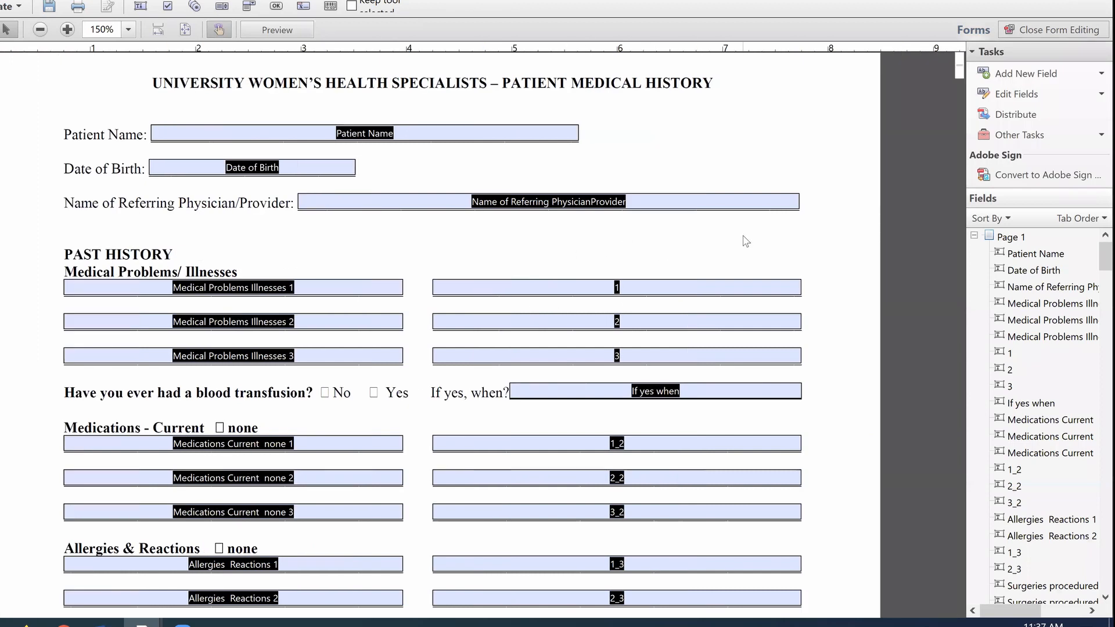
scroll(743, 241, "down", 1)
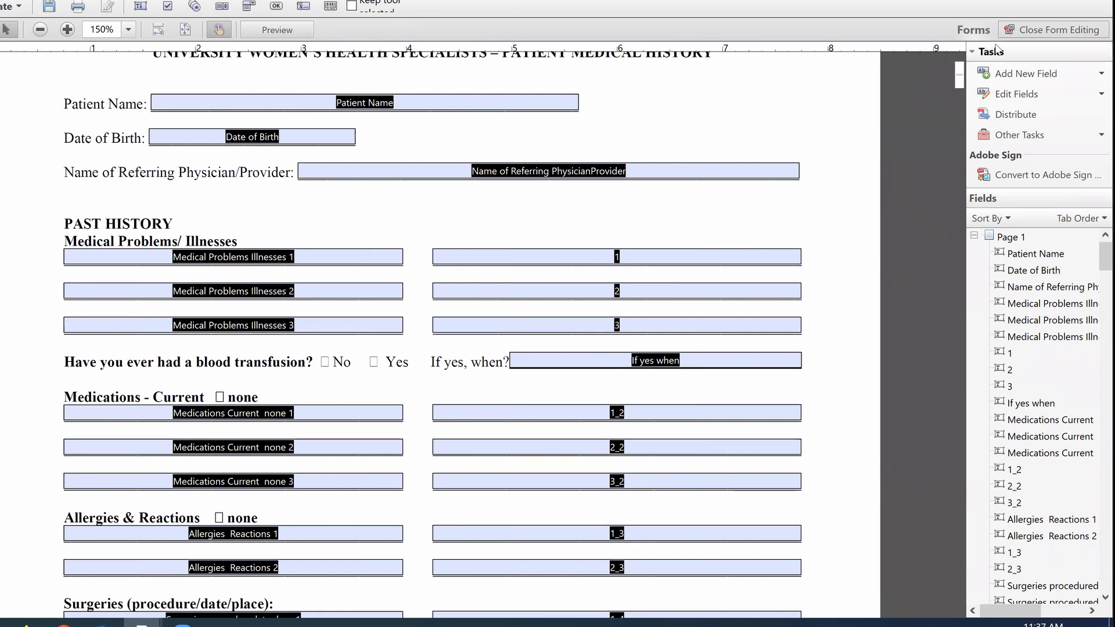
left_click(1044, 30)
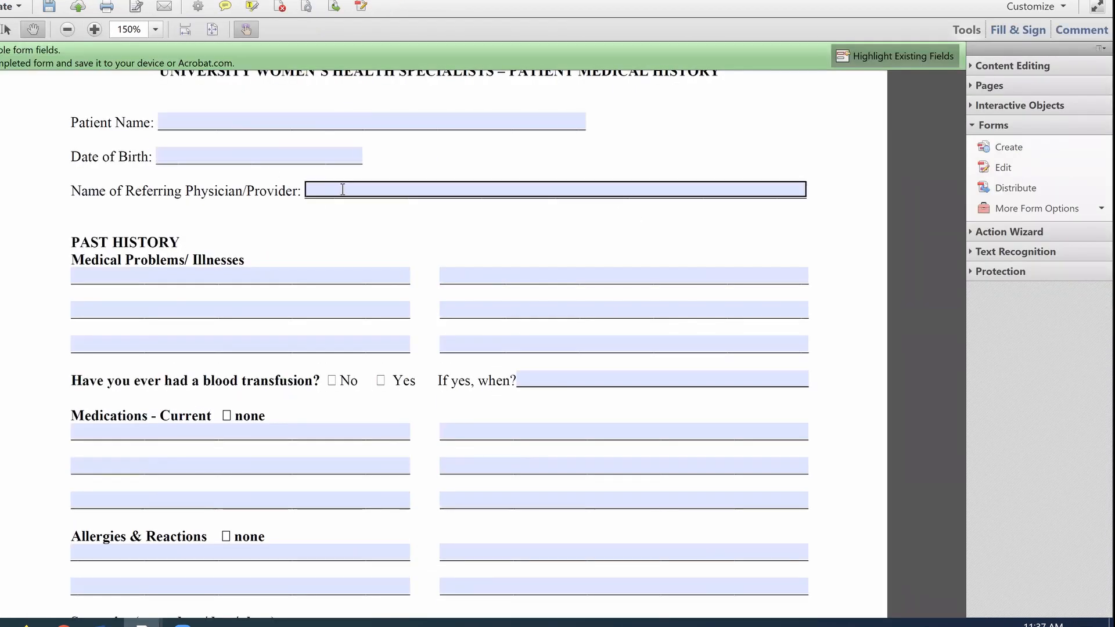
Fill Medical Problems/Illnesses blanks with trial text: Test and test2 on the third and second right-column lines, tttt on the first left-column line.
left_click(512, 336)
type("Test")
left_click(514, 310)
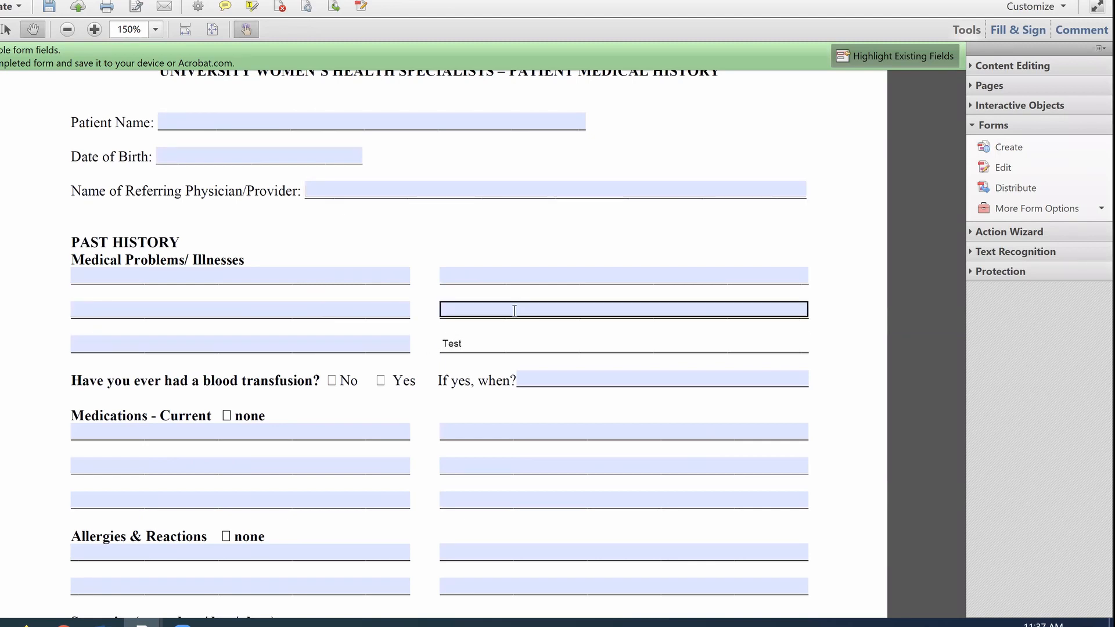
type("test2")
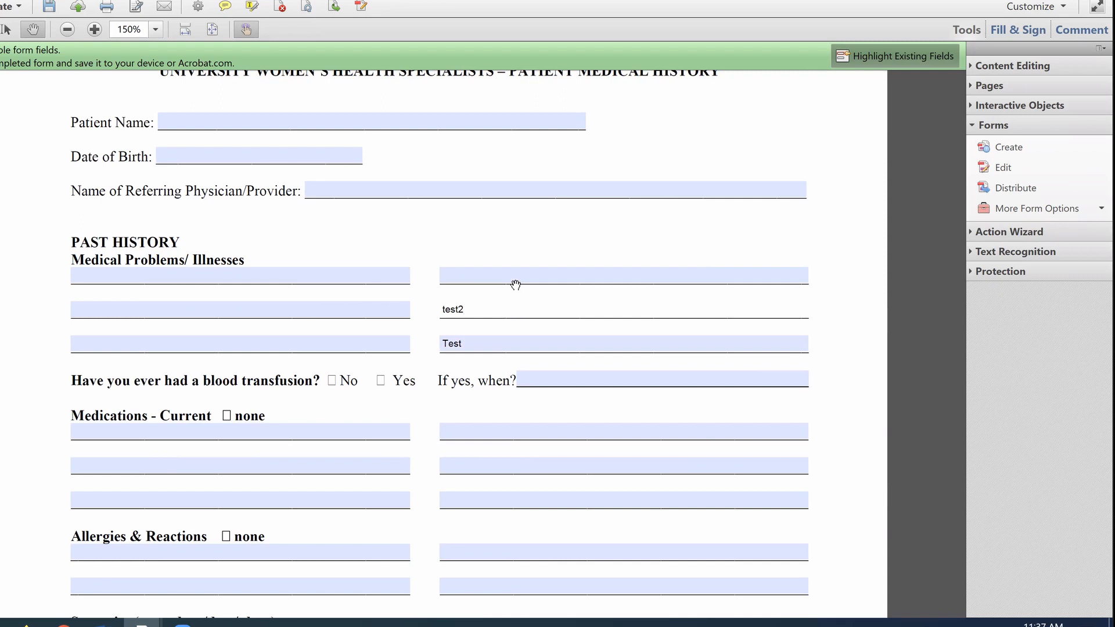
left_click(515, 277)
left_click(197, 273)
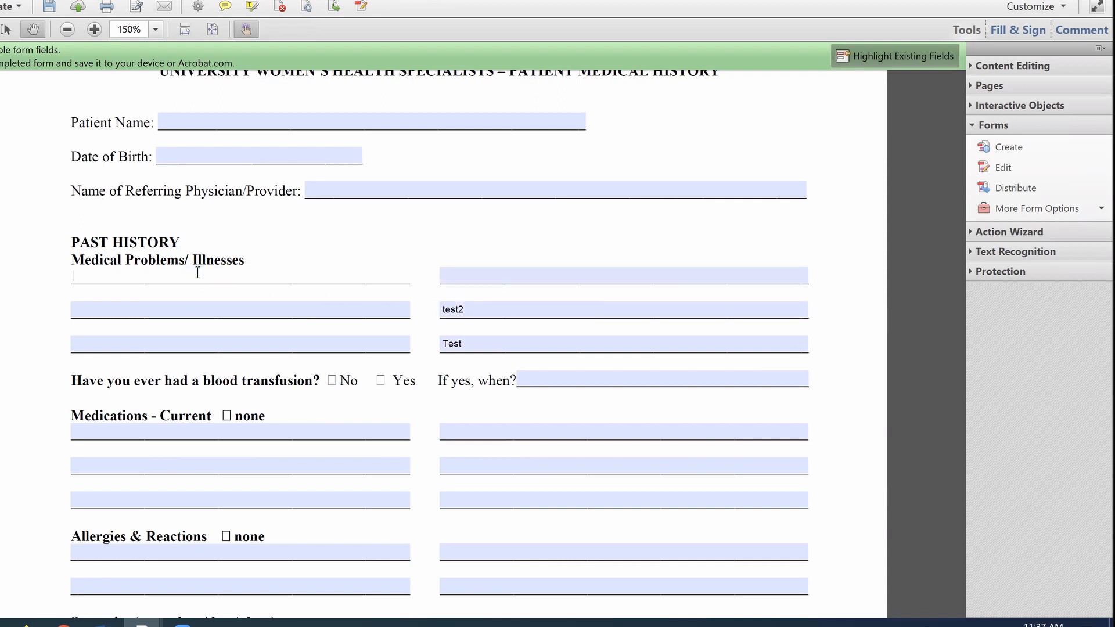
type("tttt")
Clear all the trial text from the Medical Problems/Illnesses fields.
left_click(163, 302)
left_click(158, 276)
key("BackSpace")
key("BackSpace")
key("BackSpace")
key("BackSpace")
left_click(485, 307)
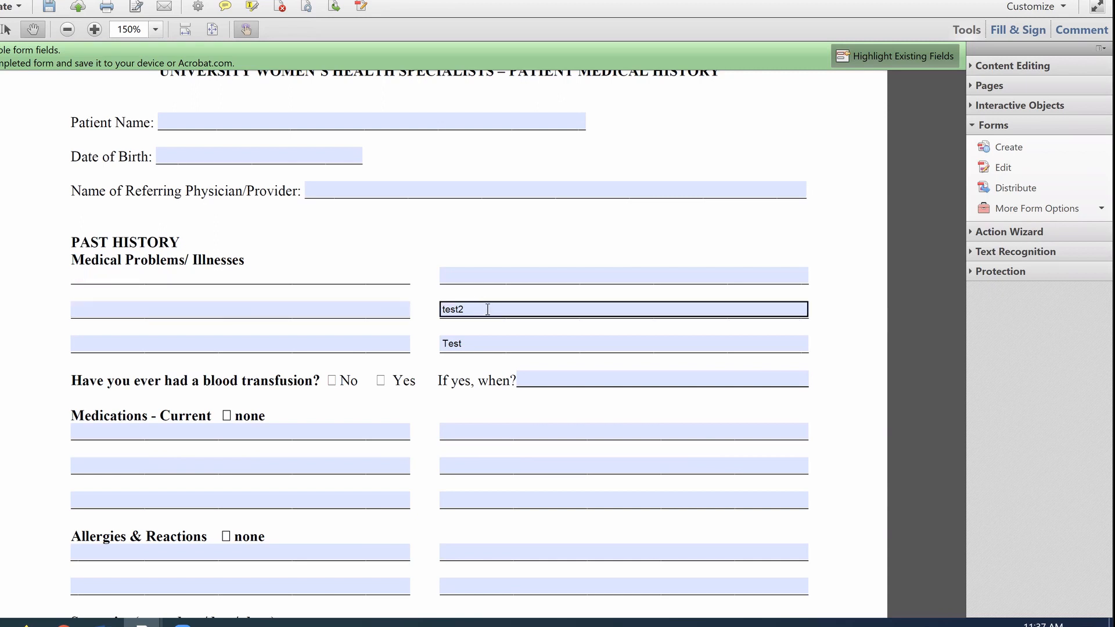
key("BackSpace")
key("BackSpace")
key("BackSpace")
key("BackSpace")
key("BackSpace")
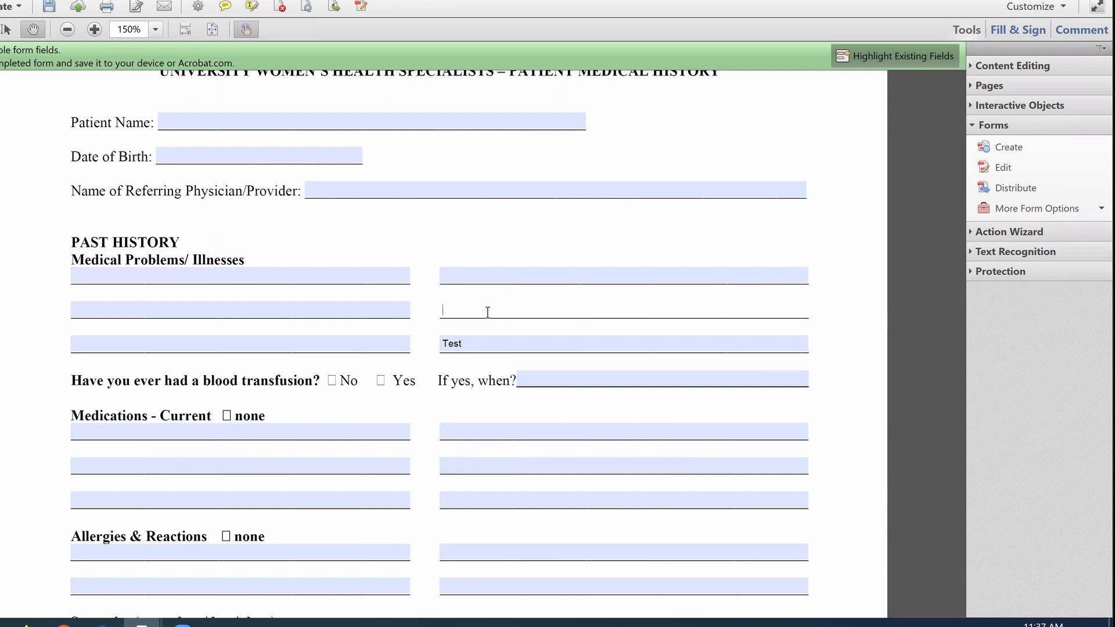
left_click(486, 351)
left_click(486, 346)
key("BackSpace")
key("BackSpace")
key("BackSpace")
key("BackSpace")
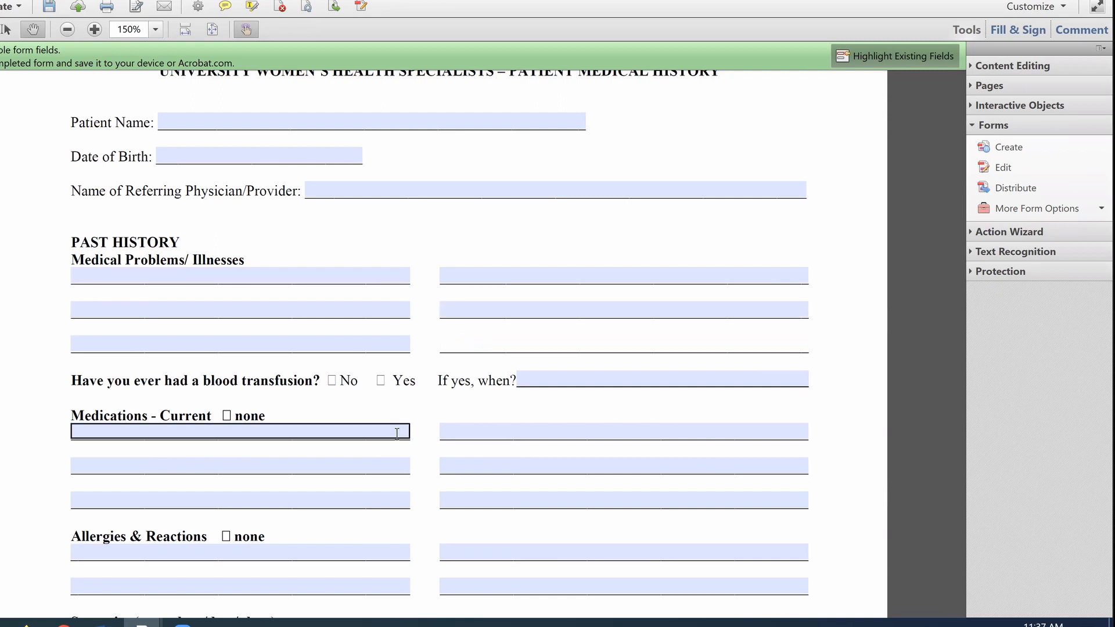
left_click(399, 407)
Review both pages of the form to check which blanks and checkboxes have fillable fields.
scroll(399, 410, "down", 1)
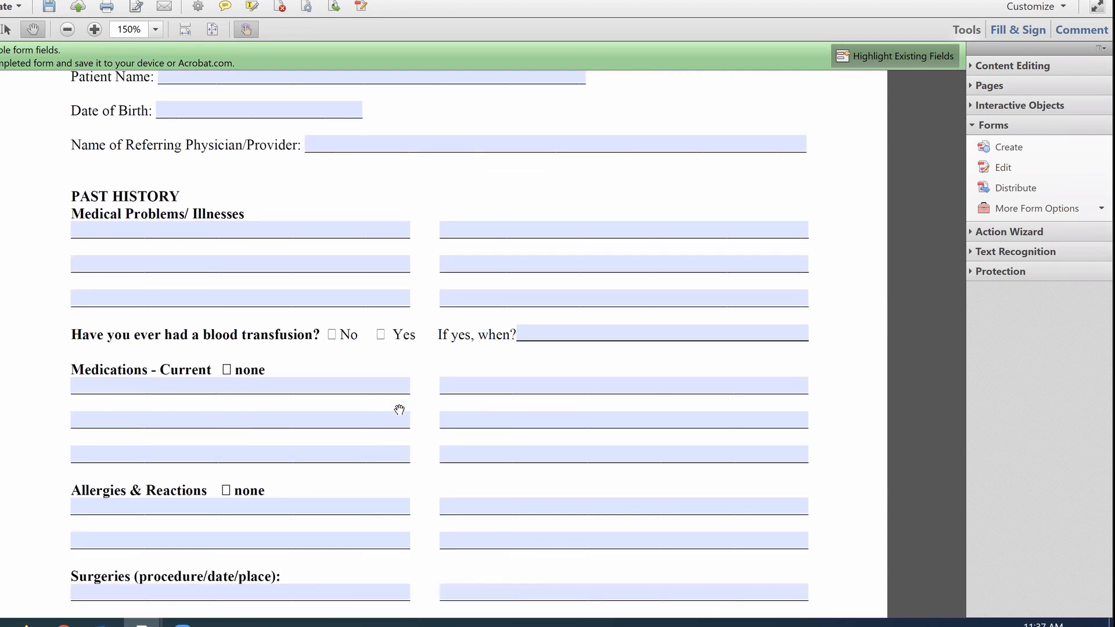
scroll(398, 409, "down", 1)
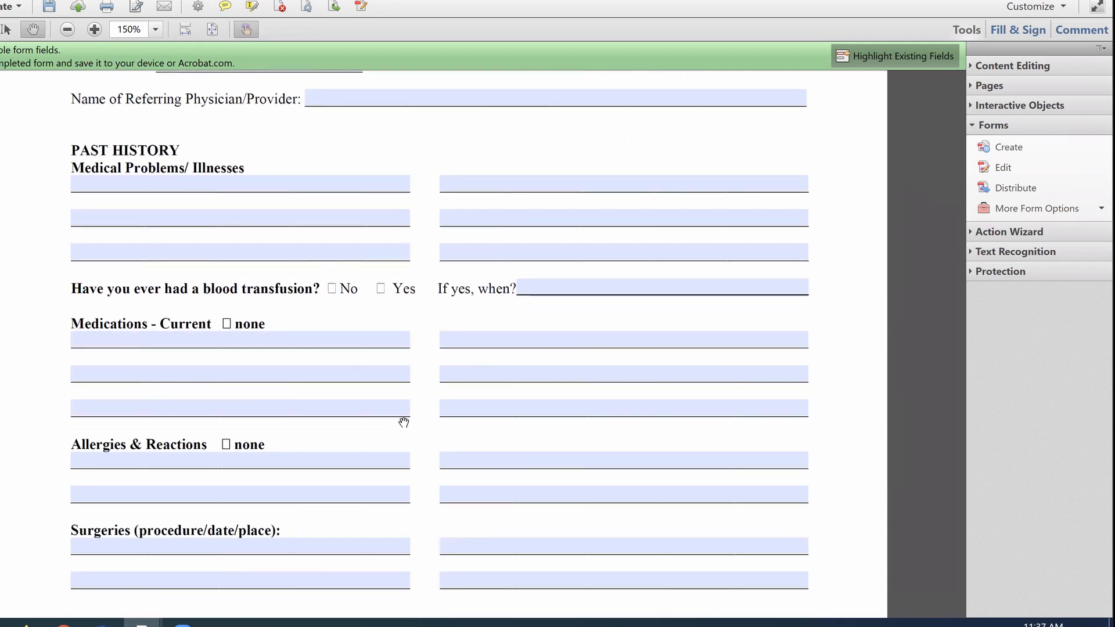
scroll(404, 422, "down", 5)
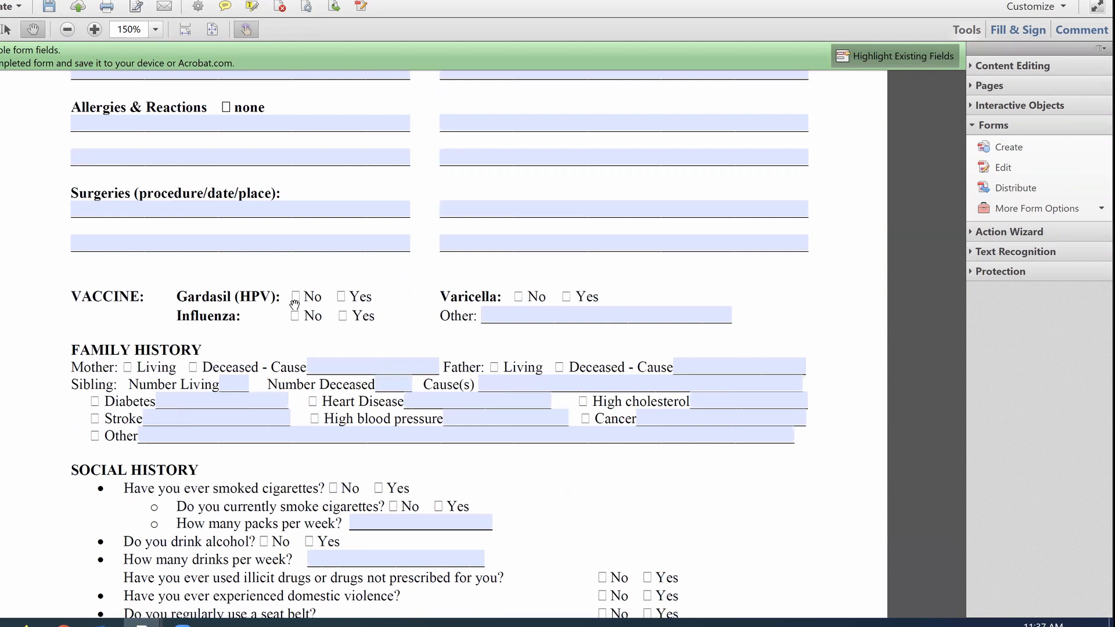
scroll(558, 451, "down", 3)
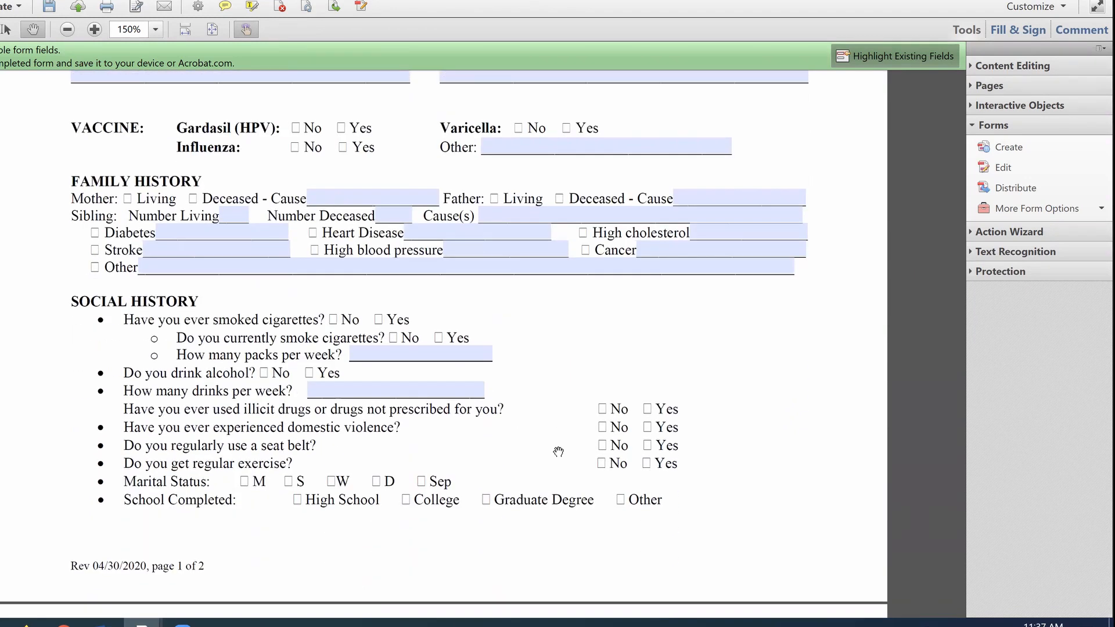
scroll(558, 452, "down", 1)
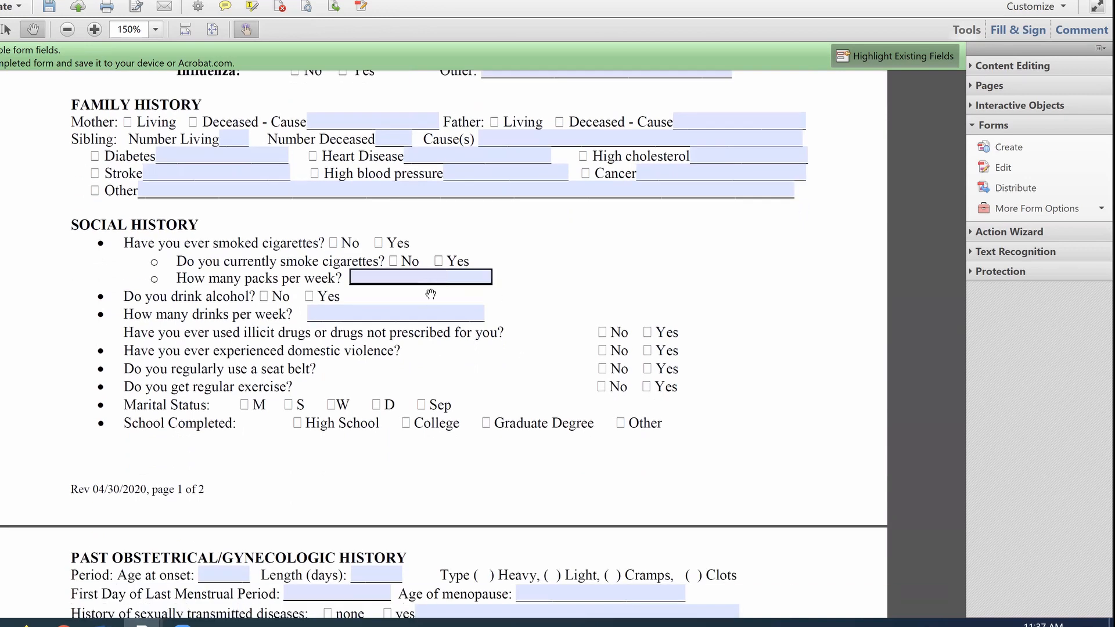
scroll(556, 346, "down", 3)
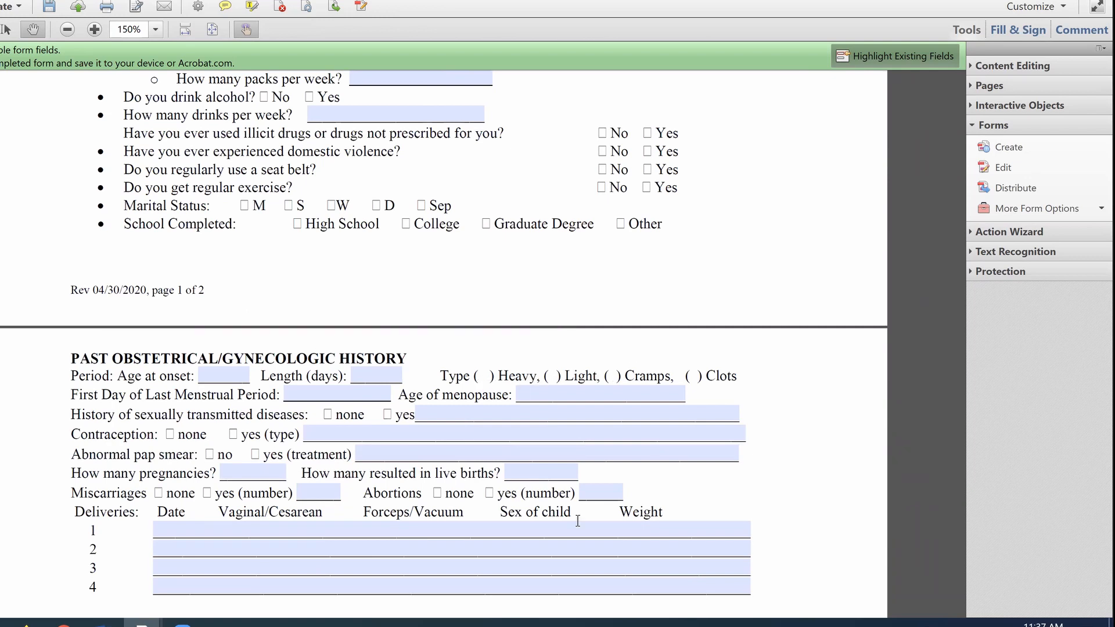
scroll(577, 521, "down", 1)
scroll(577, 521, "down", 8)
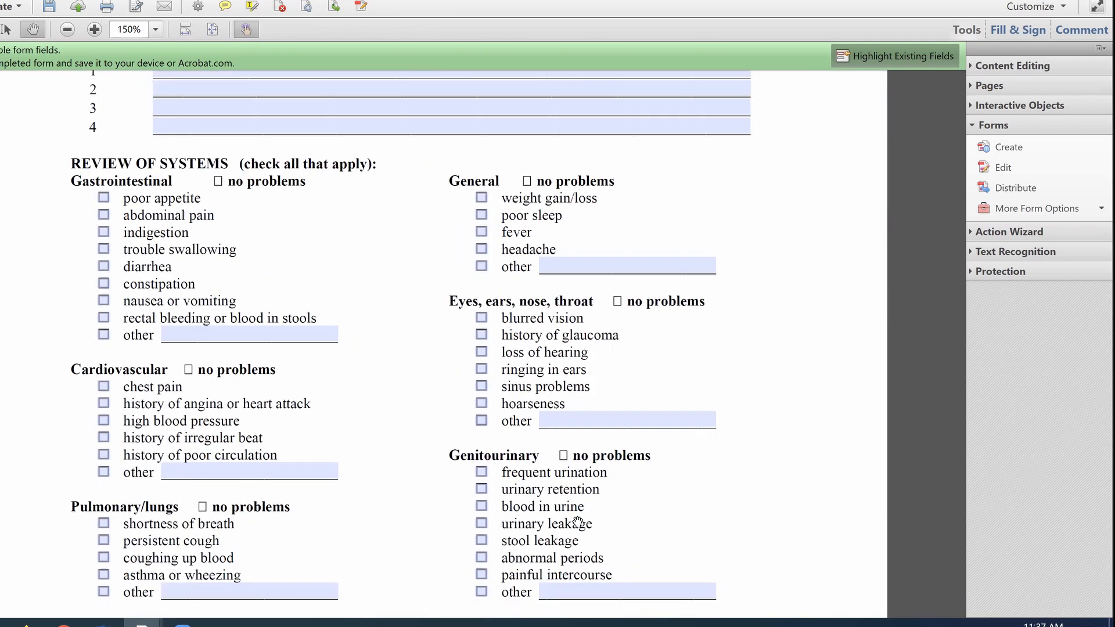
scroll(577, 521, "down", 6)
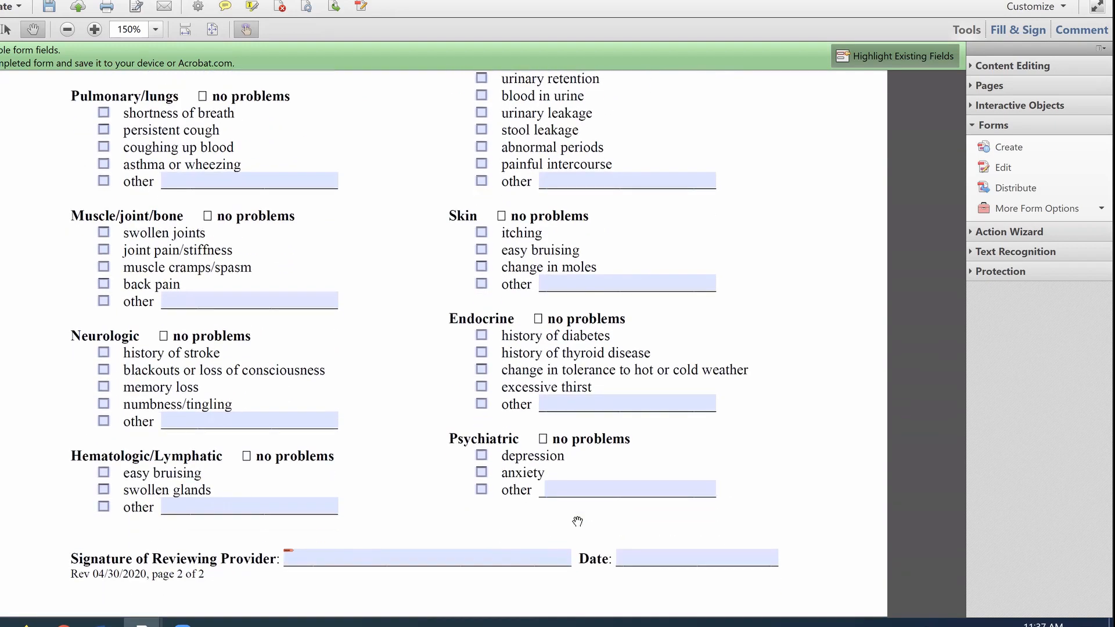
scroll(611, 380, "up", 13)
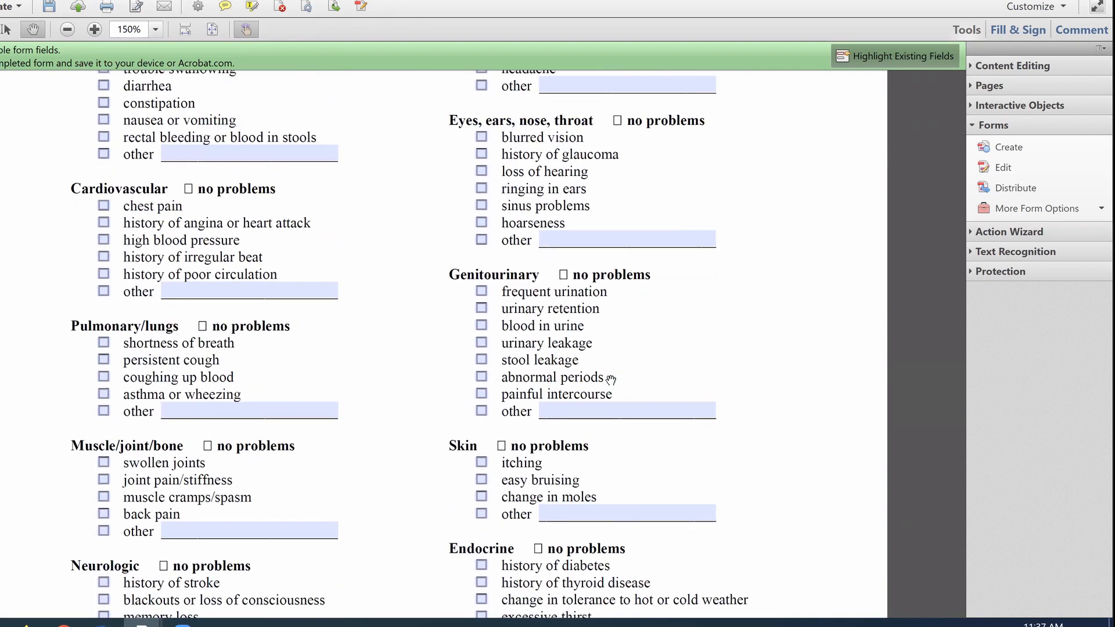
scroll(611, 380, "up", 15)
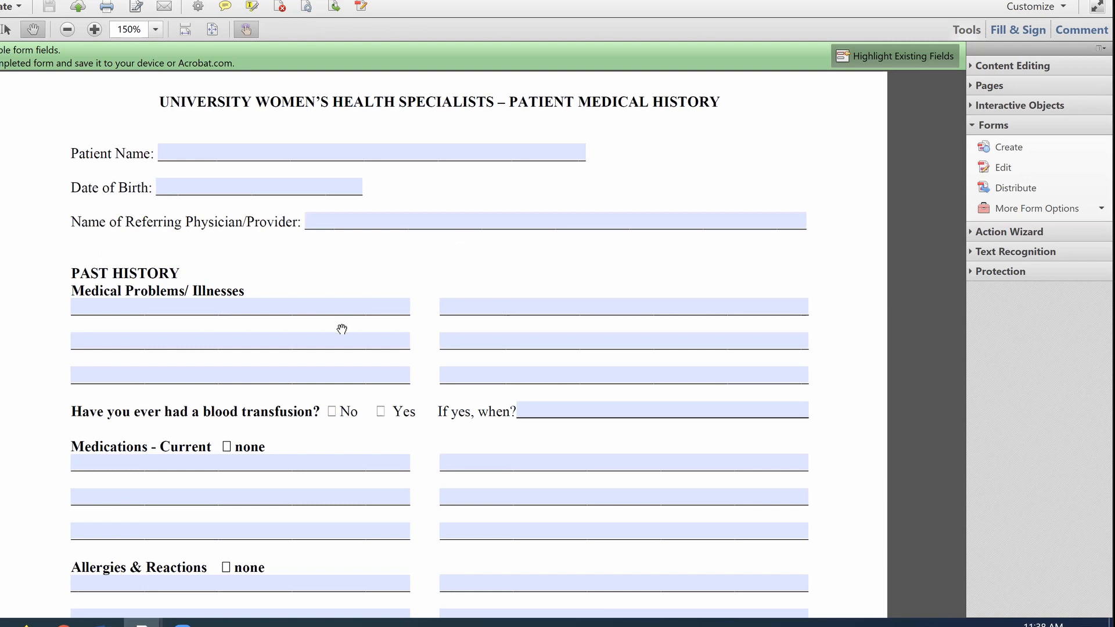
Reopen form editing to view the field types that can be added, and leave form editing.
left_click(1002, 168)
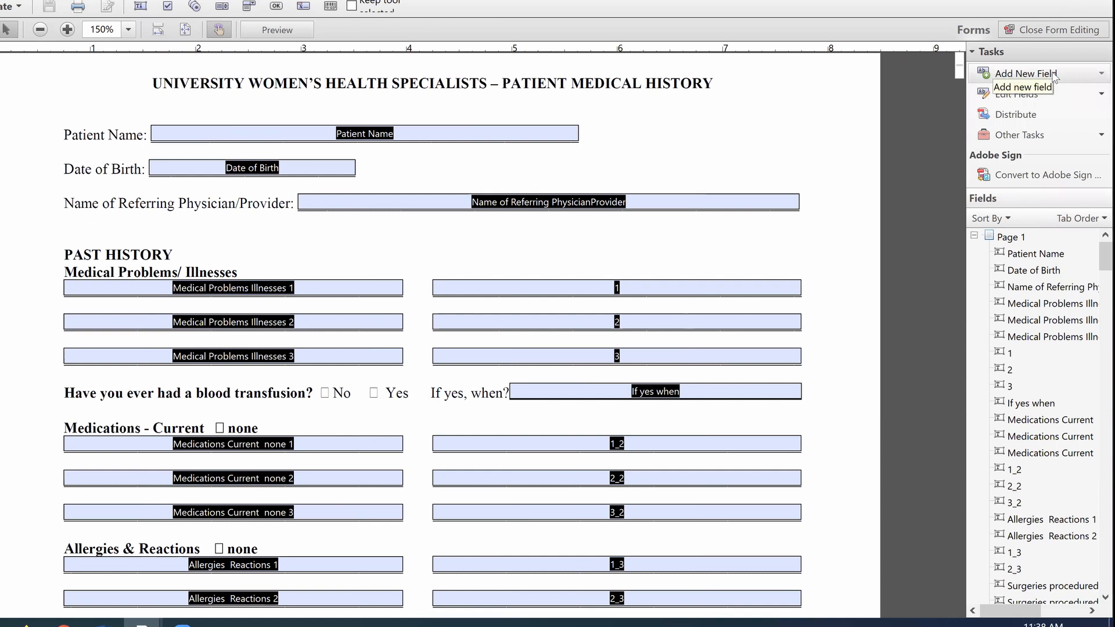
left_click(1093, 77)
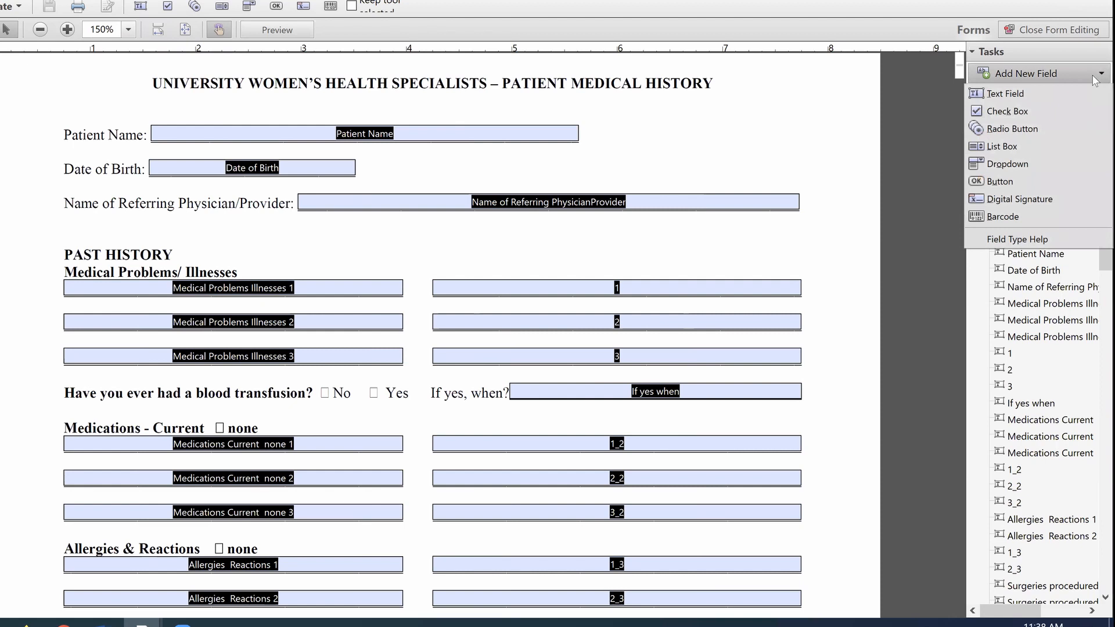
left_click(933, 132)
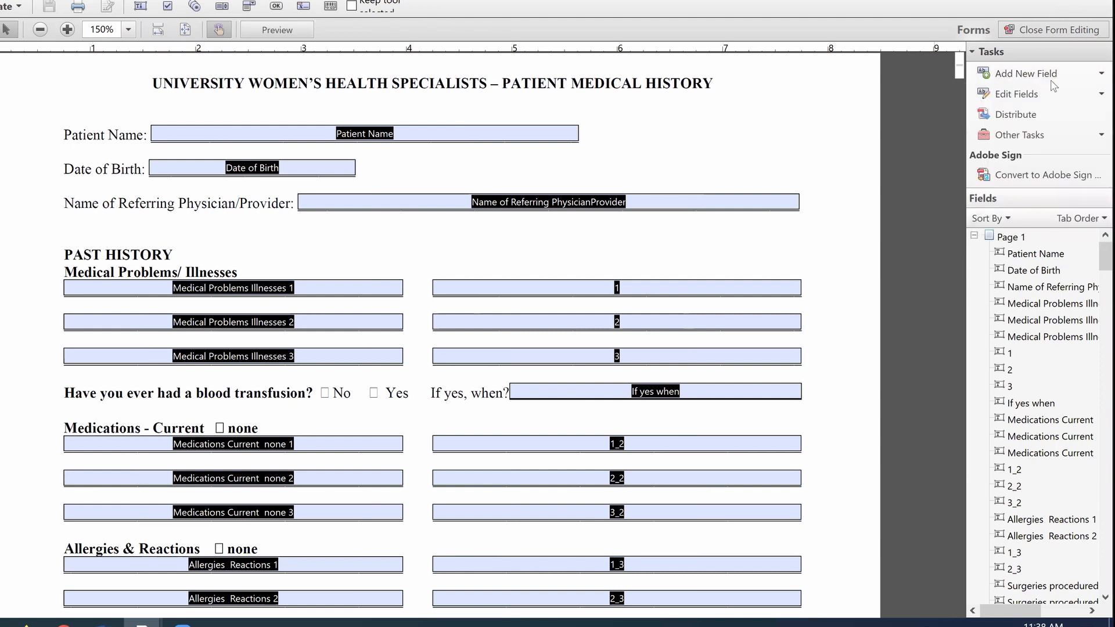
left_click(1062, 29)
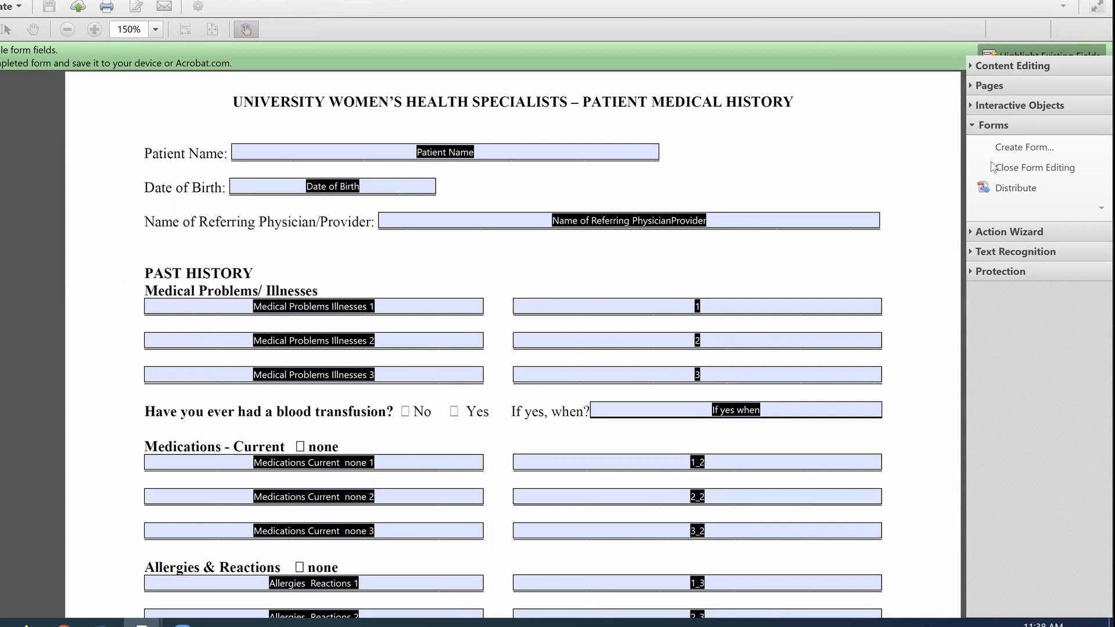
left_click(974, 127)
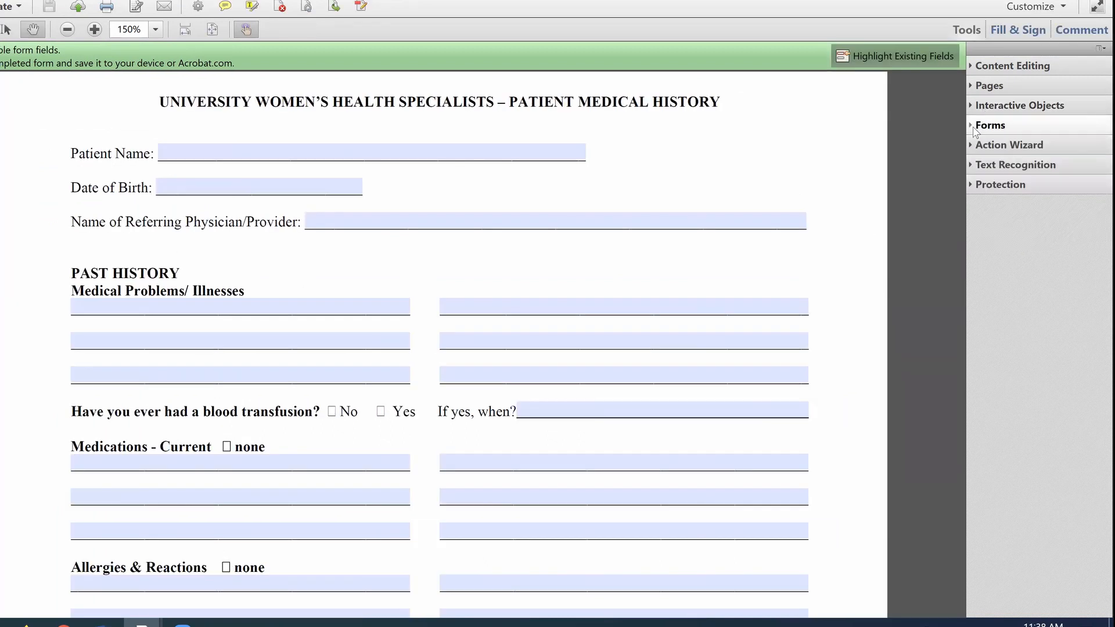
left_click(965, 32)
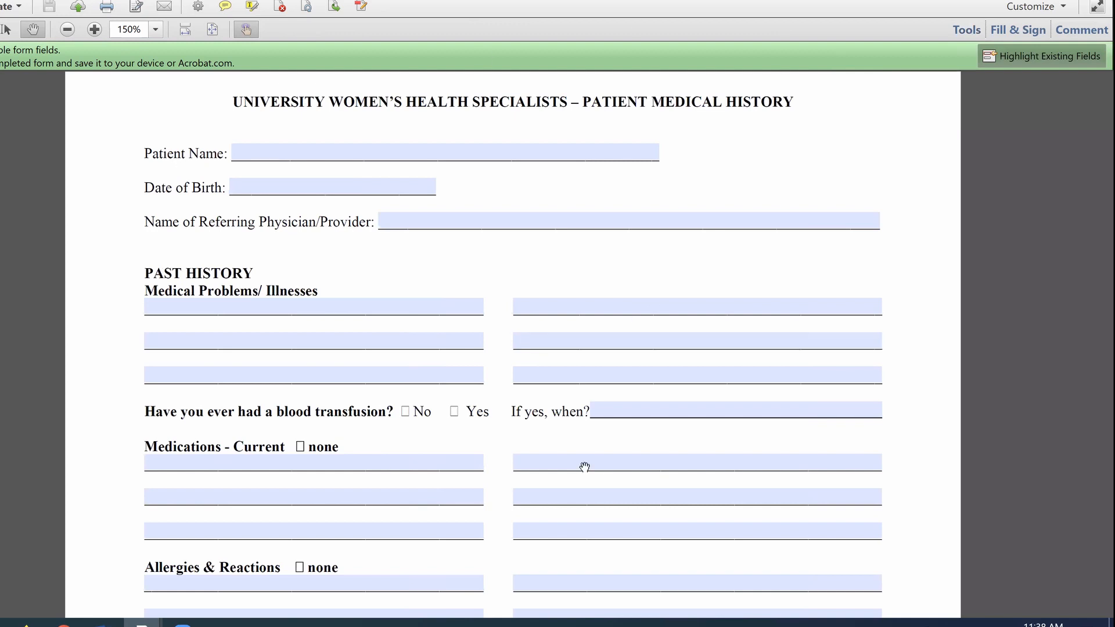
Examine the available Content Editing and Pages tools for the PDF.
left_click(957, 37)
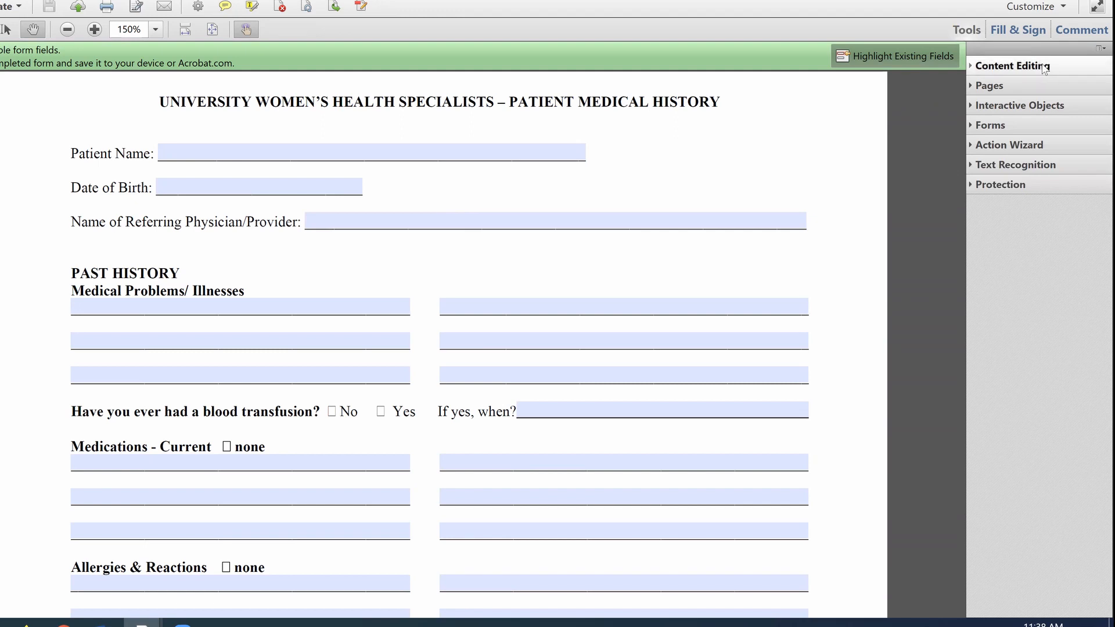
left_click(972, 69)
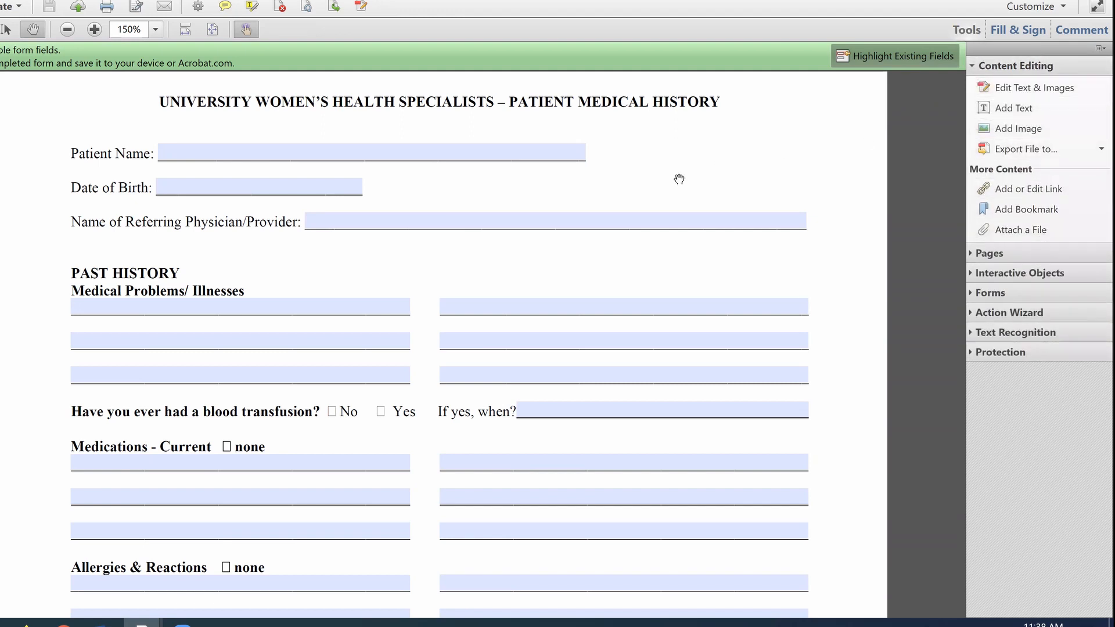
left_click(972, 69)
left_click(973, 87)
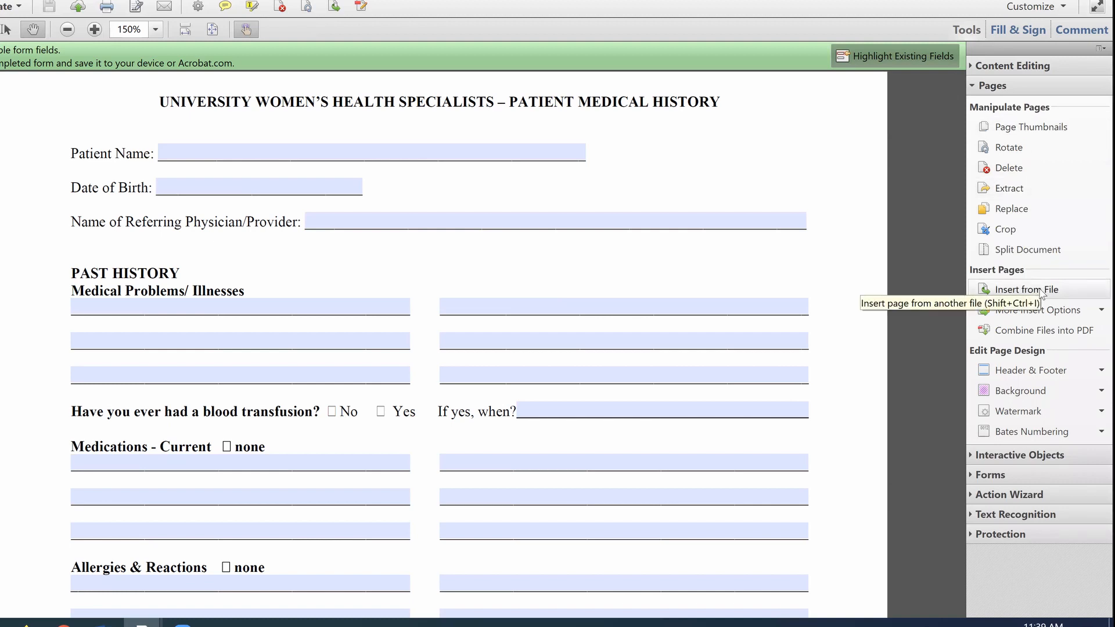
left_click(989, 87)
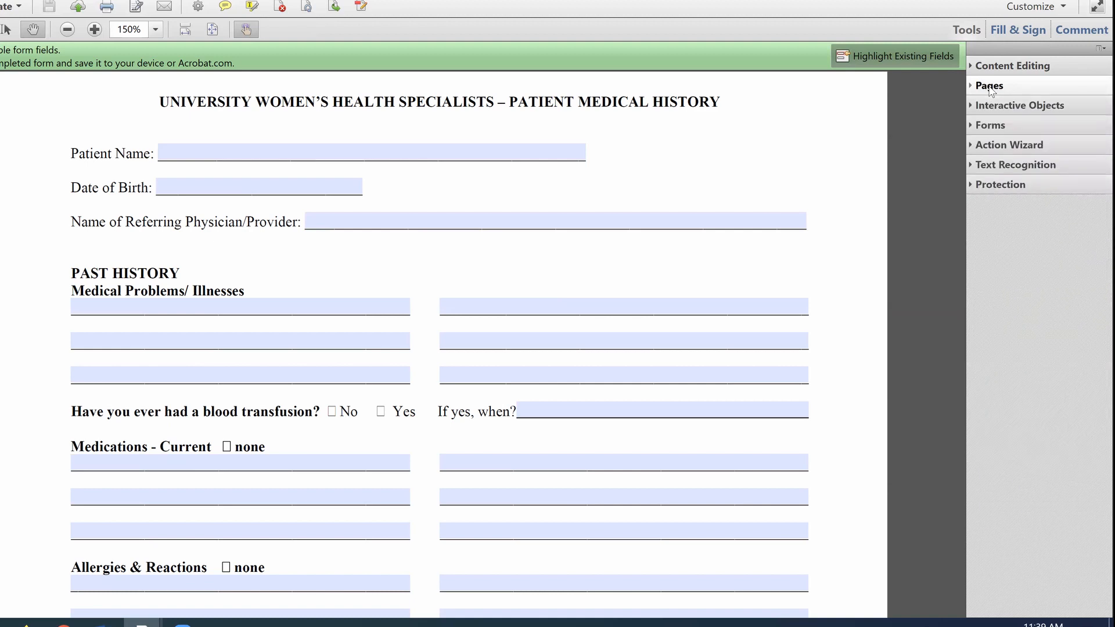
Examine the available Interactive Objects, Forms, Action Wizard, Text Recognition and Protection tools.
left_click(990, 107)
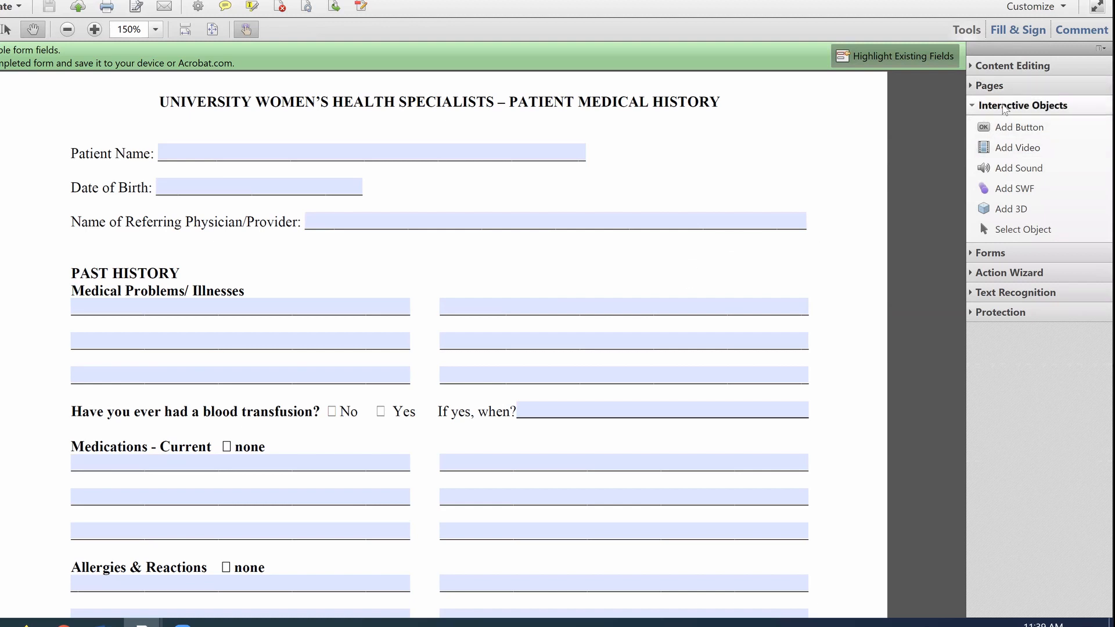
left_click(1003, 107)
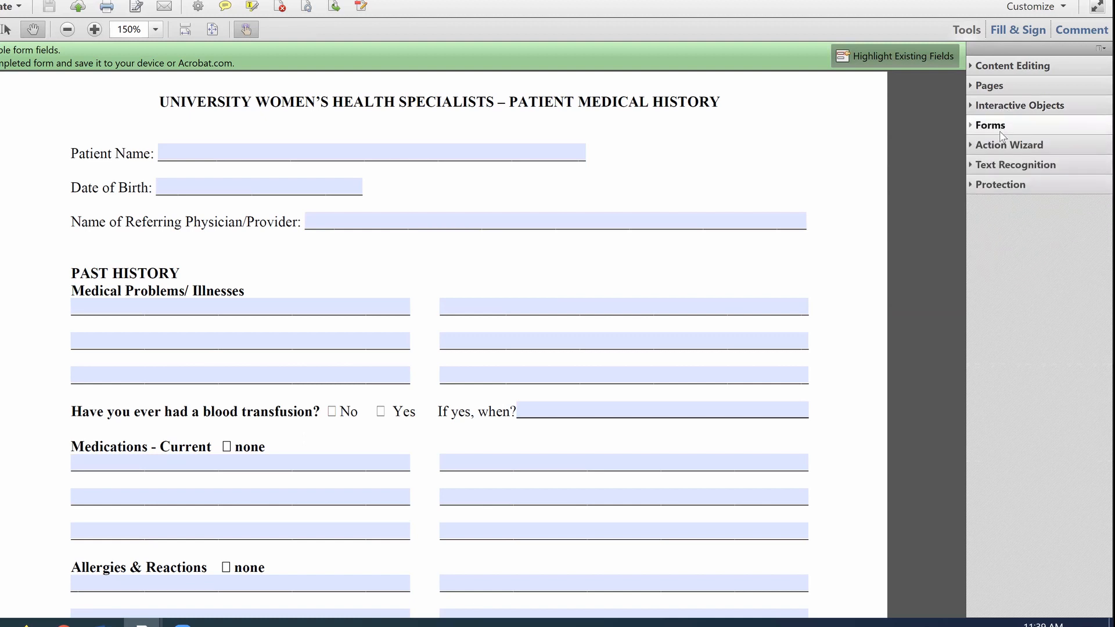
left_click(1000, 133)
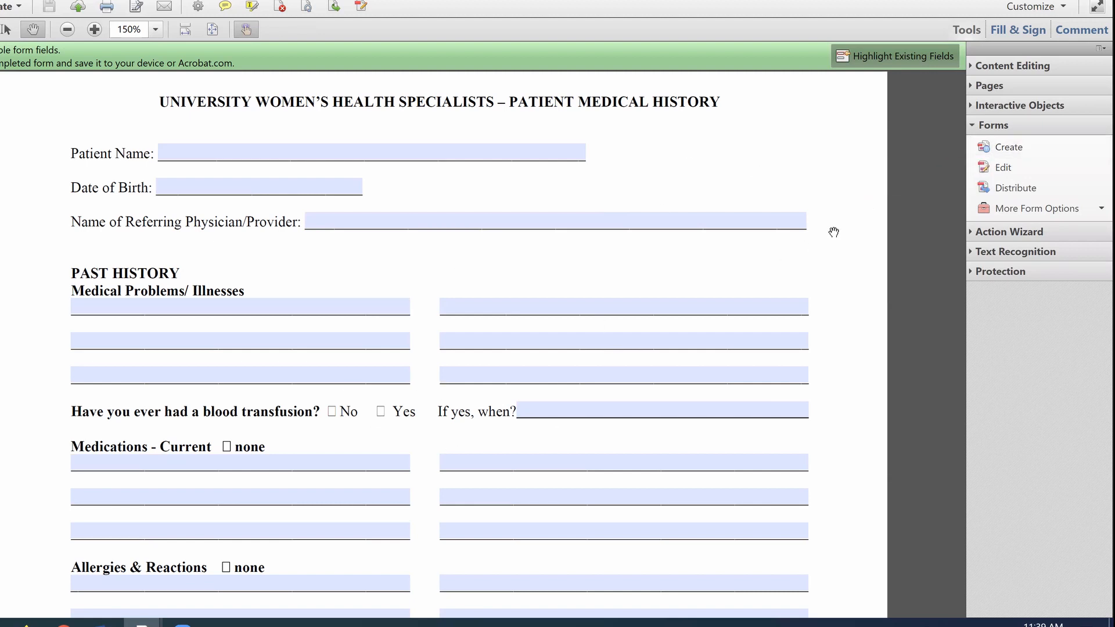
left_click(973, 233)
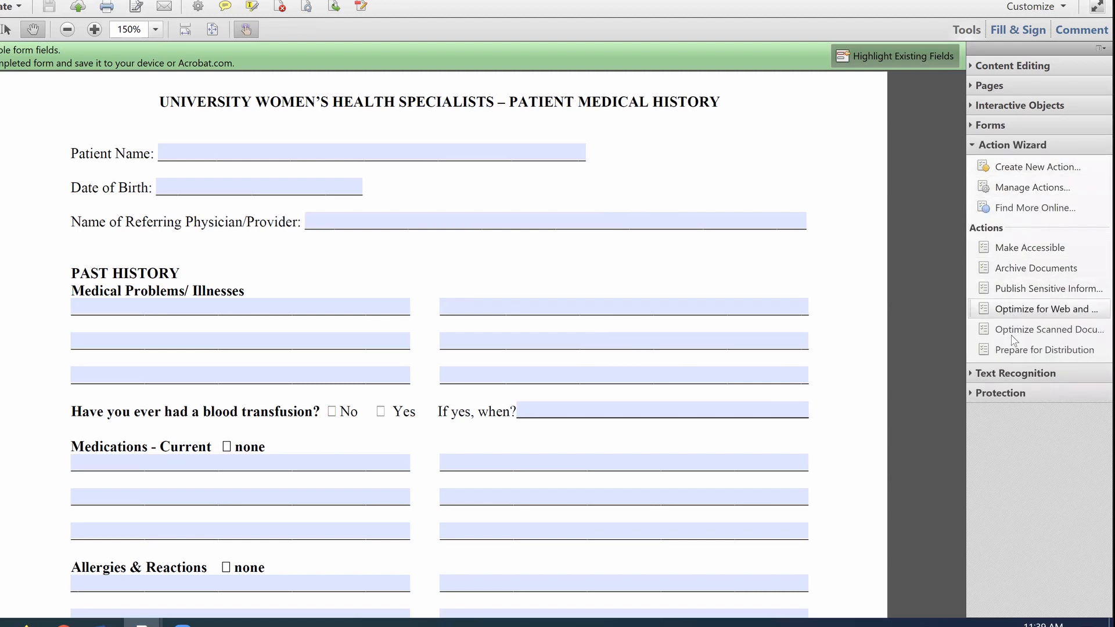
left_click(1007, 150)
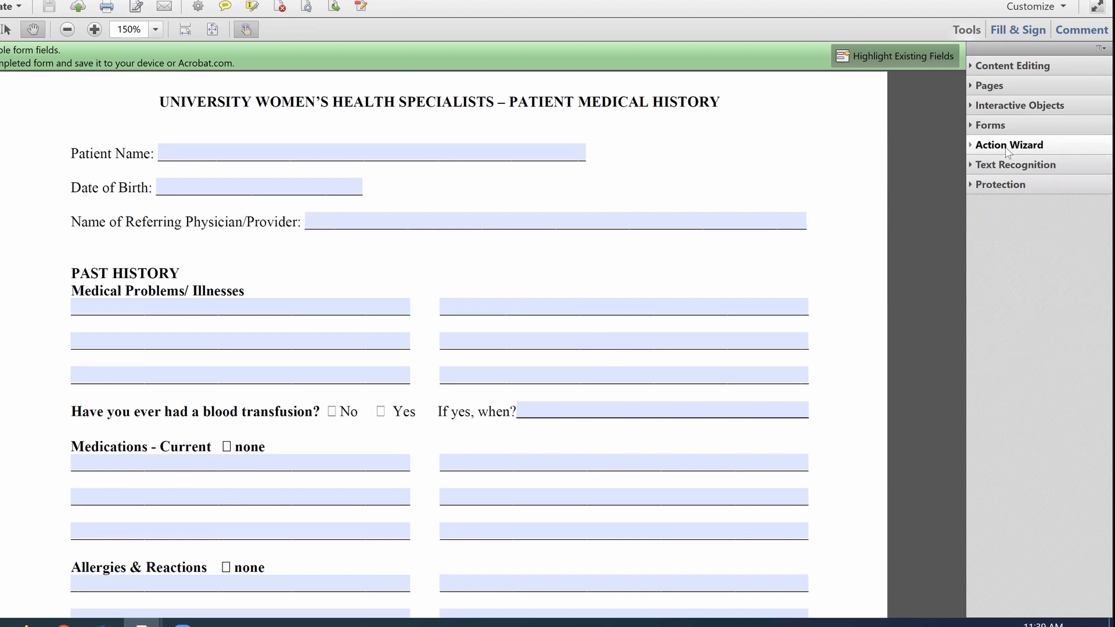
left_click(1008, 169)
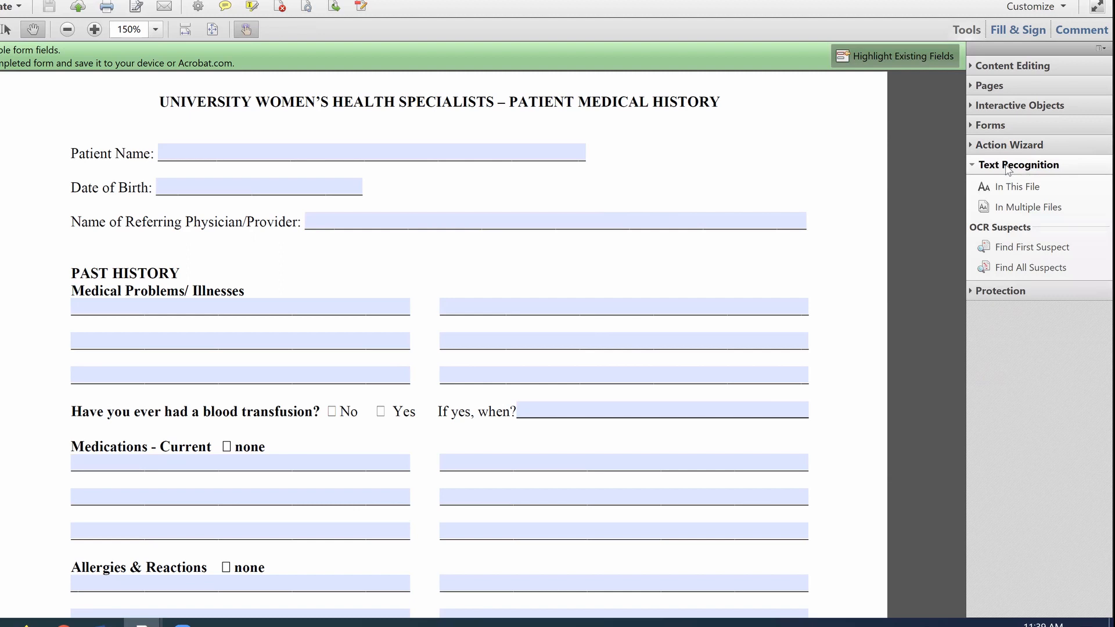
left_click(1008, 166)
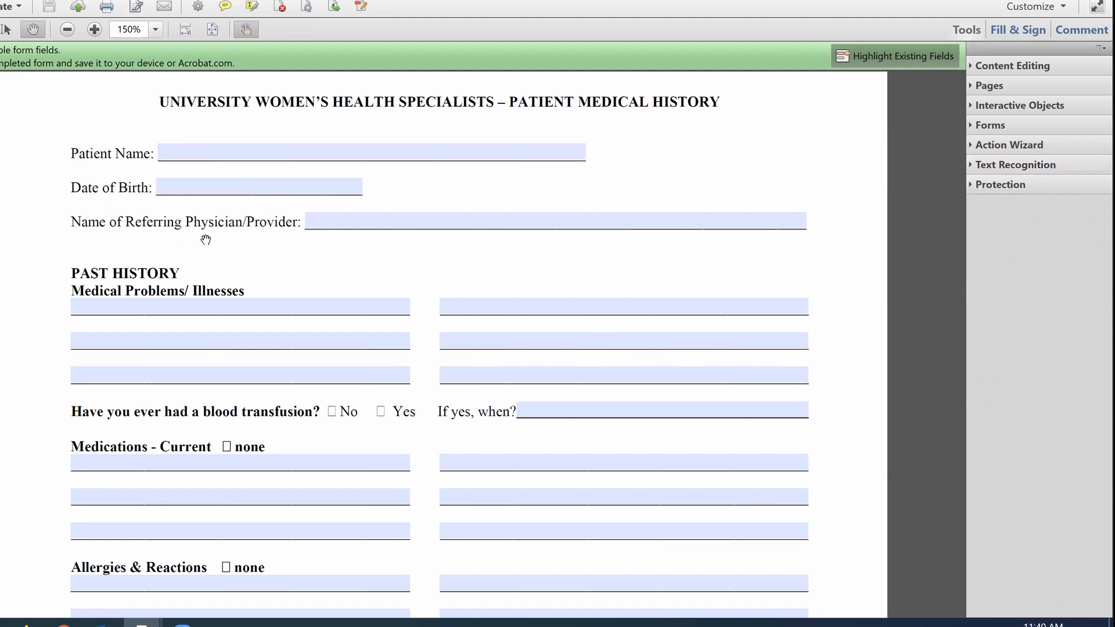
left_click(985, 186)
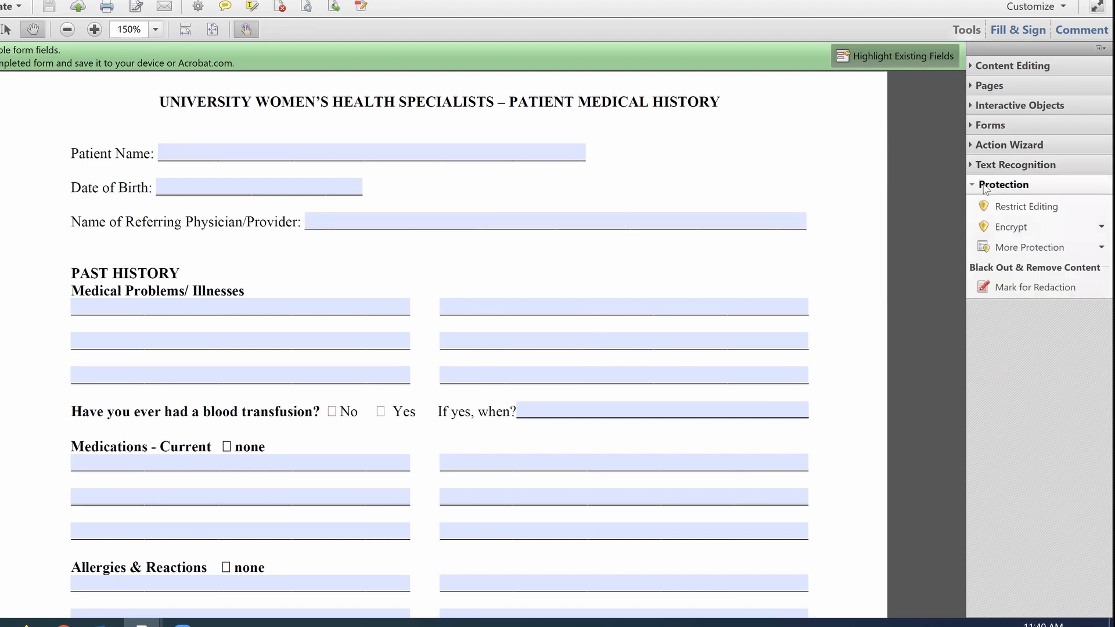
left_click(985, 186)
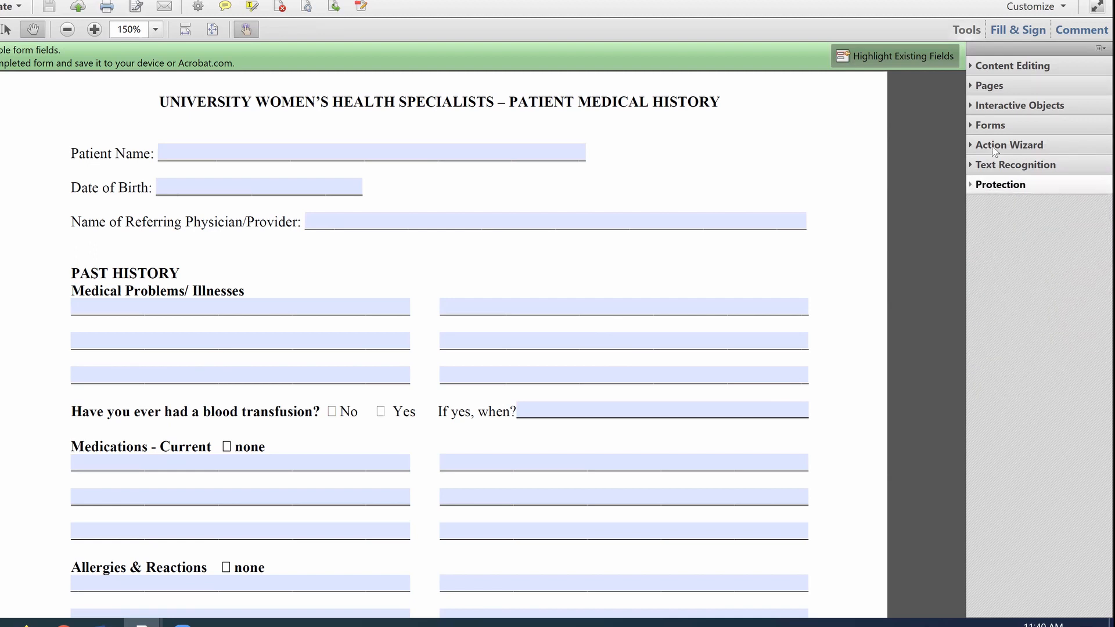
Reopen the form for editing and look through its list of fields.
left_click(990, 125)
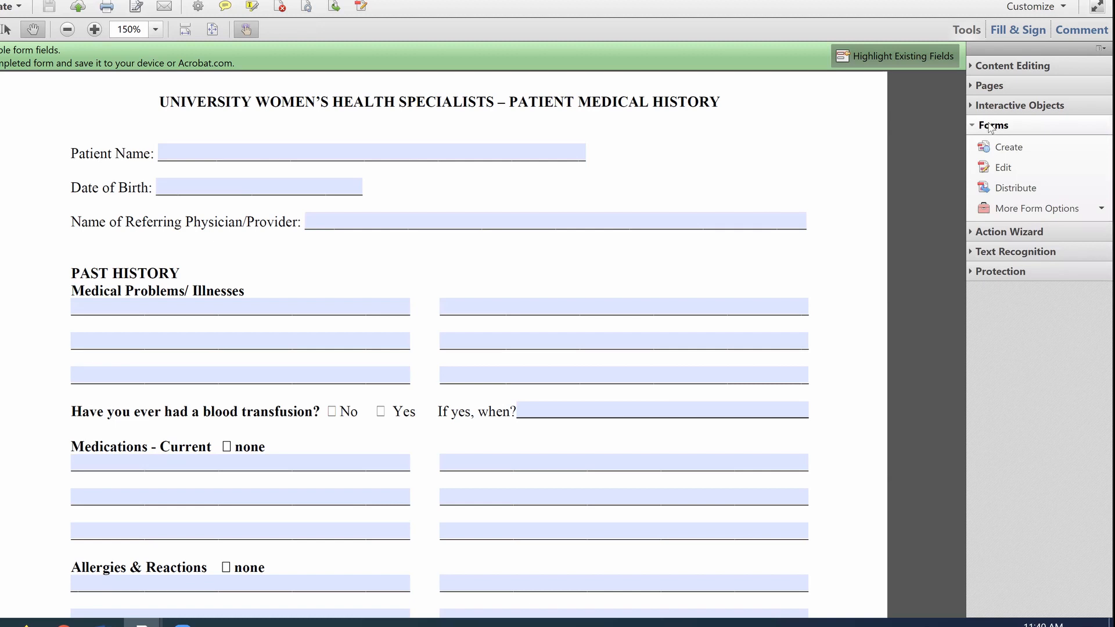
left_click(991, 168)
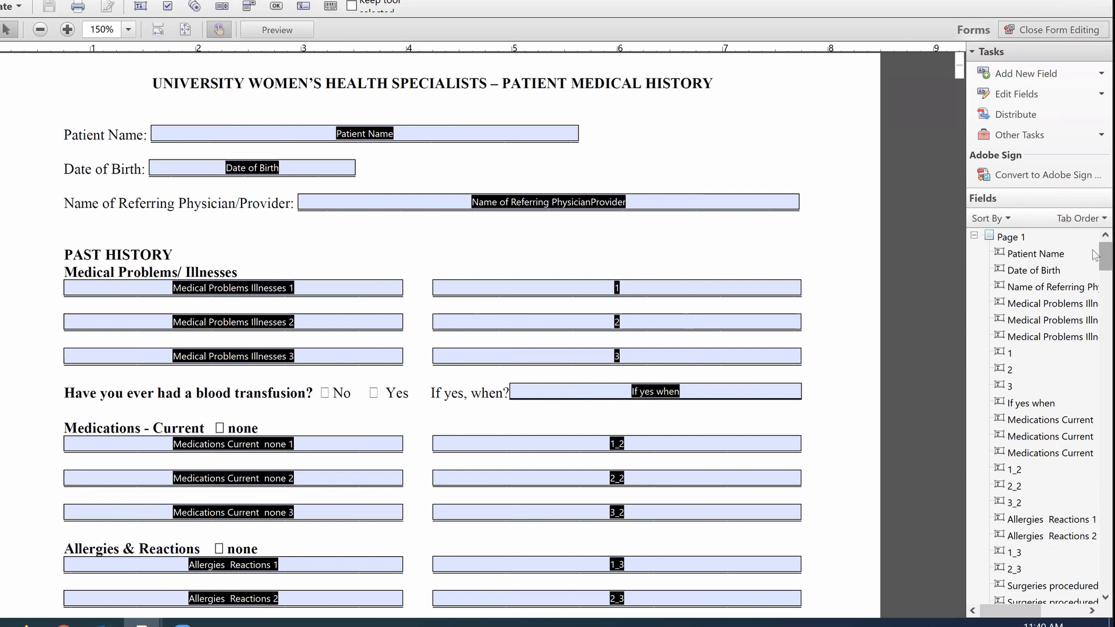
scroll(1095, 255, "down", 20)
scroll(1095, 256, "up", 20)
Locate the listed Patient Name, Date of Birth, referring physician, Medical Problems Illnesses 1, and 1 to 3 fields on the page.
left_click(1048, 256)
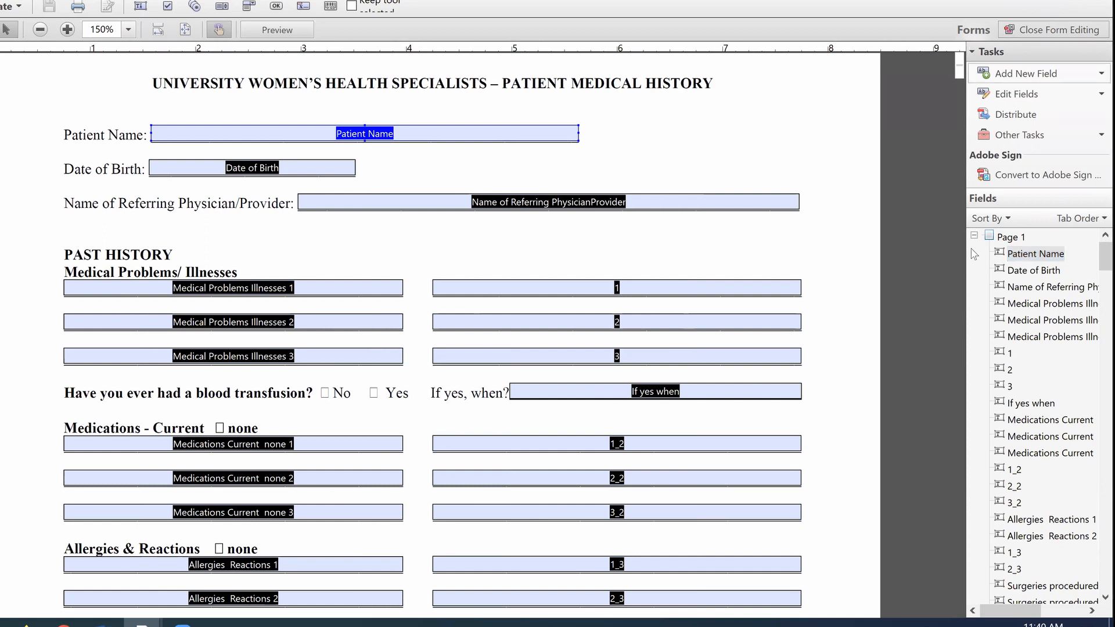
left_click(1039, 272)
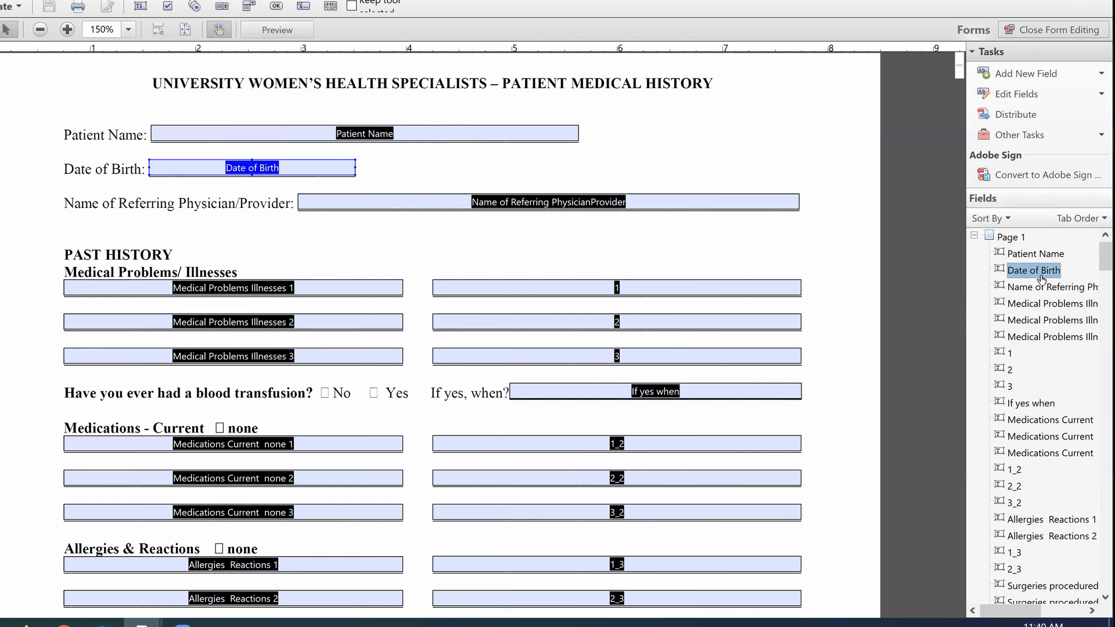
left_click(1039, 287)
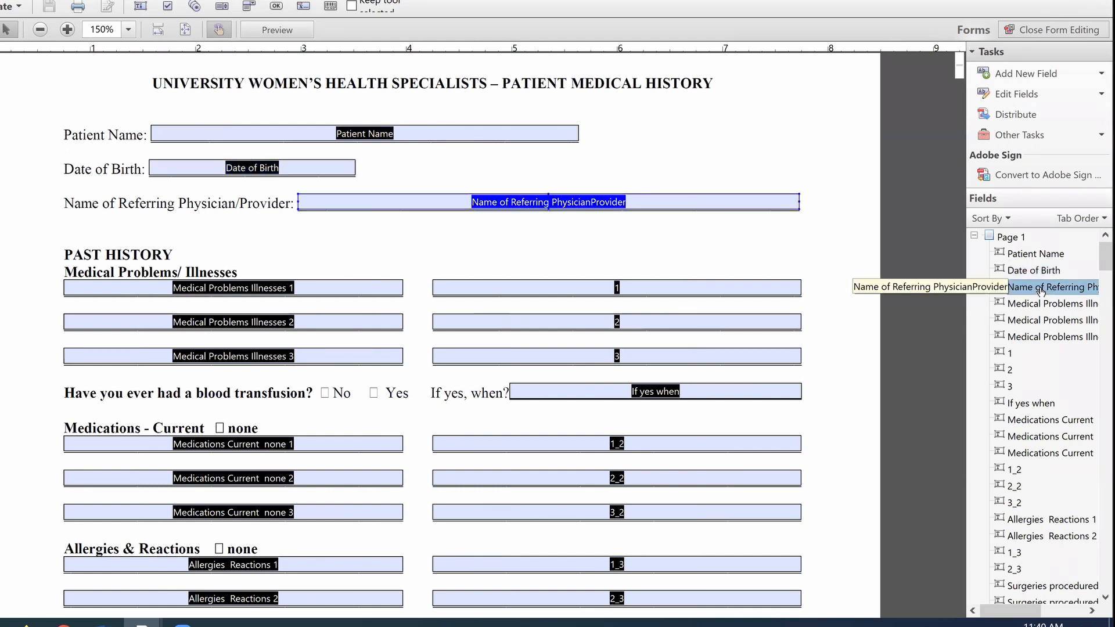
left_click(1038, 310)
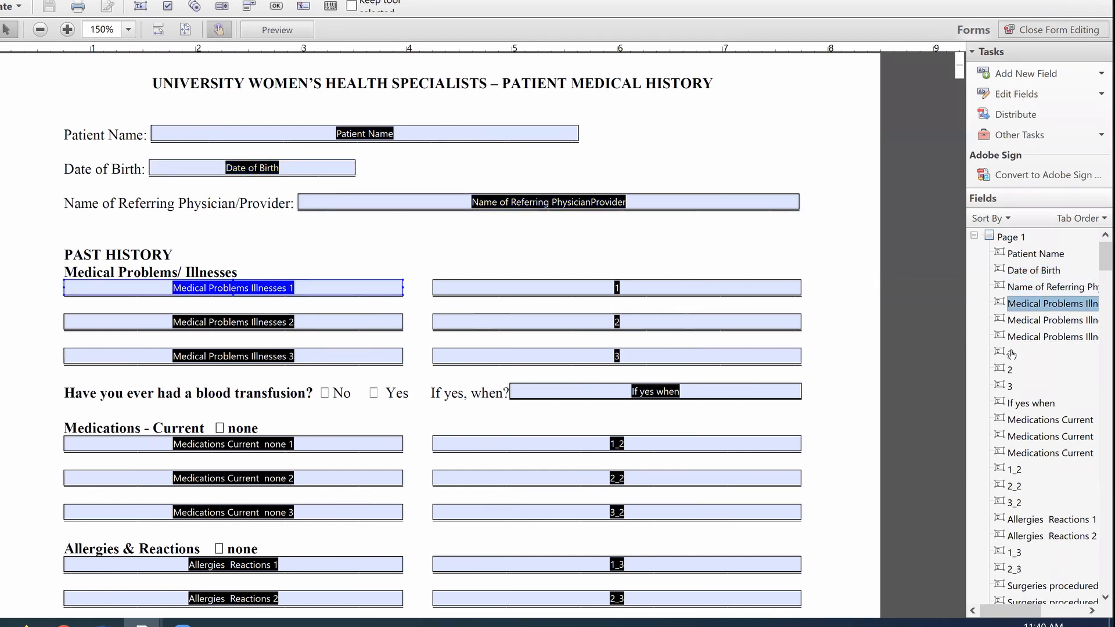
left_click(1010, 353)
left_click(1010, 369)
left_click(1010, 386)
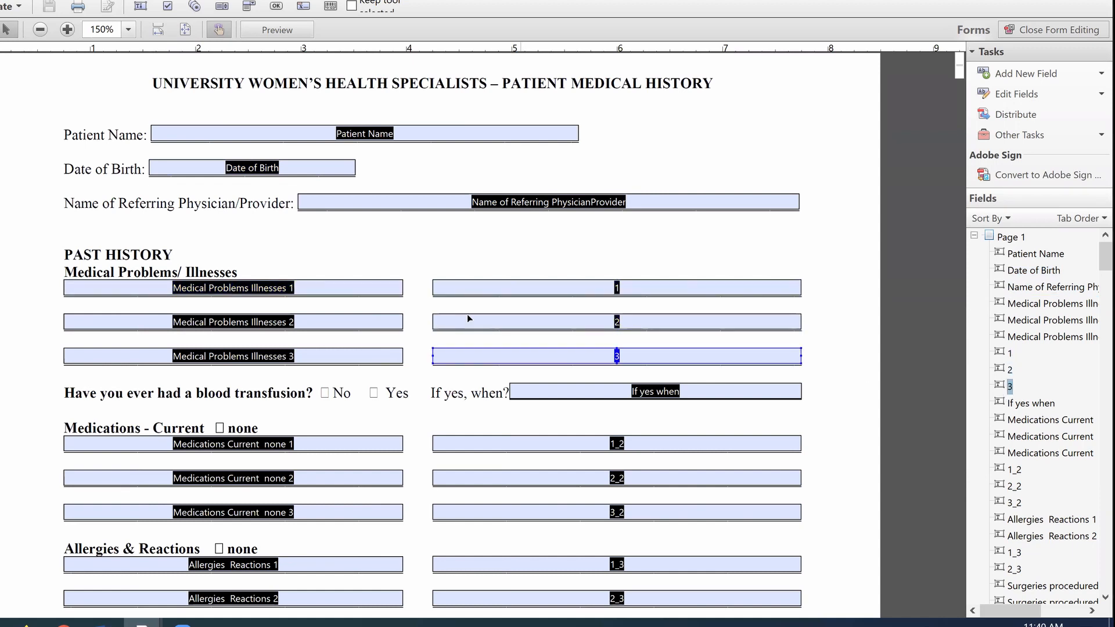
left_click(484, 260)
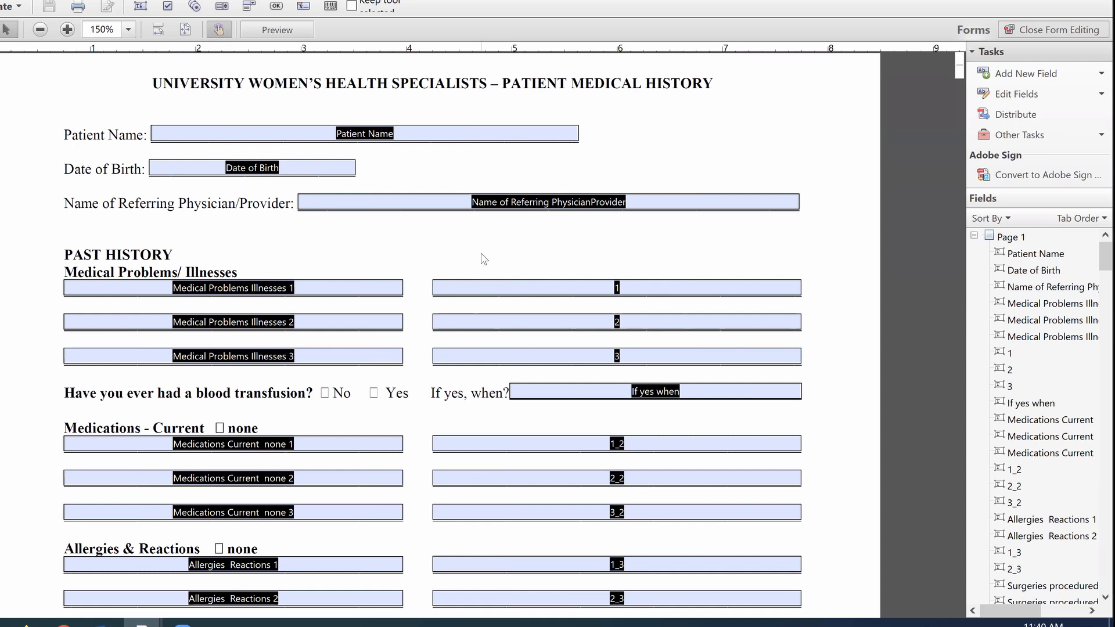
Enlarge the Patient Name field upward to about twice its height.
left_click(441, 127)
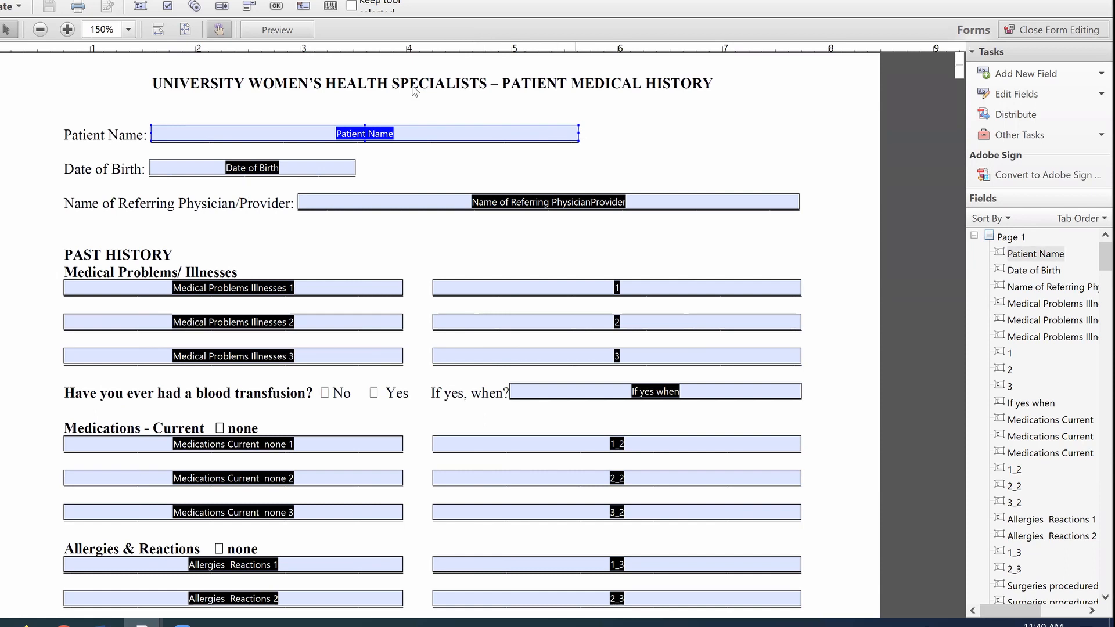
left_click(67, 30)
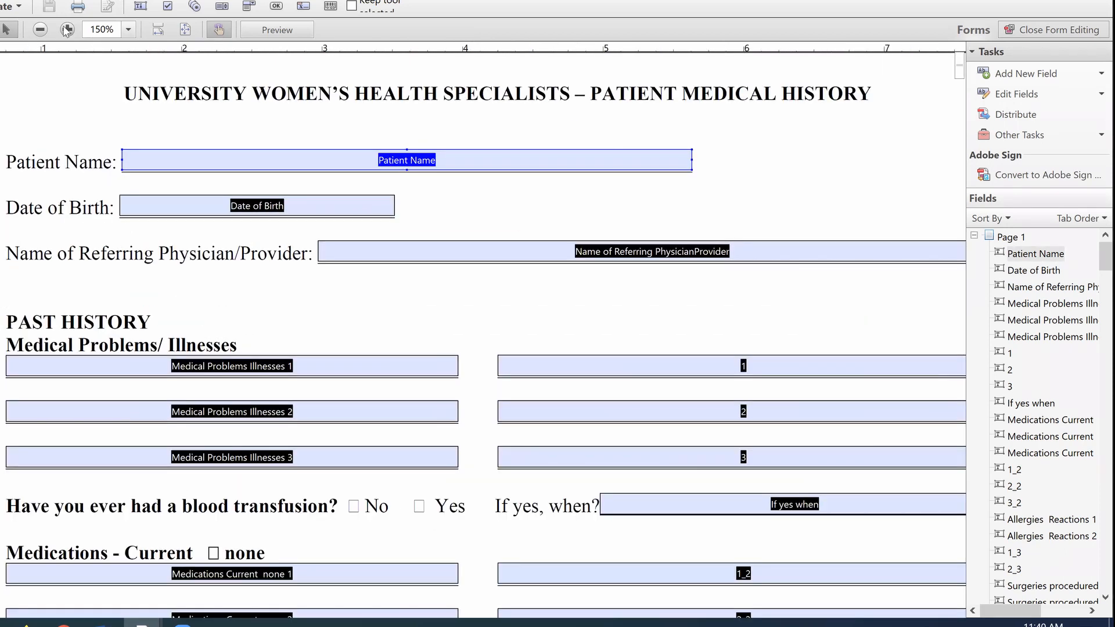
left_click(67, 30)
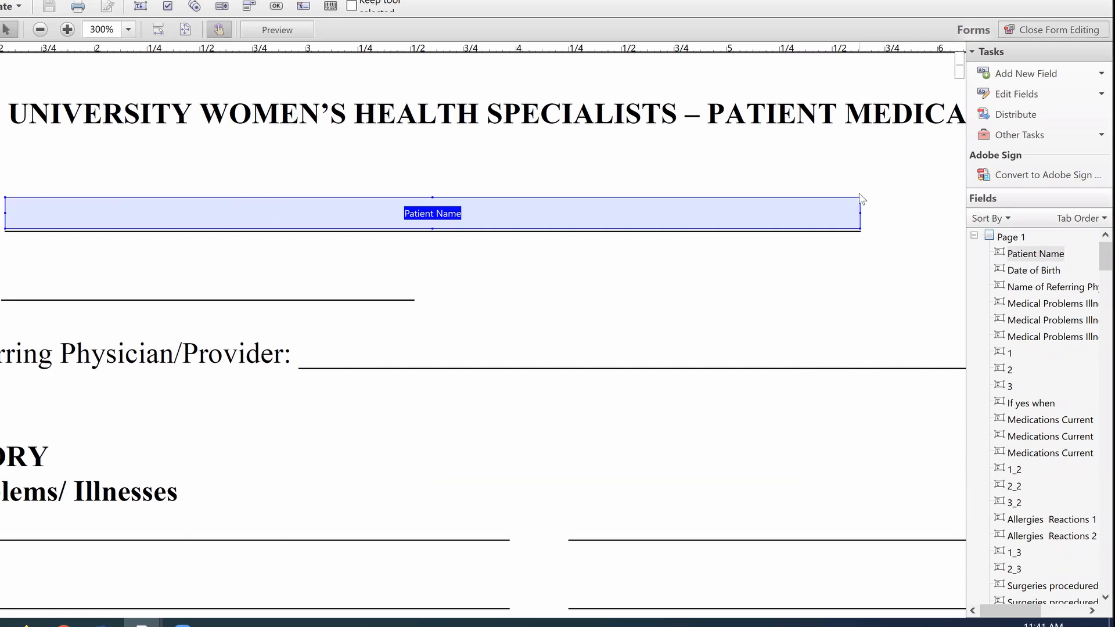
left_click_drag(858, 197, 861, 163)
Try moving the Patient Name field up toward the form title, and return it to its line.
left_click_drag(732, 200, 730, 216)
left_click_drag(516, 231, 510, 177)
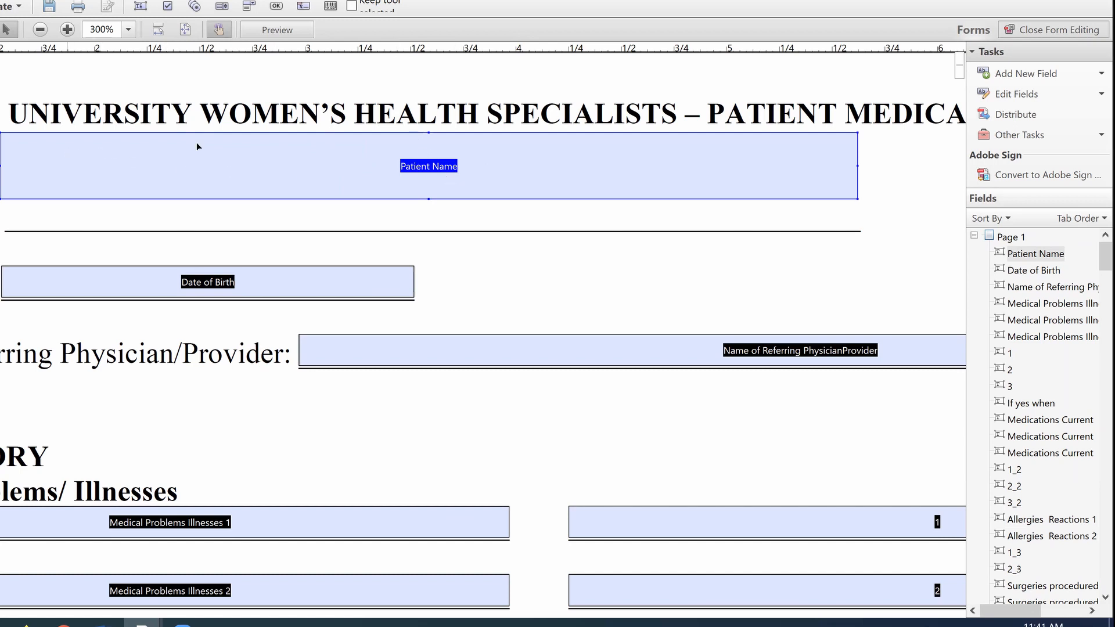
left_click_drag(452, 177, 451, 201)
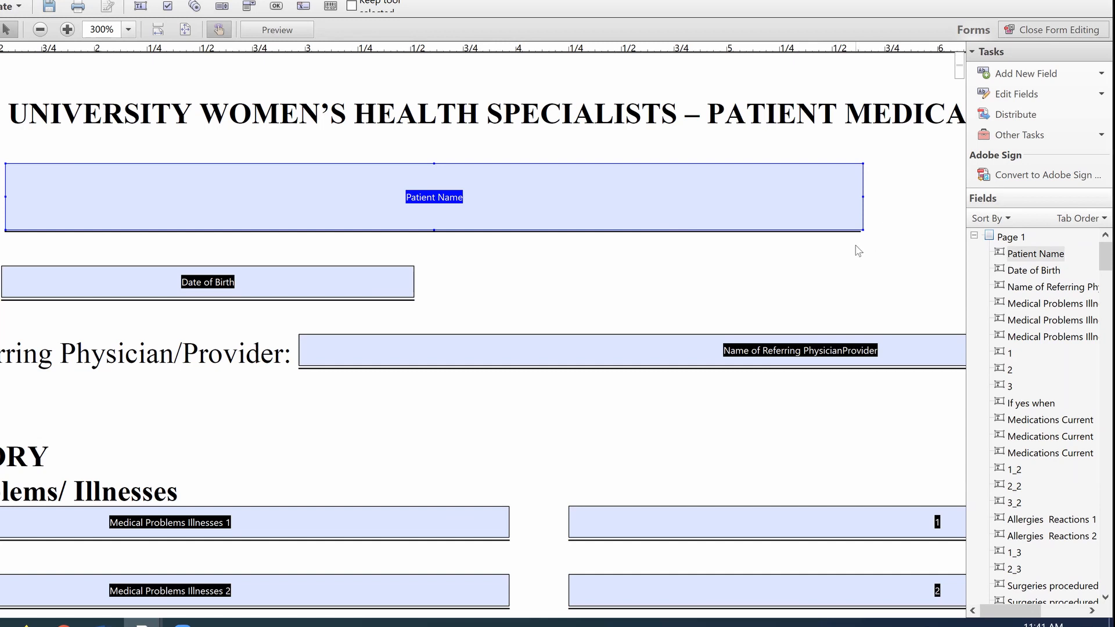
left_click_drag(810, 176, 808, 140)
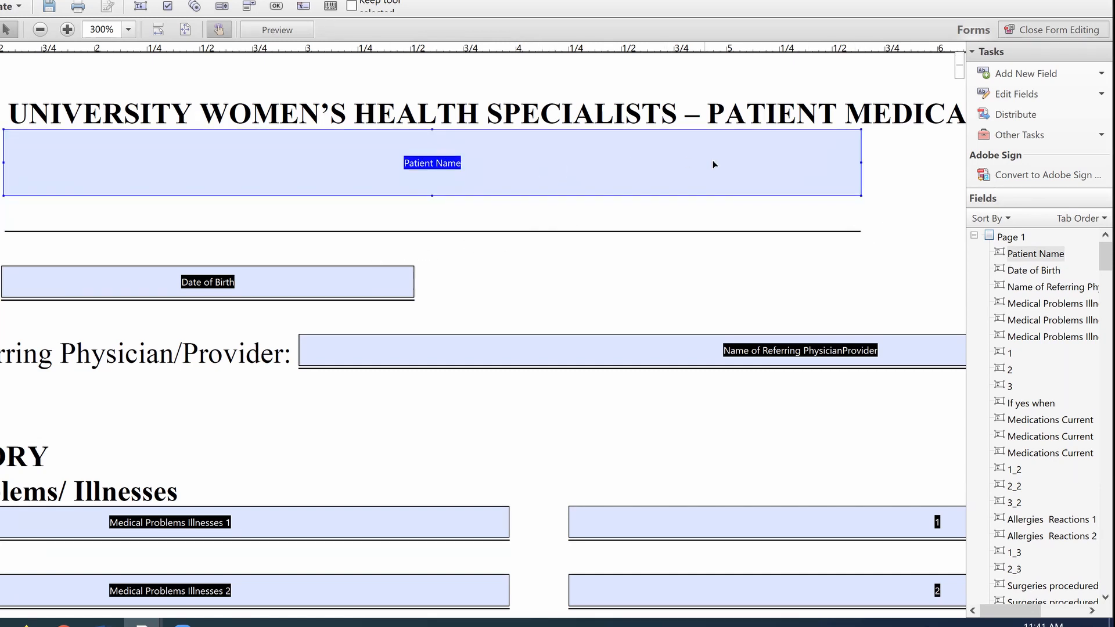
left_click_drag(644, 172, 646, 209)
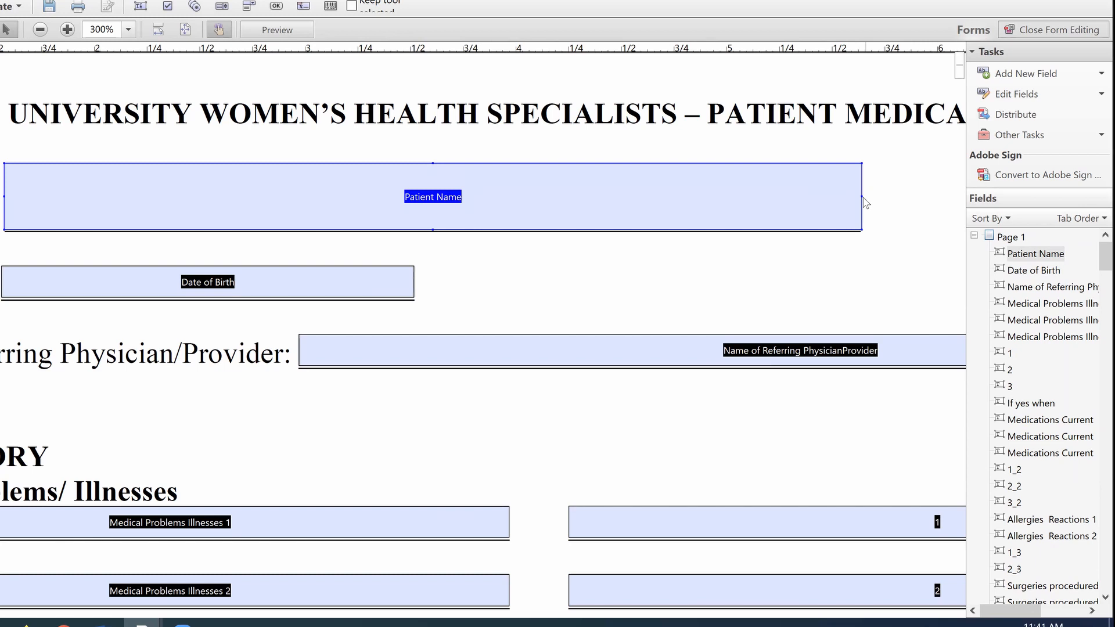
Try widening the Patient Name field past the end of its line, undo the resize, and deselect the field.
left_click_drag(861, 198, 918, 193)
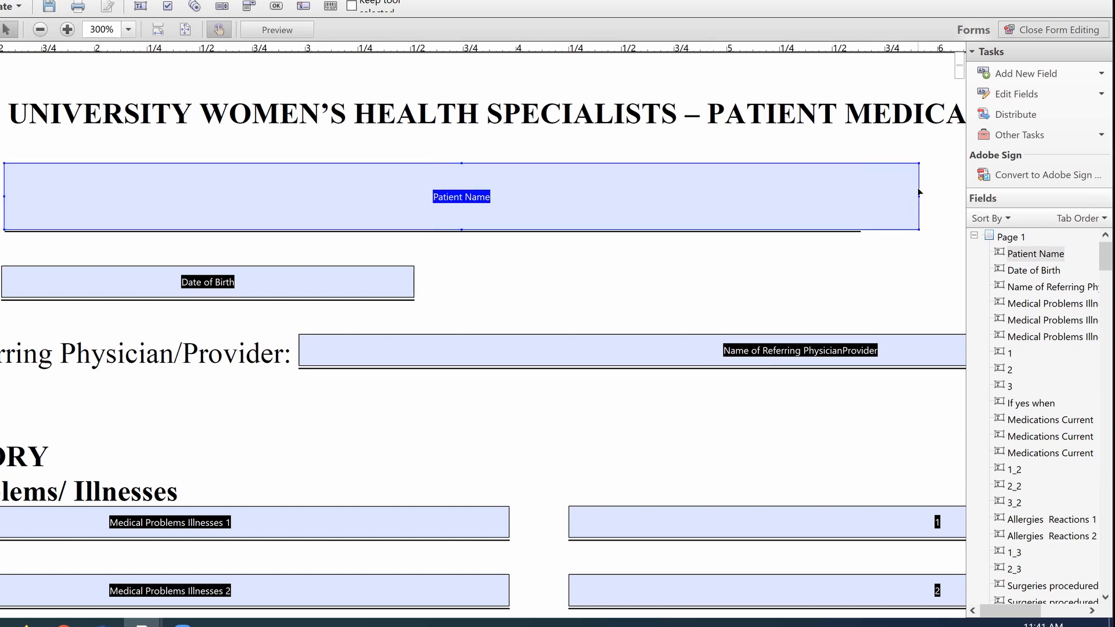
key("ctrl+z")
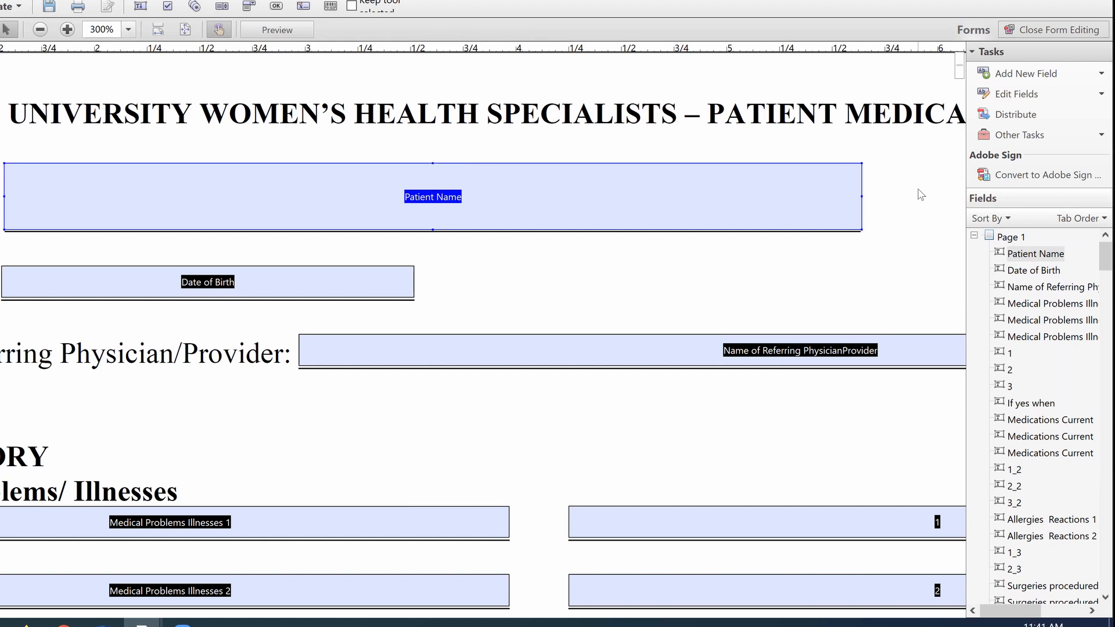
left_click(0, 0)
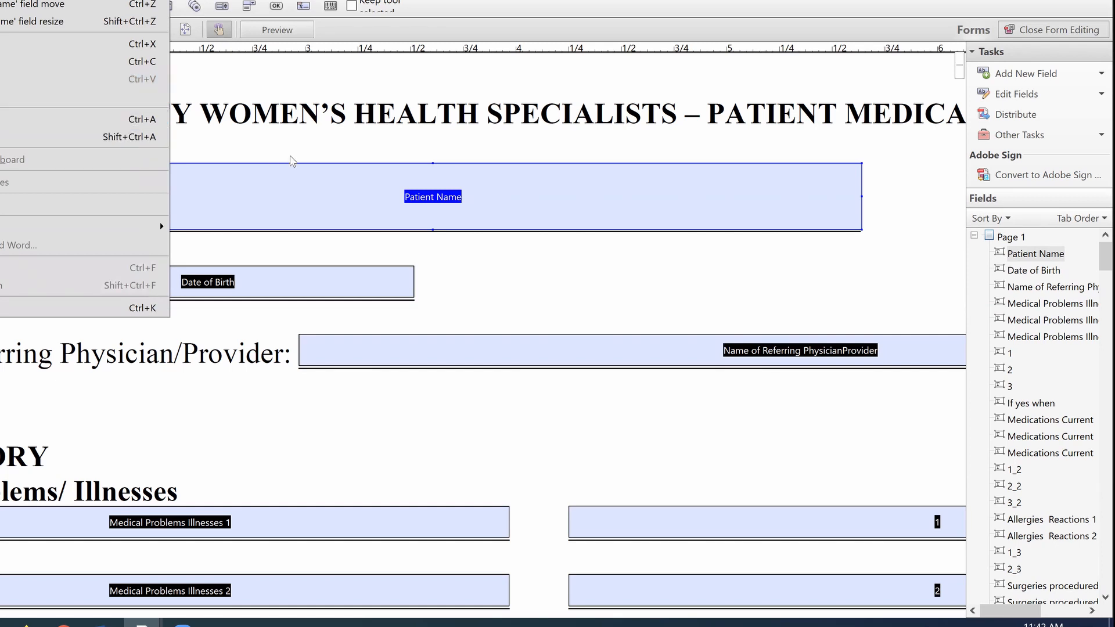
left_click(471, 250)
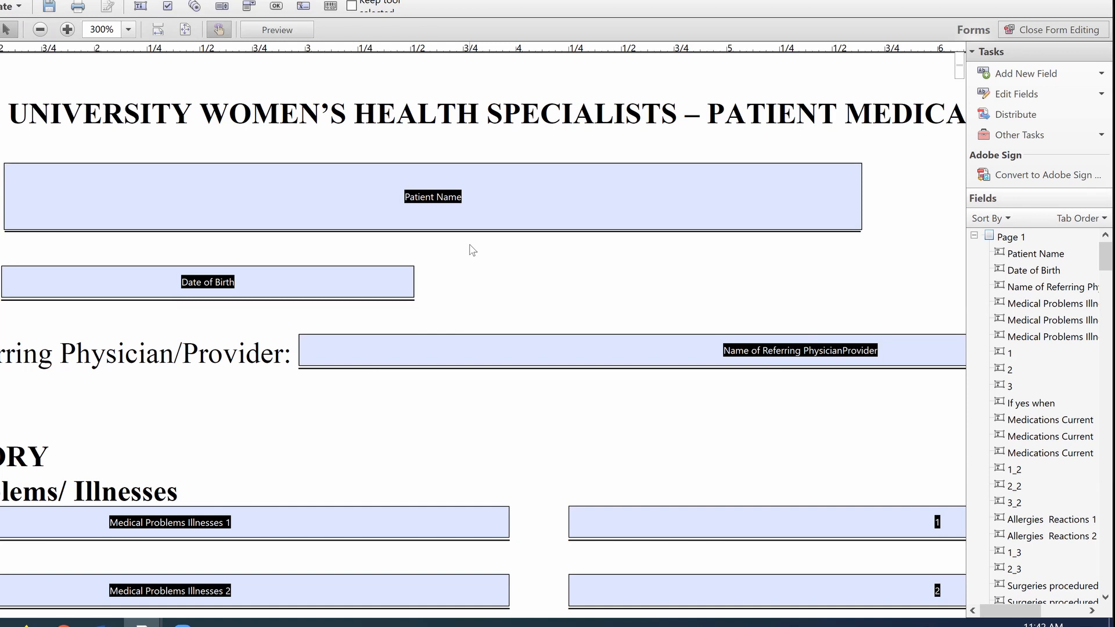
Open the Patient Name field's appearance properties.
right_click(471, 180)
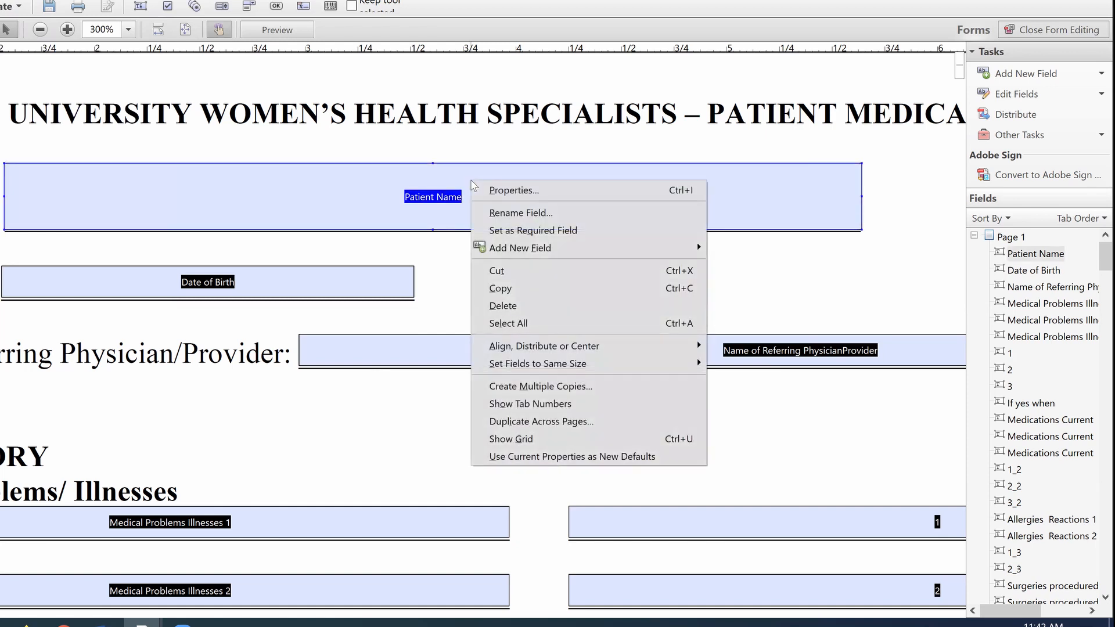
left_click(514, 189)
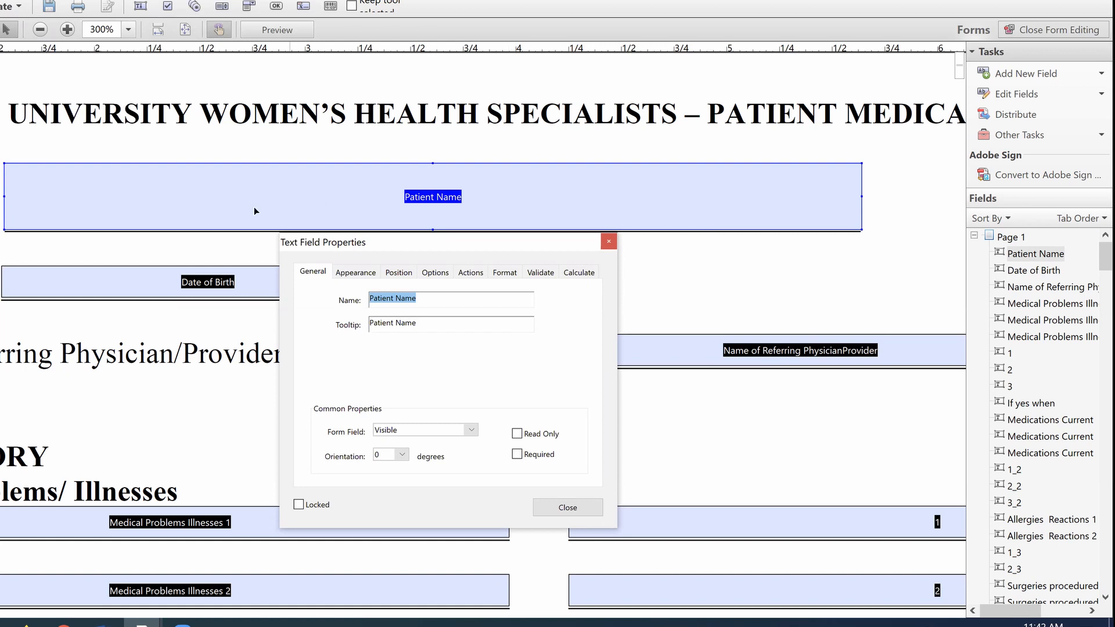
left_click(357, 274)
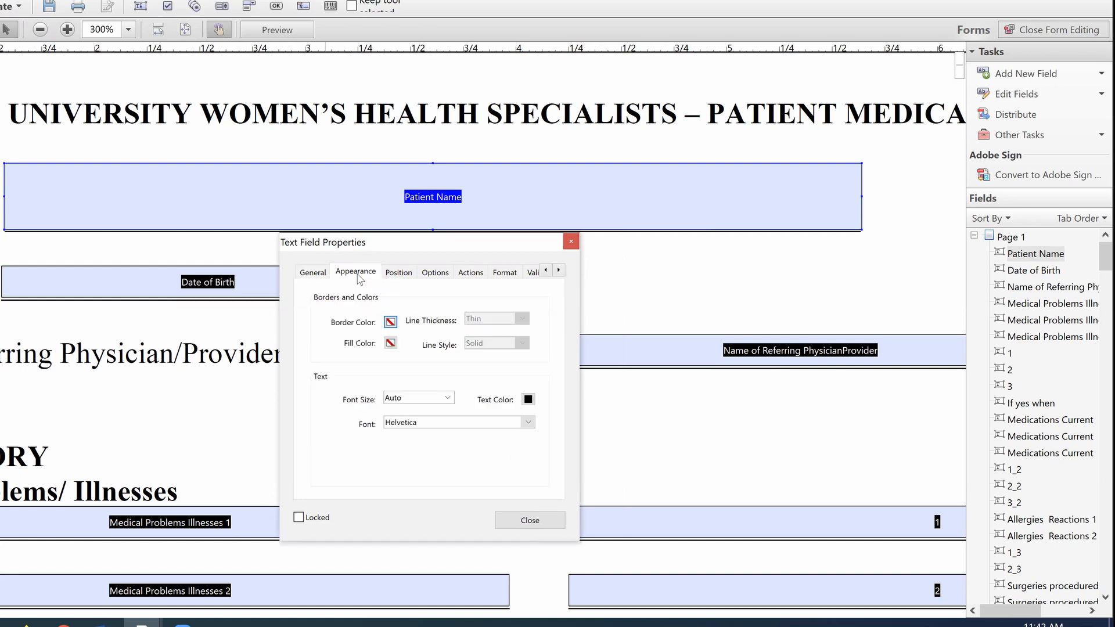
Try a light gray fill color on the Patient Name field, and restore the fill to No Color.
left_click(391, 343)
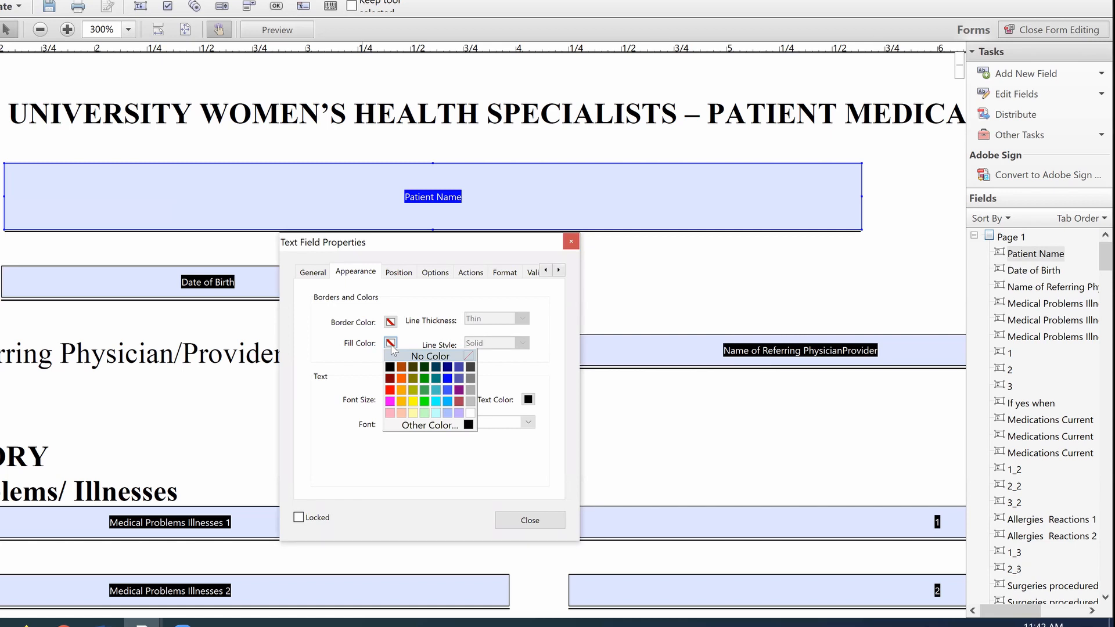
left_click(470, 401)
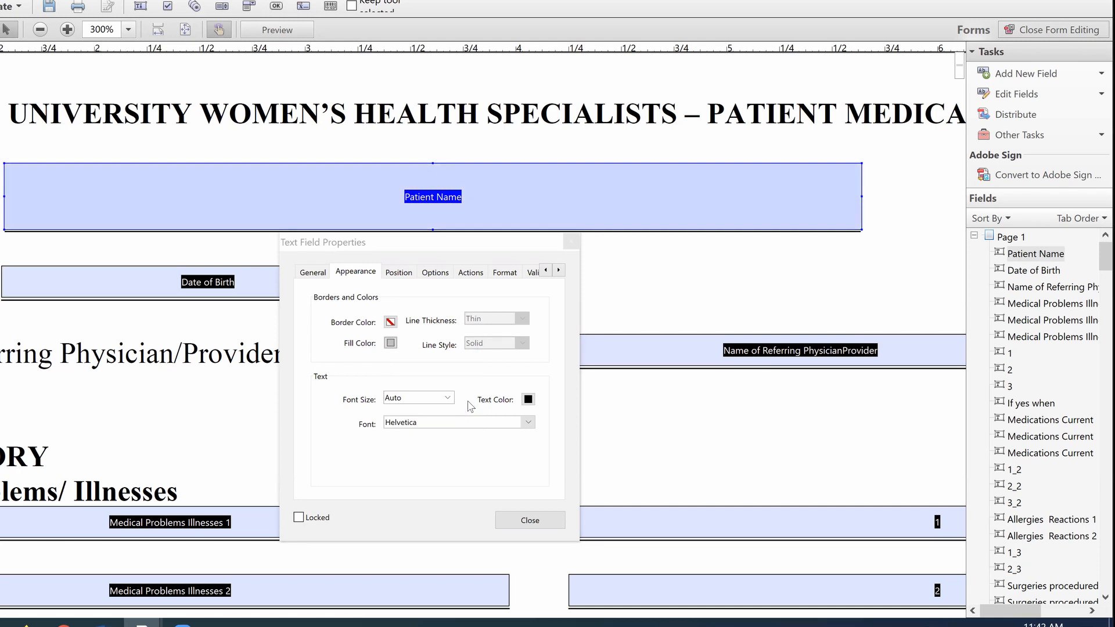
left_click(390, 344)
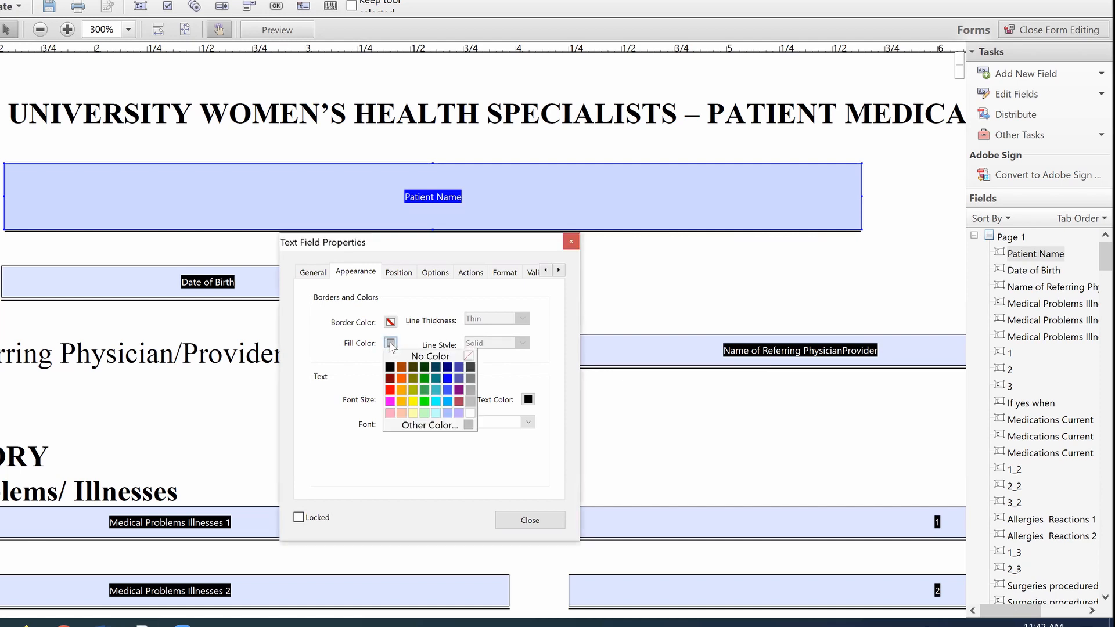
left_click(428, 355)
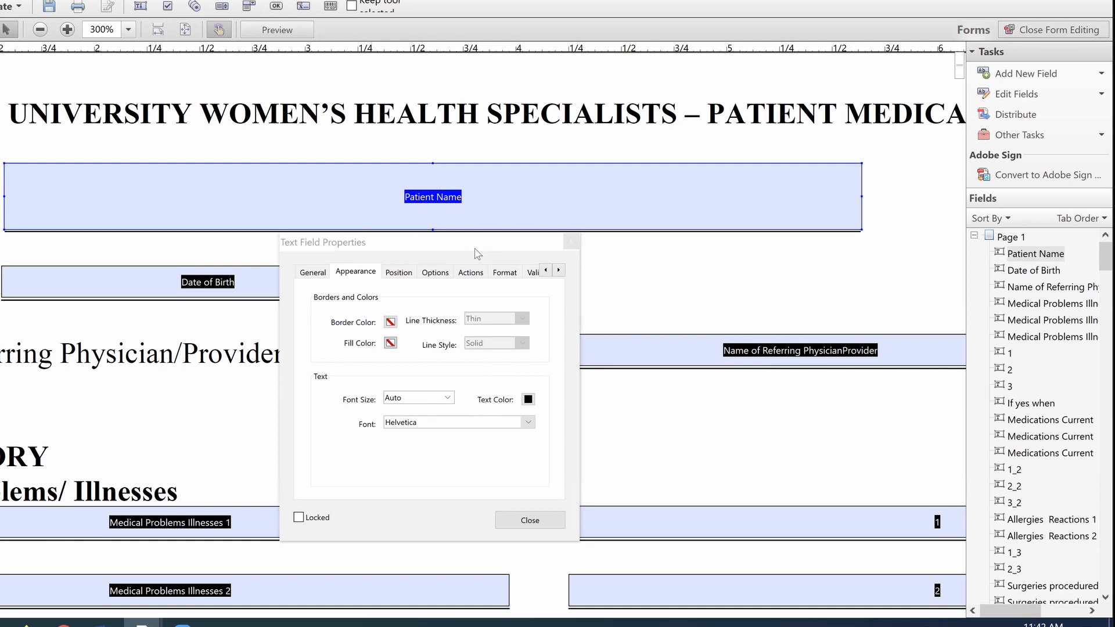
Review the font size, text color and font choices for the Patient Name field.
left_click(451, 398)
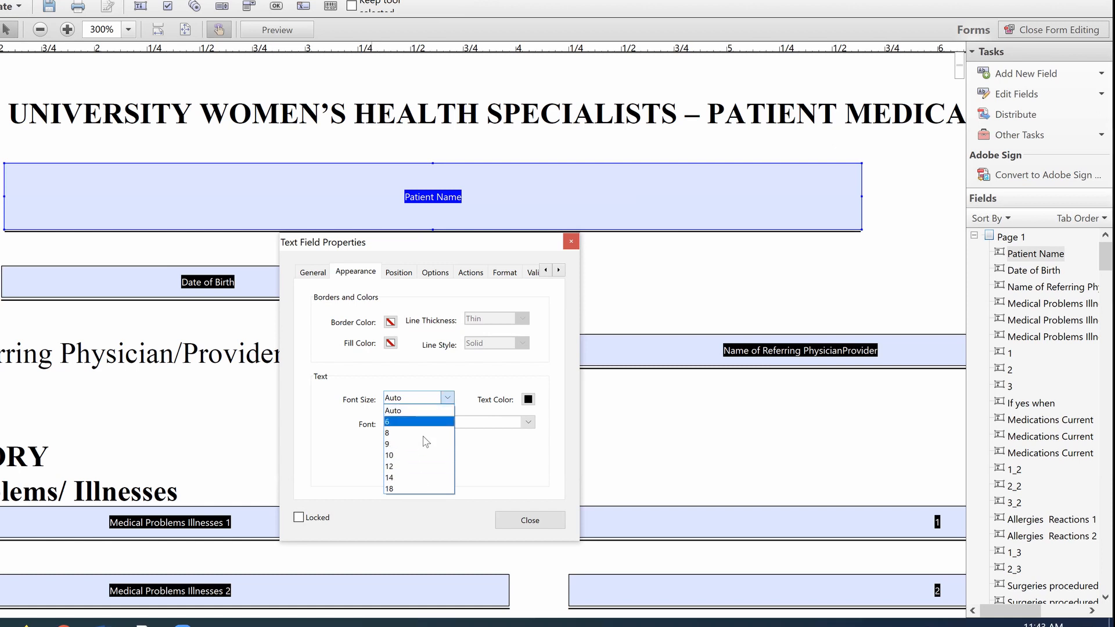
left_click(426, 416)
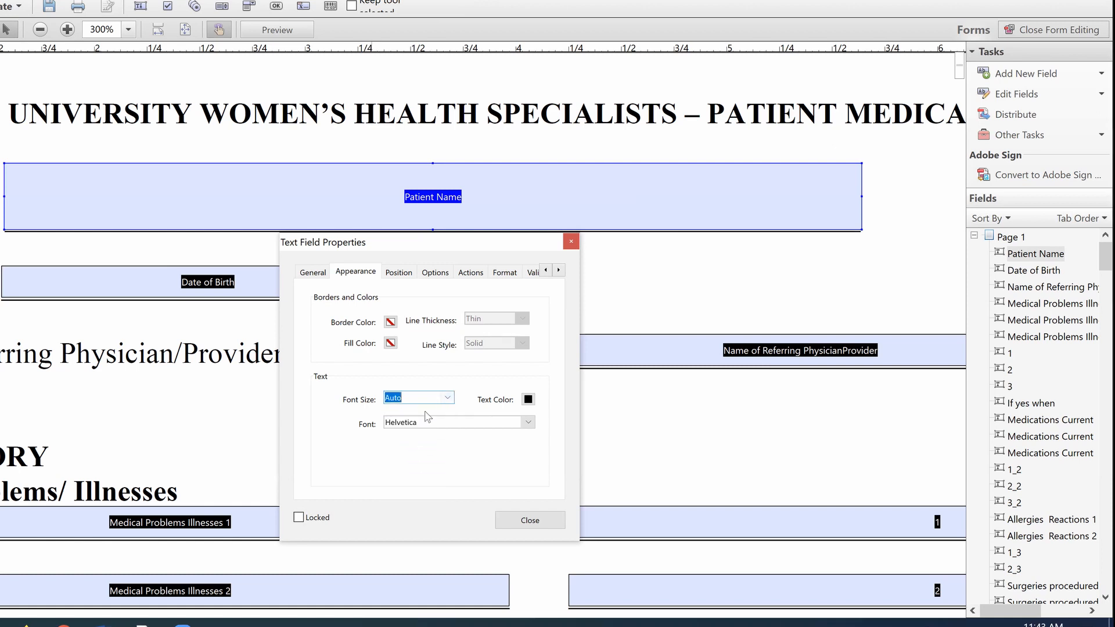
left_click(528, 399)
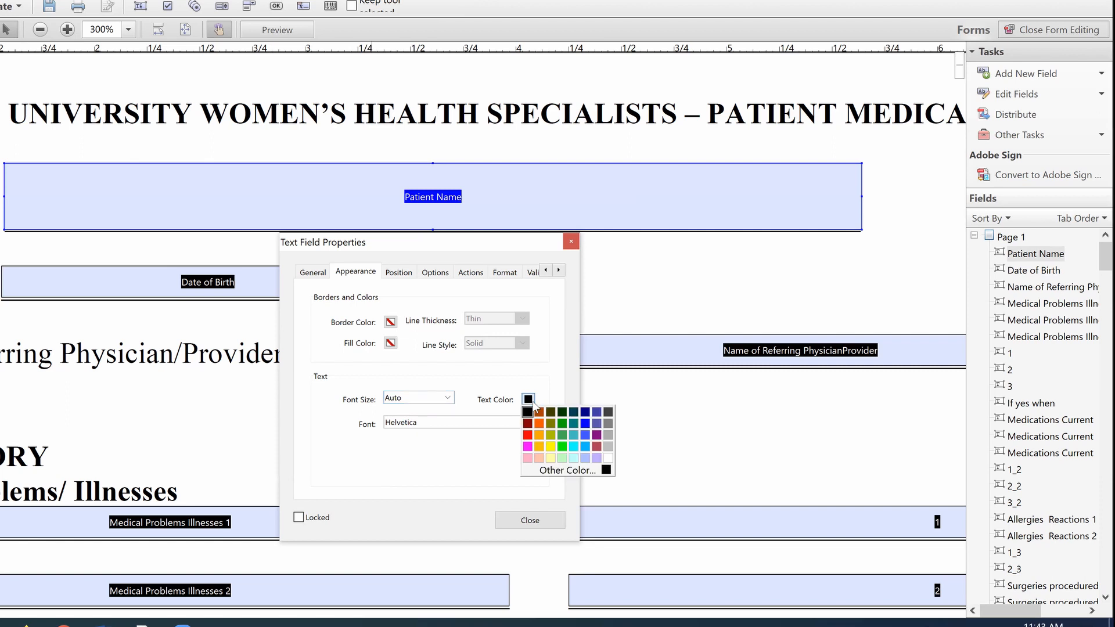
left_click(492, 385)
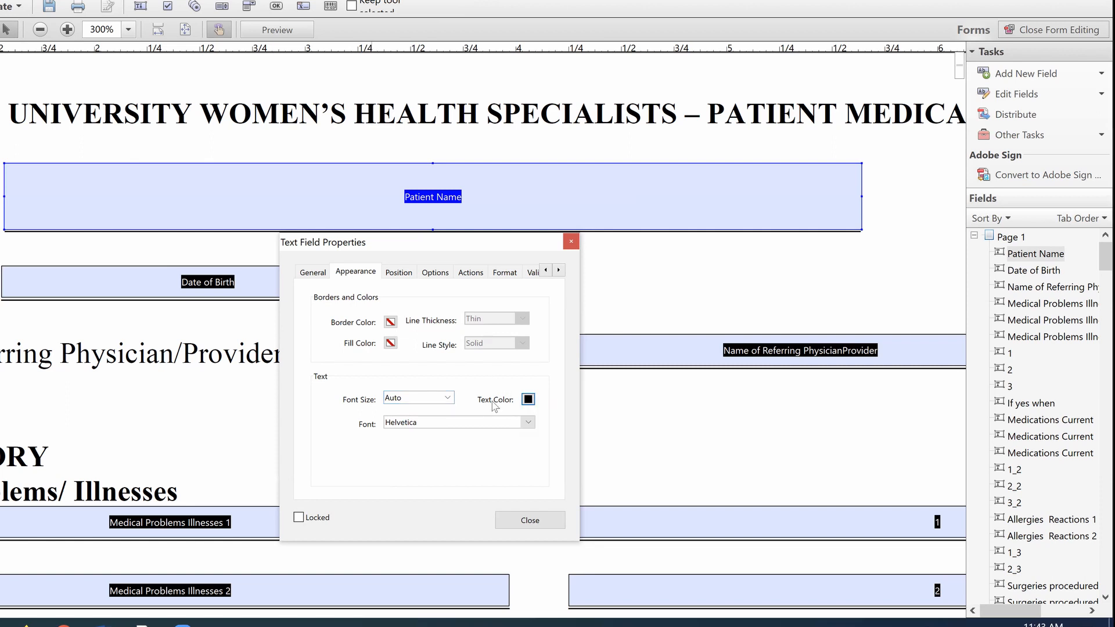
left_click(528, 424)
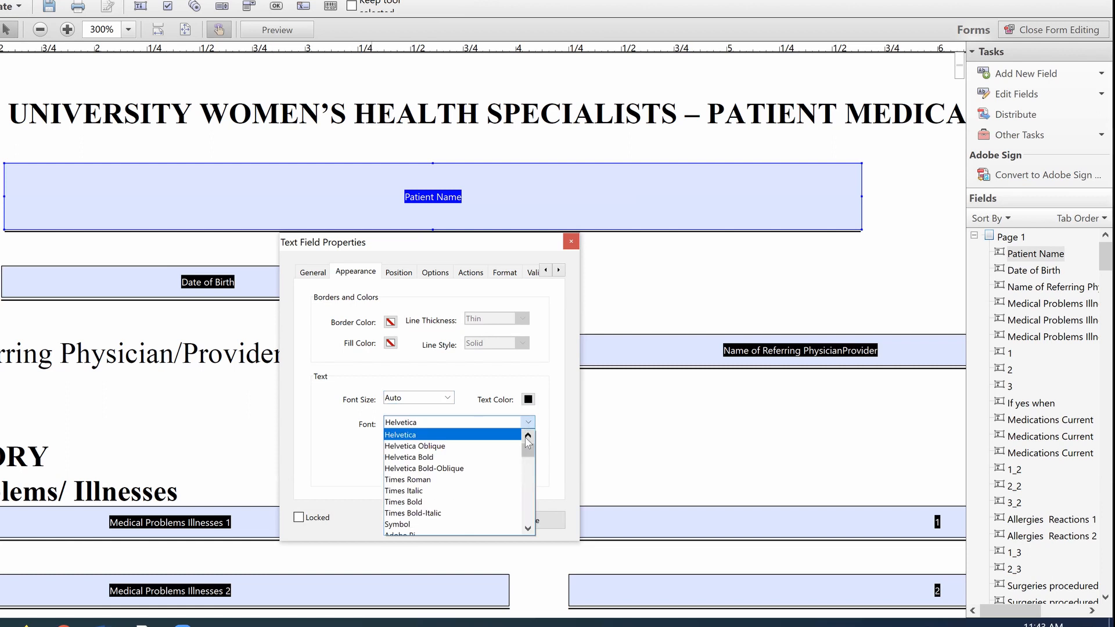
left_click(501, 376)
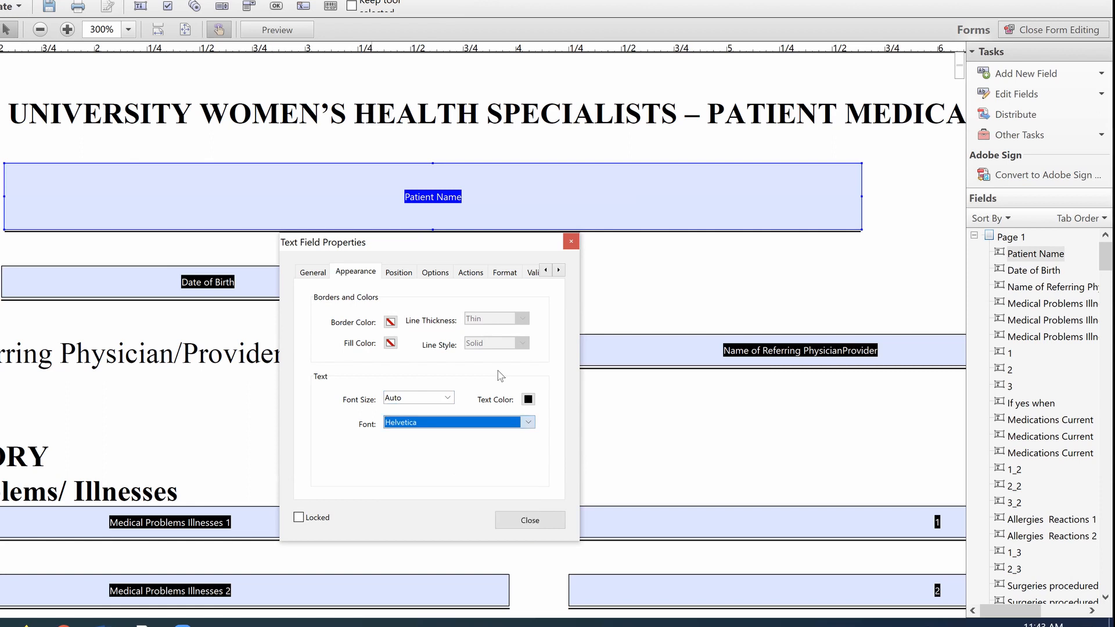
Enable multi-line text for the Patient Name field.
left_click(393, 273)
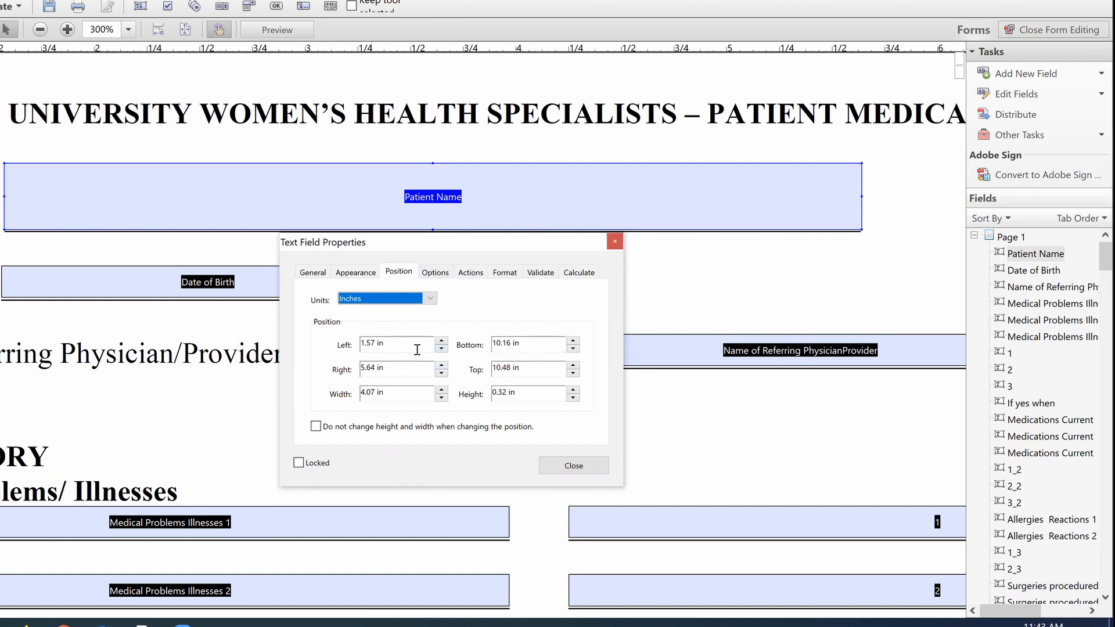
left_click(433, 275)
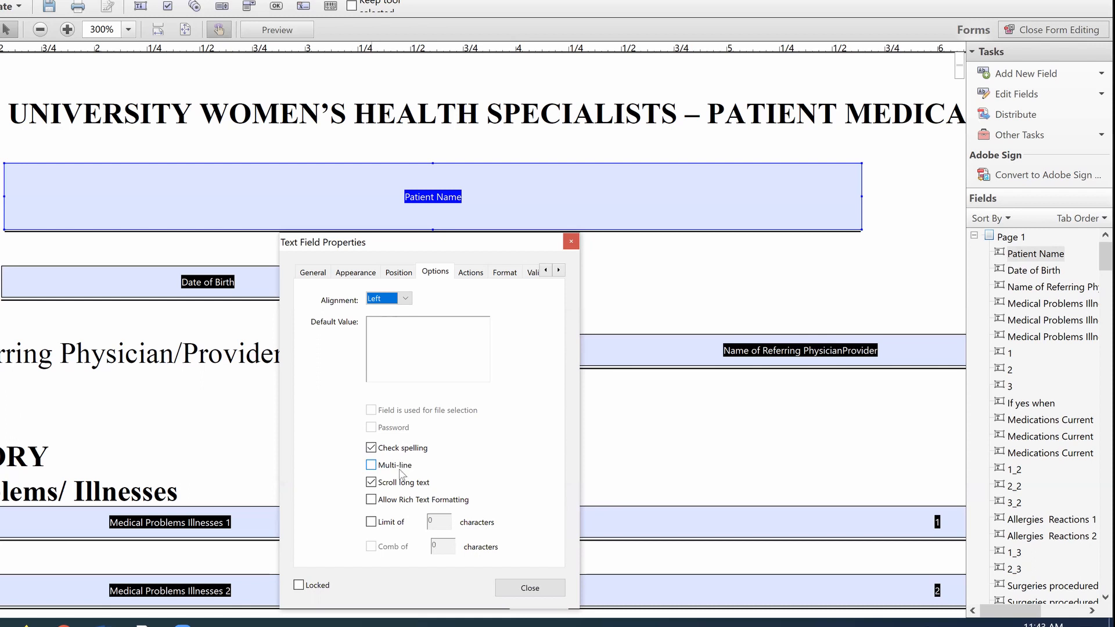
left_click(400, 472)
Try "Please describe reason for visit" as the Patient Name field's default value, and clear it.
type("Please describe ")
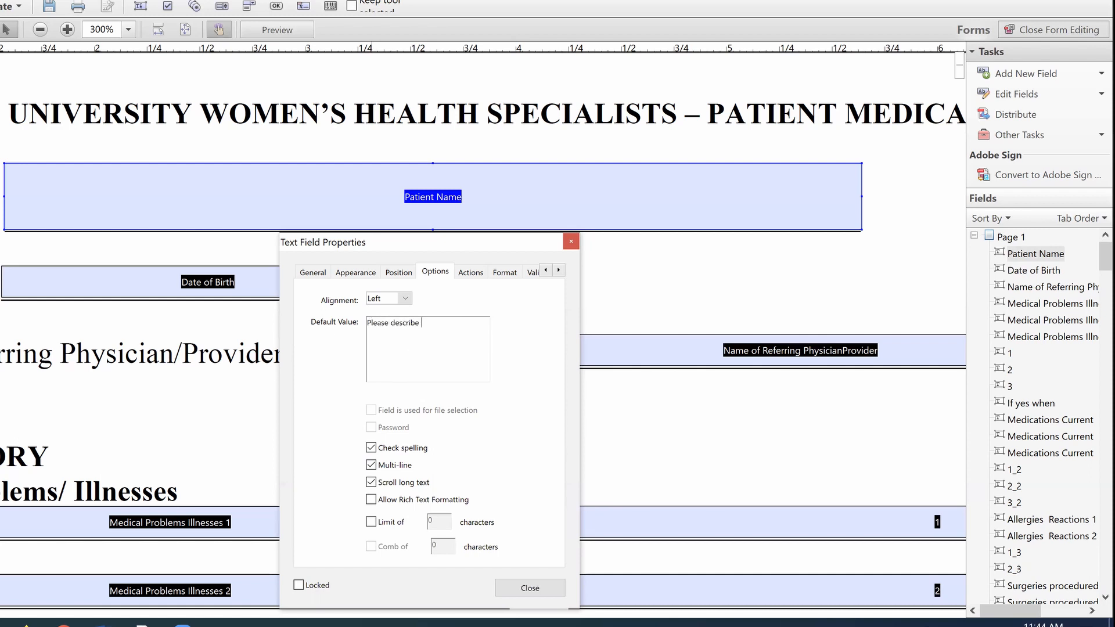
type("reason for visit")
key("BackSpace")
key("BackSpace")
key("BackSpace")
key("BackSpace")
key("BackSpace")
key("BackSpace")
key("BackSpace")
key("BackSpace")
key("BackSpace")
key("BackSpace")
key("BackSpace")
key("BackSpace")
key("BackSpace")
key("BackSpace")
key("BackSpace")
key("BackSpace")
key("BackSpace")
key("BackSpace")
key("BackSpace")
key("BackSpace")
Review the Patient Name field's action, format, validation and calculation settings.
left_click(470, 273)
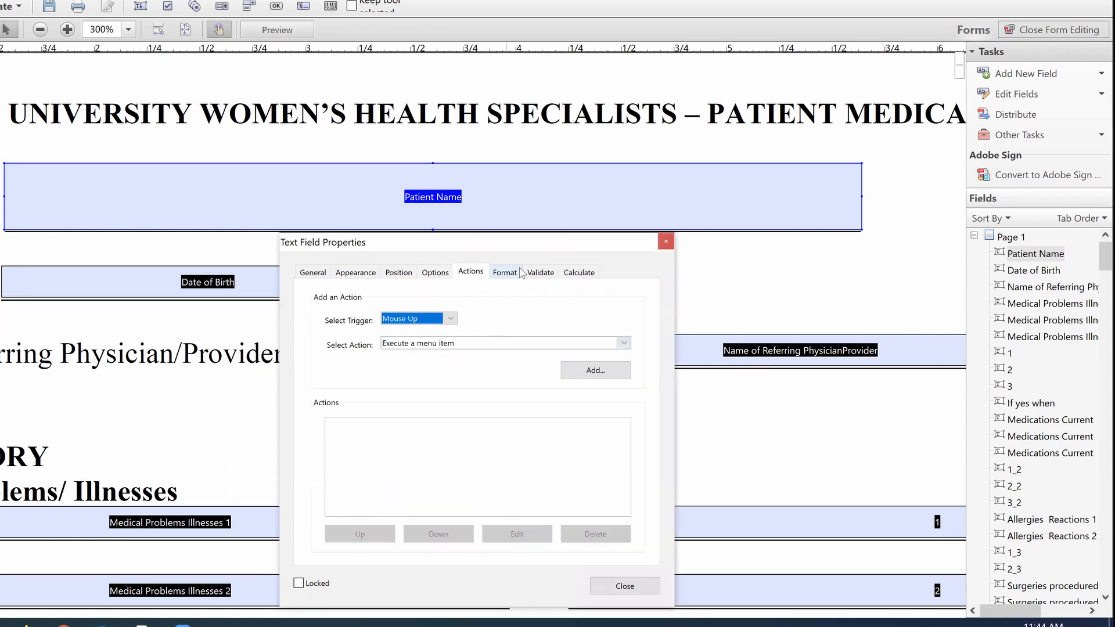
left_click(504, 274)
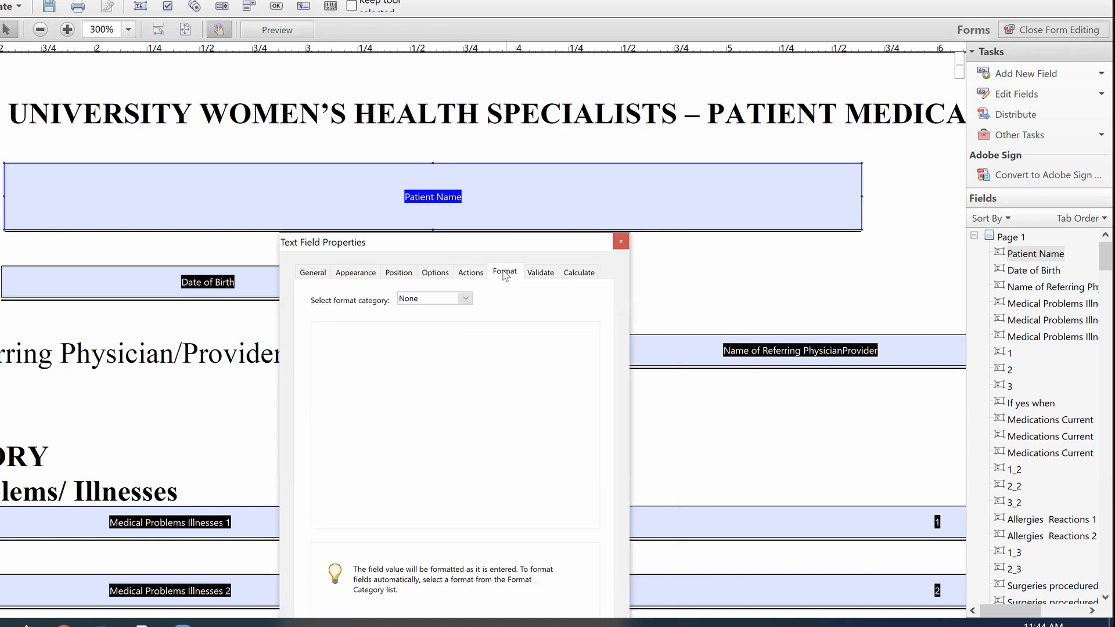
left_click(540, 273)
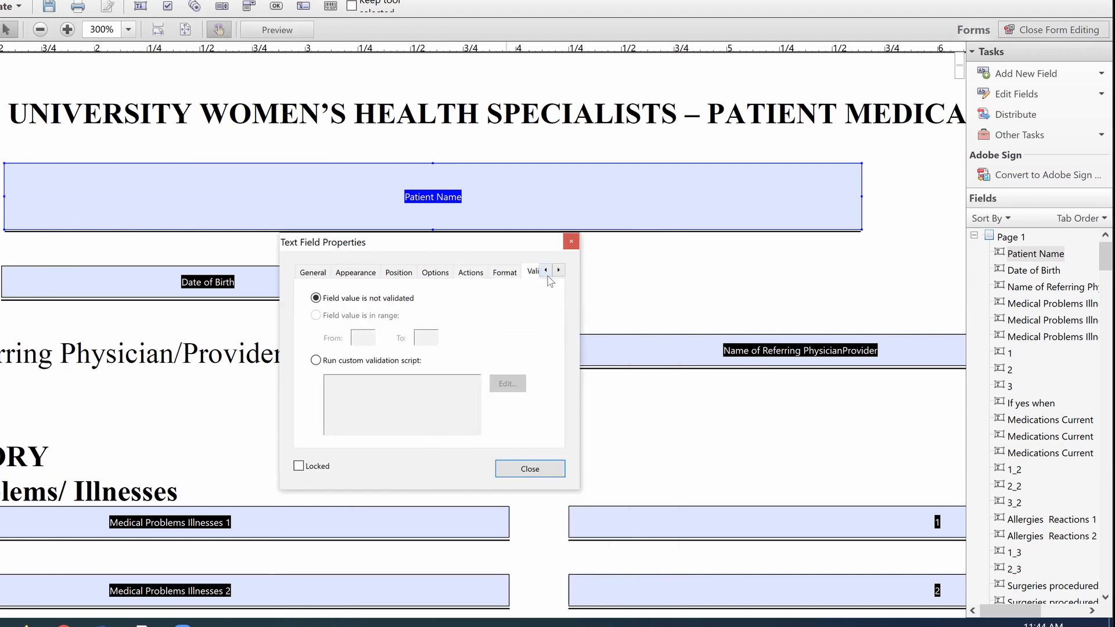
left_click(558, 270)
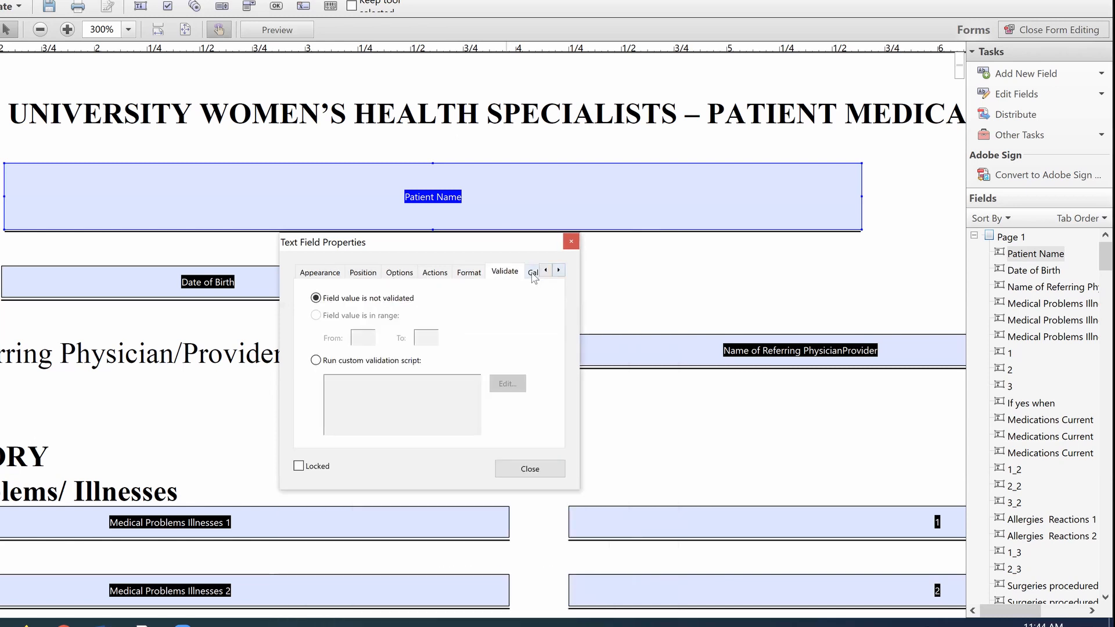
left_click(532, 272)
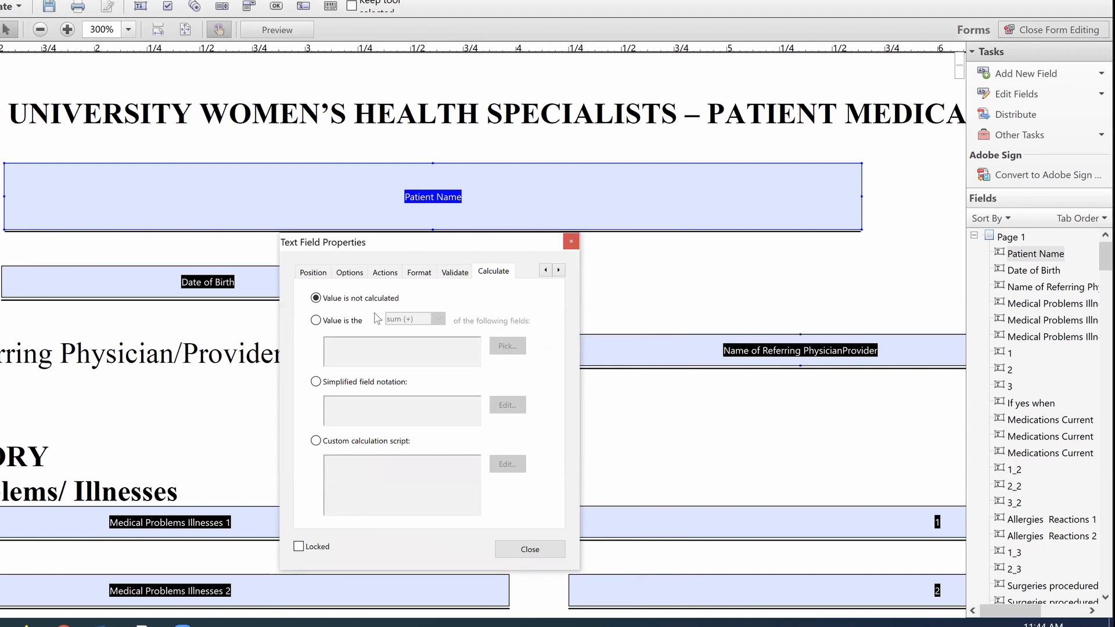
Recheck the Patient Name field's position, appearance, option and general settings, and close its properties.
left_click(314, 272)
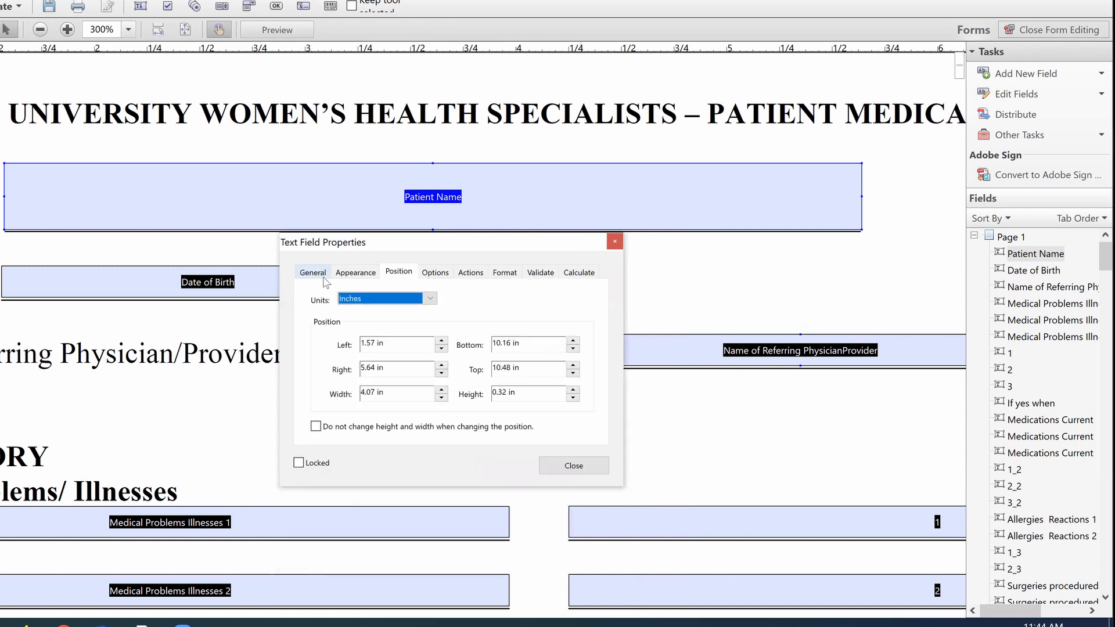
left_click(356, 272)
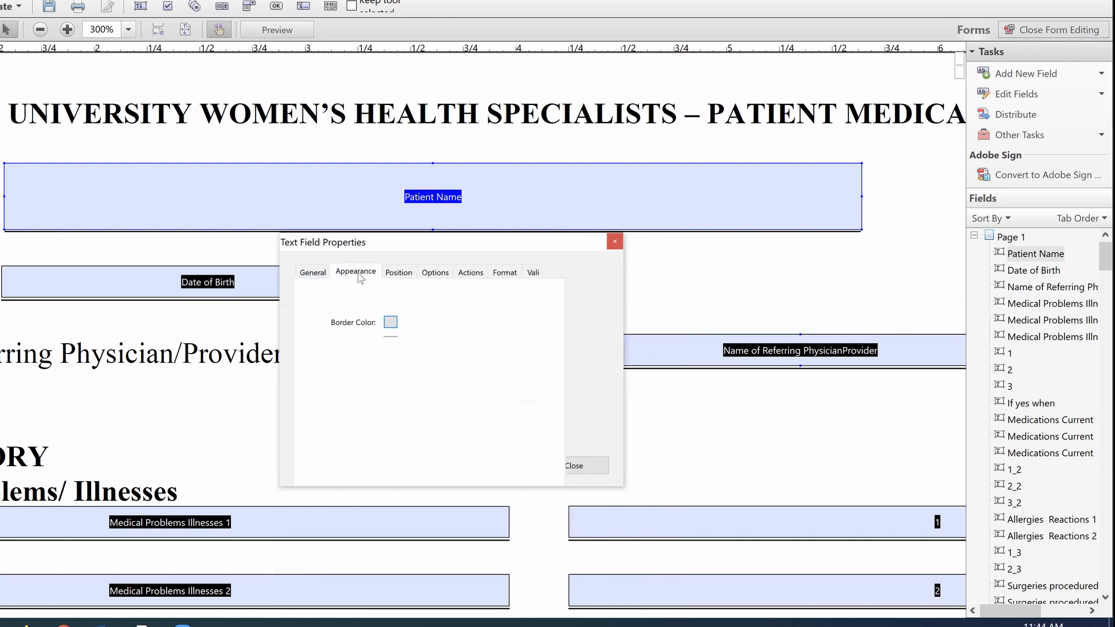
left_click(405, 273)
left_click(435, 275)
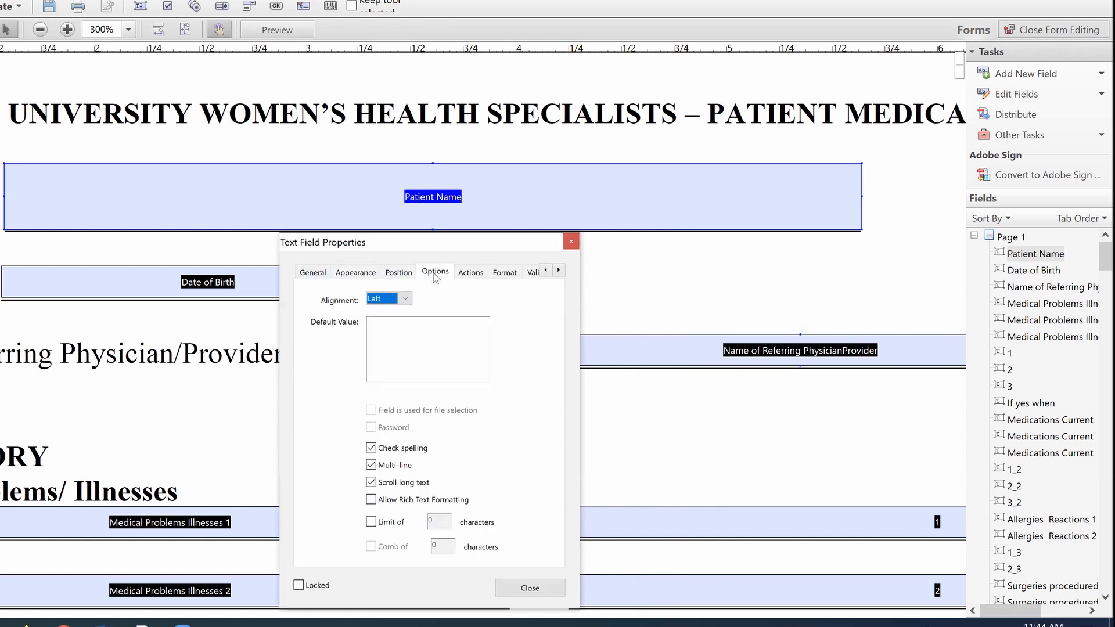
left_click(314, 278)
left_click(436, 300)
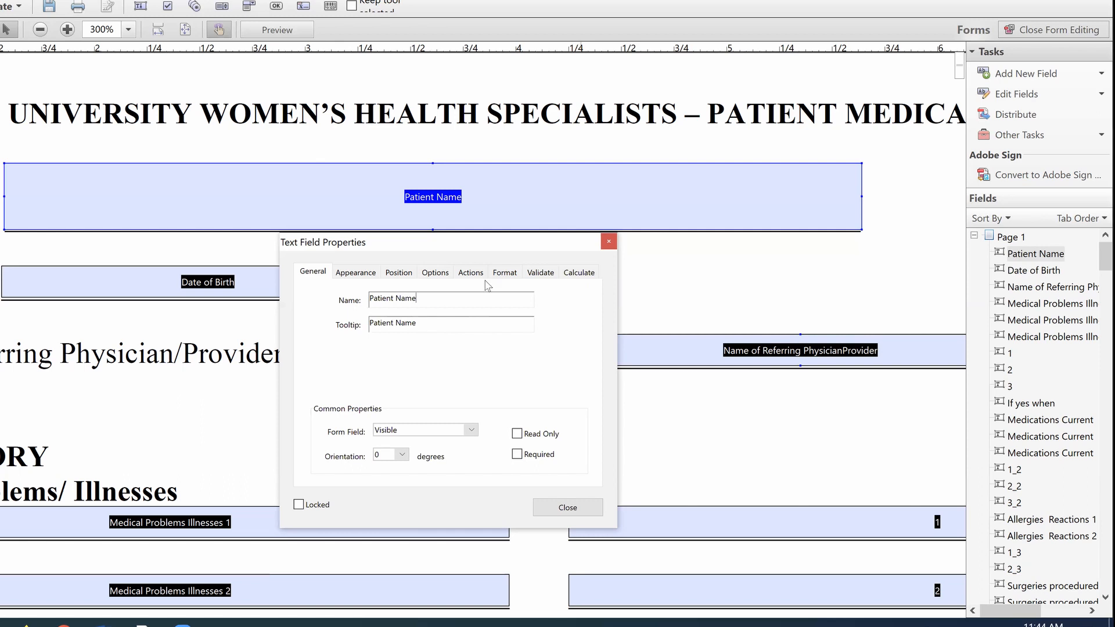
left_click(608, 241)
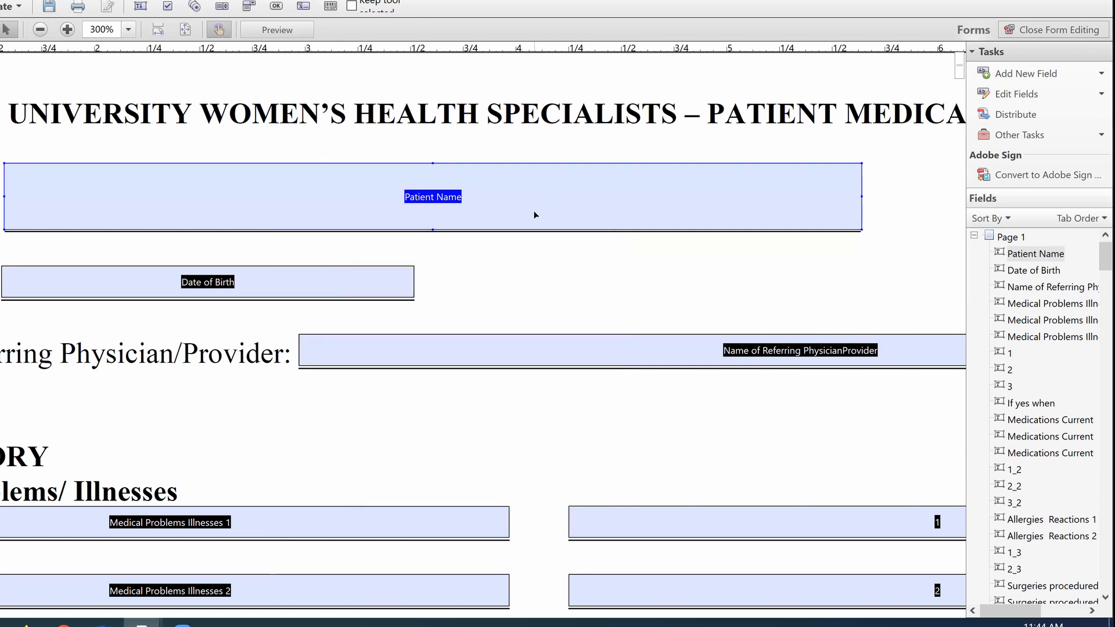
Move the Name of Referring PhysicianProvider field off its line, down to the first Medical Problems row.
left_click(465, 424)
left_click_drag(498, 333, 146, 440)
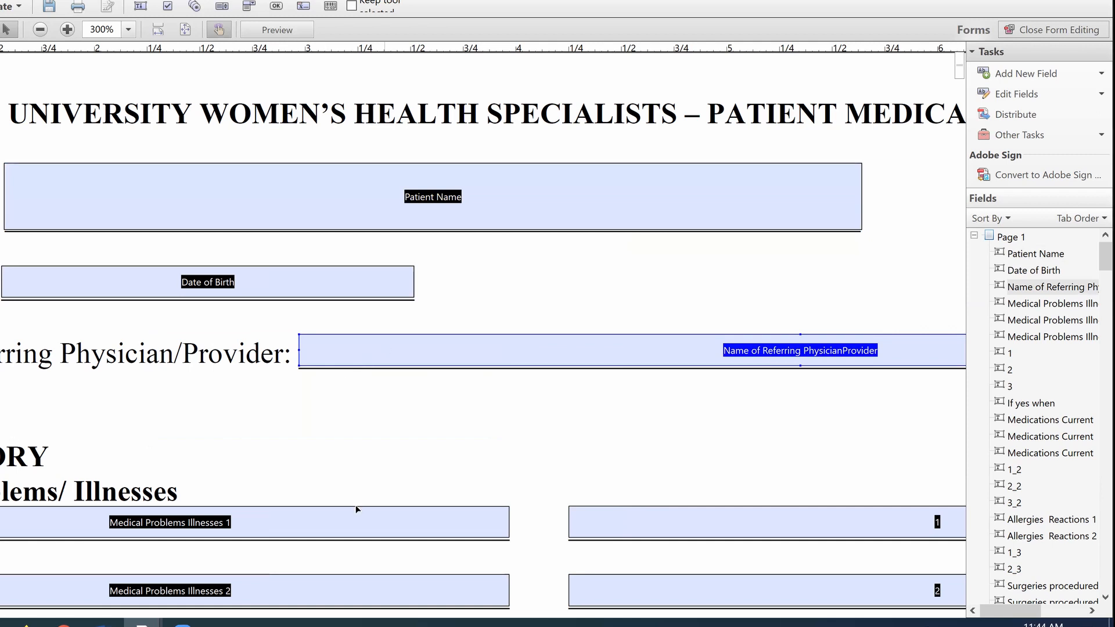
left_click_drag(384, 349, 357, 510)
Duplicate the Patient Name field onto the referring physician line, and move the original referring physician field above the Medical Problems rows.
left_click(478, 210)
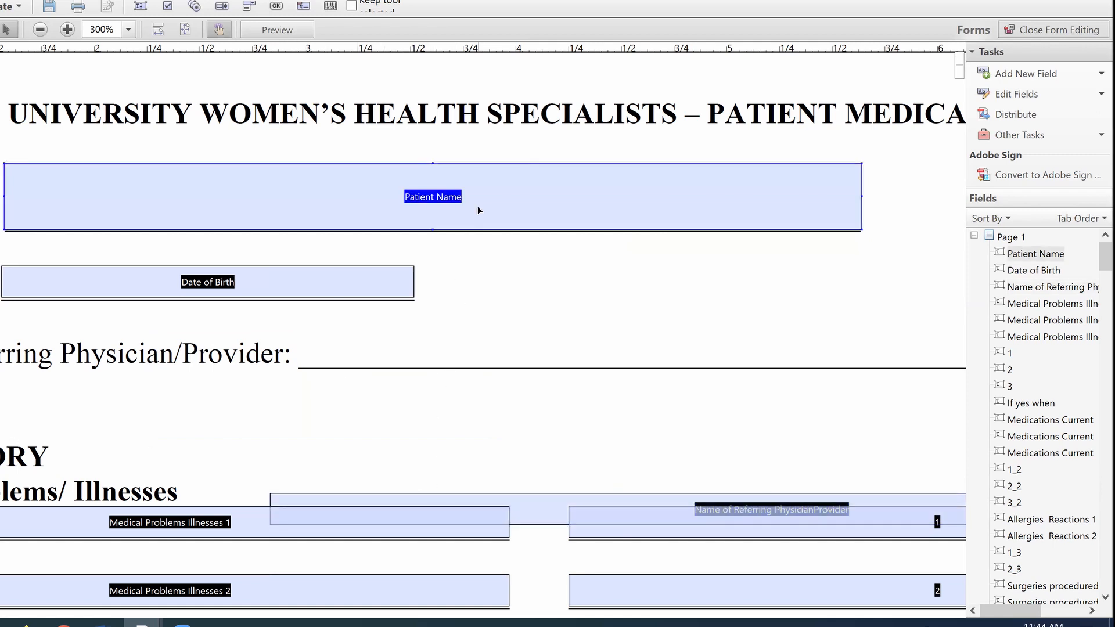
left_click(476, 345)
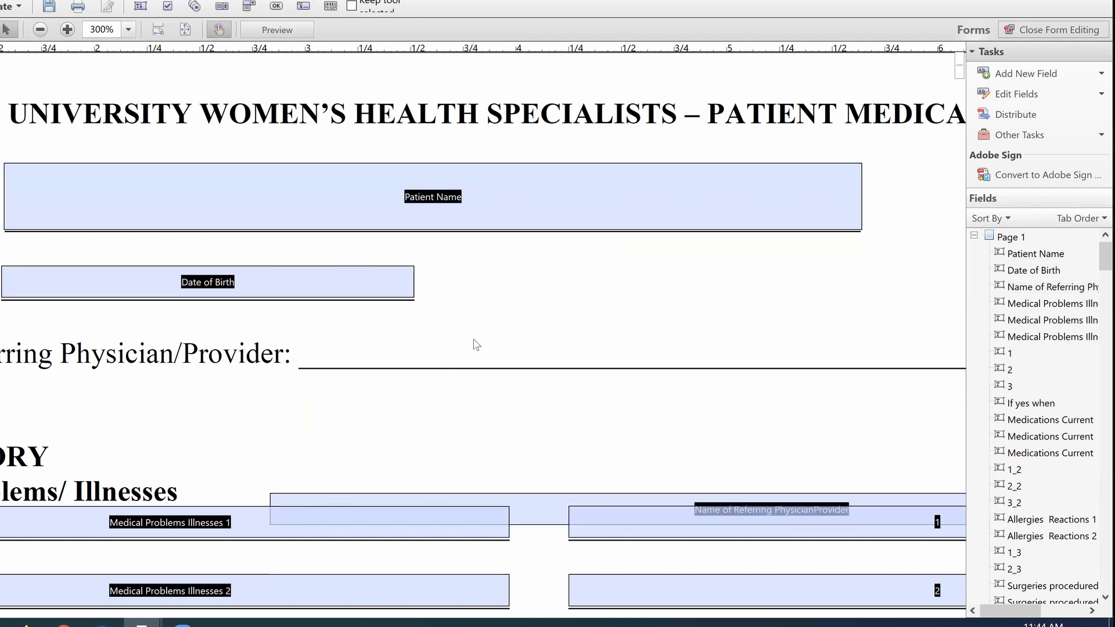
key("ctrl+v")
left_click_drag(473, 337, 695, 322)
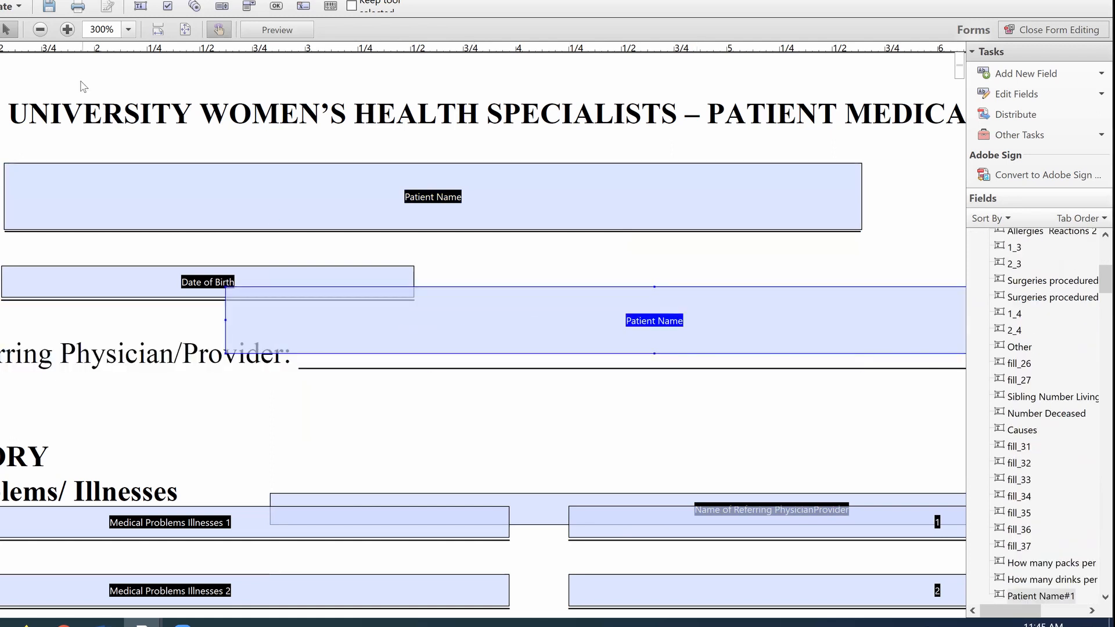
left_click(40, 29)
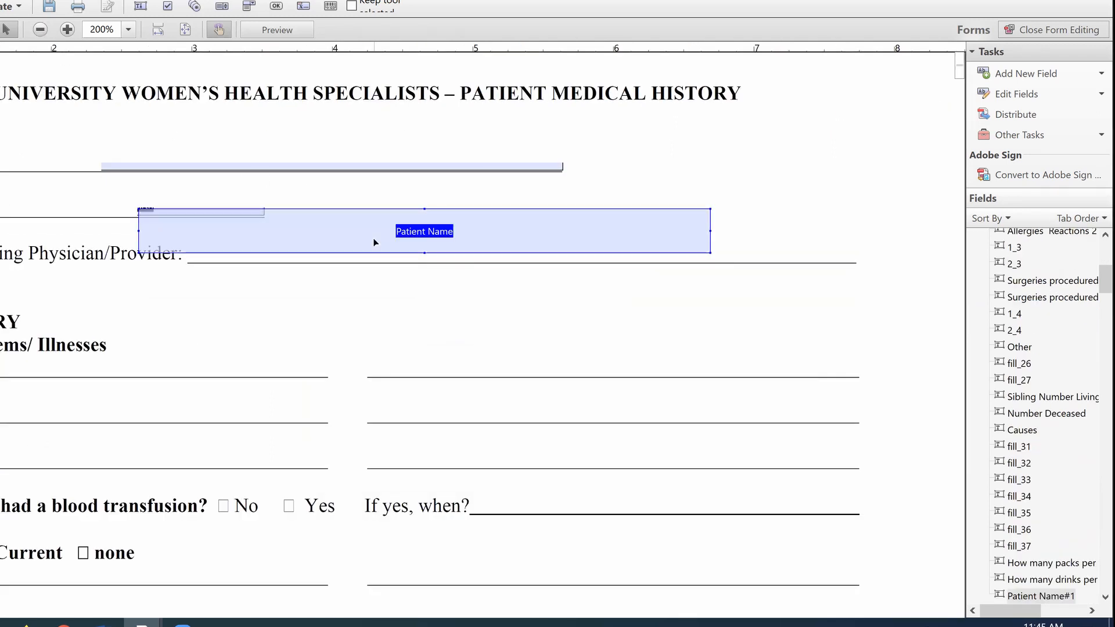
left_click_drag(374, 242, 399, 234)
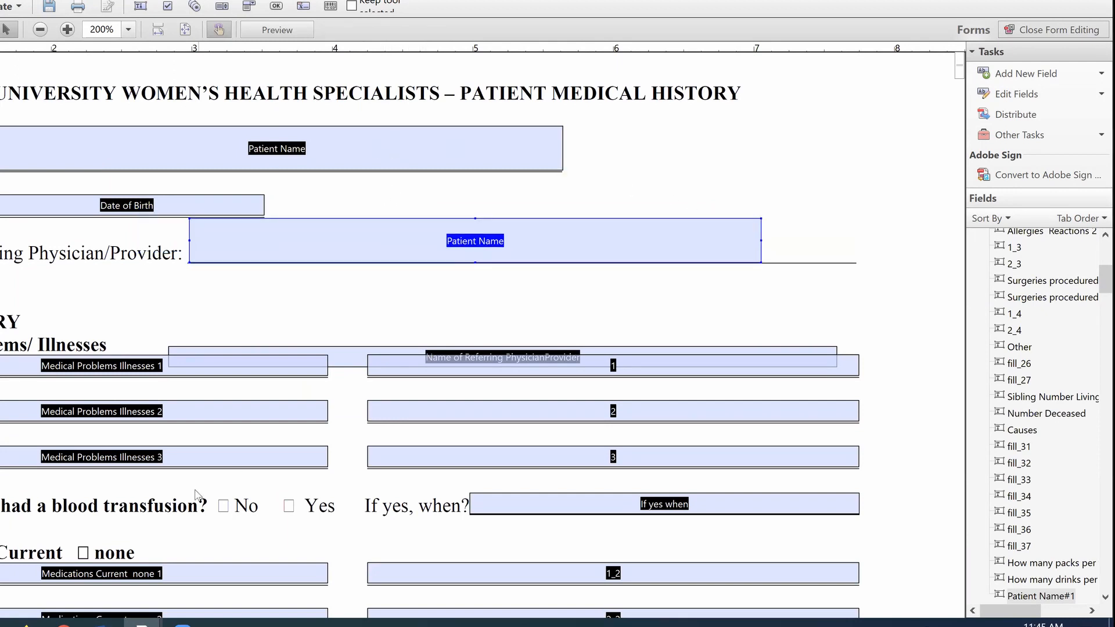
left_click_drag(343, 360, 343, 311)
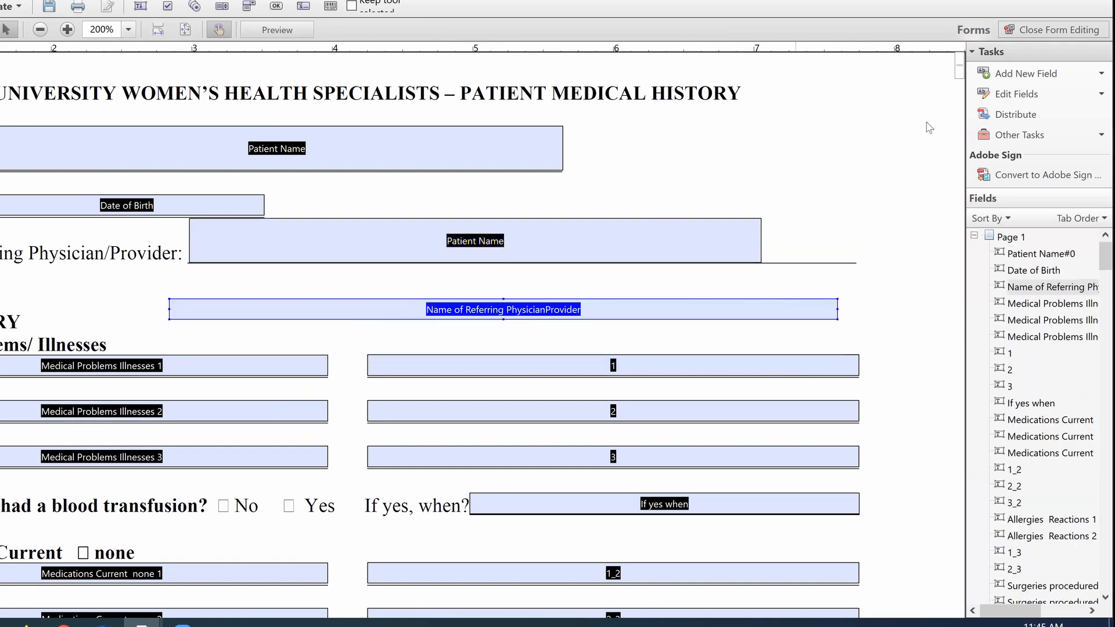
Exit form editing and fill in the Patient Name field with "Test Name" to test the duplicated field.
left_click(1042, 31)
left_click(368, 159)
type("Test")
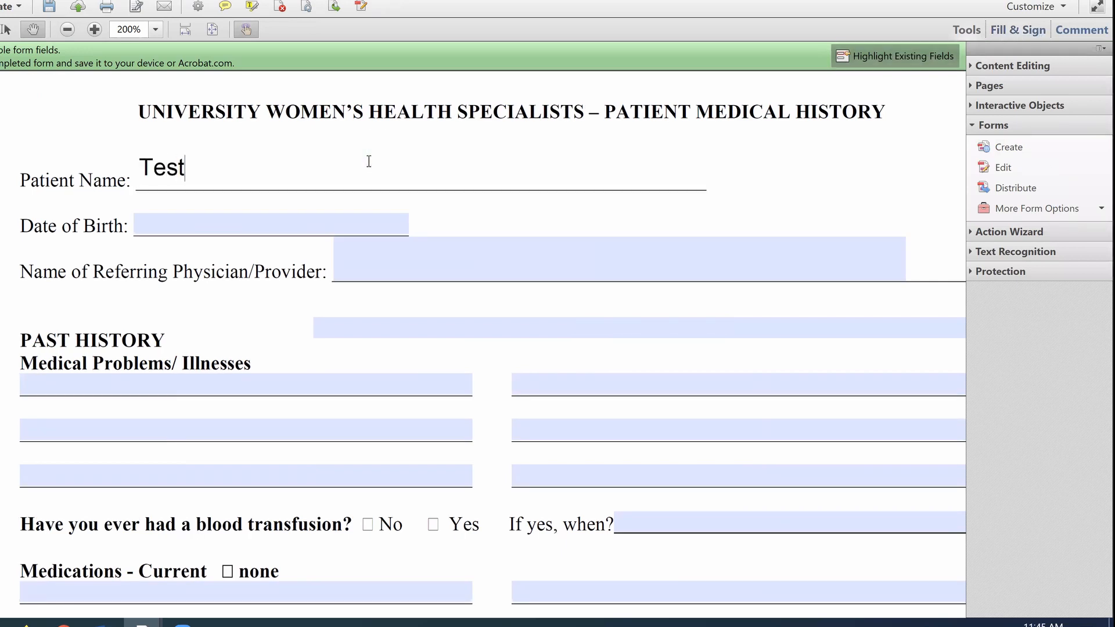
type(" Name")
key("Tab")
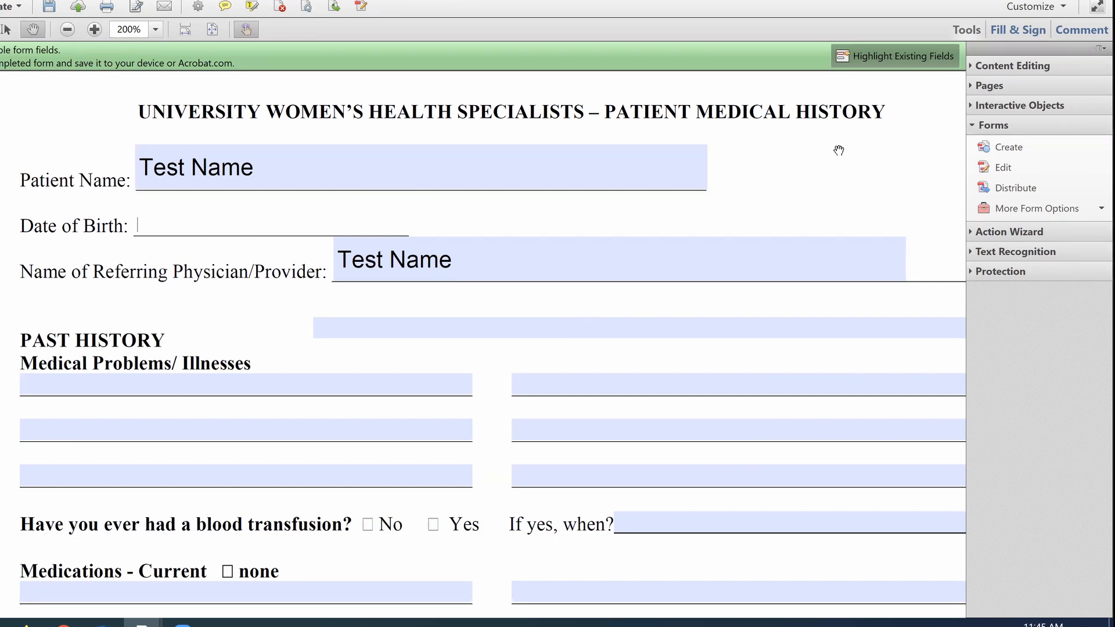
Return to form editing, remove the duplicate Patient Name field and test entry, and restore the referring physician field to its line.
left_click(1012, 173)
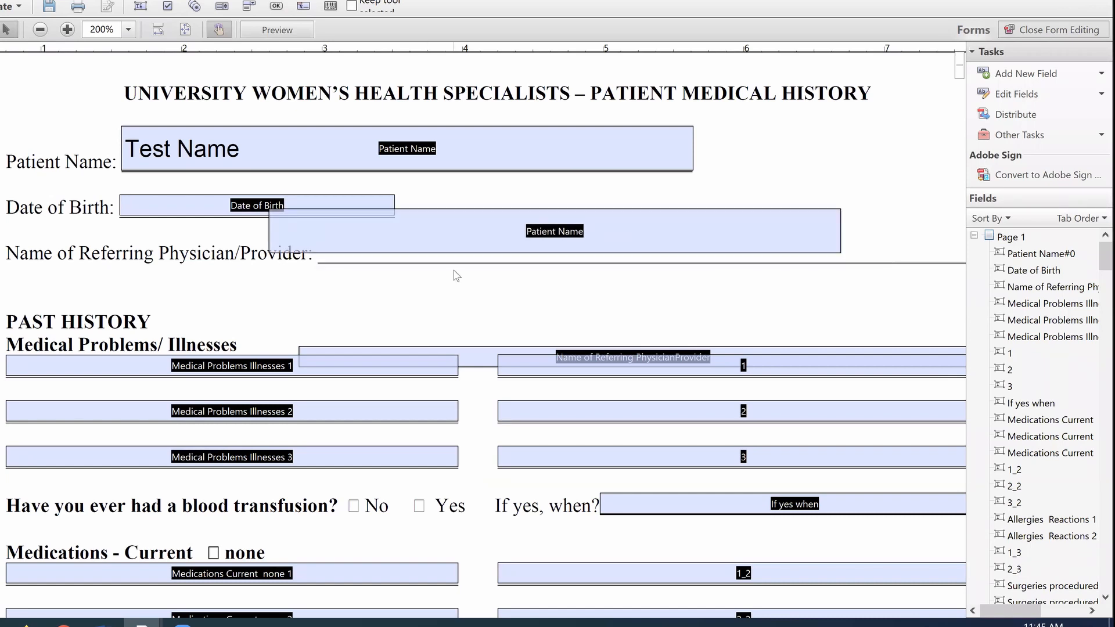
key("Delete")
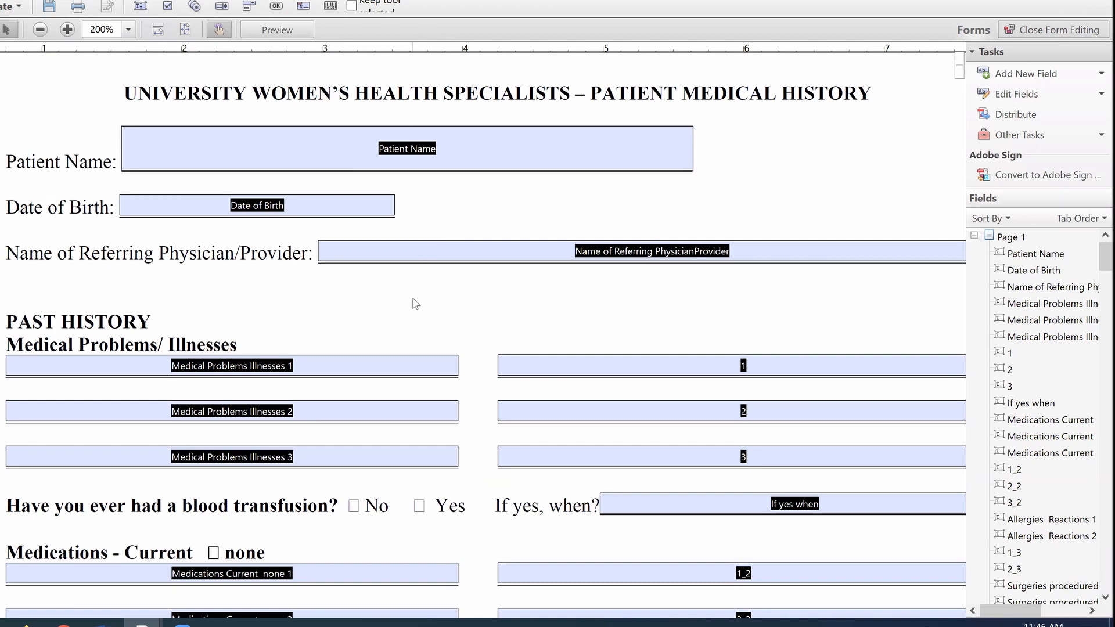
Add a check box field over the No box of the blood transfusion question.
scroll(415, 303, "down", 1)
scroll(415, 303, "down", 3)
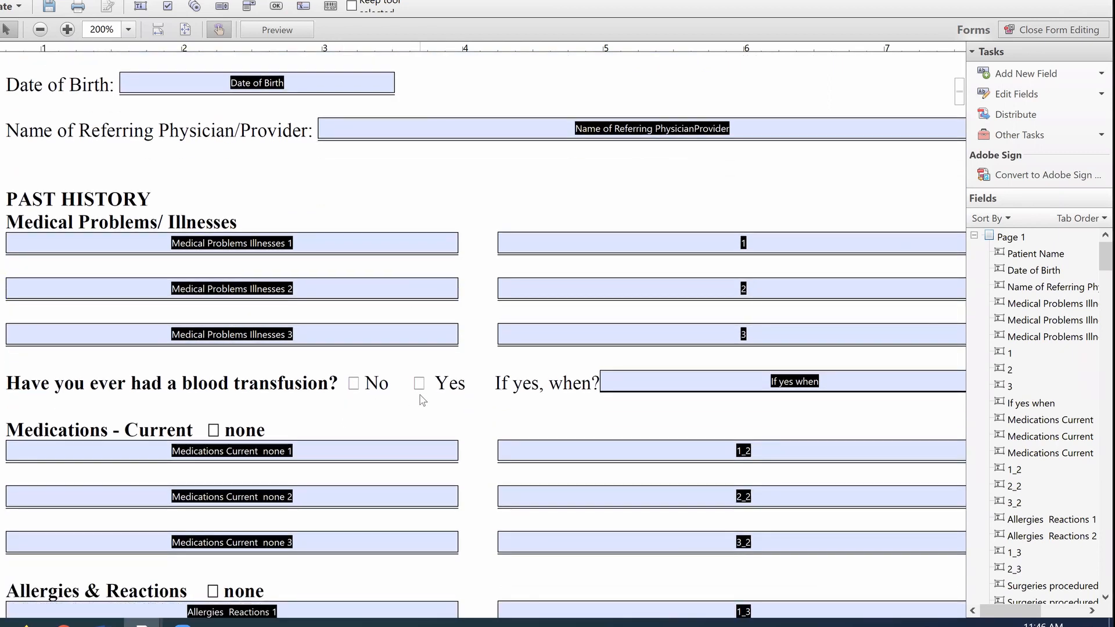
left_click(1094, 77)
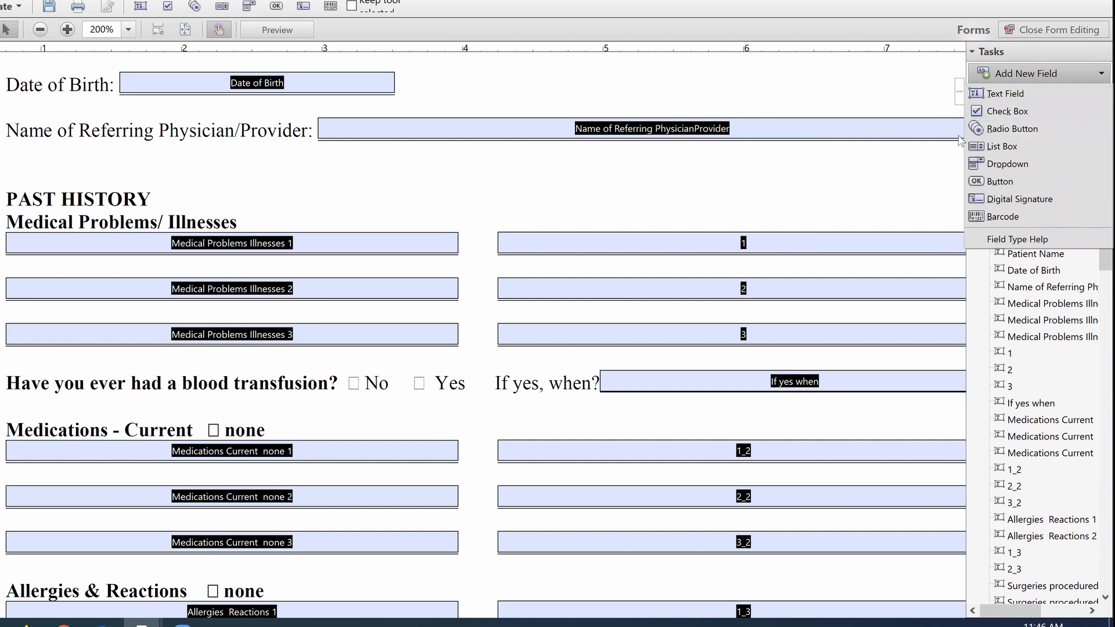
left_click(1019, 111)
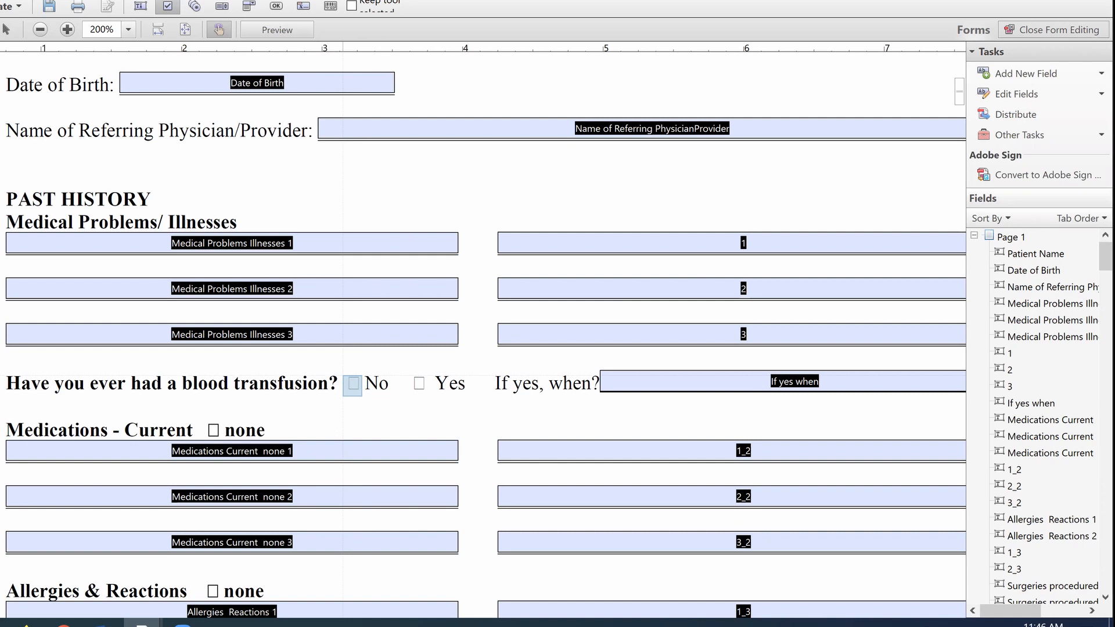
left_click(353, 385)
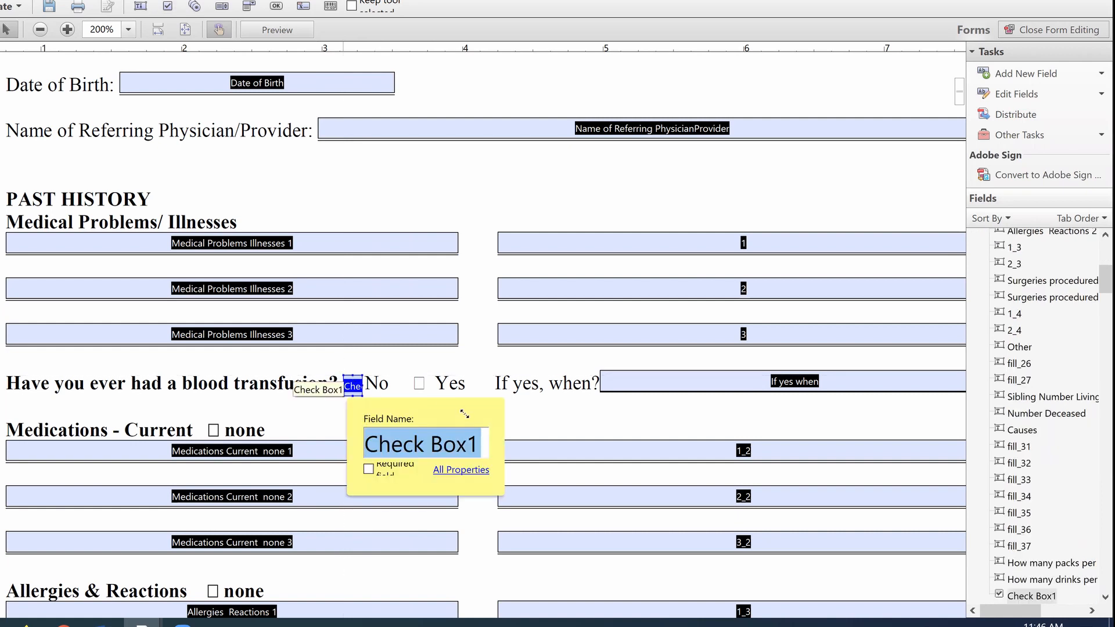
left_click(66, 29)
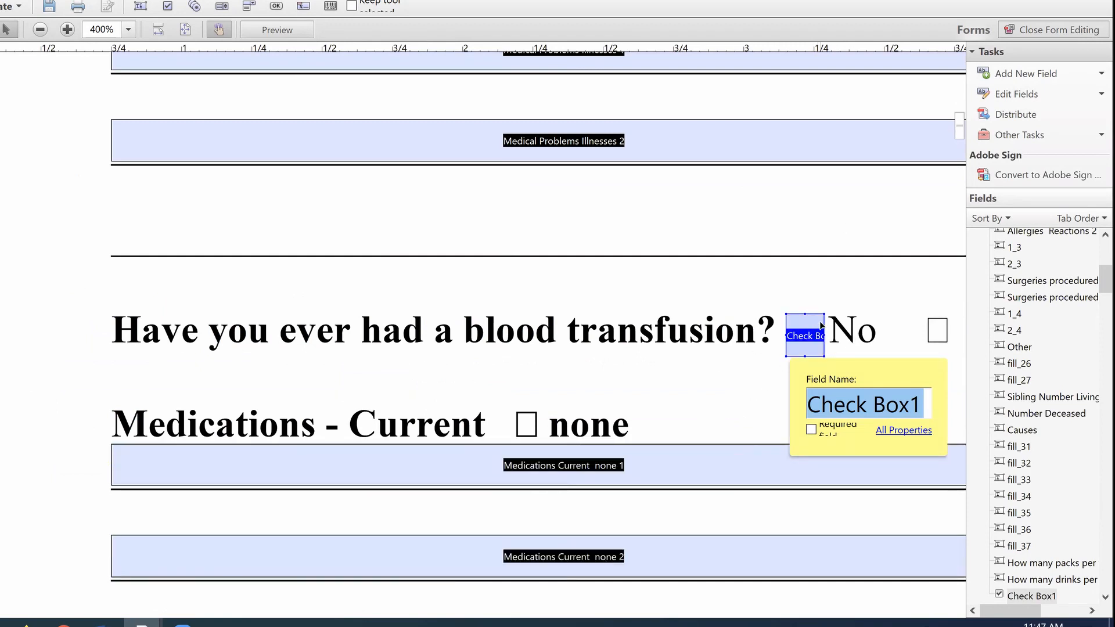
Align the check box field over the No box of the blood transfusion question and set its fill color to No Color.
mouse_move(818, 329)
left_mouse_down()
mouse_move(815, 295)
mouse_move(811, 330)
left_mouse_up()
right_click(811, 330)
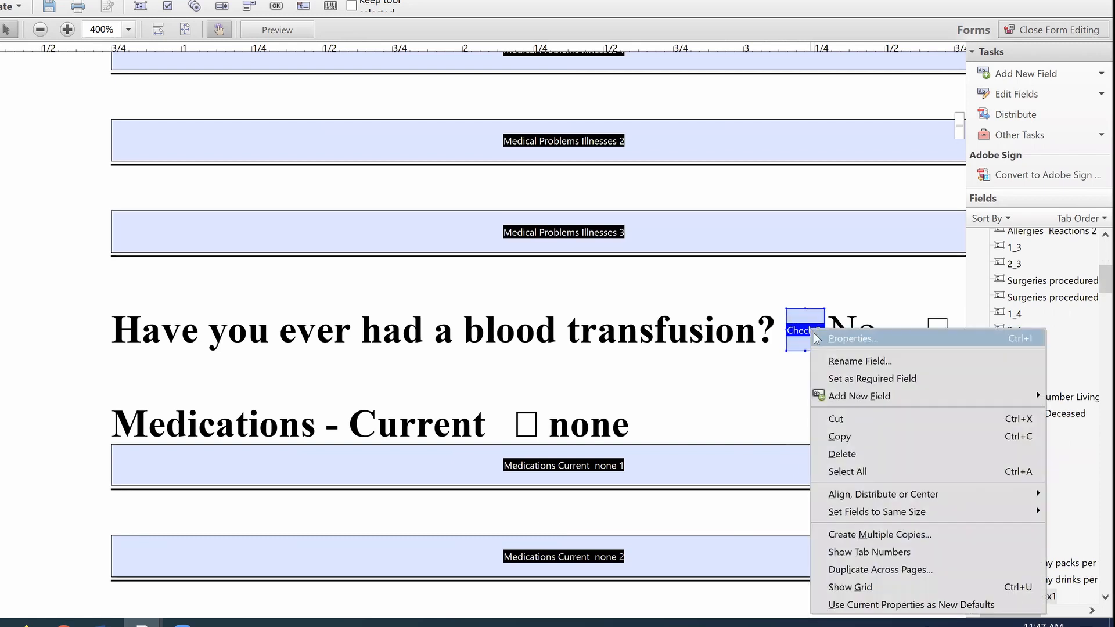
left_click(815, 337)
left_click(355, 272)
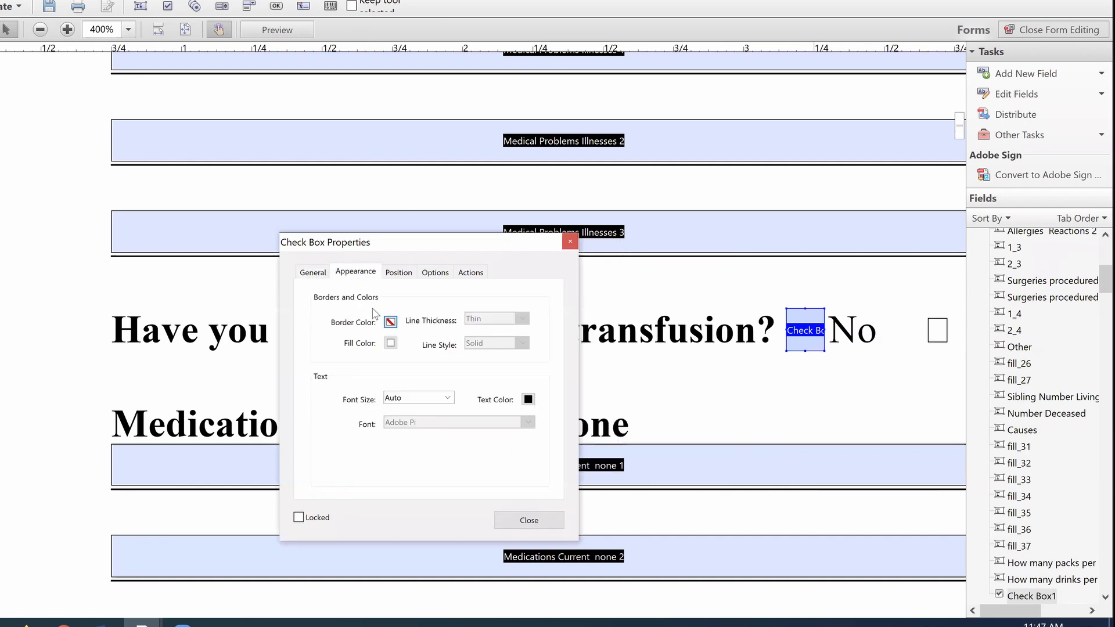
left_click(391, 343)
left_click(442, 356)
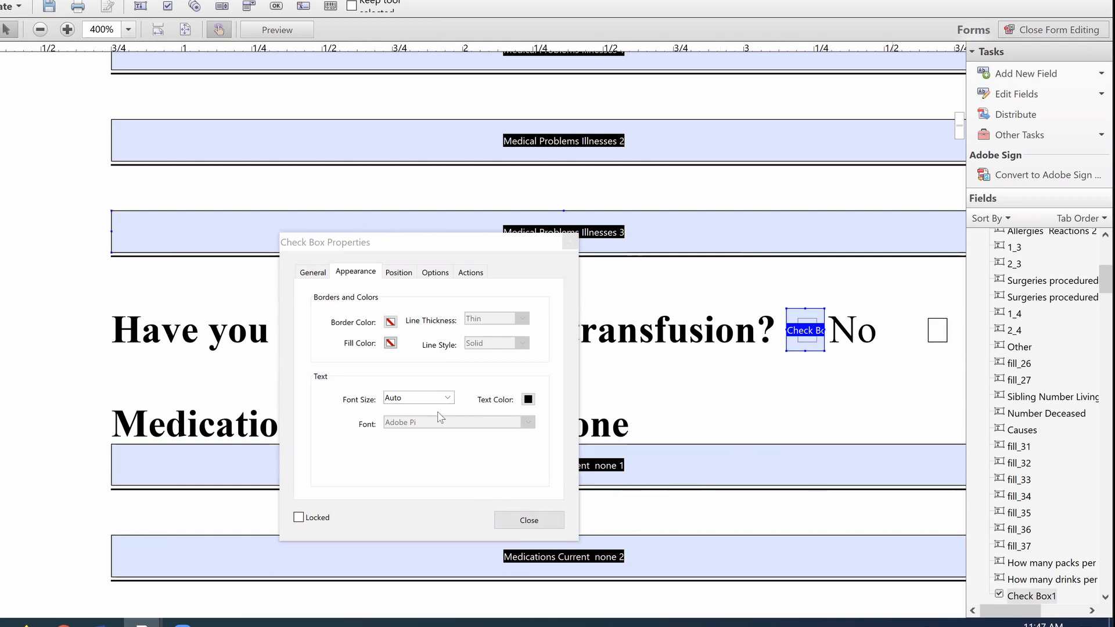
Set the No check box field's fill color to white and close its properties.
left_click(391, 343)
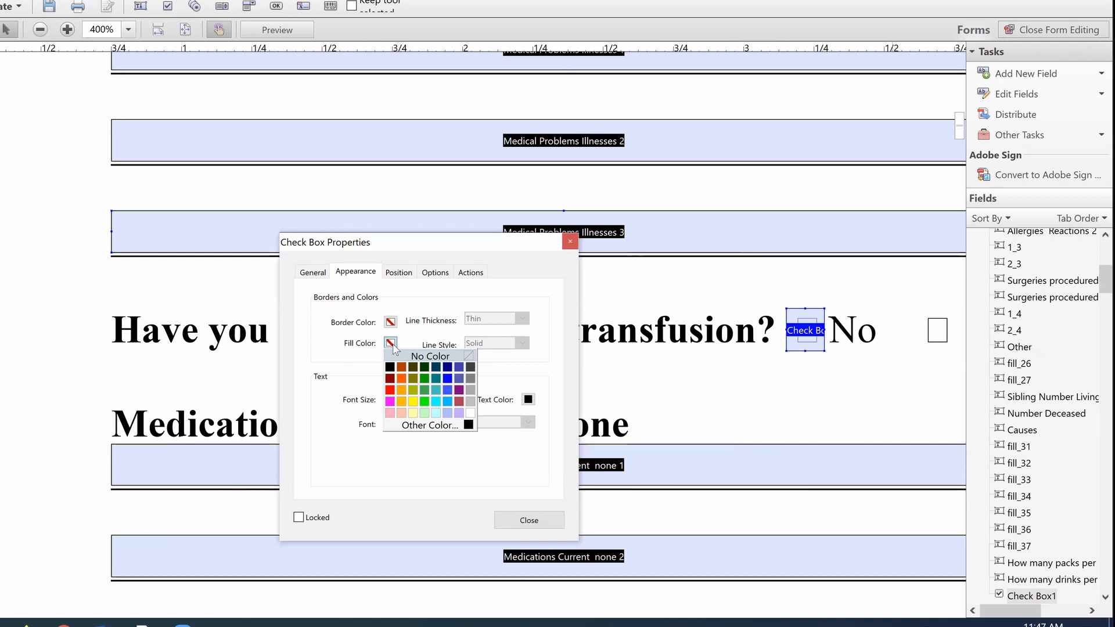
left_click(469, 414)
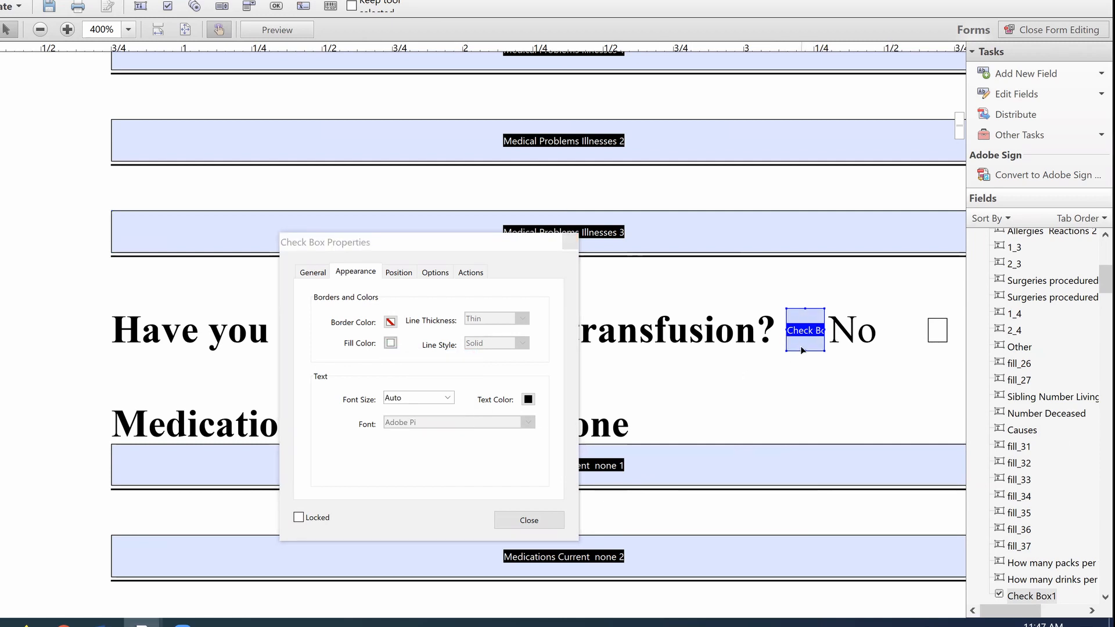
left_click(521, 521)
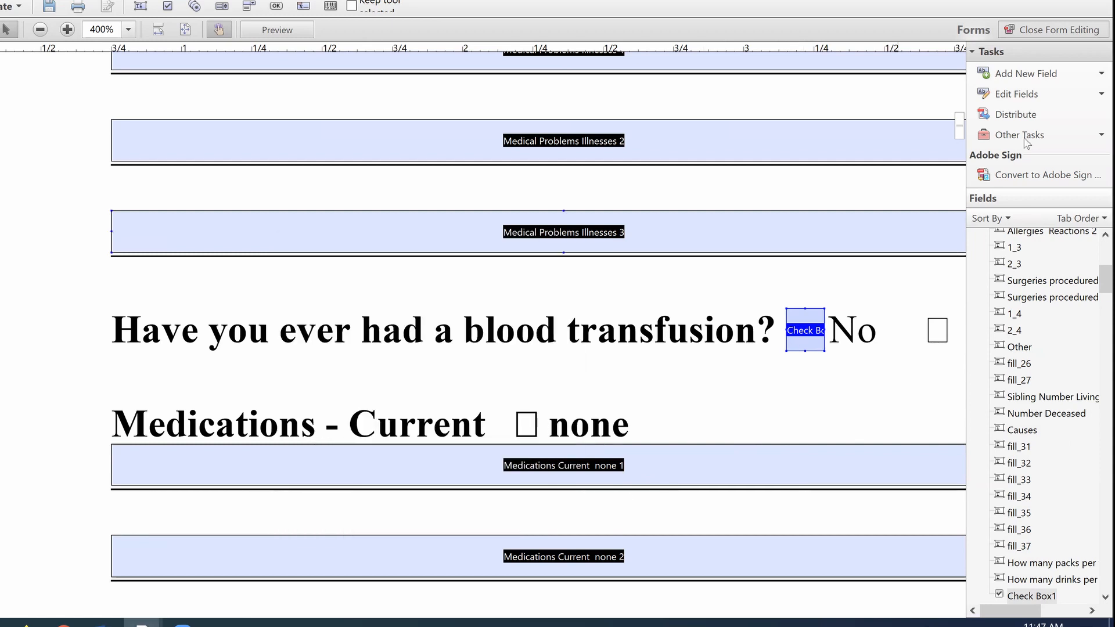
Leave form editing to test-tick the No check box of the blood transfusion question, and return to form editing.
left_click(1051, 30)
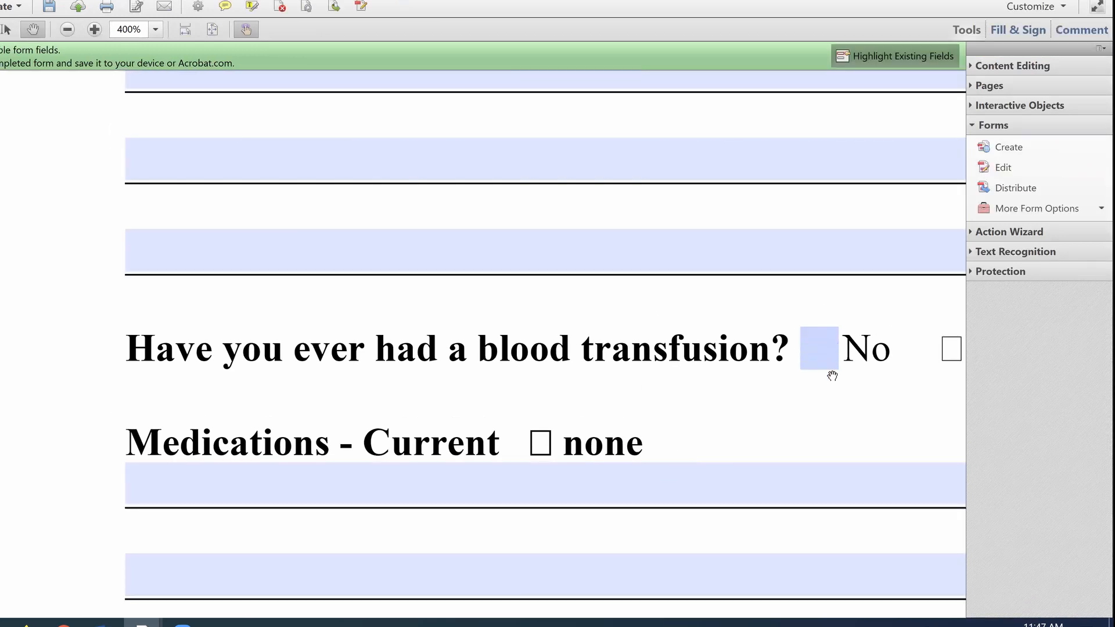
left_click(821, 356)
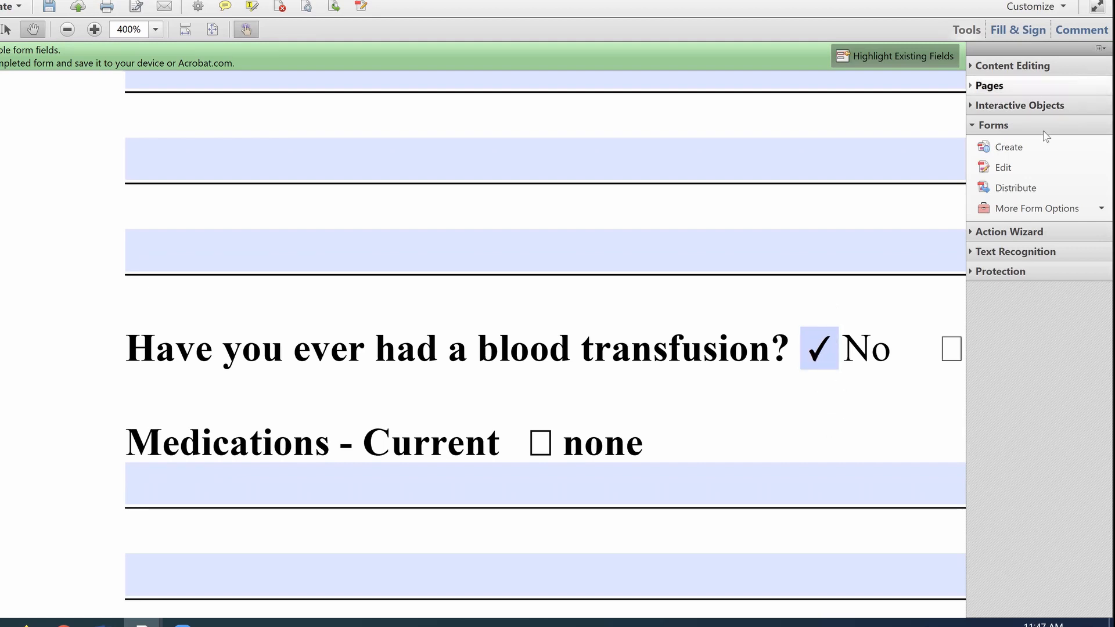
left_click(1040, 172)
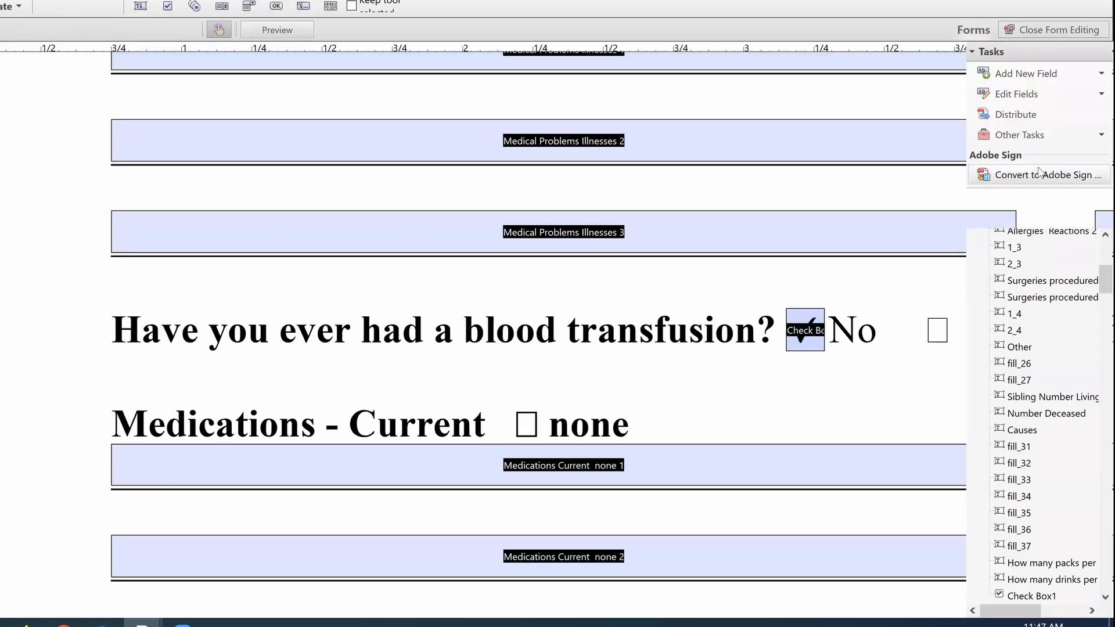
Add a check box field over the Yes box of the blood transfusion question.
left_click(1025, 73)
left_click(1013, 114)
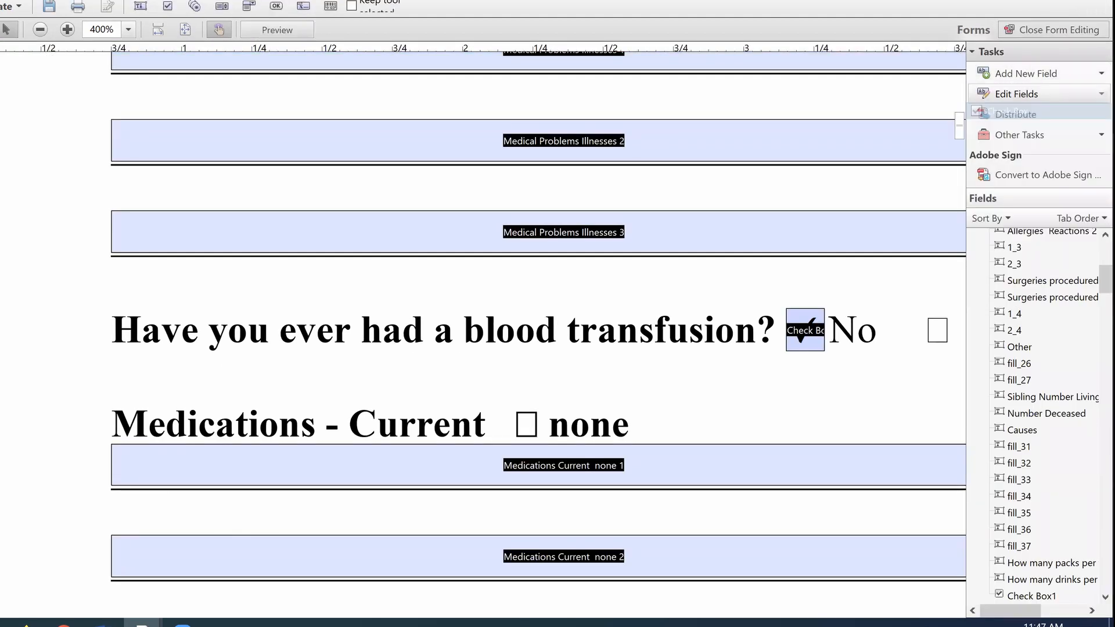
left_click(919, 305)
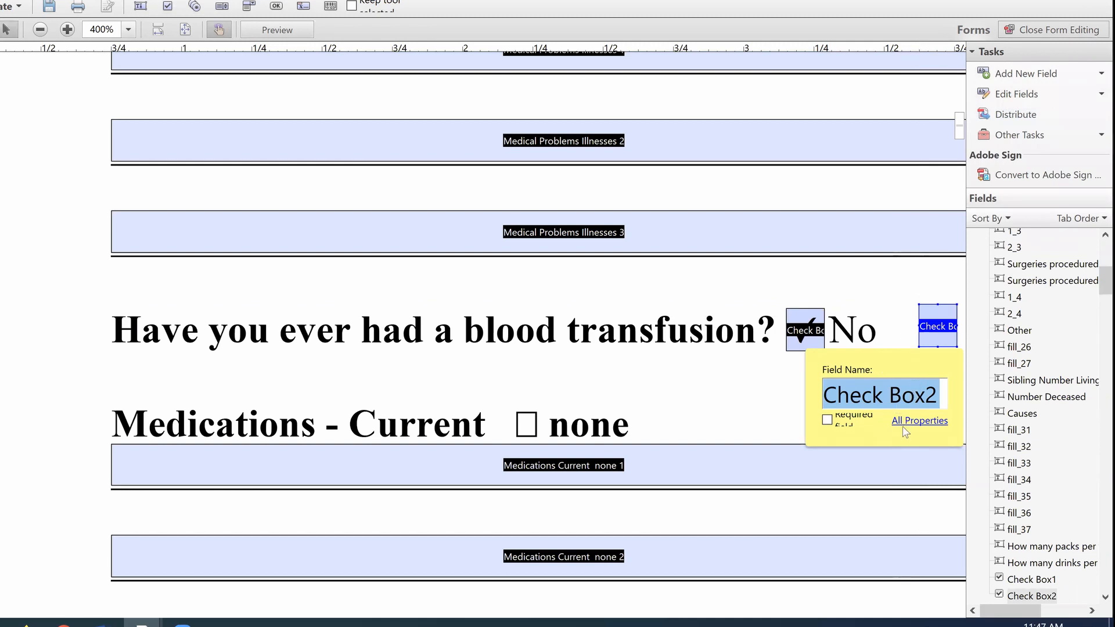
Give the Yes check box field a black border and set its fill color to No Color.
left_click(917, 422)
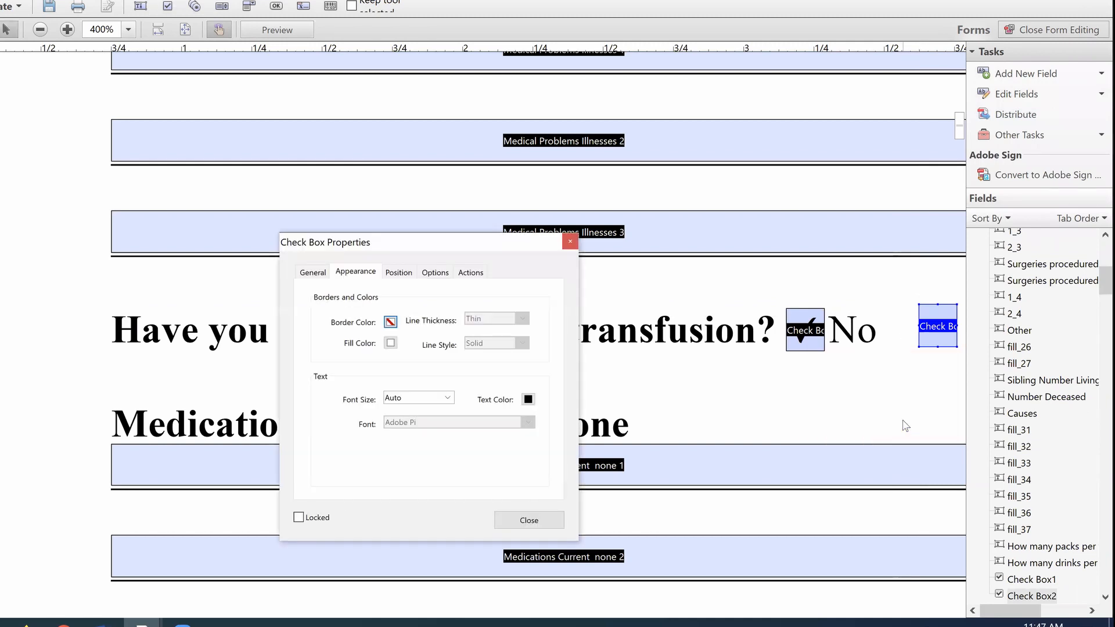
left_click(390, 324)
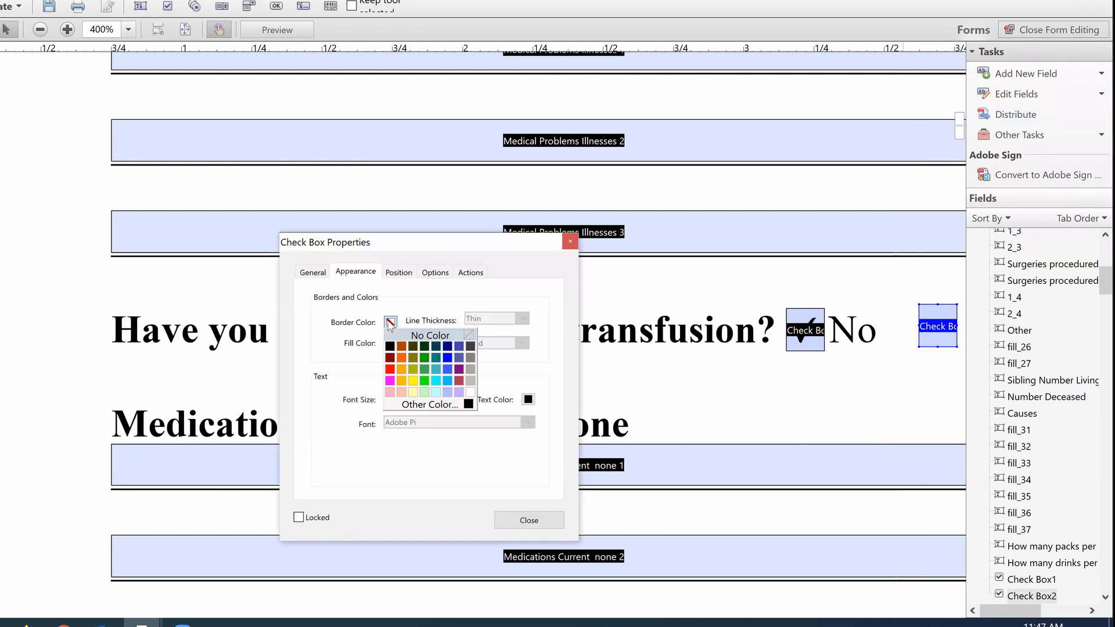
left_click(389, 348)
left_click(390, 344)
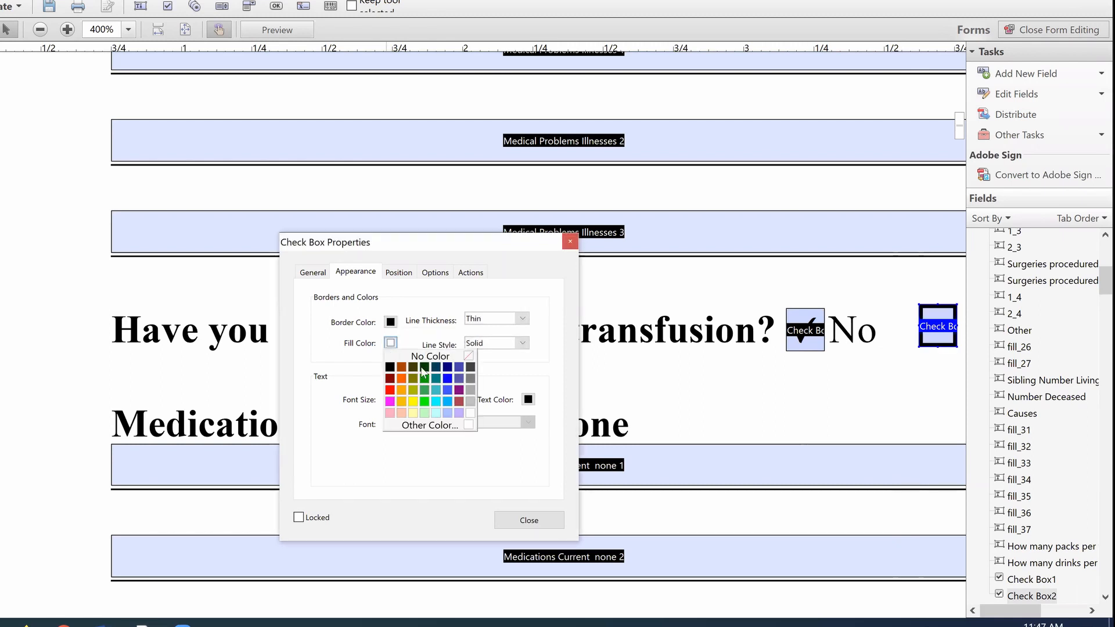
left_click(458, 359)
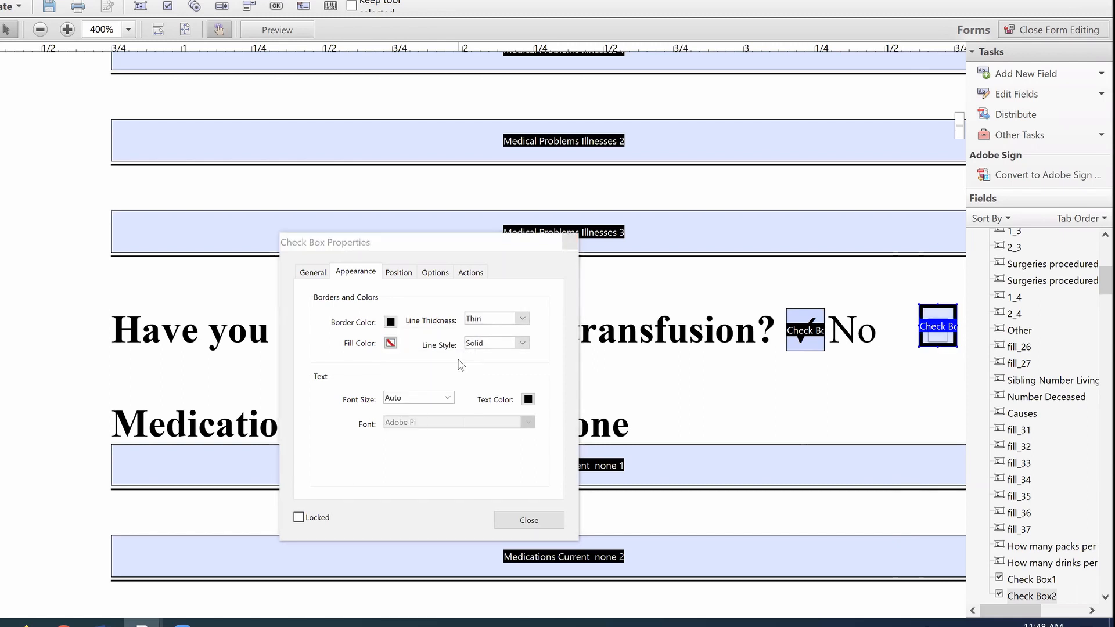
left_click(529, 518)
Exit form editing and tick the Yes check box to test its border and transparent fill.
left_click(1057, 28)
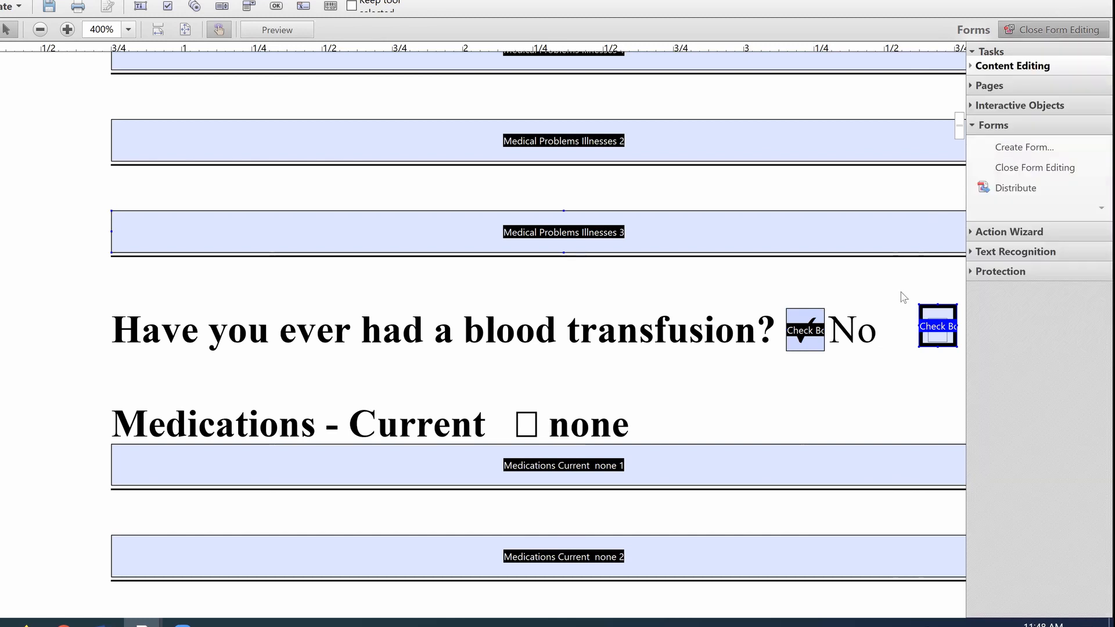
left_click_drag(480, 376, 203, 366)
left_click(678, 347)
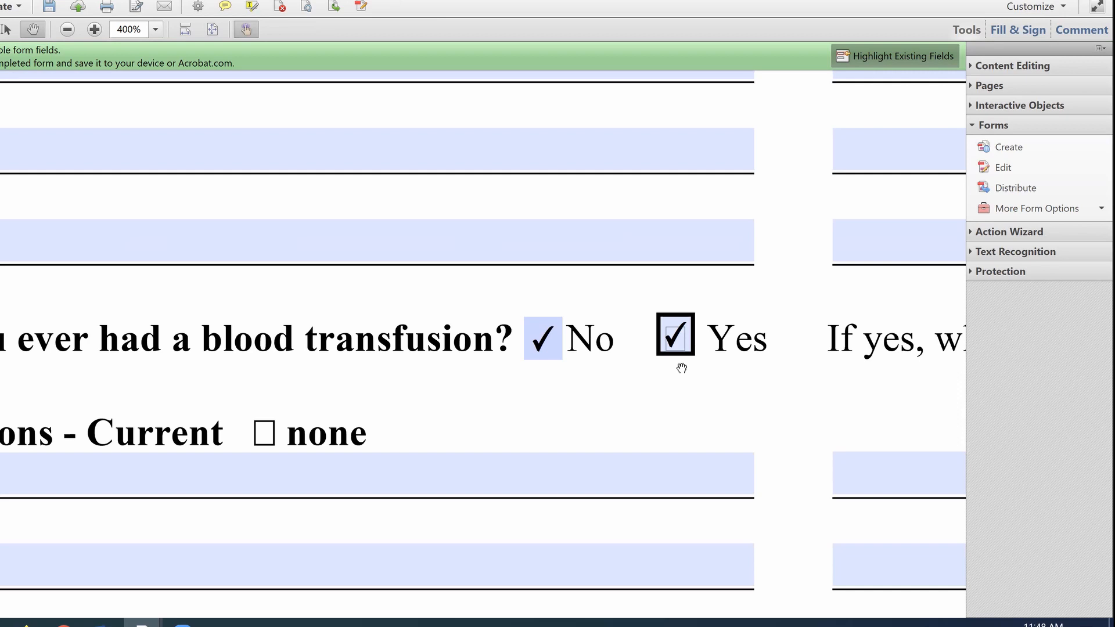
Return to form editing and set the Yes check box field's border to No Color and its fill to white.
left_click(1011, 165)
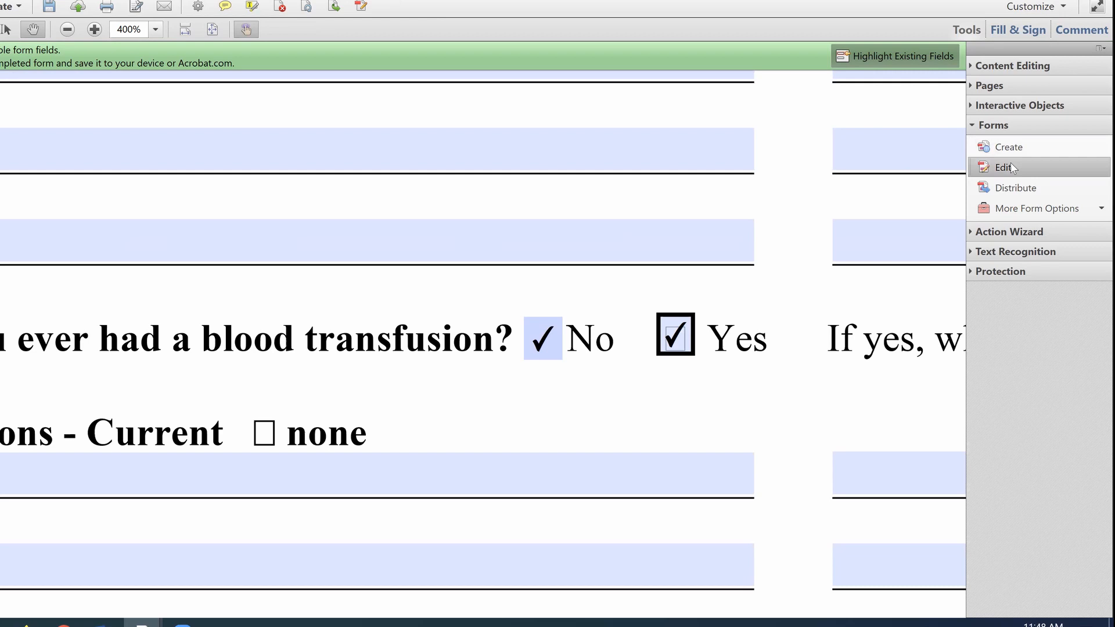
right_click(668, 328)
left_click(685, 336)
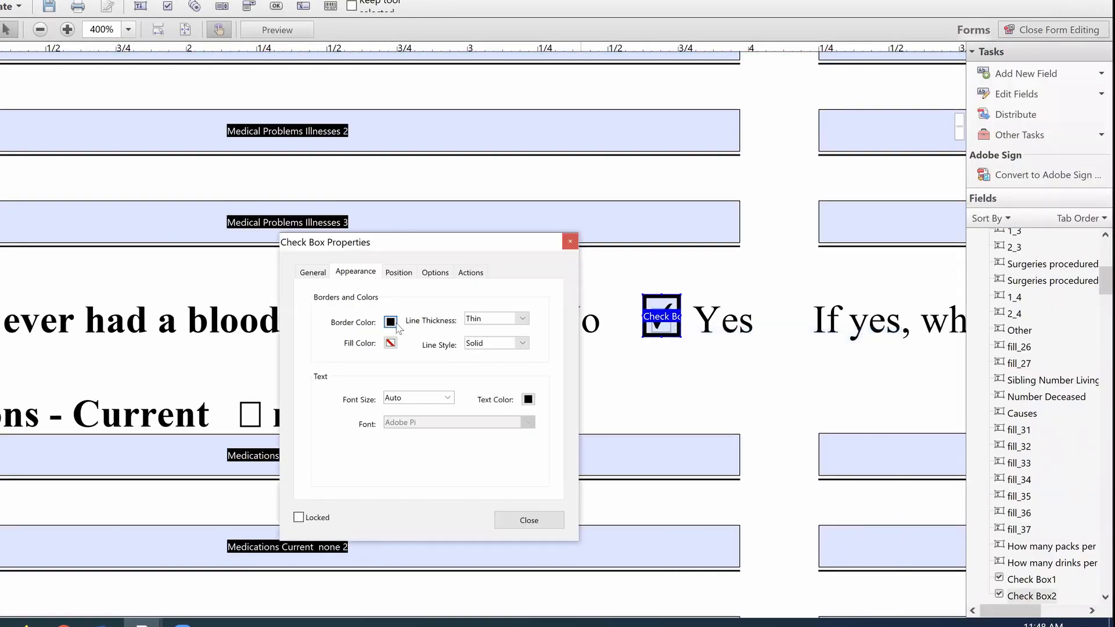
left_click(395, 323)
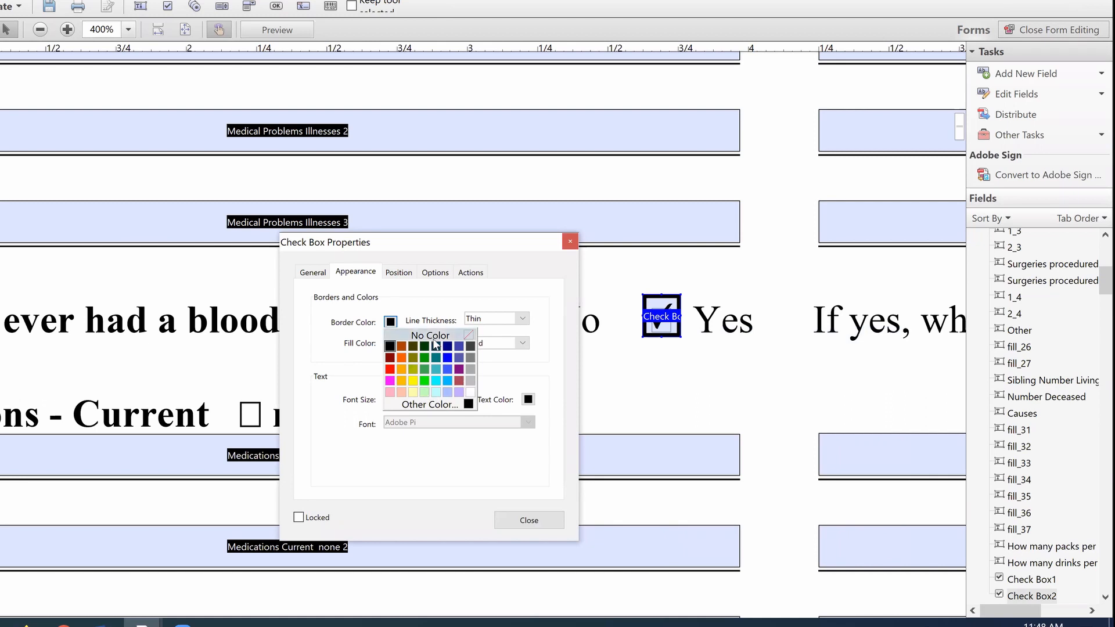
left_click(433, 335)
left_click(390, 342)
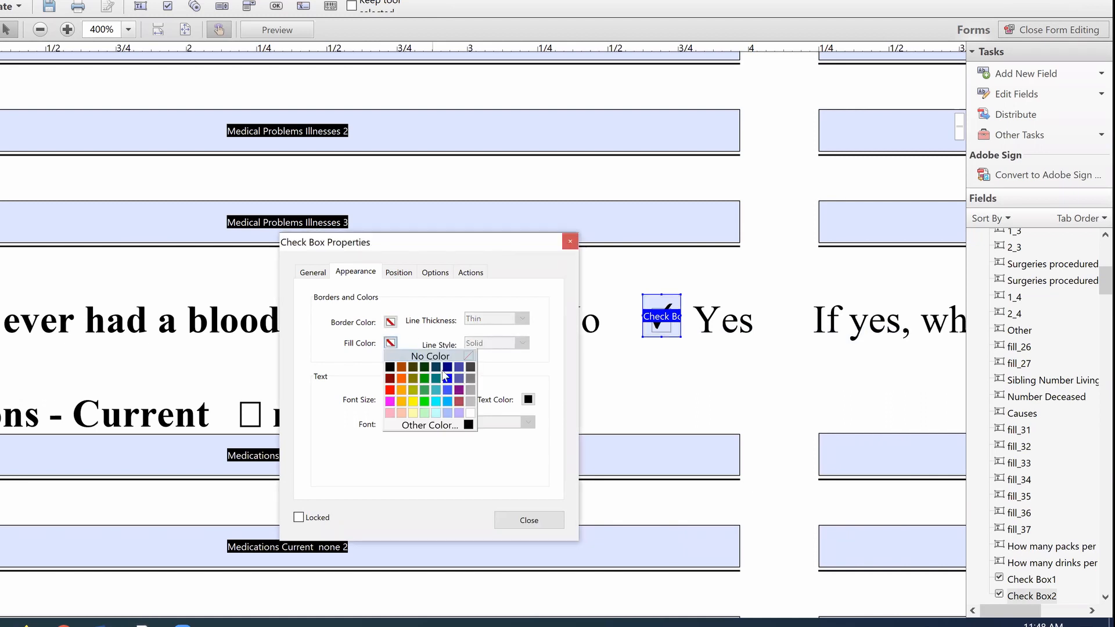
left_click(470, 412)
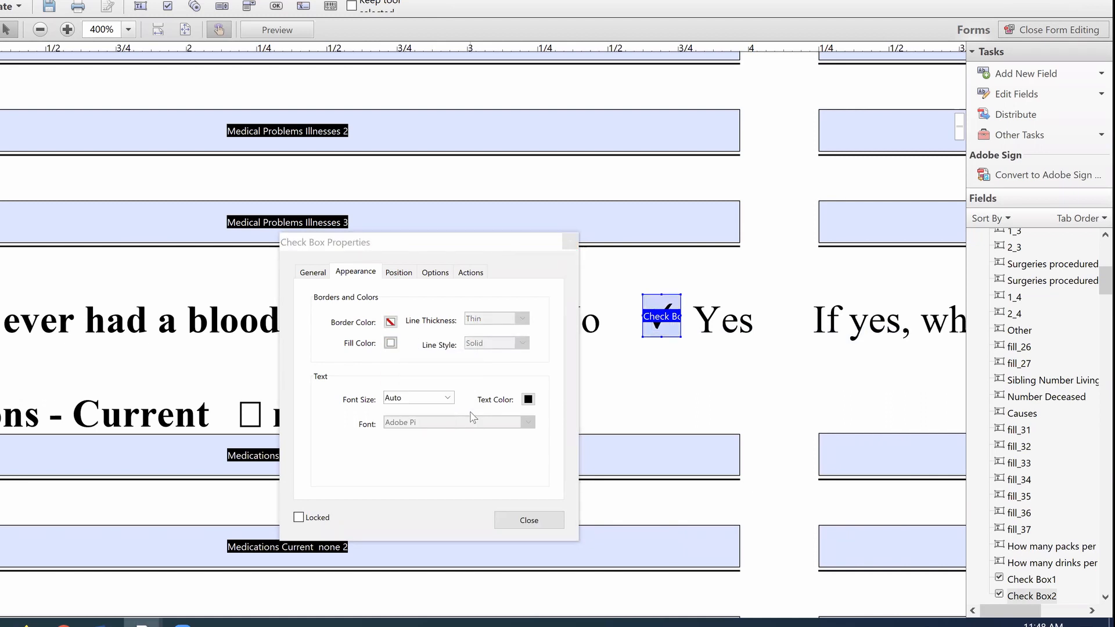
left_click(533, 519)
Reposition the Yes check box field so it covers its printed box and lines up with the No check box.
mouse_move(655, 324)
left_mouse_down()
mouse_move(564, 325)
mouse_move(660, 329)
left_mouse_up()
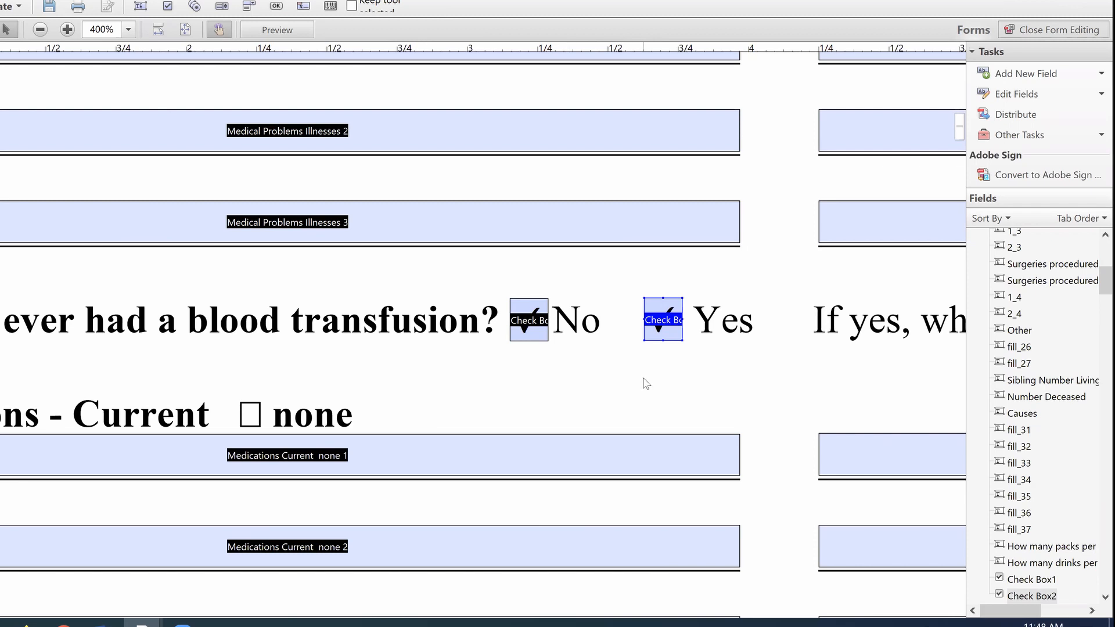
left_click(40, 29)
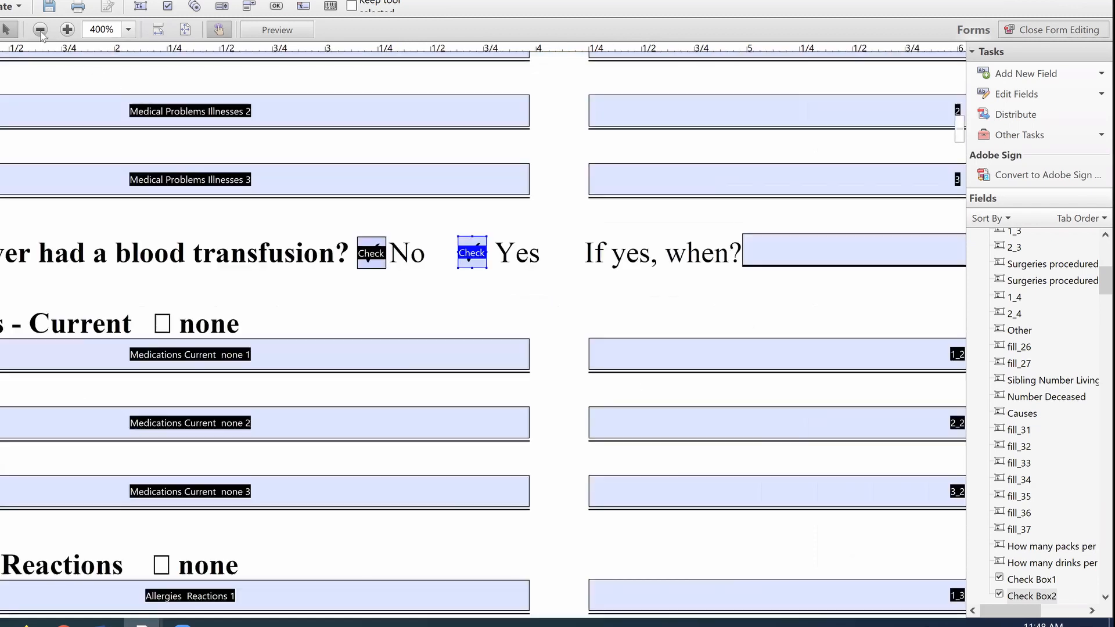
left_click(423, 292)
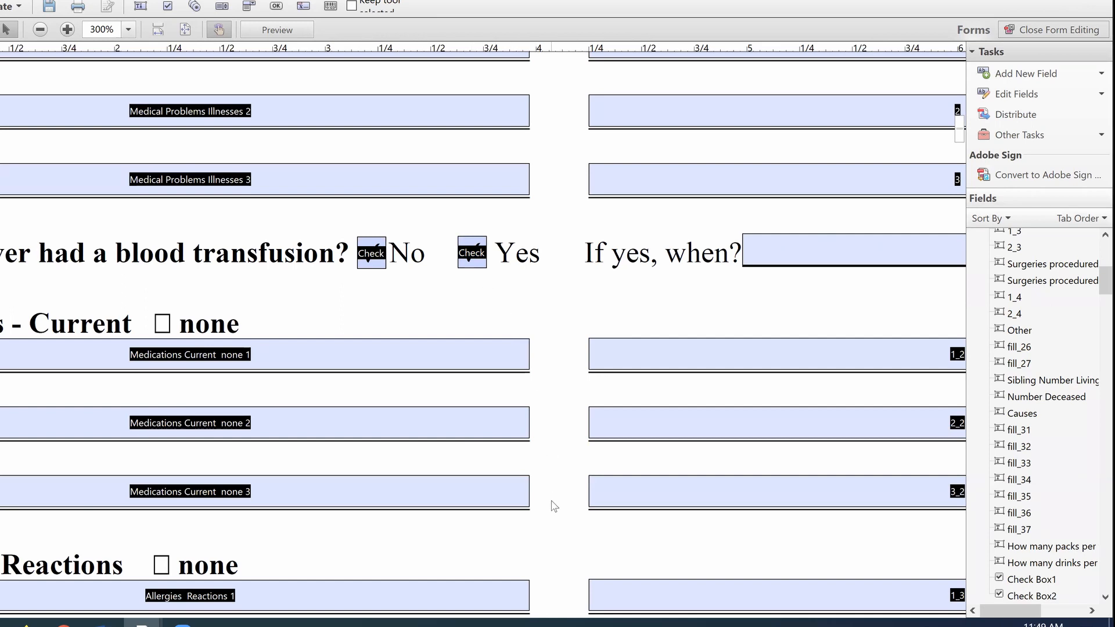
Duplicate the No check box field onto the none box beside Medications - Current.
left_click(372, 254)
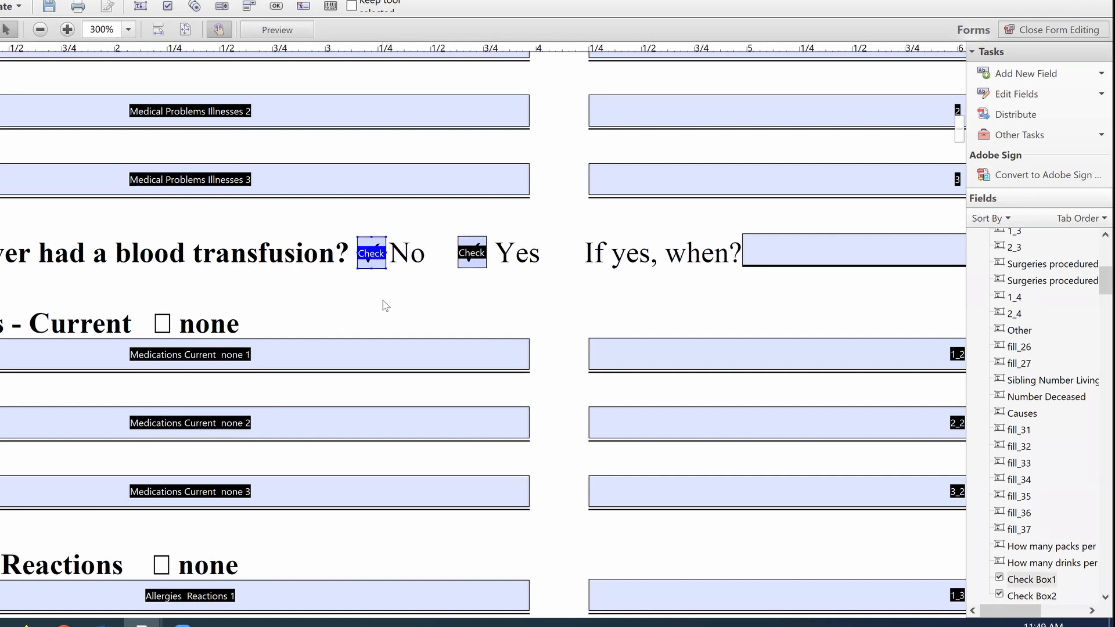
key("ctrl+v")
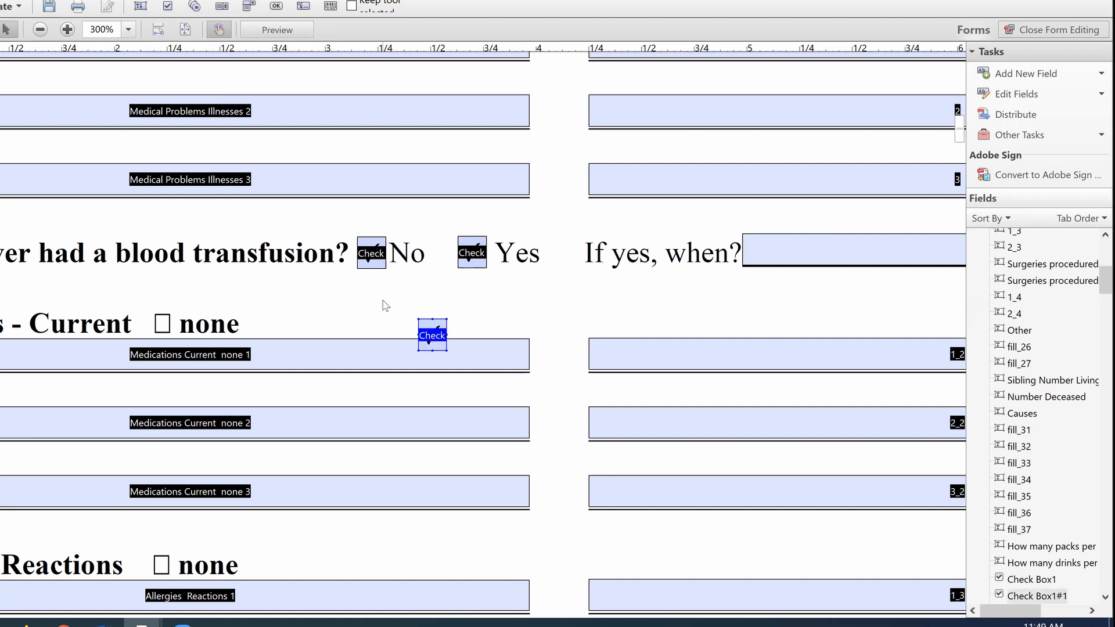
left_click(155, 318)
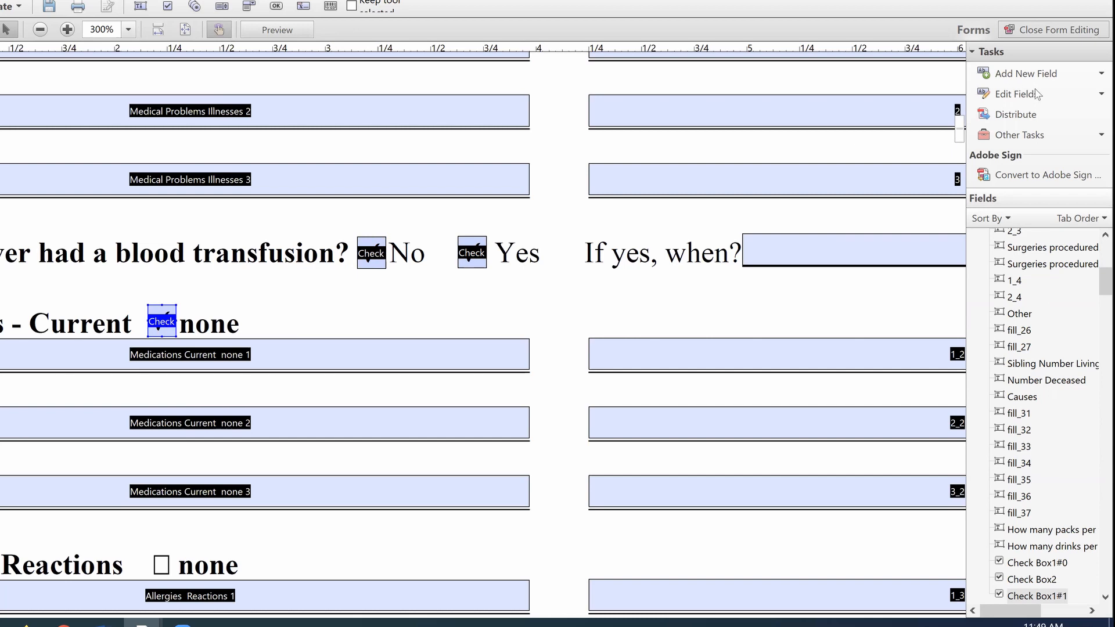
Exit form editing, clear the Yes check box, and toggle the No check box to test its link with the duplicate.
left_click(1056, 29)
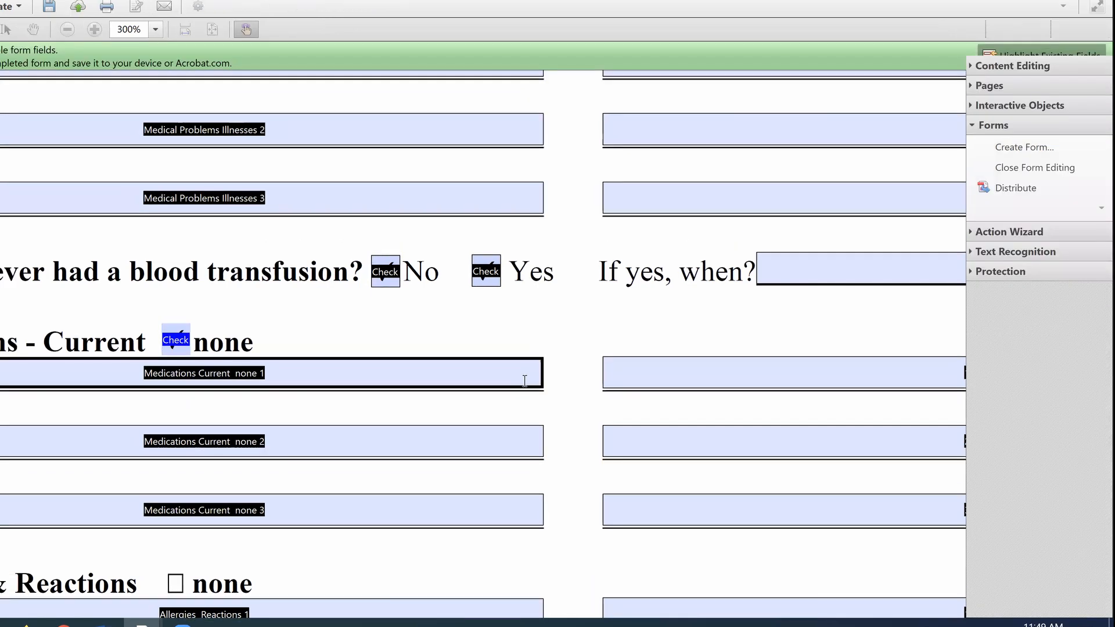
left_click(498, 280)
left_click(381, 283)
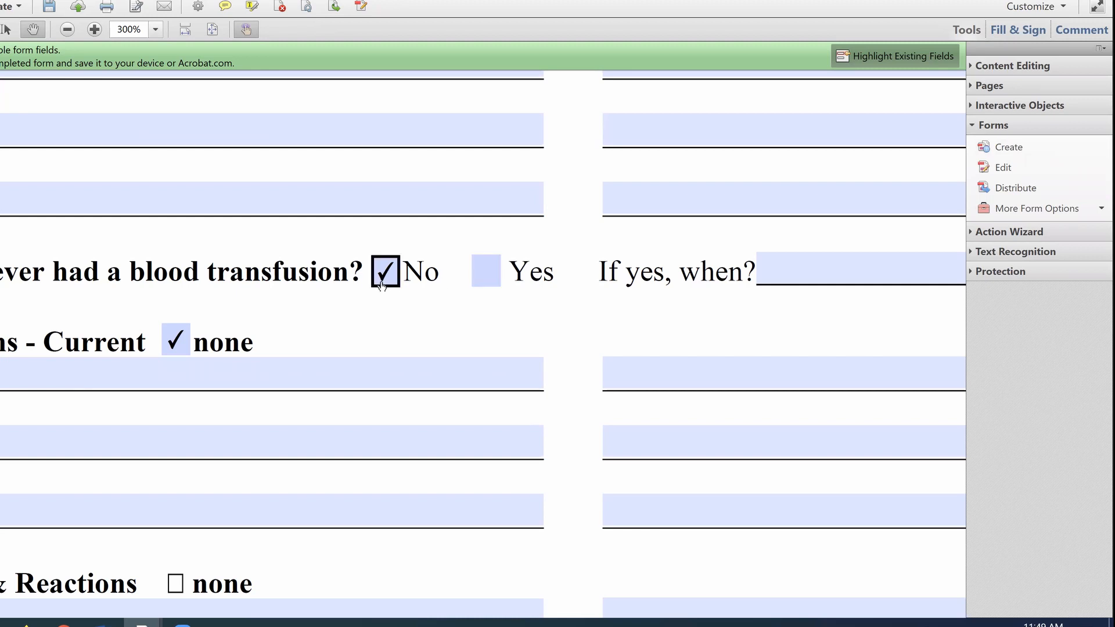
left_click(381, 284)
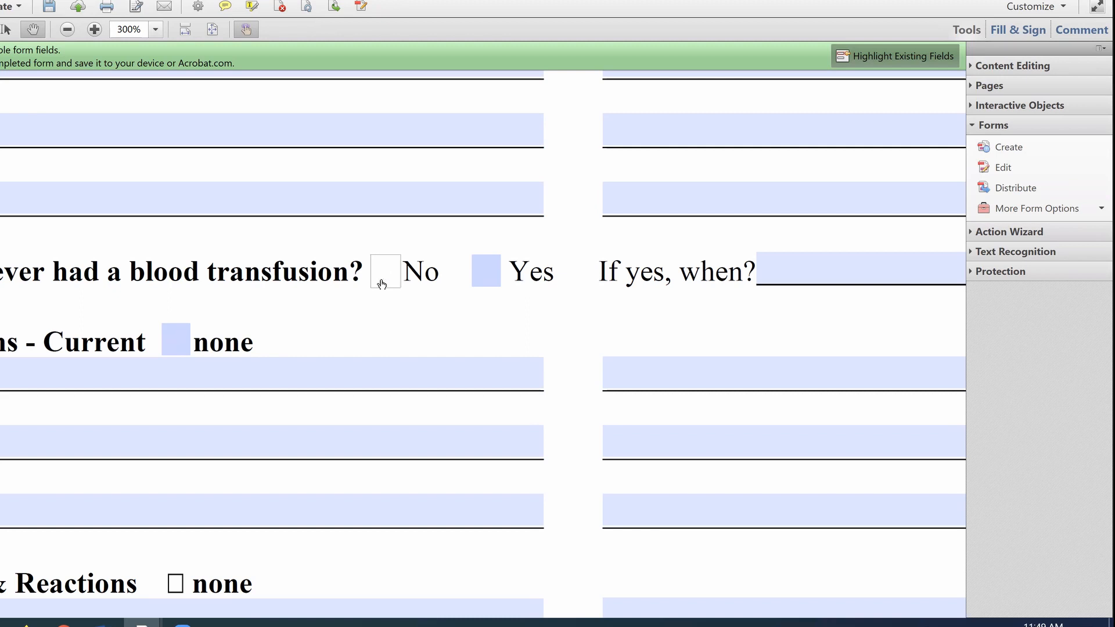
Return to form editing and delete the duplicated check box field from the none box beside Medications - Current.
left_click(1002, 168)
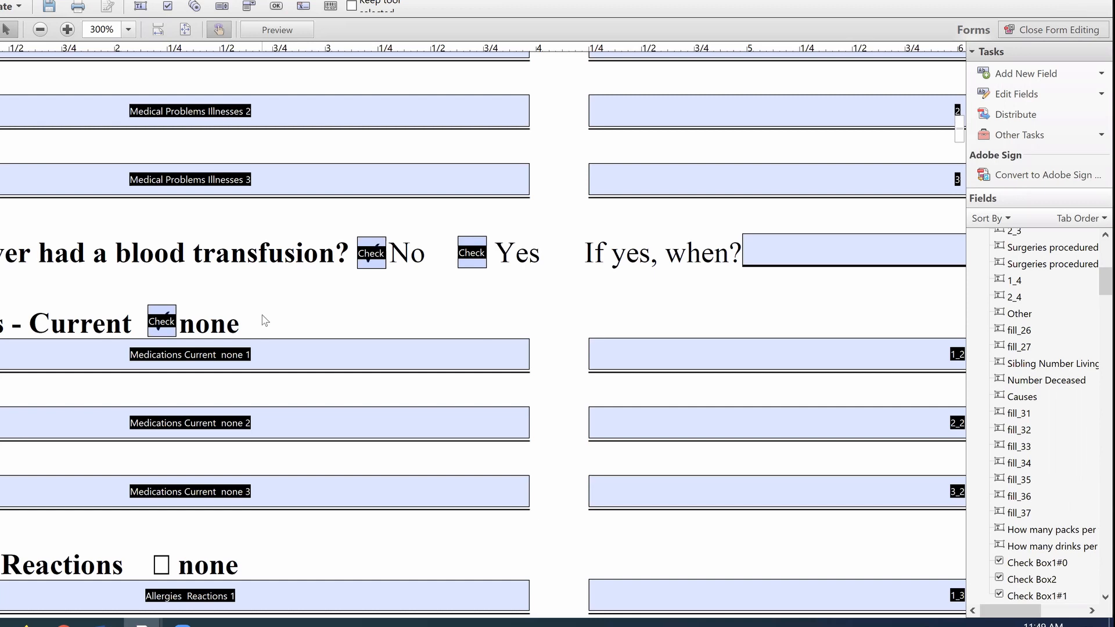
left_click(146, 320)
right_click(167, 327)
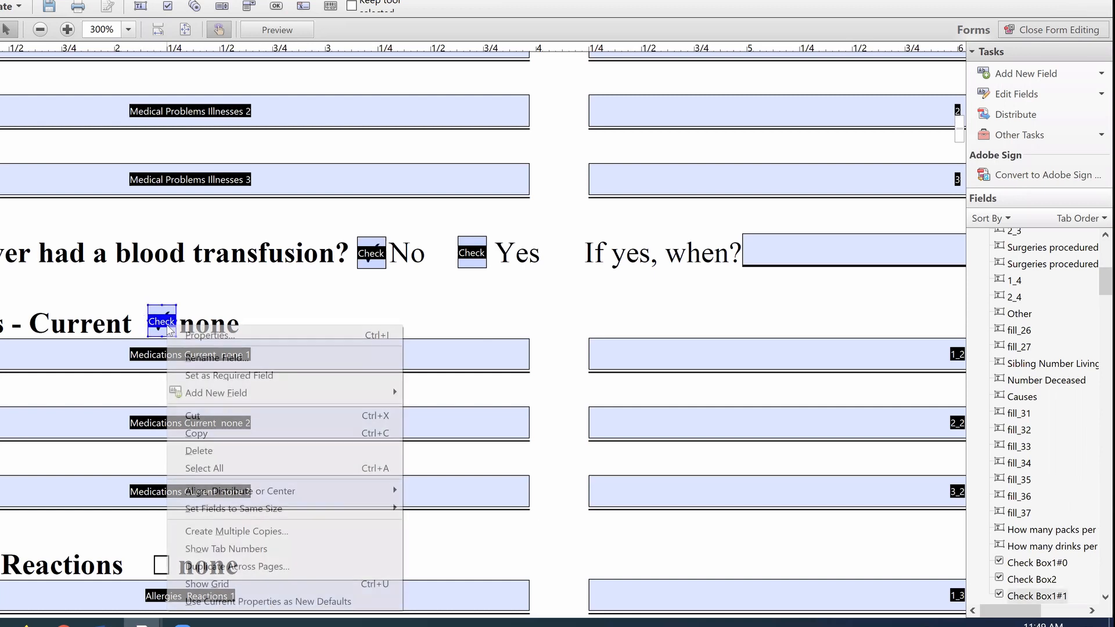
left_click(224, 454)
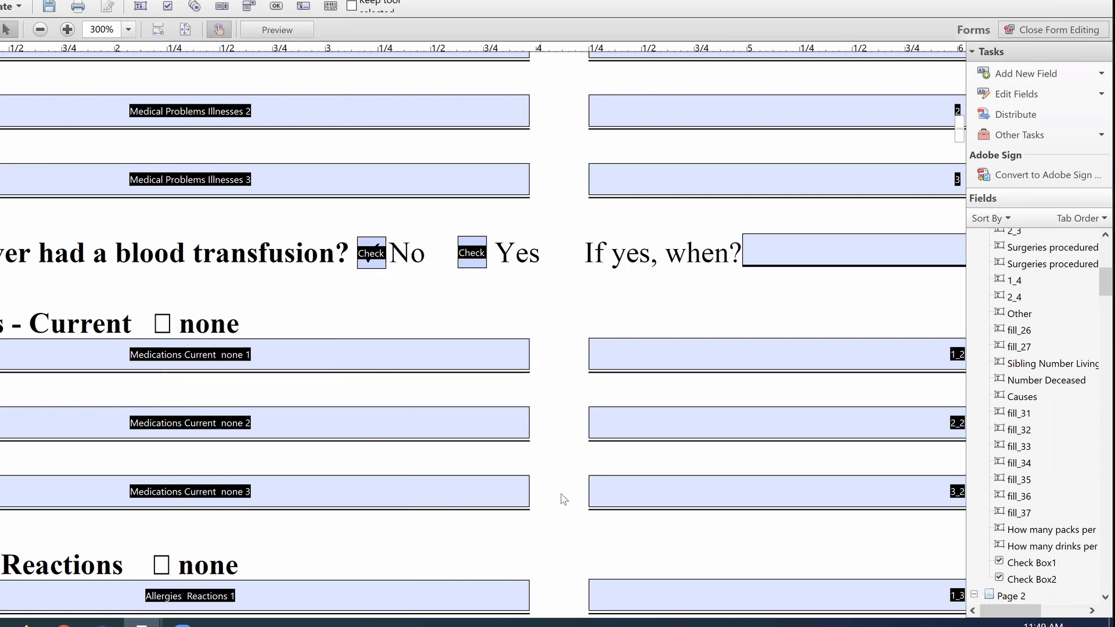
scroll(562, 498, "down", 10)
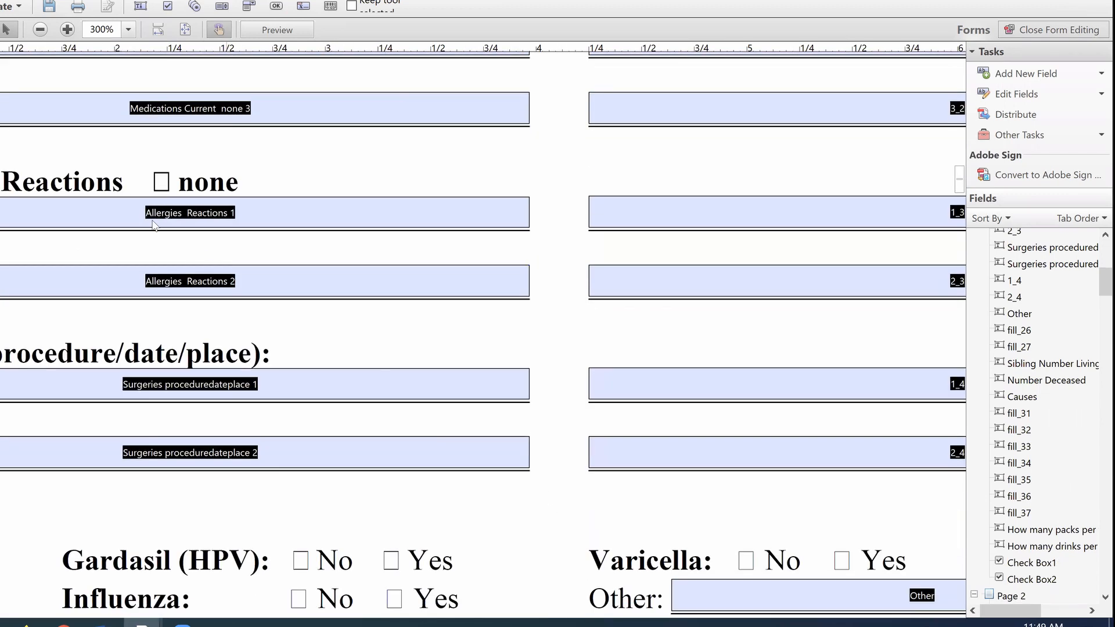
Place radio button fields over the Heavy and Light parentheses on the period Type line under Past Obstetrical/Gynecologic History.
left_click(40, 29)
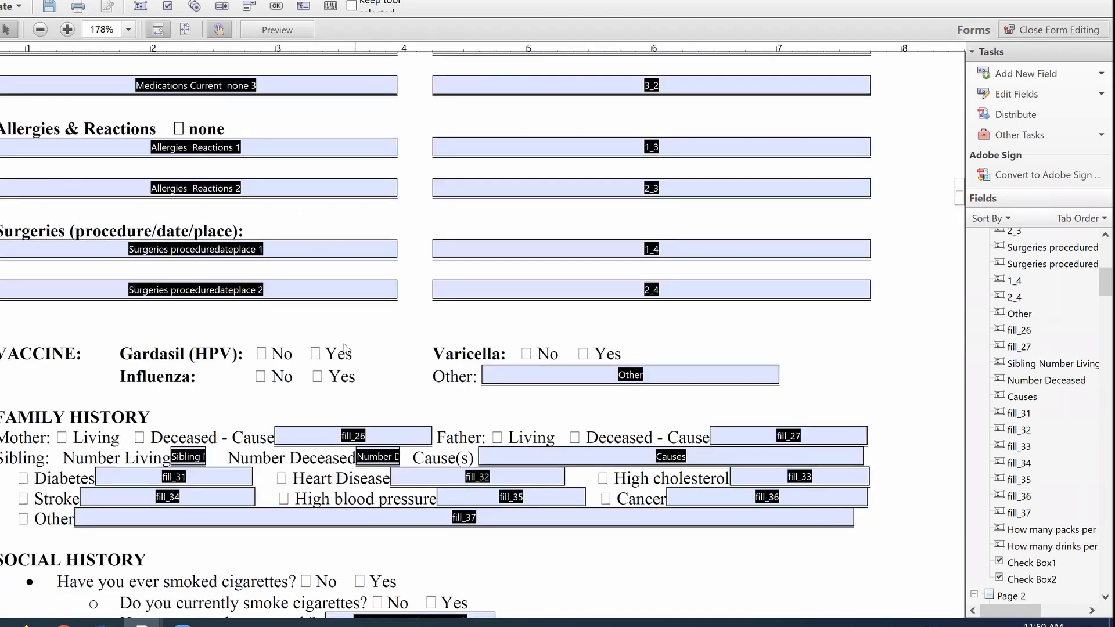
scroll(364, 372, "down", 2)
scroll(365, 372, "down", 4)
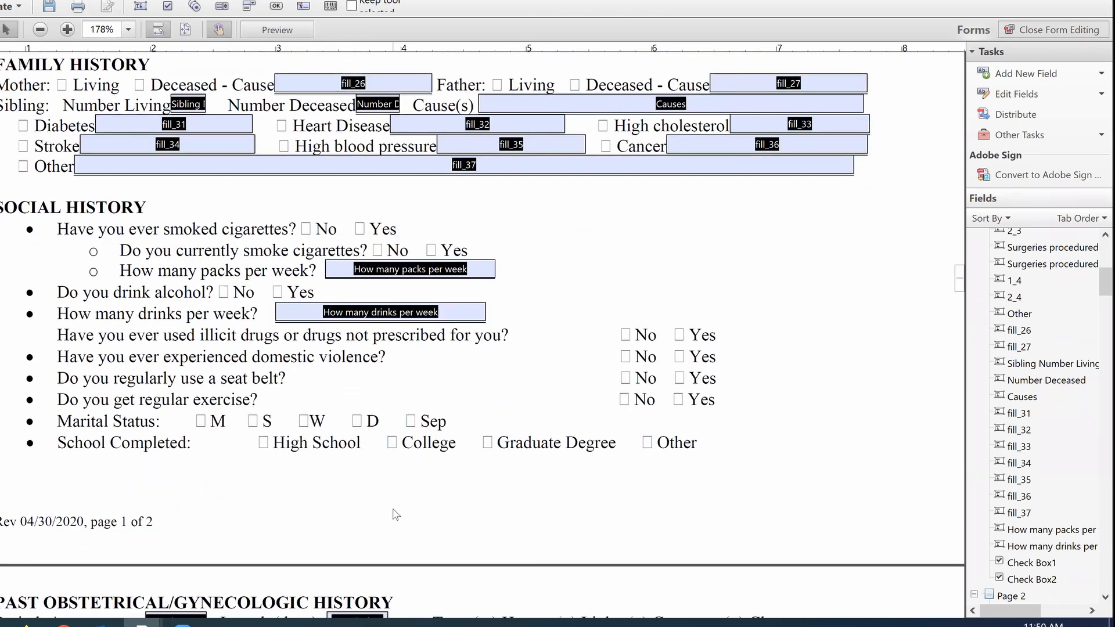
scroll(394, 514, "down", 5)
scroll(395, 514, "down", 1)
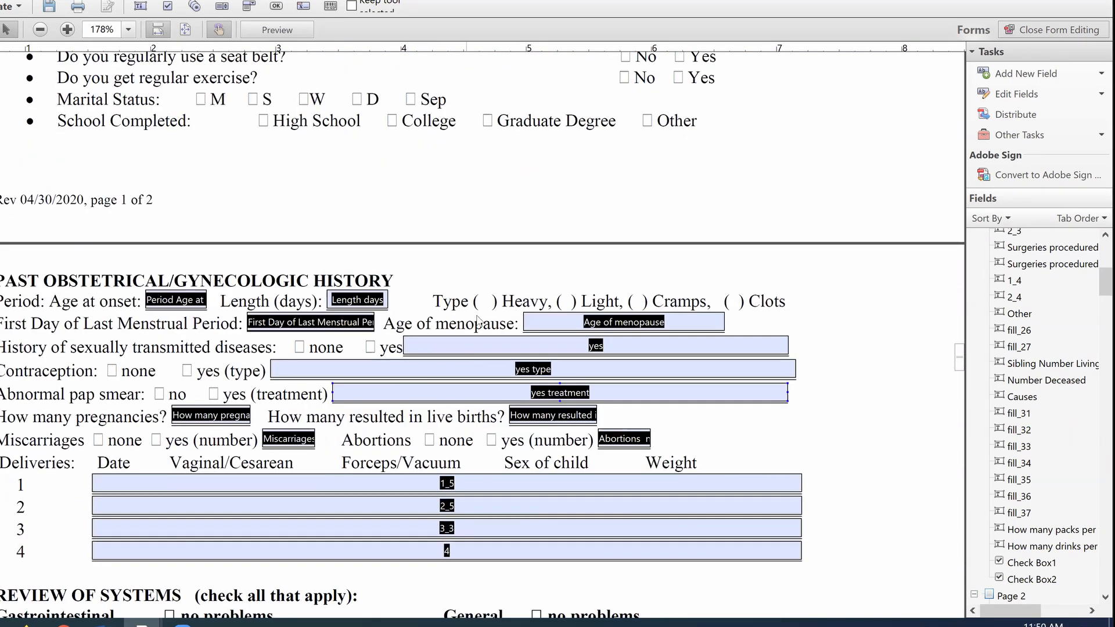
left_click(1094, 74)
left_click(1048, 127)
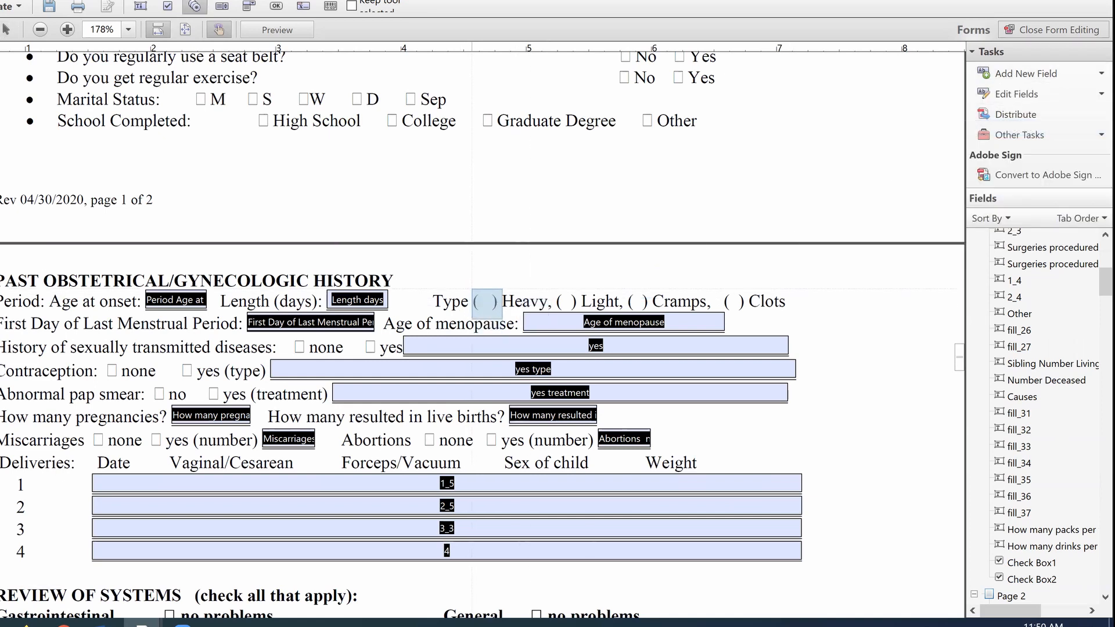
left_click(486, 303)
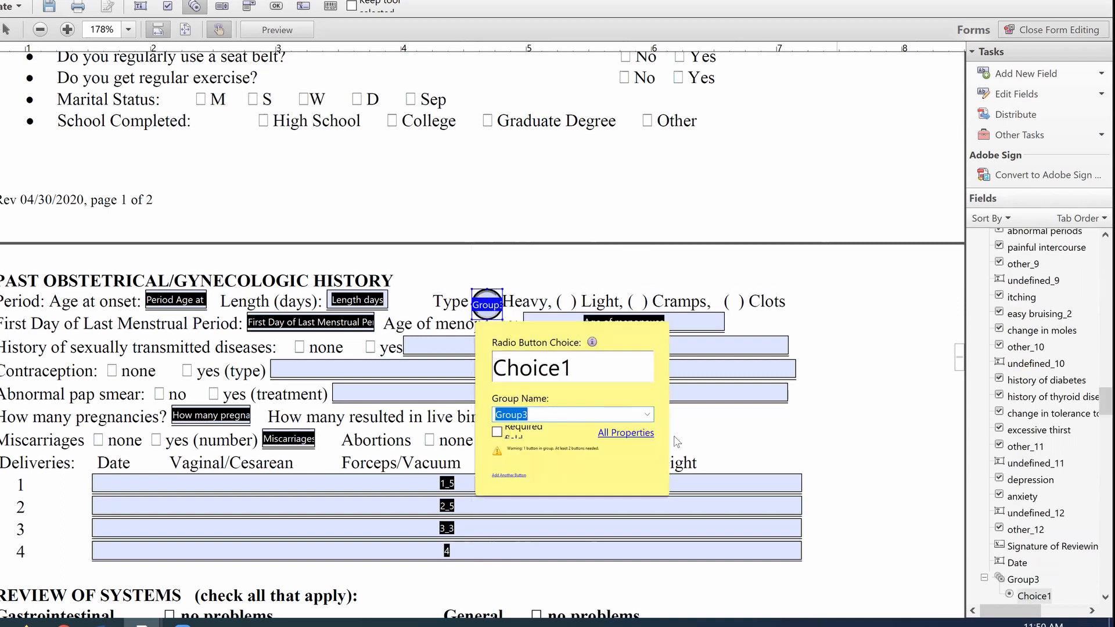
left_click(1024, 73)
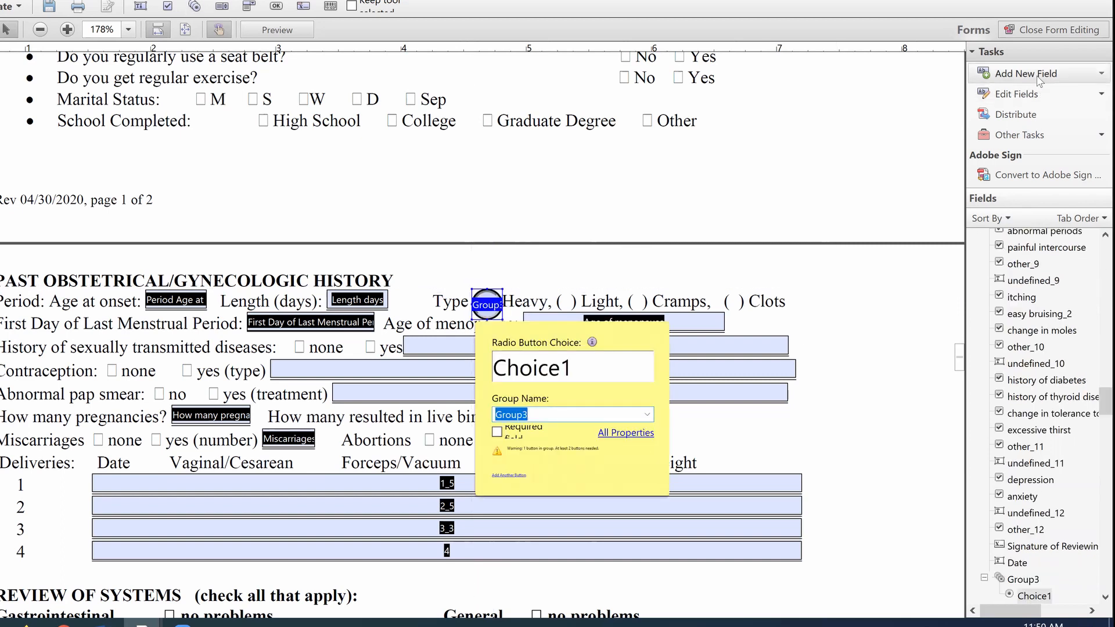
left_click(1018, 124)
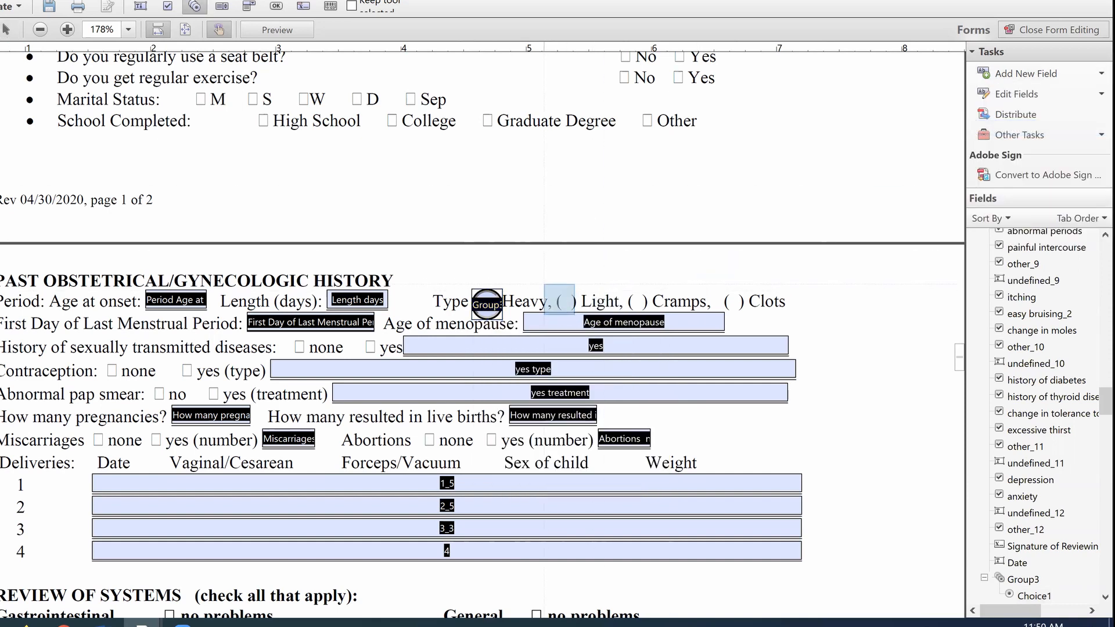
left_click(568, 300)
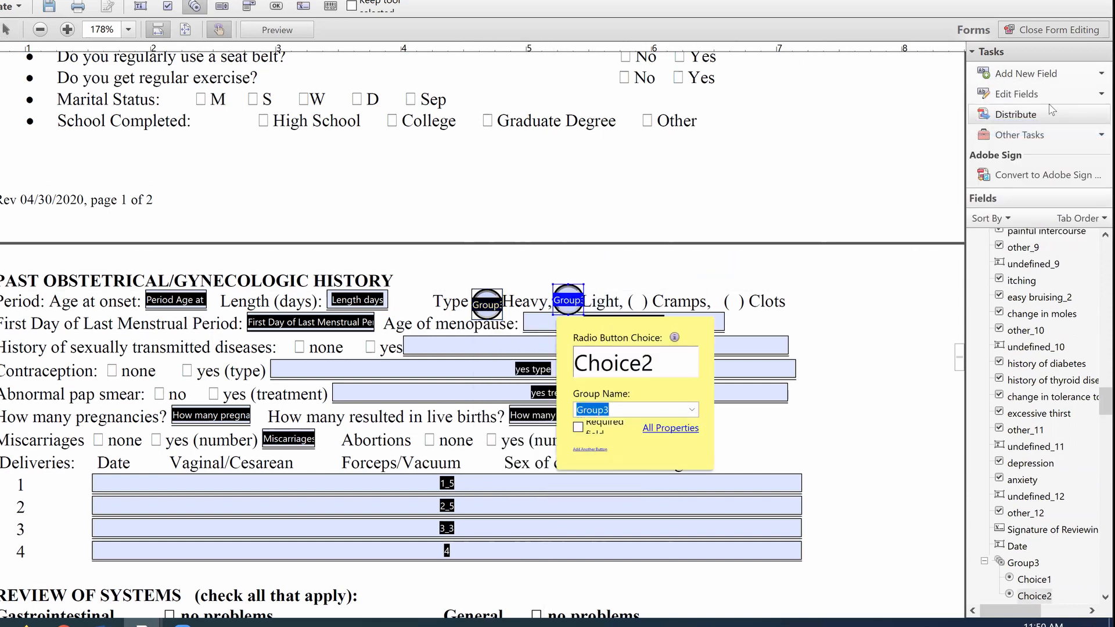
Add radio buttons from the same group, Group3, over the Cramps and Clots parentheses.
left_click(1033, 73)
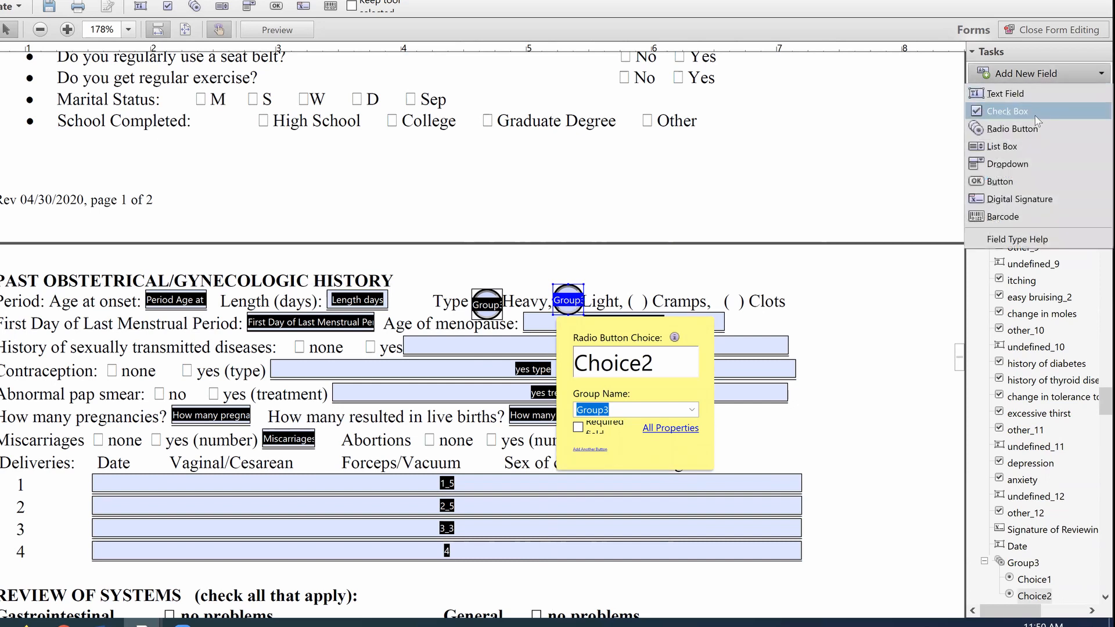
left_click(1010, 129)
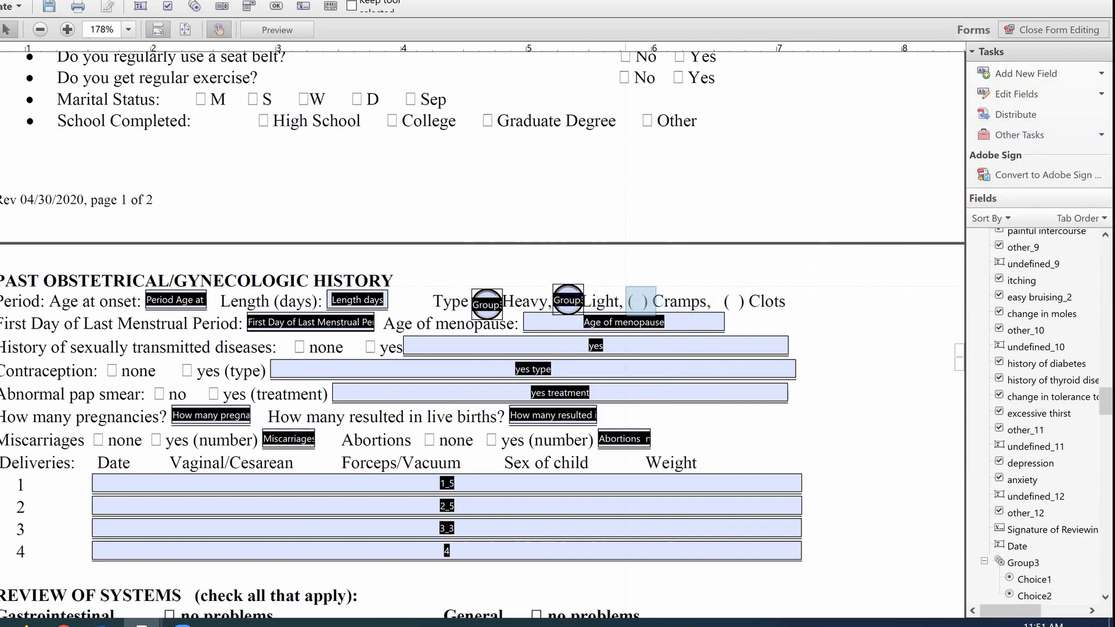
left_click(636, 300)
left_click(1033, 74)
left_click(1029, 129)
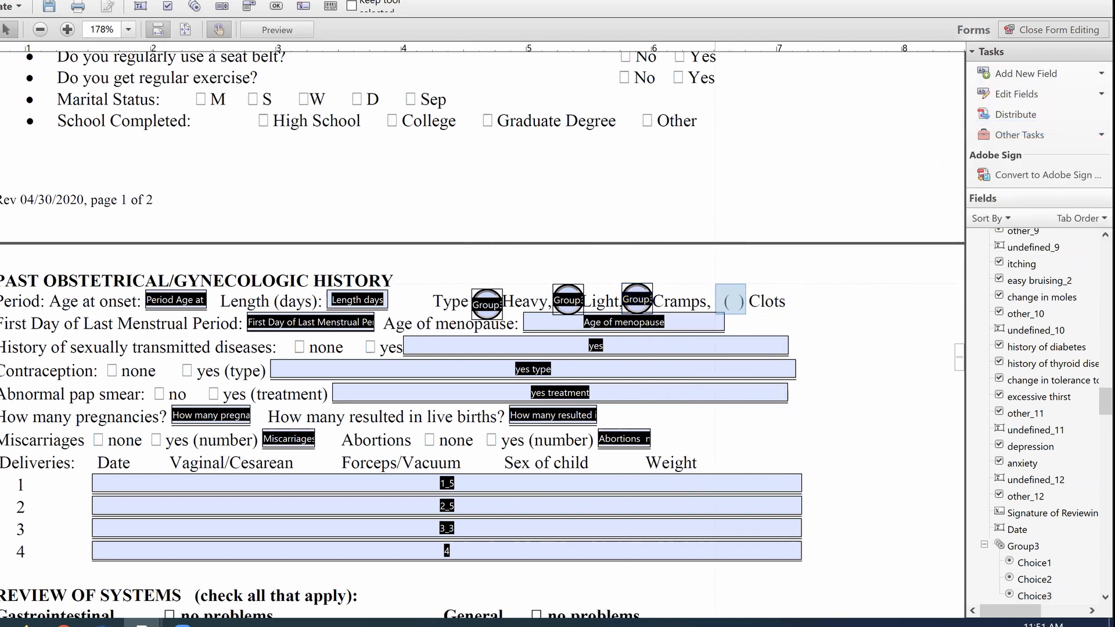
left_click(729, 300)
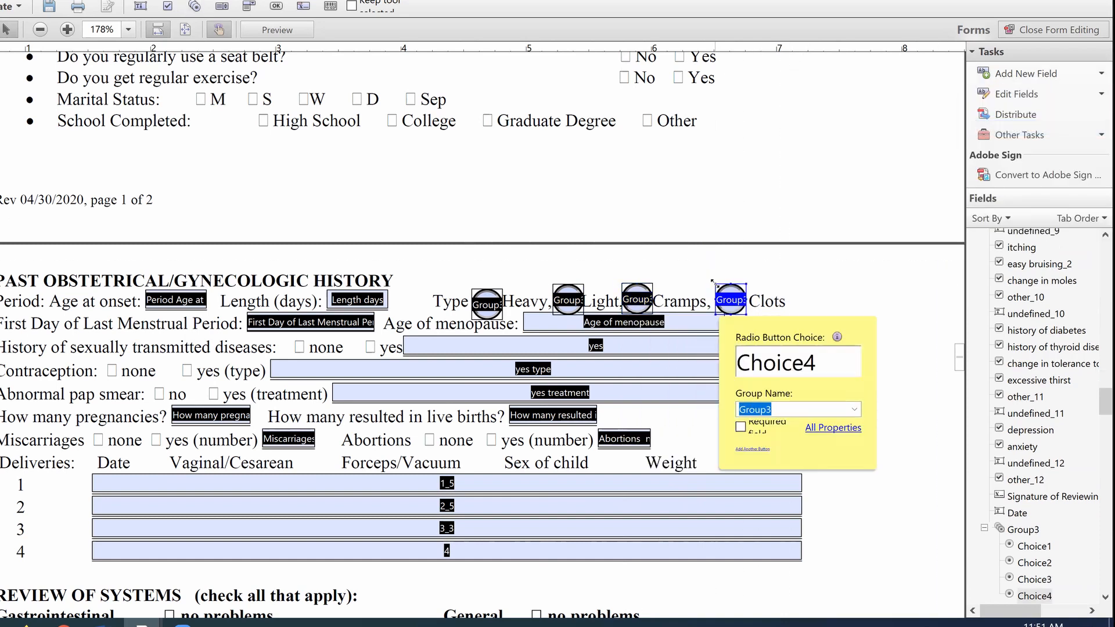
left_click(872, 226)
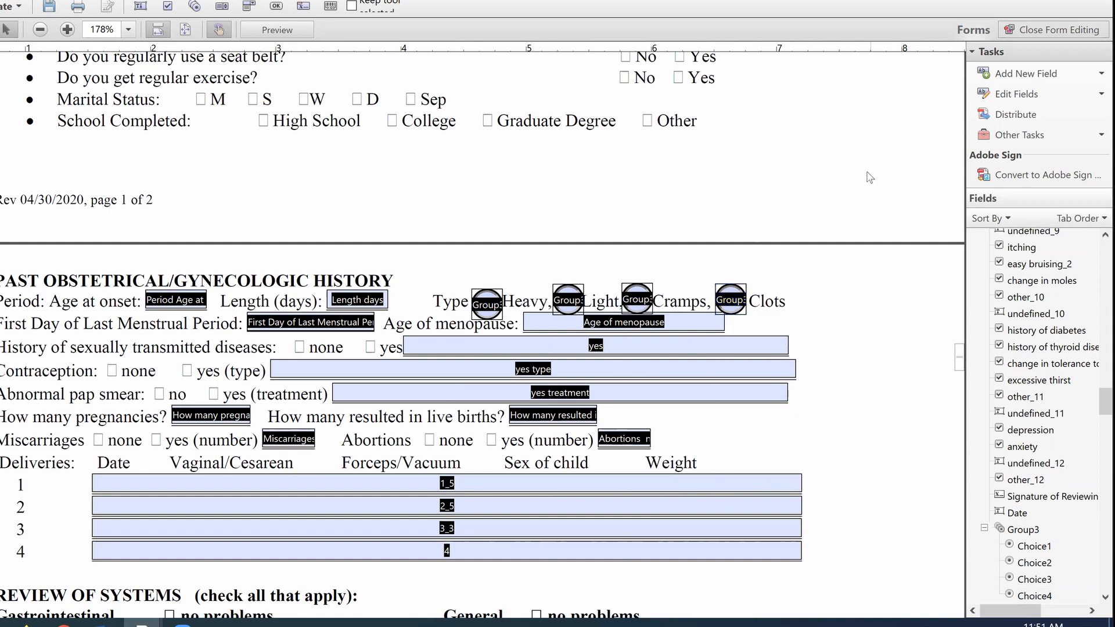
Exit form editing and select the Heavy, Light, Cramps and Clots radio buttons in turn to test the group.
left_click(1039, 36)
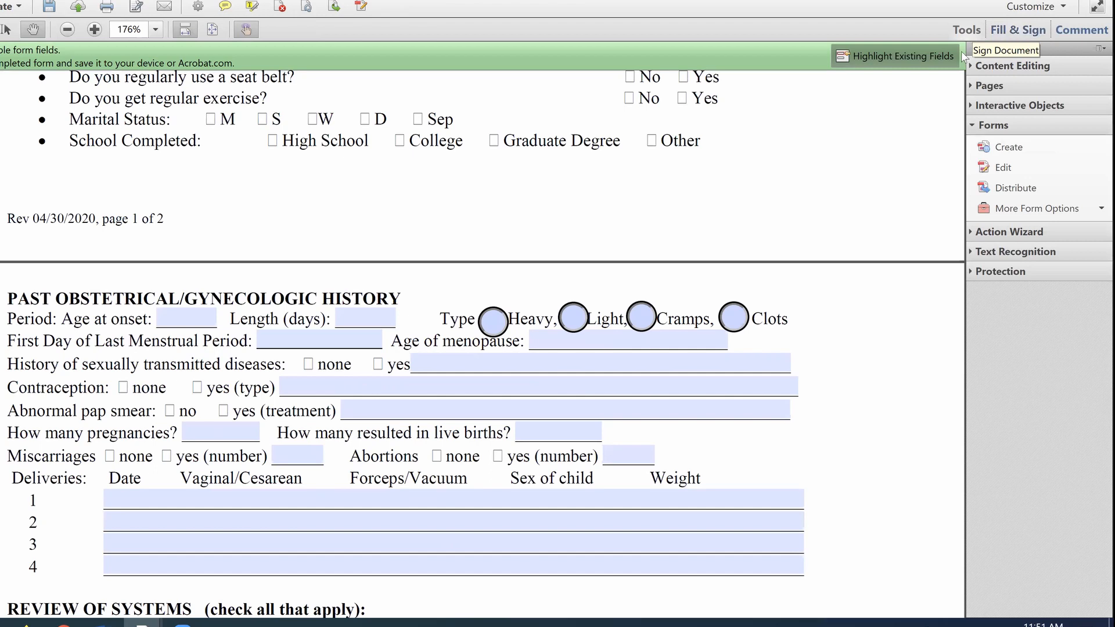
left_click(502, 320)
left_click(572, 314)
left_click(641, 315)
left_click(736, 321)
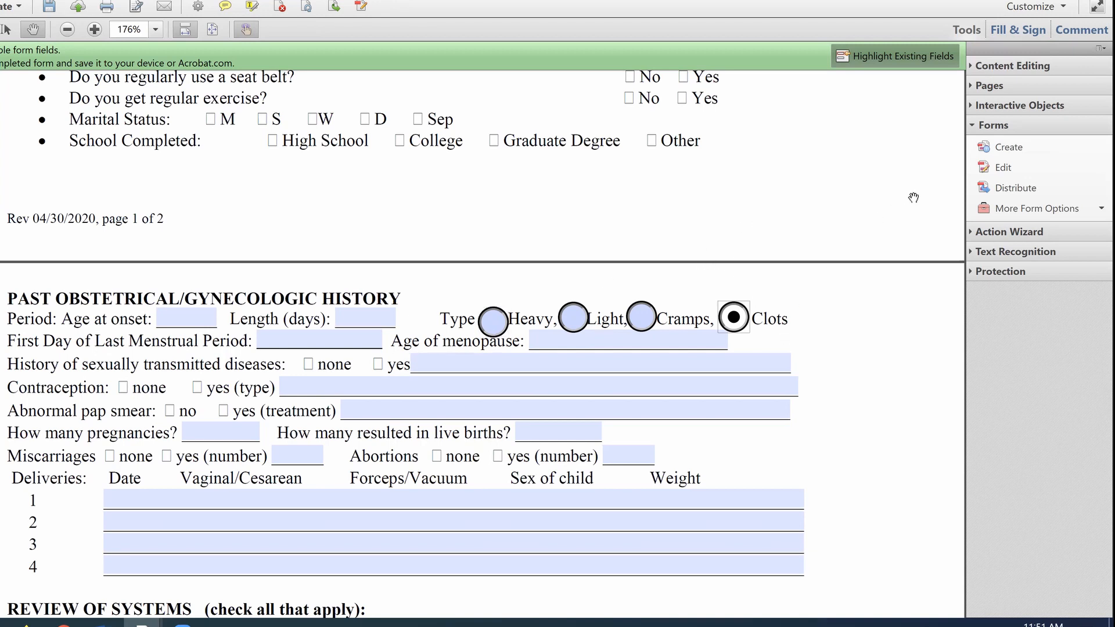
Return to form editing and delete all four radio buttons from the period Type line.
left_click(994, 168)
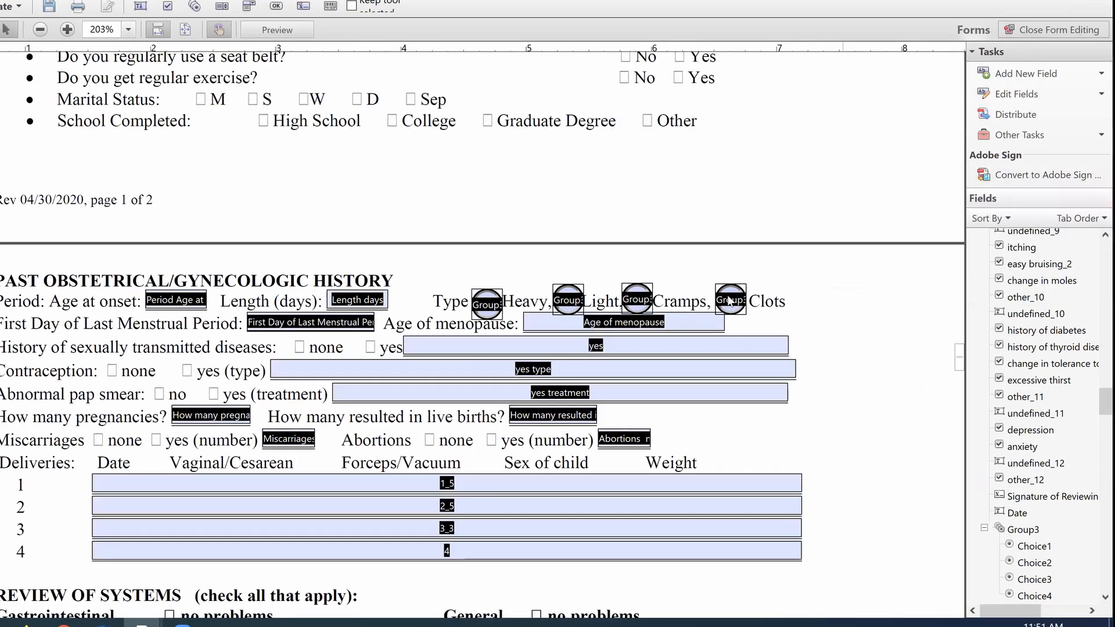
left_click(730, 299)
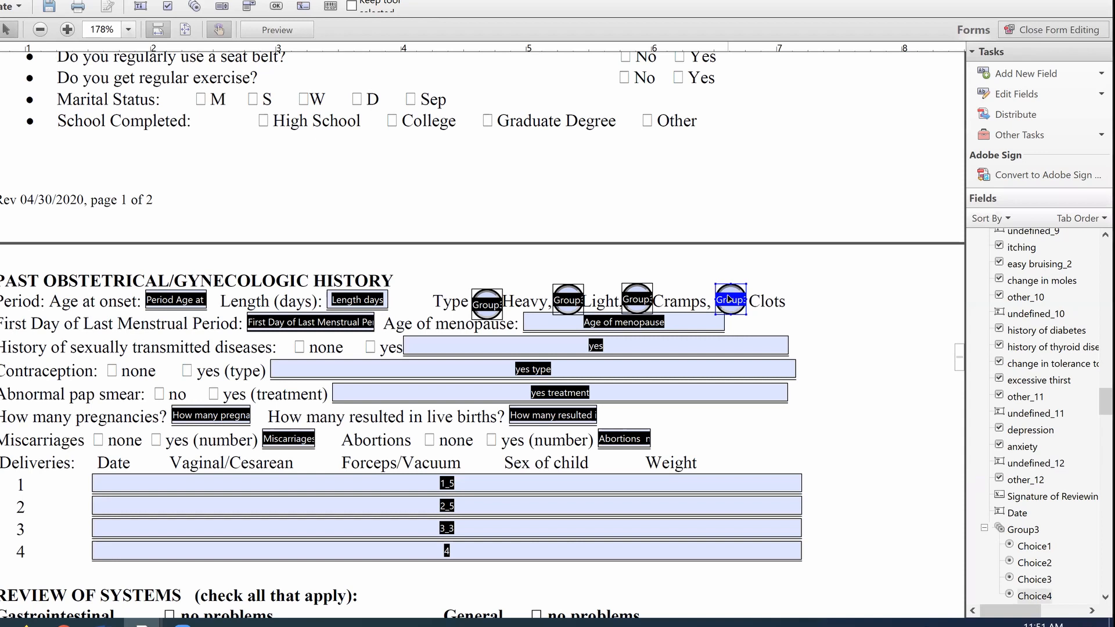
key("Delete")
left_click(639, 294)
key("Delete")
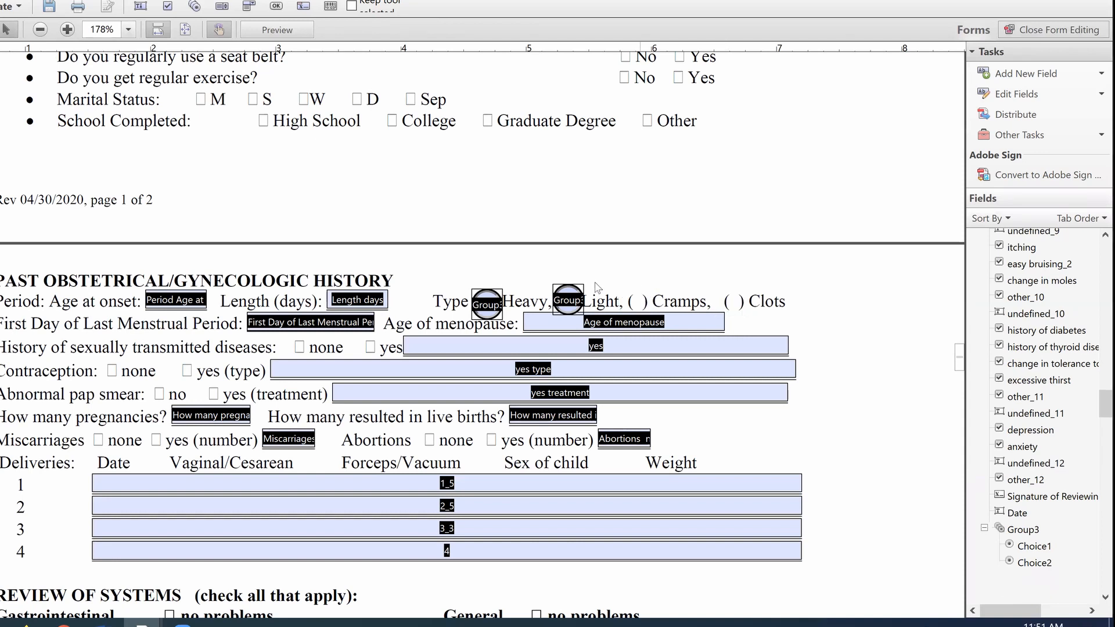
key("Delete")
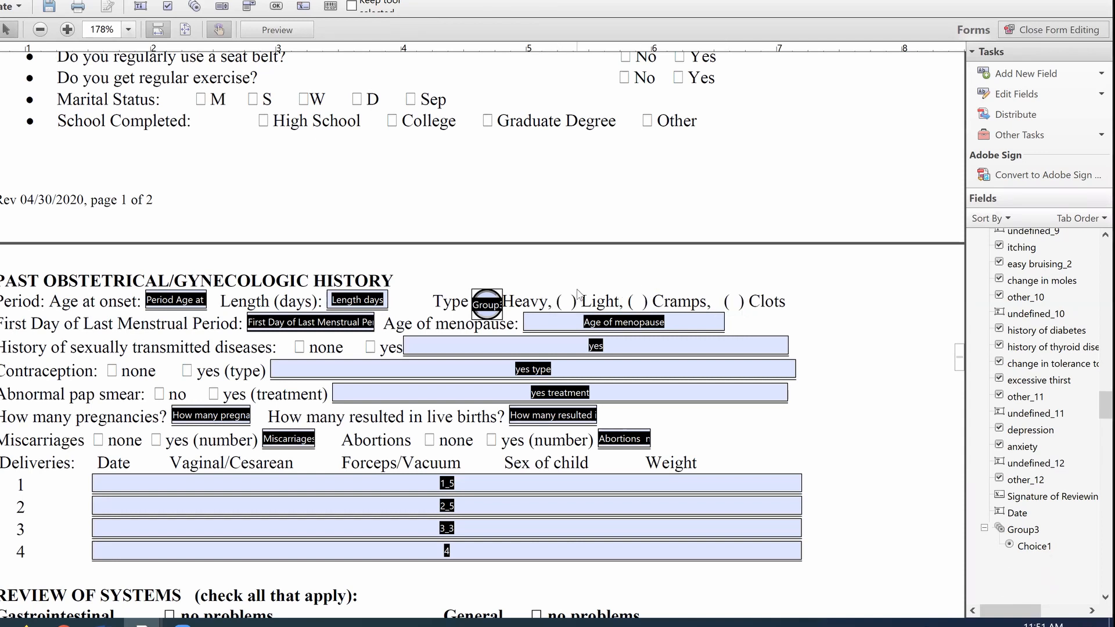
left_click(491, 307)
key("Delete")
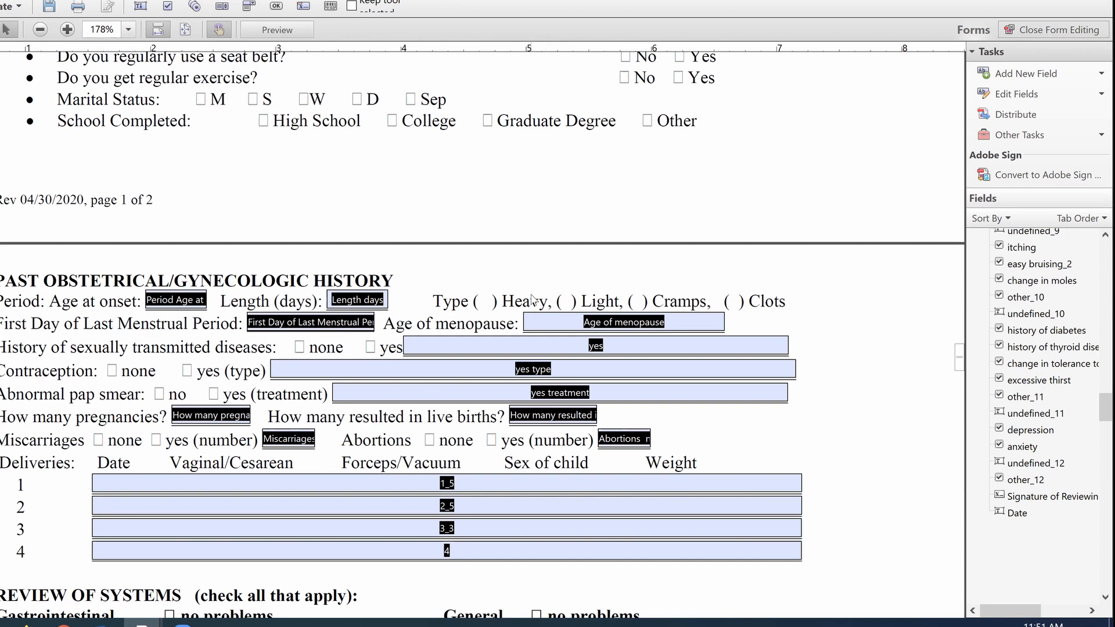
Place check box fields inside the Heavy and Light parentheses on the period Type line.
scroll(531, 299, "down", 1)
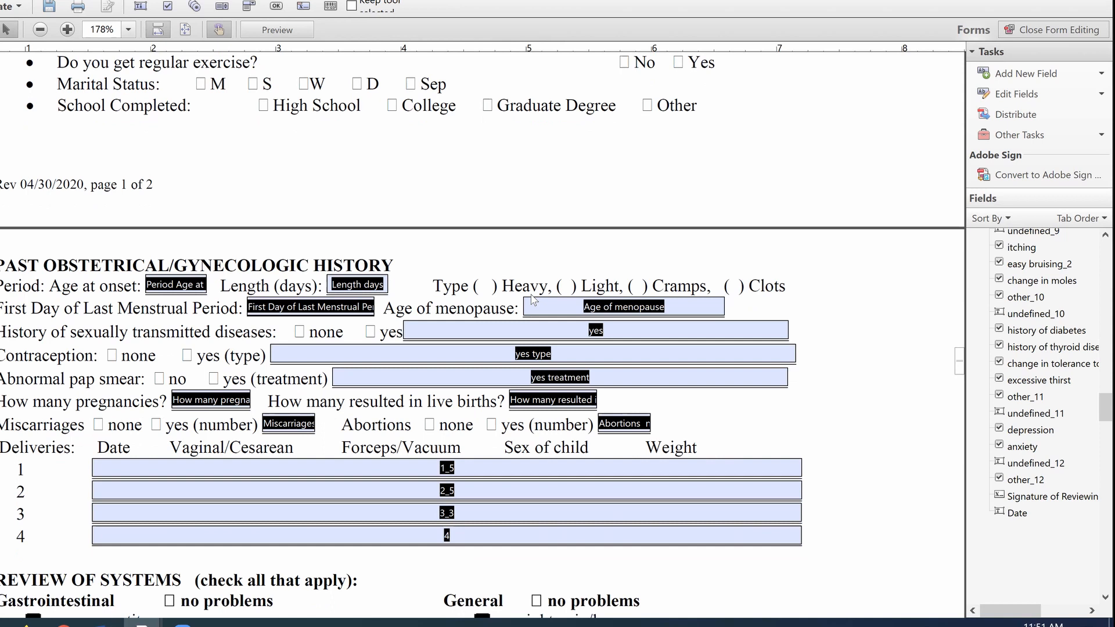
left_click(1055, 92)
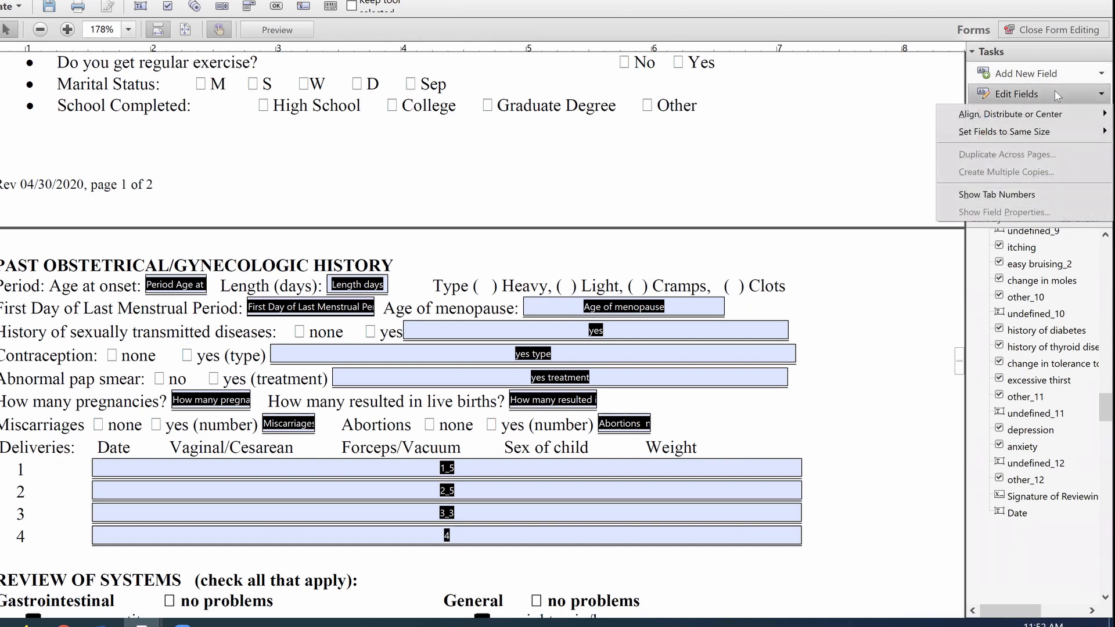
left_click(1052, 74)
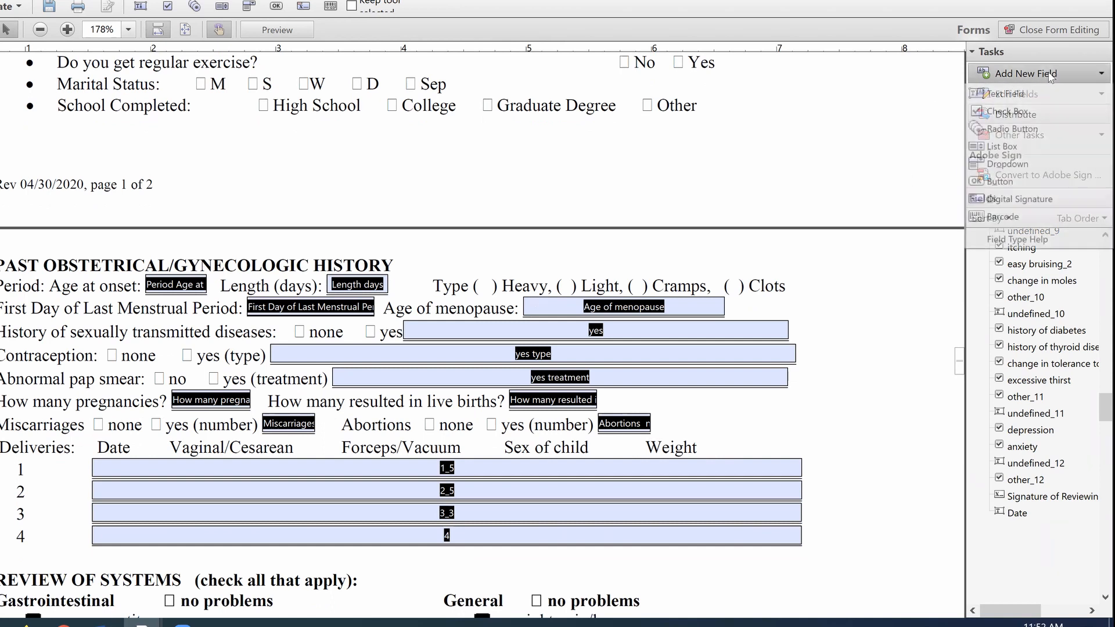
left_click(1038, 112)
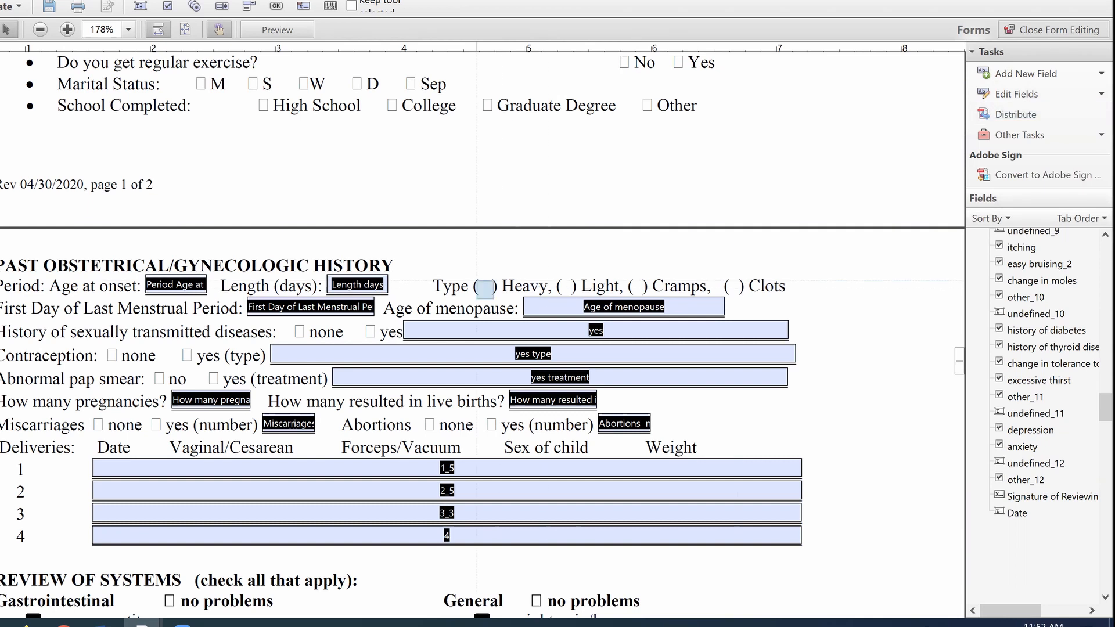
left_click(483, 285)
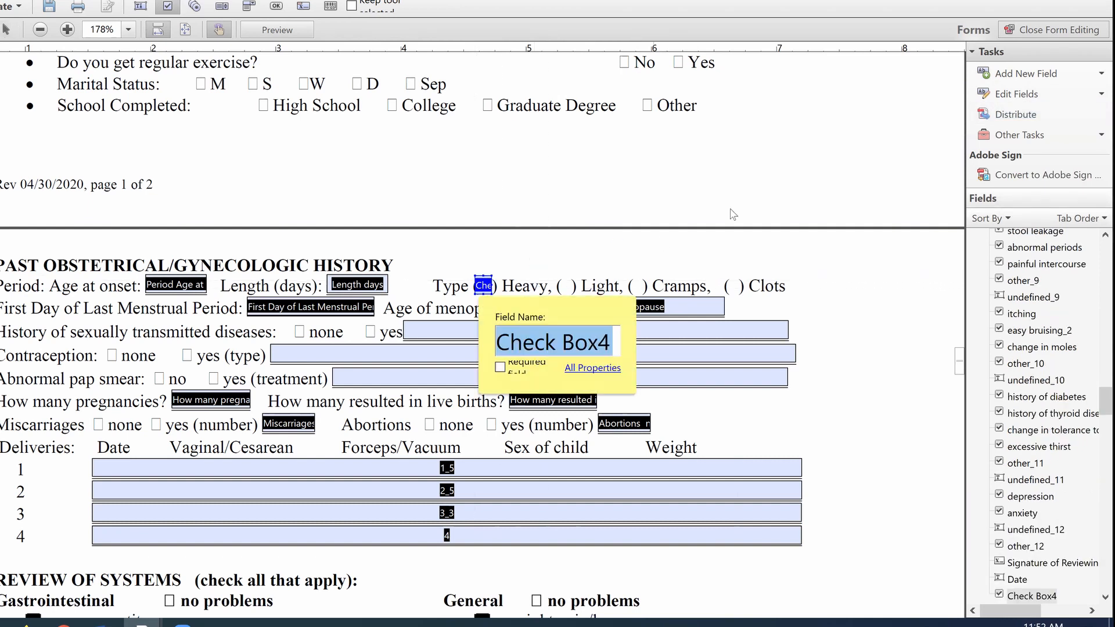
left_click(1026, 74)
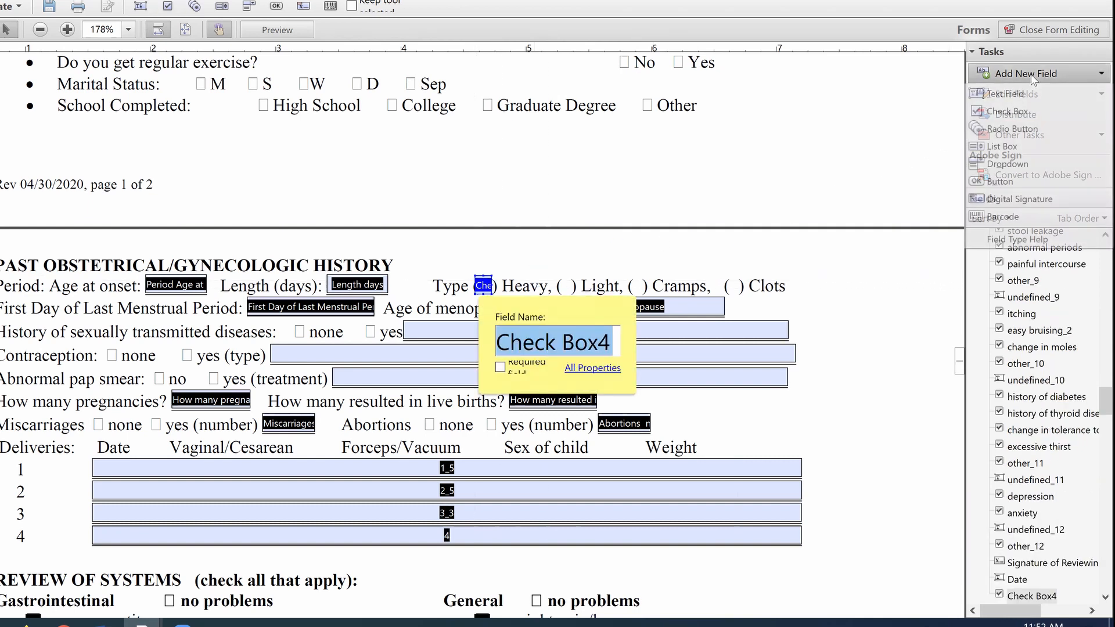
left_click(1020, 114)
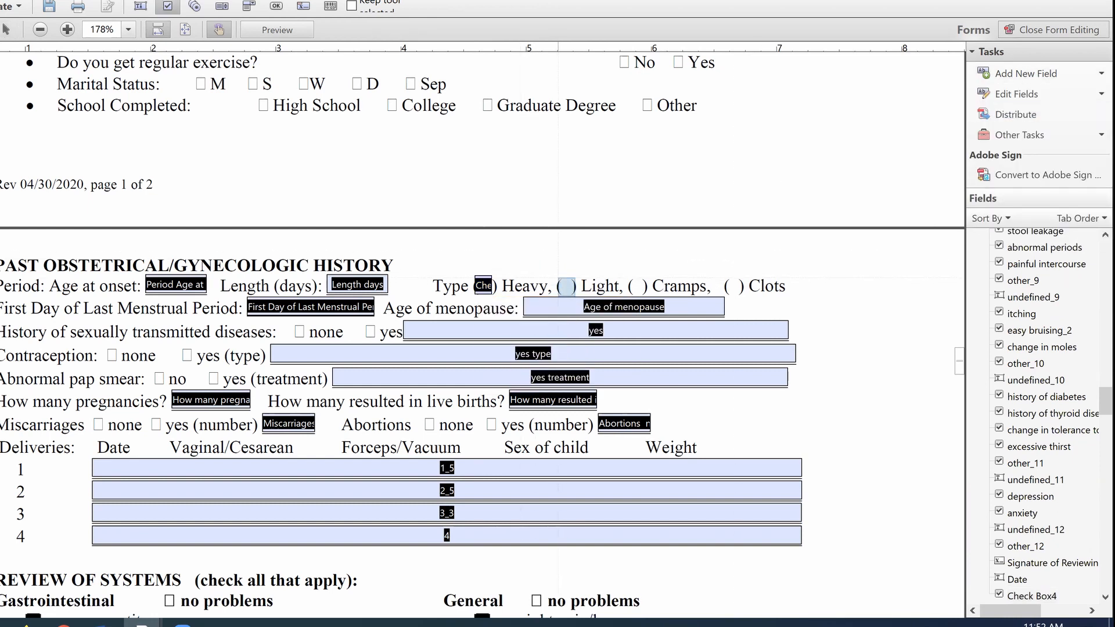
left_click(566, 287)
Exit form editing and tick both the Heavy and Light check boxes to test multiple selection.
left_click(1076, 29)
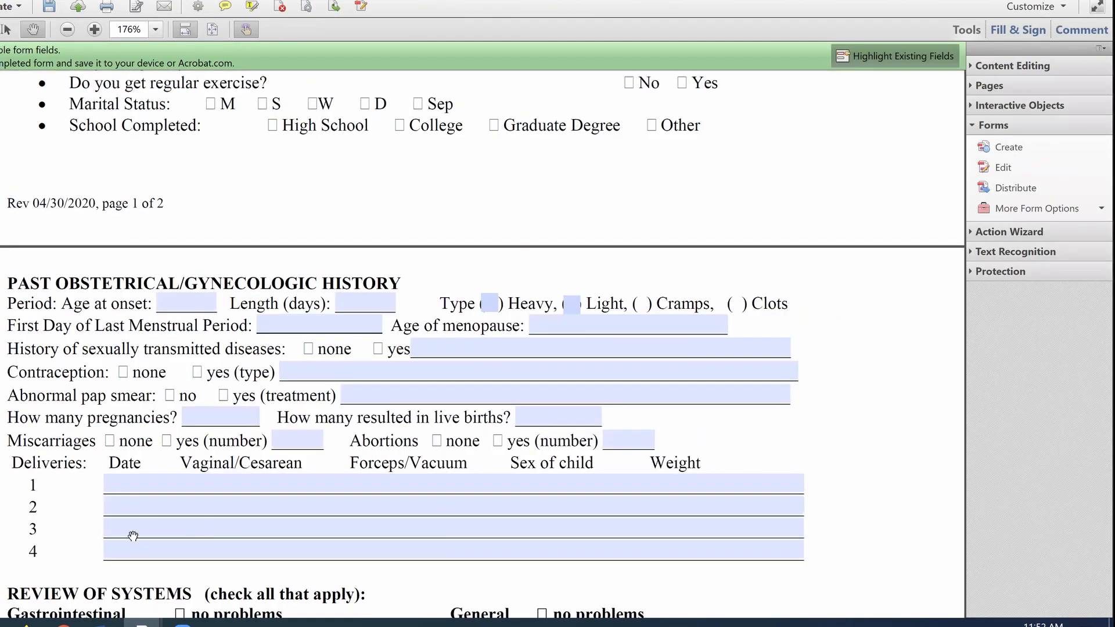
left_click(487, 304)
left_click(571, 304)
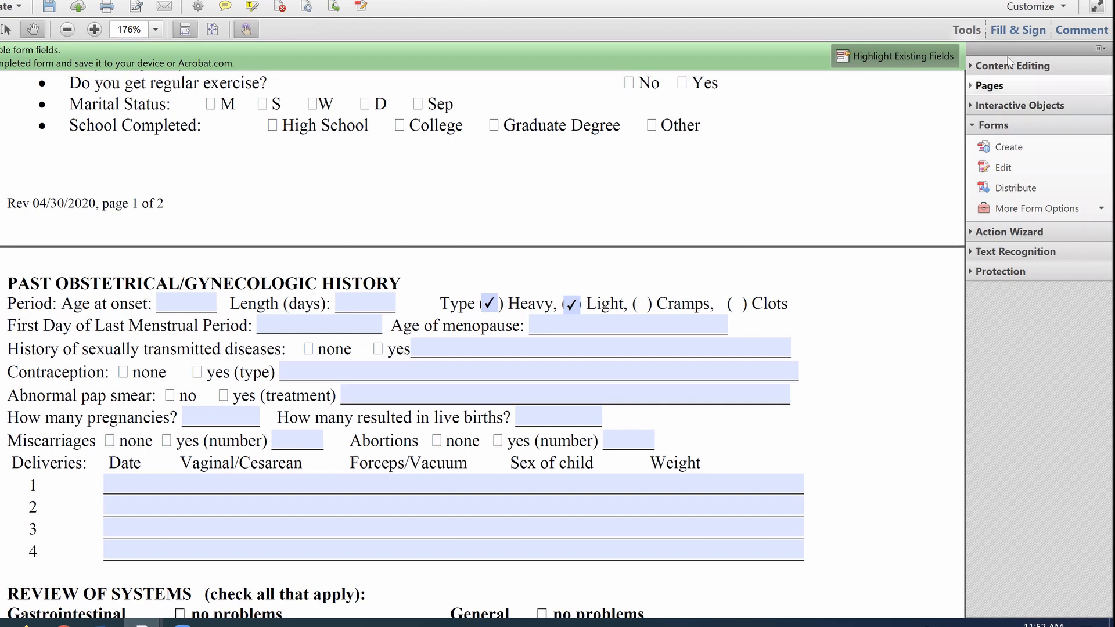
Return to form editing and look through the list of page 2 fields.
left_click(994, 87)
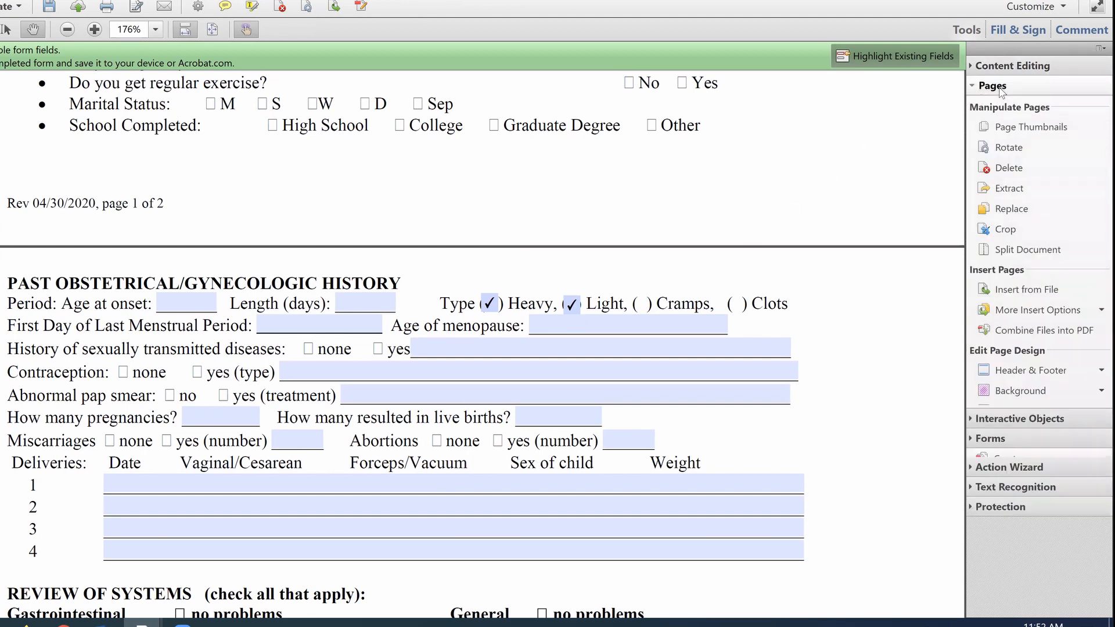
left_click(999, 87)
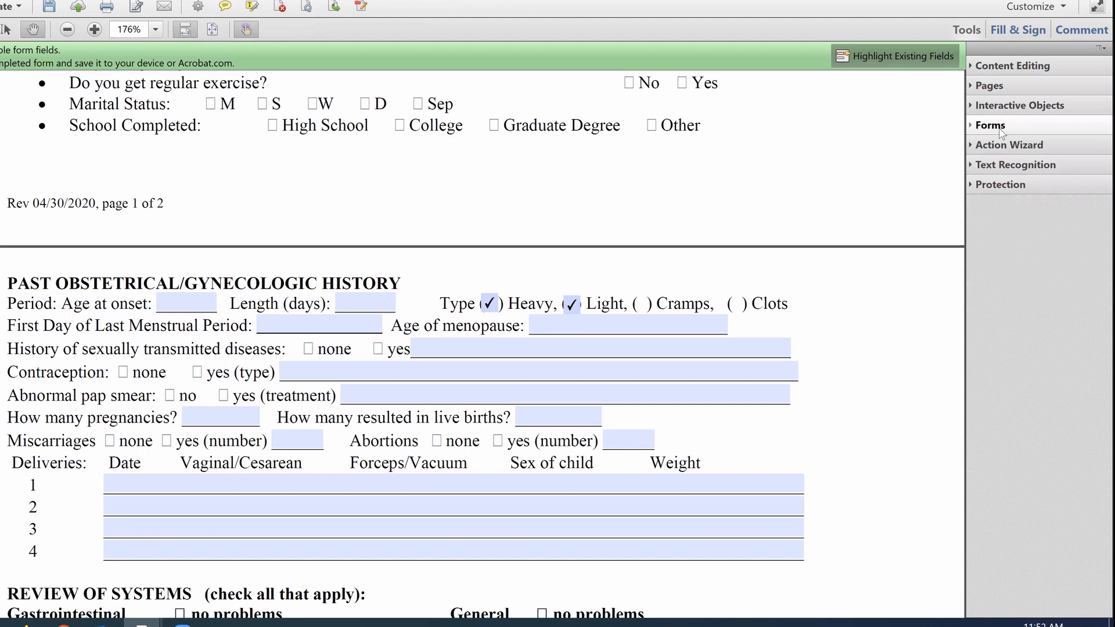
left_click(994, 125)
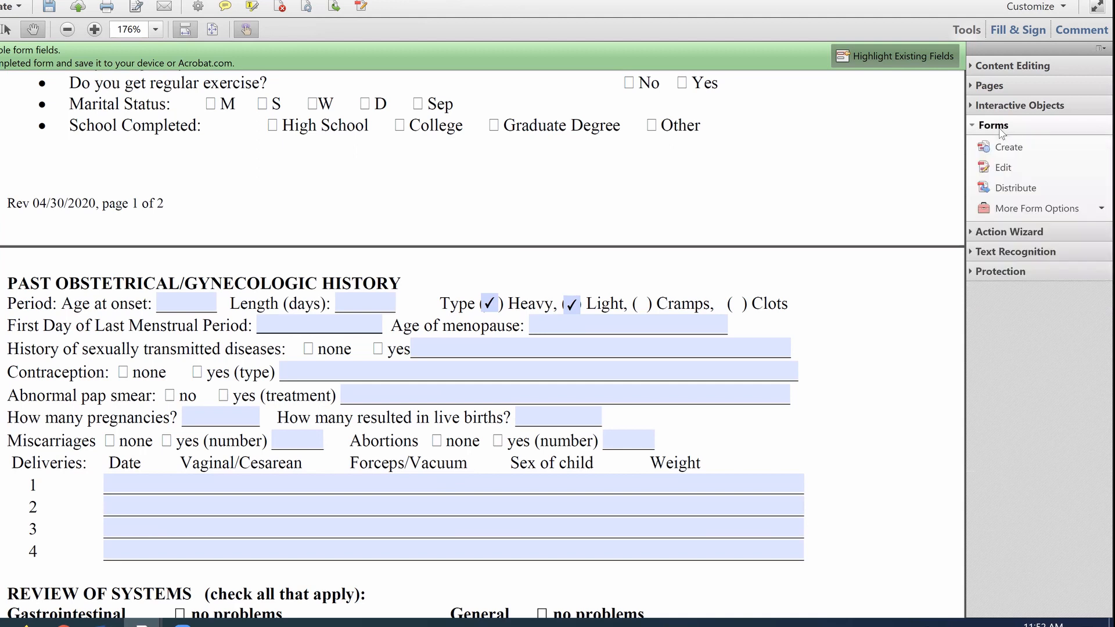
left_click(998, 168)
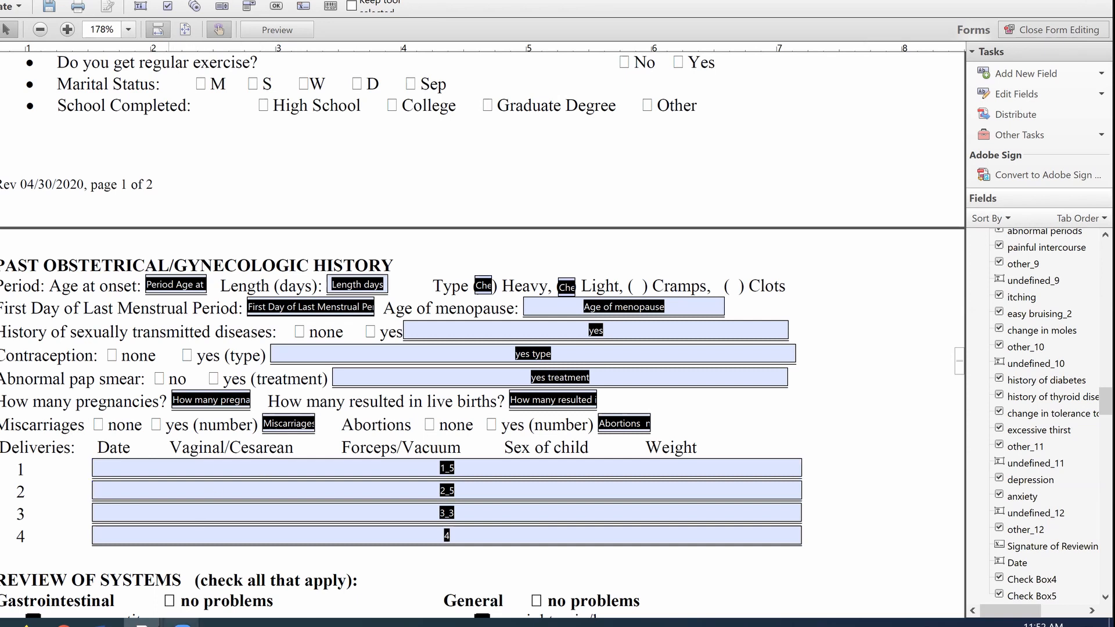
left_click(829, 417)
left_click_drag(1093, 401, 1095, 320)
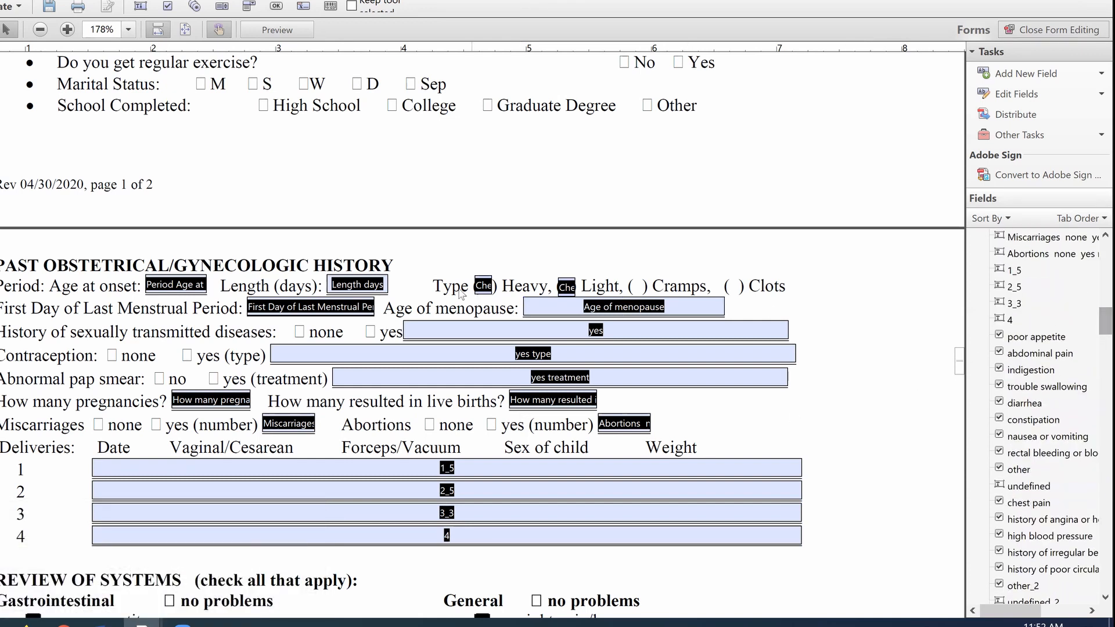
scroll(1095, 328, "down", 10)
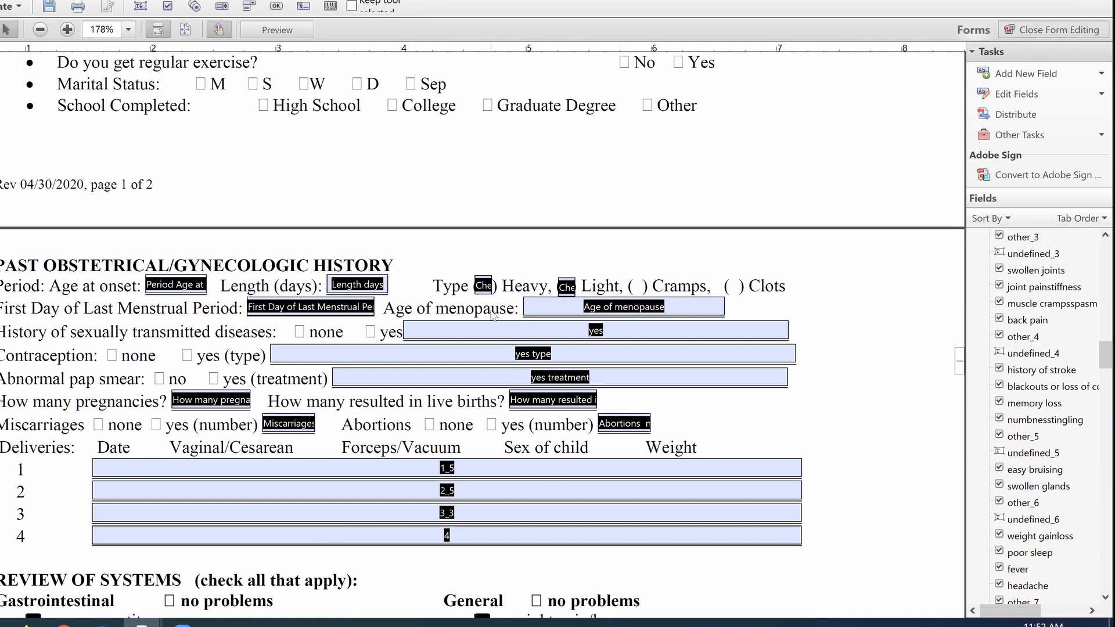
Select the Heavy check box and the history of diabetes and history of thyroid disease fields to match list entries with the form.
left_click(483, 284)
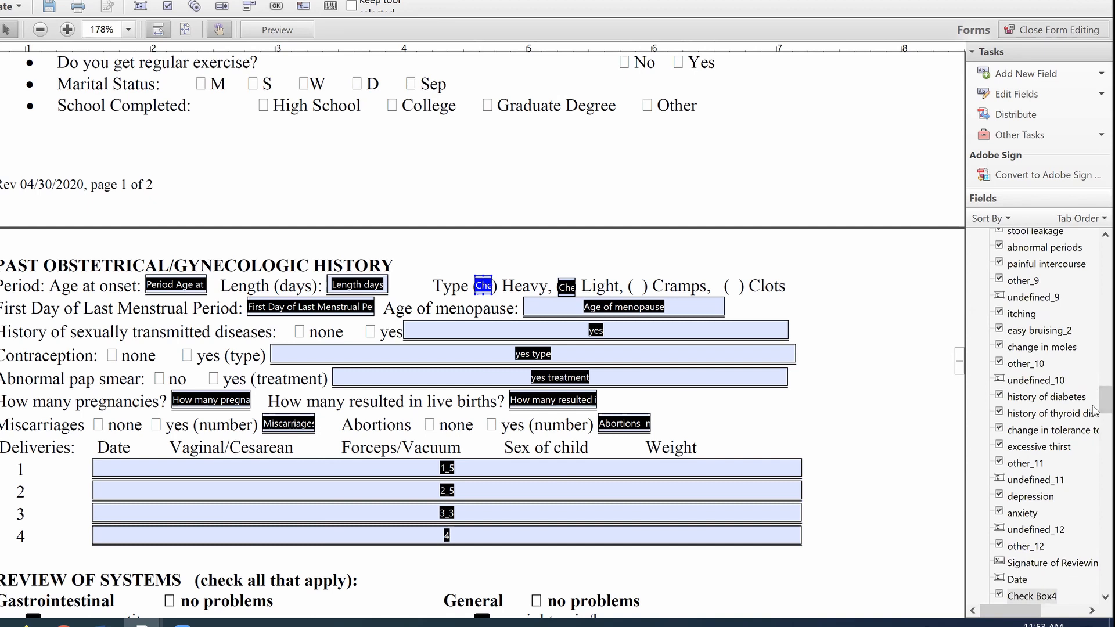
left_click(1039, 398)
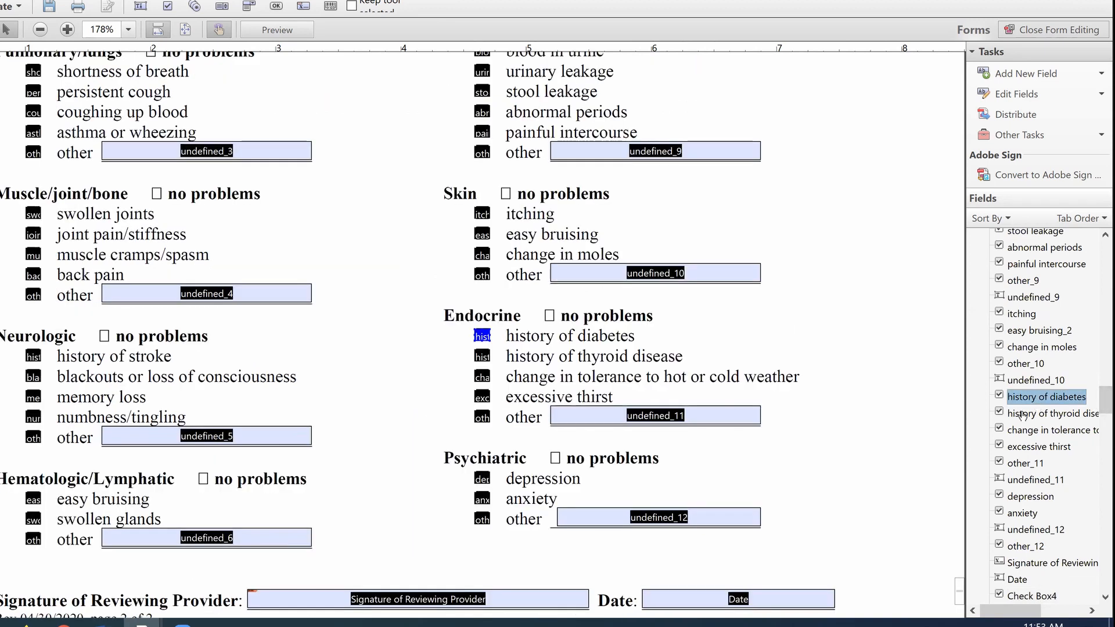
left_click(1022, 414)
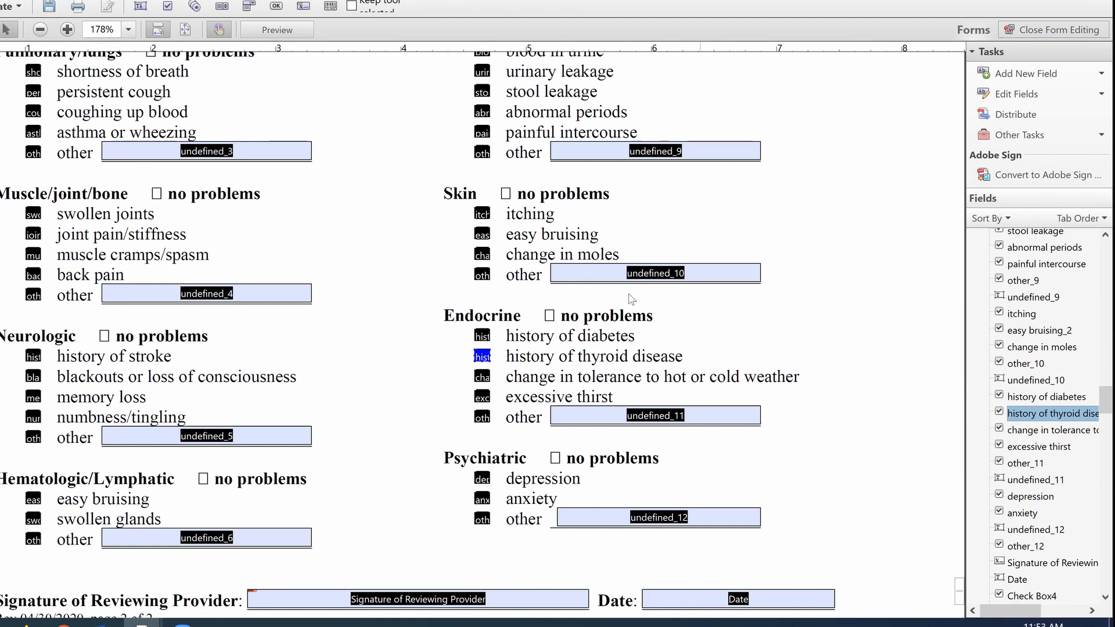
View the general properties of the history of thyroid disease check box, including its name and tooltip.
right_click(479, 360)
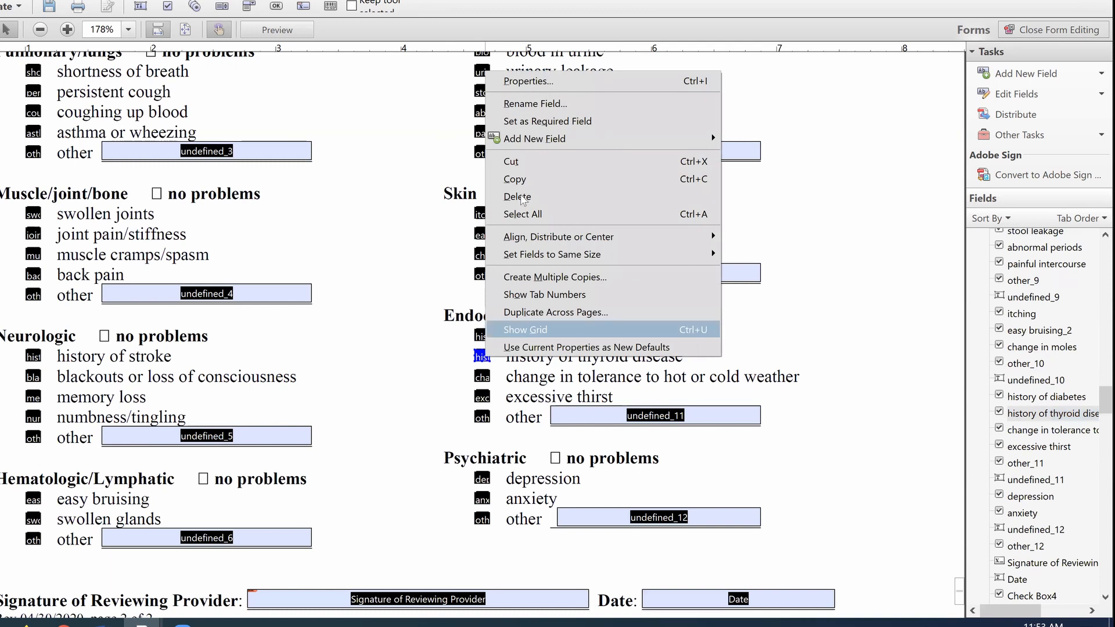
left_click(562, 86)
left_click(205, 272)
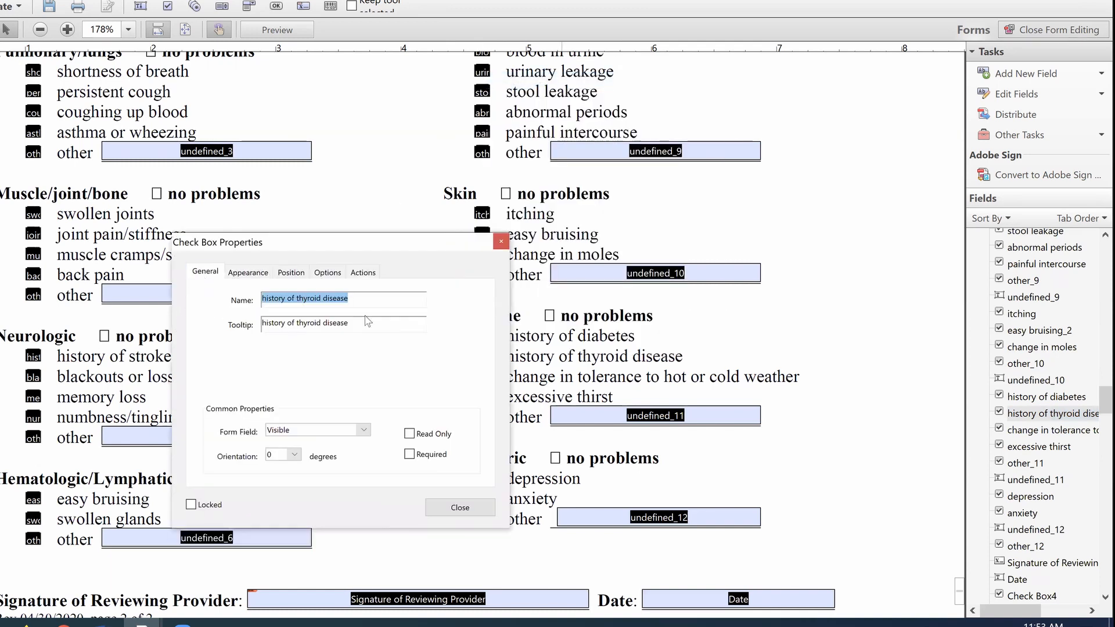
left_click(501, 241)
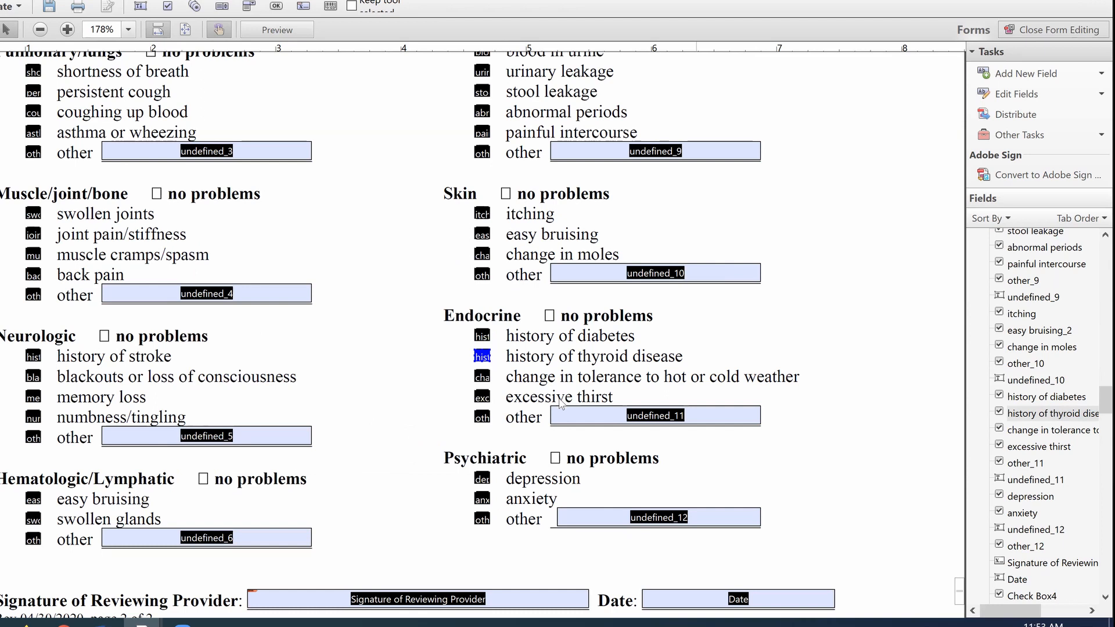
Place a check box field over the printed box before "no problems" in the Psychiatric heading.
mouse_move(1094, 413)
left_mouse_down()
mouse_move(1095, 265)
mouse_move(1095, 438)
left_mouse_up()
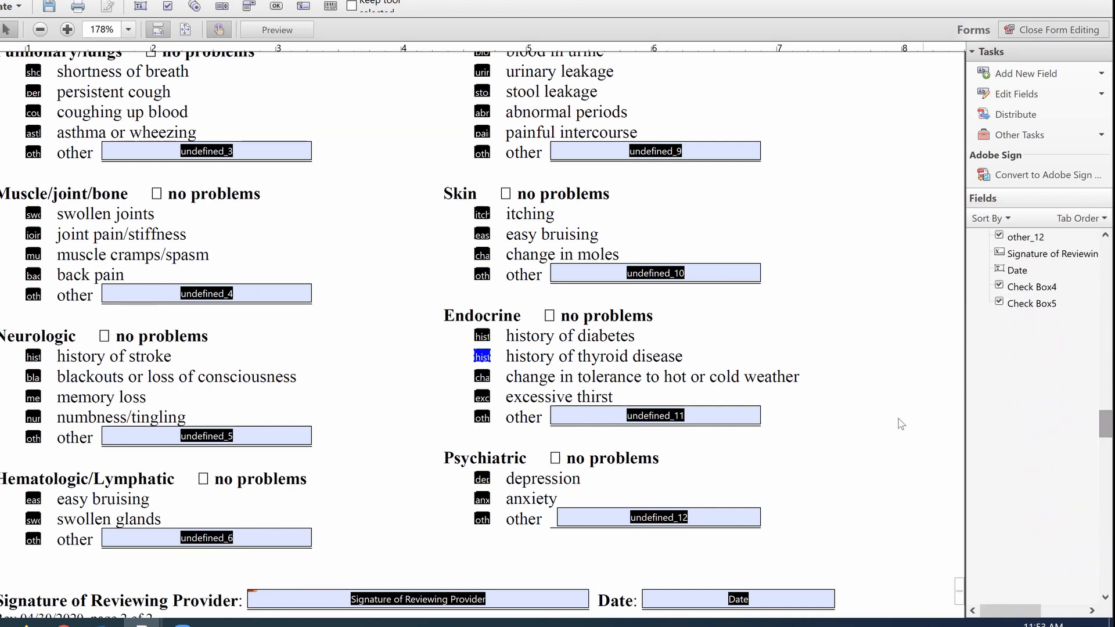
scroll(842, 477, "down", 2)
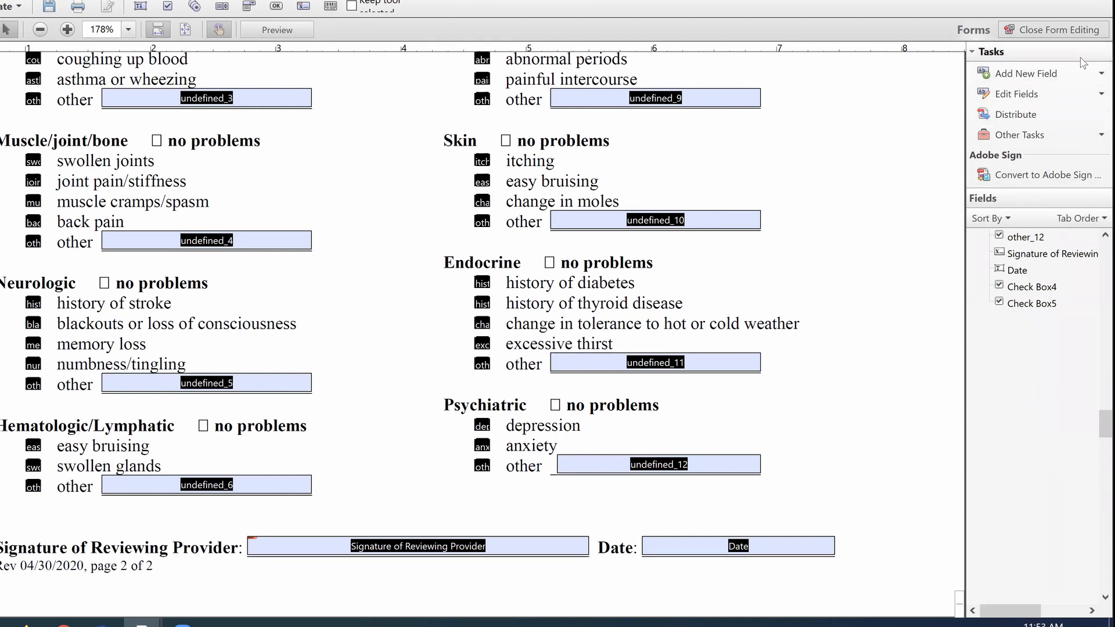
left_click(1039, 78)
left_click(1038, 116)
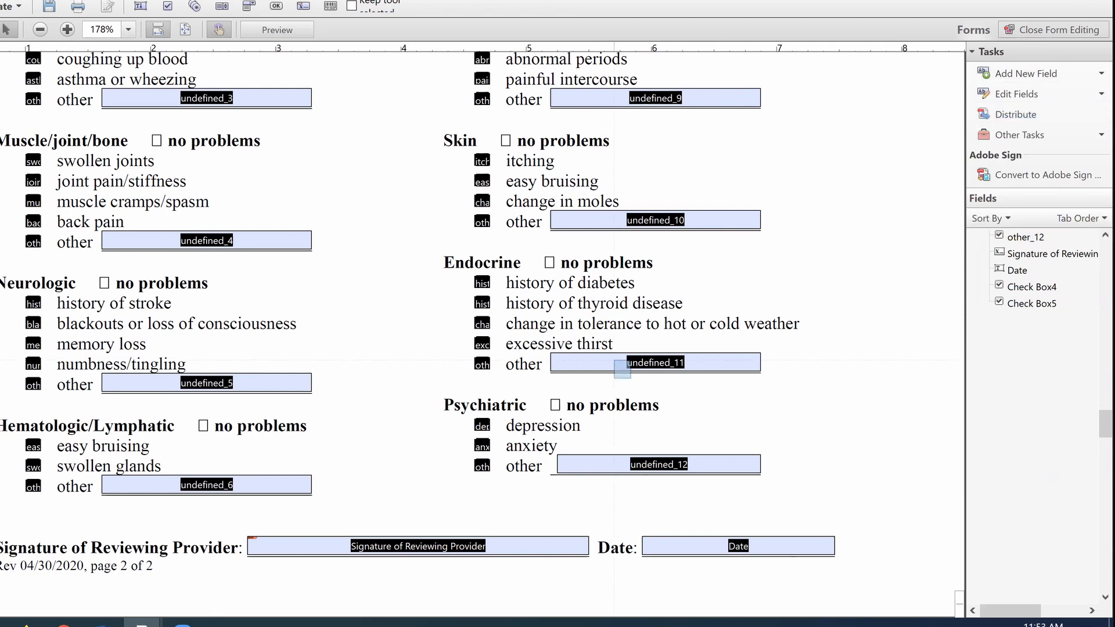
left_click(554, 406)
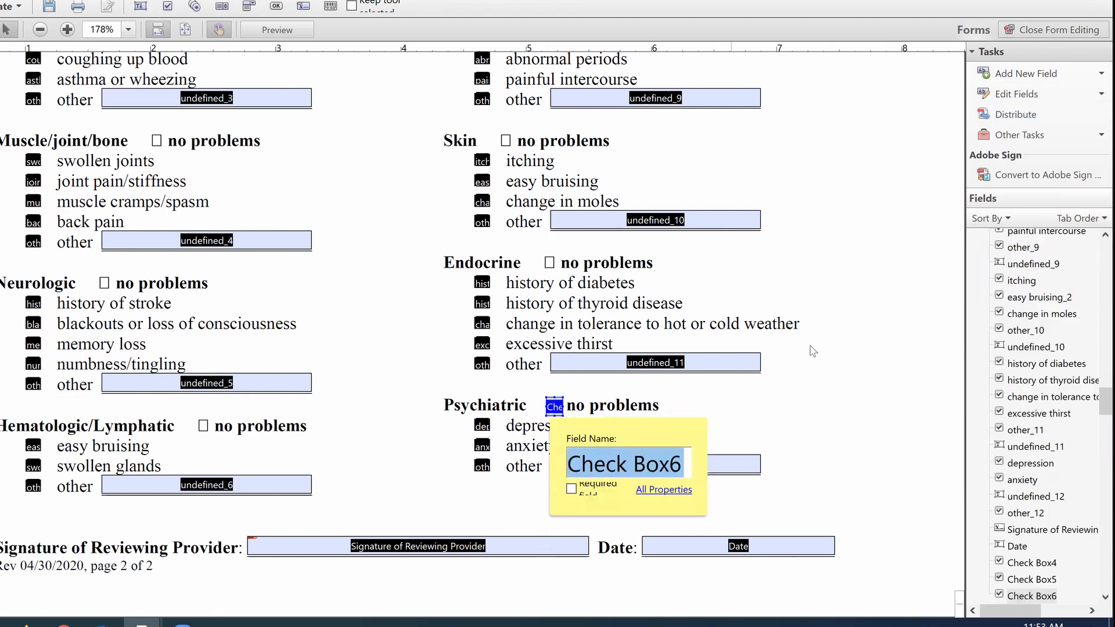
Name the Psychiatric "no problems" check box field CheckBoxPsych.
type("P")
key("BackSpace")
type("Chck")
key("BackSpace")
key("BackSpace")
type("eckBox")
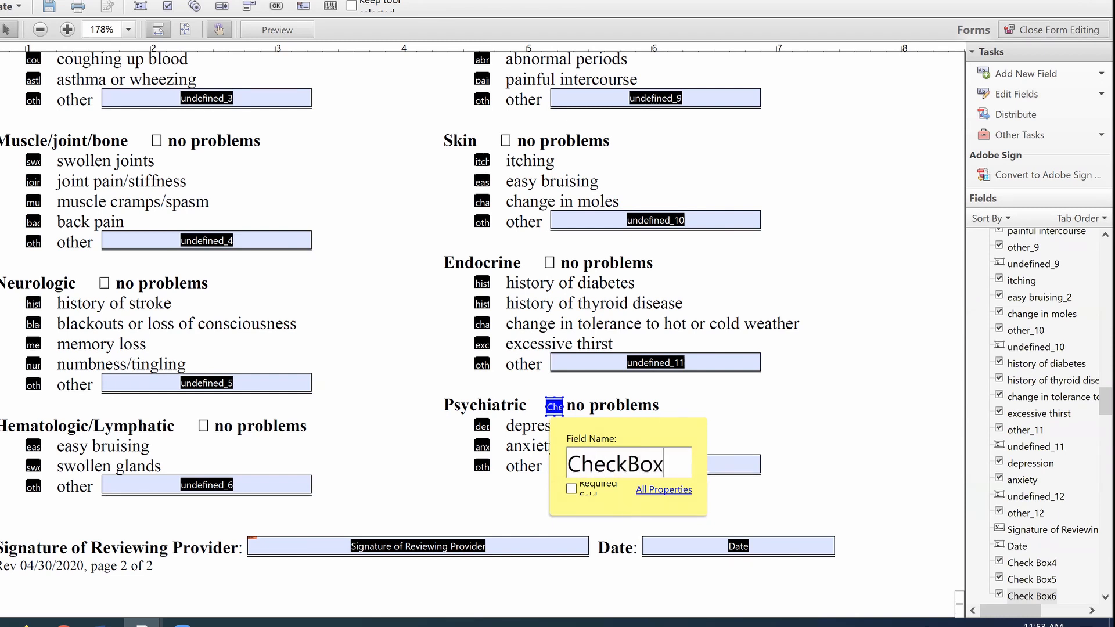
type("Psych")
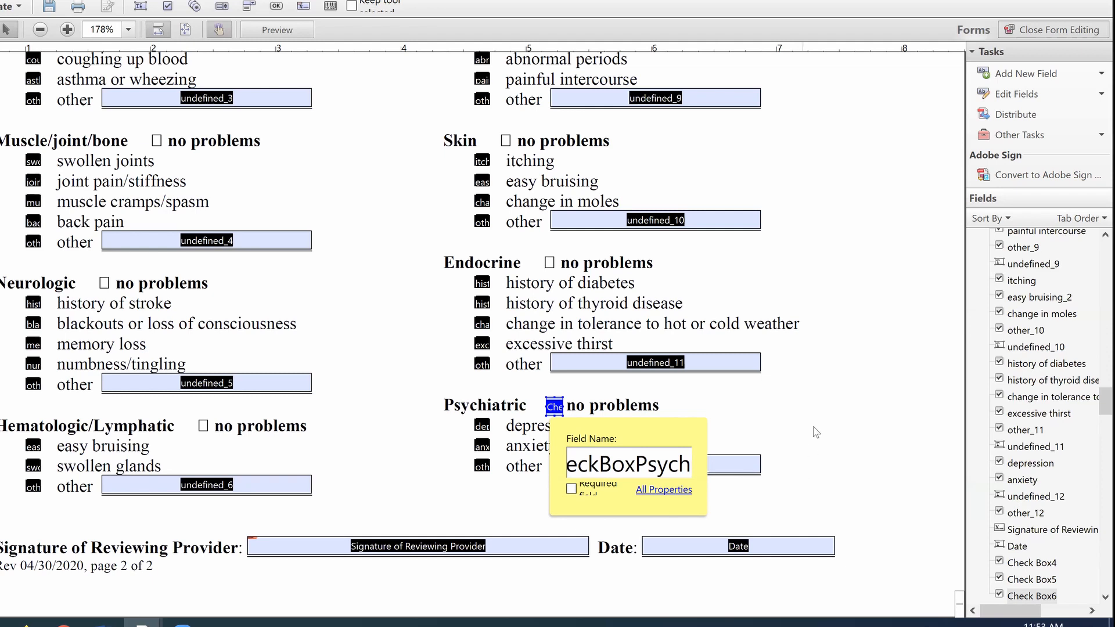
key("Return")
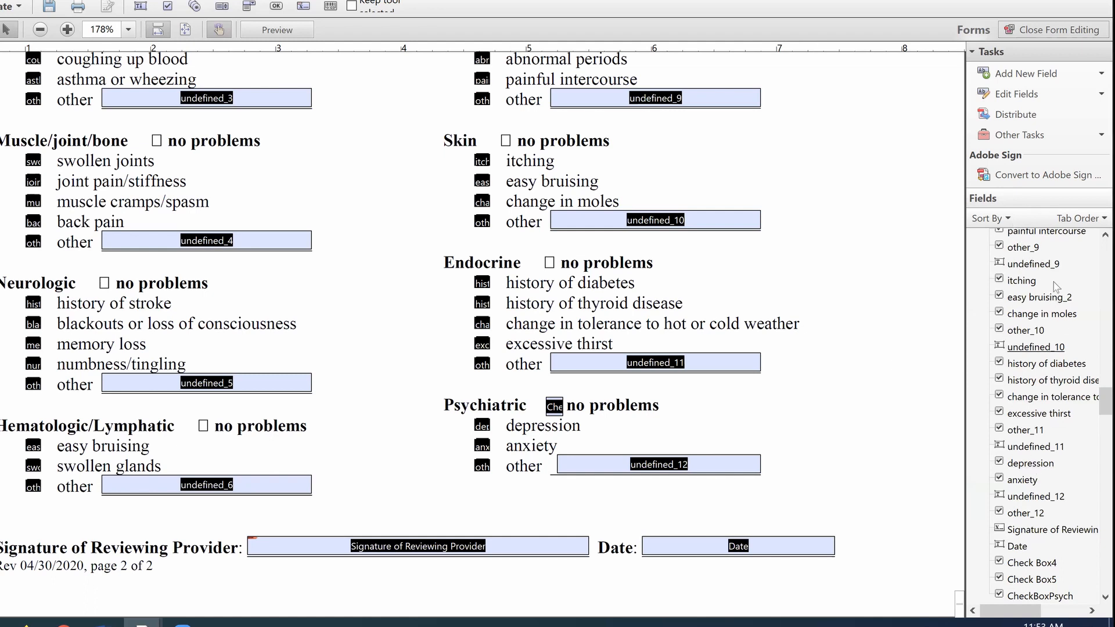
View the sorting options for the field list and look back over the form up to the start of page 1.
left_click(1006, 218)
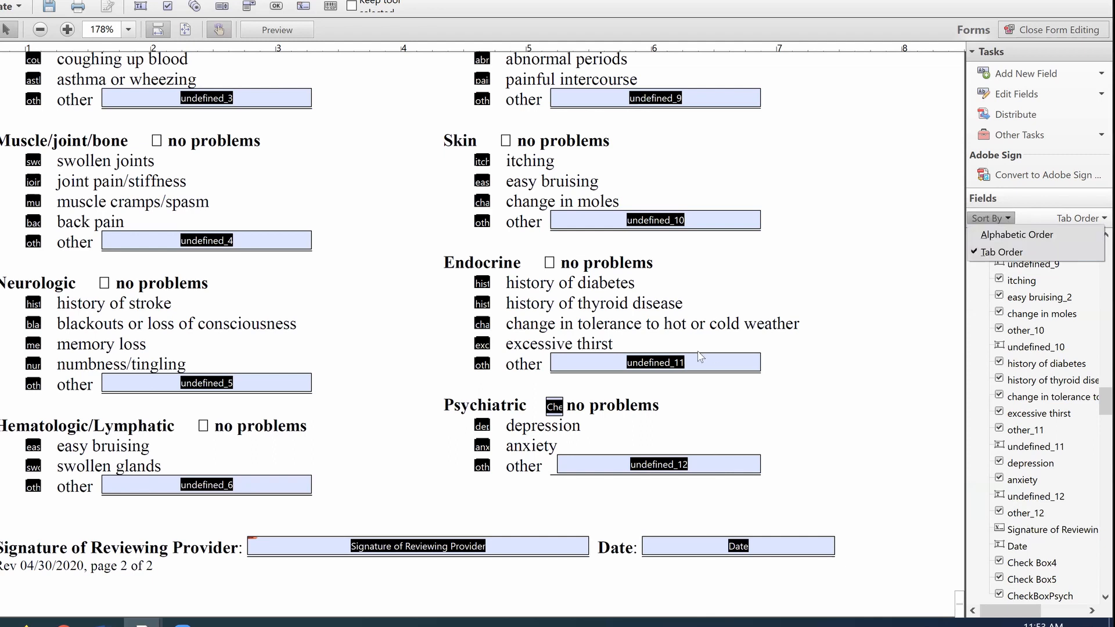
left_click(650, 319)
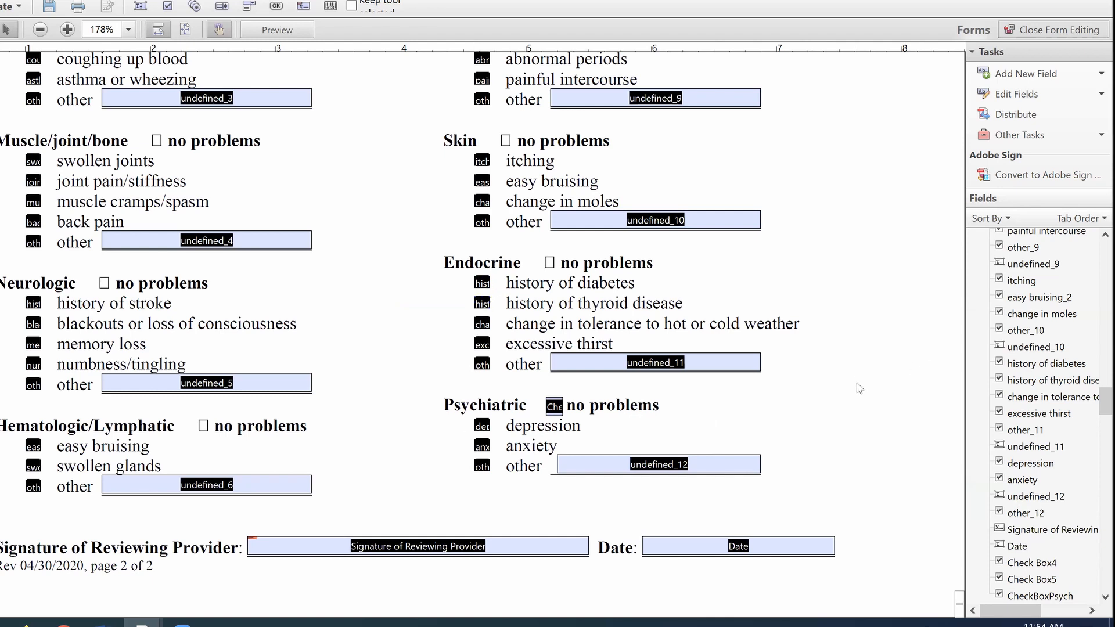
scroll(859, 388, "up", 1)
scroll(859, 388, "up", 1)
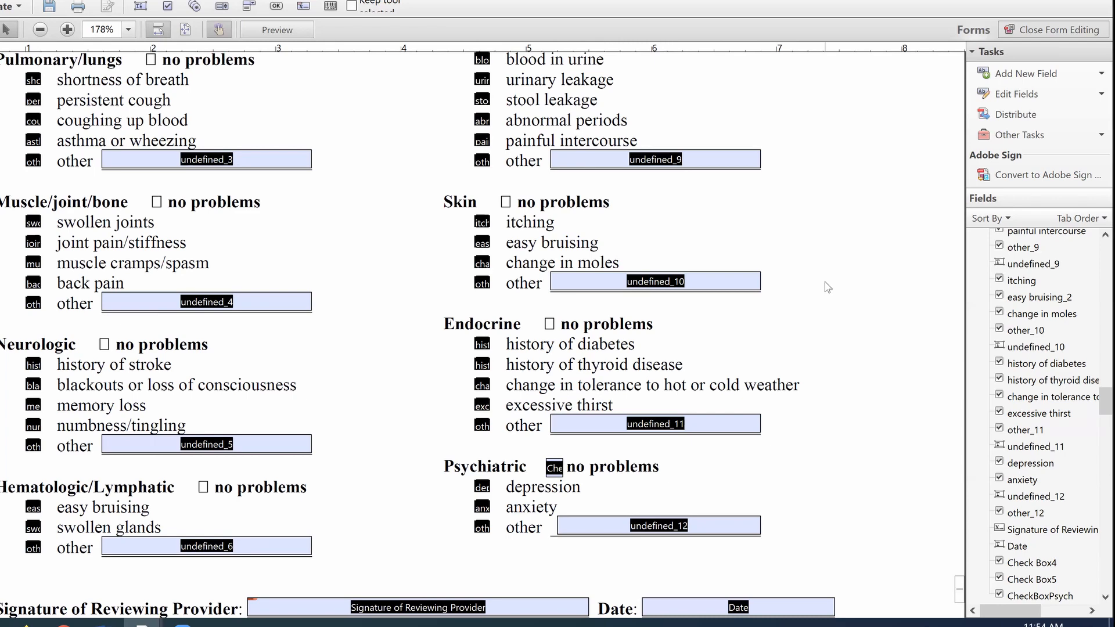
scroll(828, 287, "up", 20)
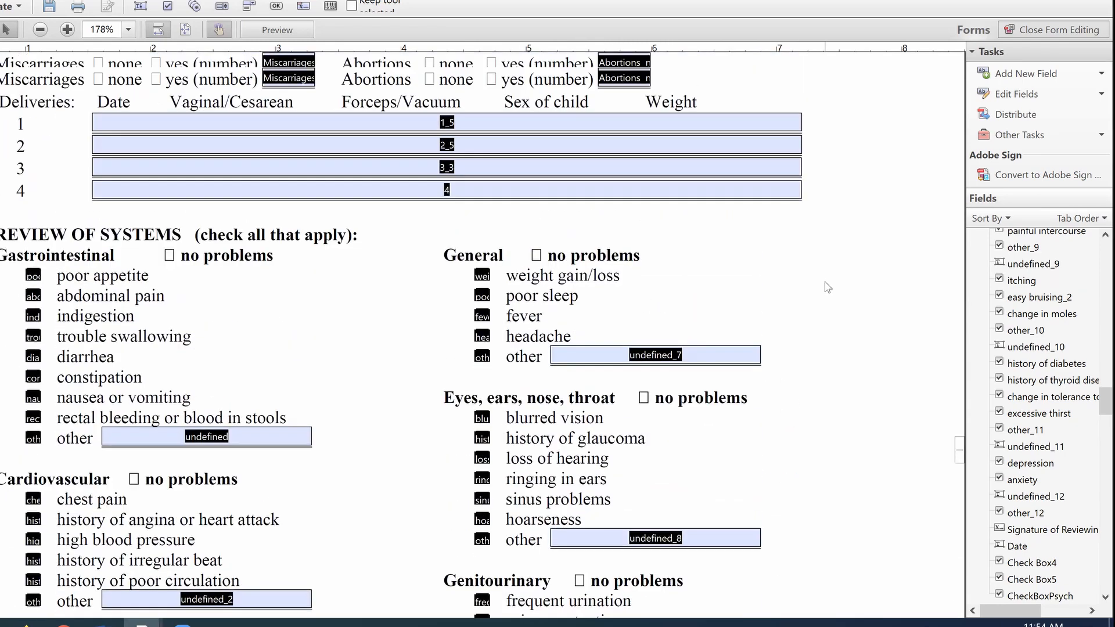
scroll(828, 286, "up", 20)
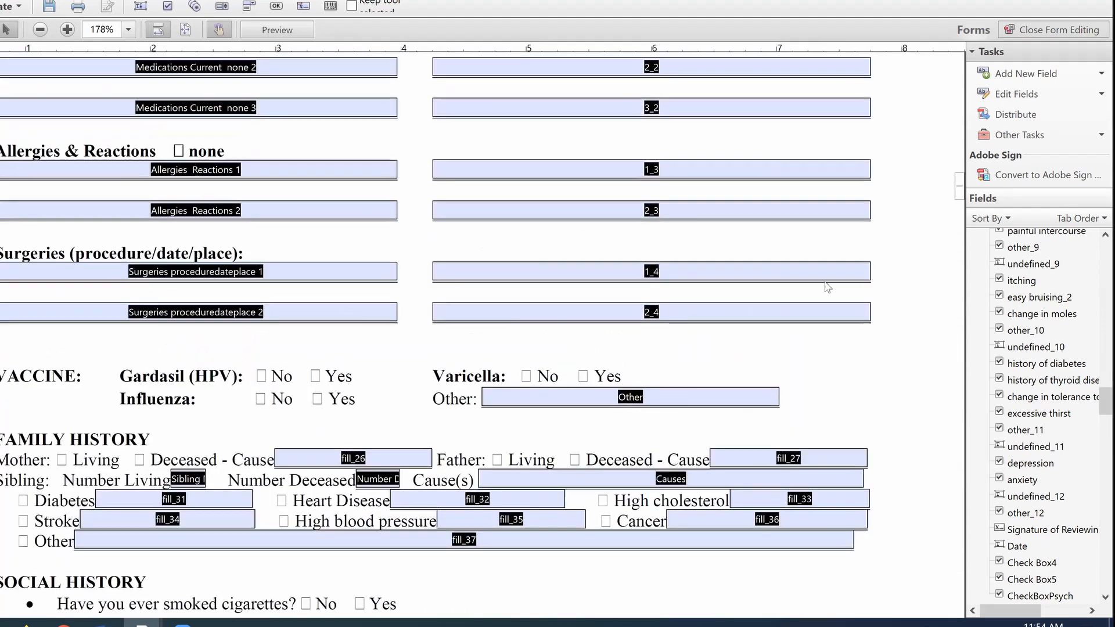
scroll(828, 287, "up", 6)
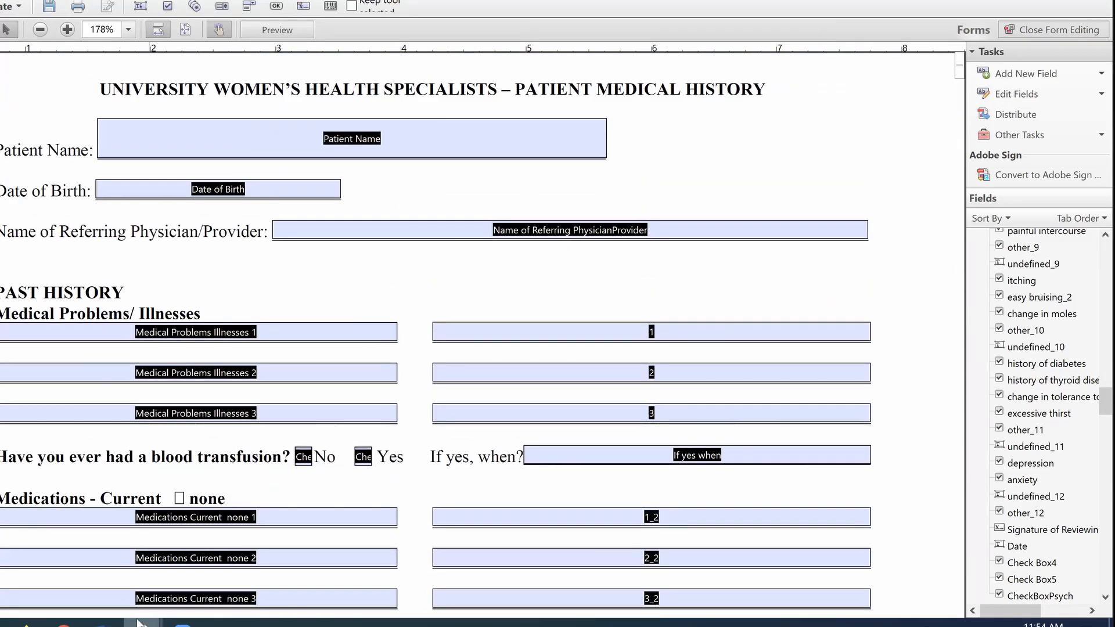
Open Pt Med Hx 4.30.2020_DW (1) from the recent files in File Explorer, maximize it and enter form editing.
mouse_move(143, 623)
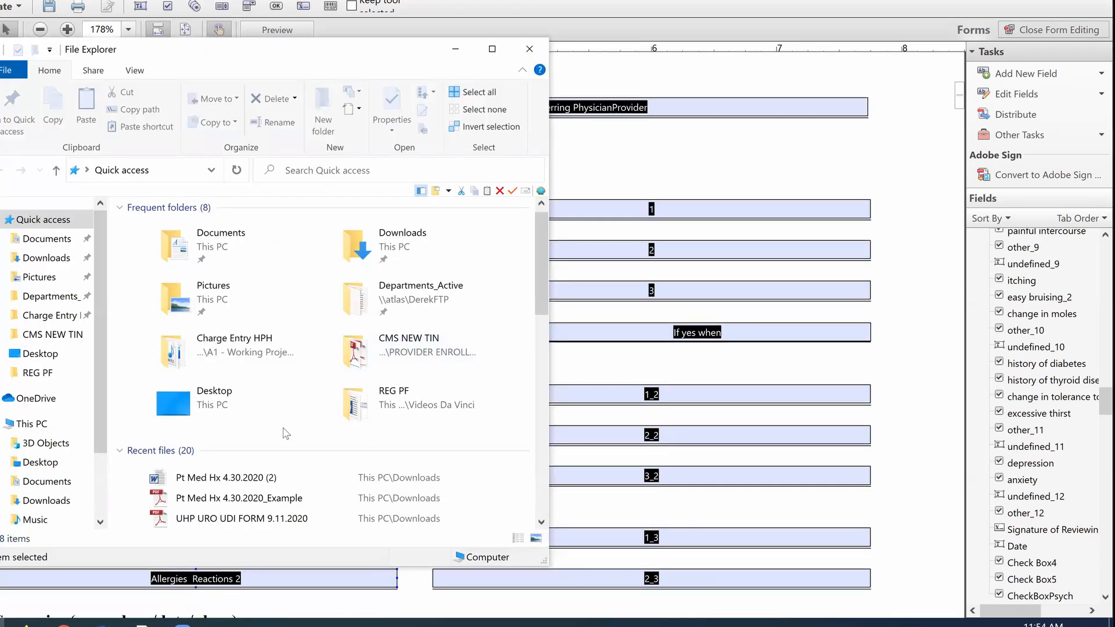
scroll(260, 513, "down", 1)
left_click(260, 515)
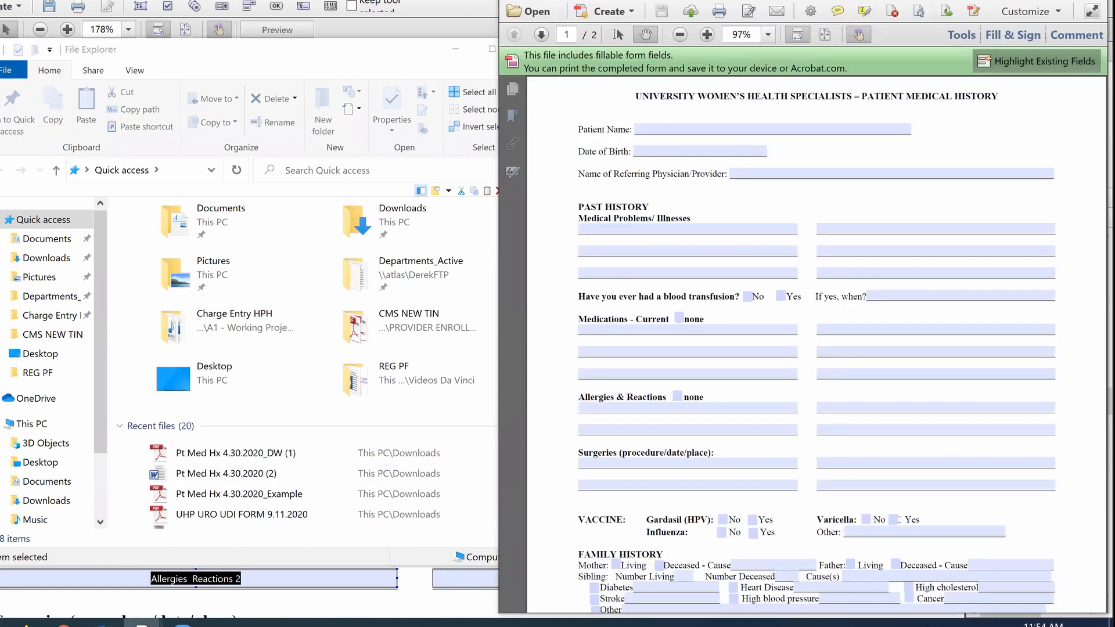
left_click(1056, 1)
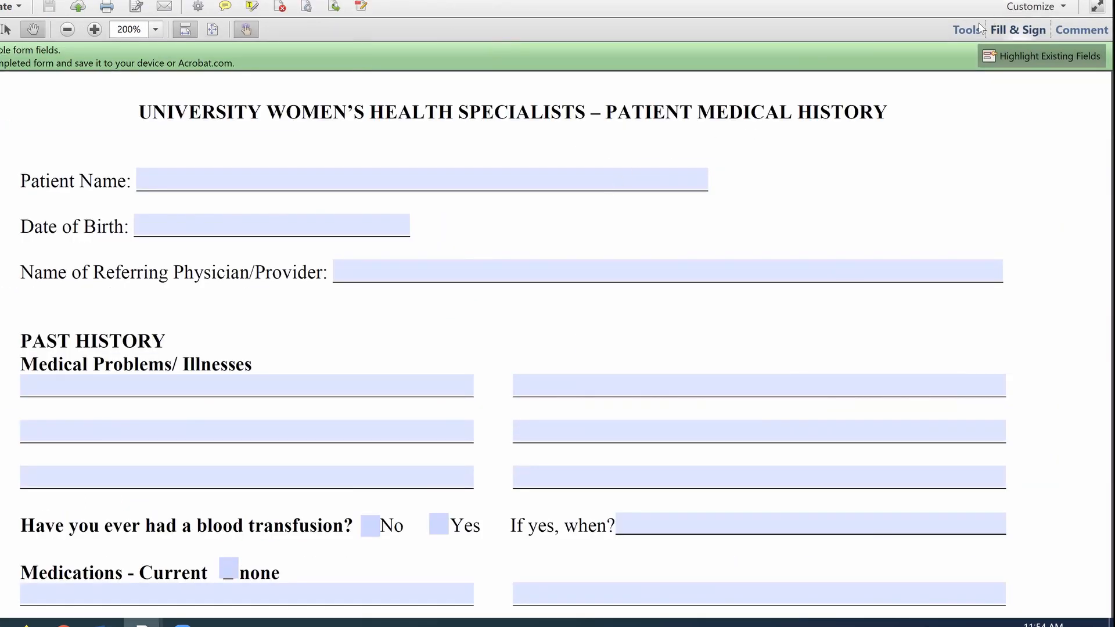
left_click(966, 31)
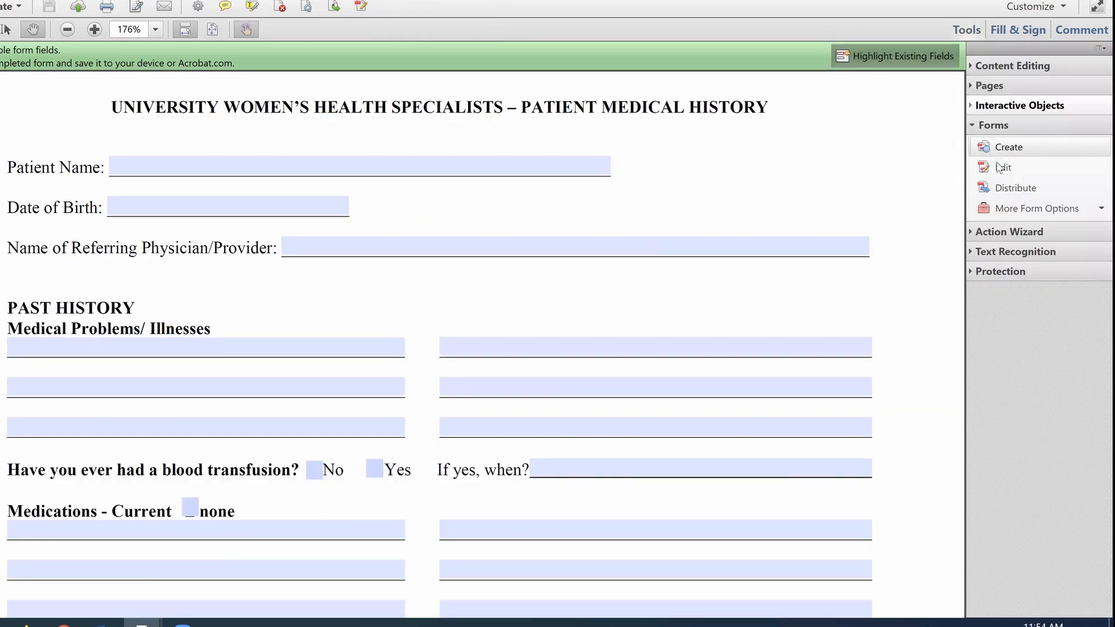
left_click(1001, 169)
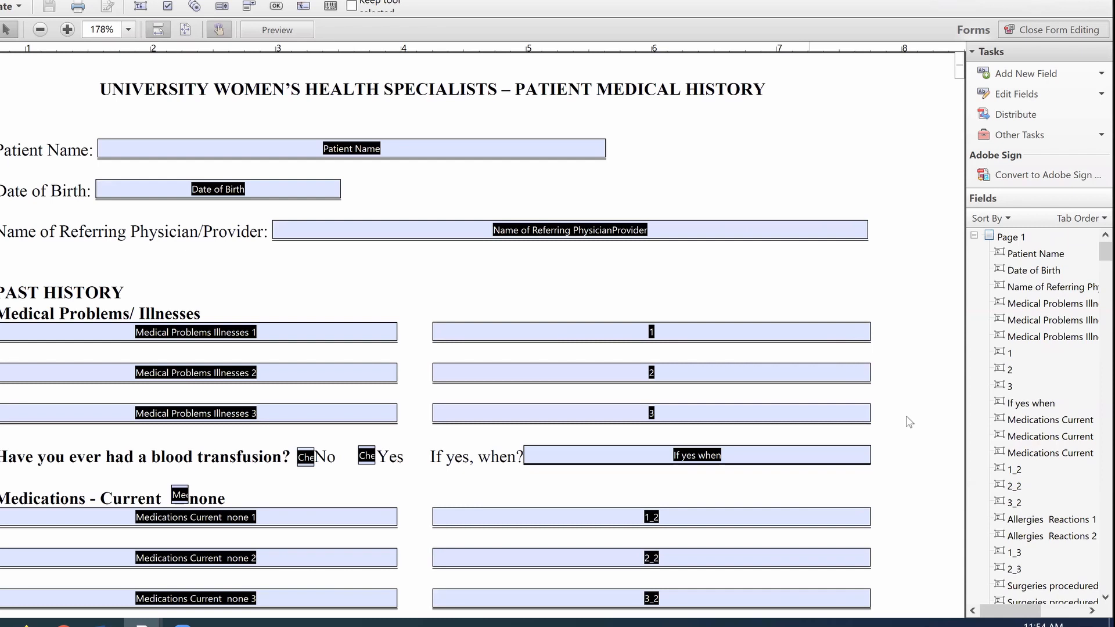
Look over the check box fields on page 1 and select the blood transfusion No check box to find its list entry.
scroll(909, 422, "down", 10)
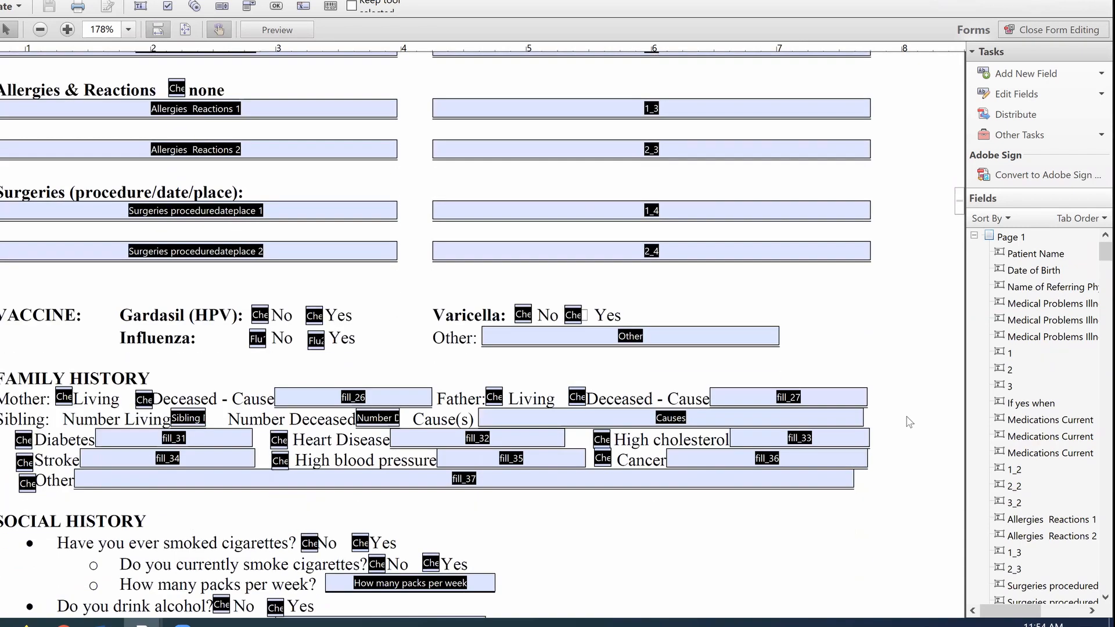
scroll(909, 422, "up", 10)
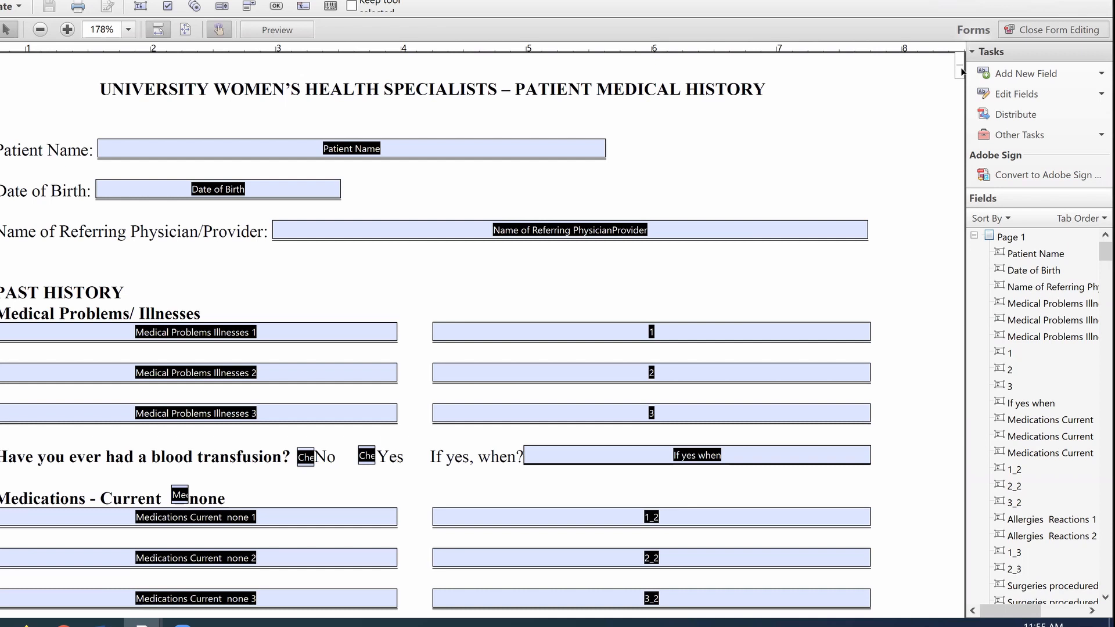
left_click_drag(961, 75, 960, 139)
left_click(520, 154)
left_click(306, 197)
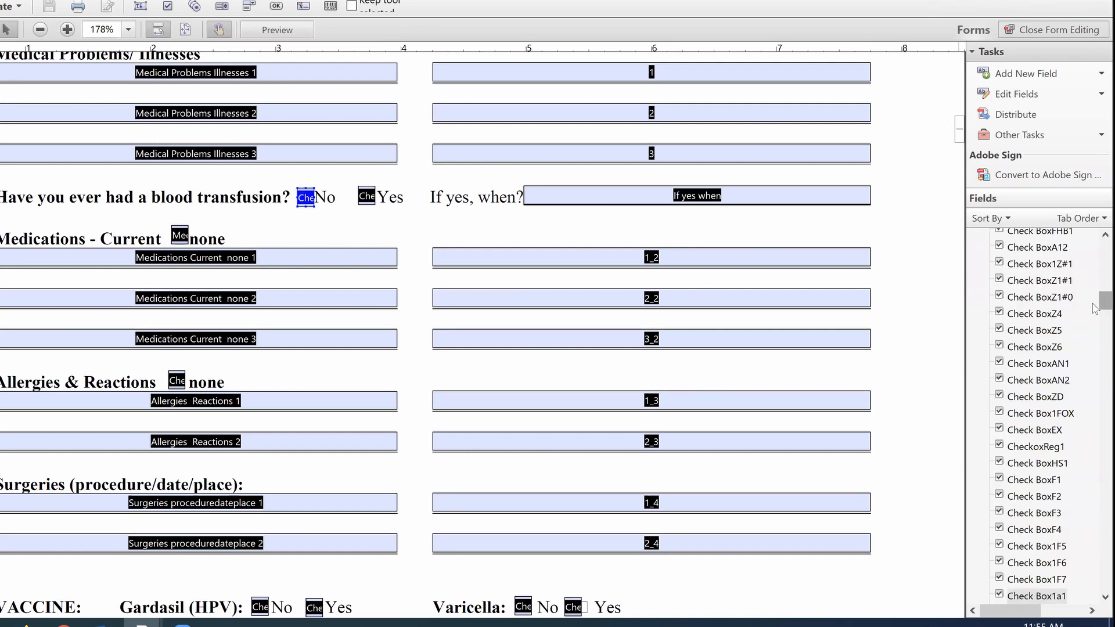
Select Check Box112 and Check Box122 in the field list to locate their positions on the form.
mouse_move(1092, 302)
left_mouse_down()
mouse_move(1092, 279)
mouse_move(1095, 291)
left_mouse_up()
left_click(1061, 305)
left_click(1060, 321)
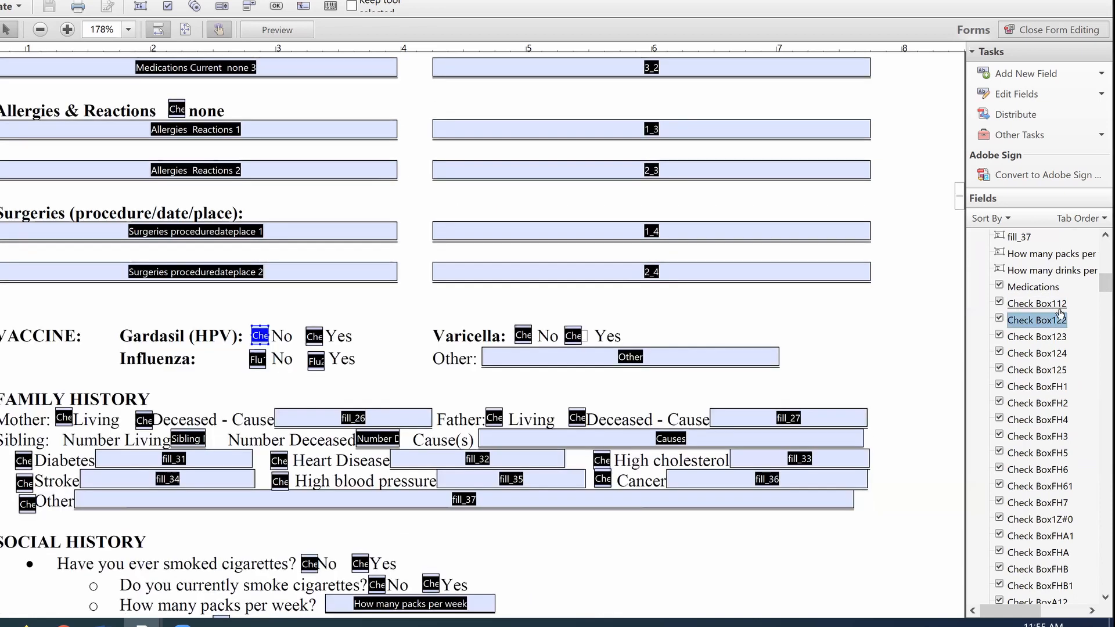
left_click(1061, 308)
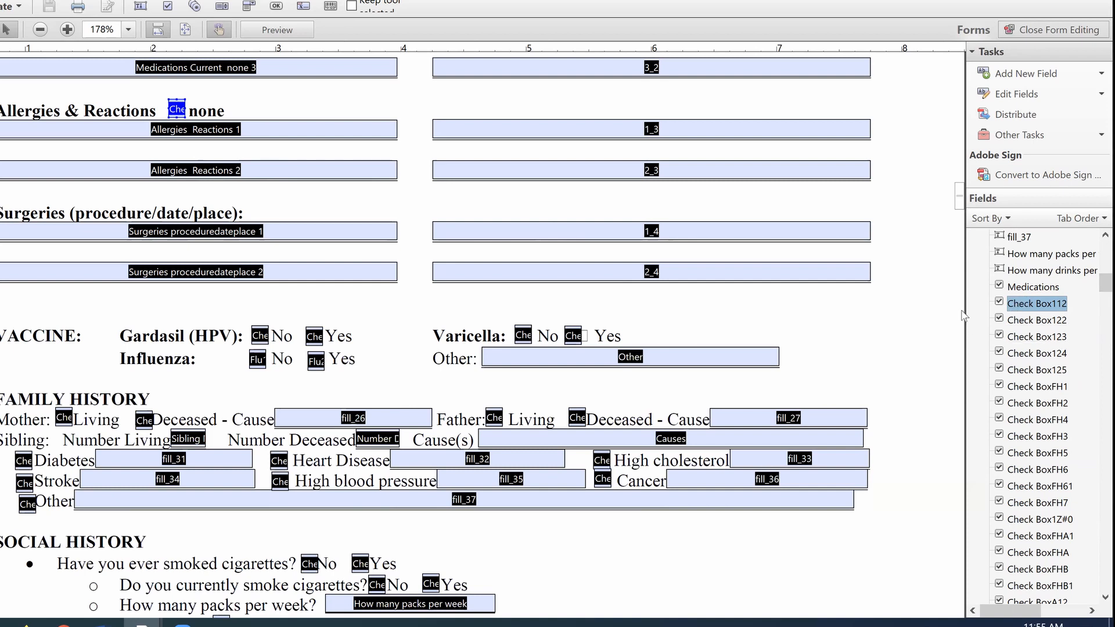
Move the Varicella Yes check box field over its printed box in the Vaccine section.
left_click_drag(957, 203, 956, 111)
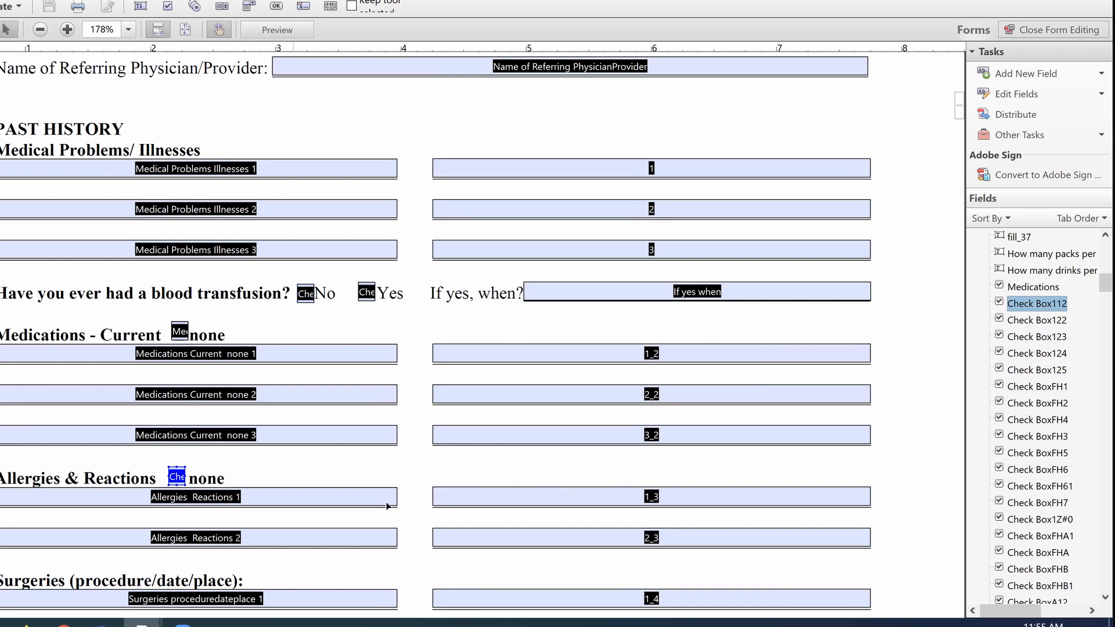
left_click(429, 515)
scroll(428, 517, "down", 3)
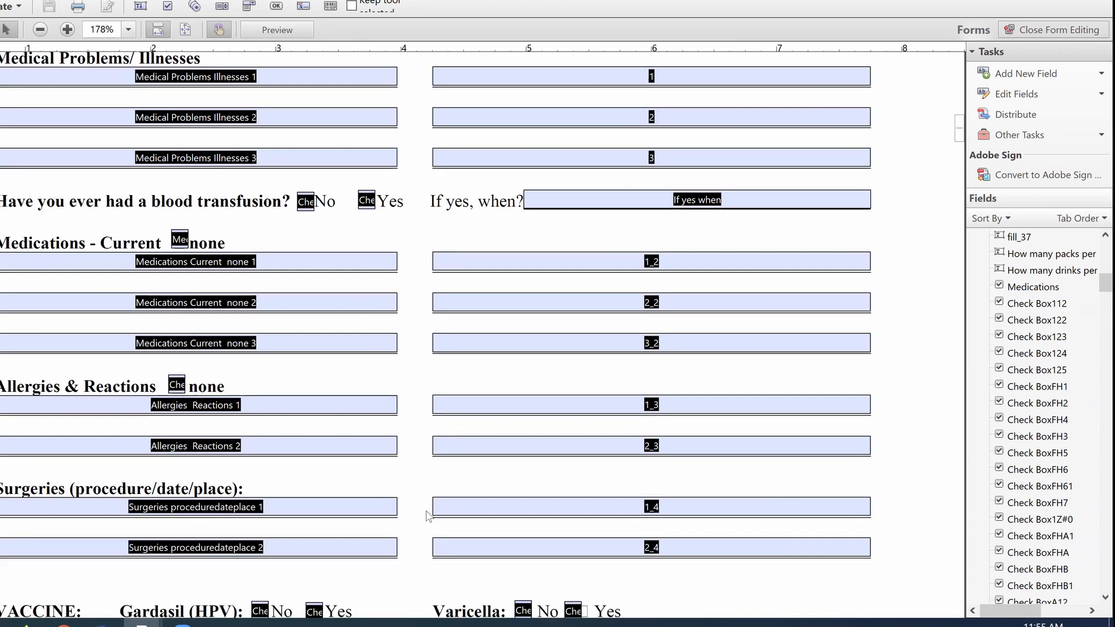
scroll(428, 515, "down", 6)
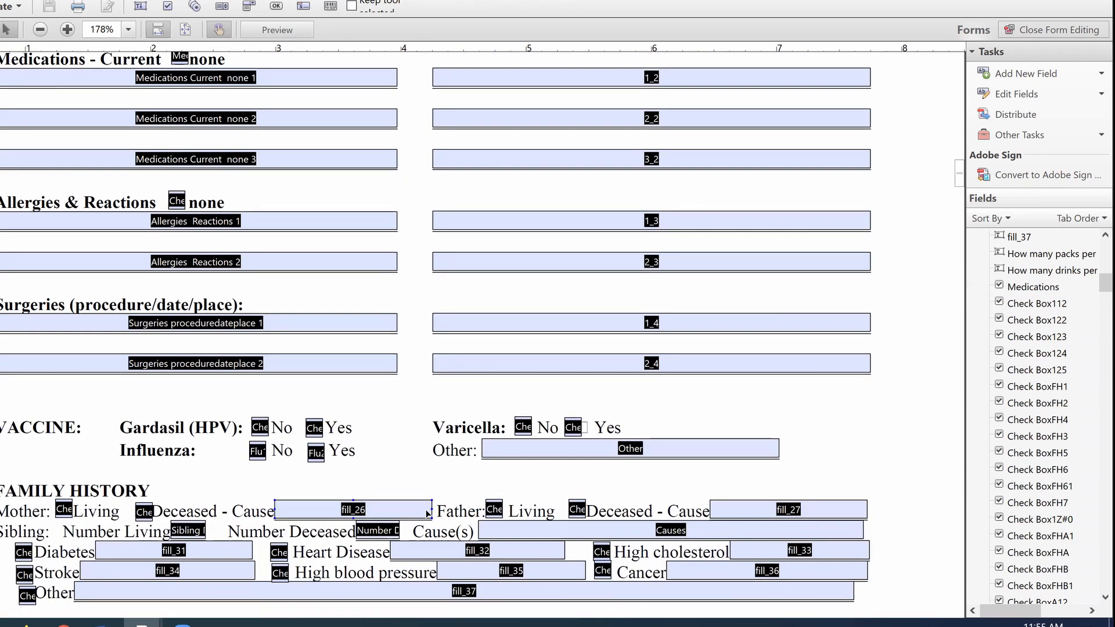
scroll(428, 513, "down", 2)
left_click(573, 367)
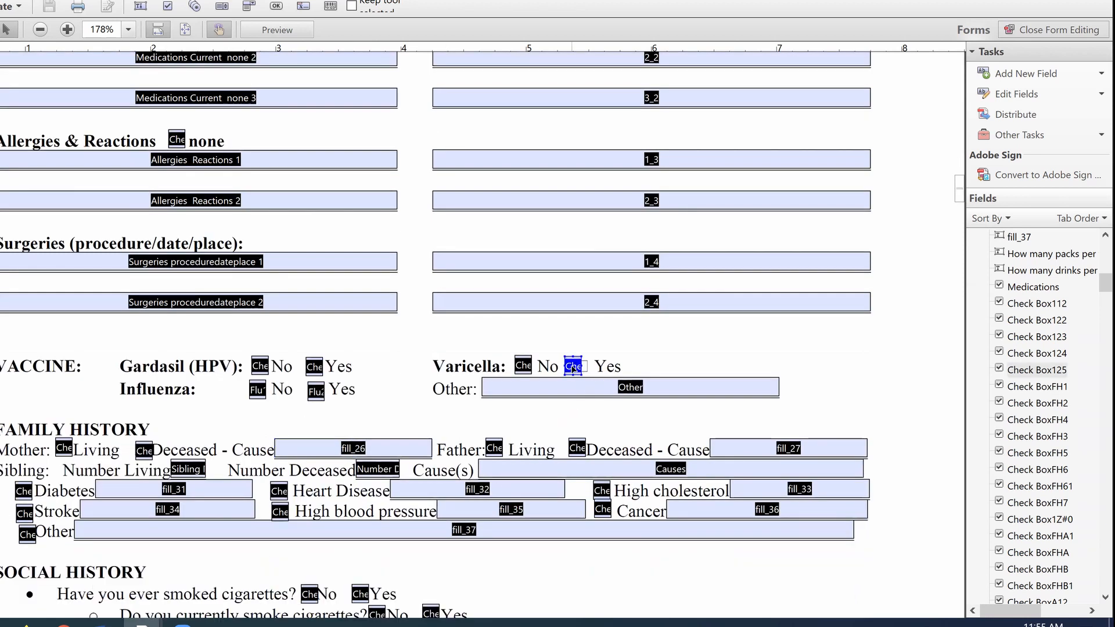
left_click_drag(573, 365, 586, 368)
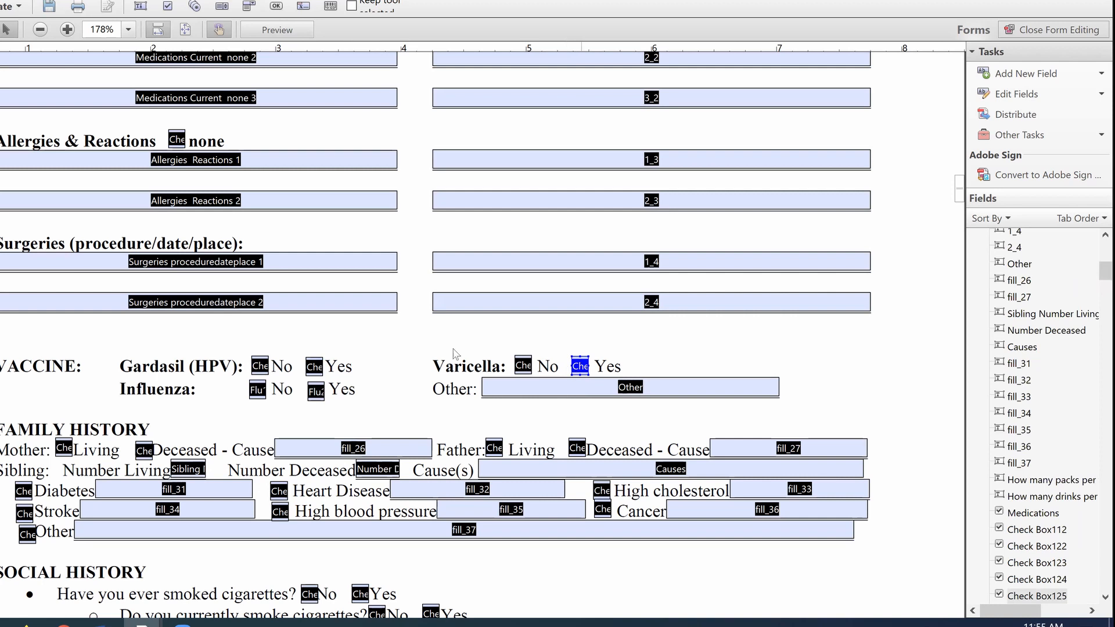
left_click(67, 29)
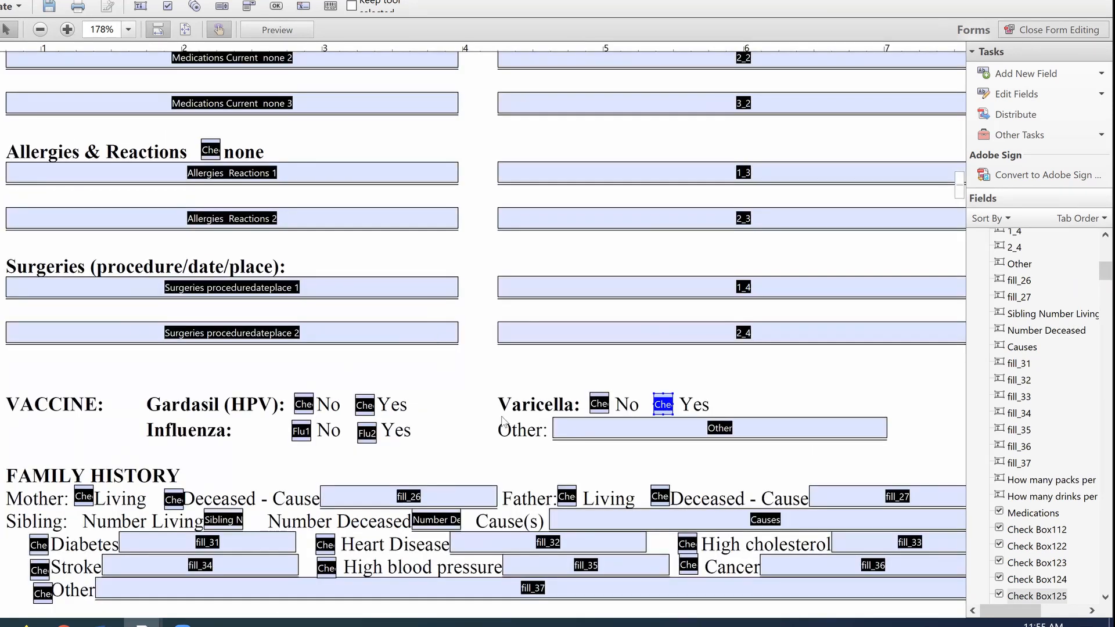
Nudge the Influenza Yes check box up to line it up with the Influenza No check box.
left_click(364, 433)
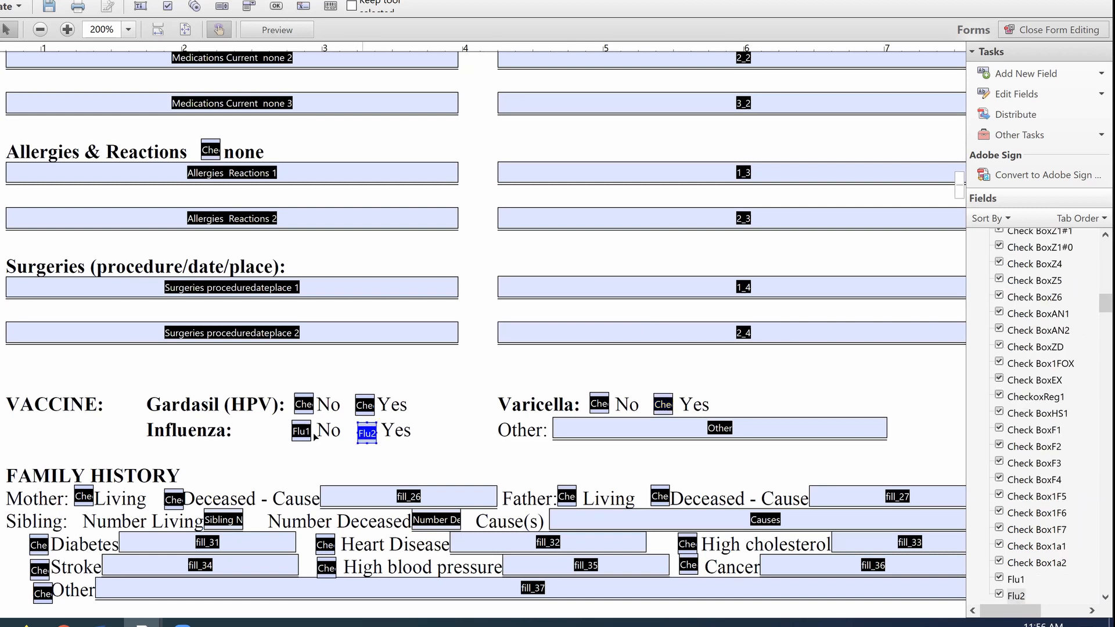
left_click(301, 434)
left_click(372, 434)
key("Up")
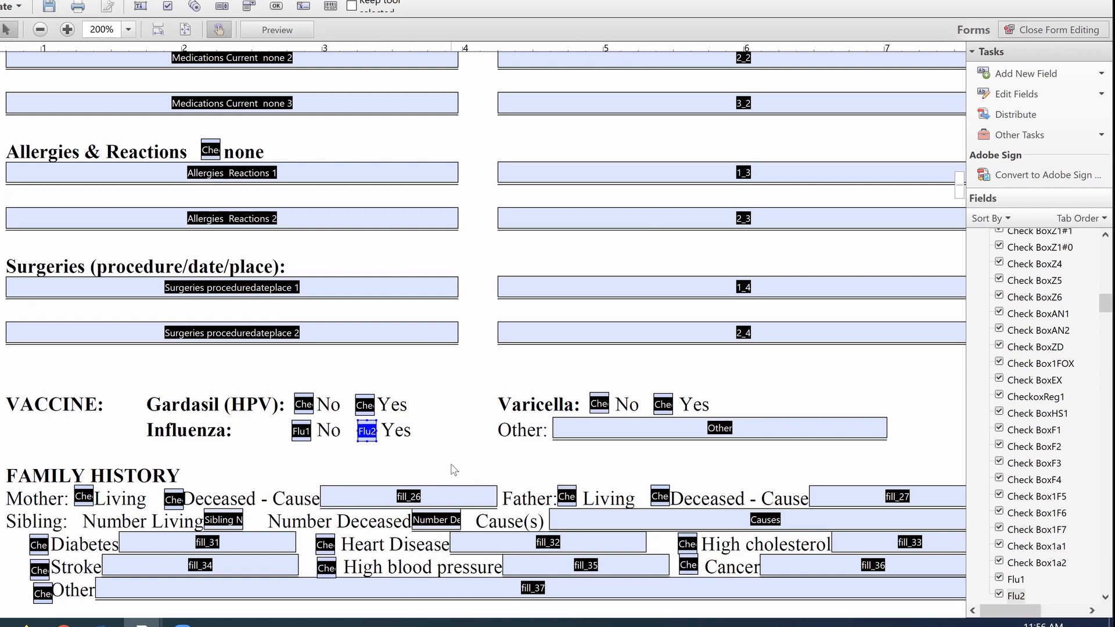
key("Down")
key("Up")
left_click(454, 469)
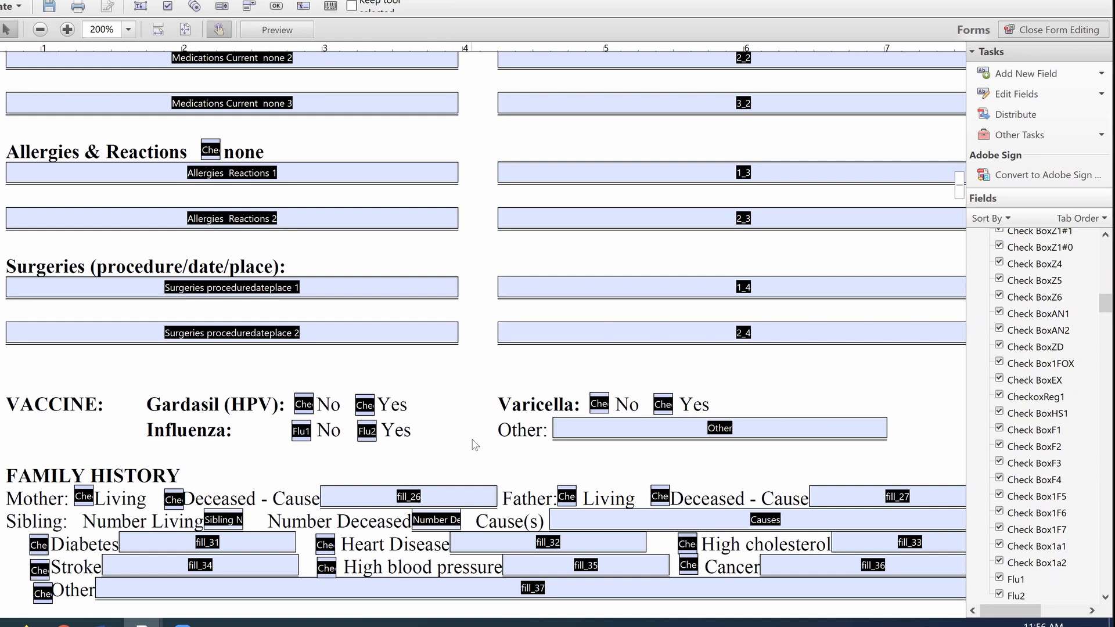
Align the No check boxes of the seat belt, domestic violence and illicit drugs questions in Social History.
scroll(476, 443, "down", 1)
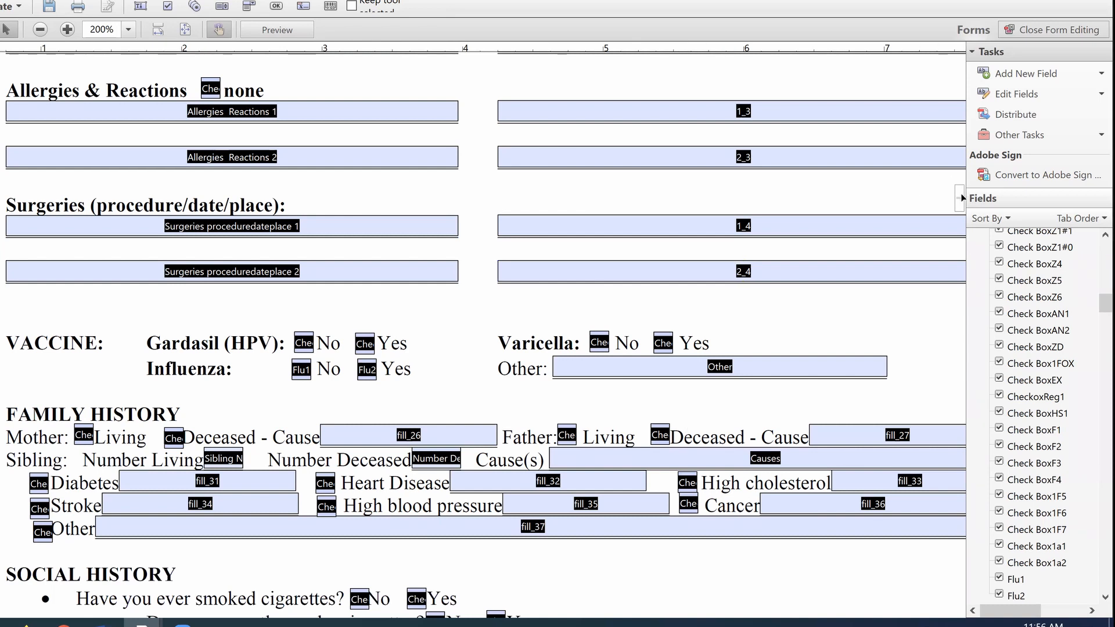
left_click_drag(960, 197, 958, 310)
left_click(712, 280)
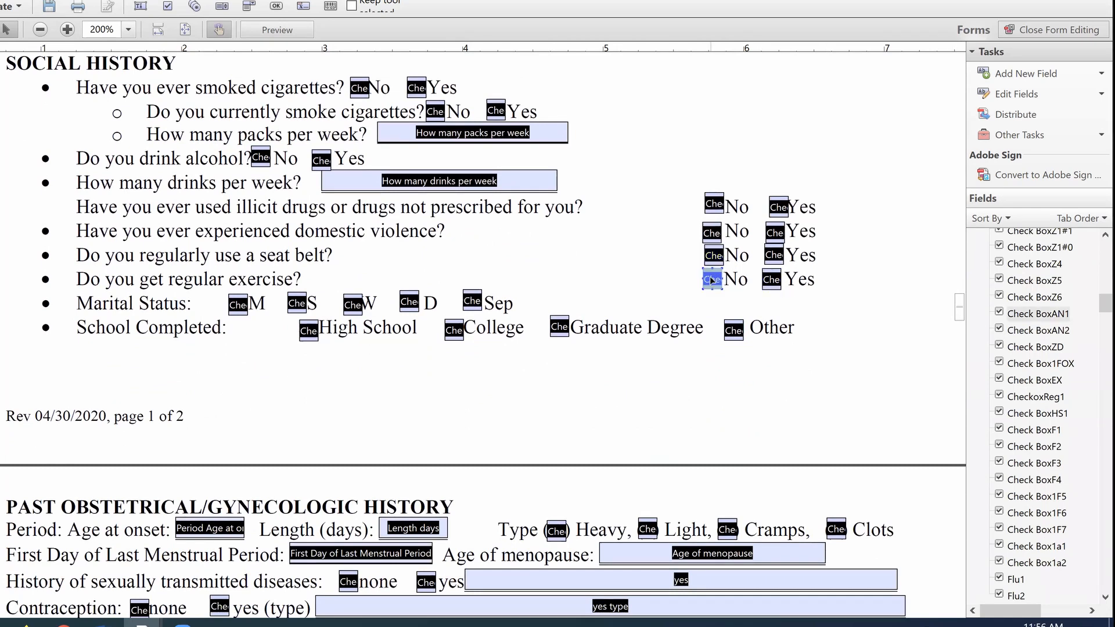
key("Escape")
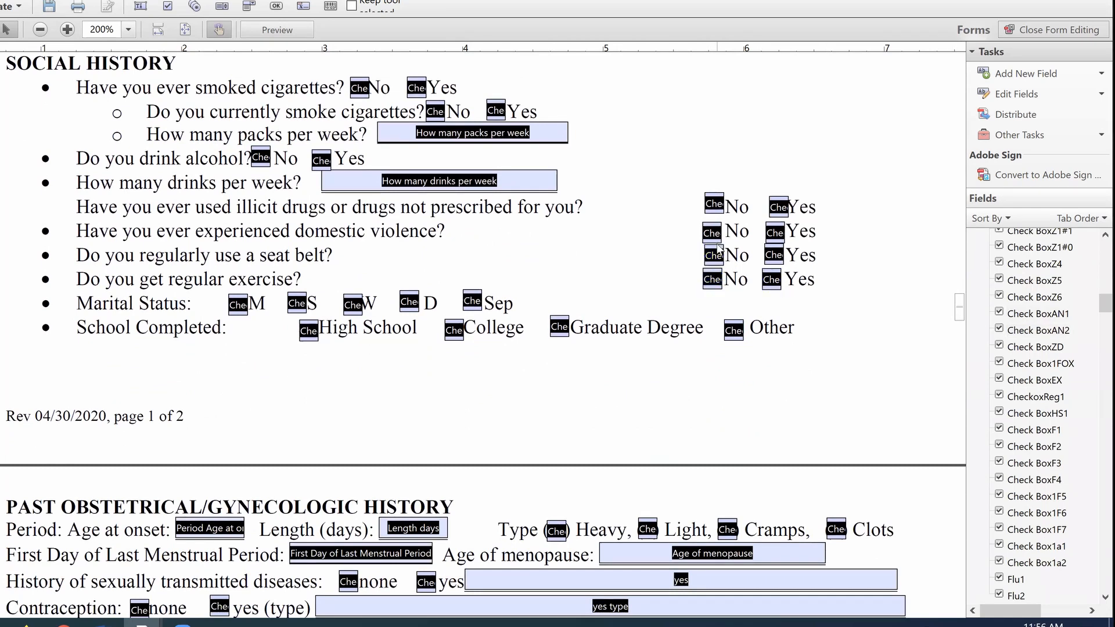
left_click(718, 253)
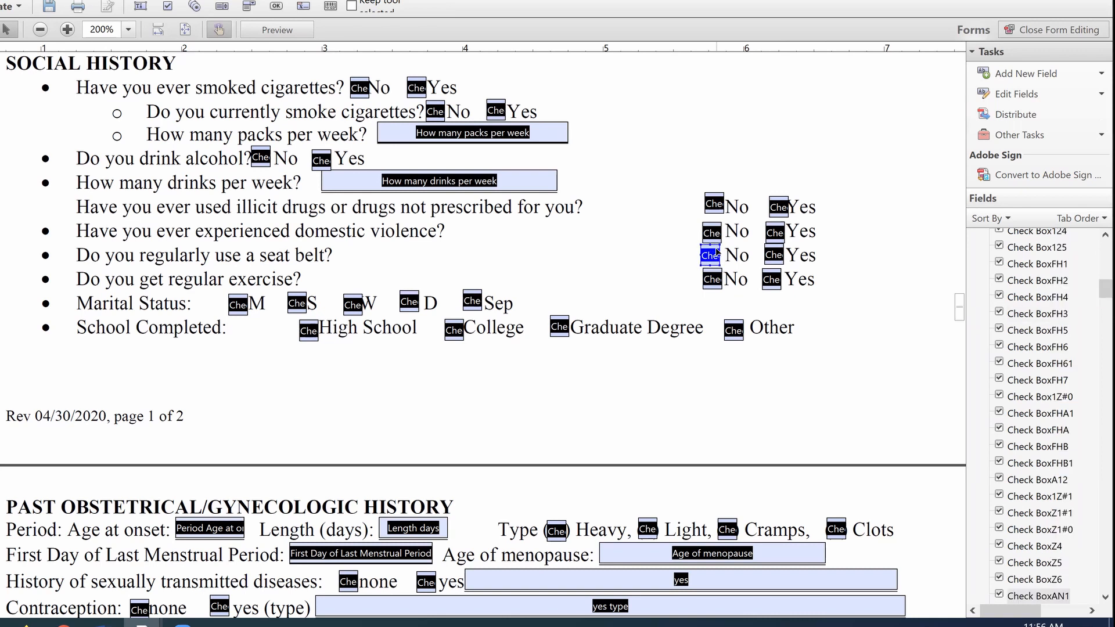
left_click_drag(718, 254, 719, 254)
key("ctrl+z")
left_click(709, 257)
left_click(710, 233)
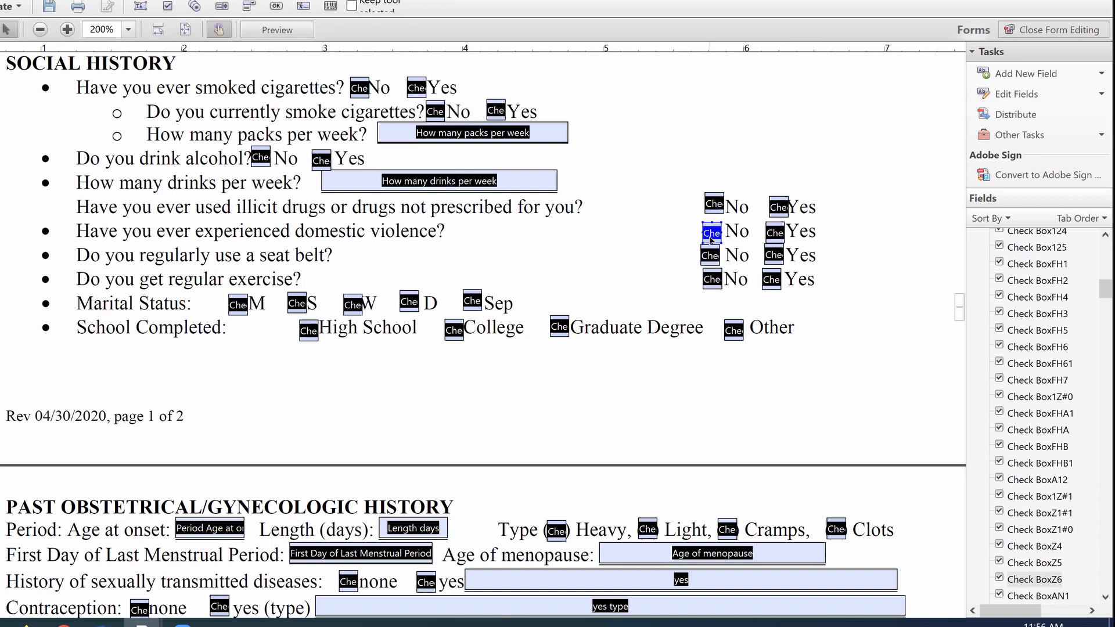
left_click(712, 204)
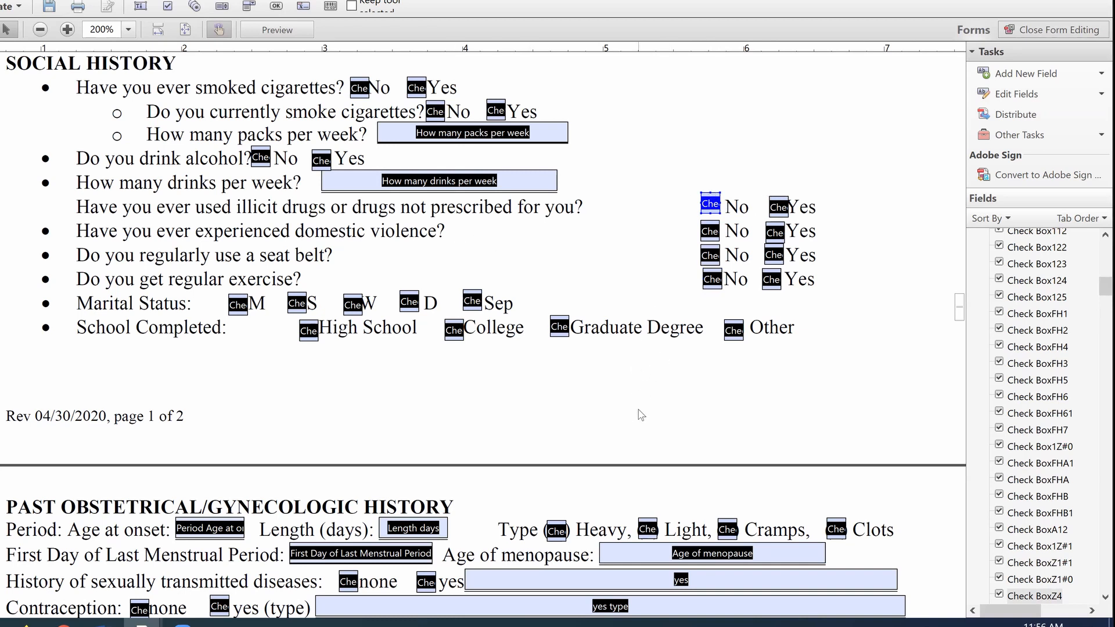
Look over the form fields on page 2 down to the provider signature, and the rest of the field list.
scroll(641, 415, "down", 8)
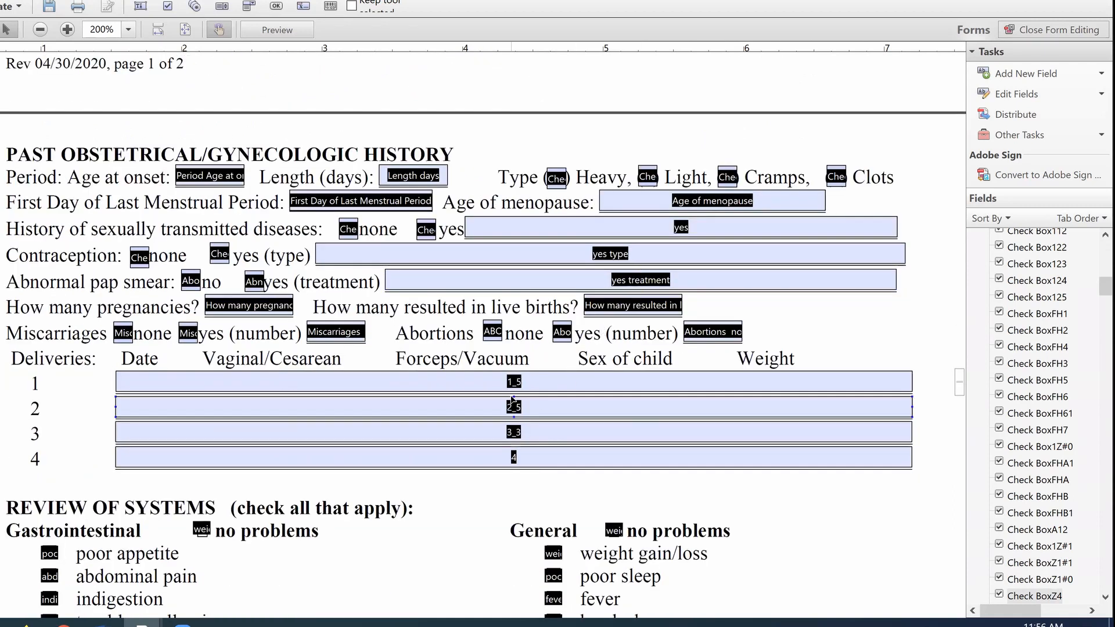
scroll(57, 181, "down", 2)
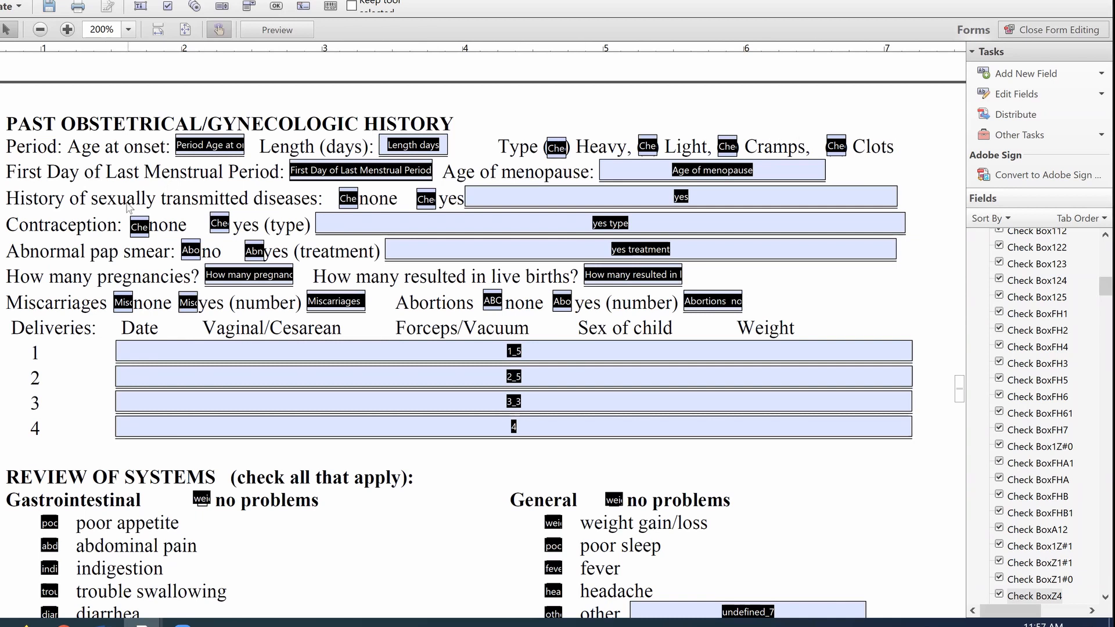
scroll(374, 410, "down", 4)
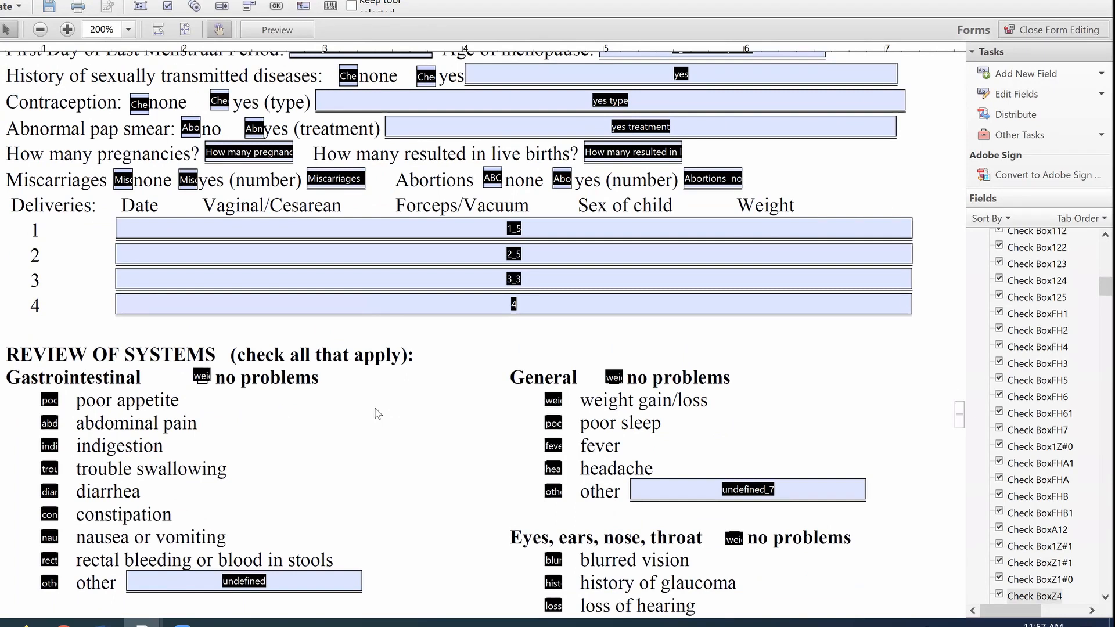
scroll(378, 414, "down", 16)
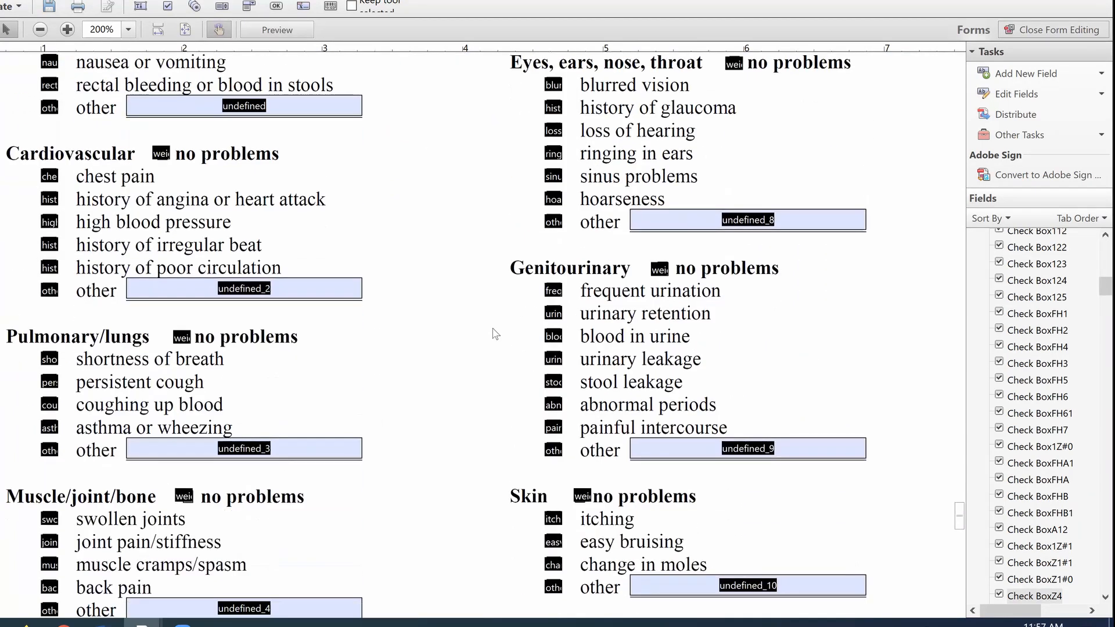
scroll(371, 508, "down", 9)
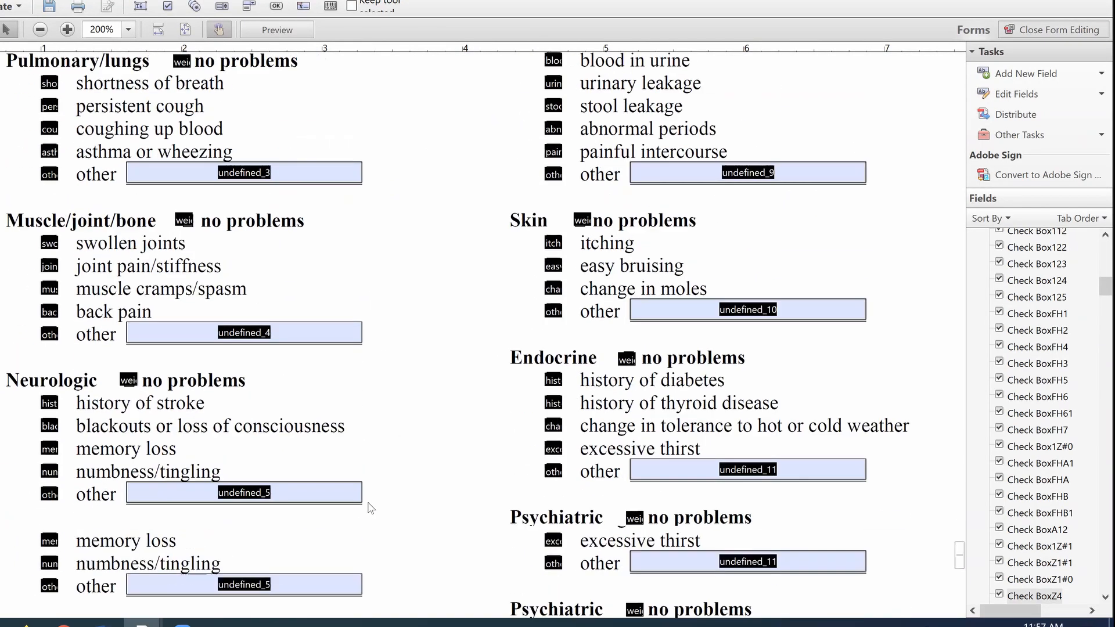
scroll(369, 508, "down", 5)
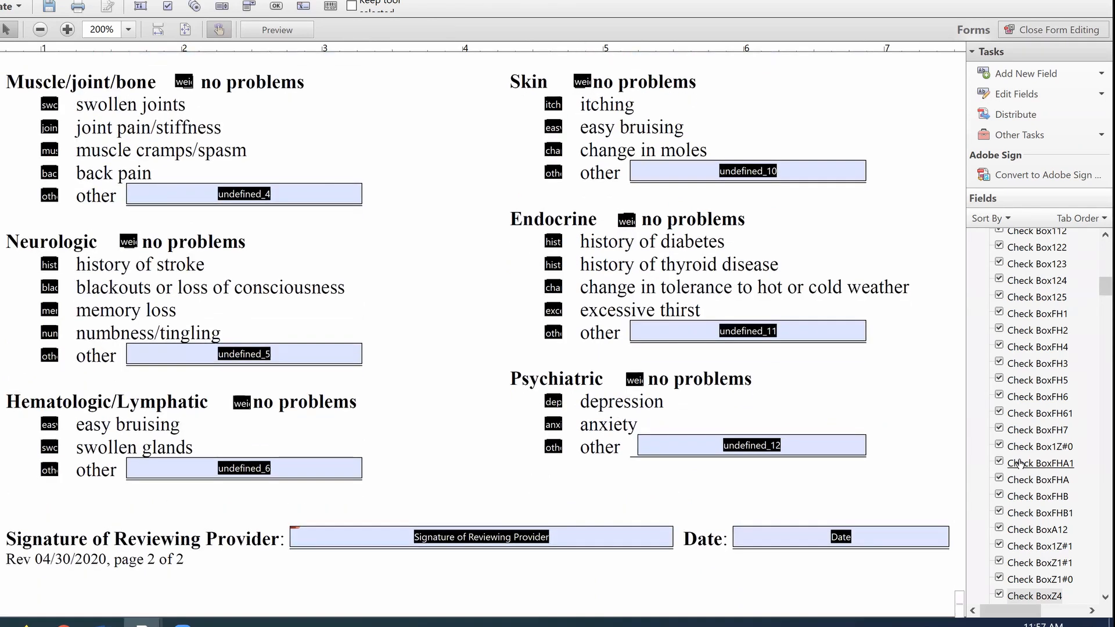
left_click_drag(1103, 288, 1094, 438)
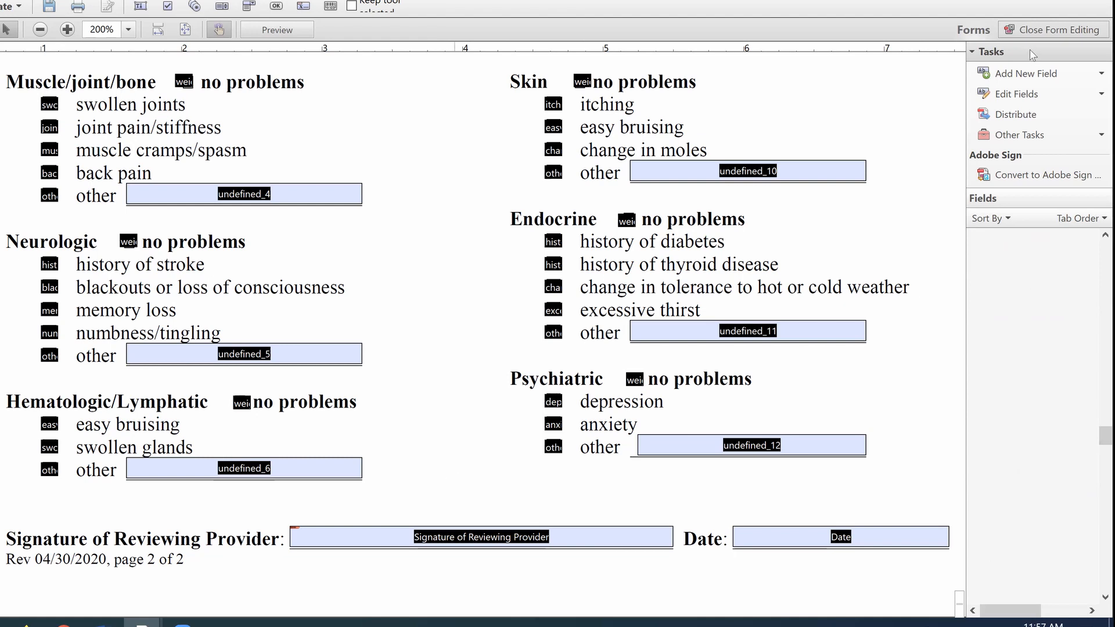
Close form editing and fill in Patient Name with Test, Date of Birth with Name and the referring provider with UHP.
left_click(1037, 30)
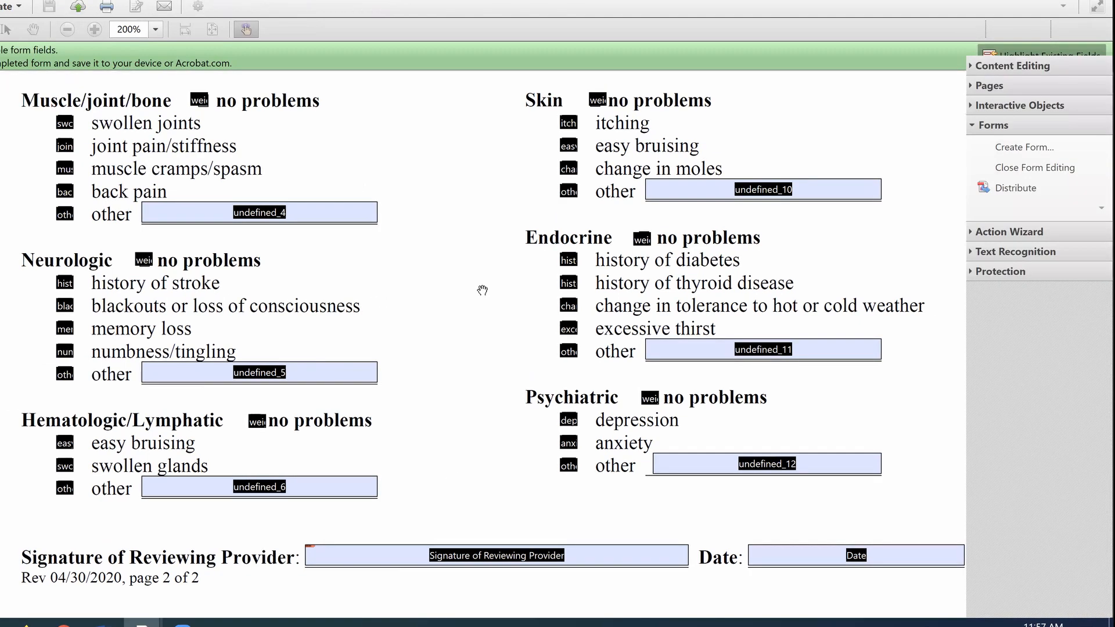
scroll(482, 290, "up", 3)
scroll(482, 291, "up", 15)
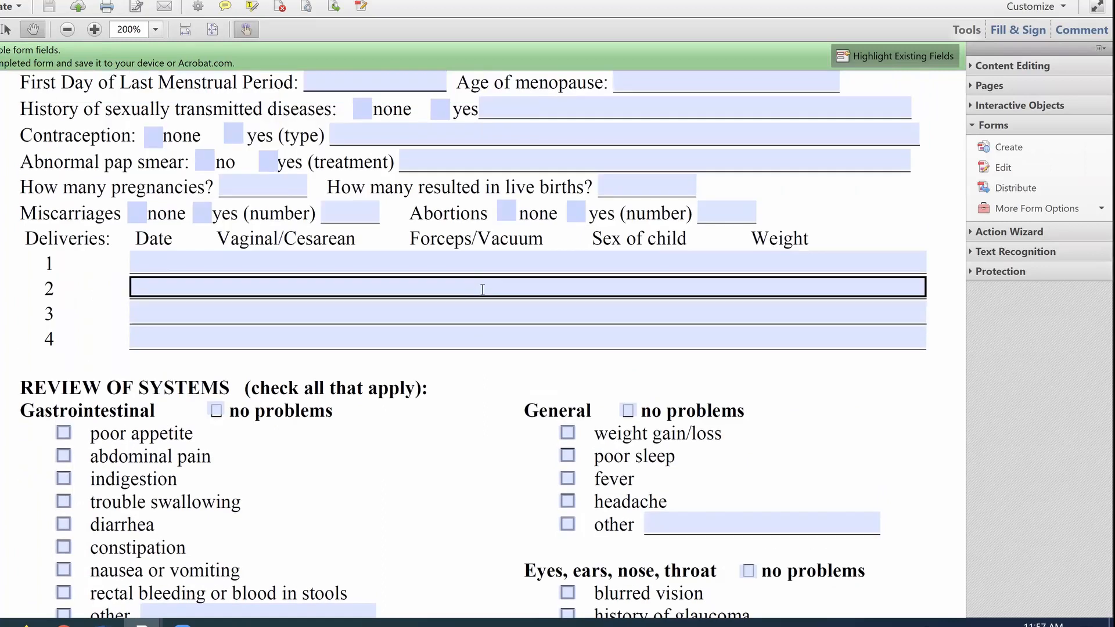
scroll(482, 290, "up", 15)
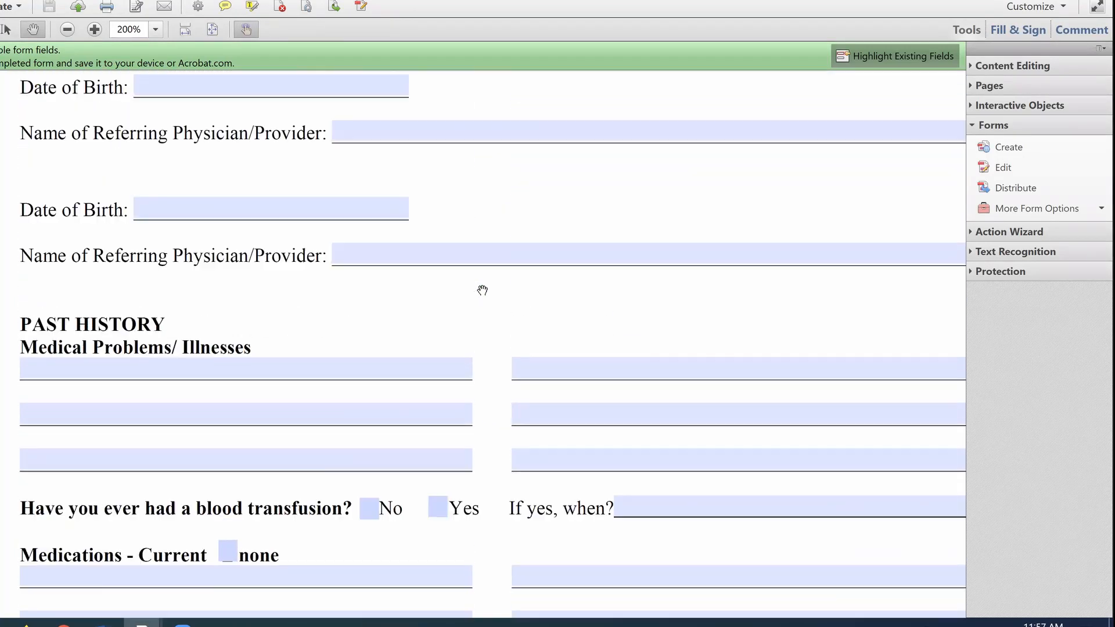
left_click(263, 176)
type("Test")
left_click(263, 230)
type("Name")
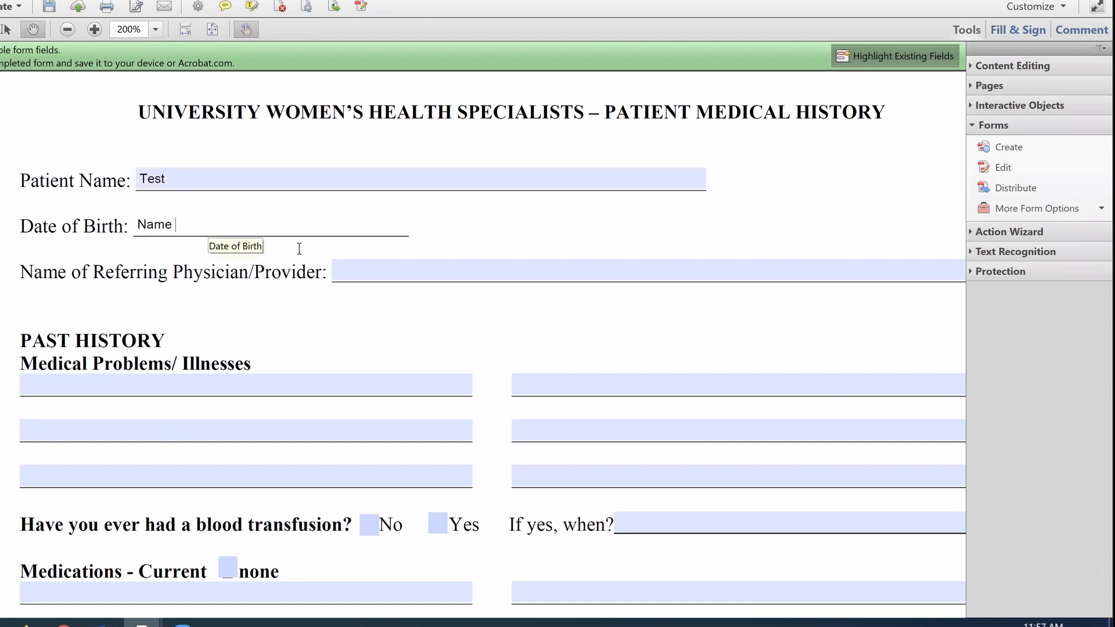
left_click(361, 270)
type("UHA")
Enter Here on the first Medical Problems/Illnesses line.
left_click(354, 387)
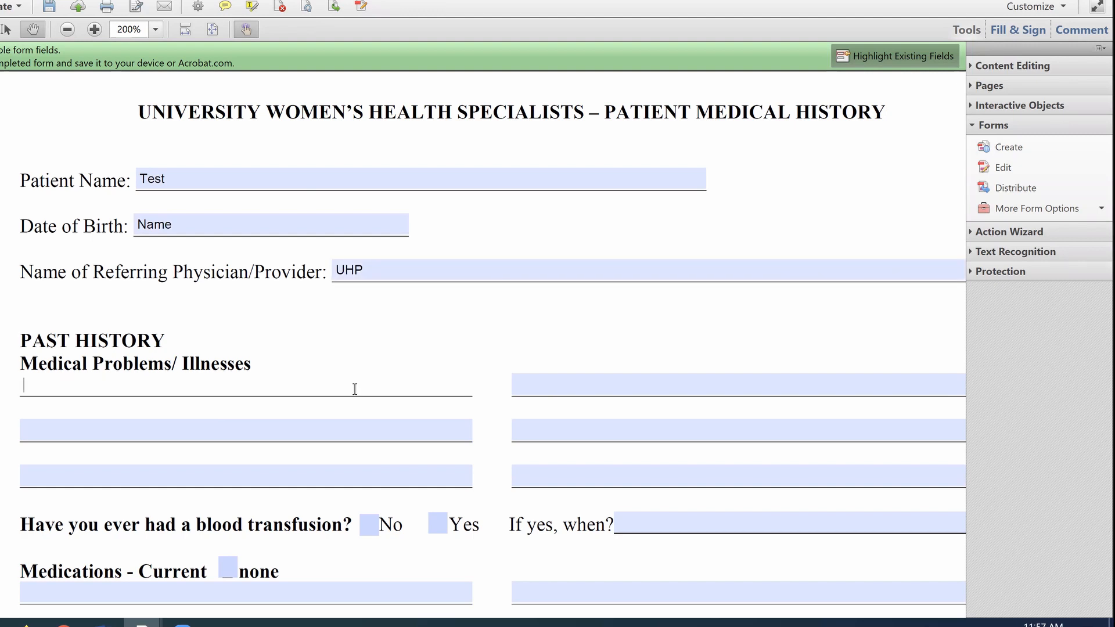
type("Y")
key("BackSpace")
type("Here")
Step through the fields from Medical Problems to Medications to check the tab order.
key("Tab")
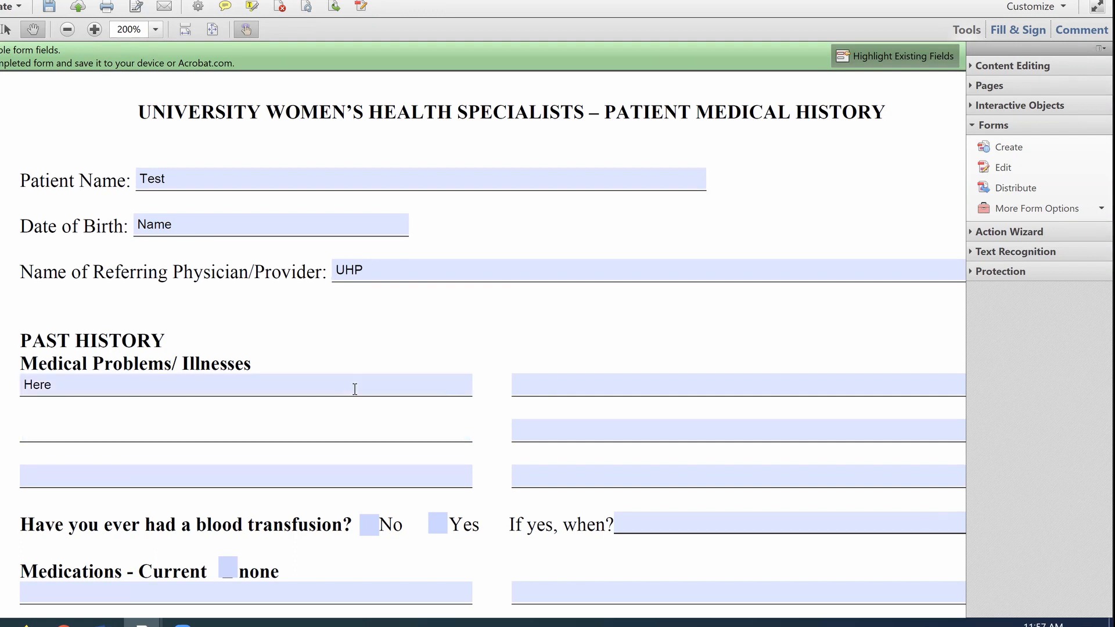
key("Tab")
key("Tab")
key("Tab")
key("Tab")
key("Tab")
key("Tab")
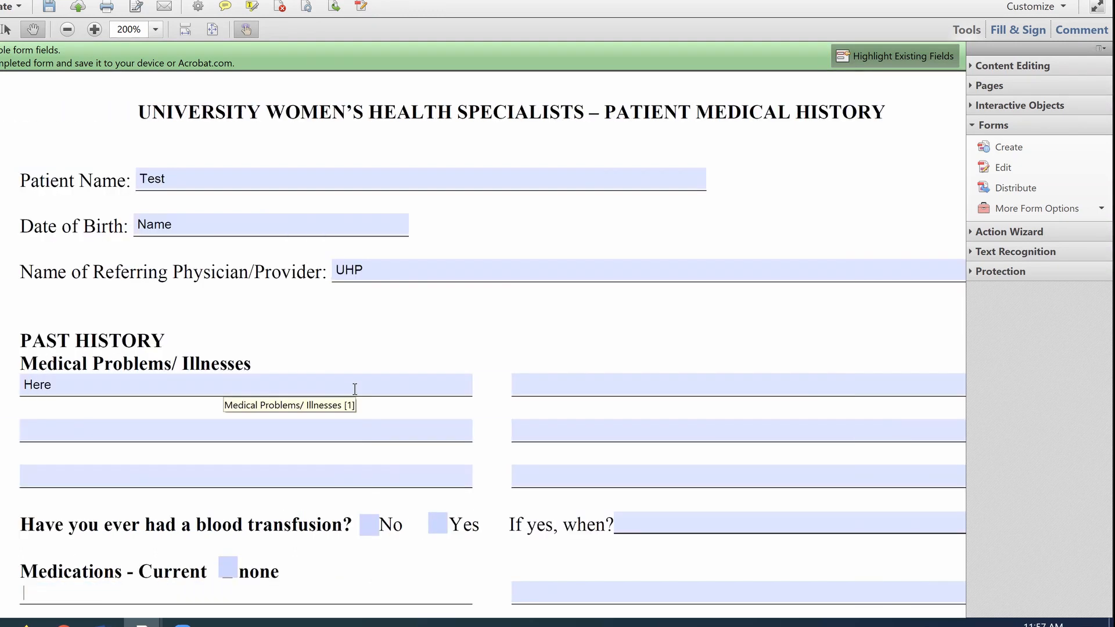
key("Tab")
key("Tab")
key("Tab")
key("Tab")
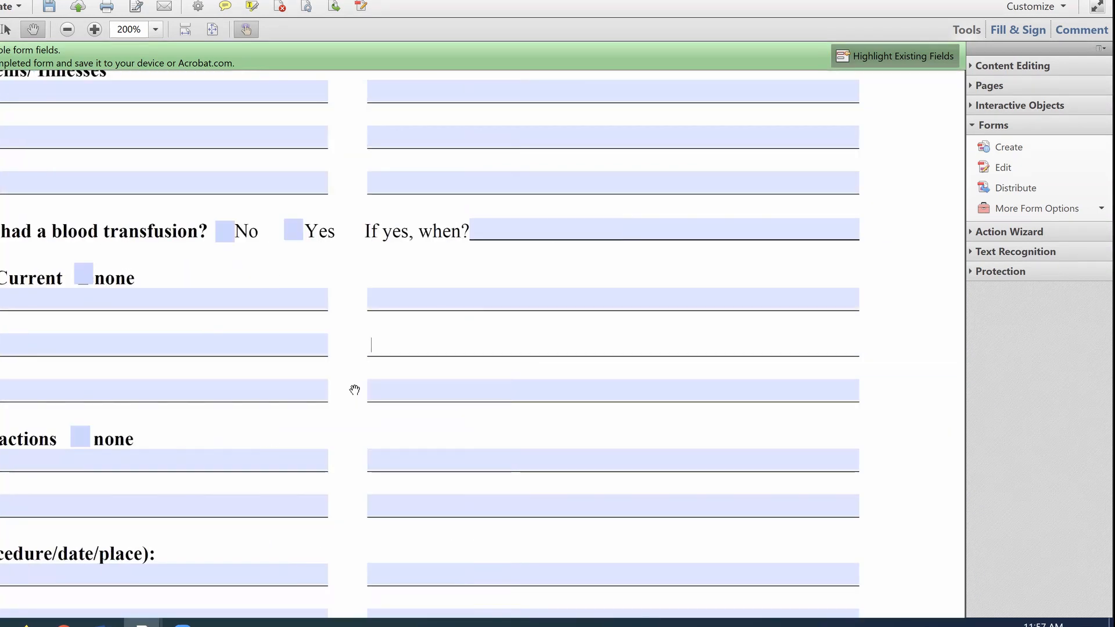
left_click_drag(287, 435, 499, 437)
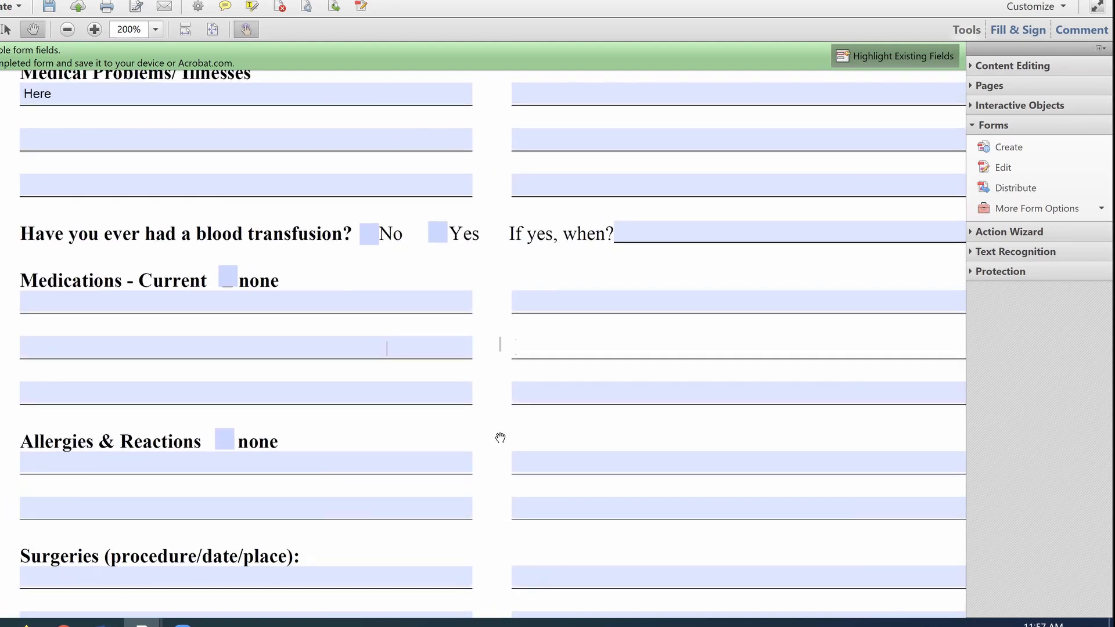
Tick both the No and Yes check boxes for Gardasil, Influenza and Varicella in the Vaccine section.
scroll(500, 438, "down", 3)
scroll(500, 438, "down", 6)
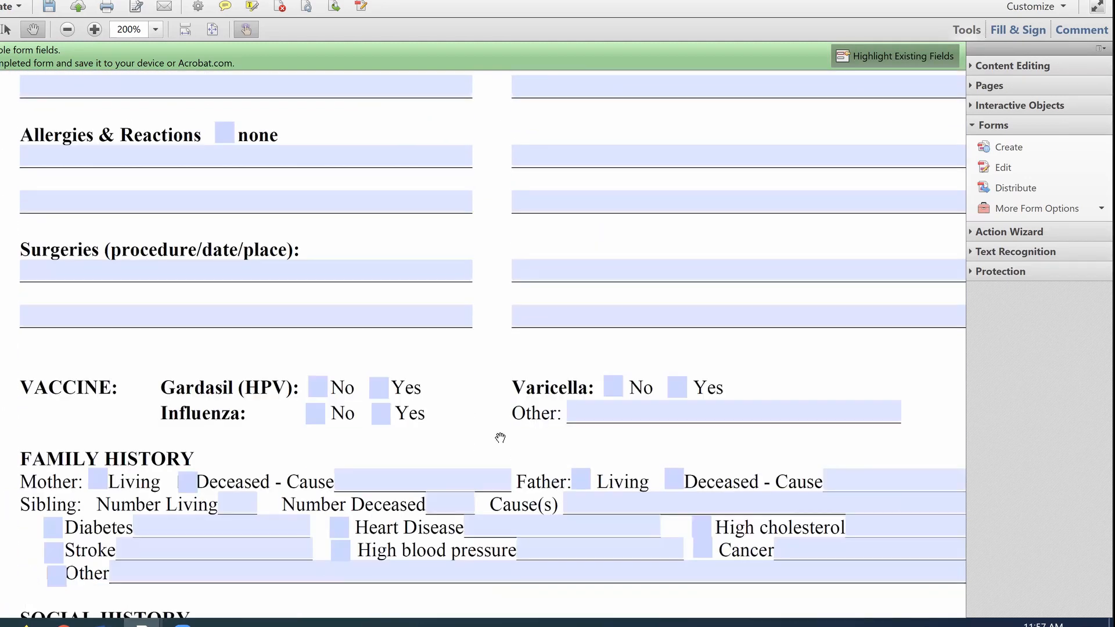
left_click(318, 279)
left_click(315, 306)
left_click(379, 309)
left_click(378, 284)
left_click(443, 302)
left_click(611, 280)
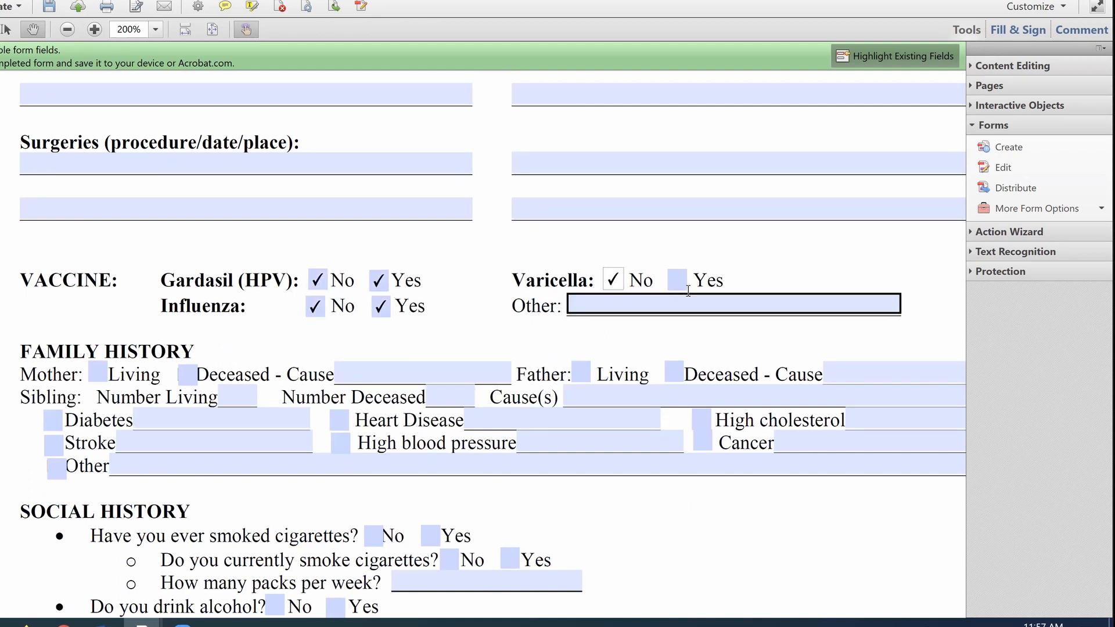
left_click(683, 280)
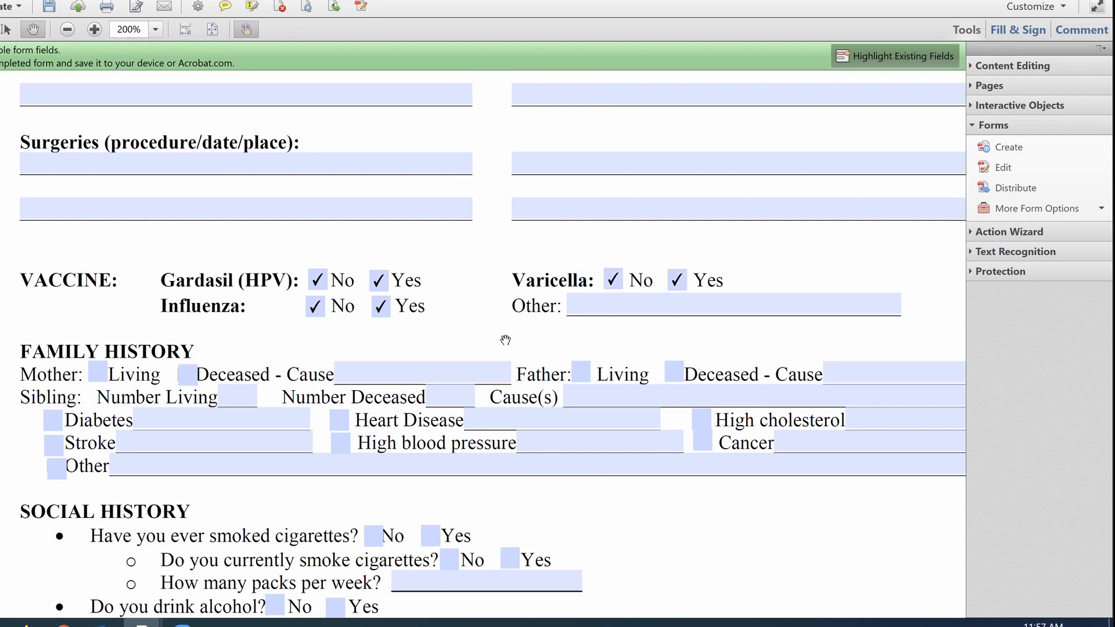
Test the M and S marital status check boxes by ticking and clearing each one.
scroll(505, 338, "down", 5)
scroll(505, 340, "down", 2)
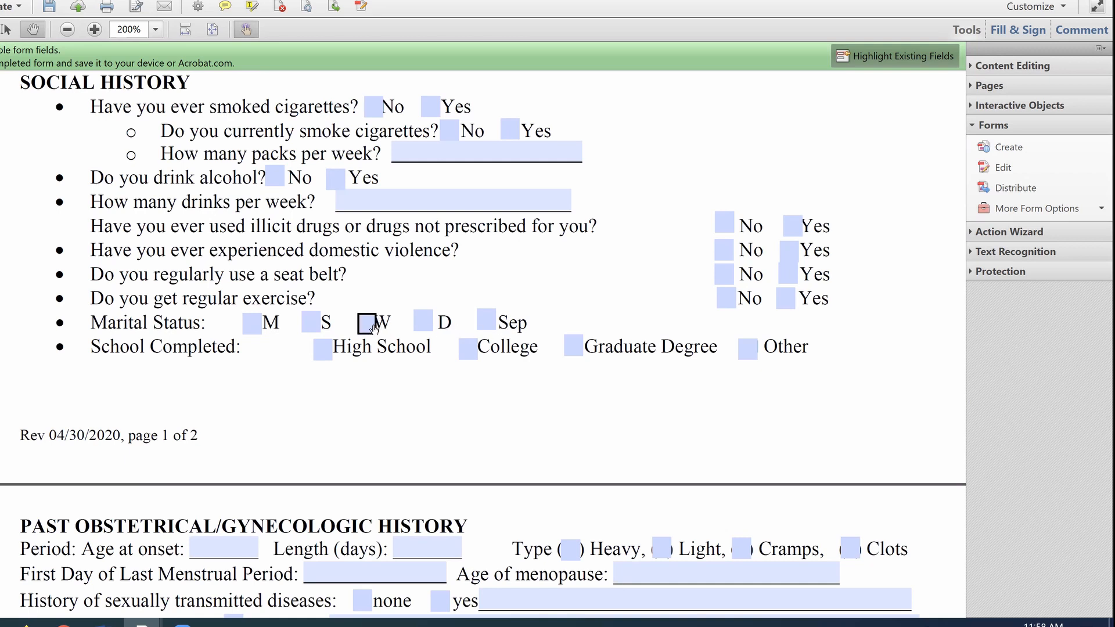
left_click(253, 325)
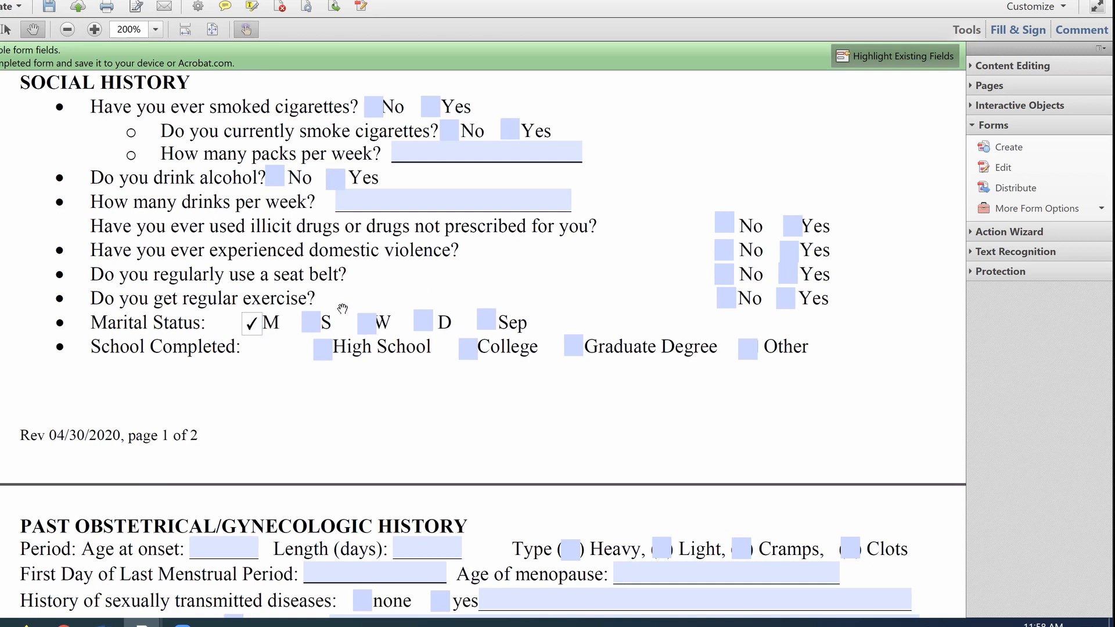
left_click(311, 322)
left_click(253, 325)
left_click(311, 322)
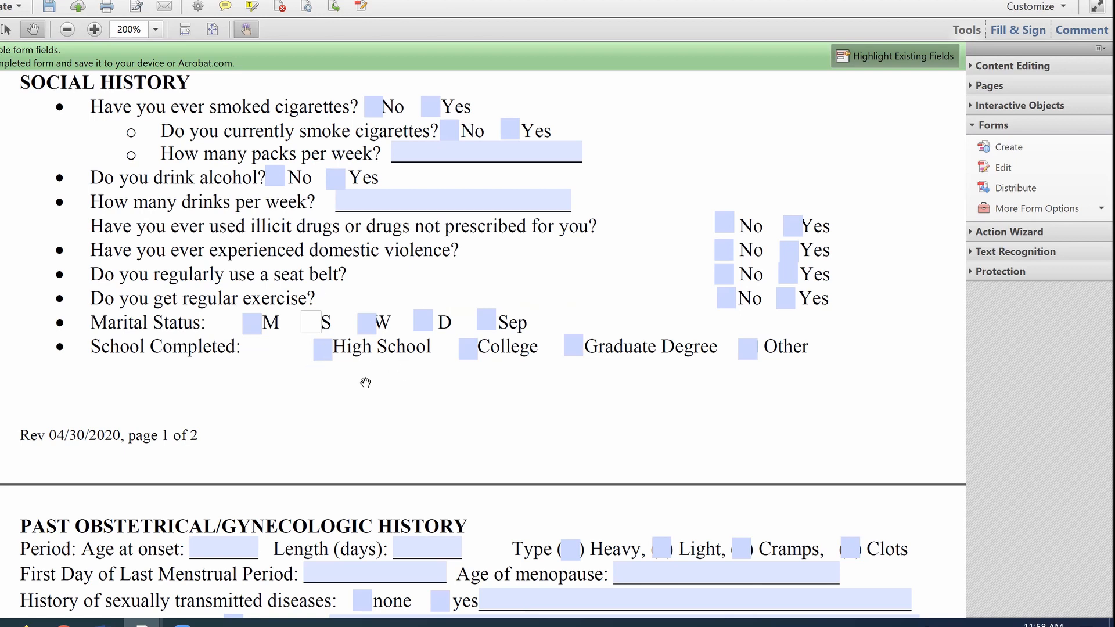
scroll(365, 383, "down", 1)
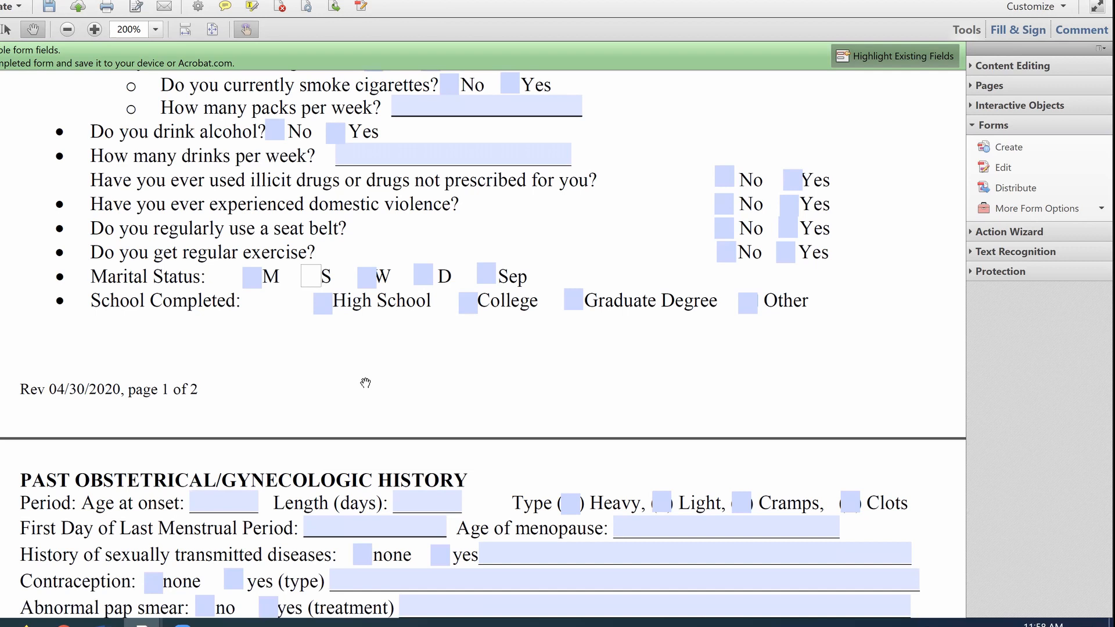
scroll(365, 383, "down", 1)
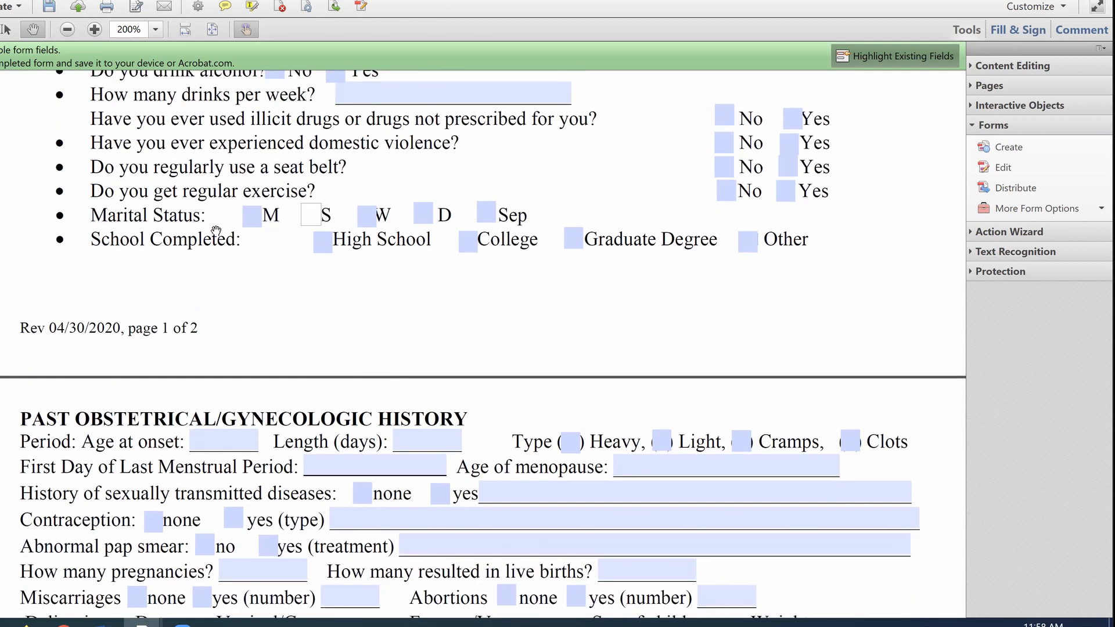
scroll(285, 313, "up", 1)
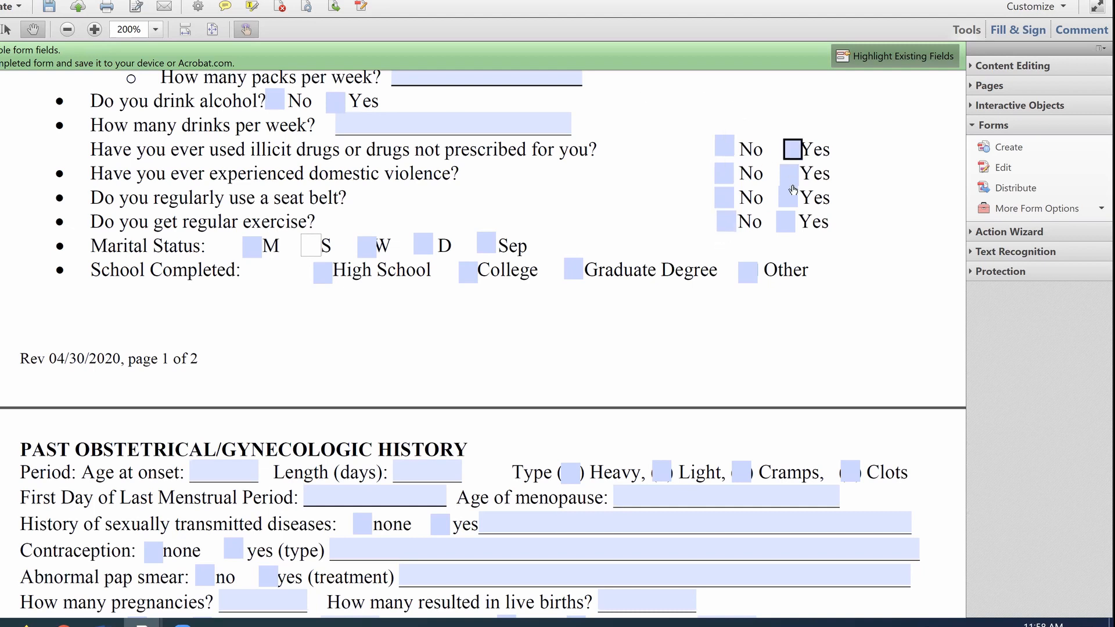
scroll(637, 387, "down", 3)
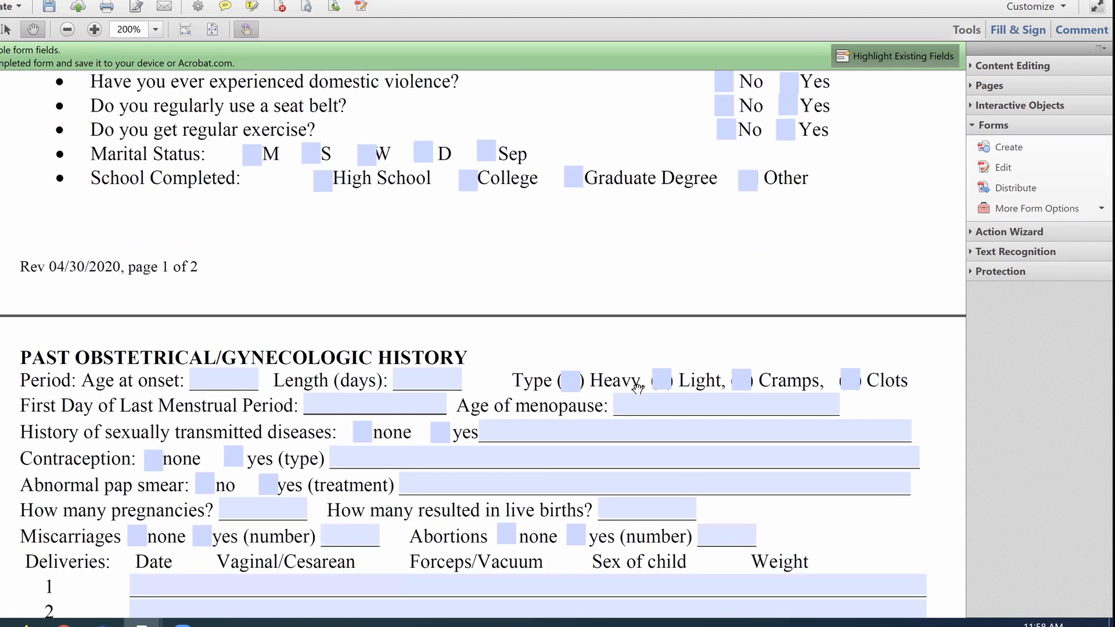
Look through the obstetrical/gynecologic history and Review of Systems sections down to the signature line, checking their fields.
scroll(638, 387, "down", 1)
scroll(637, 389, "down", 1)
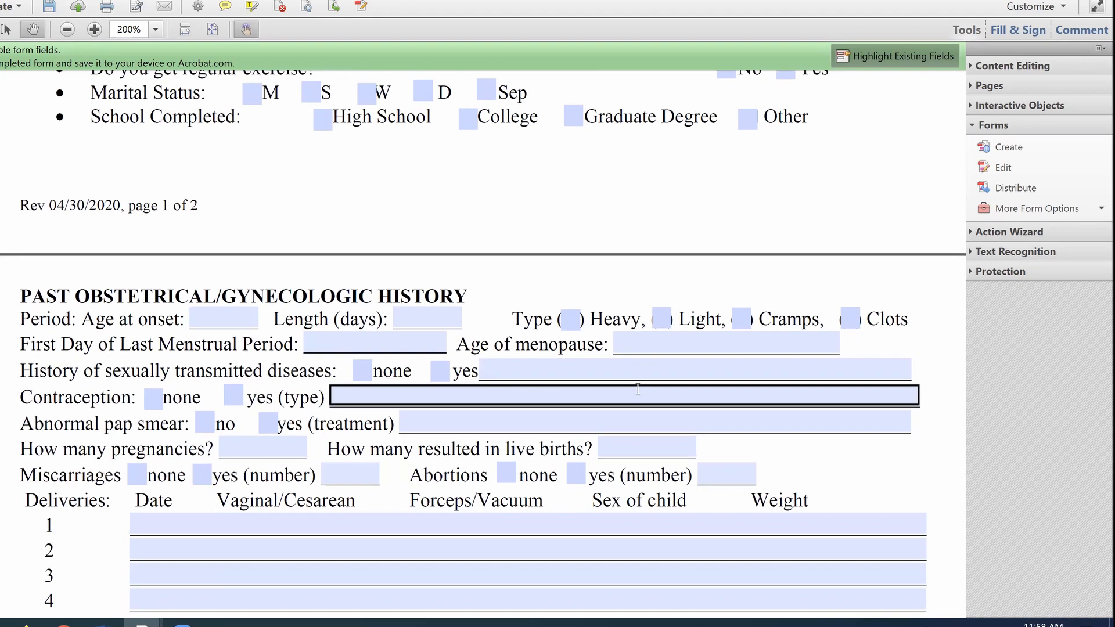
scroll(637, 389, "down", 4)
scroll(638, 388, "down", 3)
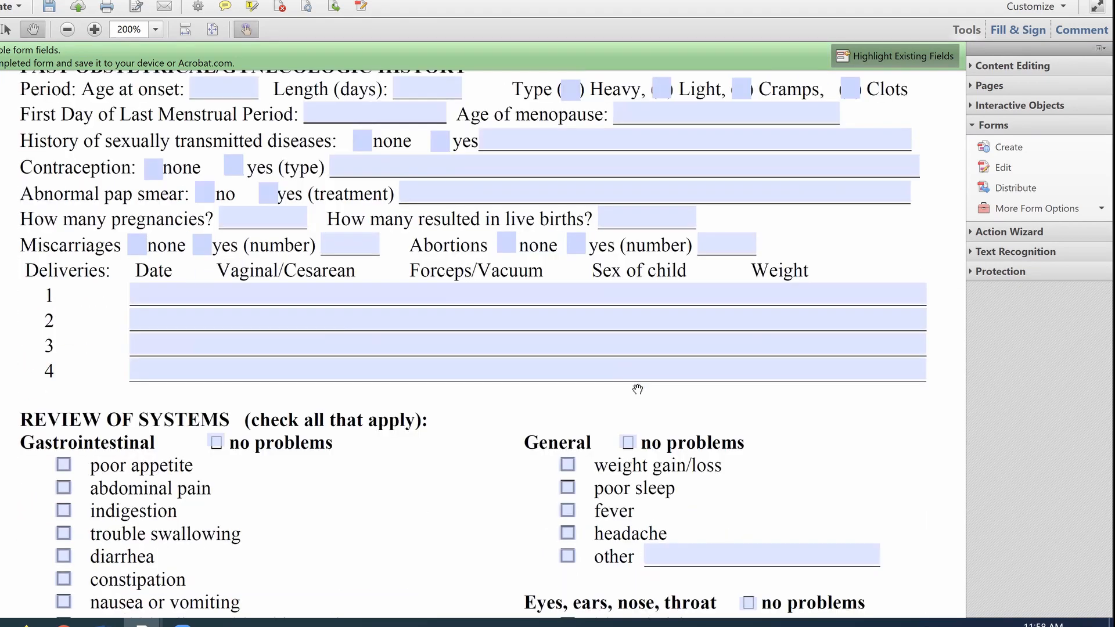
scroll(638, 389, "down", 20)
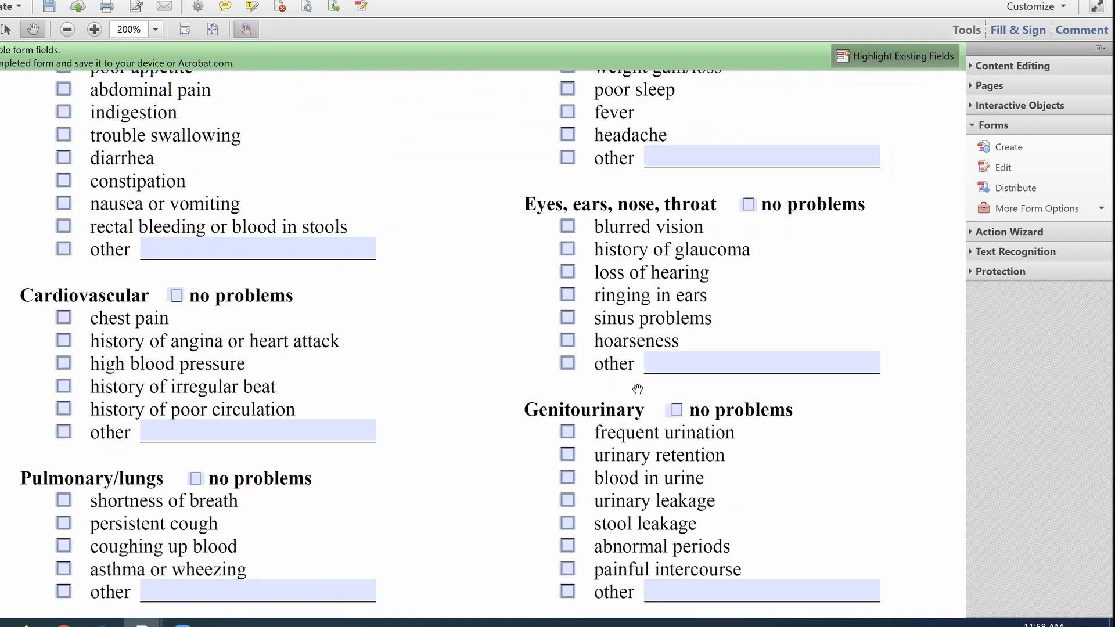
scroll(637, 388, "down", 1)
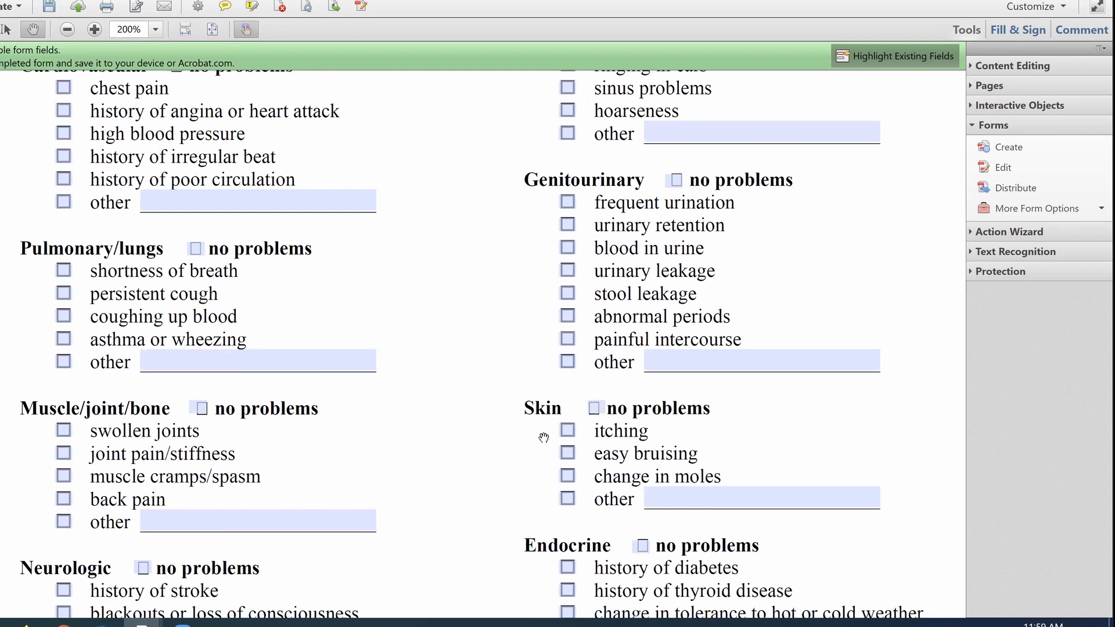
scroll(547, 438, "down", 1)
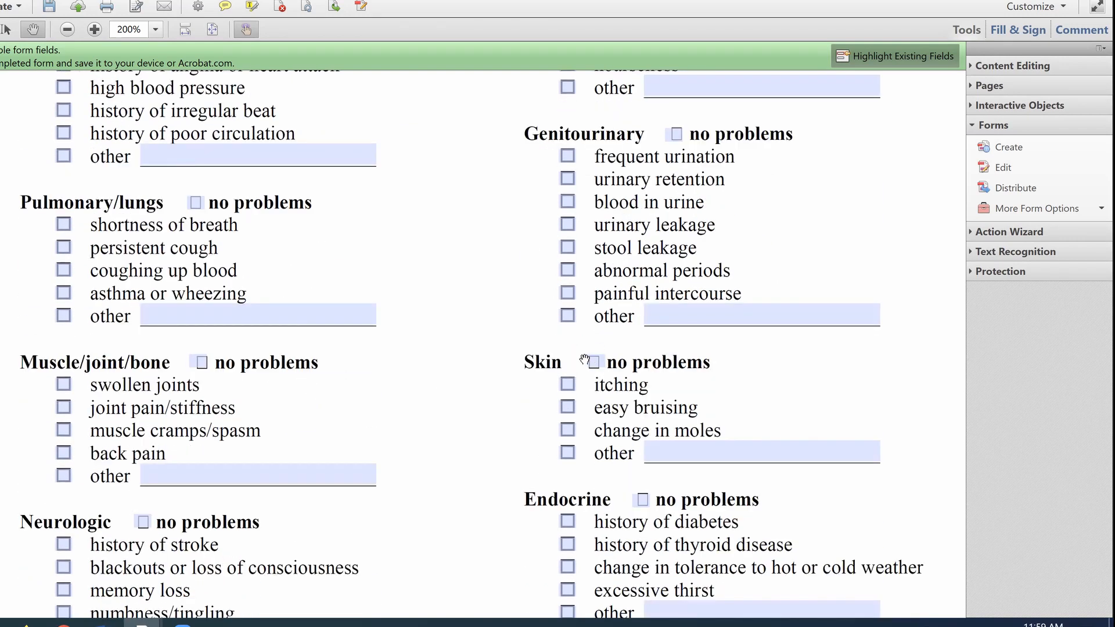
scroll(562, 434, "down", 4)
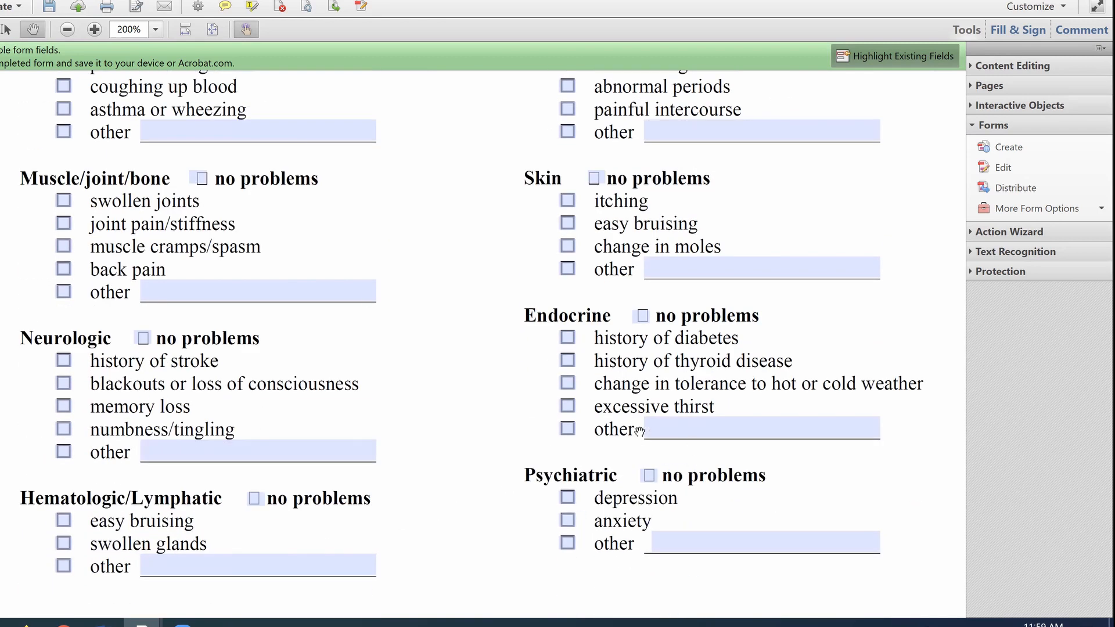
scroll(447, 436, "down", 2)
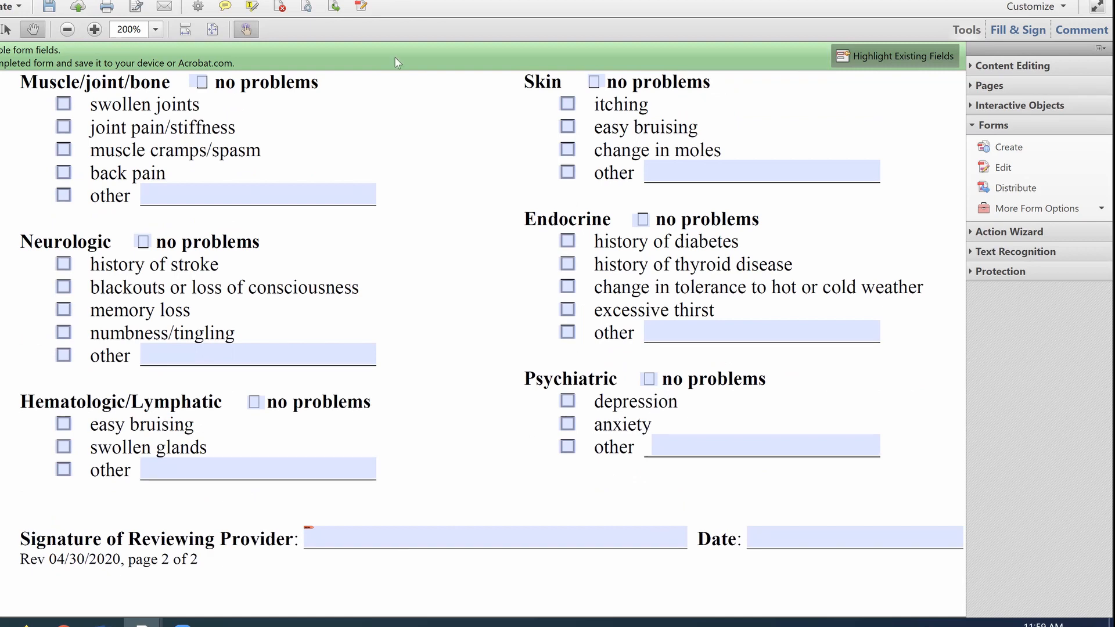
scroll(448, 196, "up", 15)
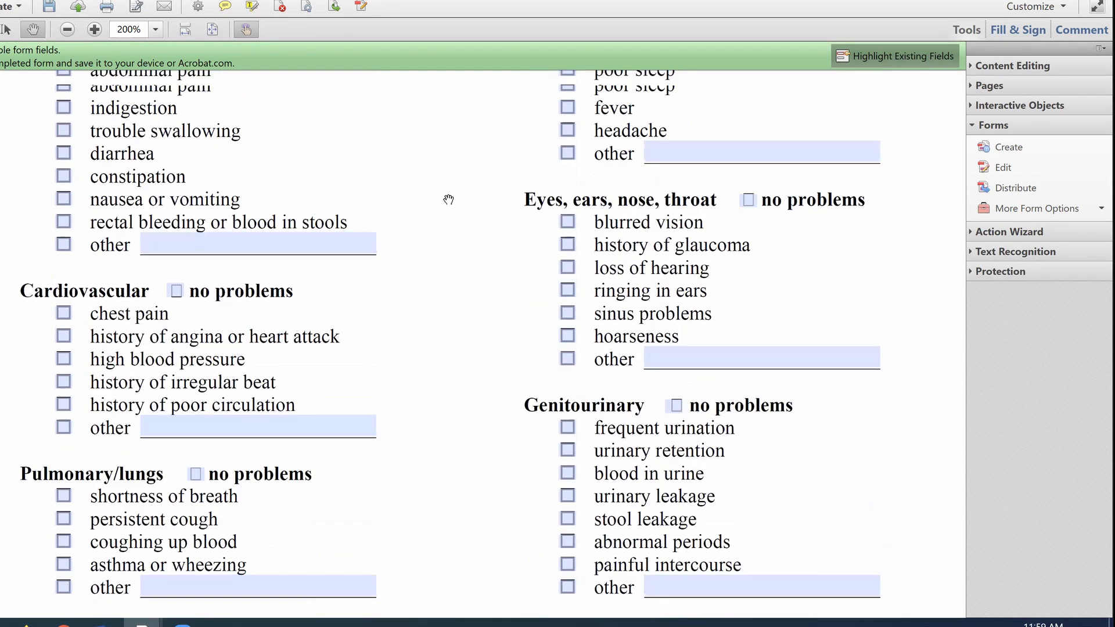
scroll(448, 197, "up", 18)
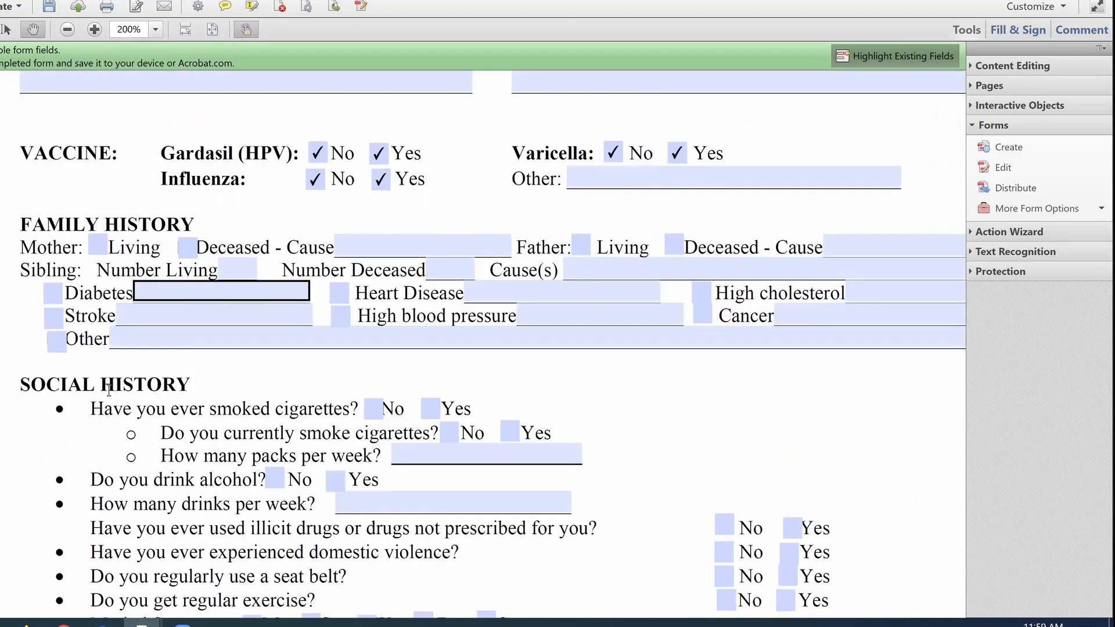
Switch to the open UHP URO UDI FORM 9.11.2020.pdf questionnaire and enlarge it.
mouse_move(142, 623)
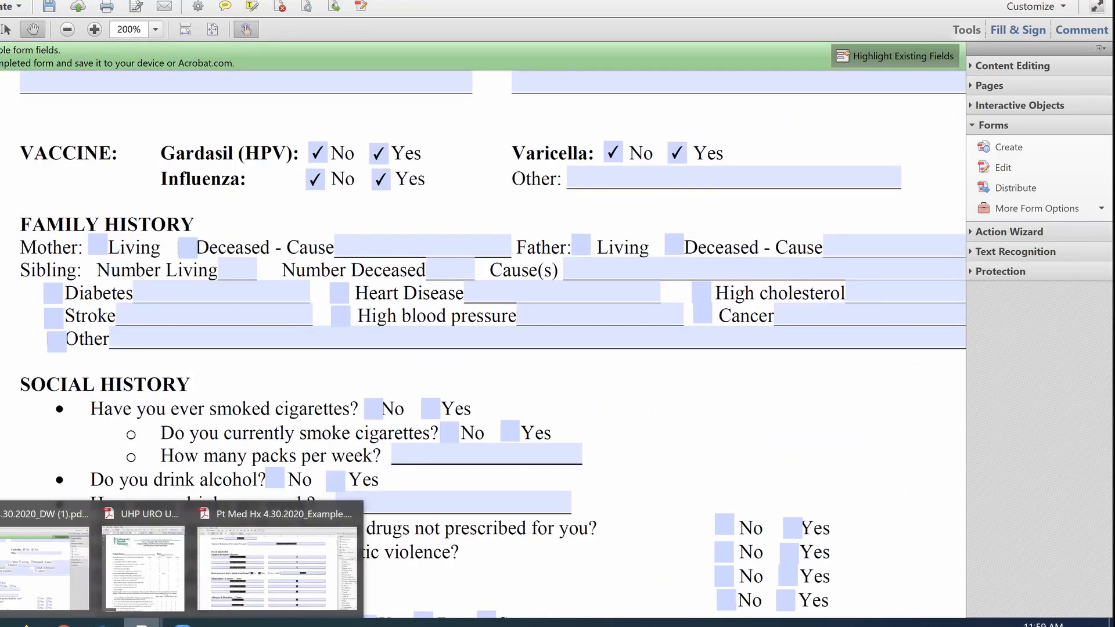
left_click(145, 585)
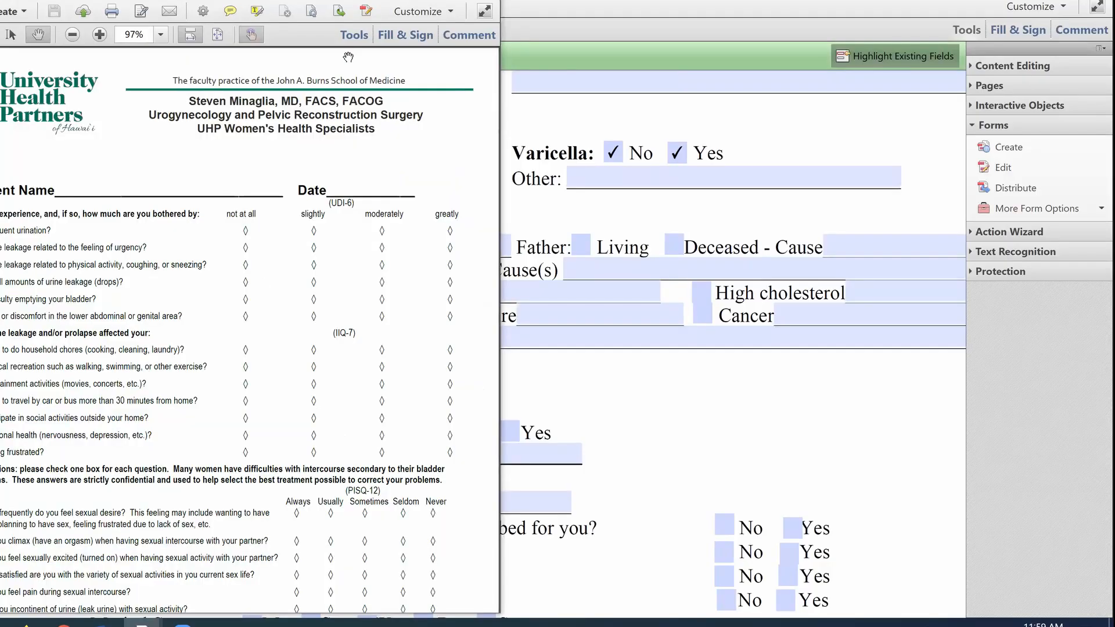
key("ctrl+equal")
key("ctrl+equal")
key("ctrl+equal")
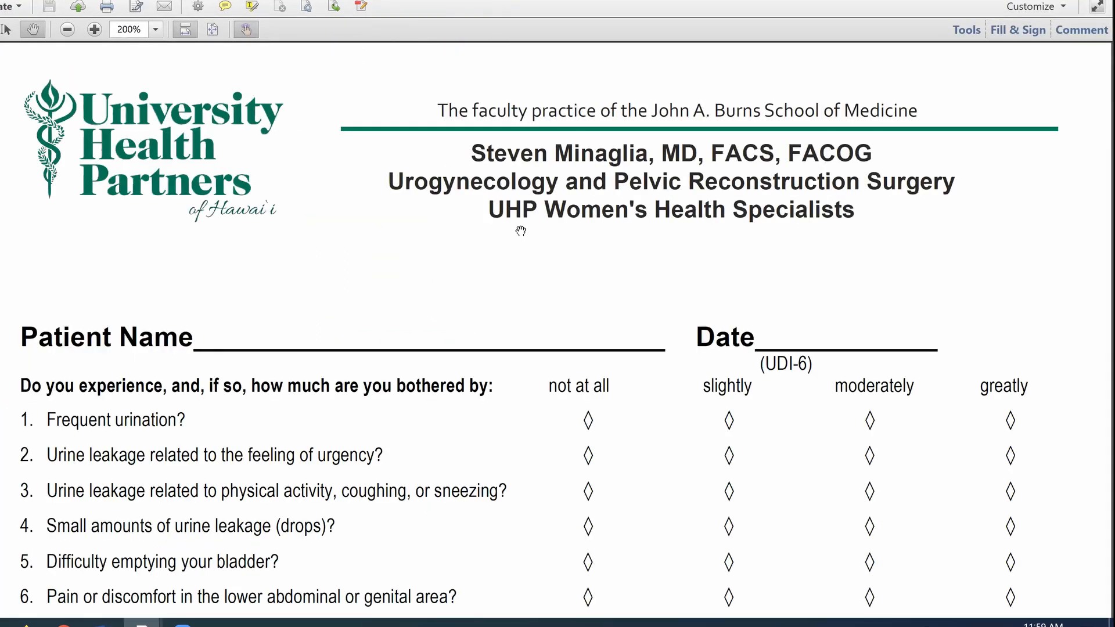
scroll(520, 231, "down", 3)
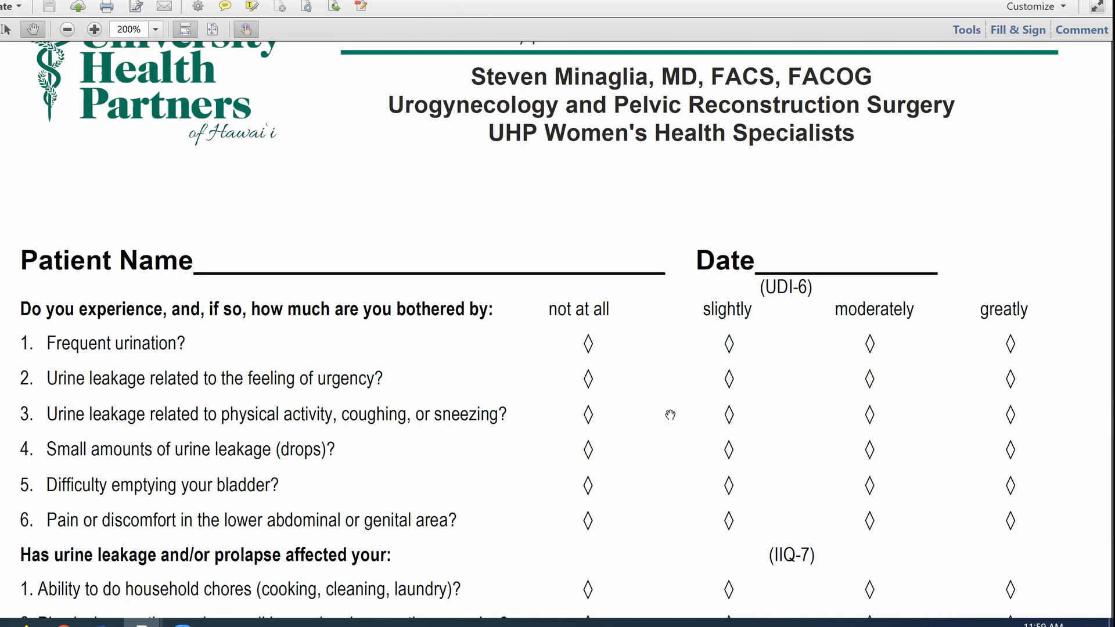
Start form editing on the UDI questionnaire and let Acrobat detect its form fields automatically.
left_click(965, 29)
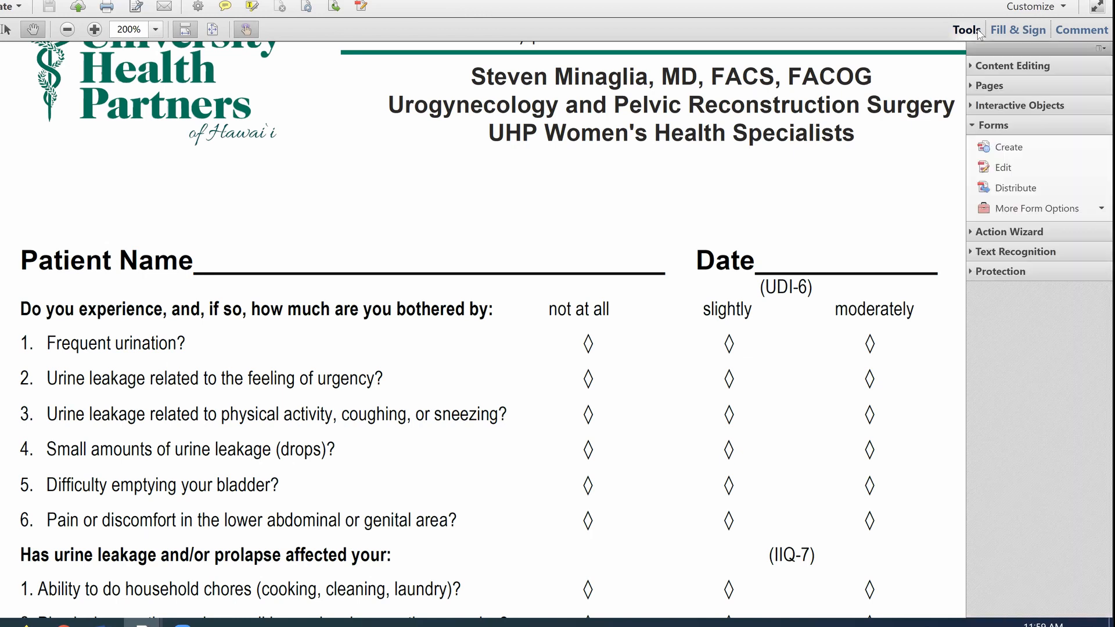
left_click(1012, 175)
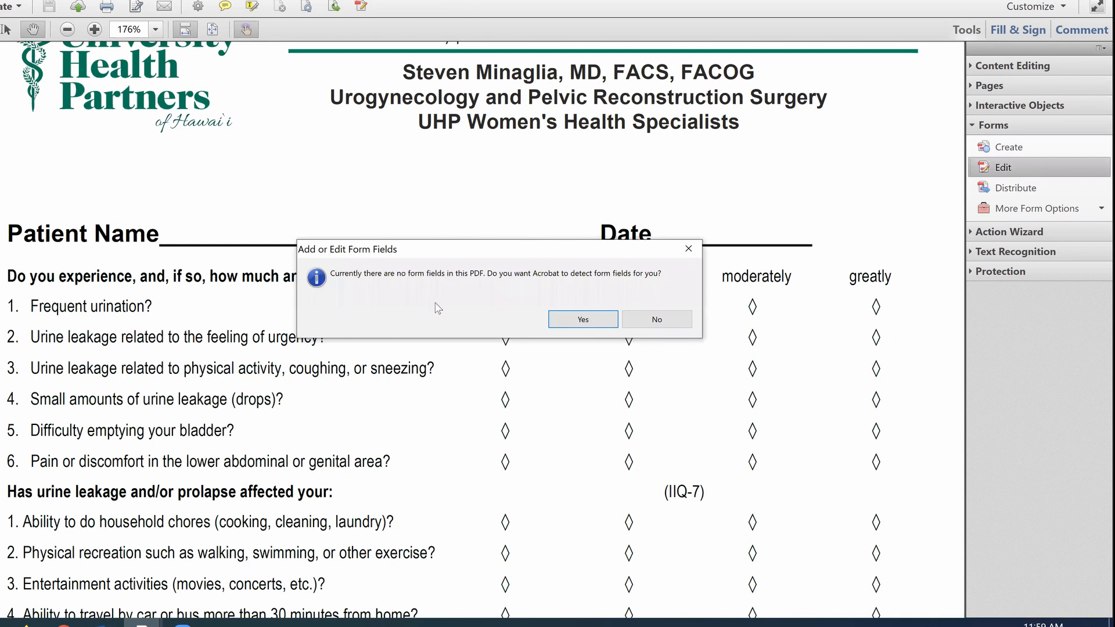
left_click(592, 327)
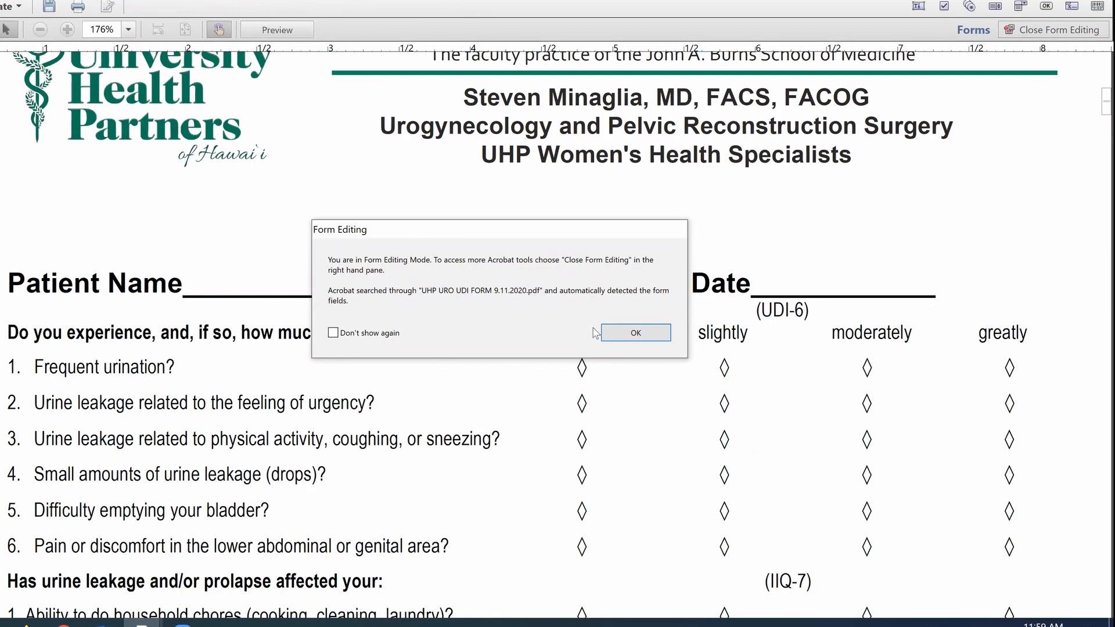
left_click(632, 332)
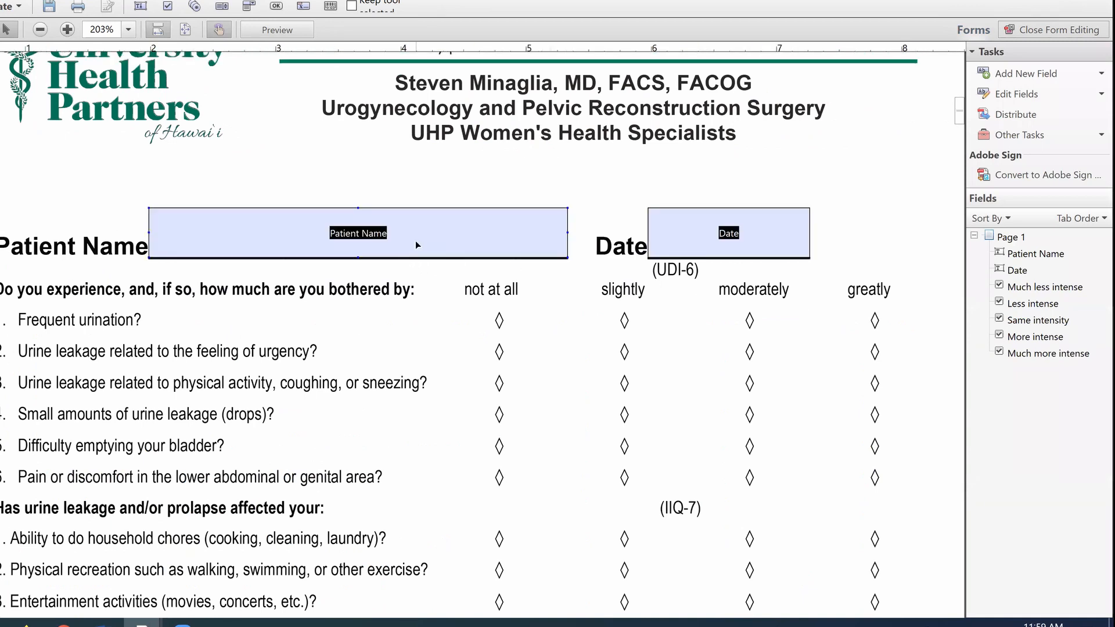
Review the appearance properties of the Patient Name and Date text fields.
right_click(416, 244)
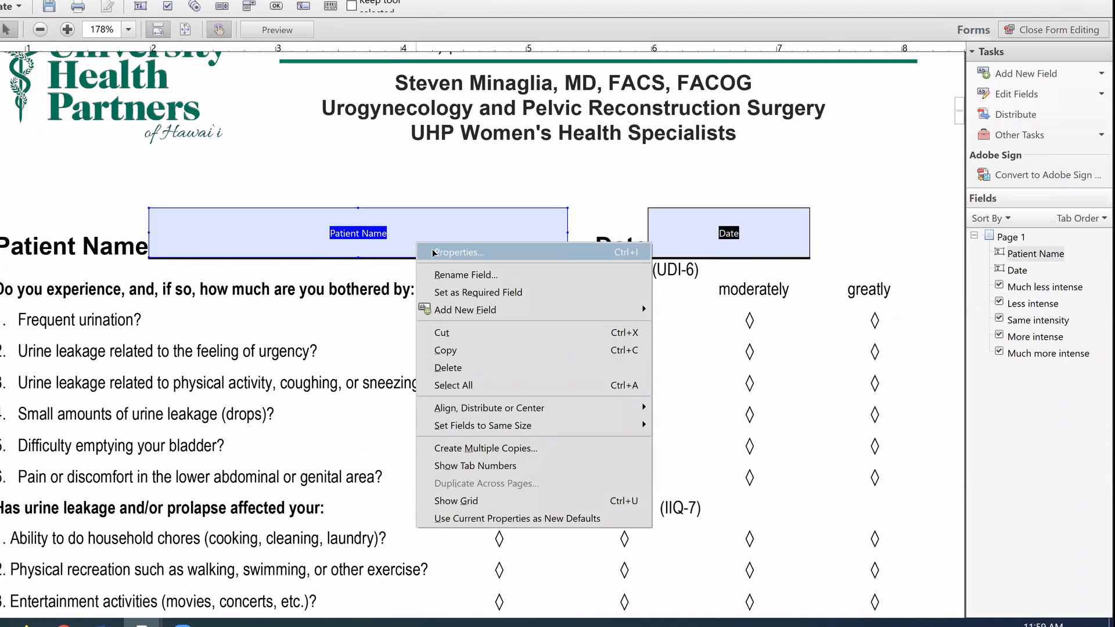
left_click(434, 253)
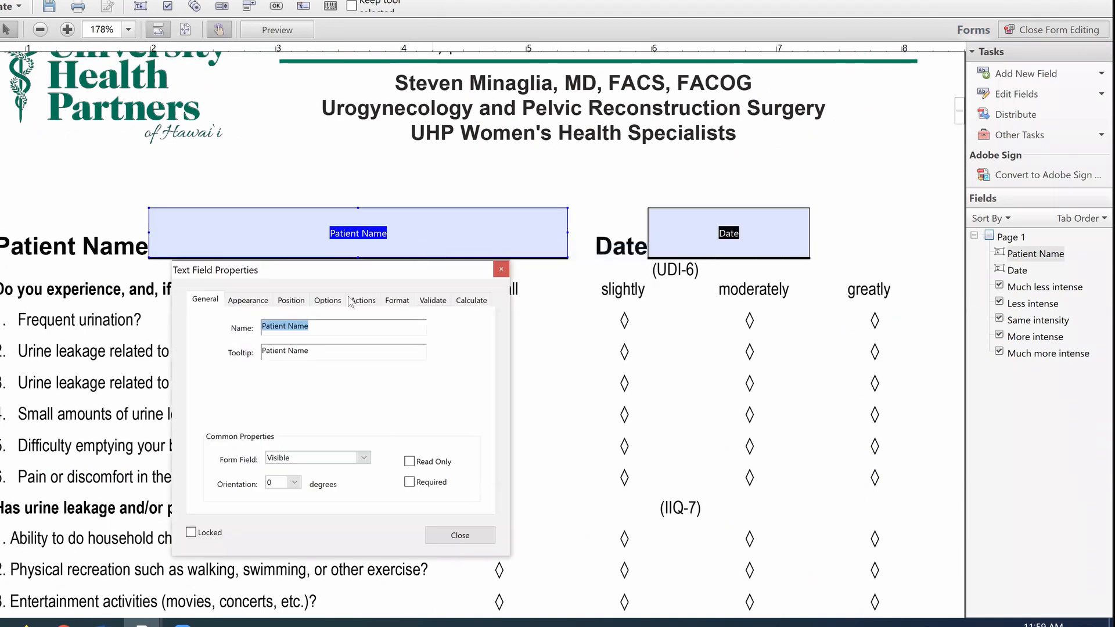
left_click(248, 300)
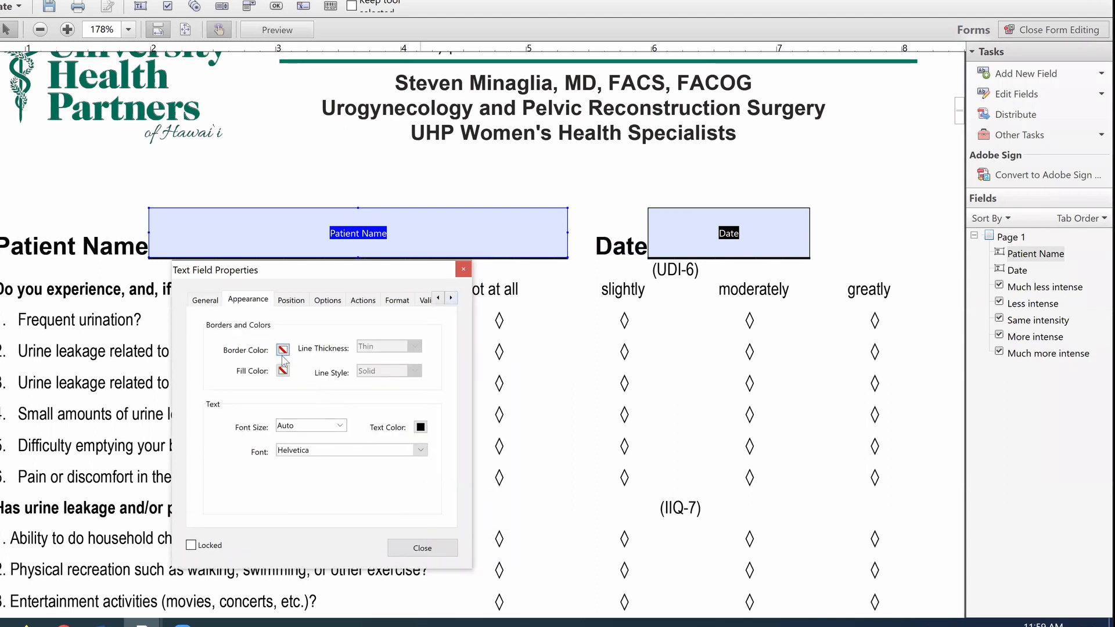
left_click(425, 552)
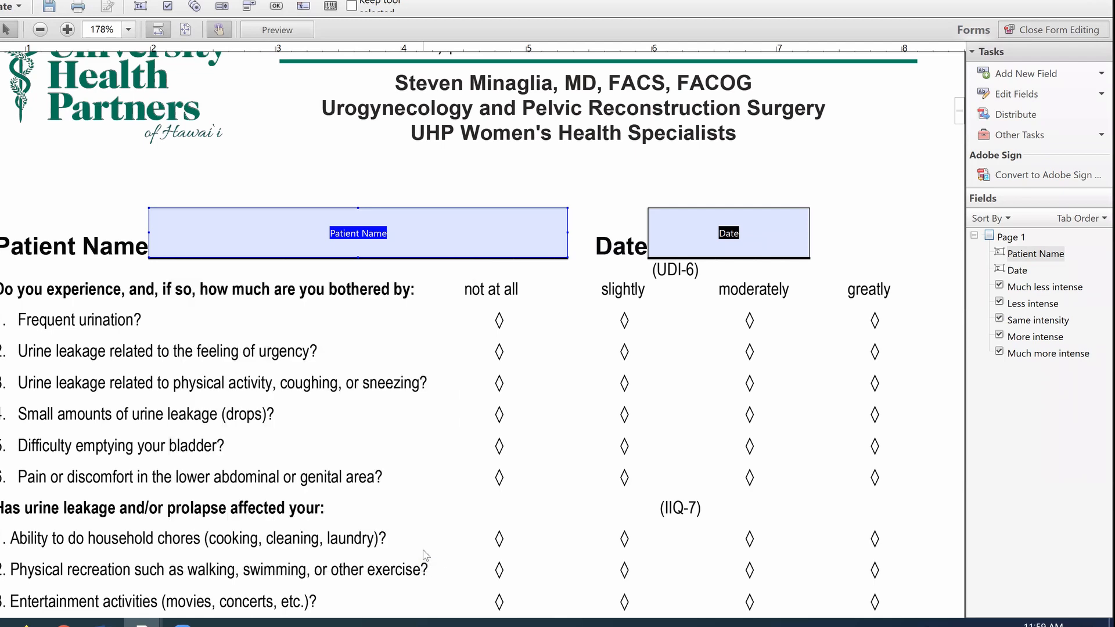
right_click(785, 213)
left_click(794, 221)
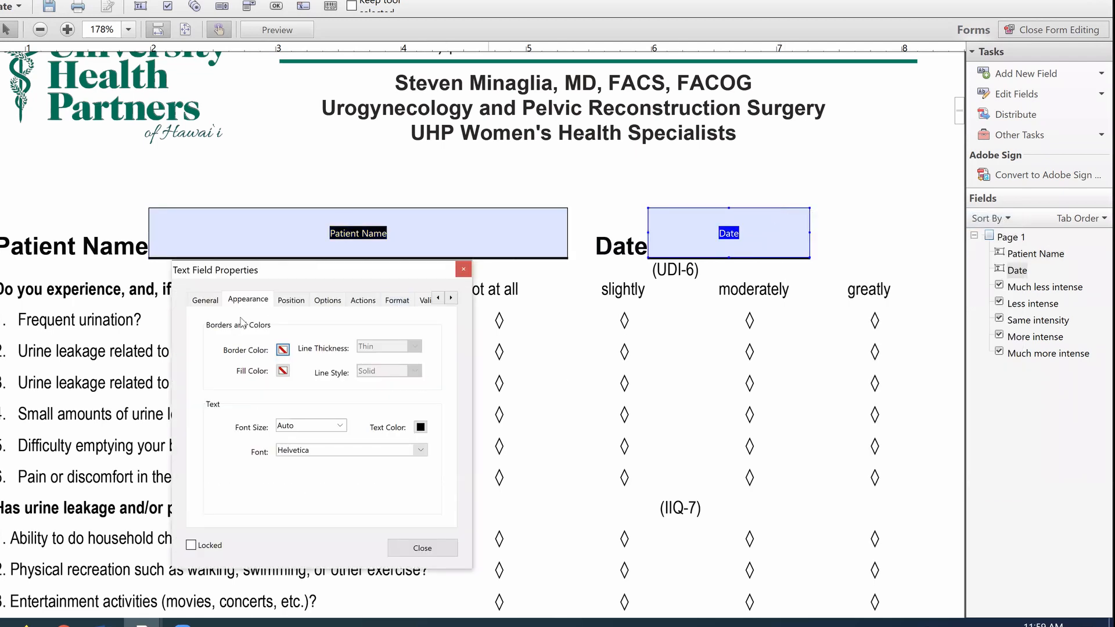
left_click(426, 553)
left_click(513, 480)
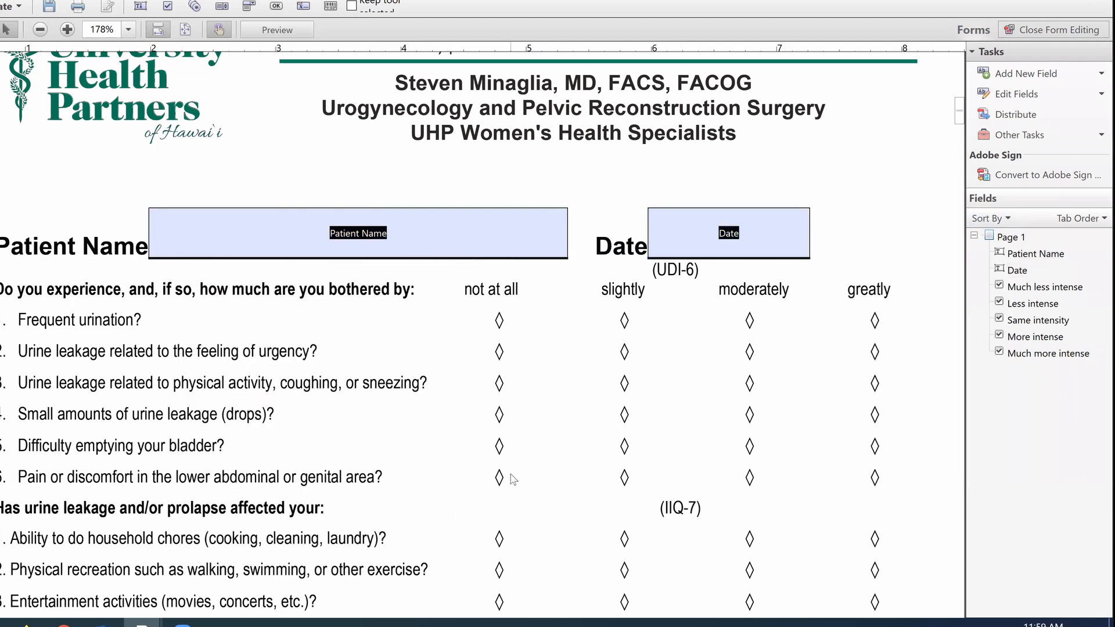
Add a check box field over the "not at all" diamond for question 1, Frequent urination.
scroll(513, 480, "down", 5)
scroll(514, 480, "down", 12)
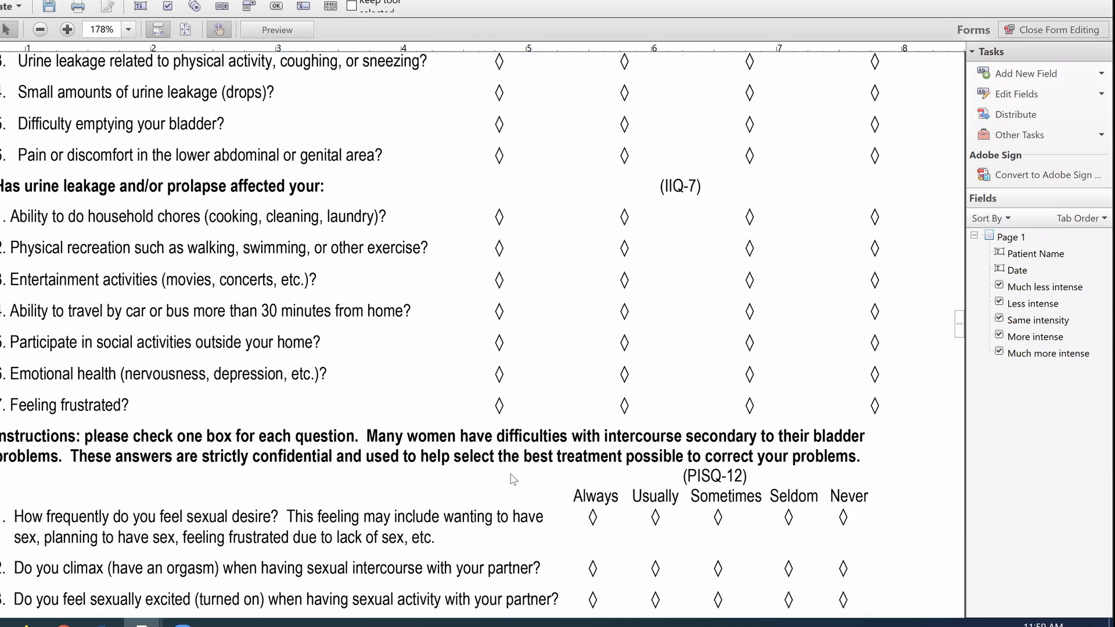
scroll(513, 480, "down", 3)
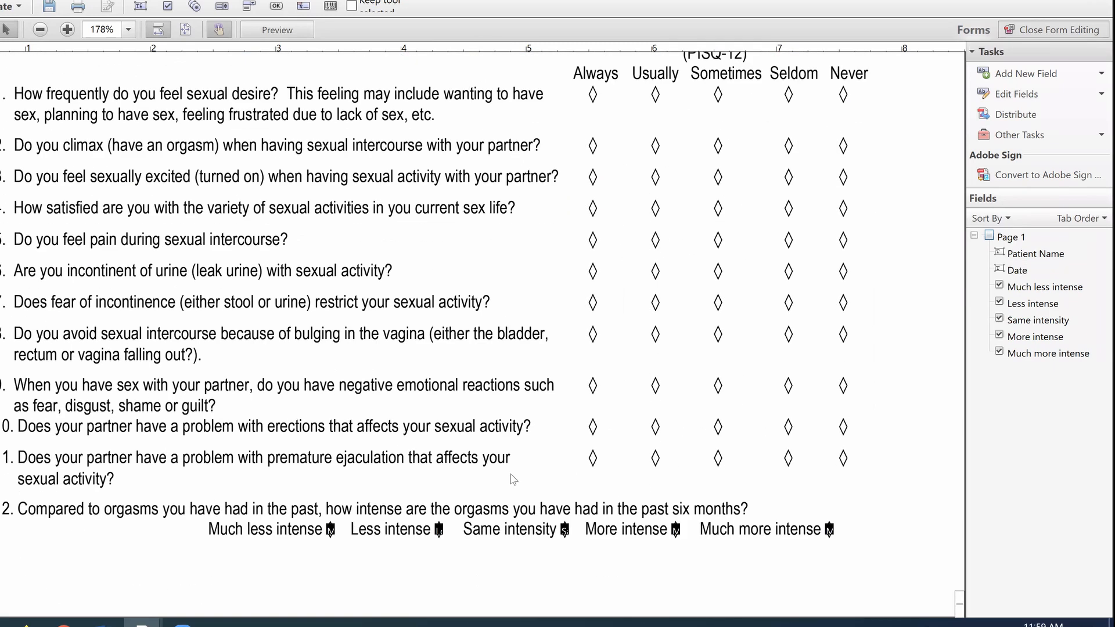
scroll(513, 480, "up", 20)
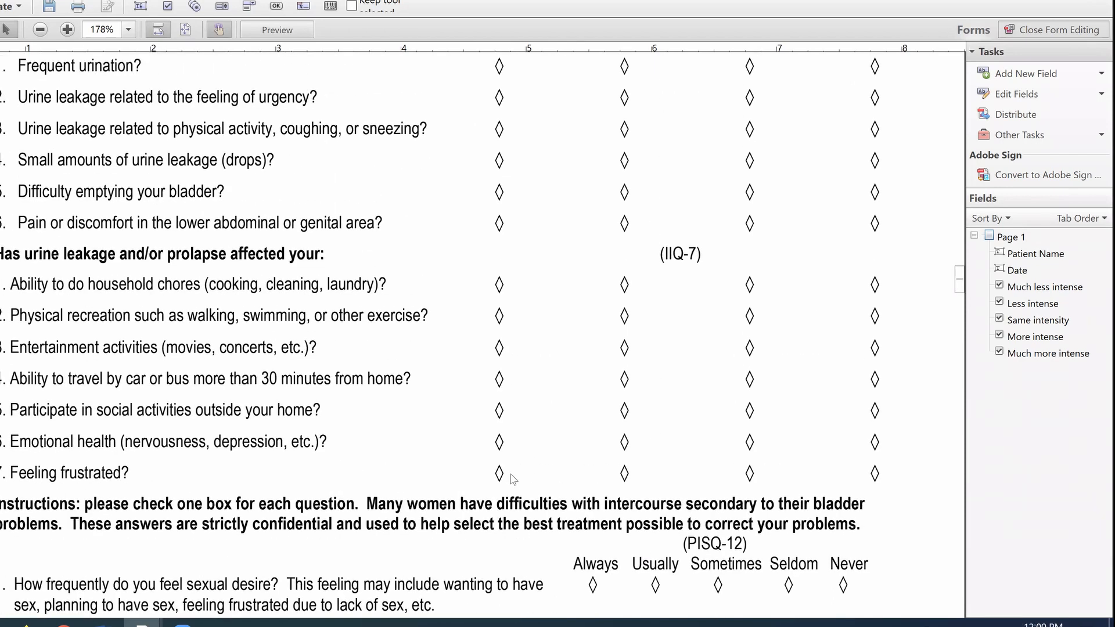
scroll(617, 143, "up", 1)
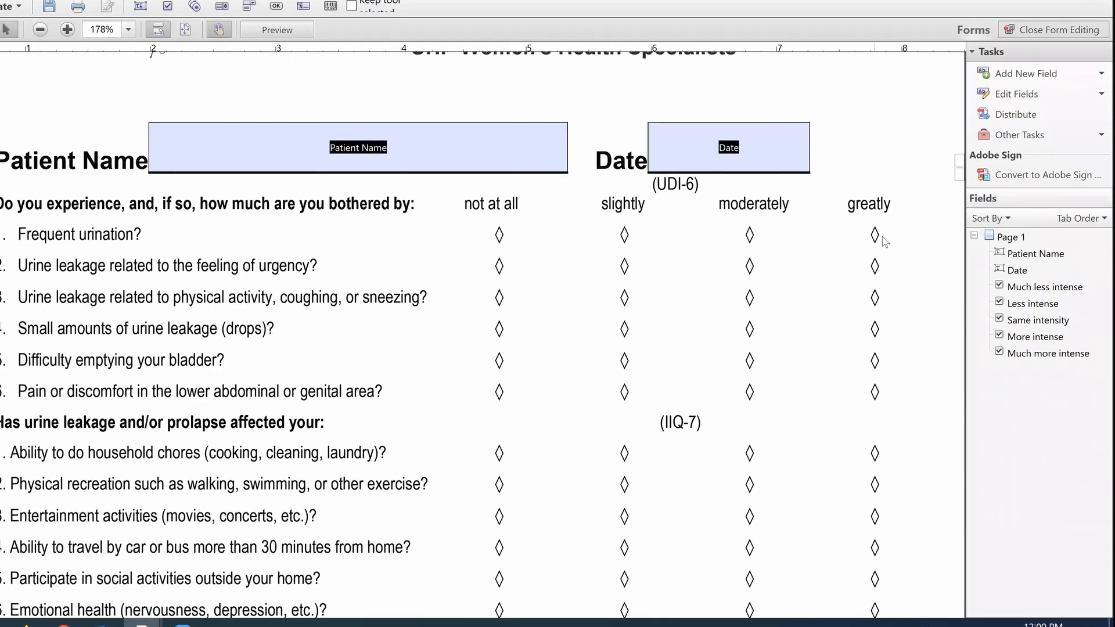
left_click(1027, 73)
left_click(1013, 112)
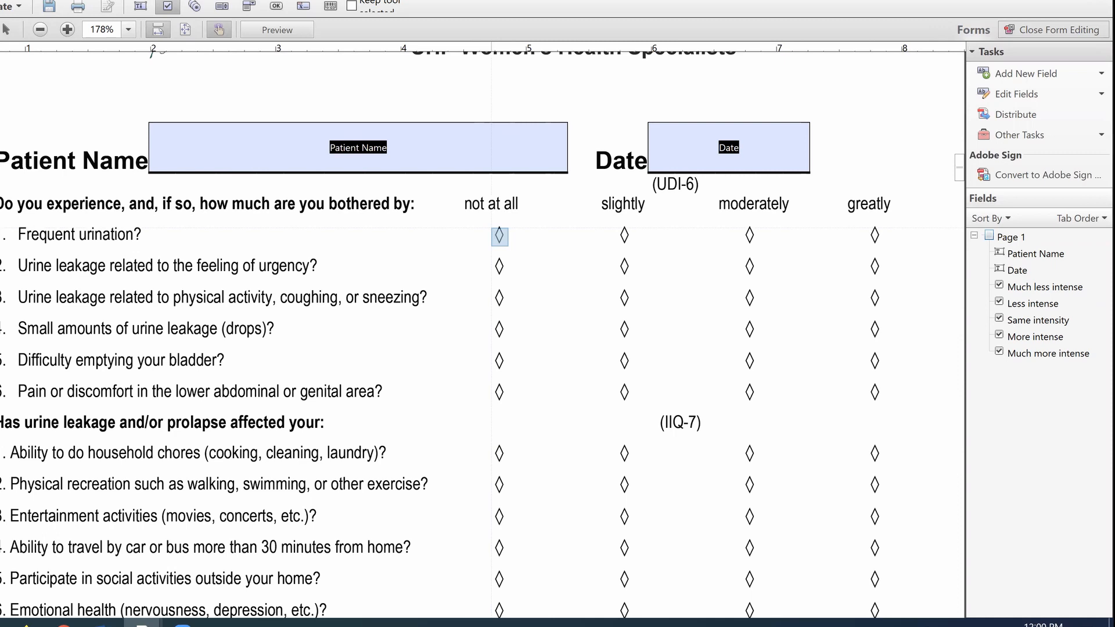
left_click(491, 228)
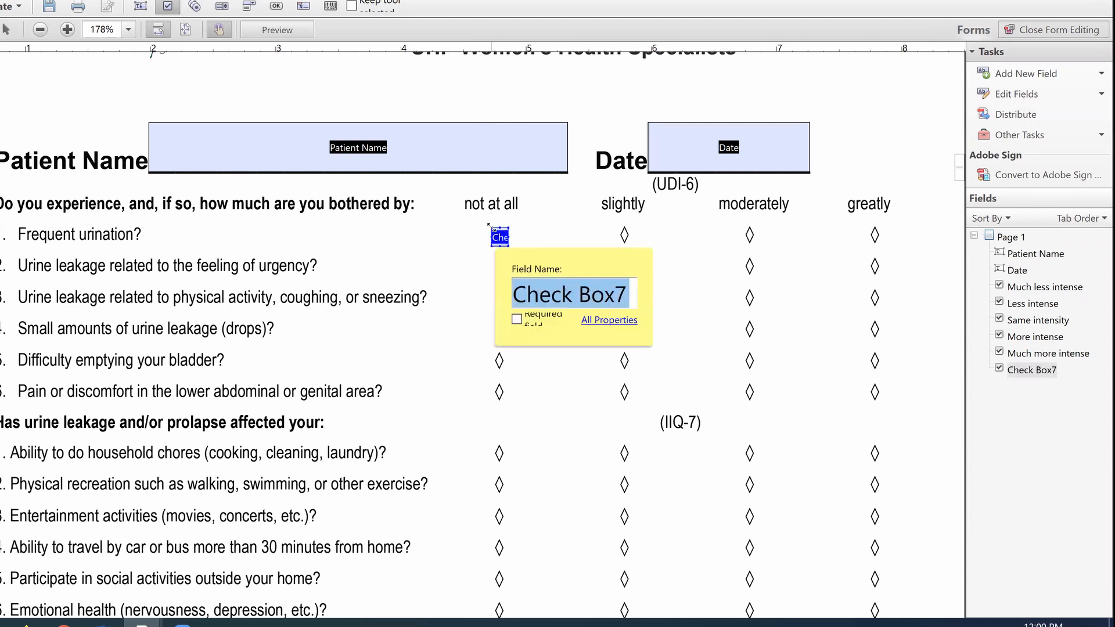
Add check box fields over the "slightly" and "moderately" diamonds for Frequent urination, adjusting the latter onto its diamond.
left_click(1031, 74)
left_click(1023, 111)
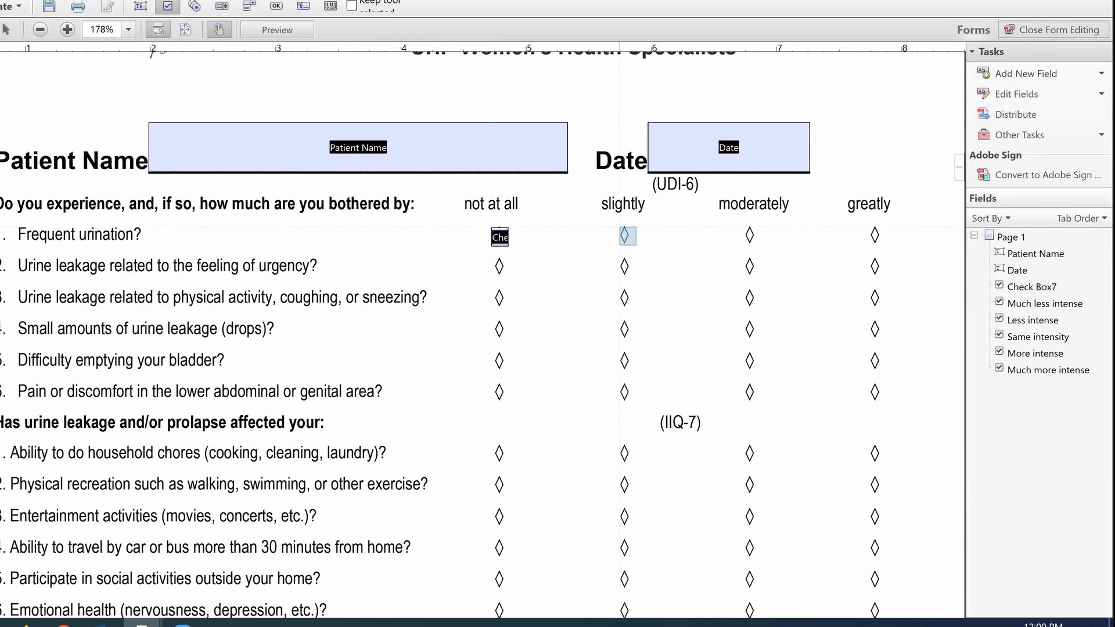
left_click(626, 235)
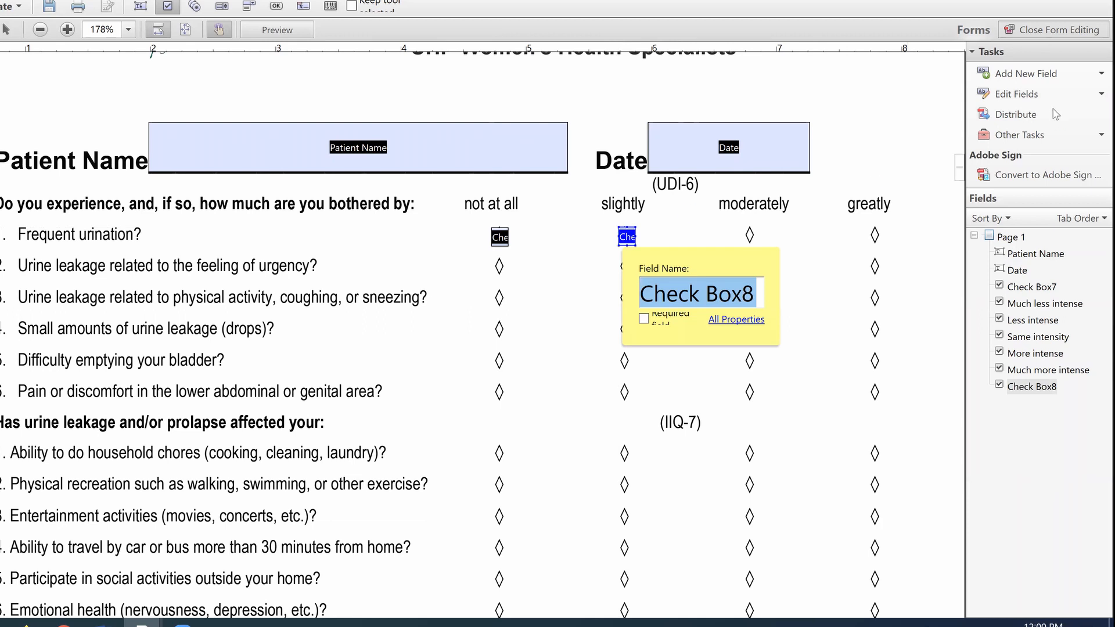
left_click(1050, 73)
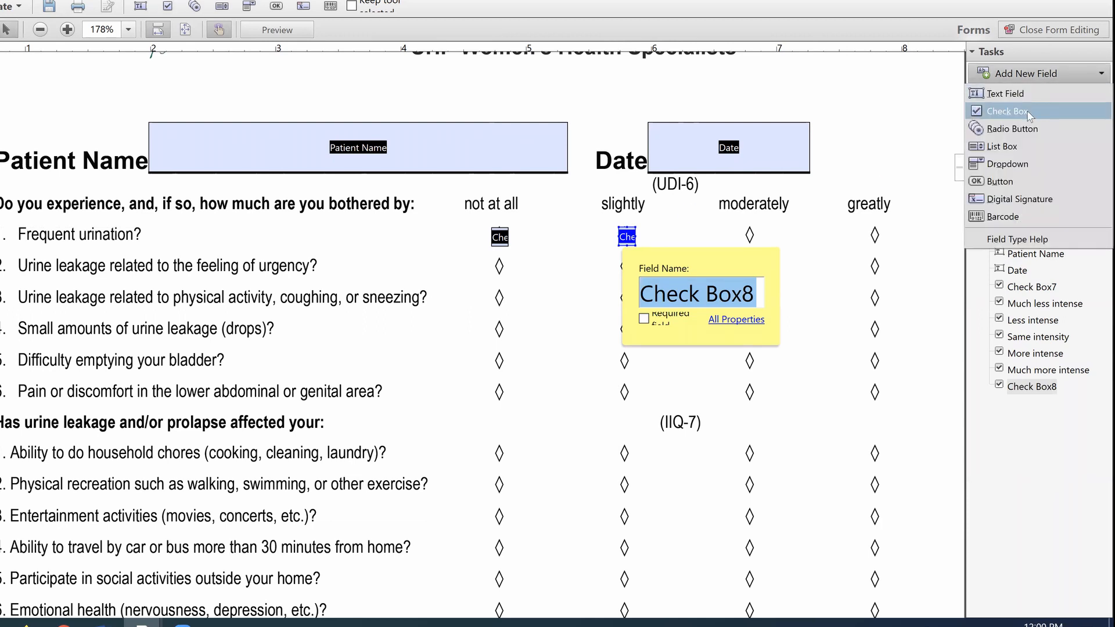
left_click(1013, 113)
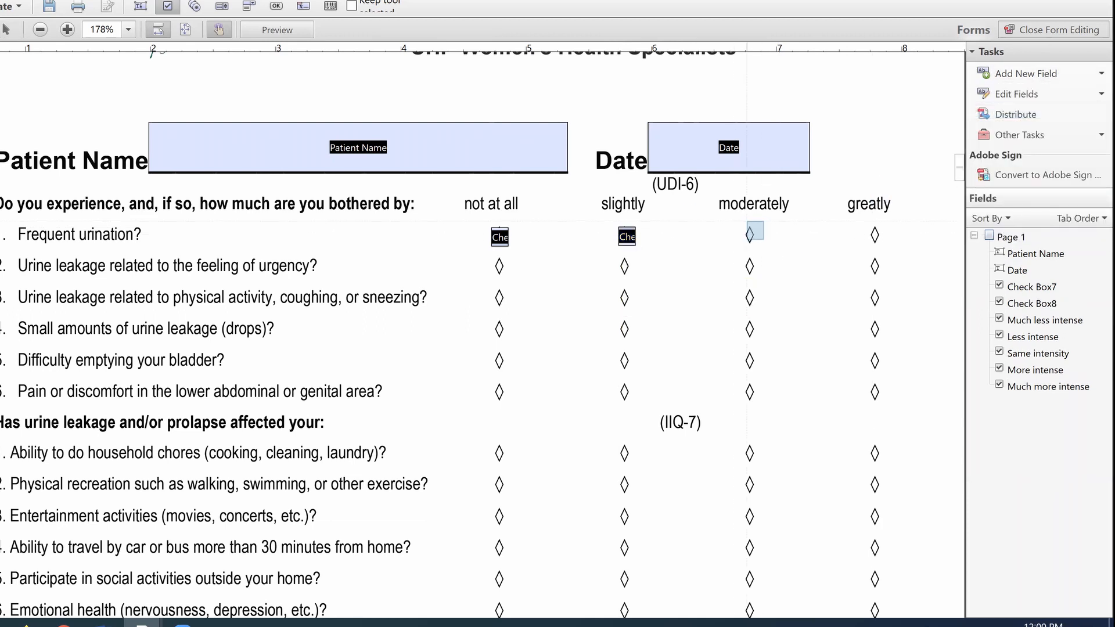
left_click(742, 229)
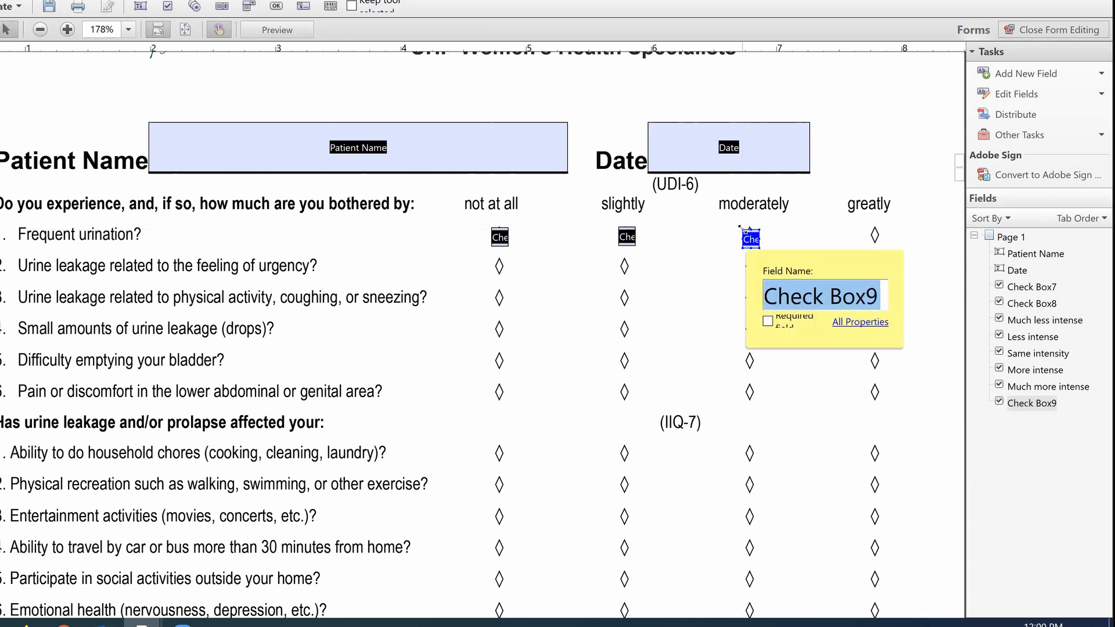
double_click(746, 236)
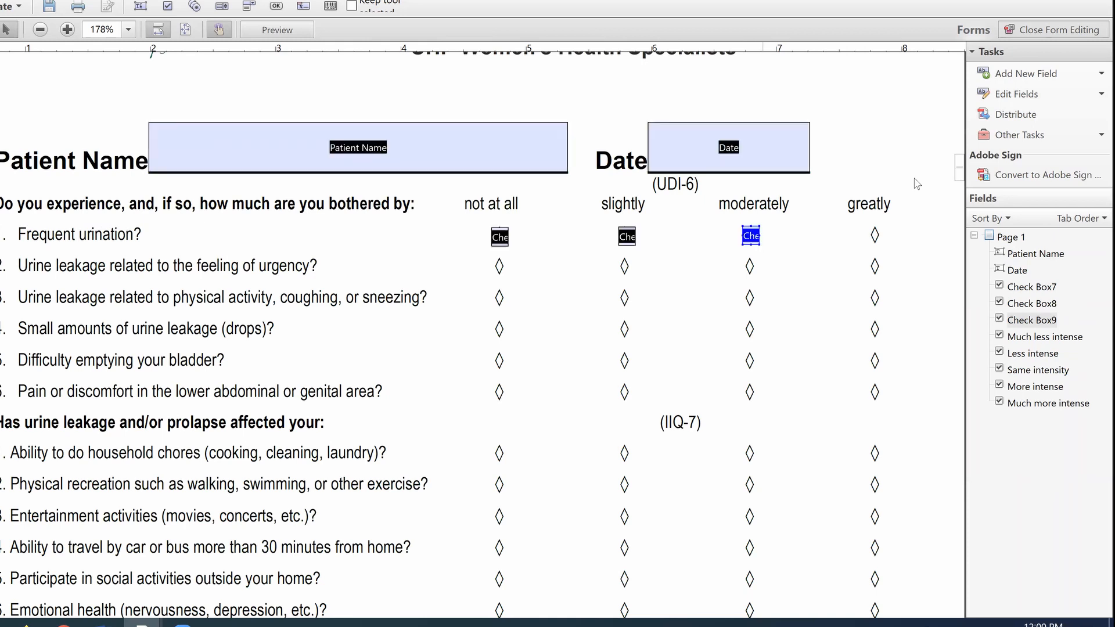
Add a check box field over the "greatly" diamond for question 1, Frequent urination.
left_click(1057, 73)
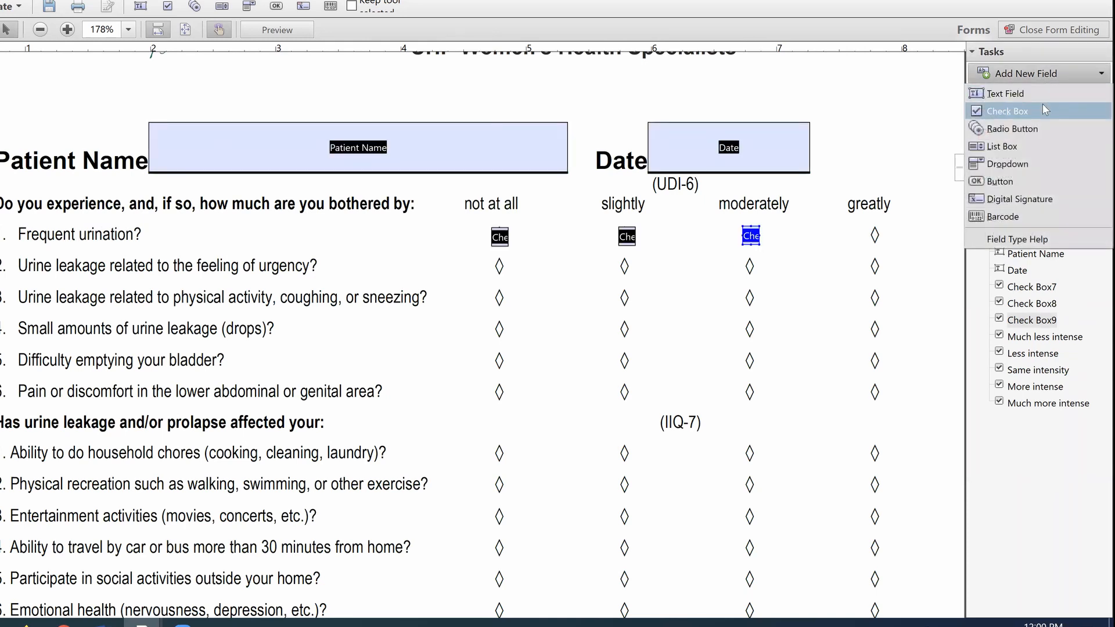
left_click(1043, 111)
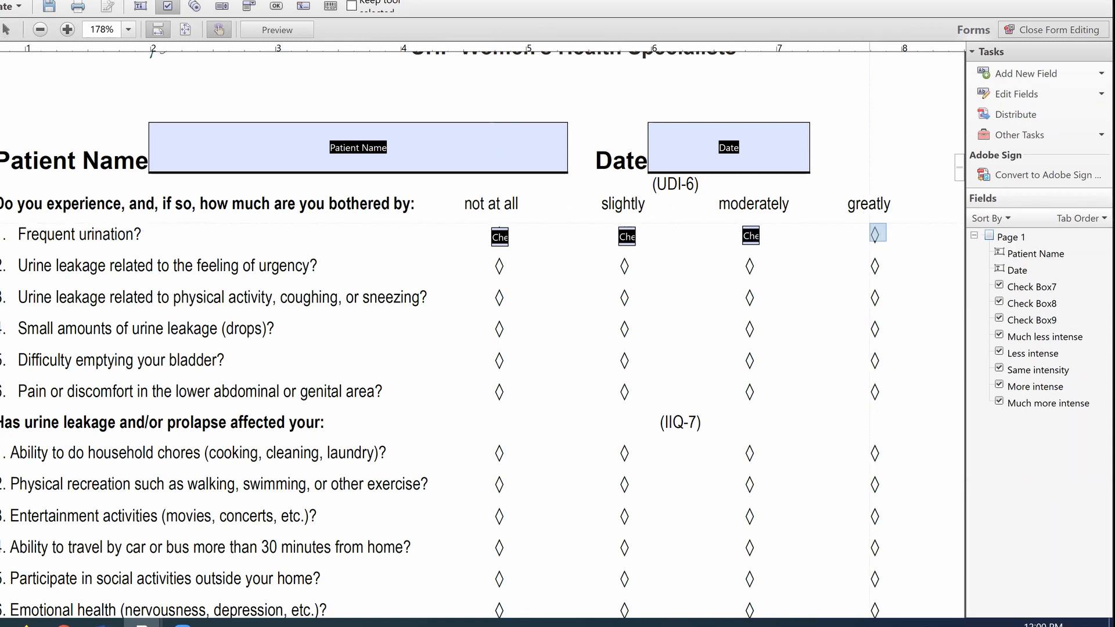
left_click(874, 233)
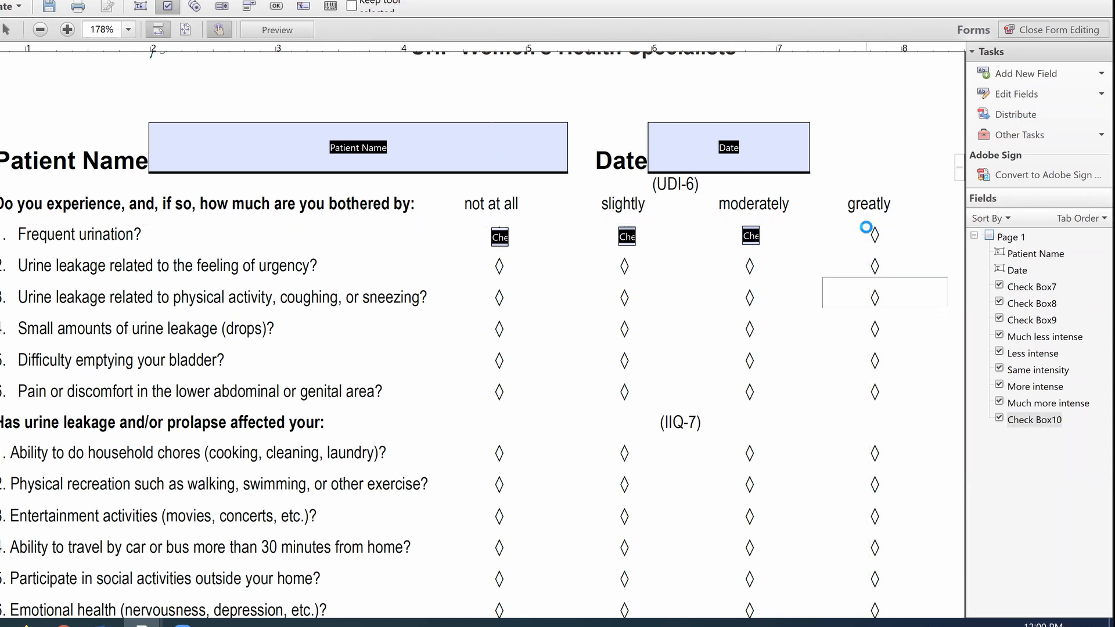
left_click(744, 334)
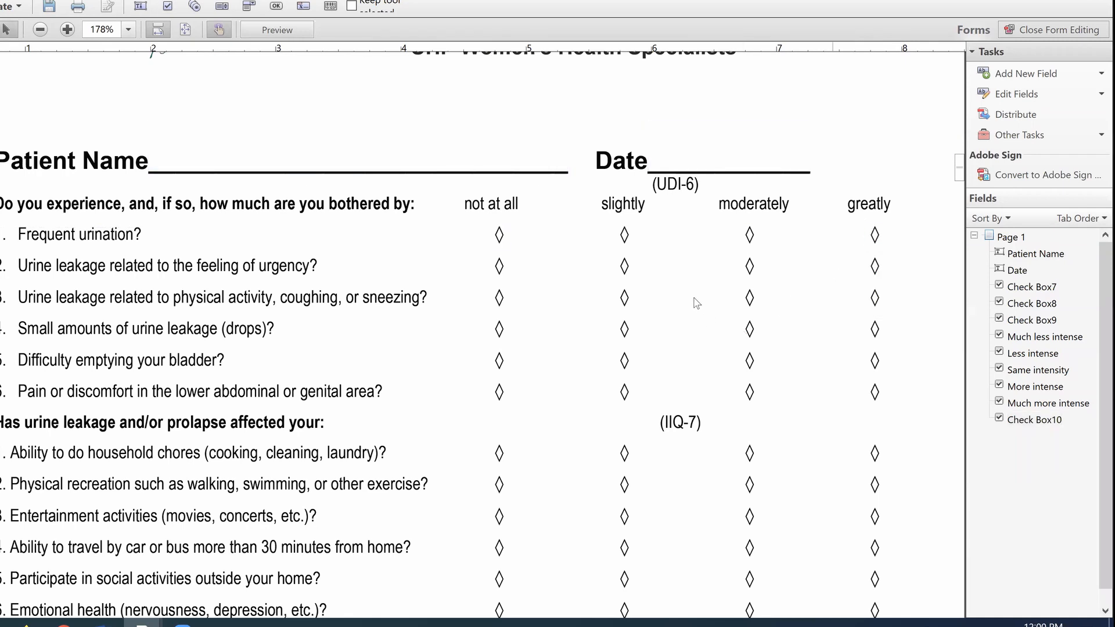
left_click(746, 240)
left_click(735, 295)
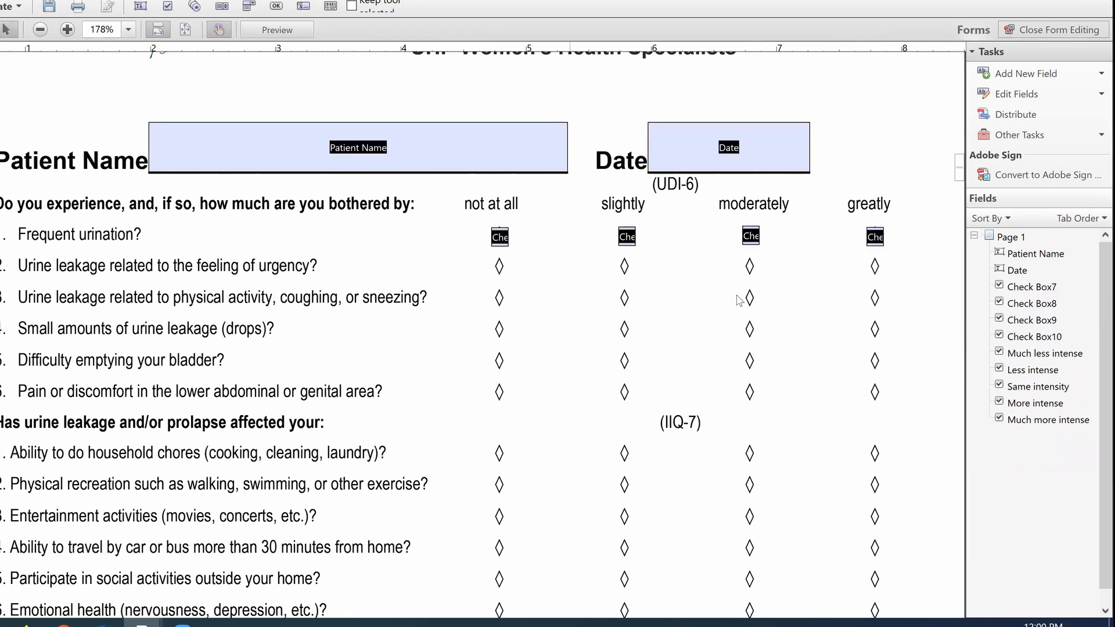
Nudge the "slightly", "not at all" and "greatly" check boxes of Frequent urination upward so the row lines up with its diamonds.
scroll(676, 322, "down", 2)
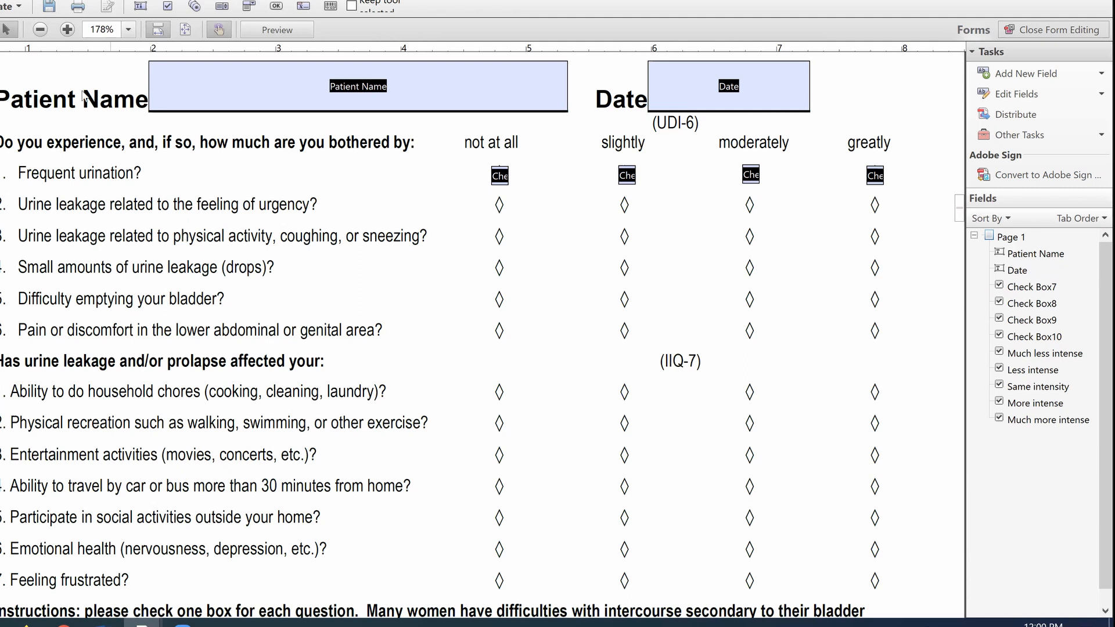
left_click(499, 176)
left_click(919, 193)
left_click_drag(917, 188, 460, 160)
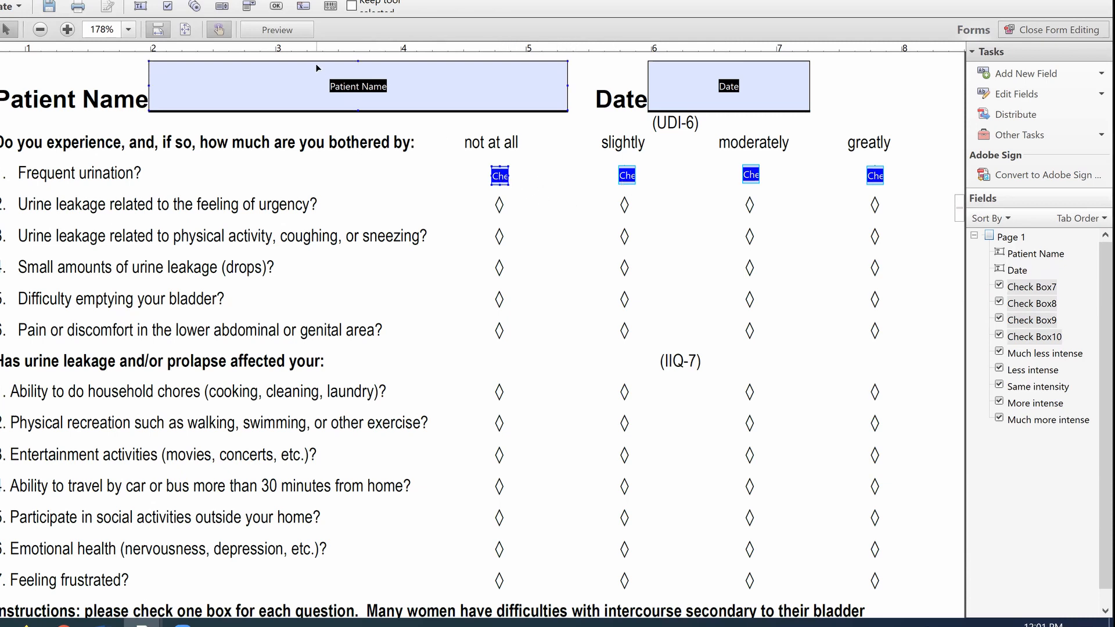
left_click(67, 29)
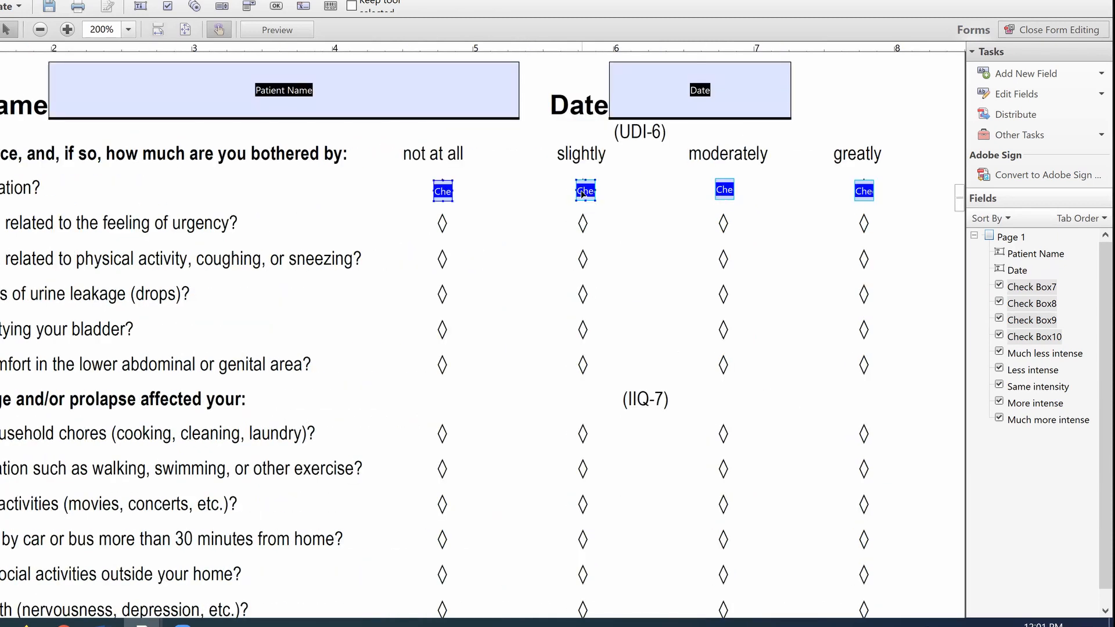
left_click(586, 190)
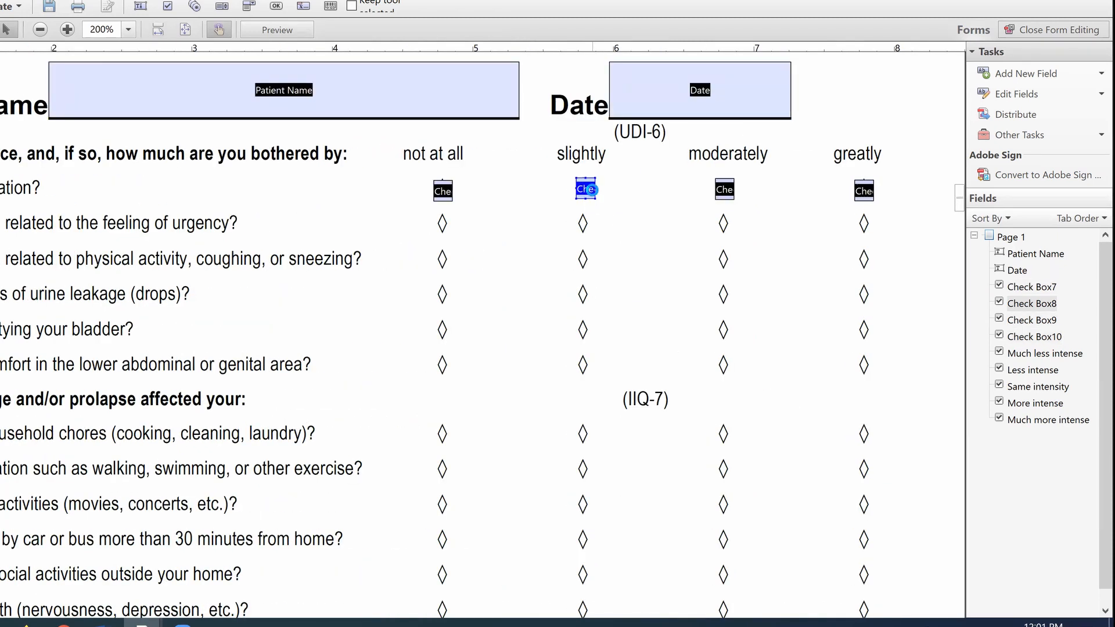
left_click(441, 191)
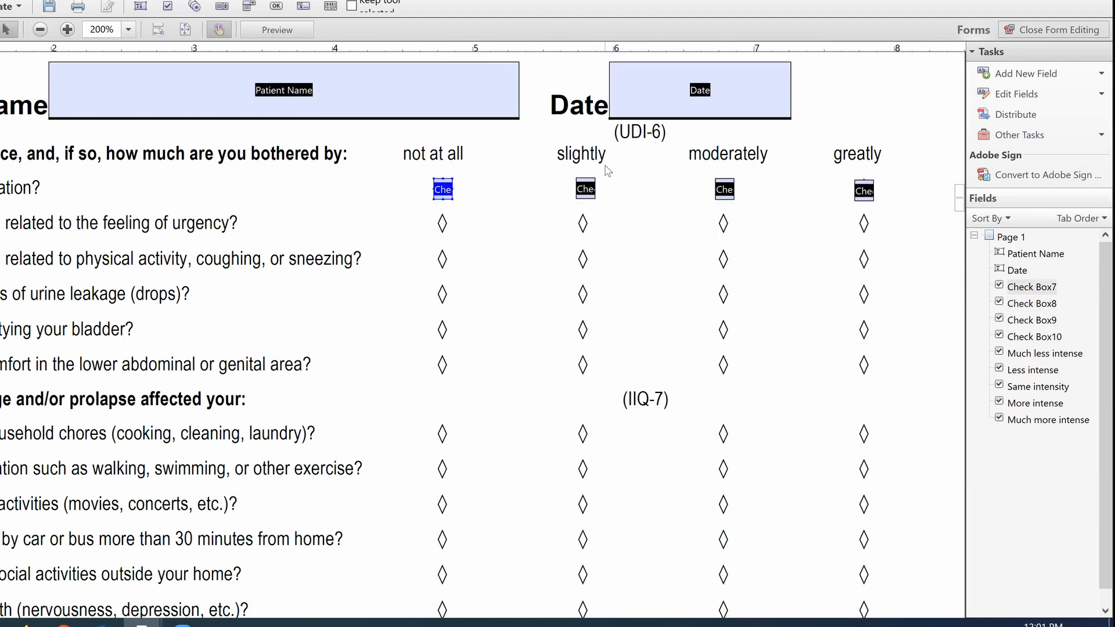
left_click(862, 191)
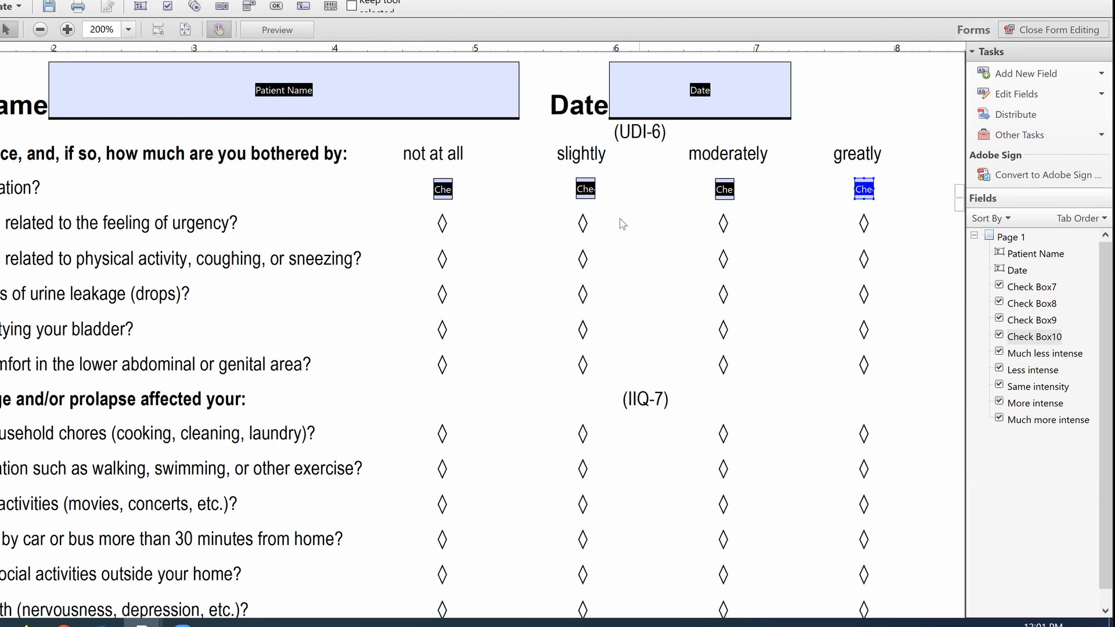
left_click(737, 258)
left_click(723, 192)
Review the appearance properties of the "not at all" check box for Frequent urination.
right_click(445, 196)
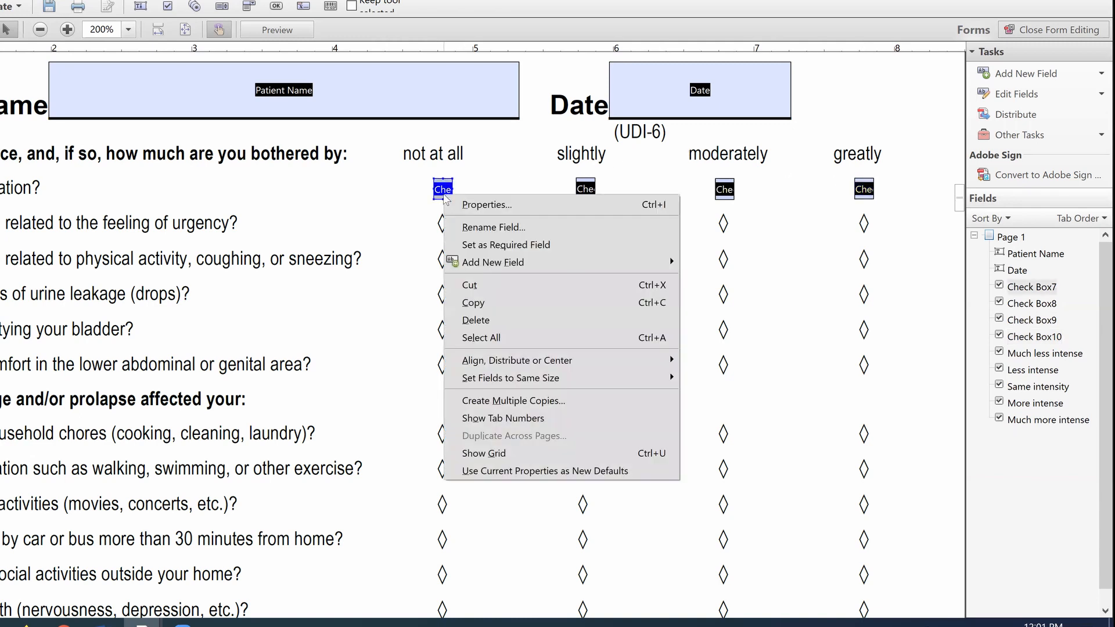
left_click(453, 204)
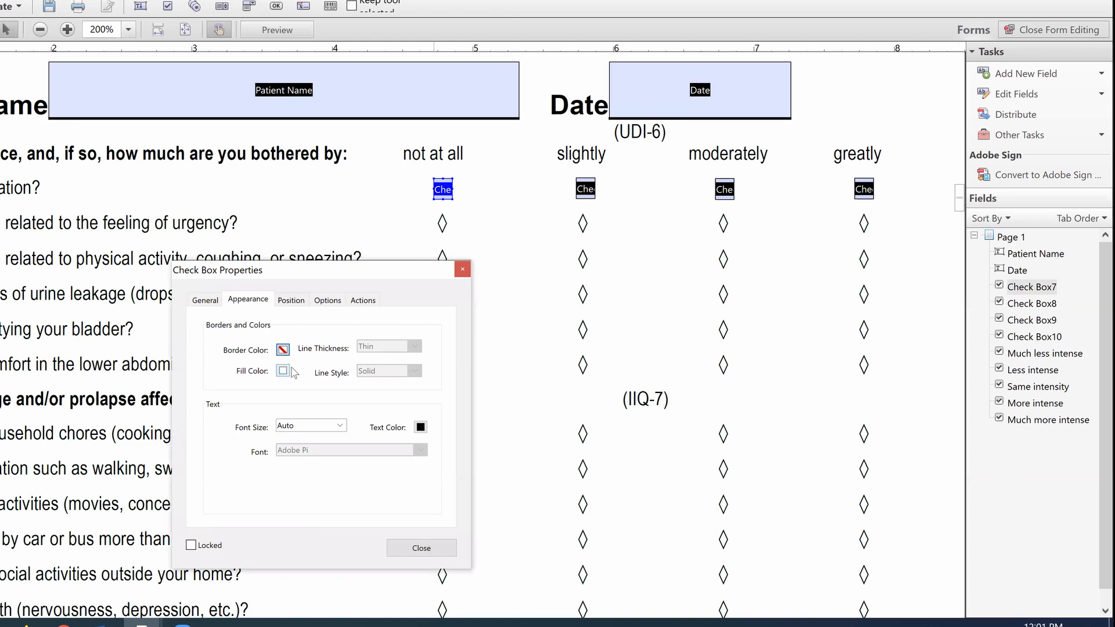
left_click(462, 269)
left_click(524, 193)
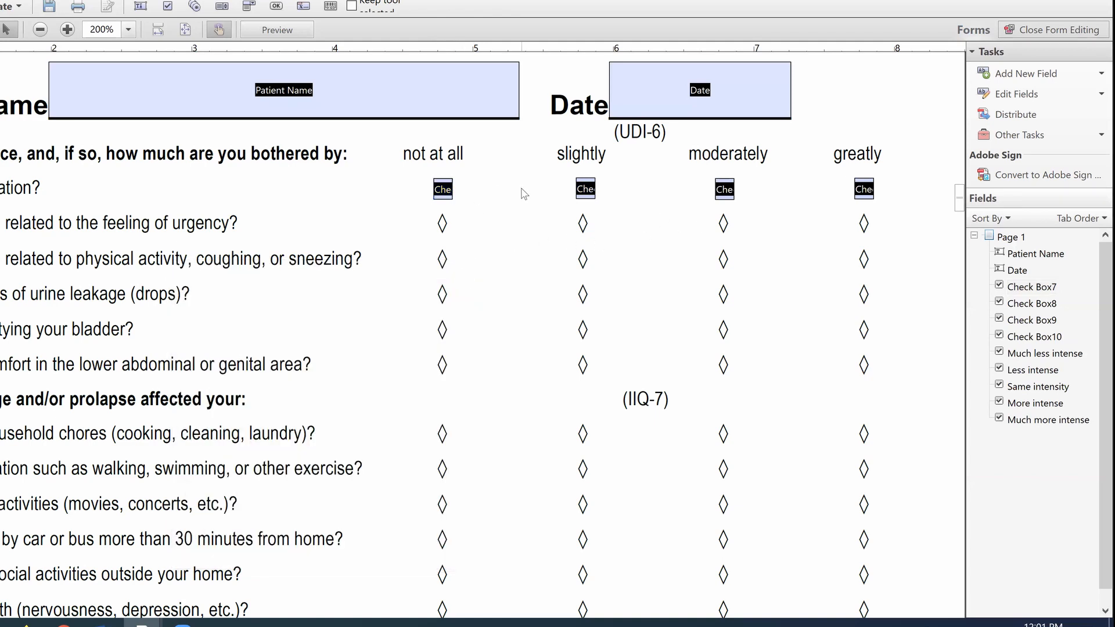
Copy the four Frequent urination check boxes and place the copies over question 2's answer diamonds.
left_click_drag(917, 208, 383, 184)
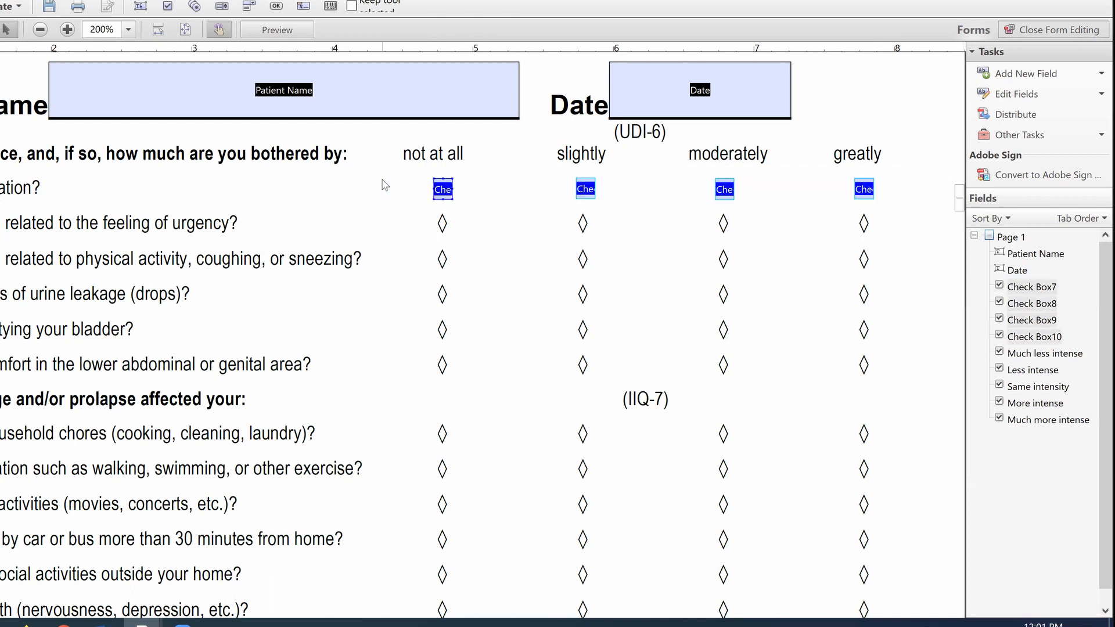
left_click(503, 240)
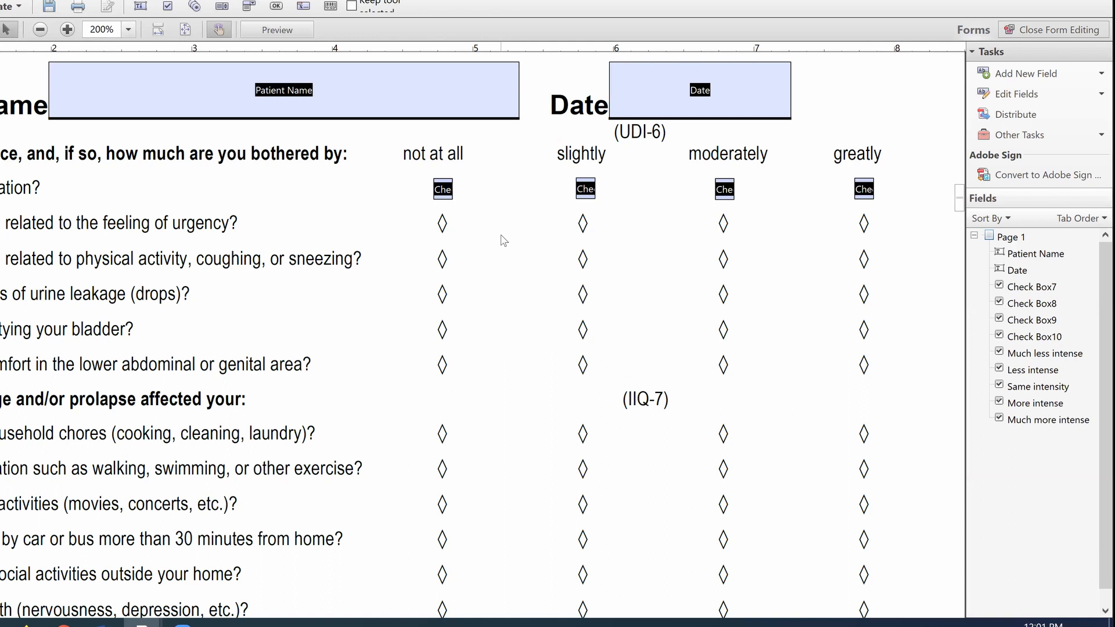
key("ctrl+v")
left_click_drag(220, 339, 439, 229)
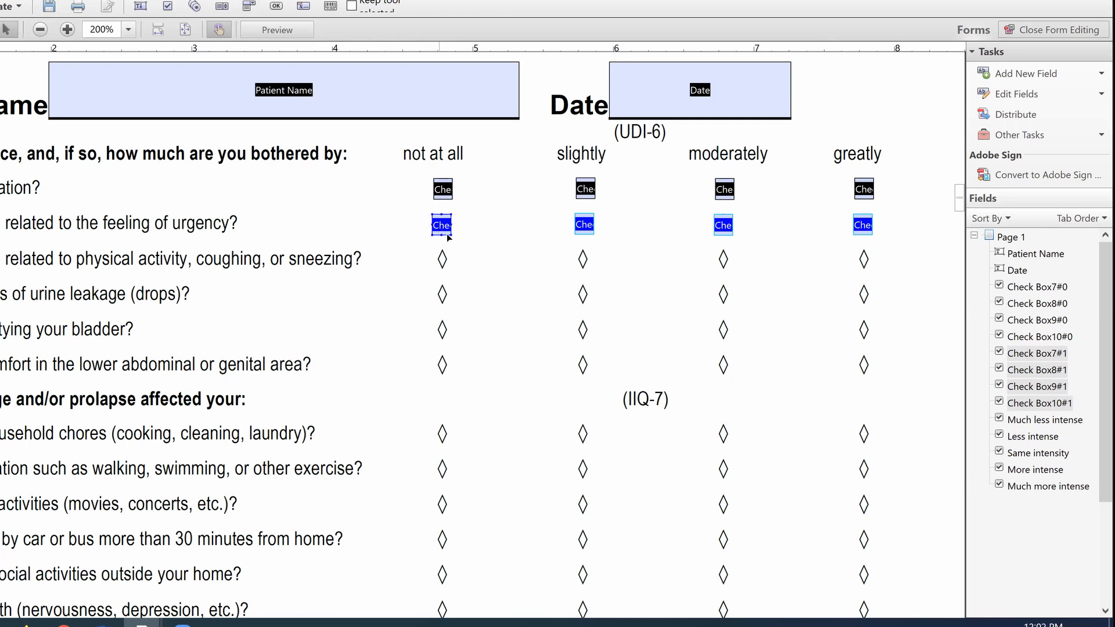
Paste another set of the four check boxes and place it over question 3's answer diamonds.
key("ctrl+v")
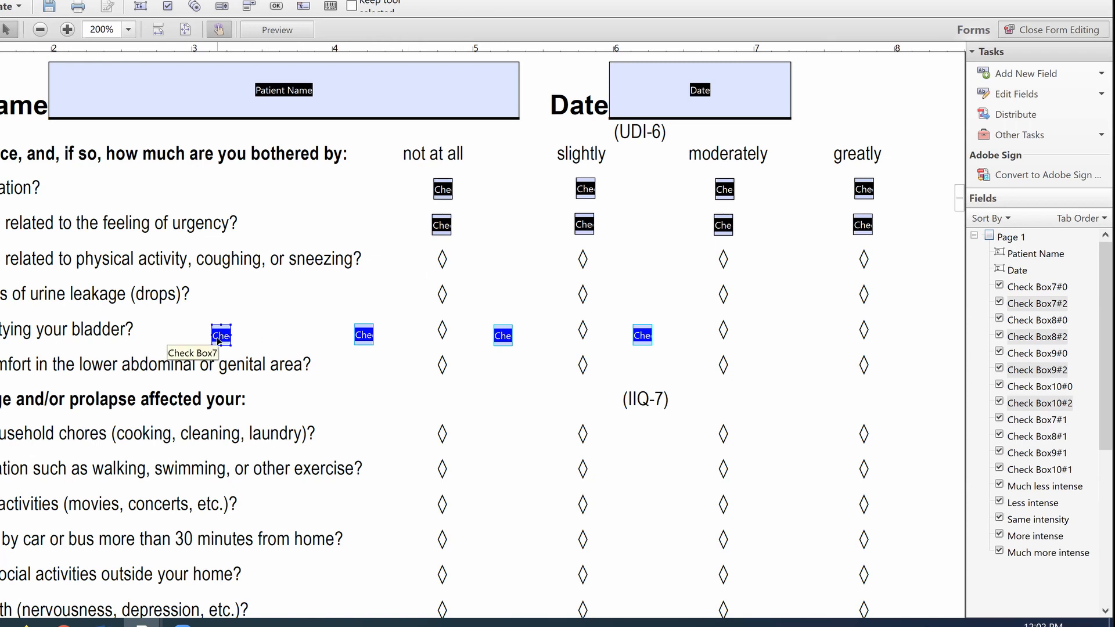
left_click_drag(220, 342, 439, 266)
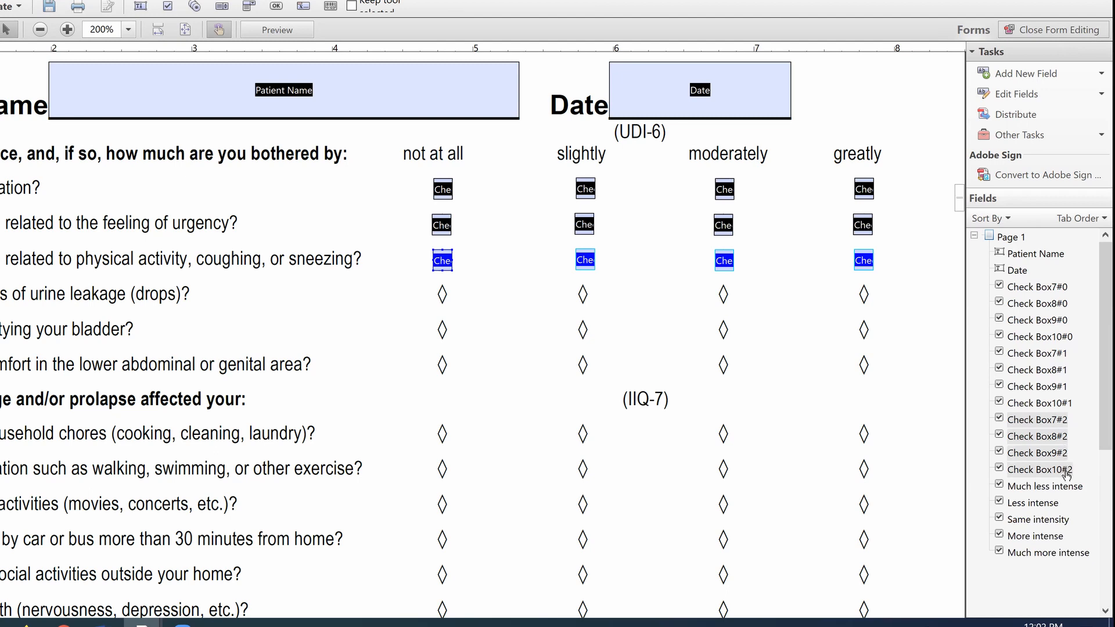
left_click(670, 338)
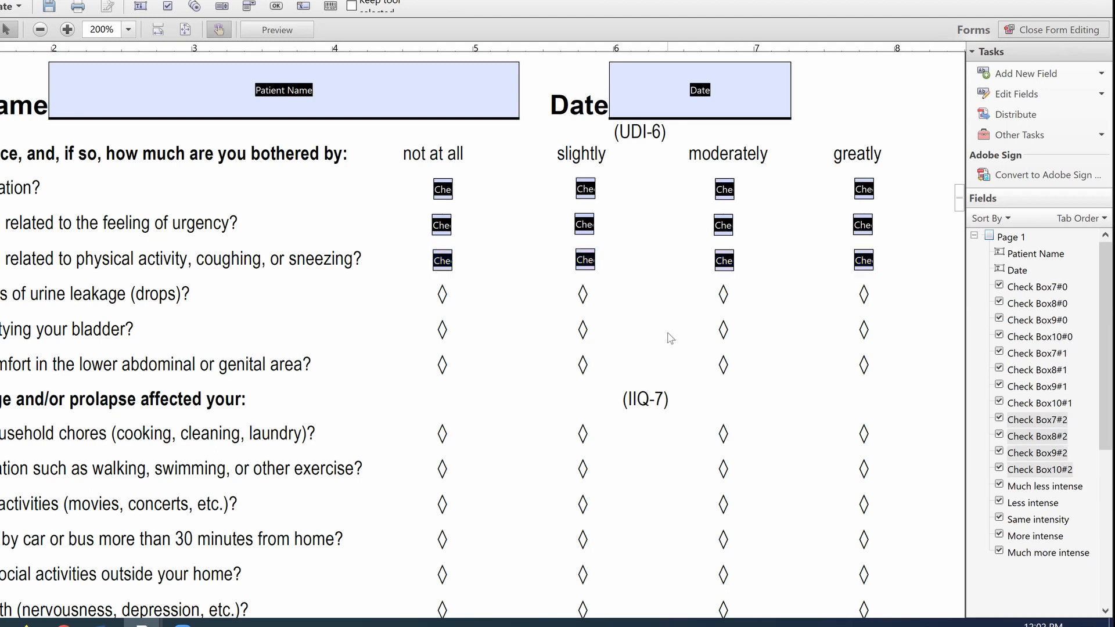
Test question 1's "not at all" check box outside form editing, and return to editing the form.
left_click(1081, 32)
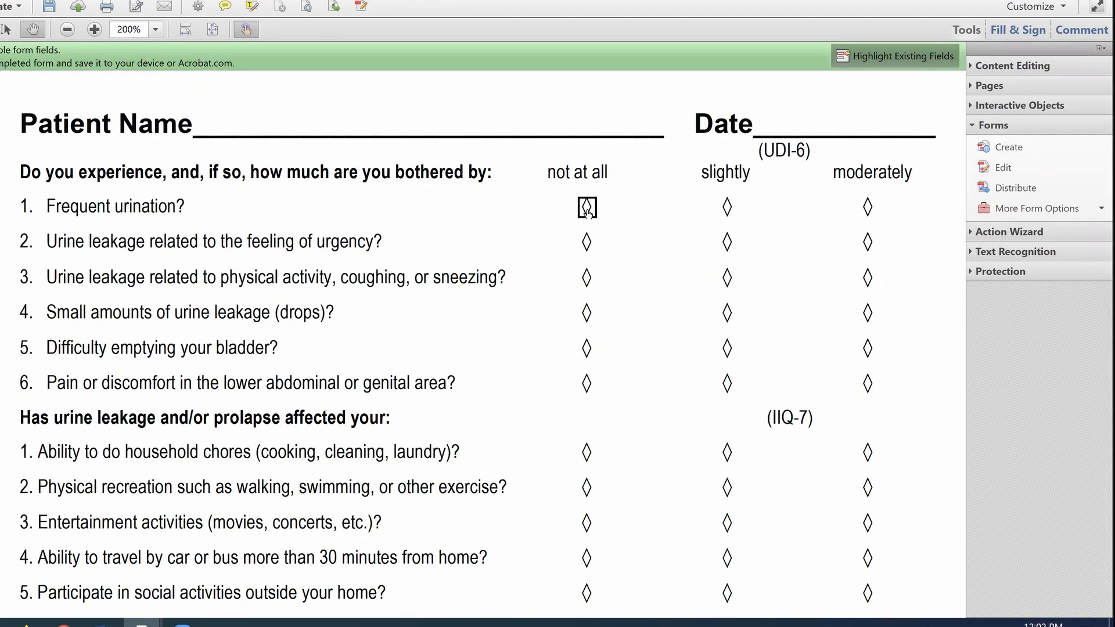
left_click(587, 213)
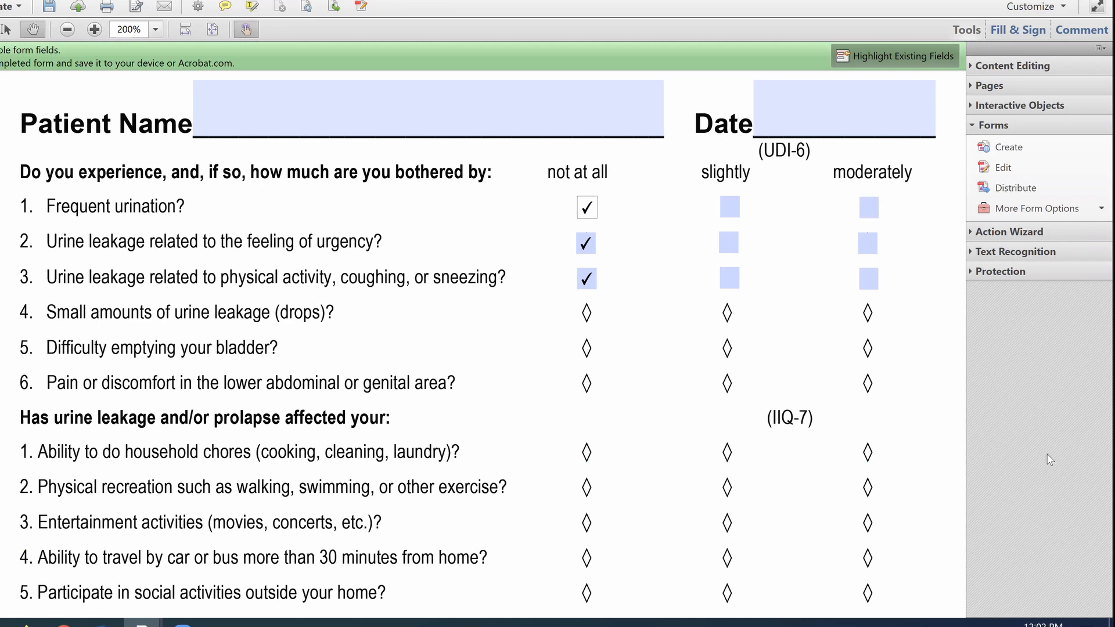
left_click(1039, 165)
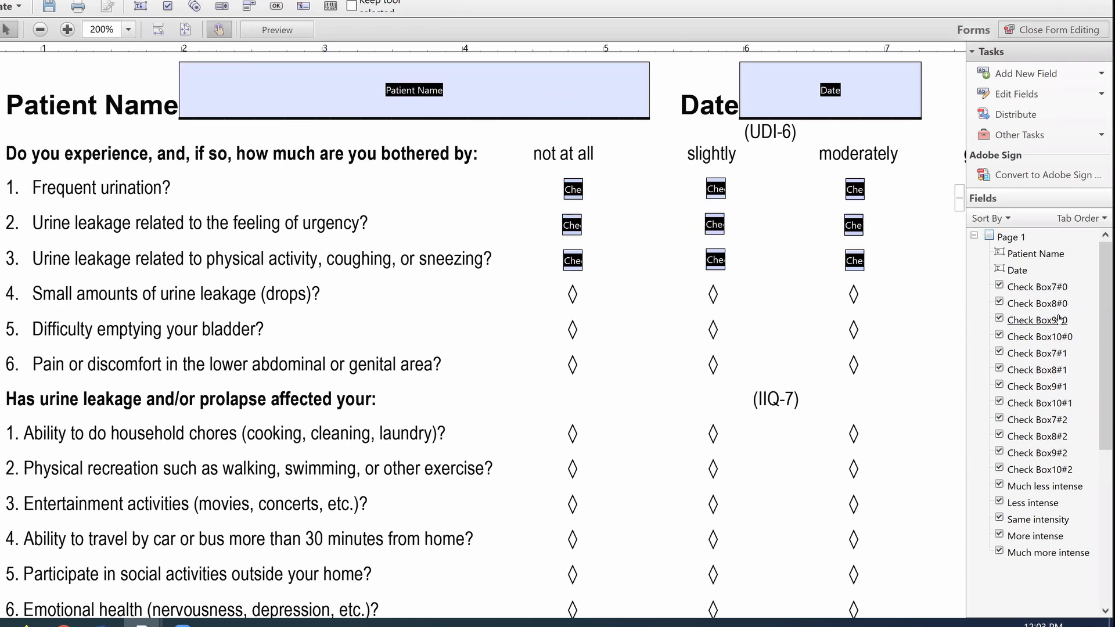
Rename question 2's "not at all" check box field to Check Box72.
left_click(572, 225)
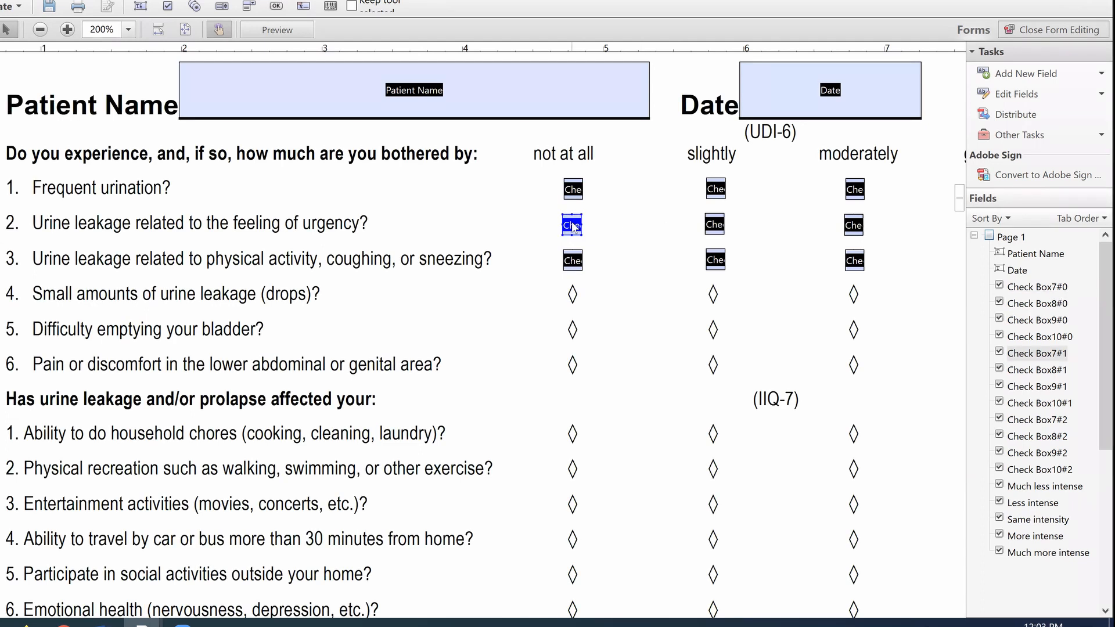
right_click(571, 226)
left_click(585, 232)
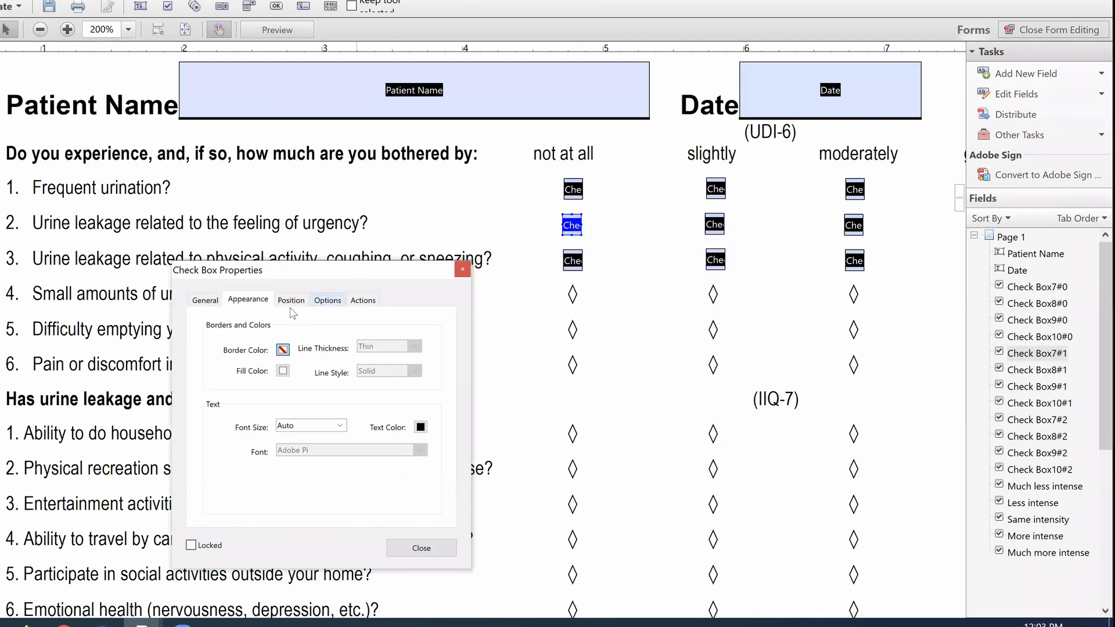
left_click(198, 303)
left_click(326, 326)
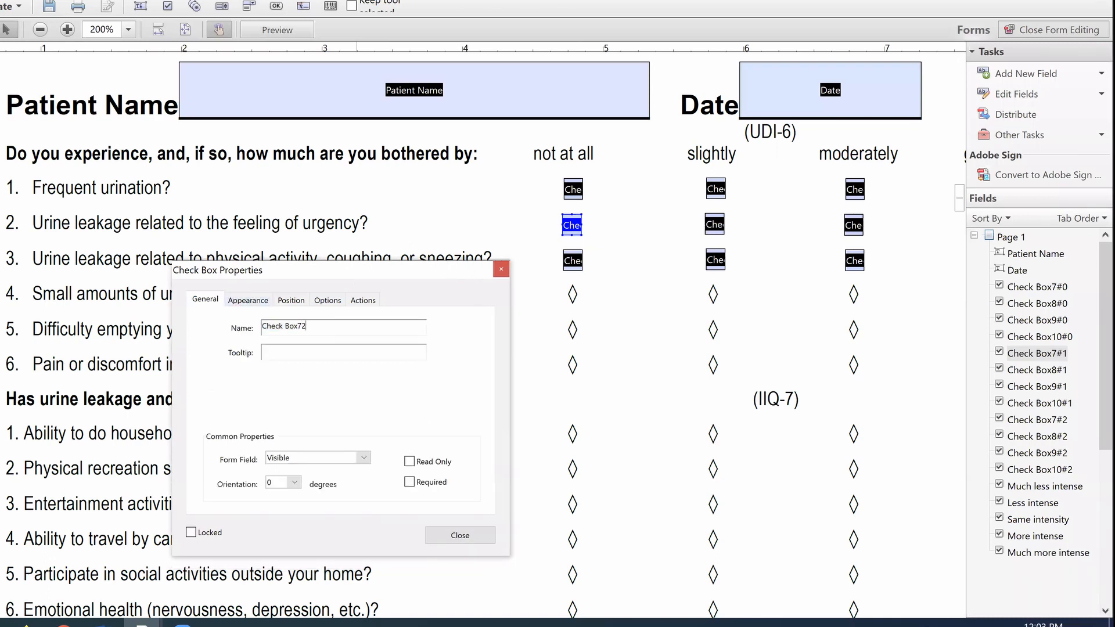
type("2")
left_click(460, 535)
Rename question 2's "slightly" check box field to Check Box82.
left_click(717, 225)
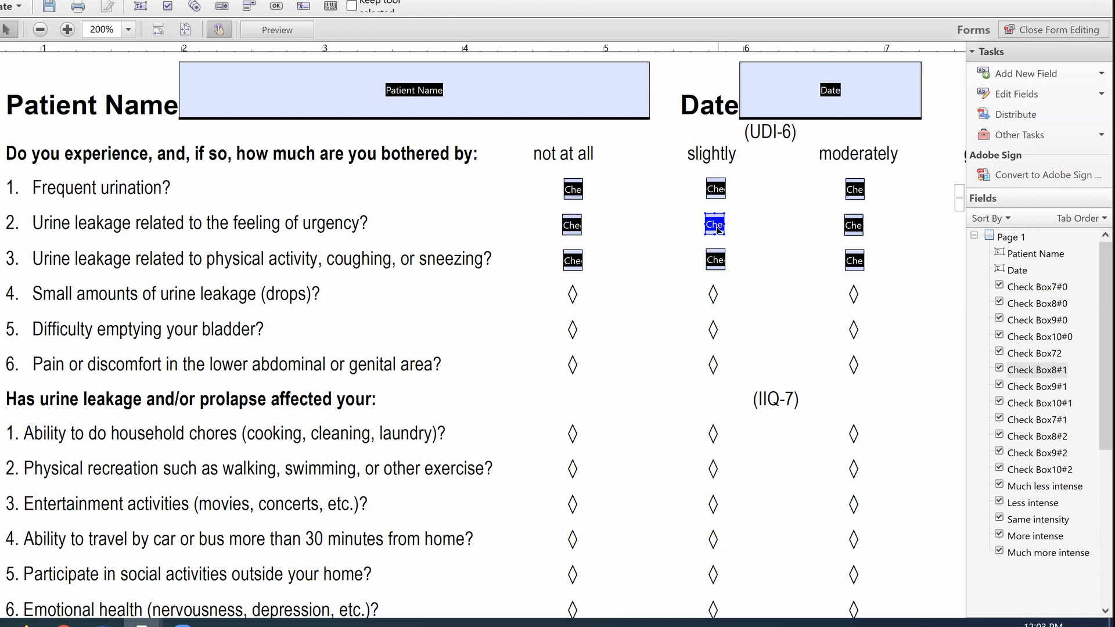
right_click(718, 229)
left_click(778, 234)
left_click(302, 334)
type("2")
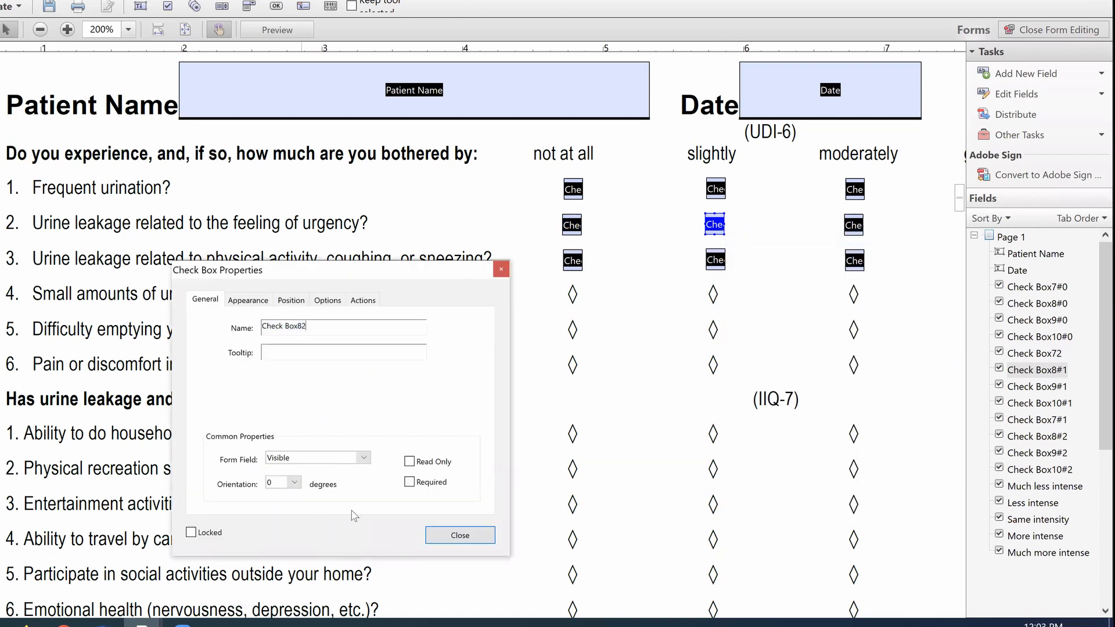
Confirm question 2's "slightly" check box name as Check Box82 and rename its "moderately" check box Check Box92.
left_click(460, 537)
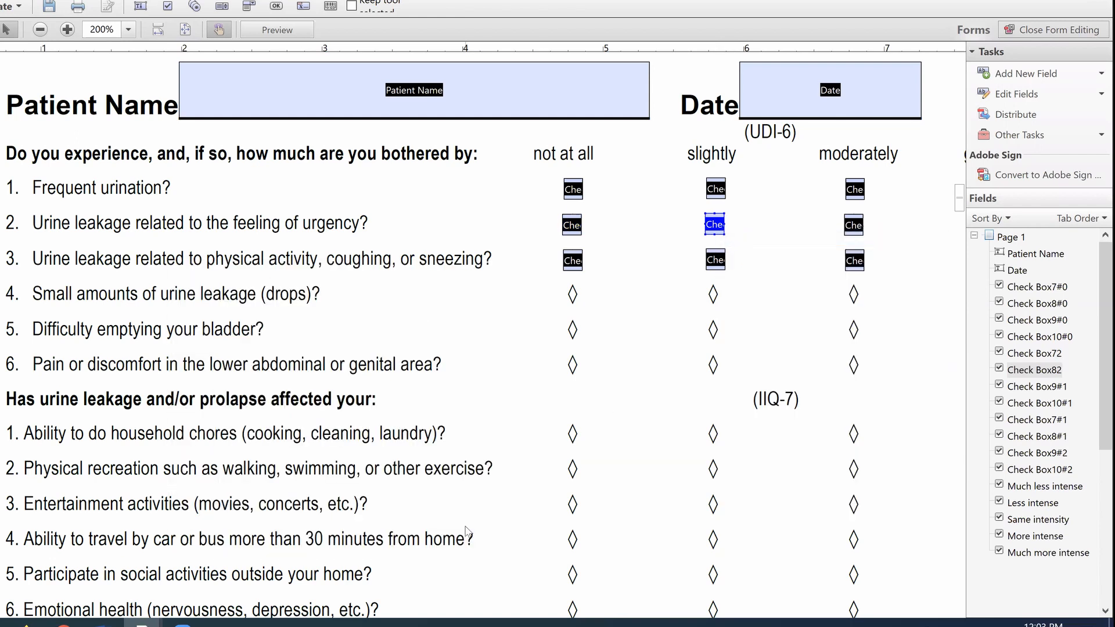
right_click(860, 228)
left_click(880, 237)
key("End")
type("2")
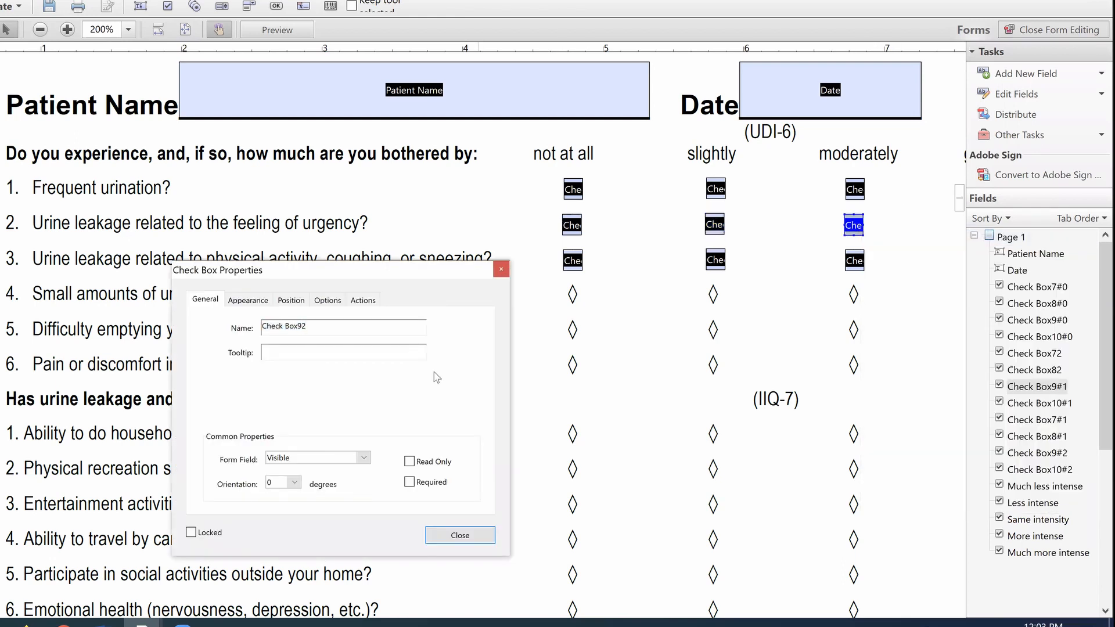
left_click(459, 534)
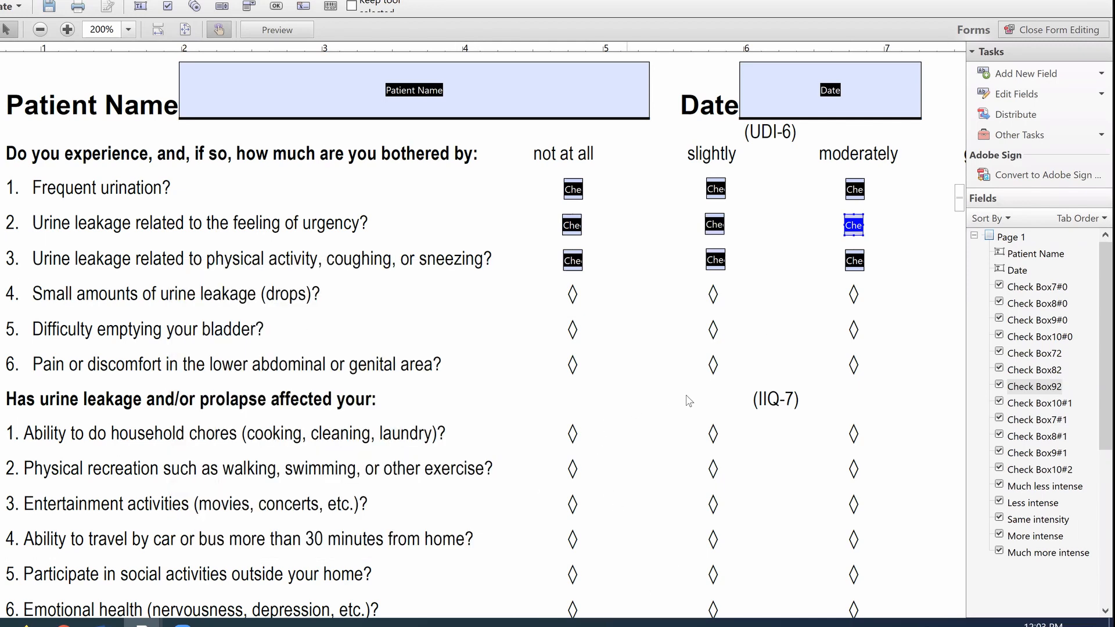
Rename the "greatly" check box of question 2 as Check Box102.
left_click(917, 236)
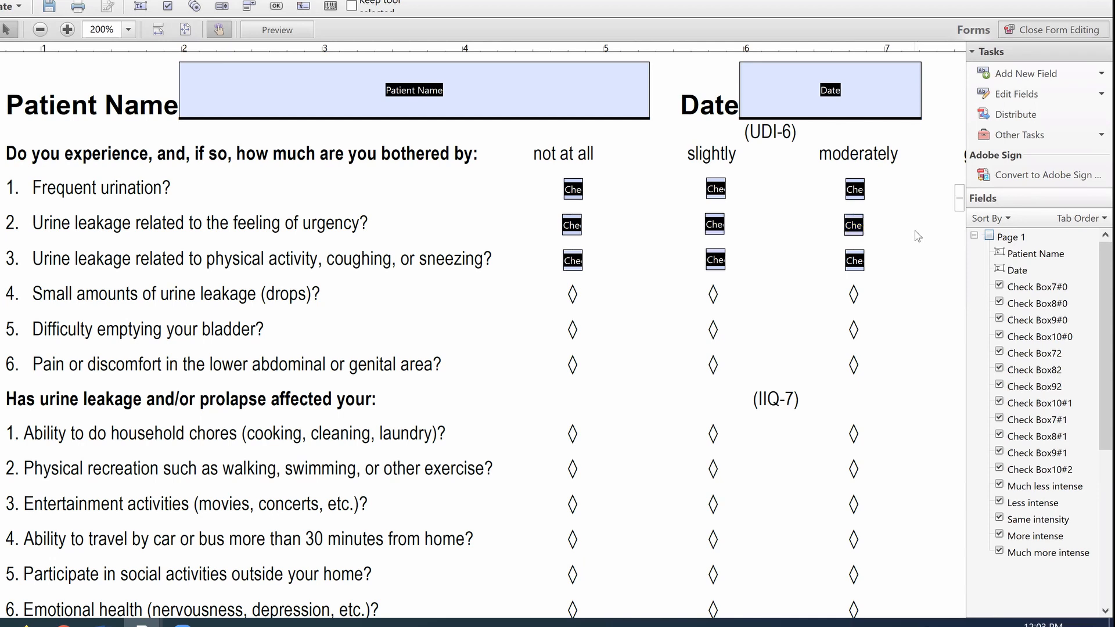
scroll(918, 236, "right", 2)
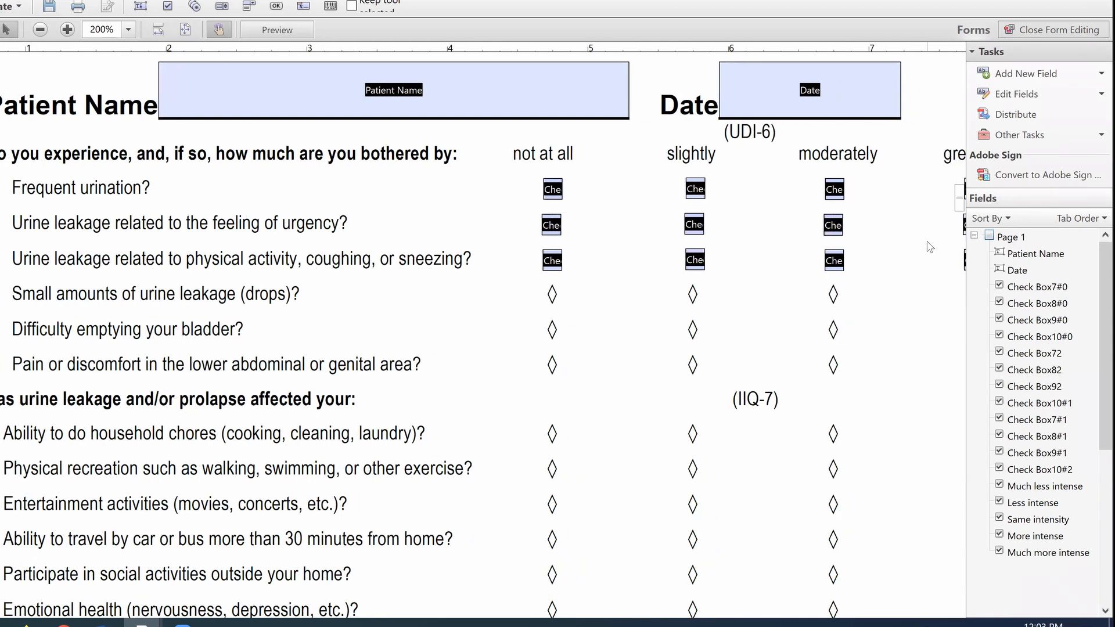
scroll(930, 246, "right", 3)
left_click(926, 226)
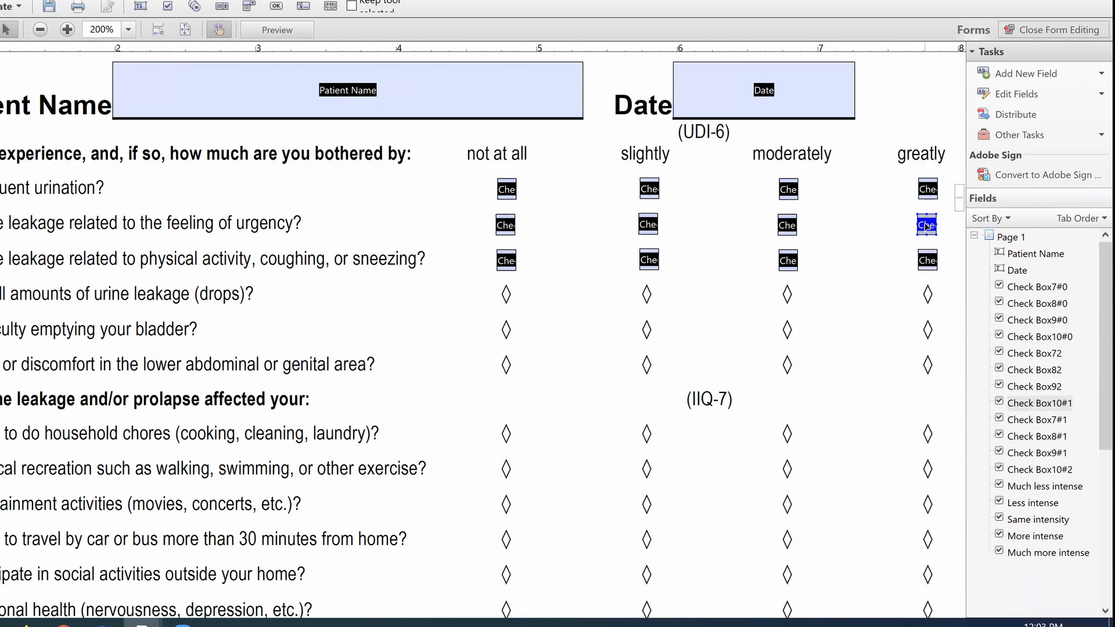
right_click(927, 226)
left_click(934, 233)
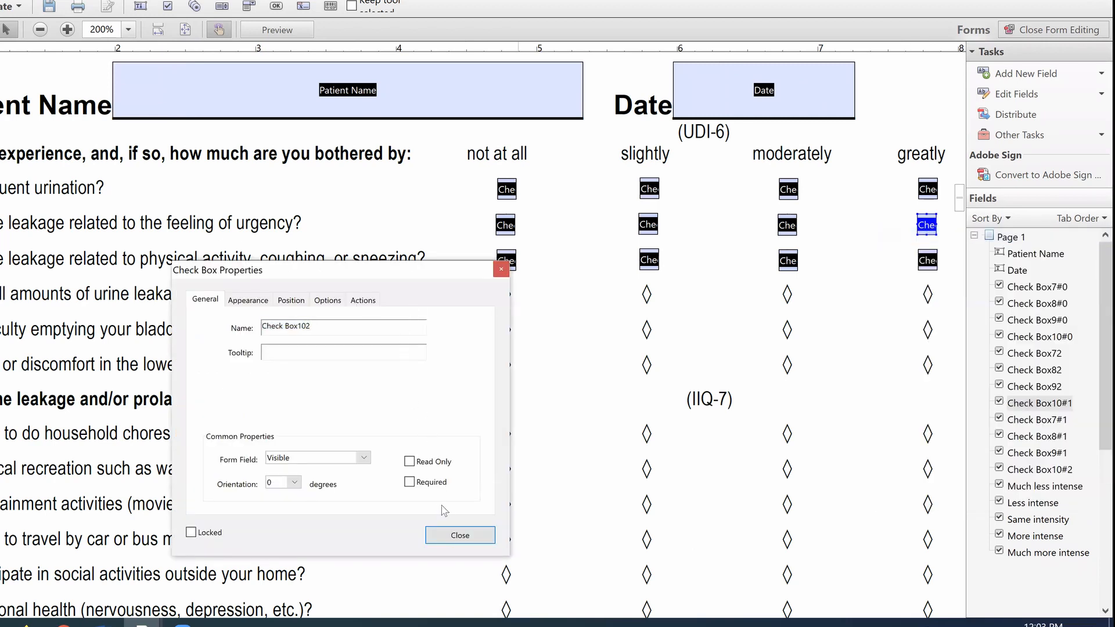
left_click(460, 535)
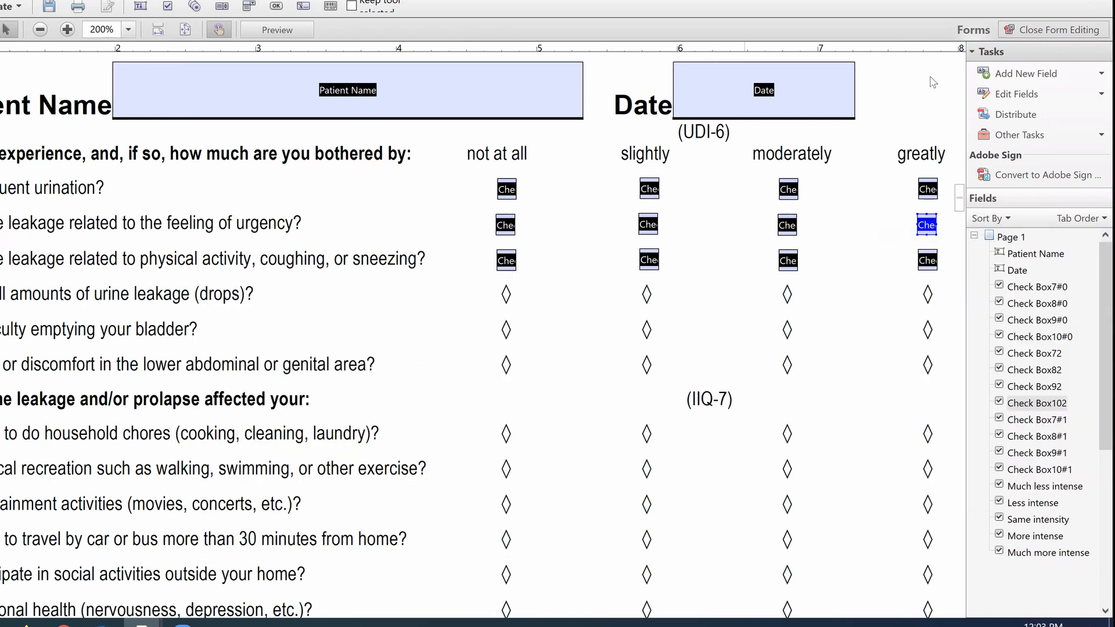
Leave form editing and test ticking and clearing the "not at all" check boxes of questions 1 to 3.
left_click(1070, 32)
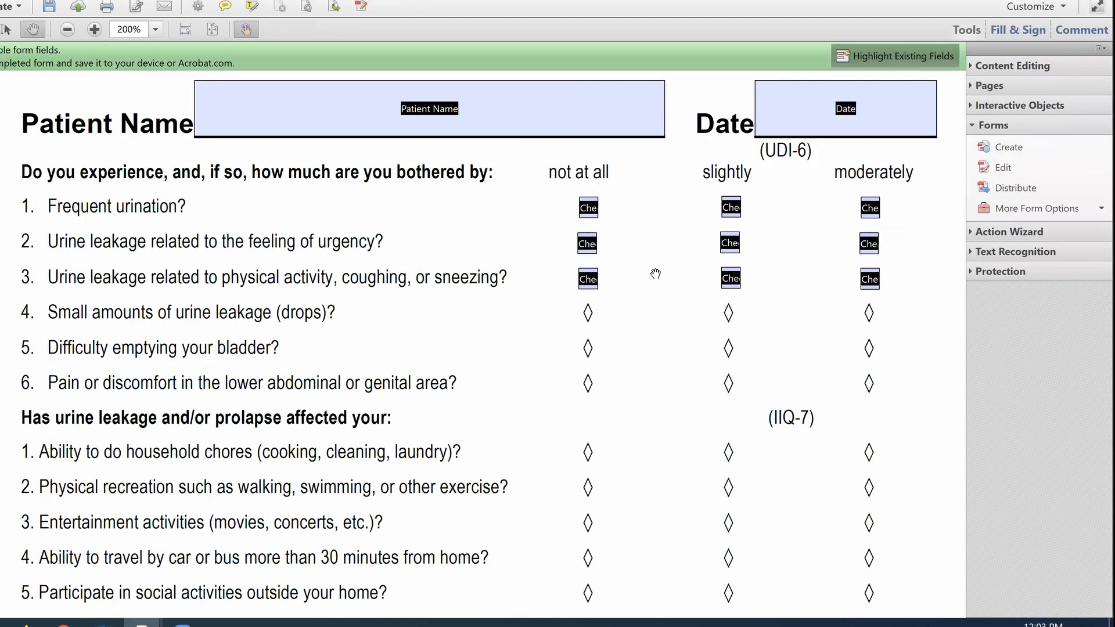
left_click(586, 278)
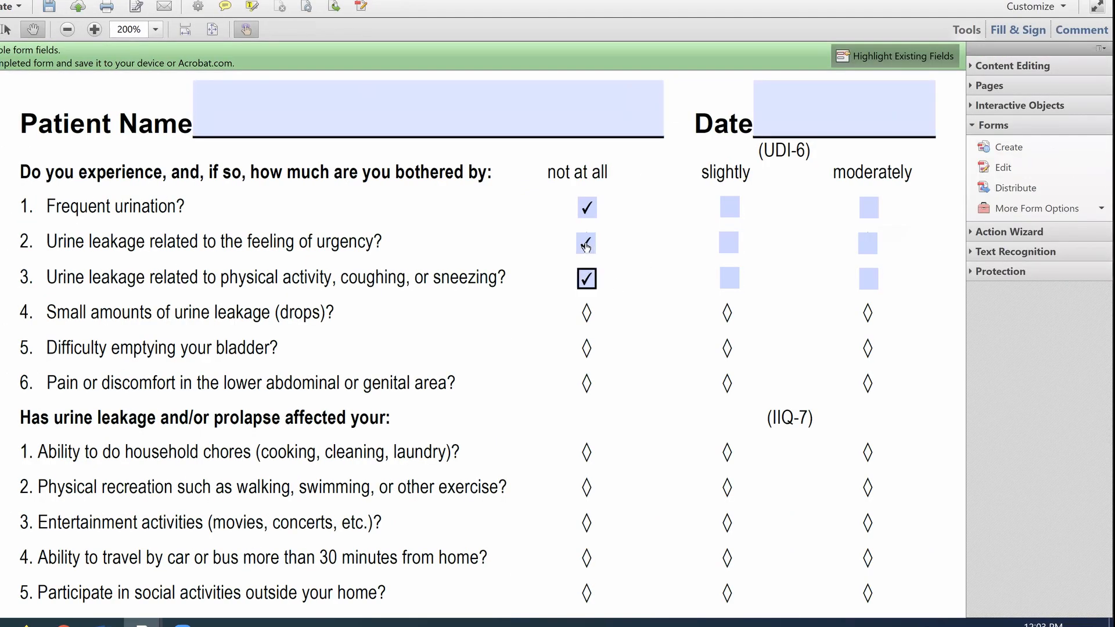
left_click(586, 241)
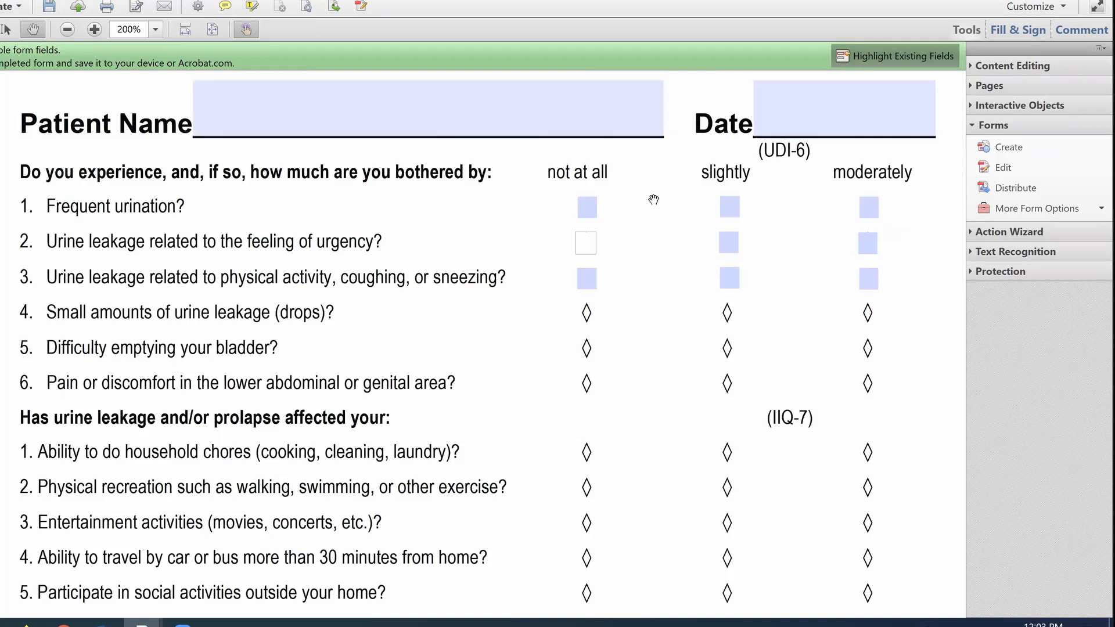
left_click(587, 210)
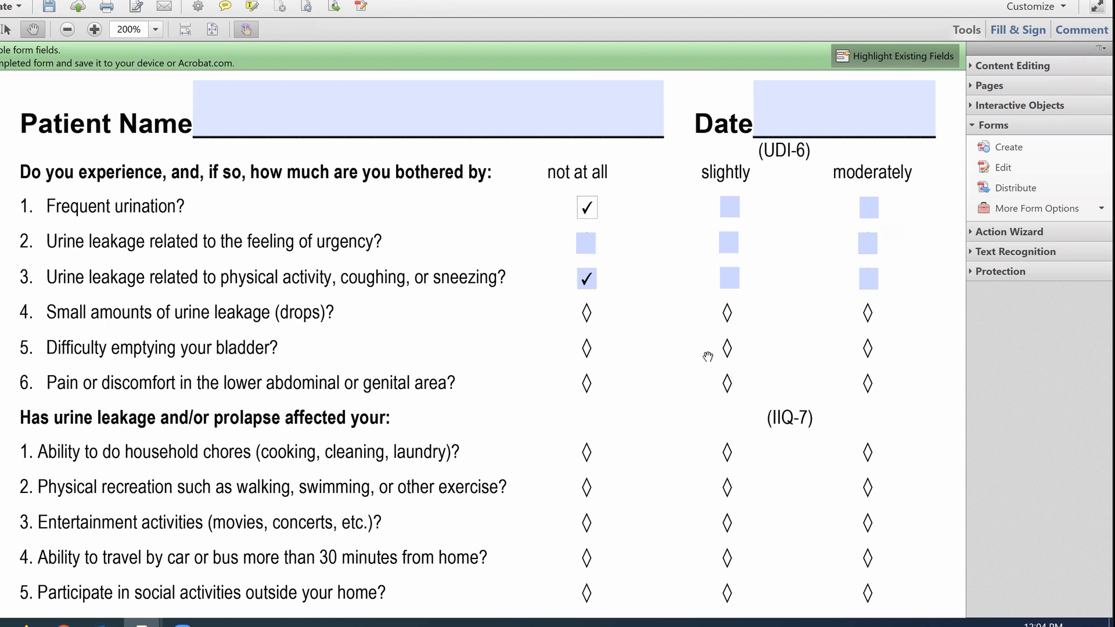
Test whether question 2's "not at all" and "slightly" check boxes toggle independently of question 1's, leaving question 2 cleared.
left_click(729, 243)
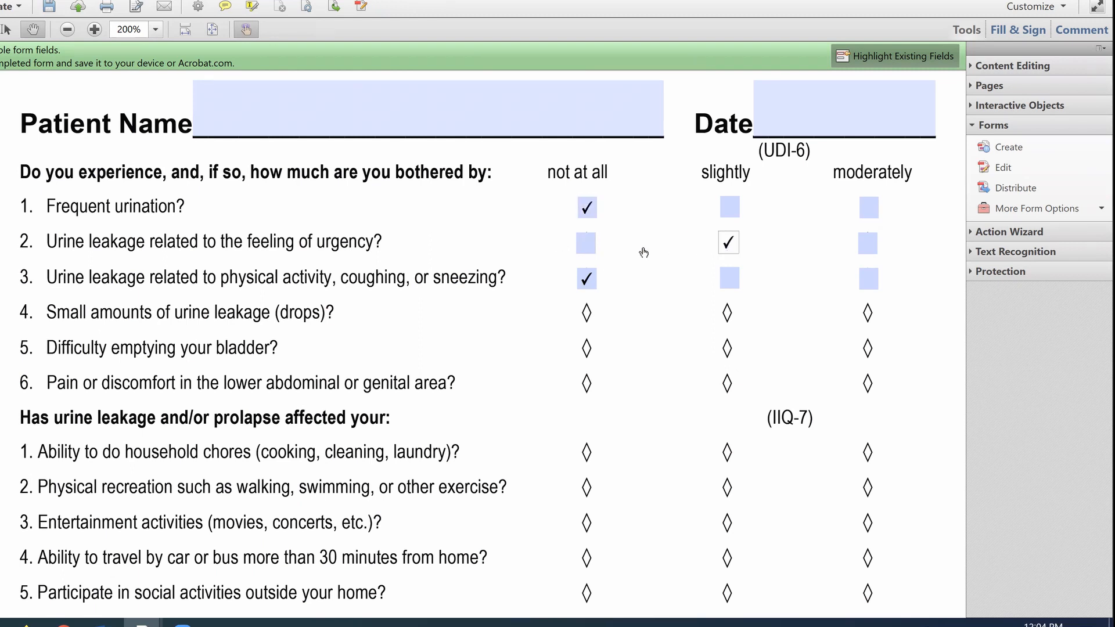
left_click(586, 248)
left_click(729, 216)
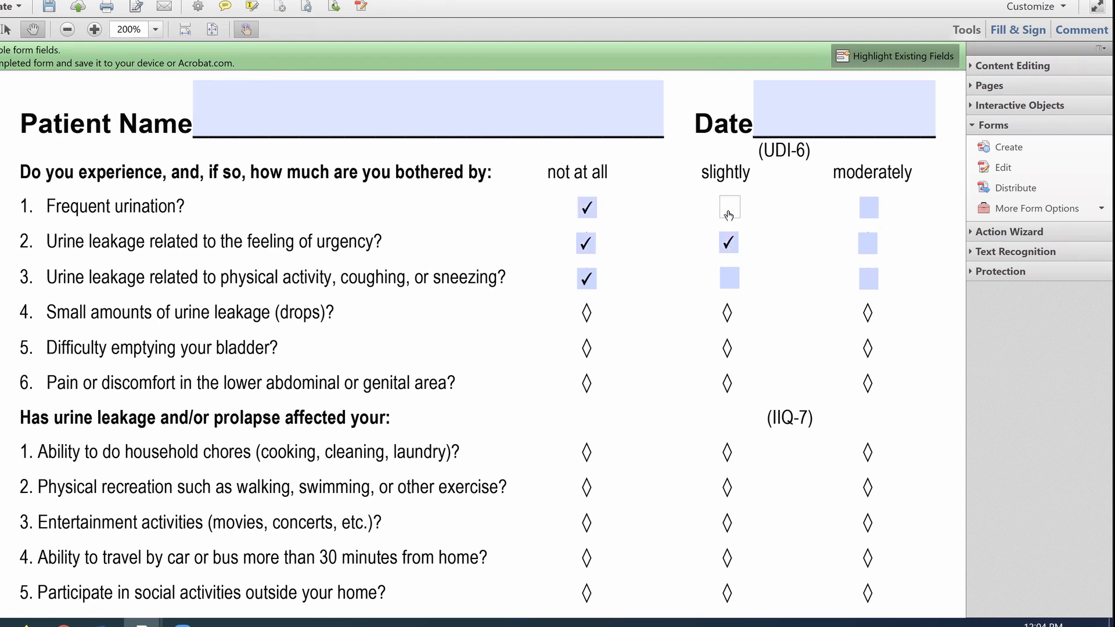
left_click(729, 242)
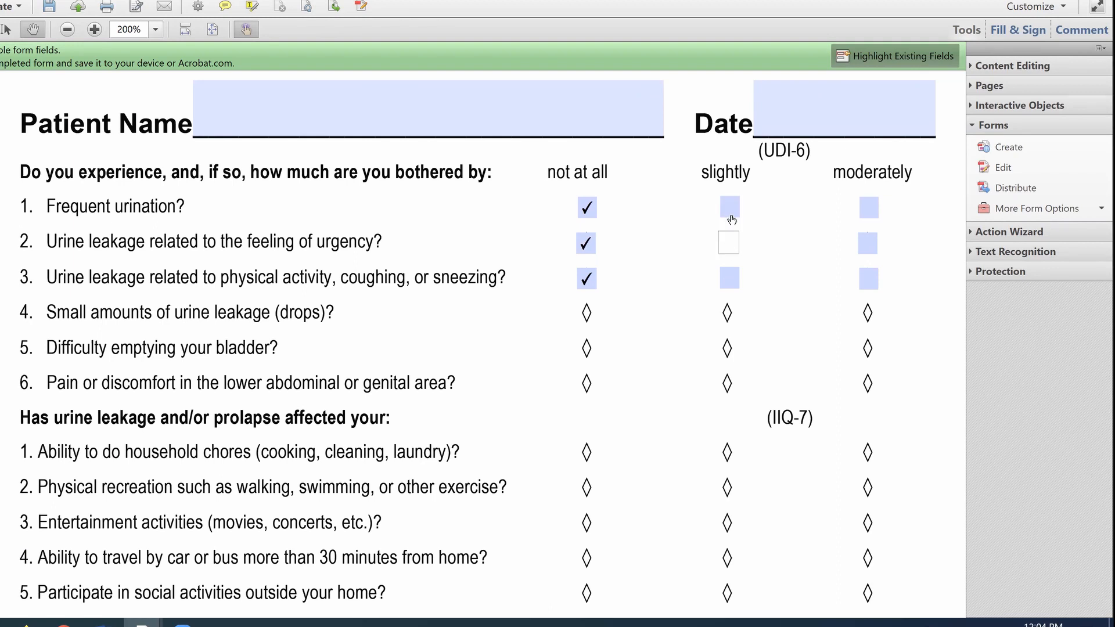
left_click(730, 215)
left_click(728, 243)
left_click(588, 247)
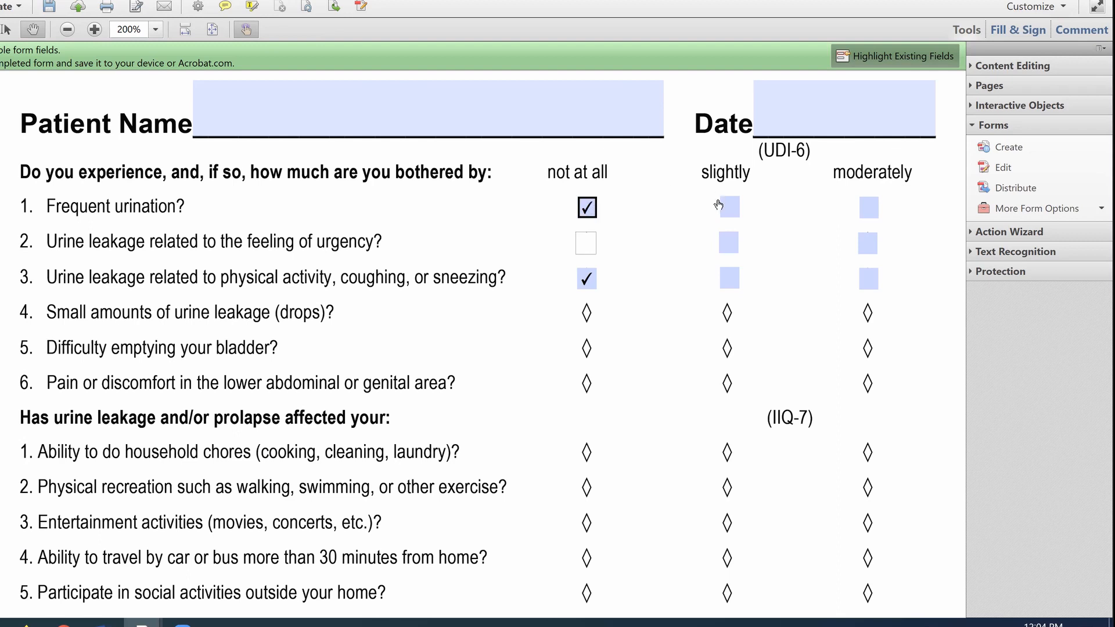
Test whether the check boxes of questions 1 and 3 are linked in each column, clearing every tick again.
left_click(732, 284)
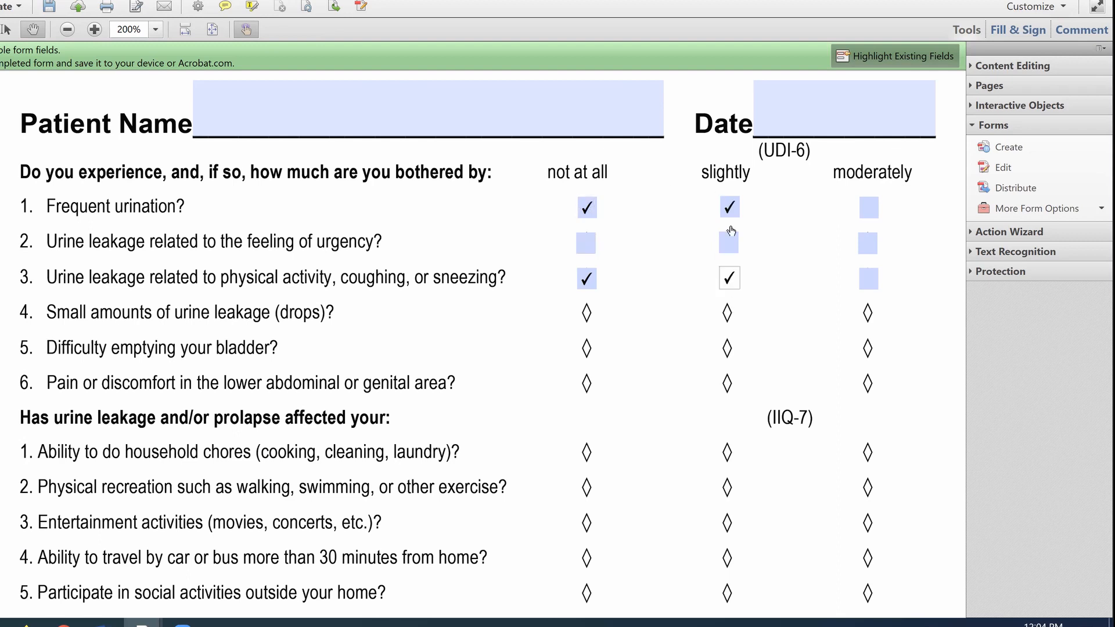
left_click(868, 278)
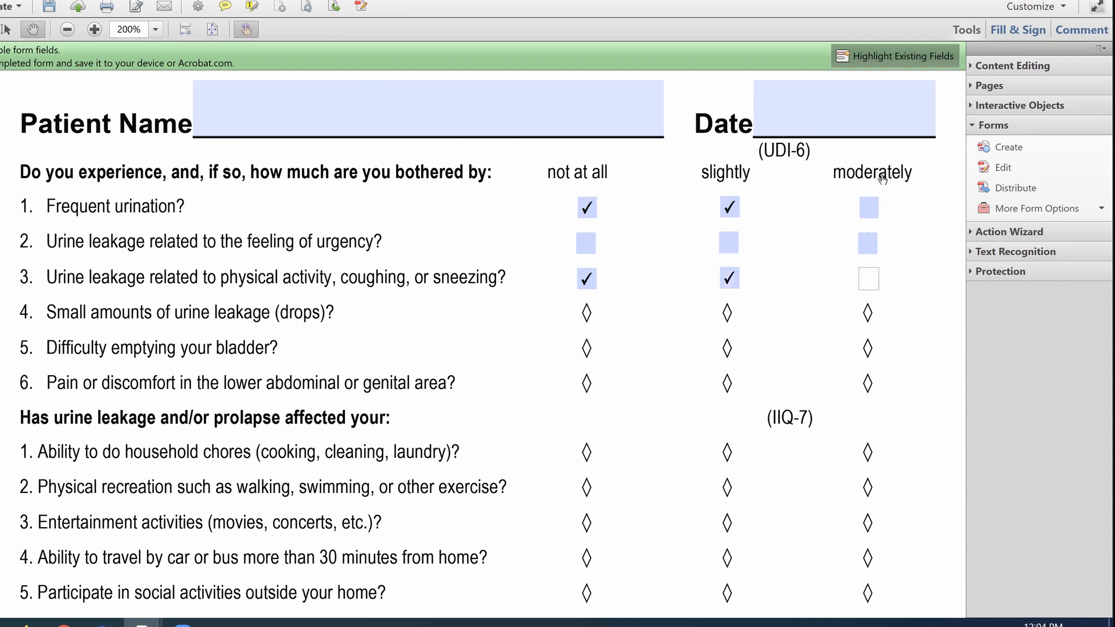
left_click(588, 281)
left_click(733, 281)
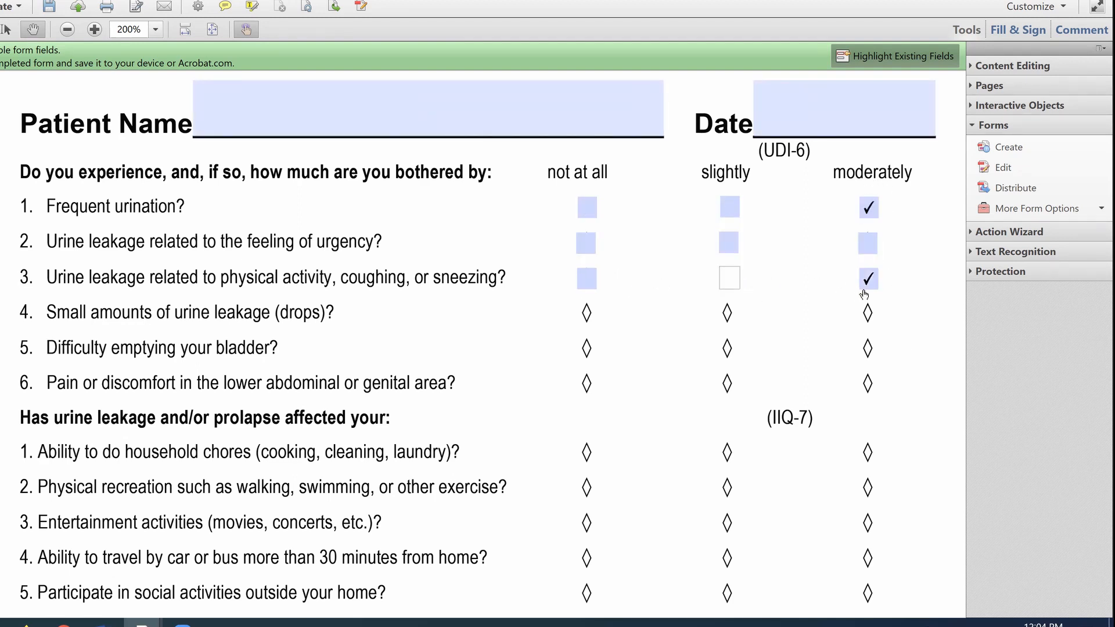
left_click(867, 281)
left_click_drag(913, 317, 823, 296)
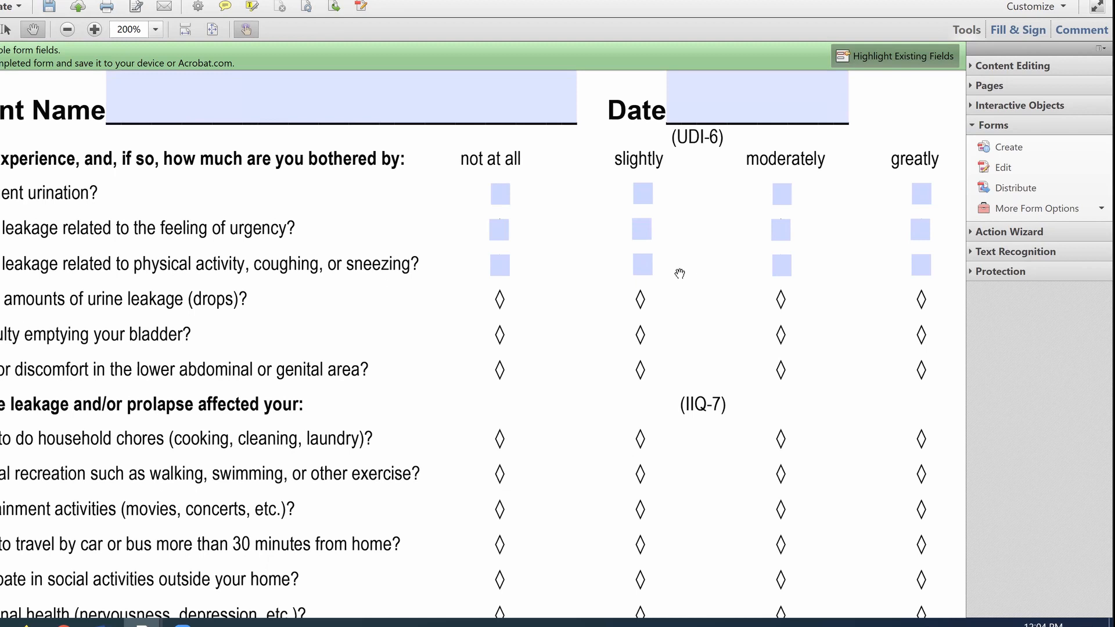
Return to form editing and rename question 3's "not at all" check box as Check Box73.
left_click(1003, 167)
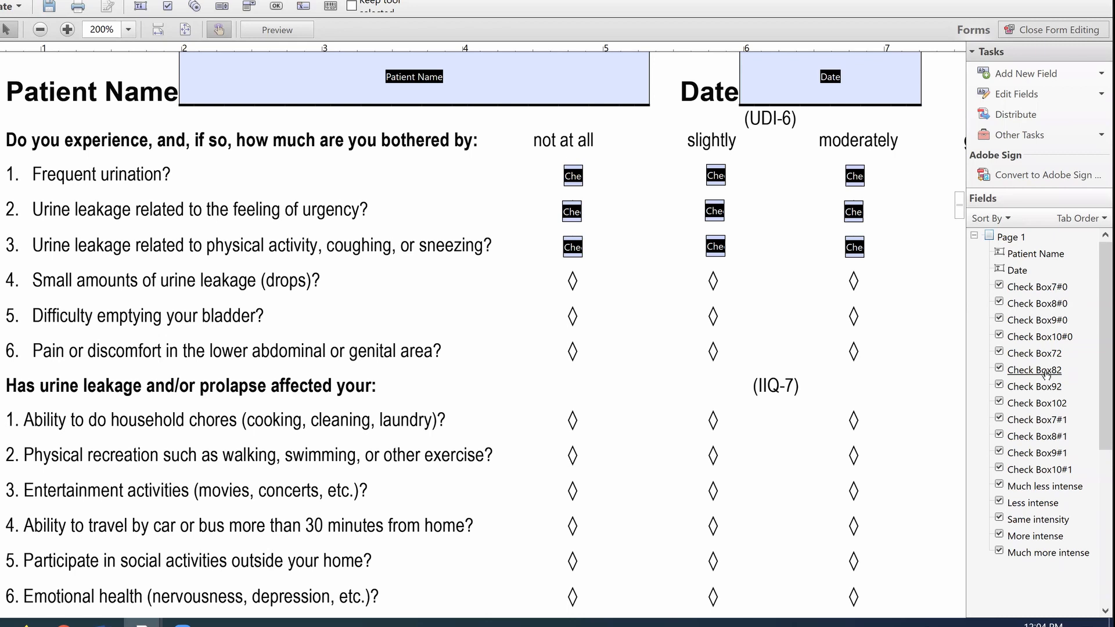
left_click(1035, 420)
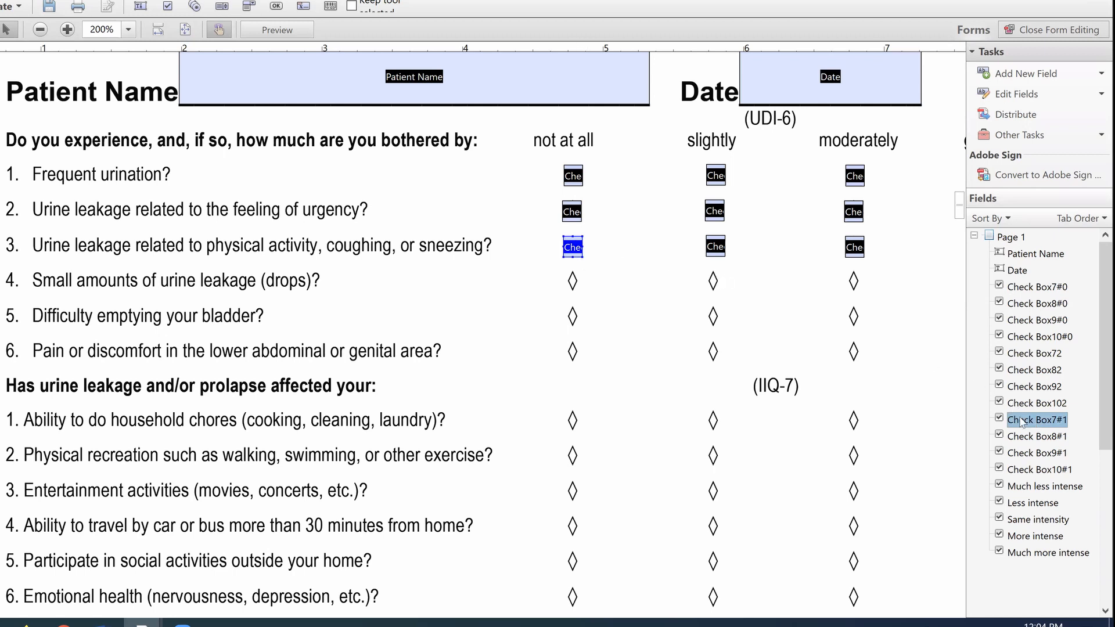
right_click(1028, 428)
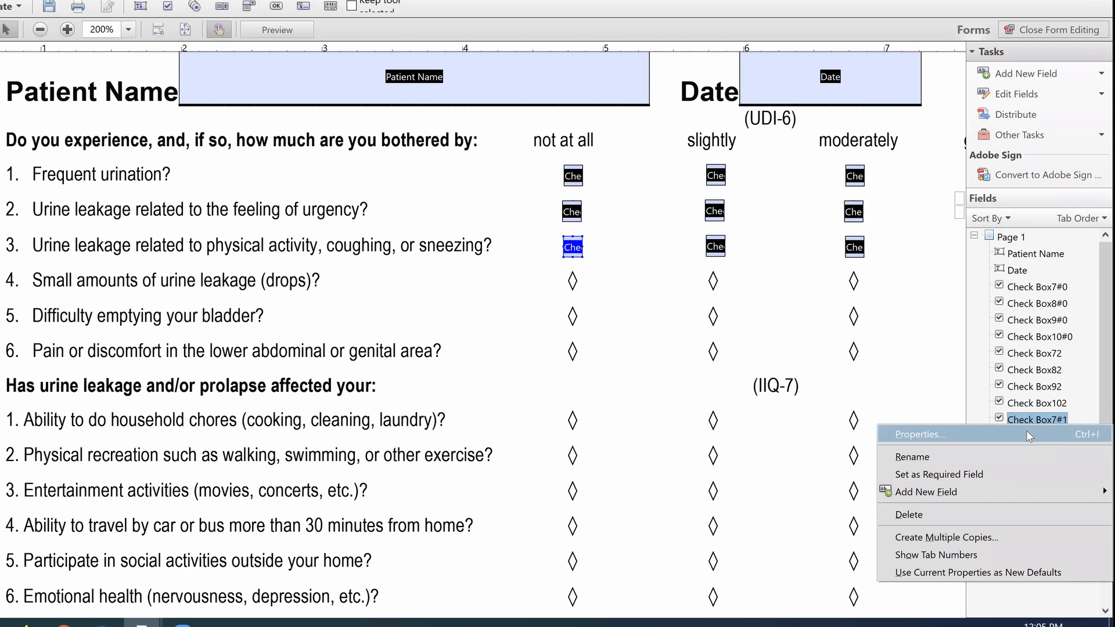
left_click(1026, 430)
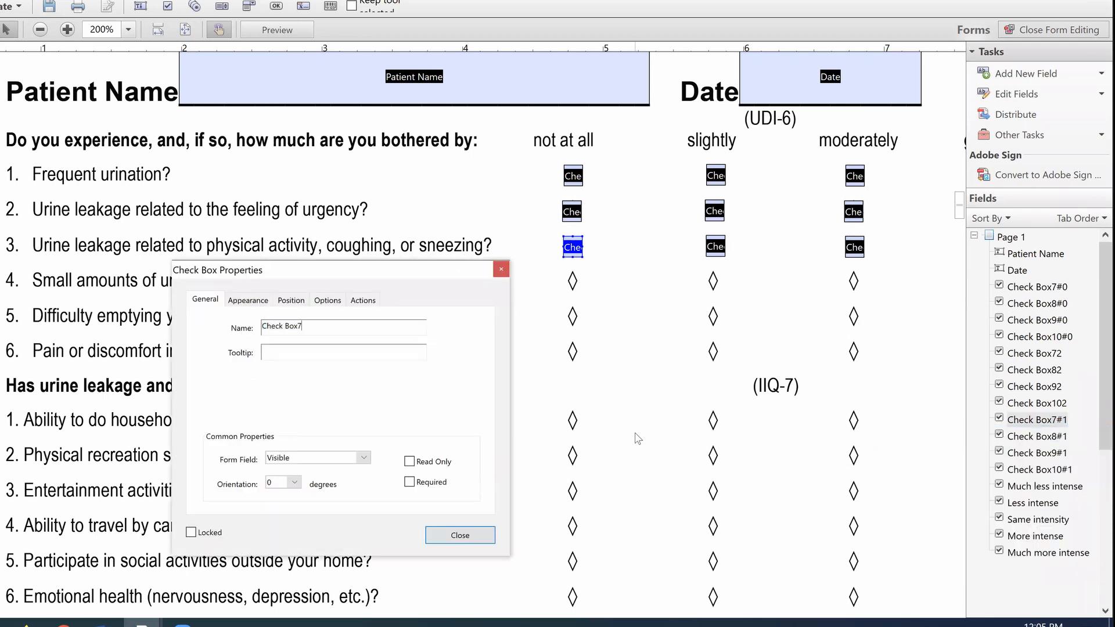
type("3")
key("Tab")
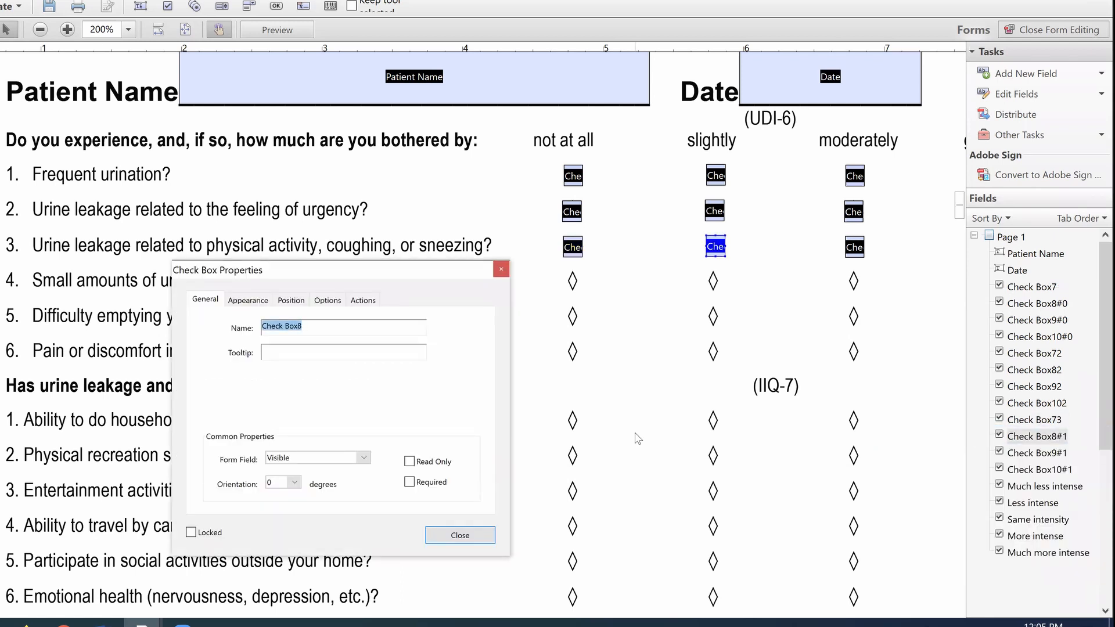
Rename question 3's "slightly" check box as Check Box83 and its "moderately" check box as Check Box93.
key("End")
type("3")
key("Tab")
key("End")
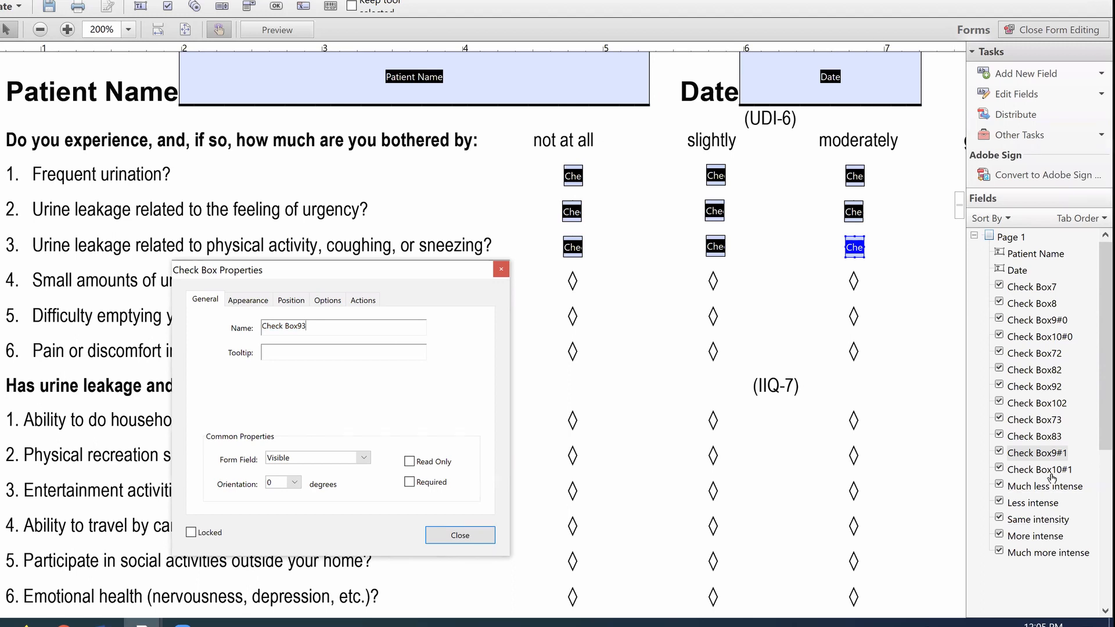
key("Tab")
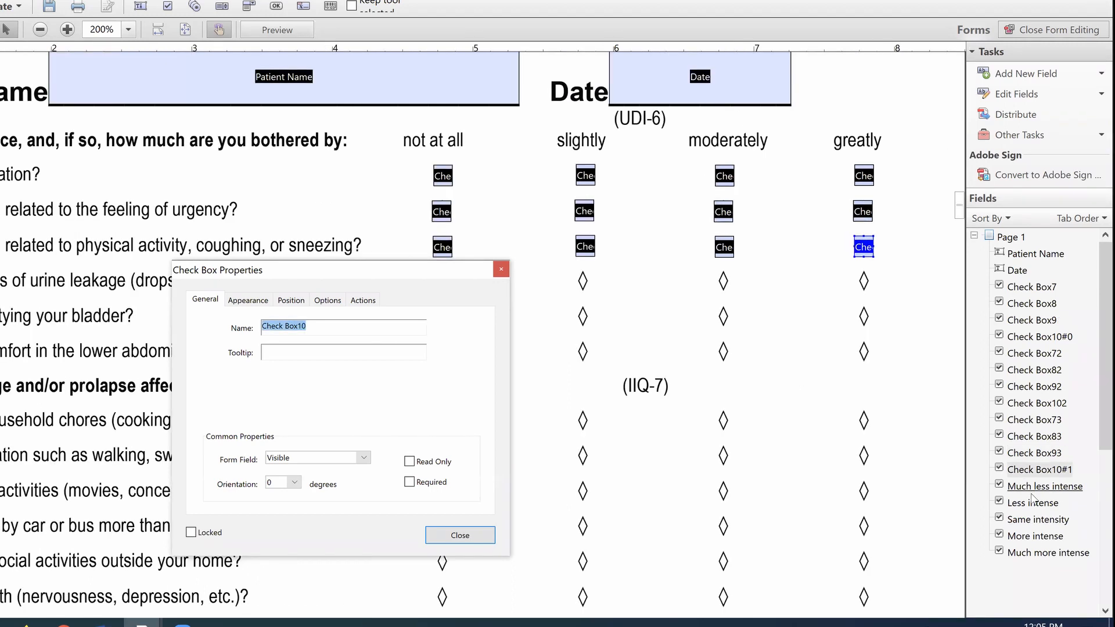
Rename question 3's "greatly" check box as Check Box103 and close the field properties.
key("End")
type("3")
key("Tab")
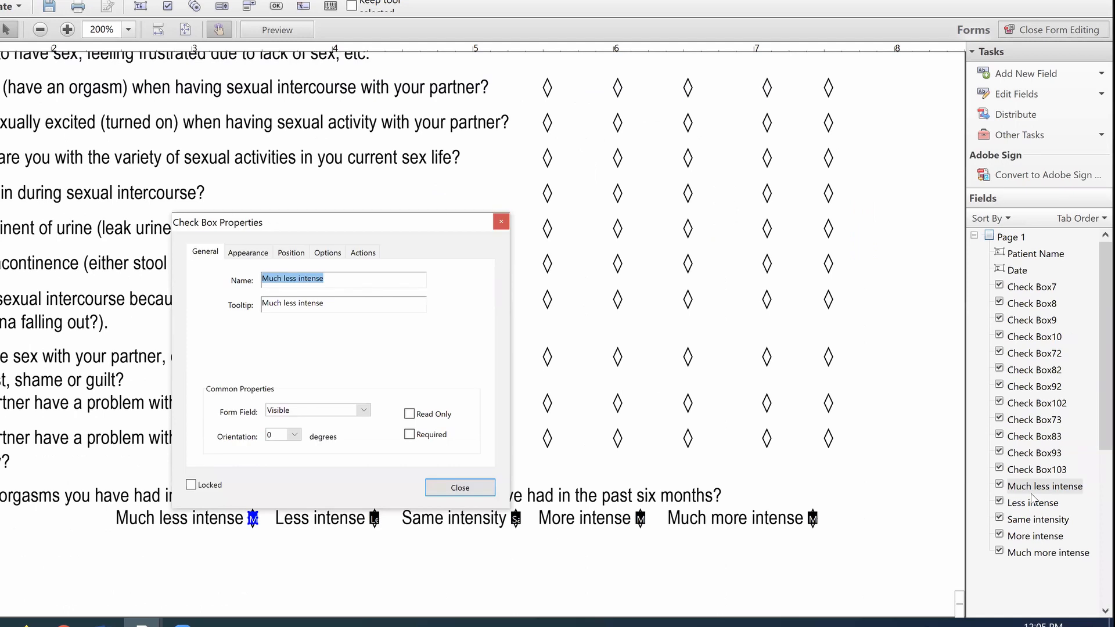
left_click(460, 488)
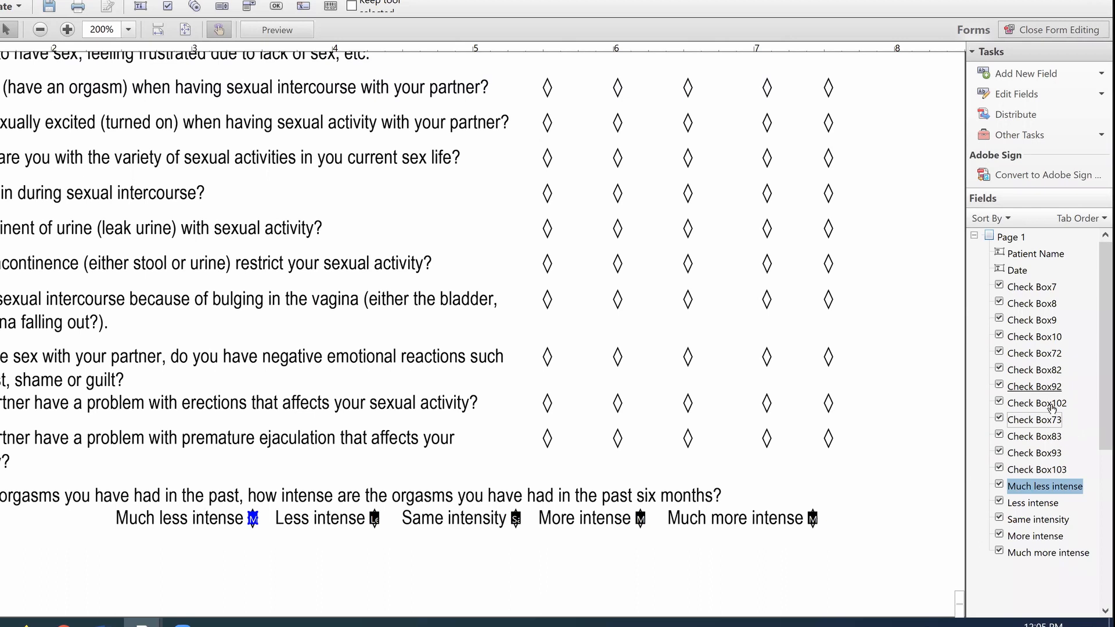
Check the general properties of question 3's "not at all" check box, making no changes.
left_click(1034, 419)
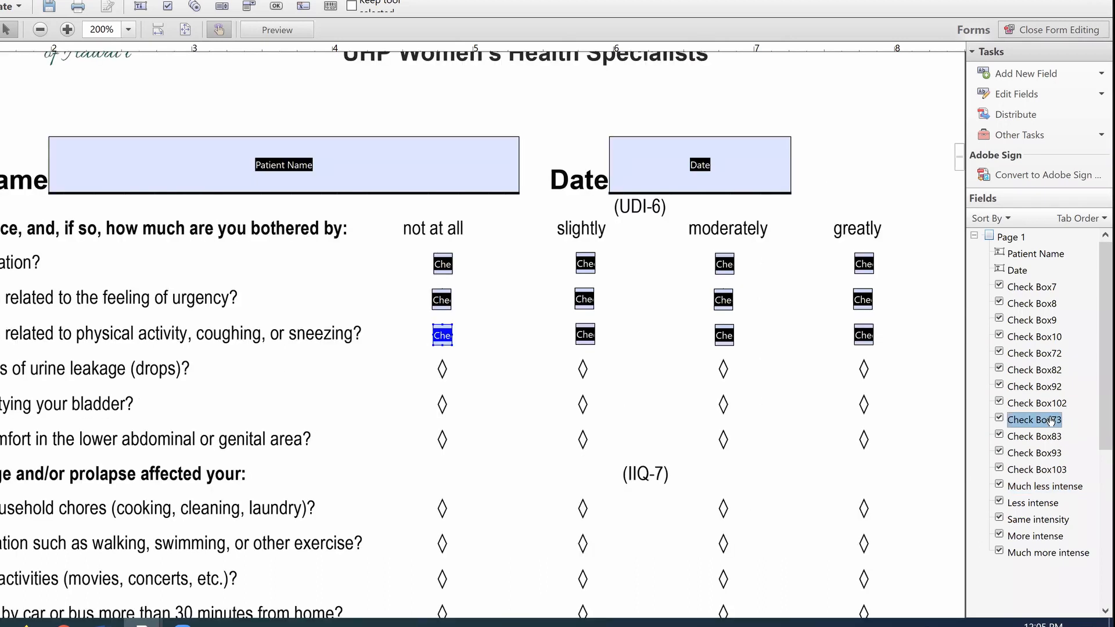
right_click(1050, 420)
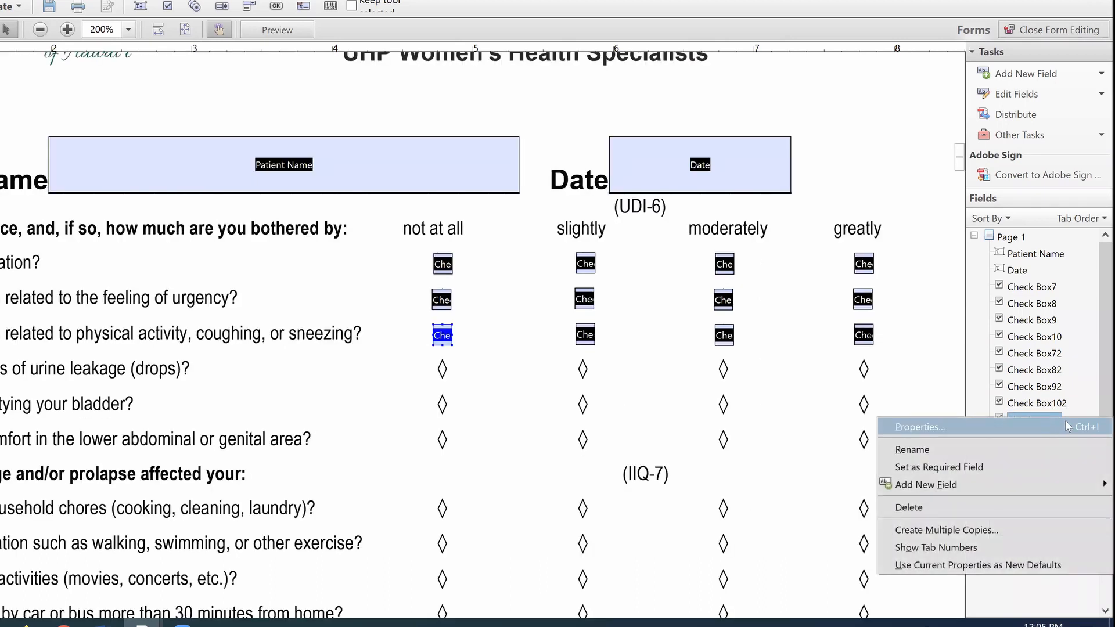
left_click(1049, 427)
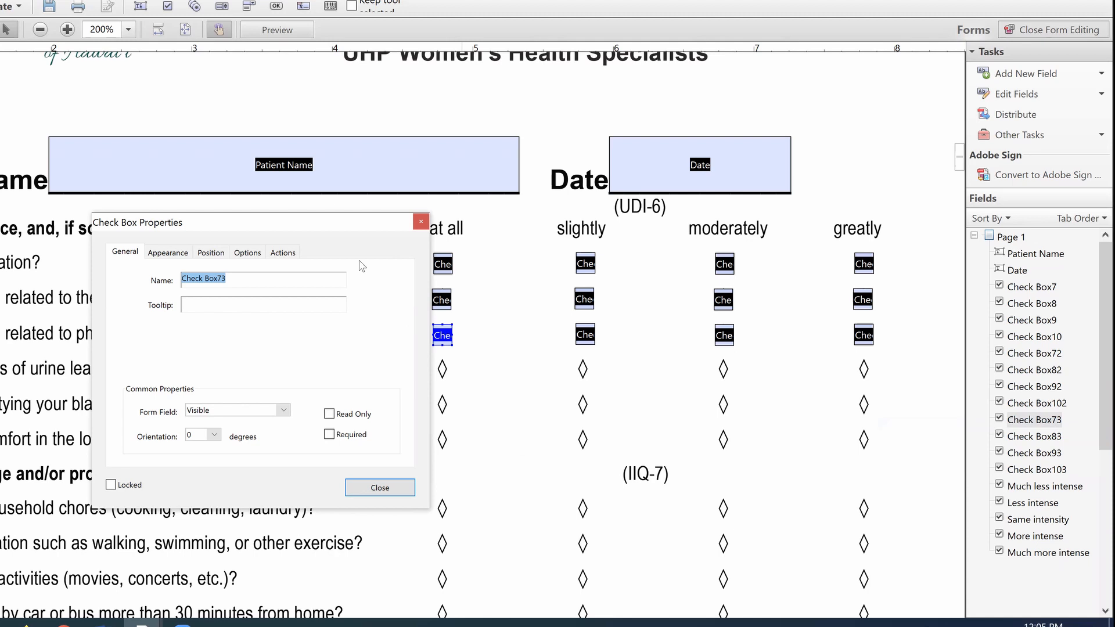
left_click(419, 221)
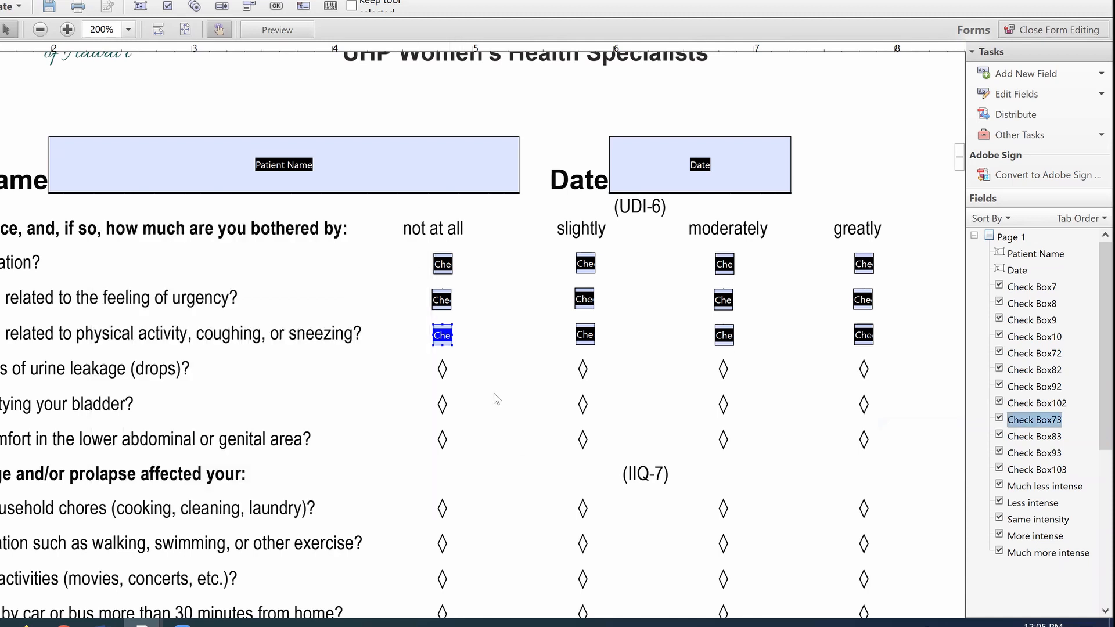
Leave form editing and tick "not at all" for question 1 and "slightly" for question 2.
left_click(1052, 30)
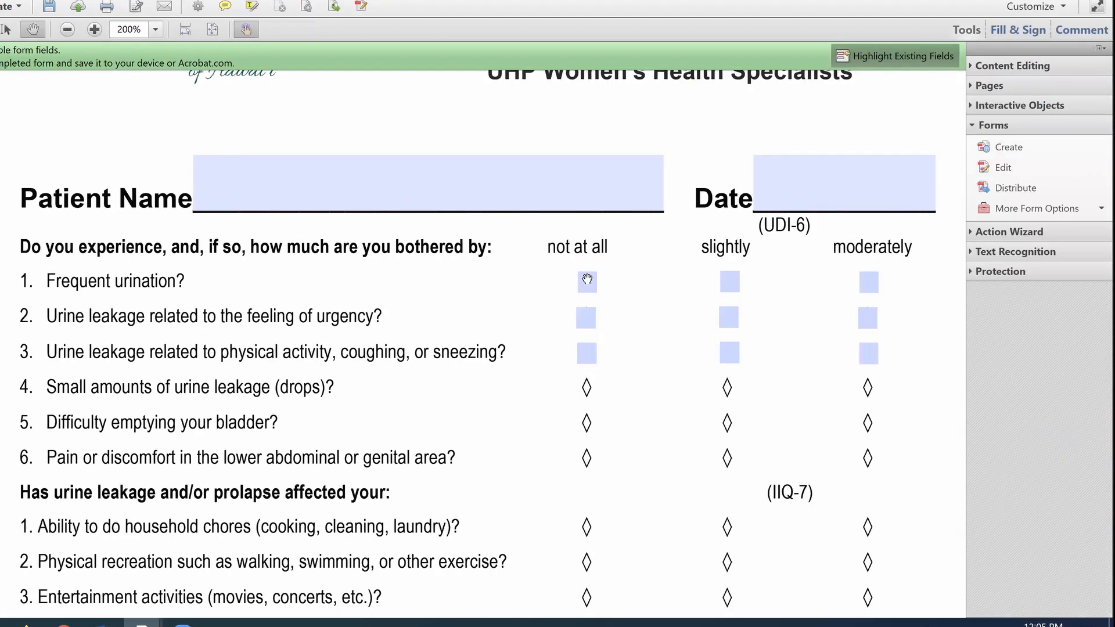
left_click(587, 283)
left_click(729, 317)
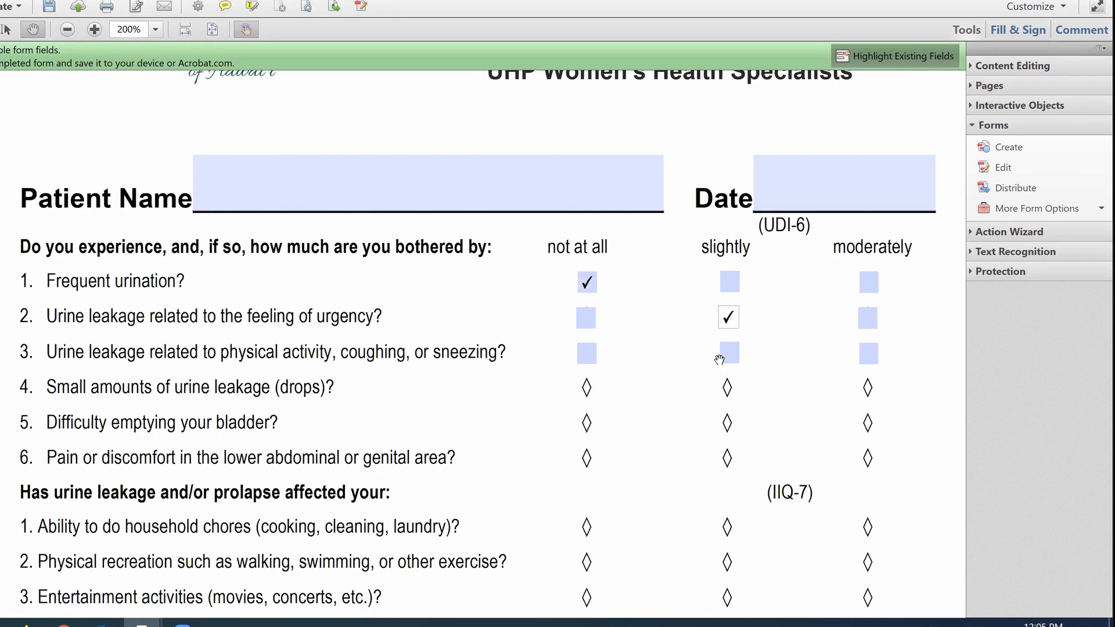
Tick "moderately" for question 3, the one about physical activity, coughing, or sneezing.
left_click(865, 359)
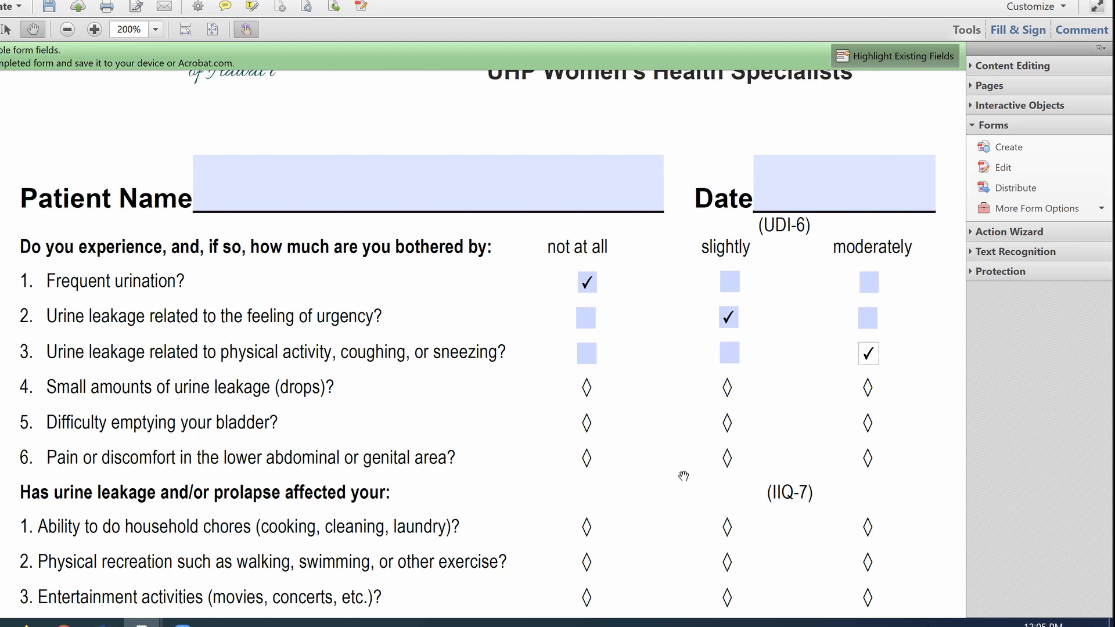
left_click(1003, 167)
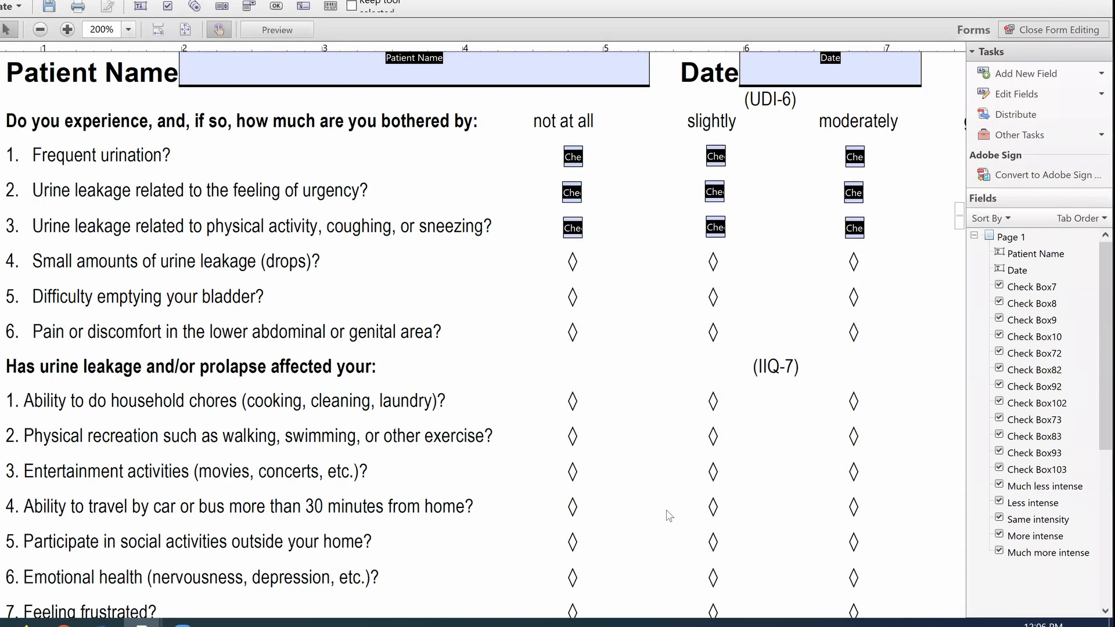
scroll(669, 515, "down", 2)
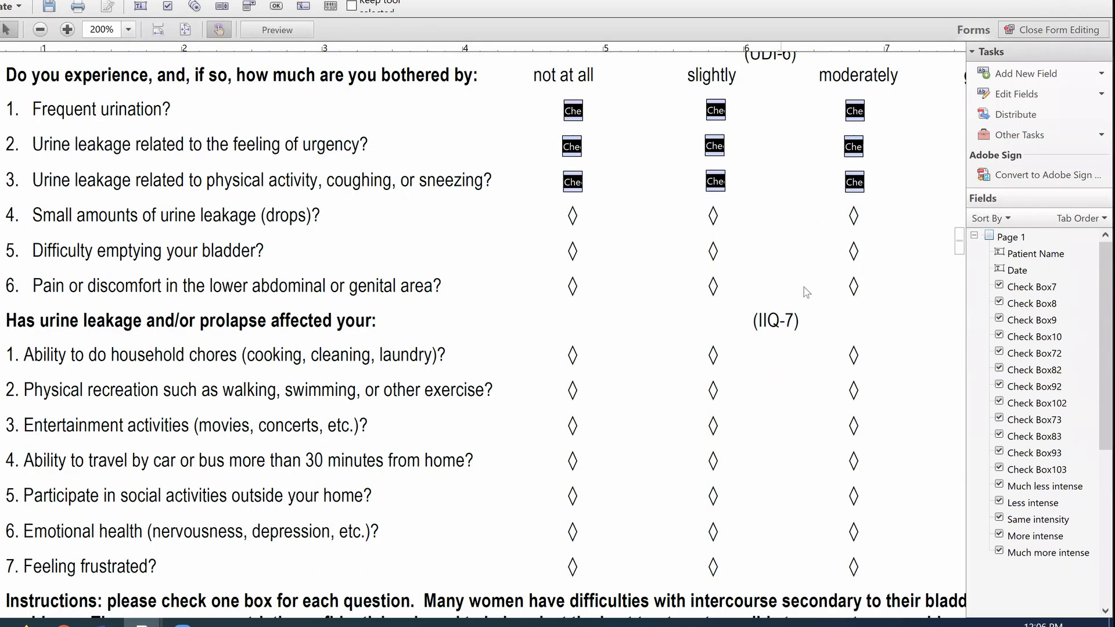
left_click_drag(711, 310, 476, 332)
left_click(1044, 27)
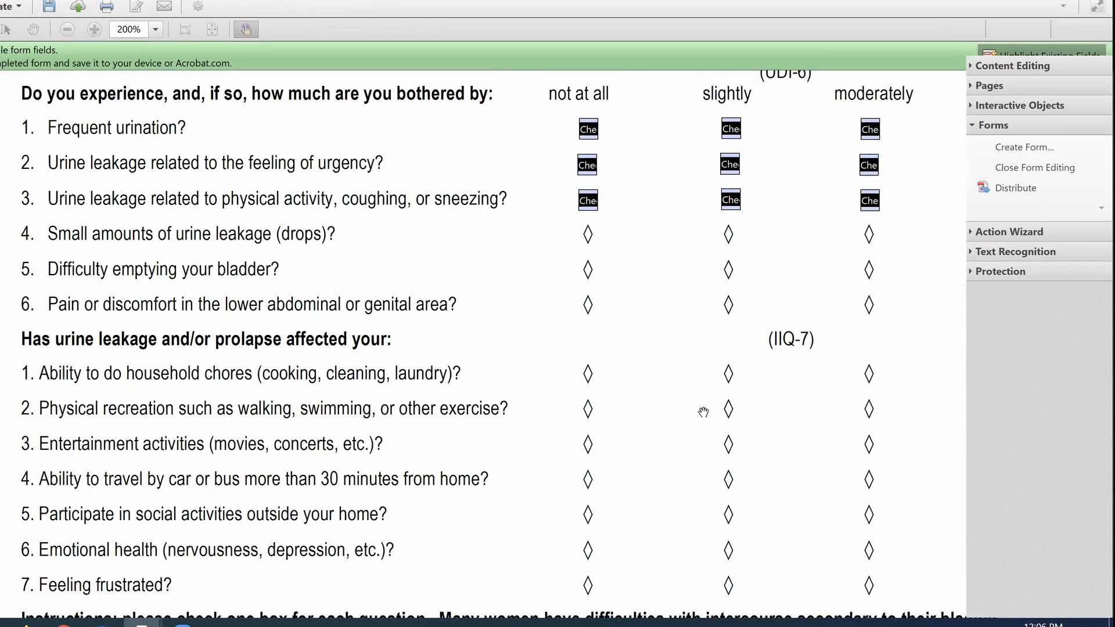
Look through the UDI-6, IIQ-7 and PISQ-12 questions down to the intensity options, and return to the first section.
scroll(736, 406, "down", 1)
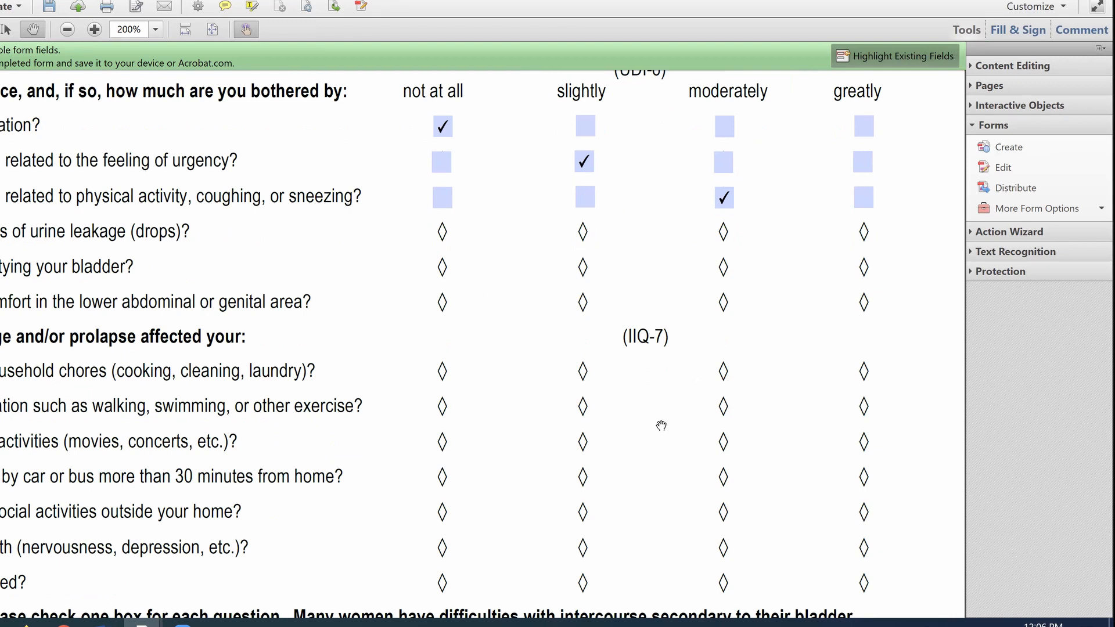
scroll(659, 415, "down", 2)
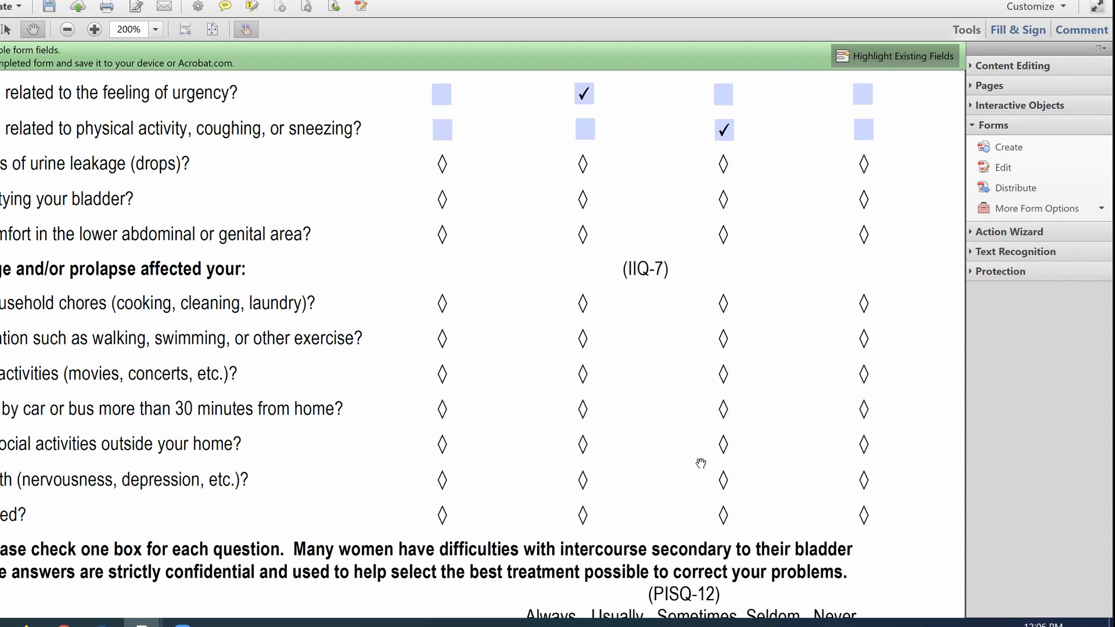
scroll(636, 459, "down", 7)
left_click_drag(648, 464, 635, 333)
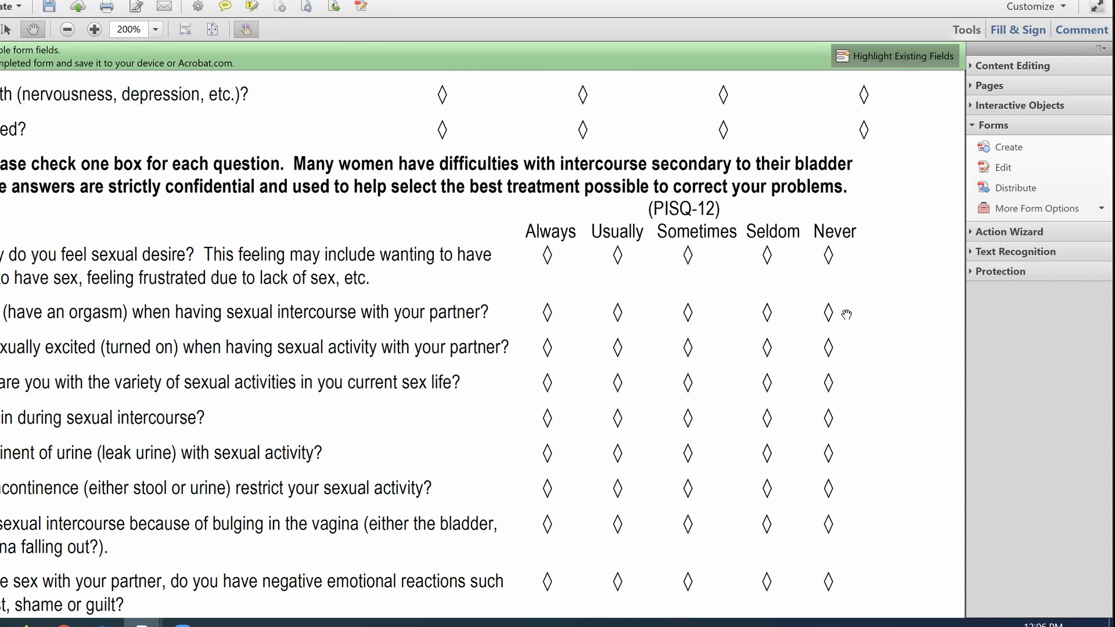
scroll(828, 439, "up", 1)
scroll(813, 406, "up", 5)
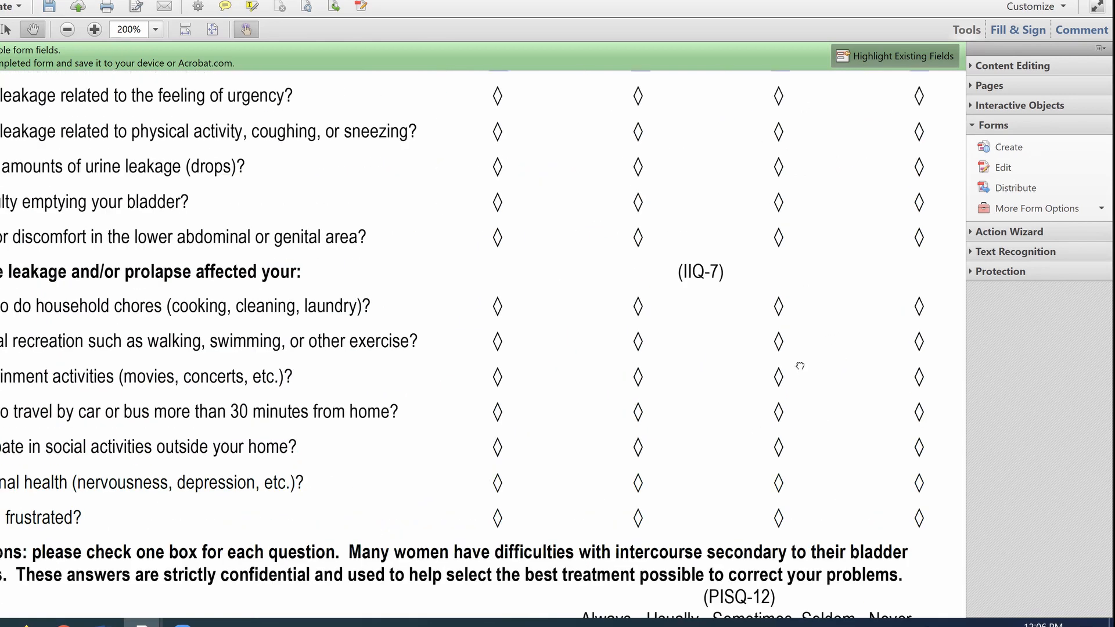
scroll(801, 368, "up", 4)
left_click(442, 279)
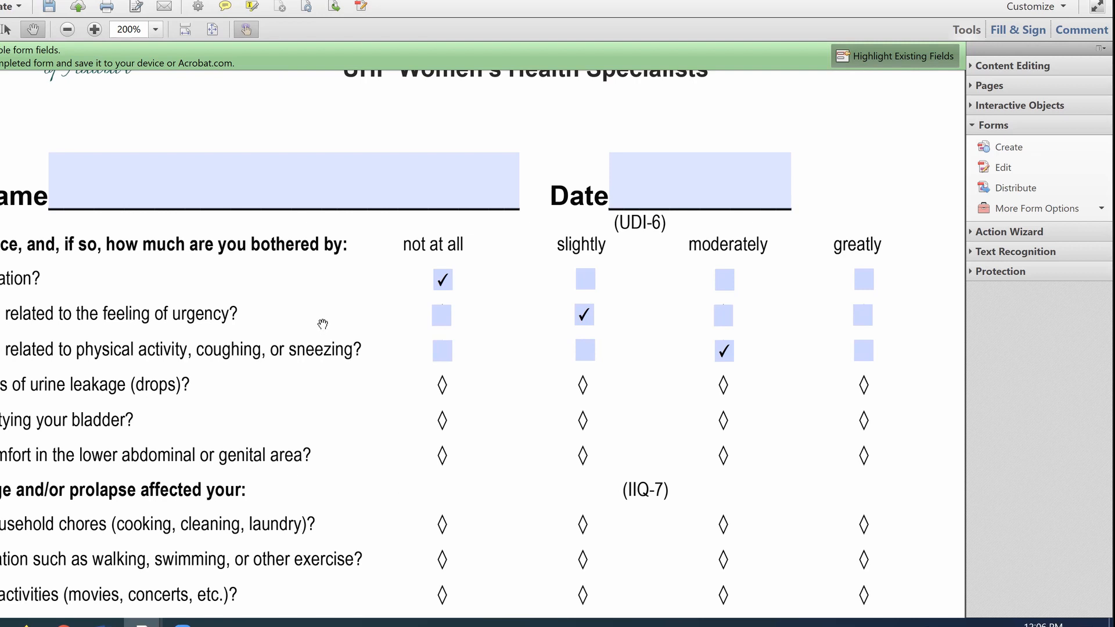
scroll(323, 319, "down", 4)
scroll(391, 221, "down", 6)
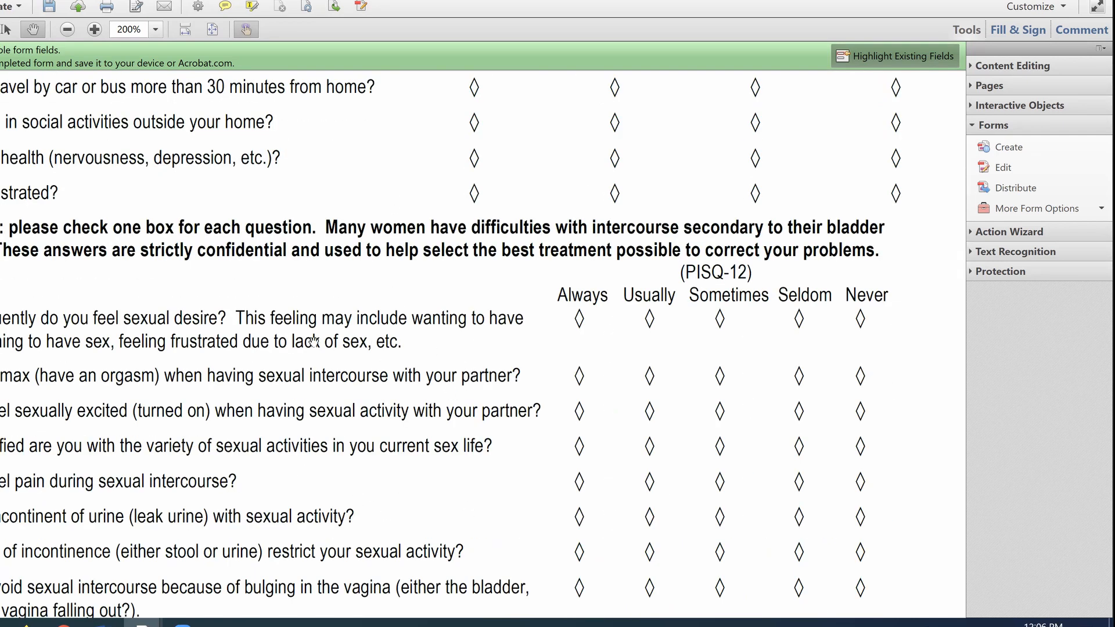
scroll(296, 342, "left", 3)
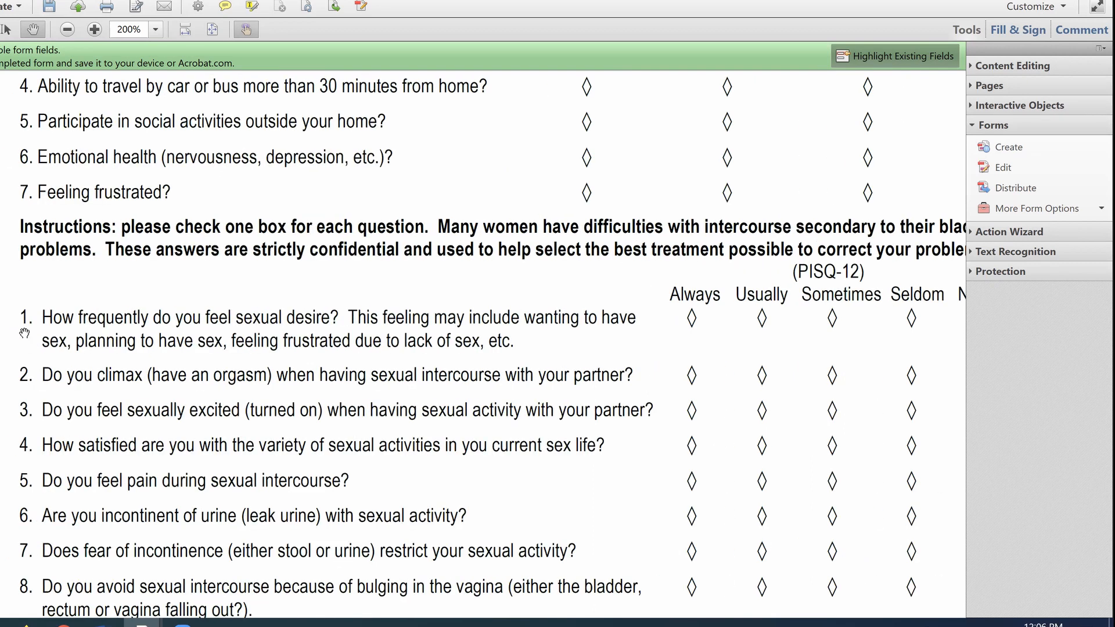
left_click_drag(500, 350, 356, 335)
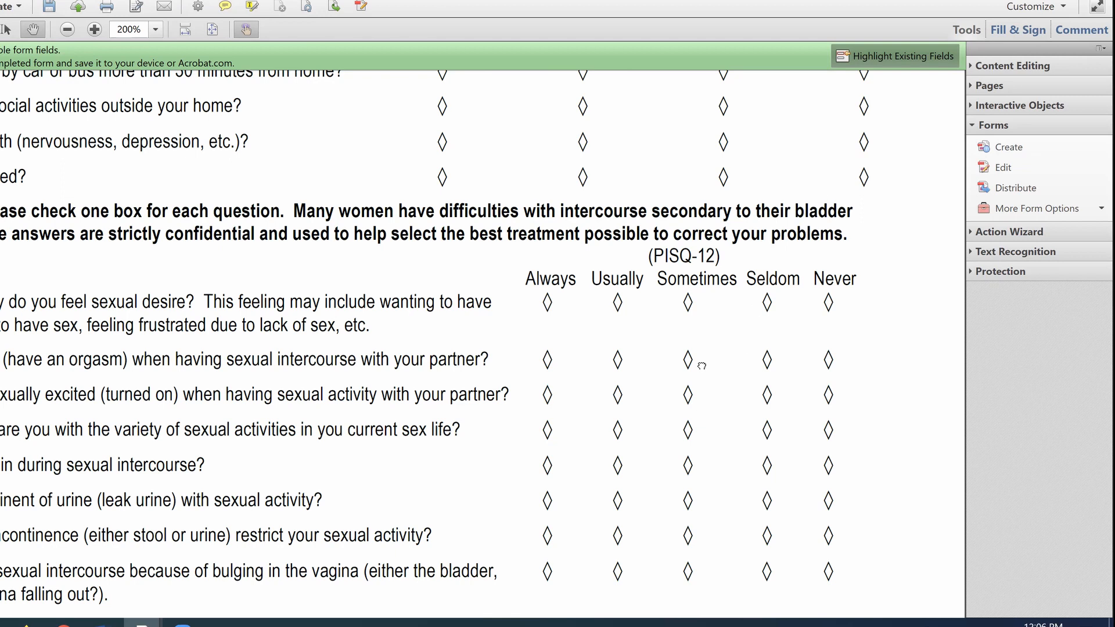
scroll(702, 366, "down", 3)
left_click_drag(695, 366, 686, 240)
left_click_drag(535, 430, 515, 454)
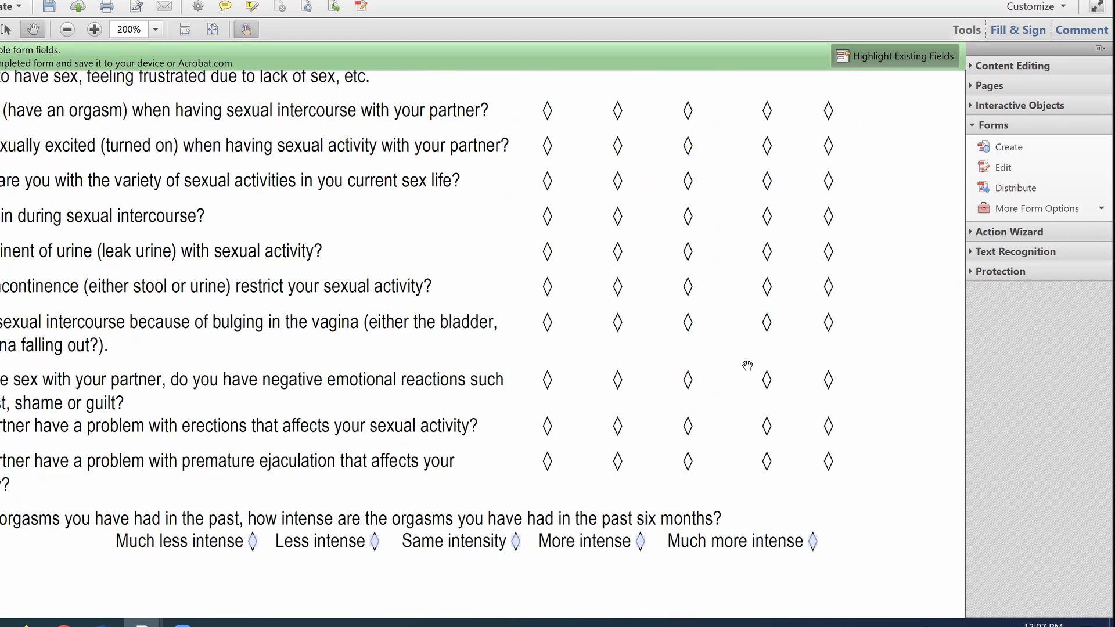
left_click_drag(762, 328, 779, 618)
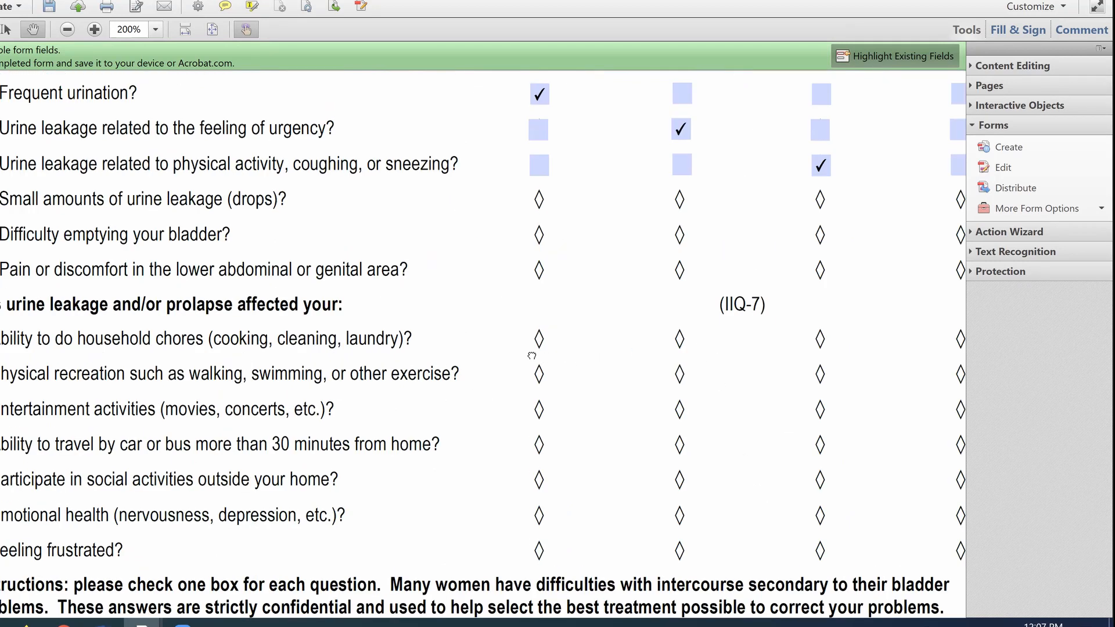
left_click_drag(532, 355, 498, 425)
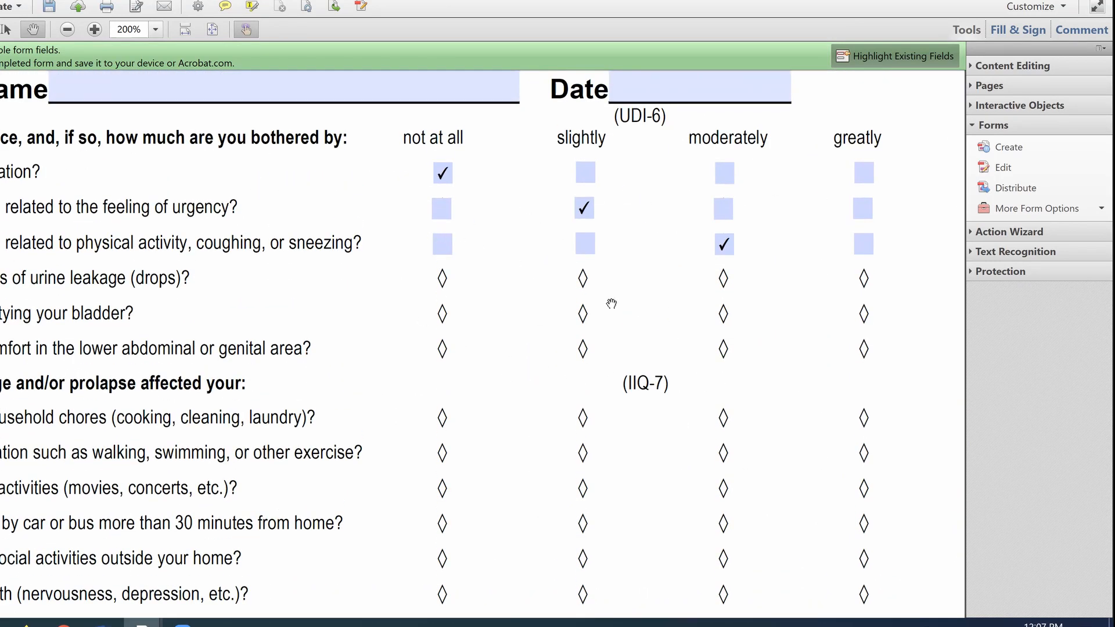
Tick "moderately", "greatly" and "not at all" for question 2 in addition to "slightly".
left_click(585, 207)
left_click(723, 208)
left_click(863, 209)
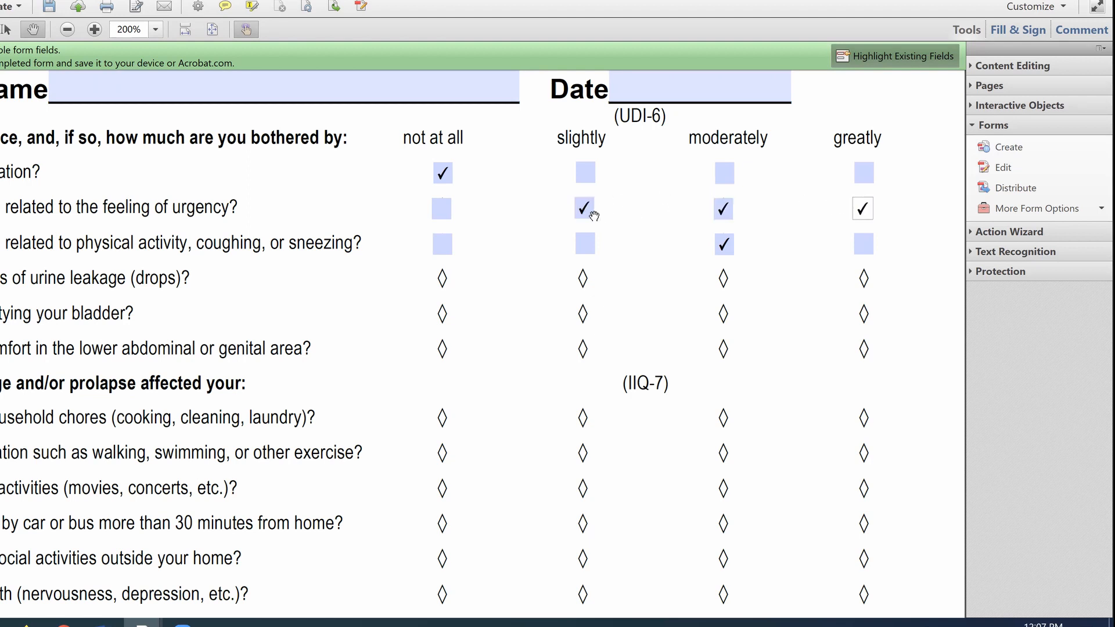
left_click(441, 209)
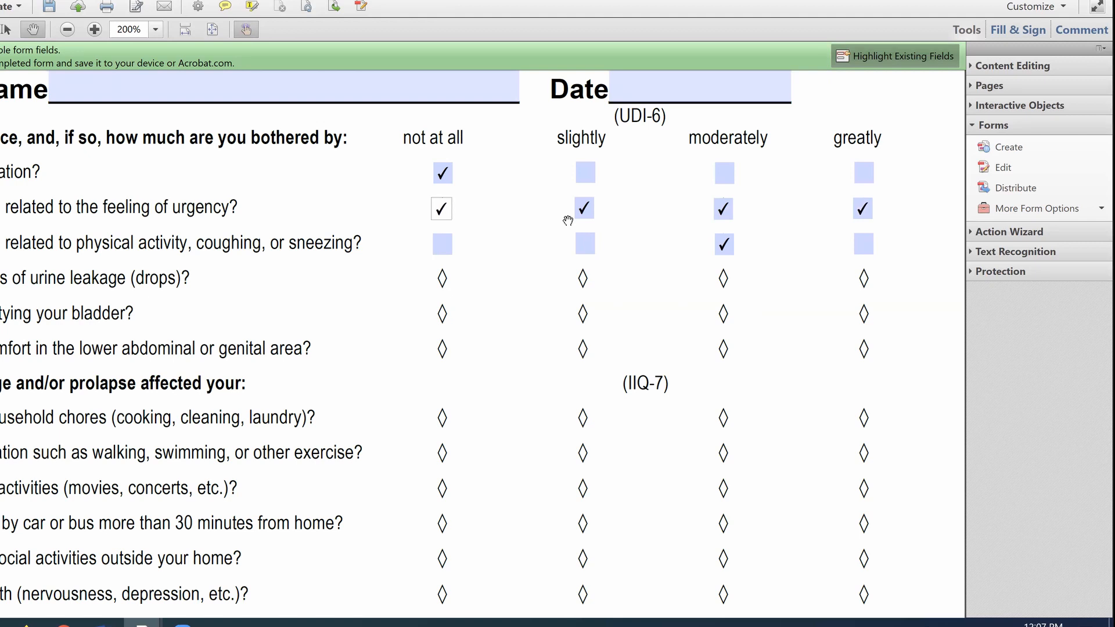
left_click_drag(243, 222, 302, 239)
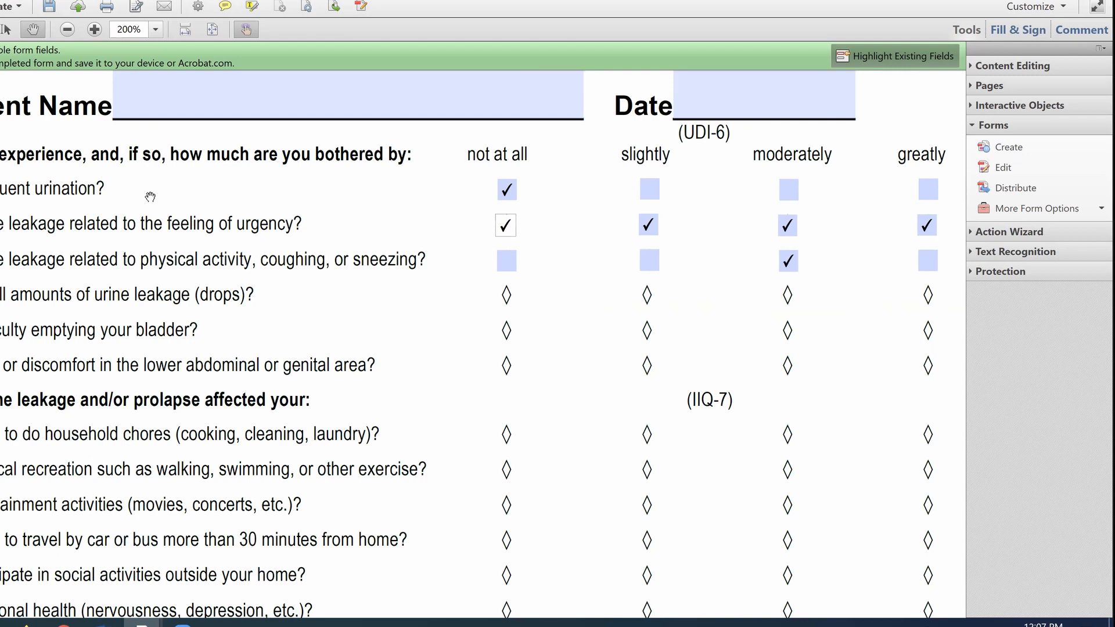
Test question 1's "not at all" and "greatly" check boxes by toggling each independently, leaving both unticked.
left_click(929, 187)
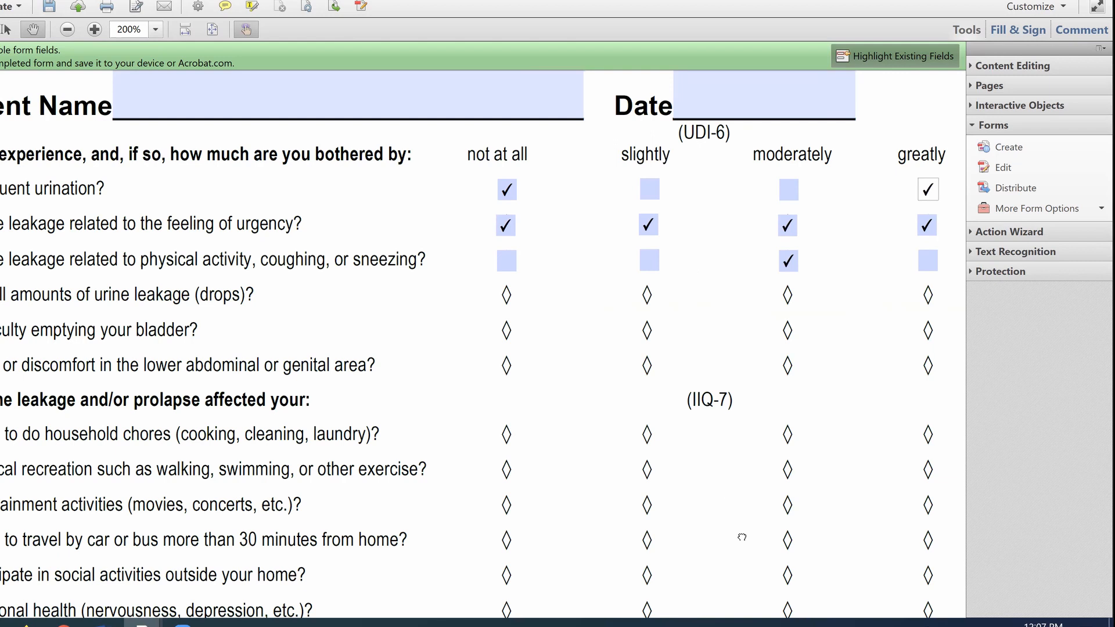
scroll(742, 537, "up", 5)
left_click_drag(746, 543, 706, 330)
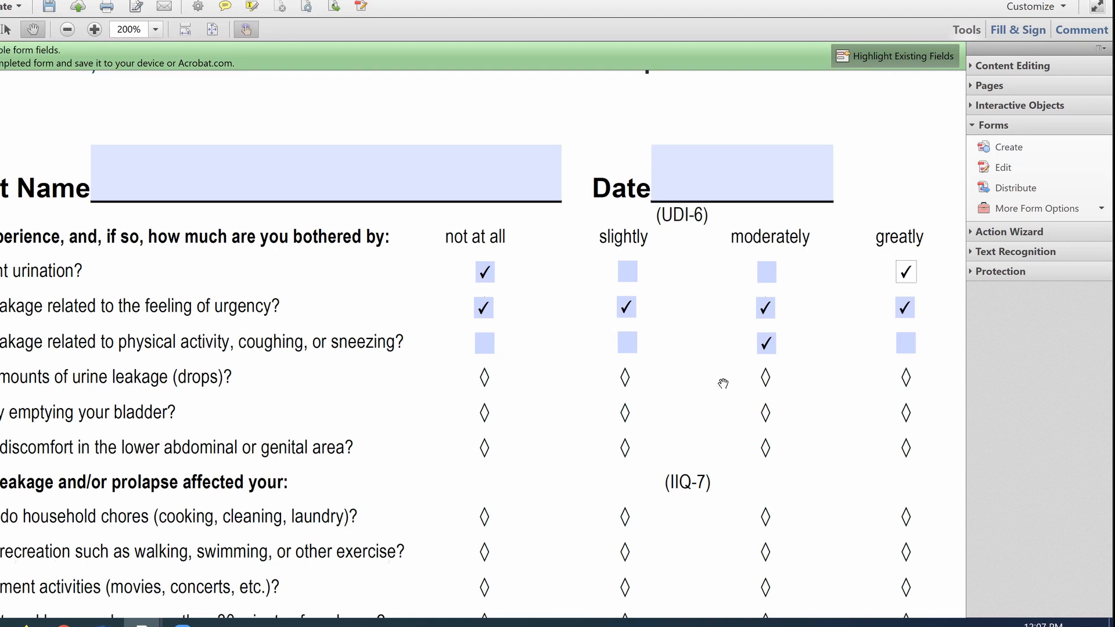
left_click(482, 279)
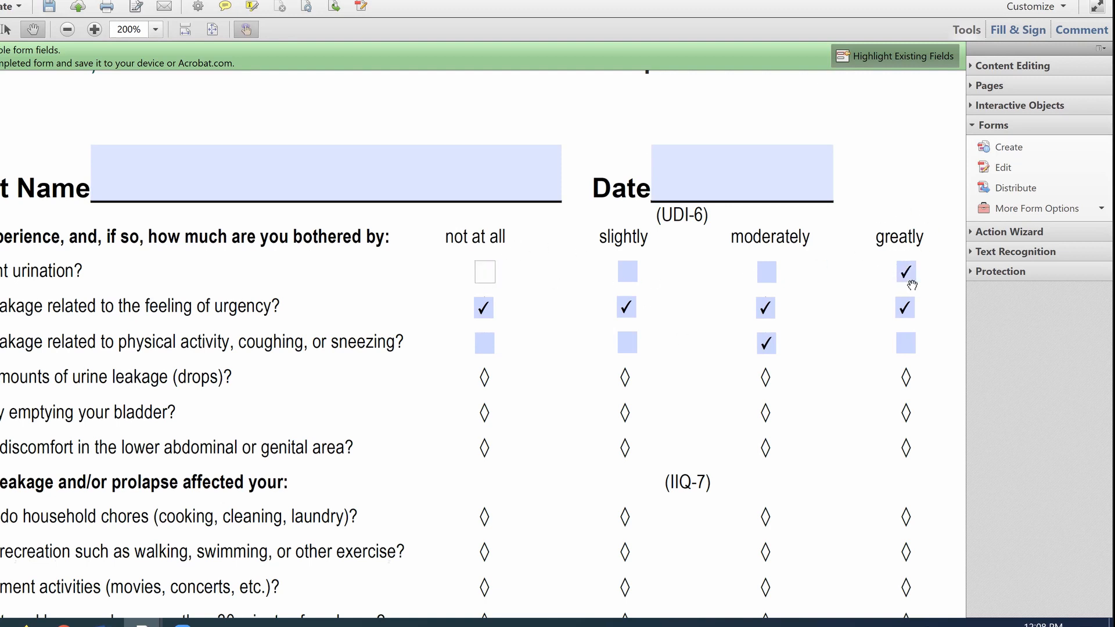
left_click(490, 280)
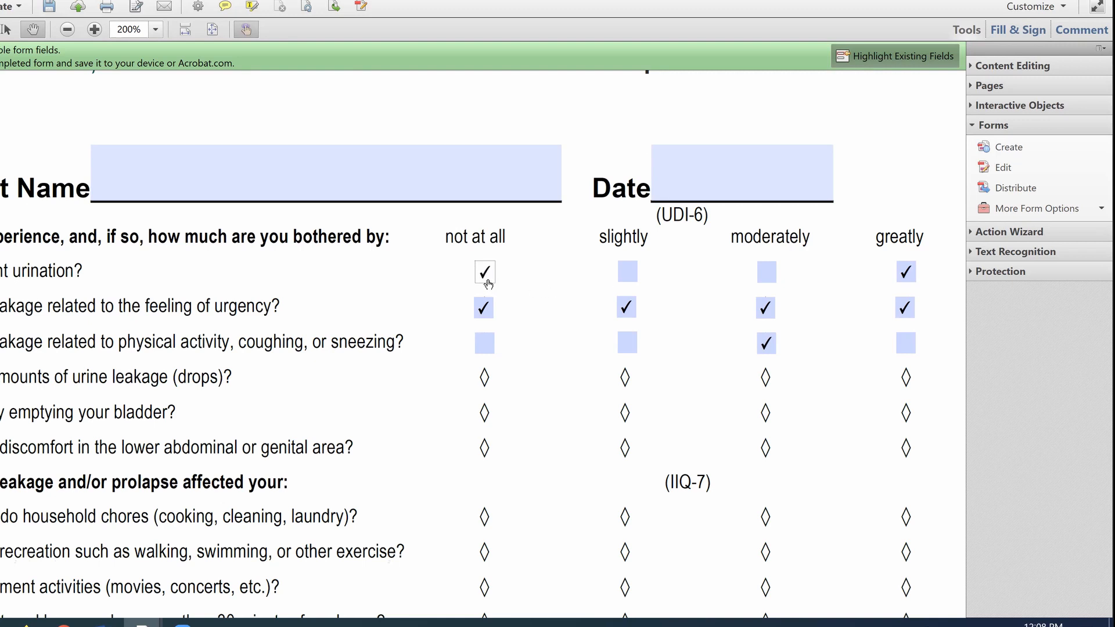
left_click(905, 281)
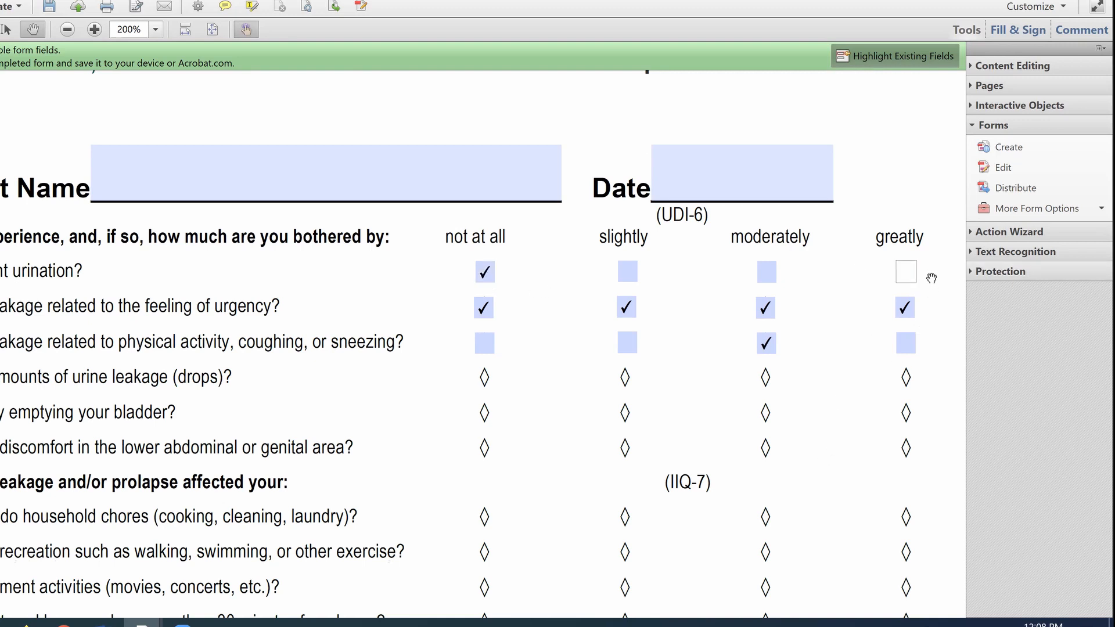
left_click(911, 279)
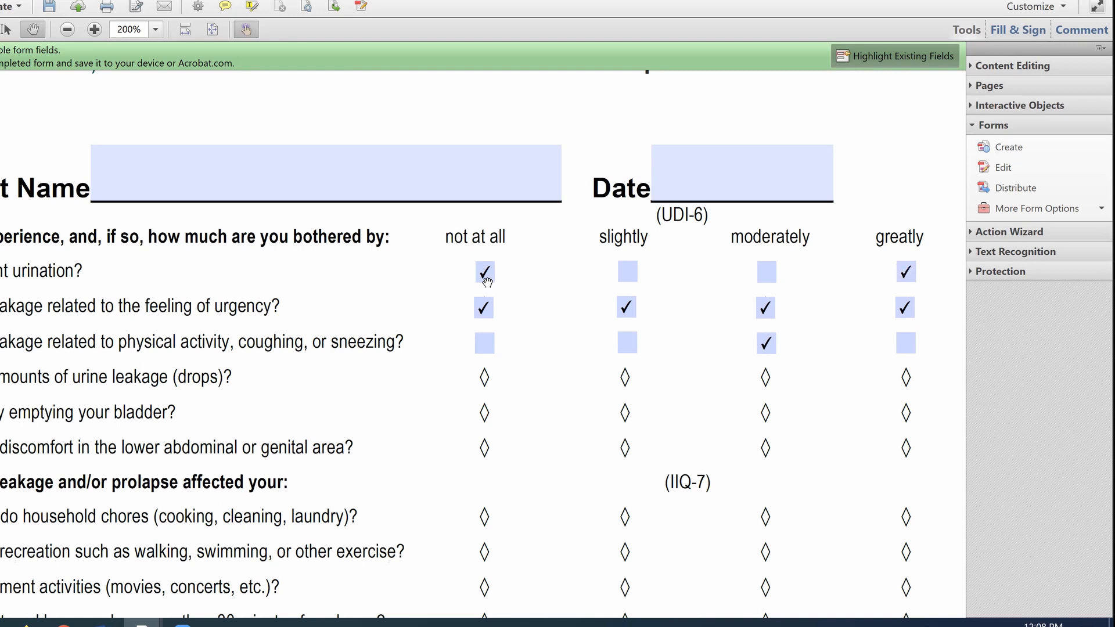
left_click(910, 276)
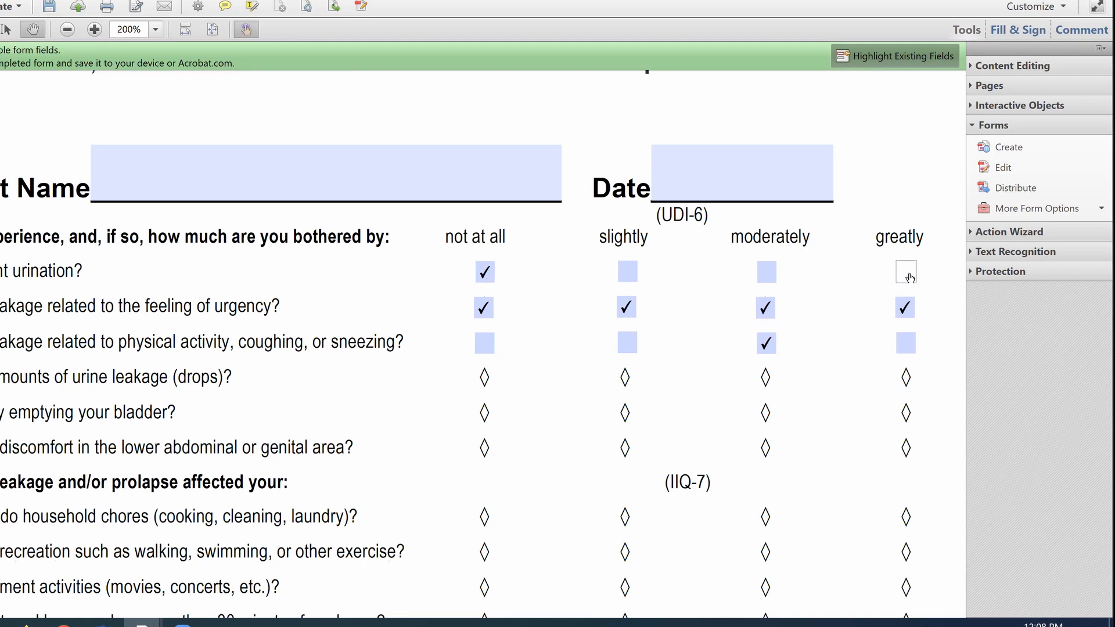
left_click(484, 272)
scroll(506, 530, "down", 1)
scroll(507, 531, "down", 10)
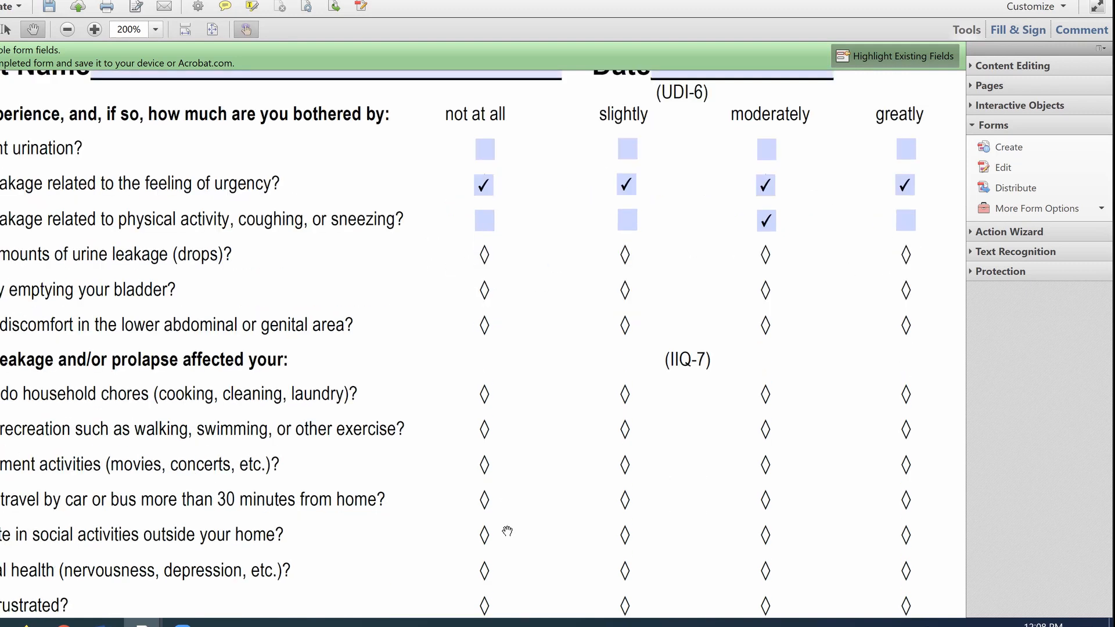
scroll(506, 531, "down", 11)
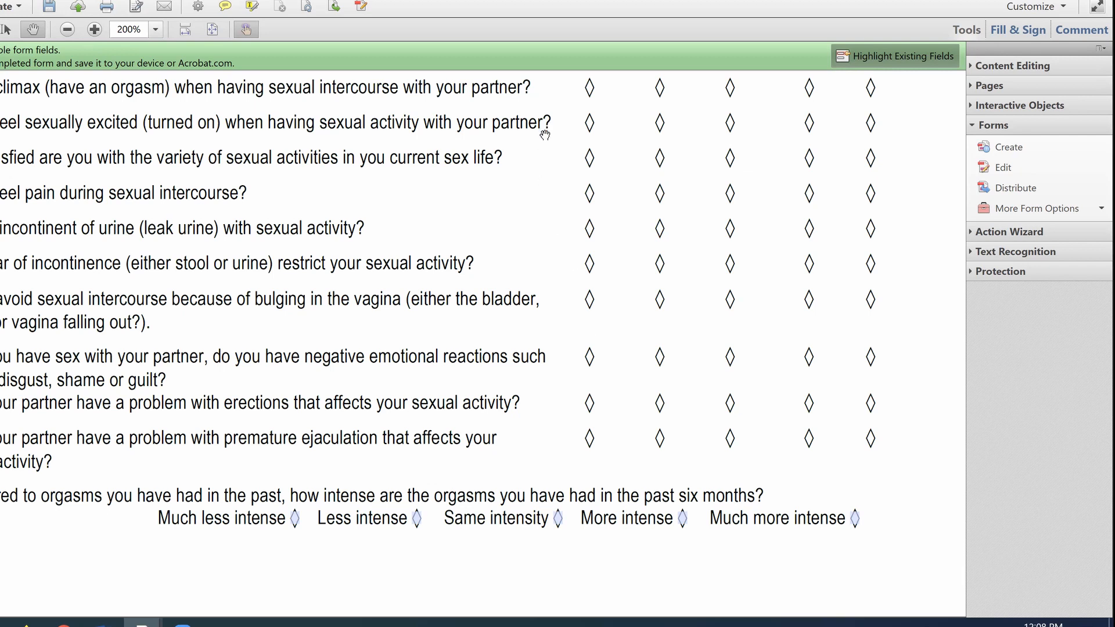
scroll(535, 263, "up", 15)
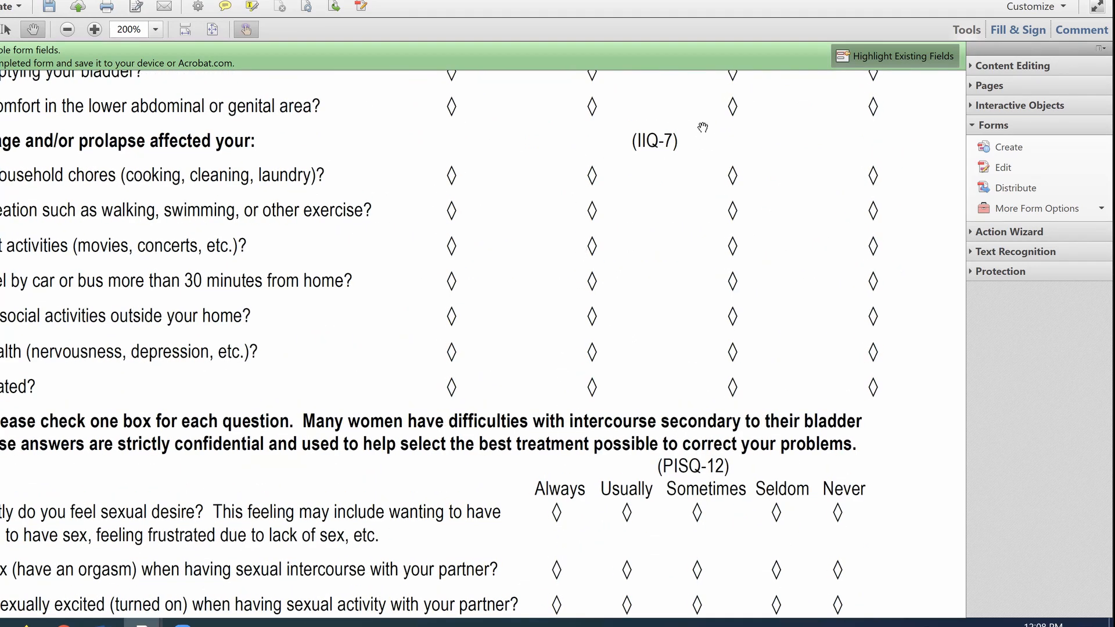
left_click_drag(705, 109, 712, 380)
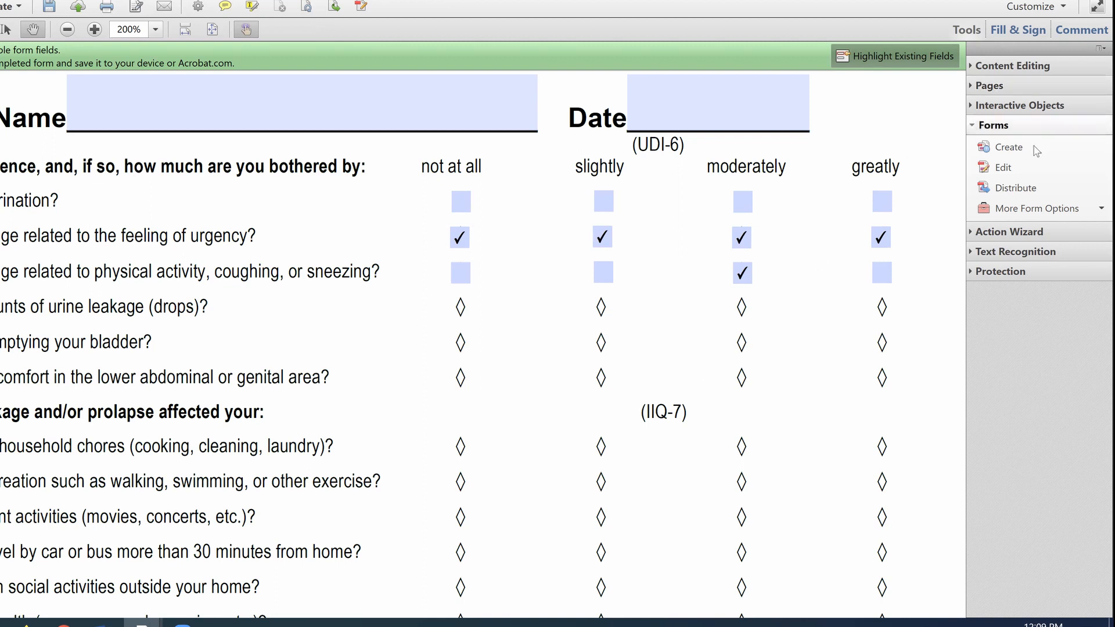
Reopen form editing, save the form and close form editing.
left_click(1036, 170)
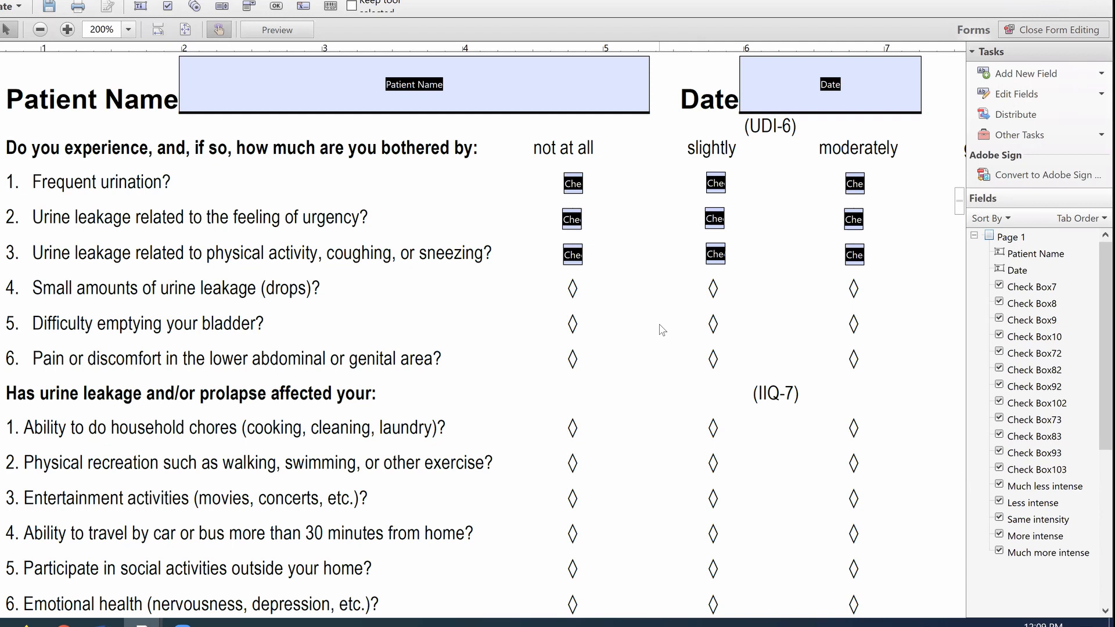
left_click(400, 95)
left_click(563, 93)
key("ctrl+s")
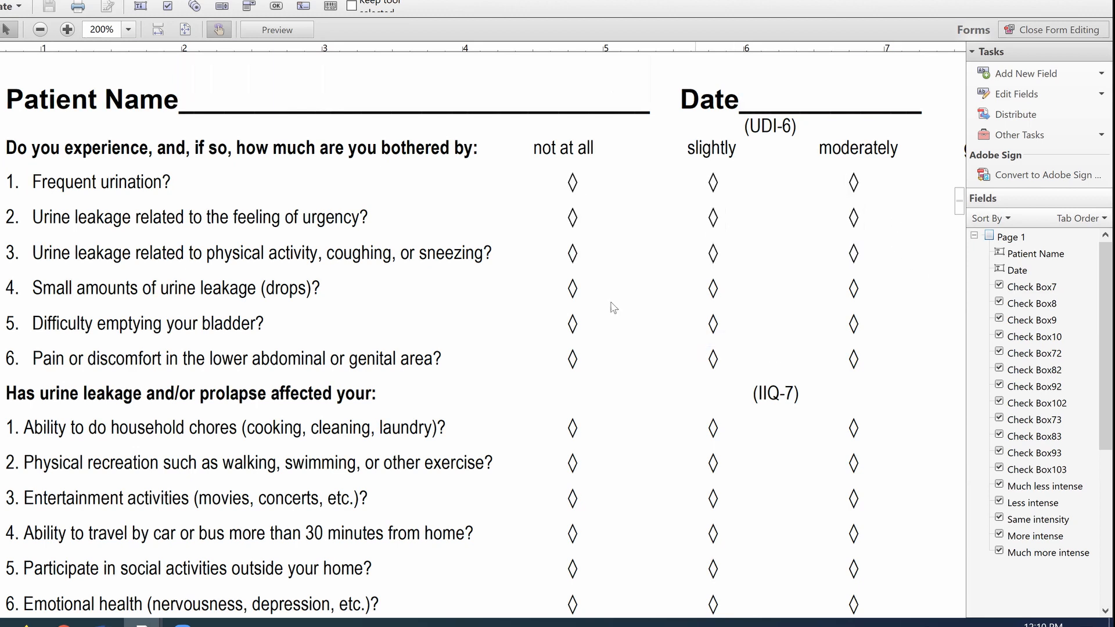
left_click(1013, 95)
left_click(1040, 29)
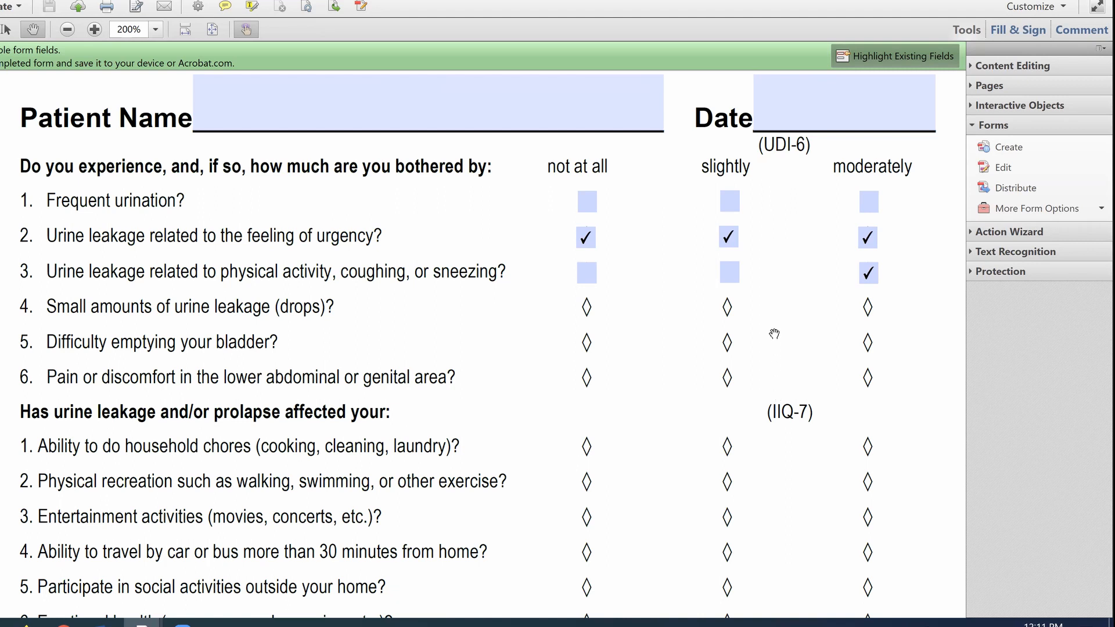
left_click_drag(774, 333, 576, 169)
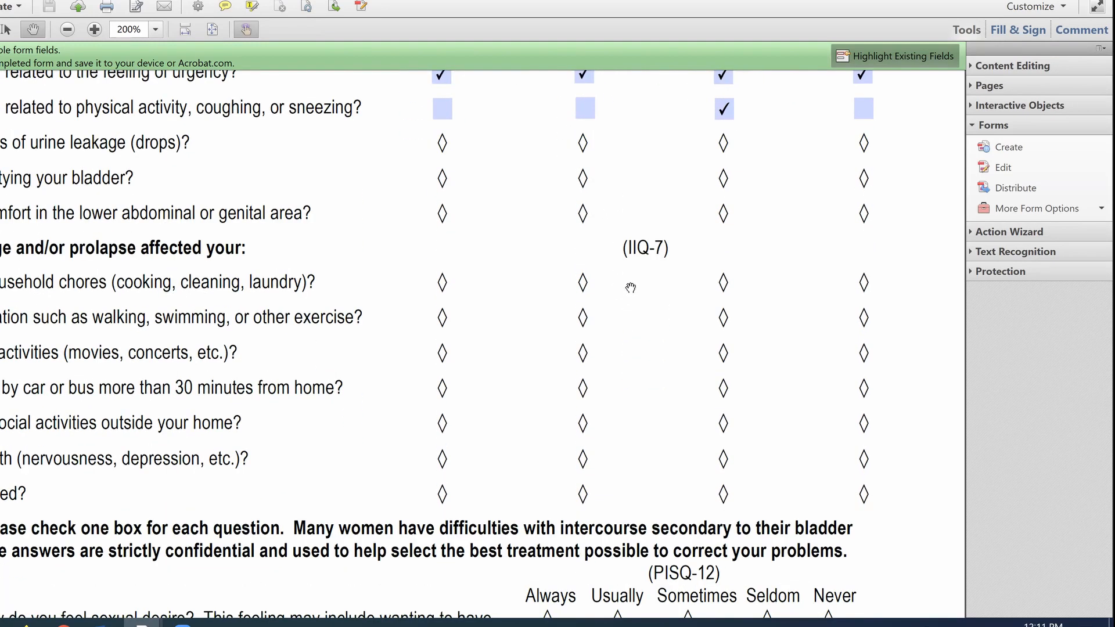
left_click_drag(627, 291, 511, 17)
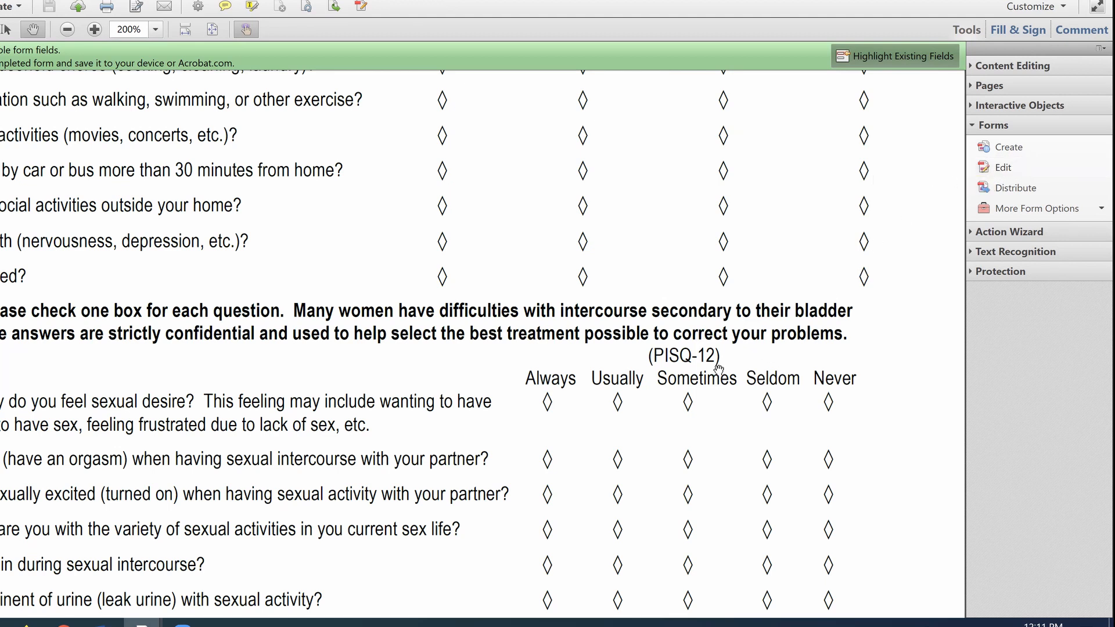
scroll(691, 193, "down", 5)
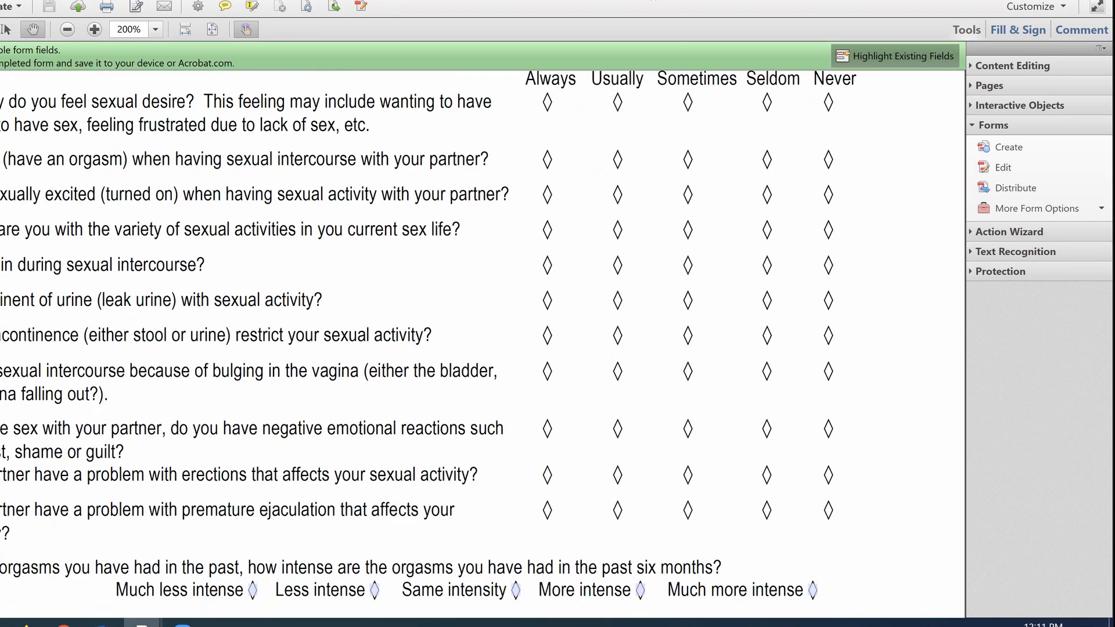
Look over the UDI-6, IIQ-7 and PISQ-12 questions and their answer markers, returning to the patient name and date fields.
scroll(671, 216, "up", 5)
scroll(695, 453, "up", 5)
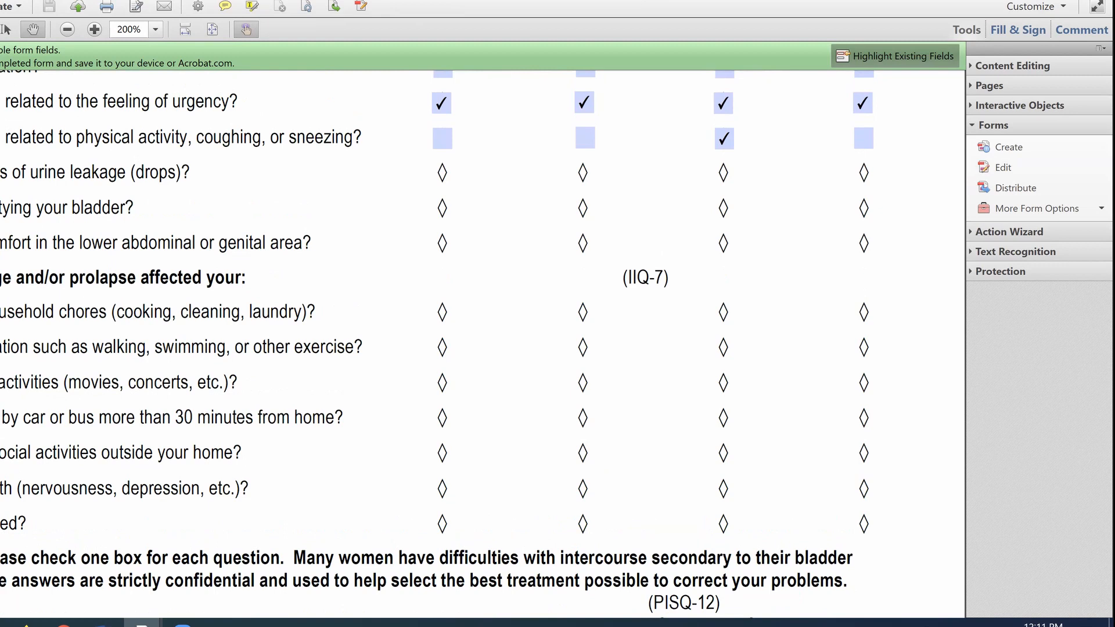
scroll(641, 545, "up", 2)
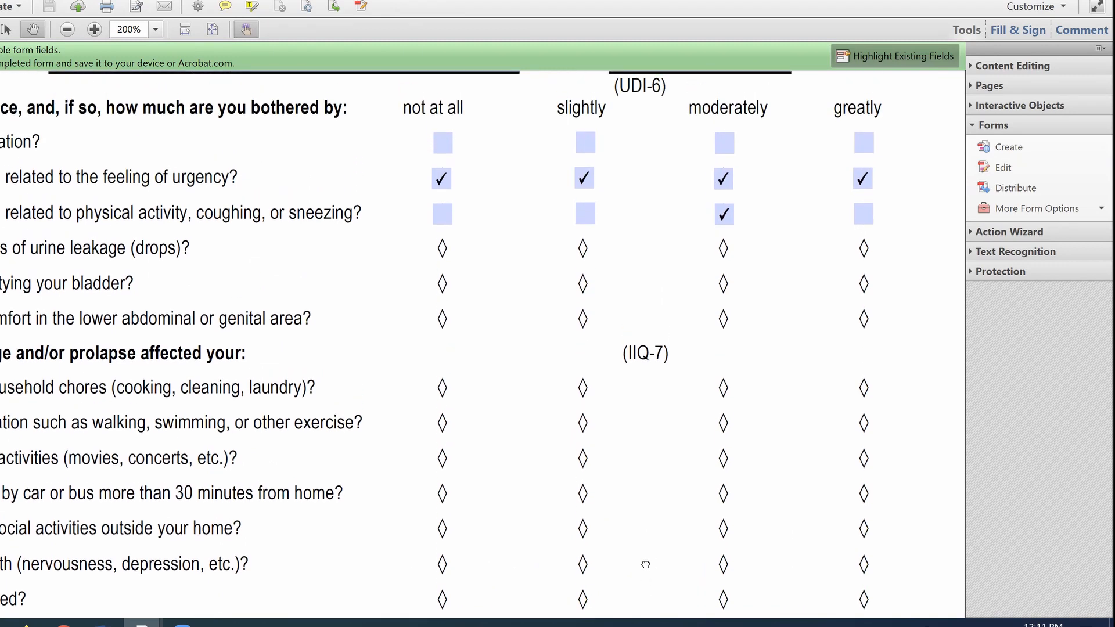
scroll(644, 589, "up", 1)
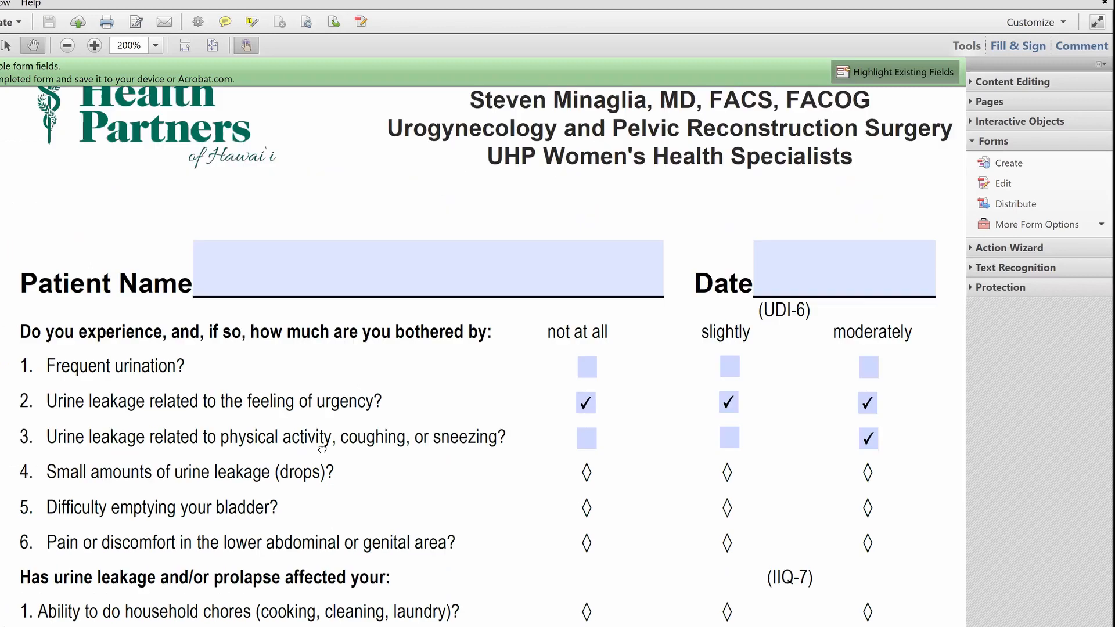
scroll(322, 449, "down", 1)
scroll(323, 448, "right", 3)
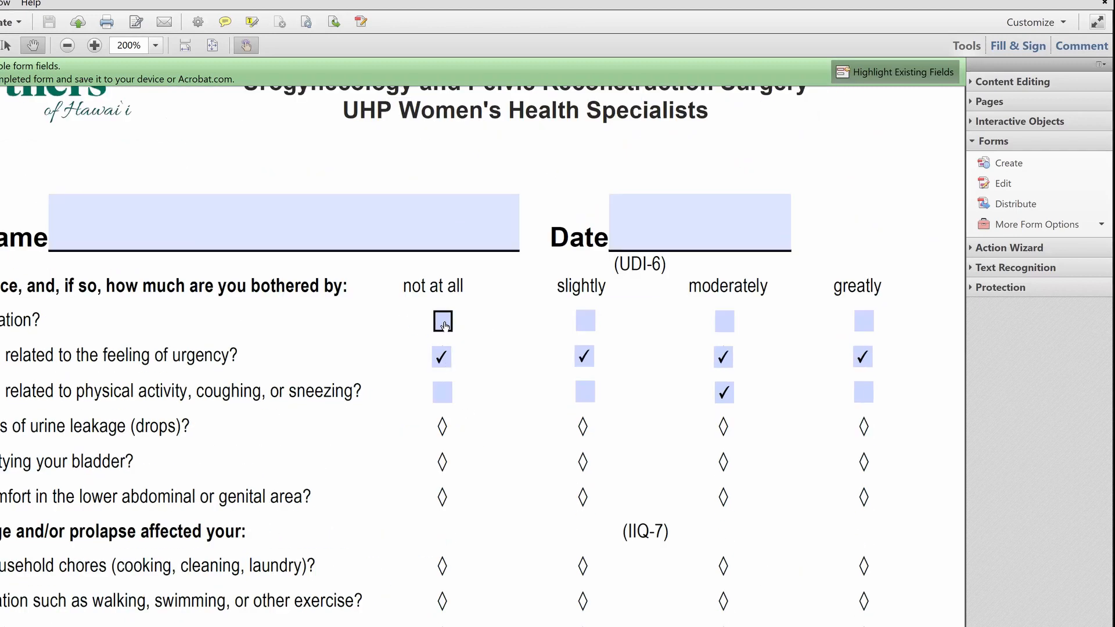
scroll(473, 571, "down", 6)
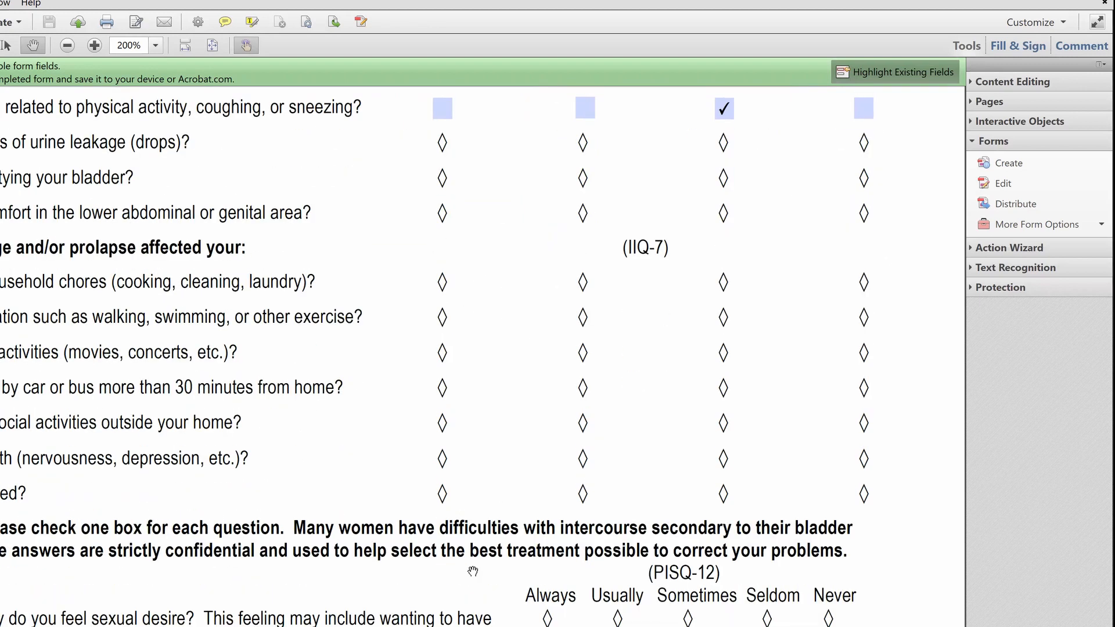
scroll(575, 504, "down", 3)
scroll(575, 504, "left", 1)
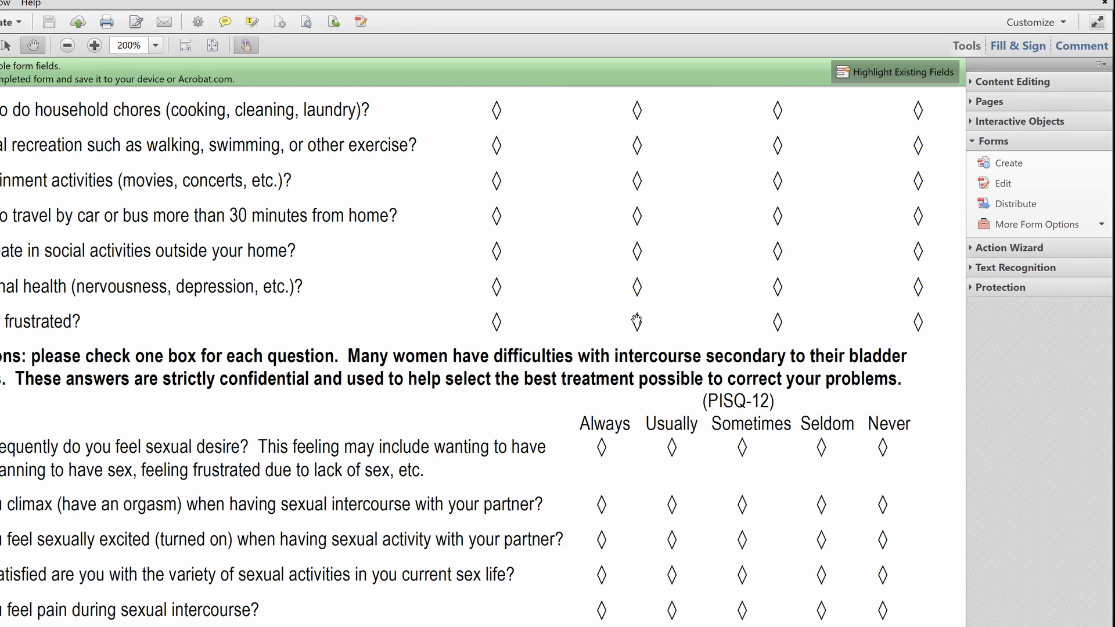
scroll(559, 221, "up", 8)
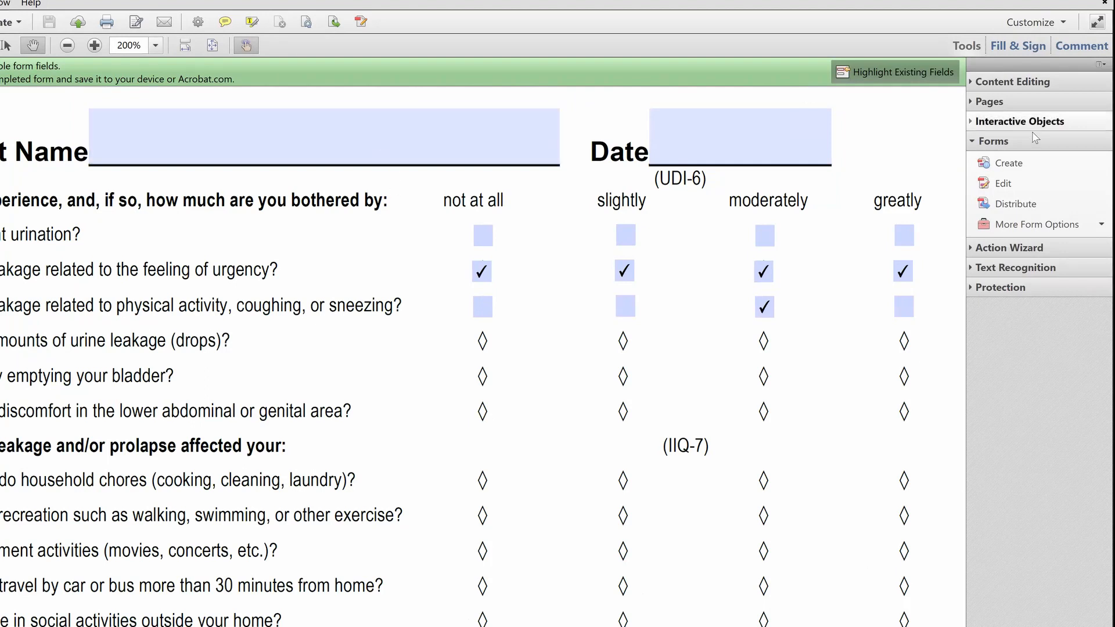
Fill in the patient name field with "test" and the date field with 9/11/20.
left_click(312, 116)
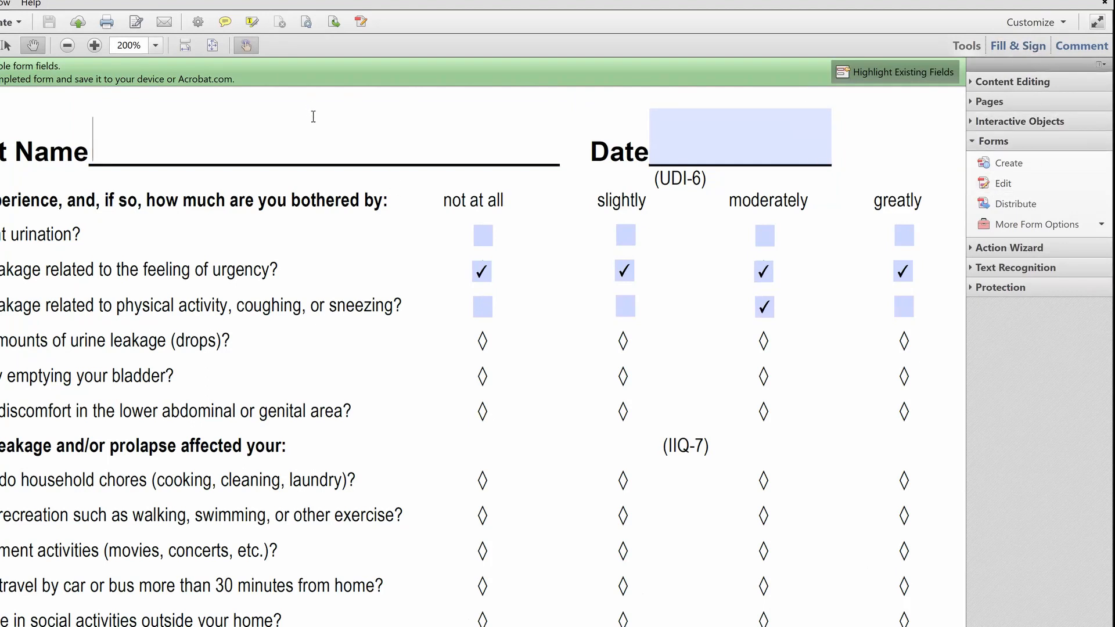
type("test")
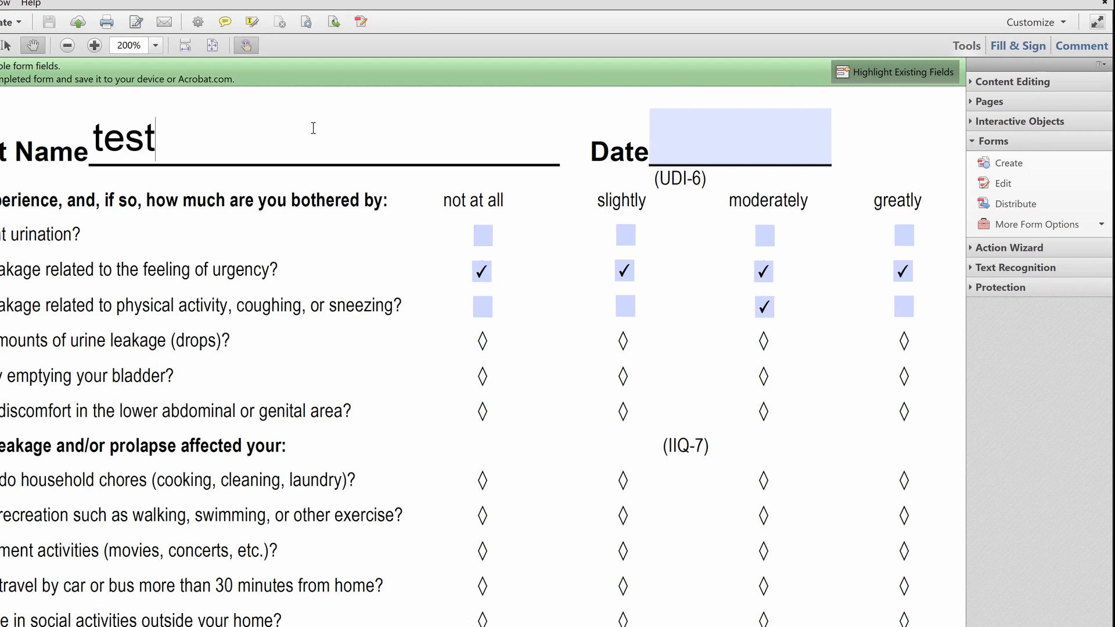
key("Tab")
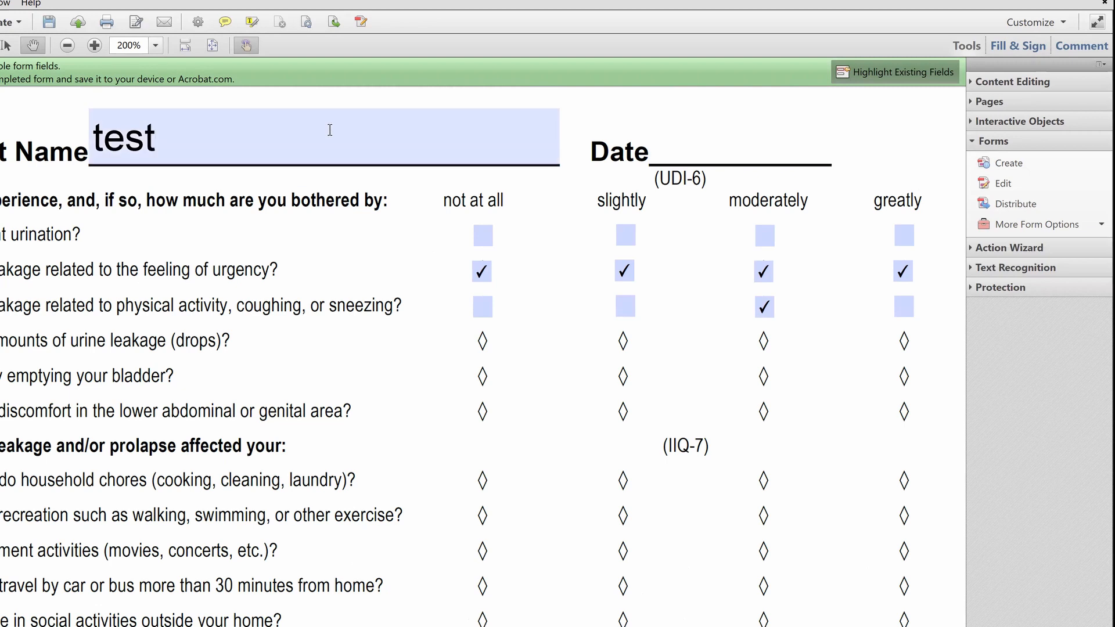
type("9/11/")
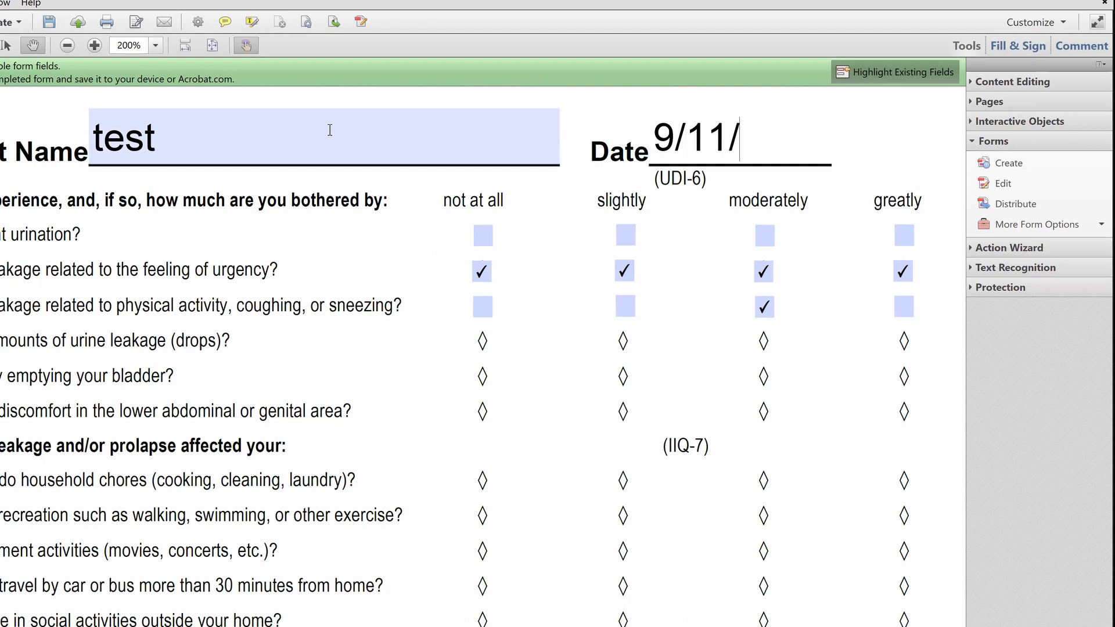
type("20")
key("Tab")
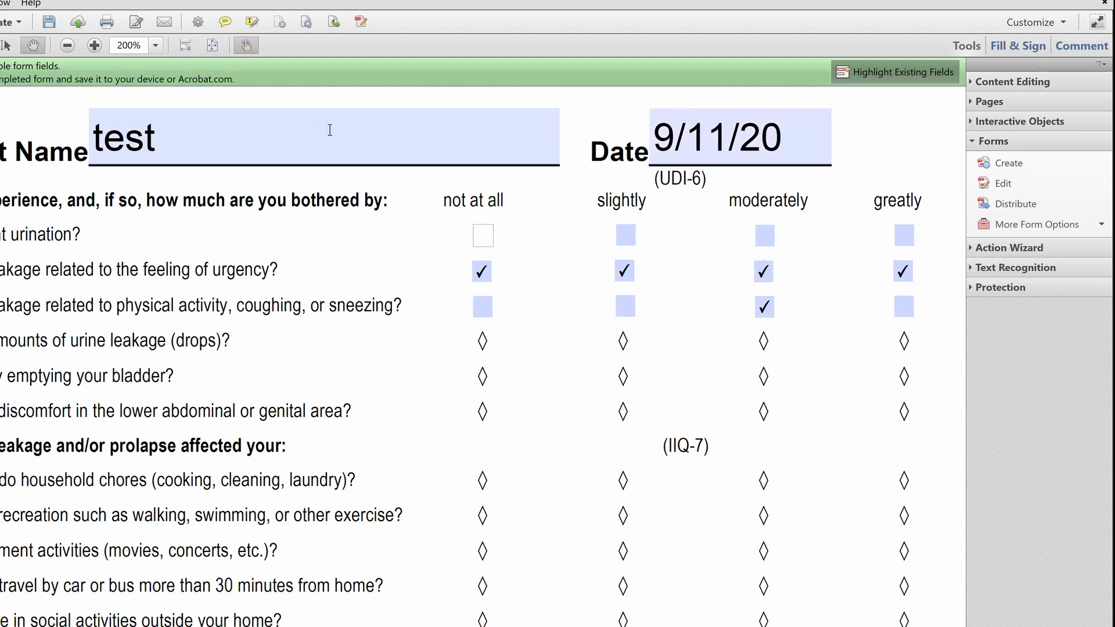
Check the form's tab order by moving the focus from question 1 through the check boxes to the intensity options.
key("Tab")
key("Tab")
key("Tab")
key("Tab")
key("Tab")
key("Tab")
key("Tab")
key("Tab")
key("Tab")
key("Tab")
key("Tab")
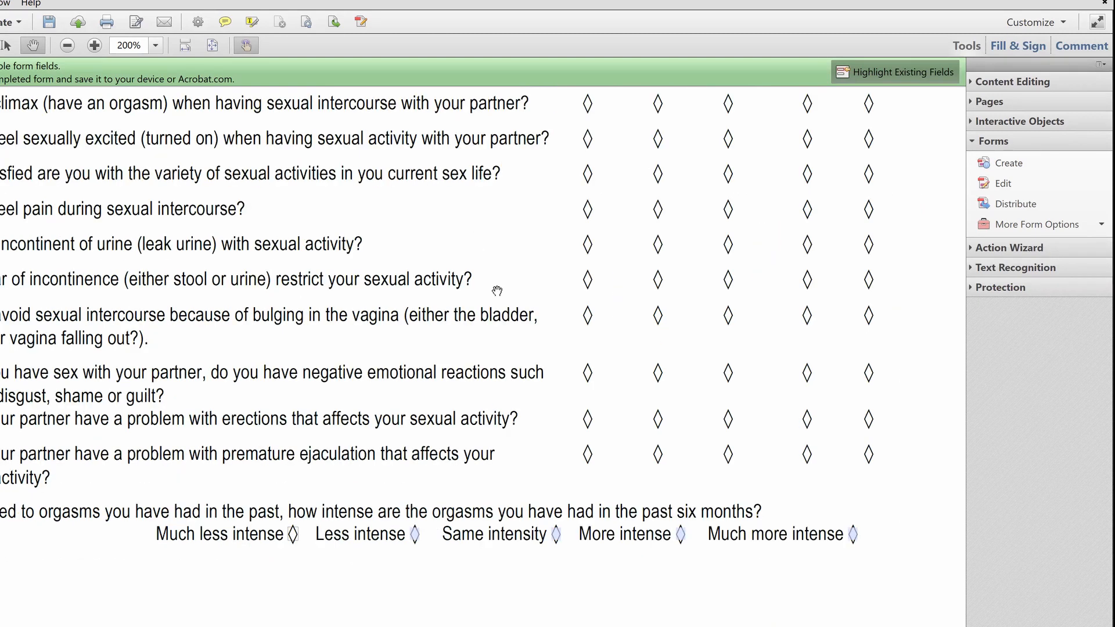
scroll(693, 284, "up", 3)
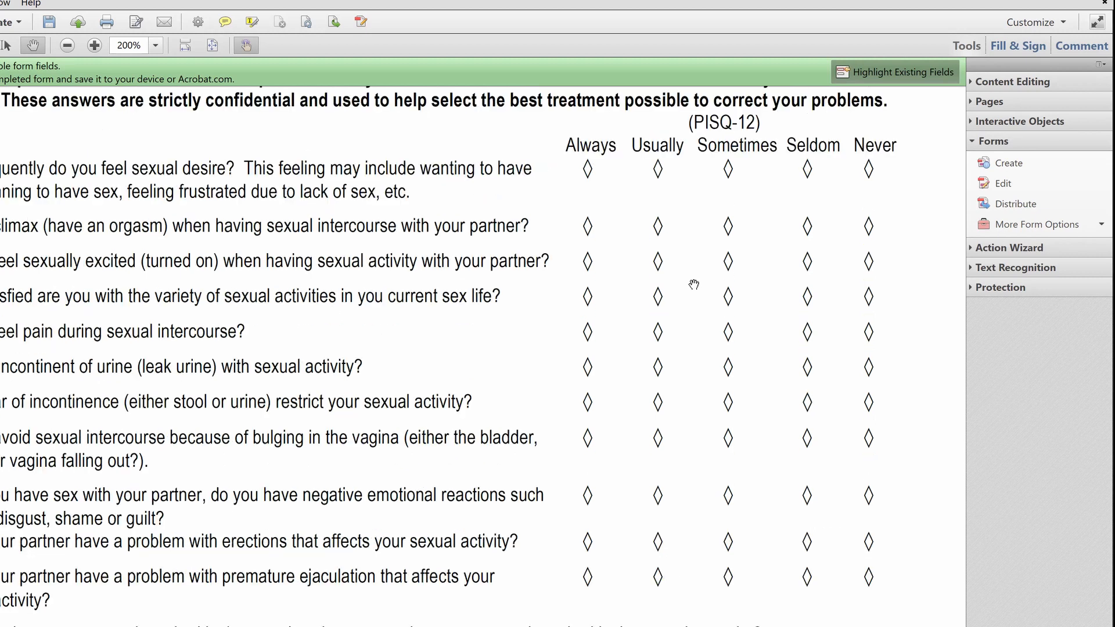
scroll(693, 284, "up", 20)
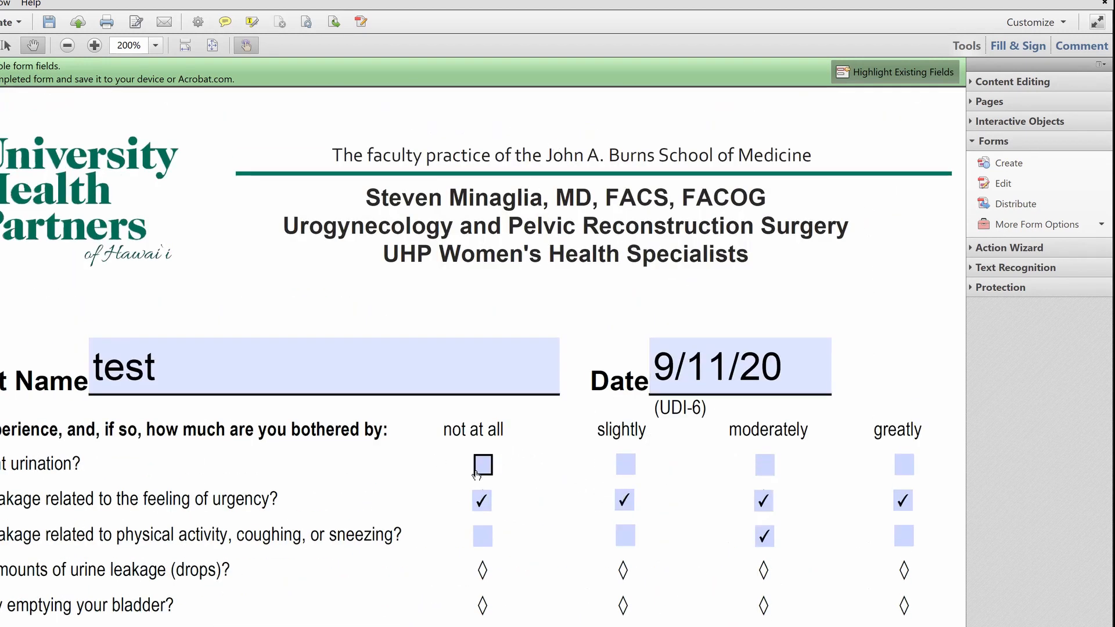
Tick "moderately" and "greatly" for question 1 in the UDI-6 section.
key("Tab")
key("Tab")
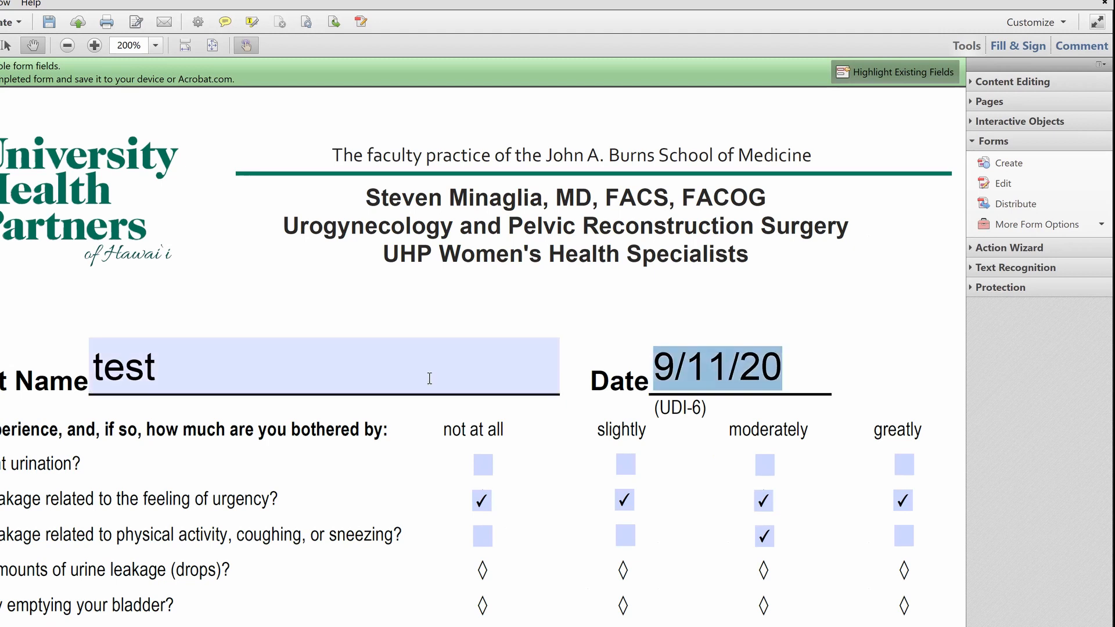
key("Tab")
key("space")
key("Tab")
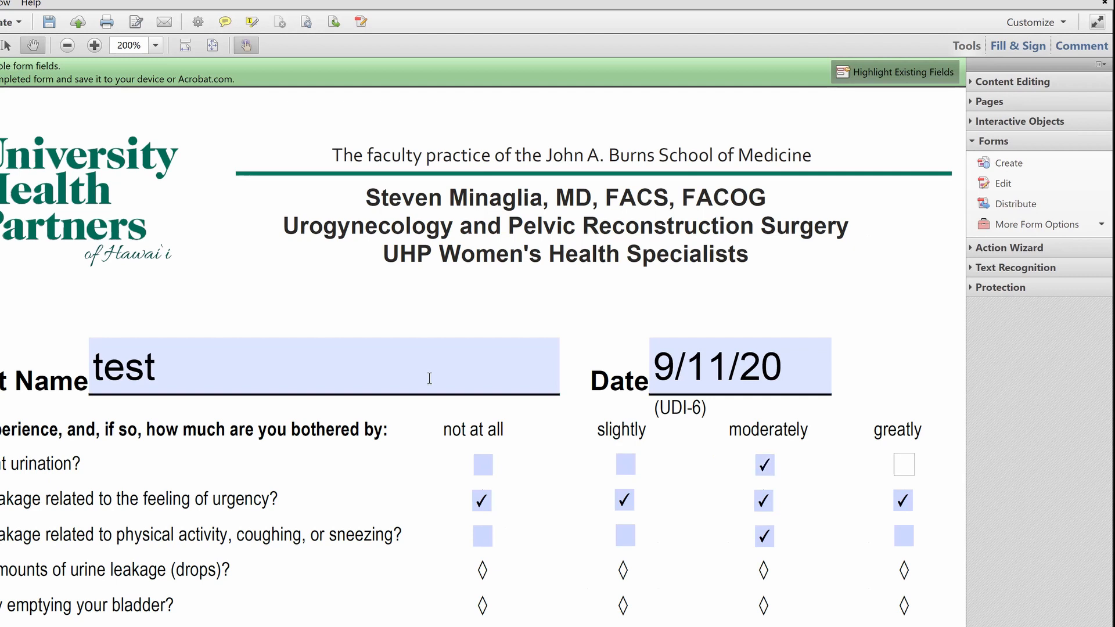
key("space")
key("Tab")
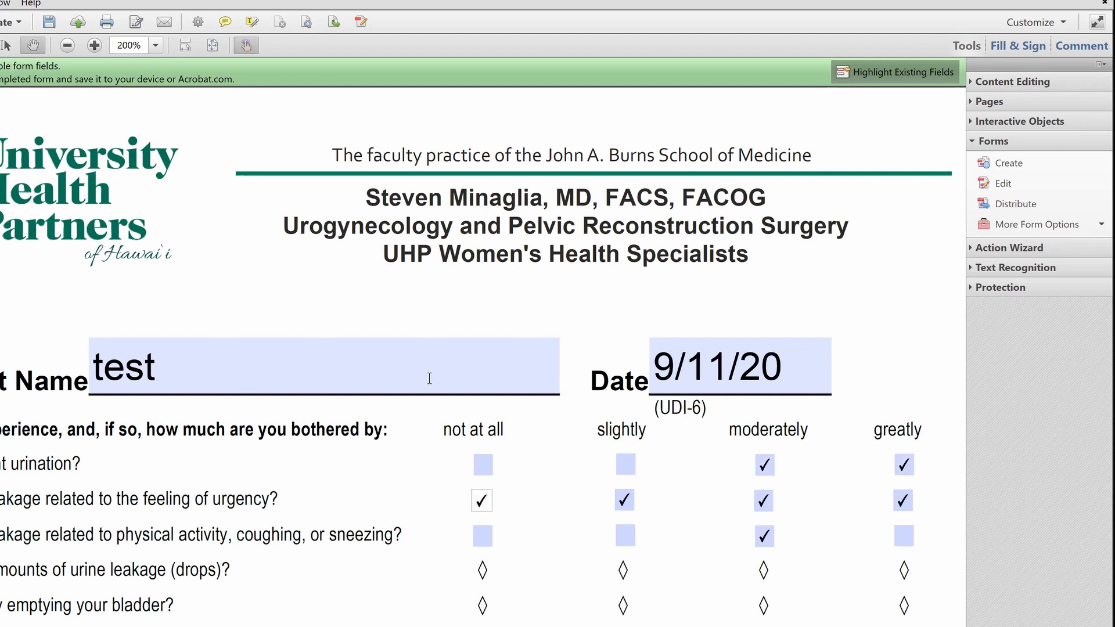
Untick all four answers for question 2 in the UDI-6 section.
left_click(482, 503)
left_click(765, 502)
key("shift+Tab")
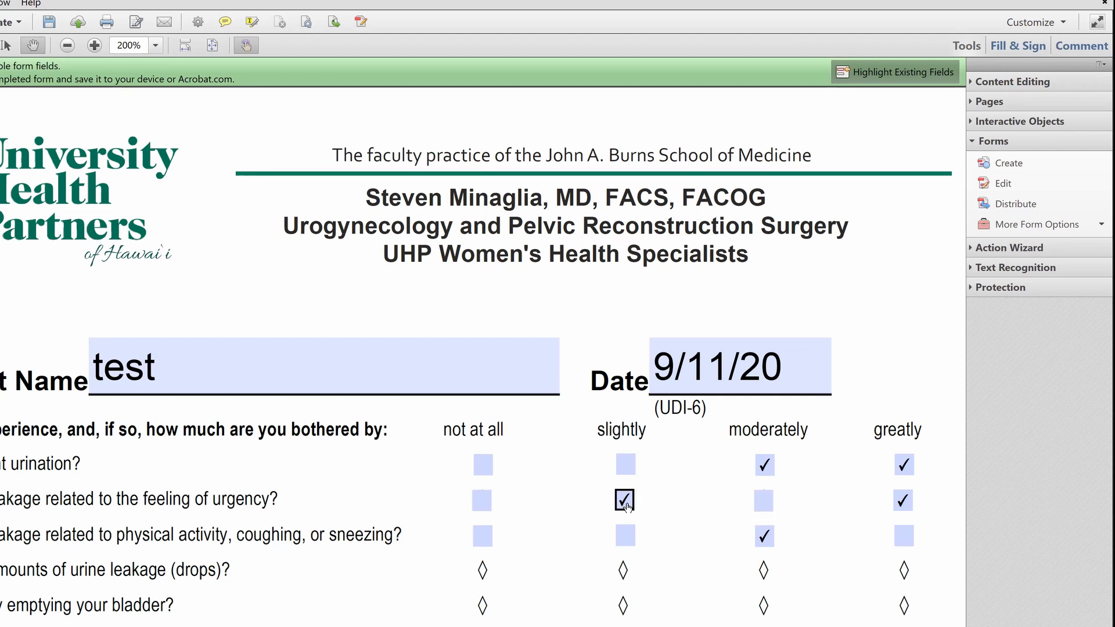
left_click(912, 496)
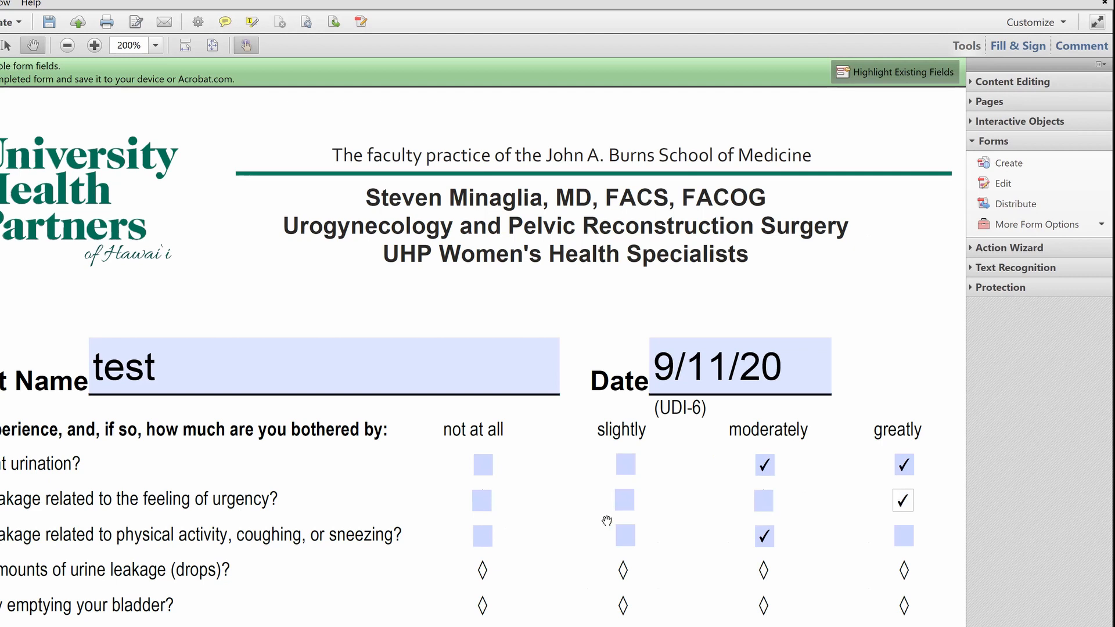
left_click(902, 505)
Untick question 3's "moderately" check box and test its "greatly" check box by ticking and unticking it.
key("Tab")
key("Tab")
key("Tab")
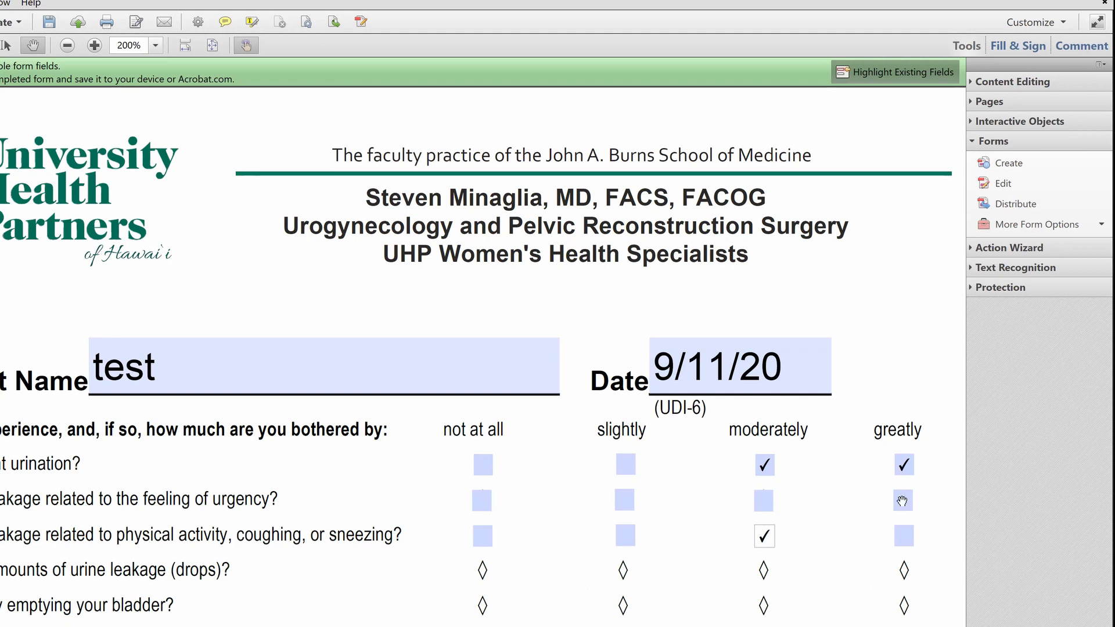
scroll(688, 547, "down", 1)
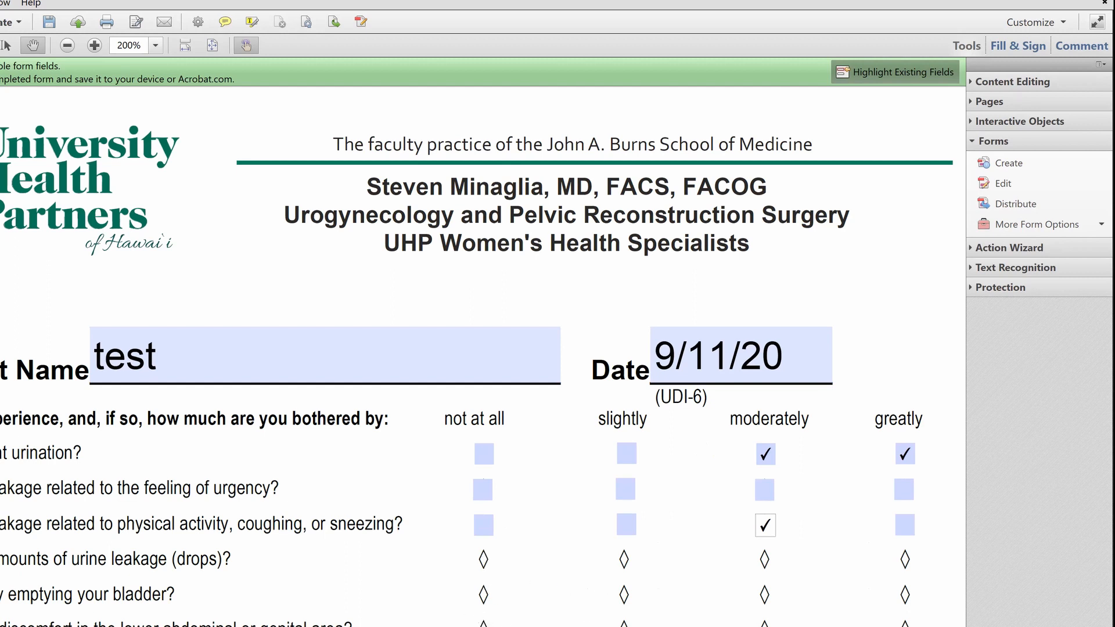
scroll(431, 491, "down", 1)
scroll(430, 491, "down", 3)
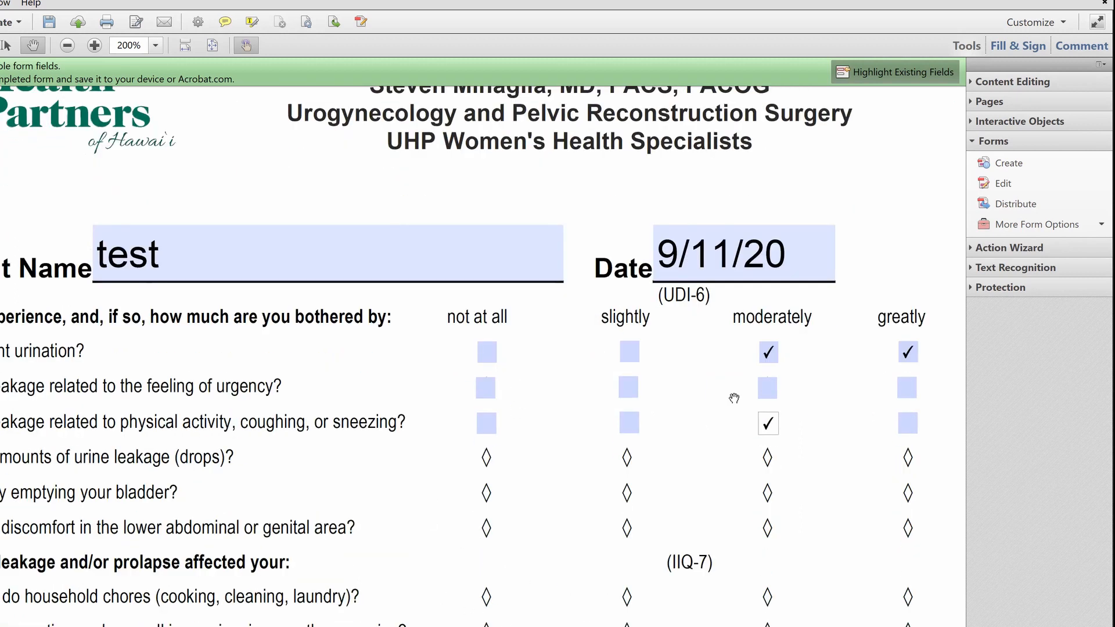
left_click(767, 427)
left_click(908, 423)
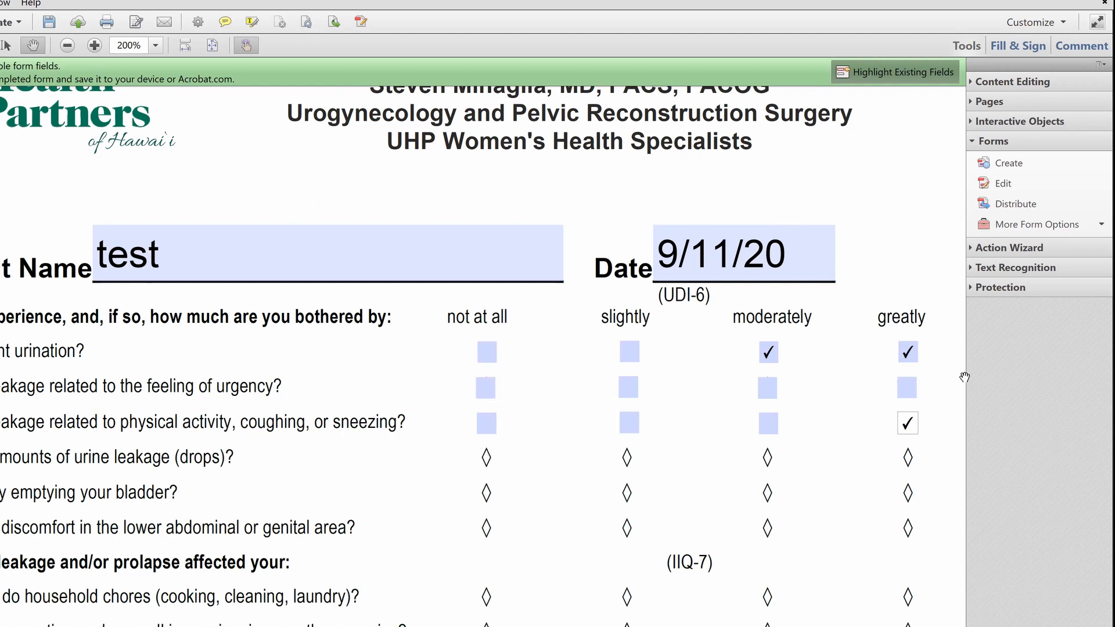
left_click(907, 425)
left_click(485, 353)
scroll(696, 453, "down", 1)
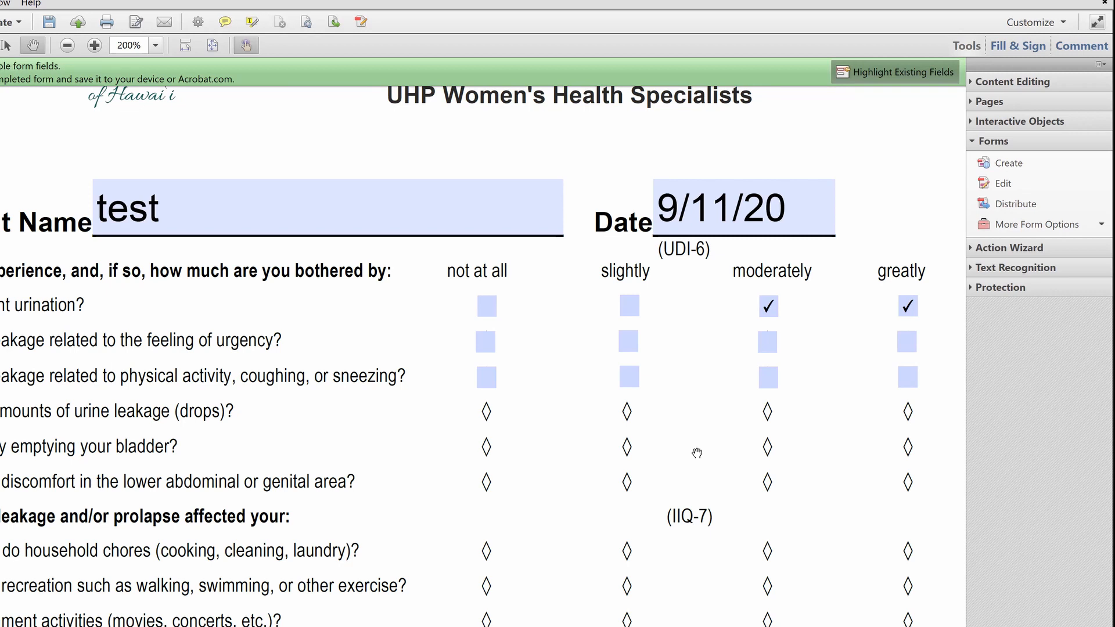
scroll(697, 452, "down", 1)
scroll(697, 452, "up", 2)
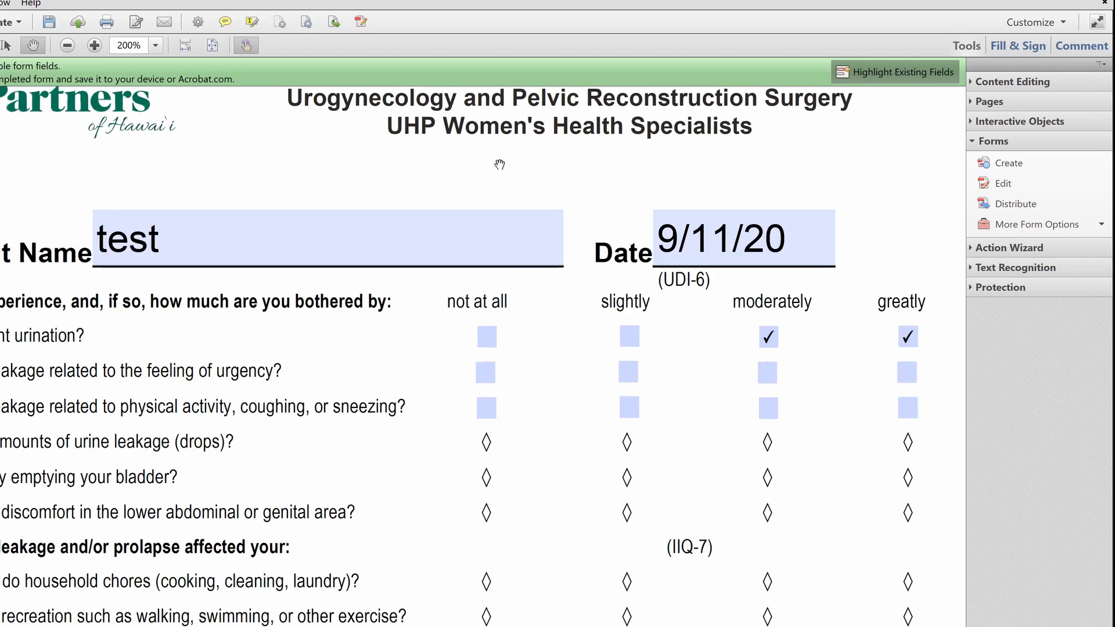
scroll(499, 164, "up", 2)
left_click_drag(496, 167, 497, 171)
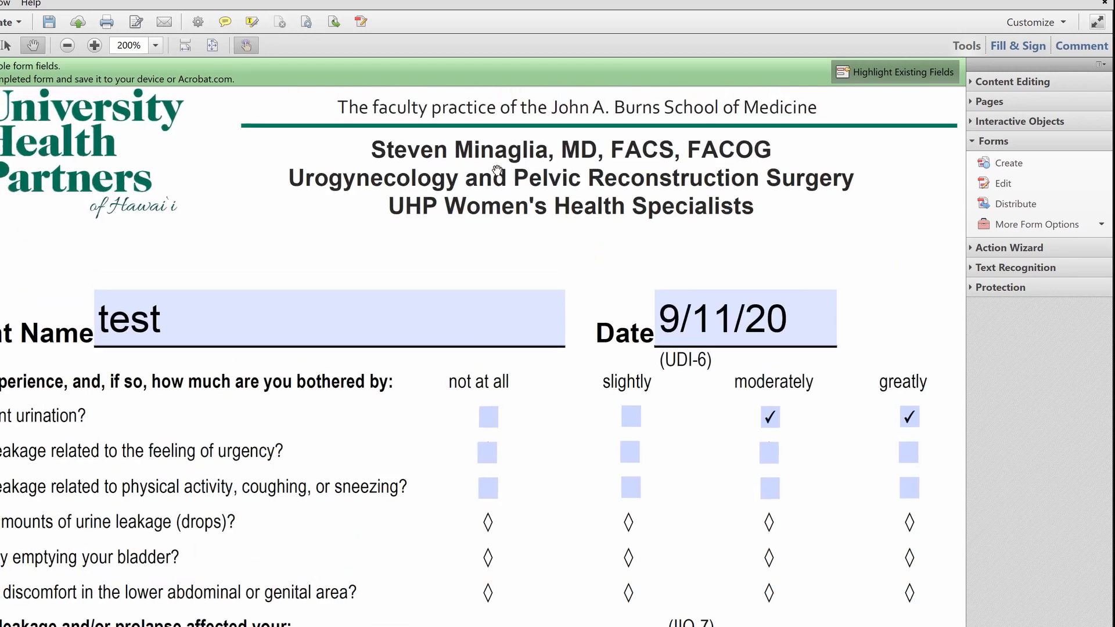
scroll(498, 292, "up", 1)
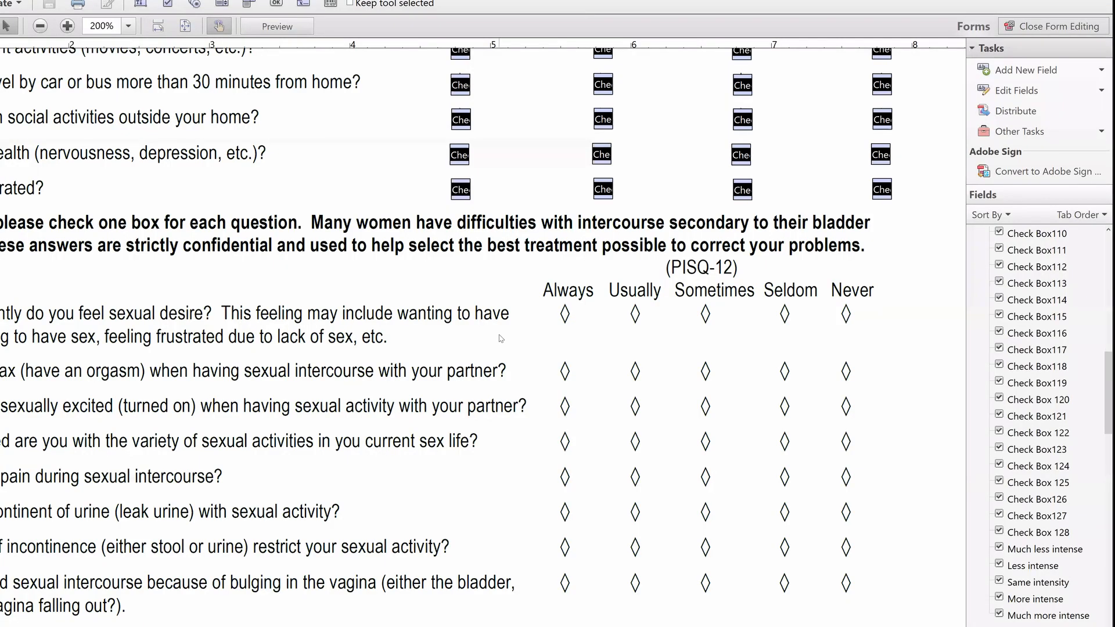
Duplicate the four check boxes of the last IIQ-7 question and delete the pasted copies.
scroll(510, 323, "up", 1)
scroll(519, 314, "up", 1)
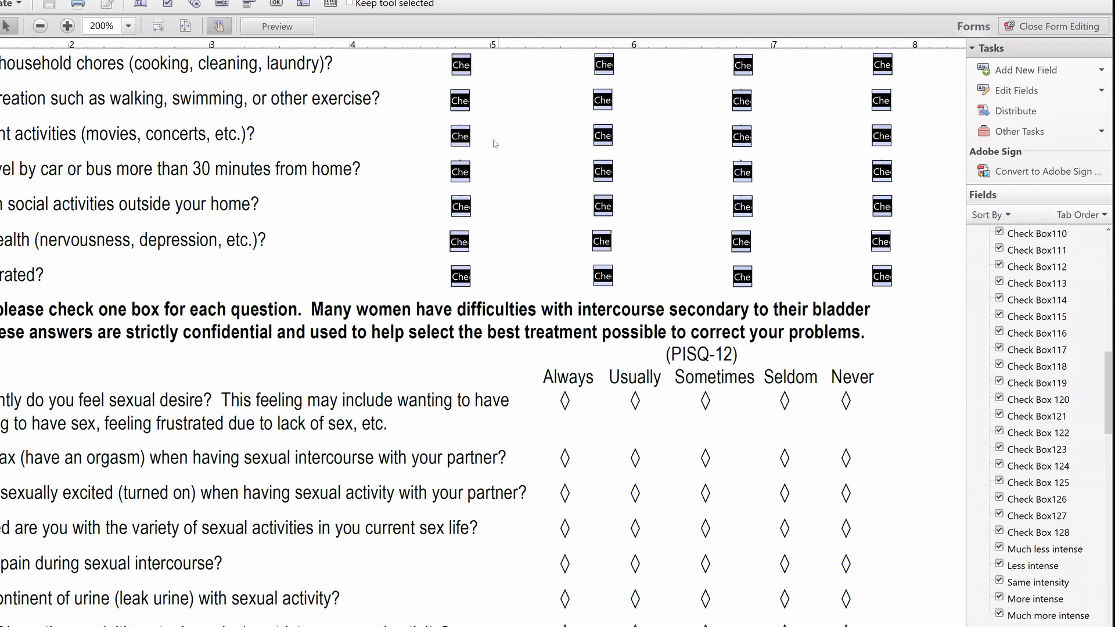
mouse_move(1099, 379)
left_mouse_down()
mouse_move(1099, 301)
mouse_move(1099, 410)
mouse_move(1099, 378)
left_mouse_up()
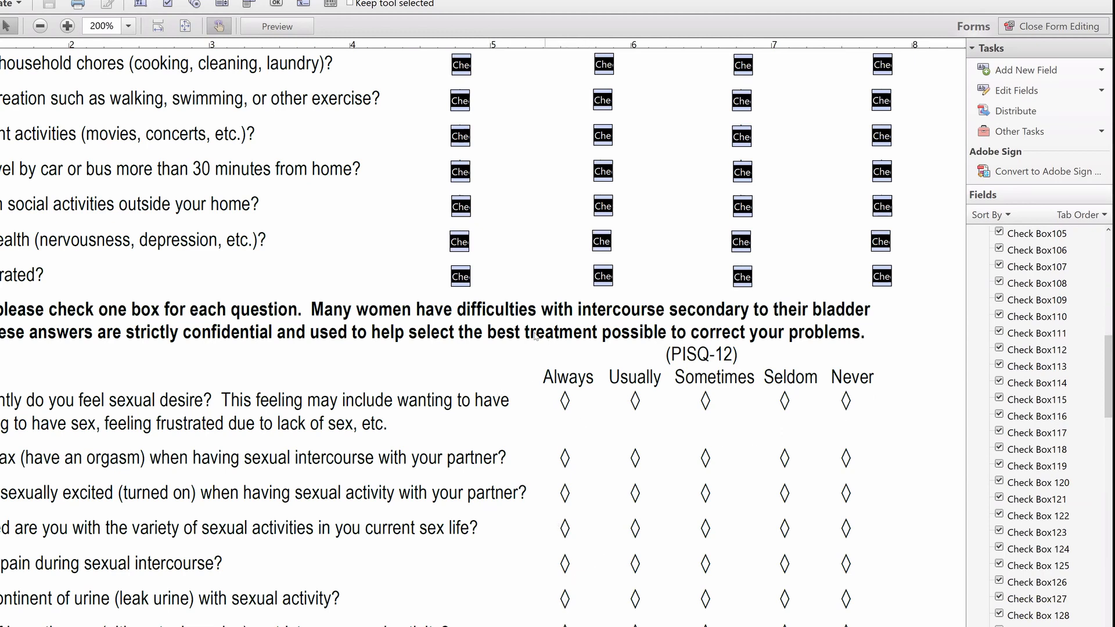
left_click_drag(440, 255, 952, 304)
key("ctrl+v")
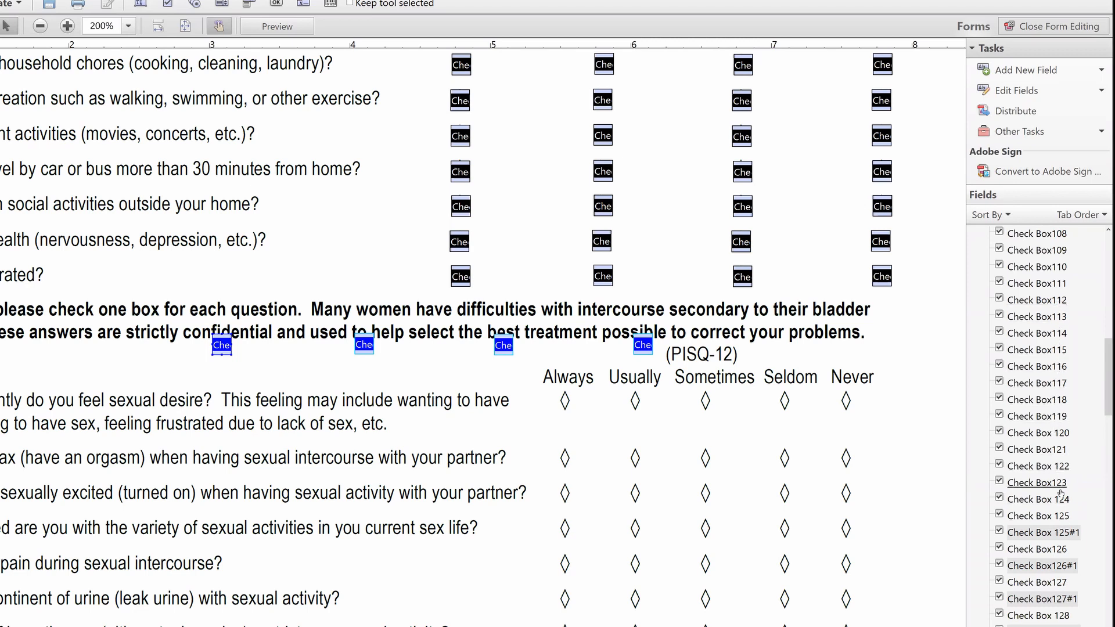
key("Delete")
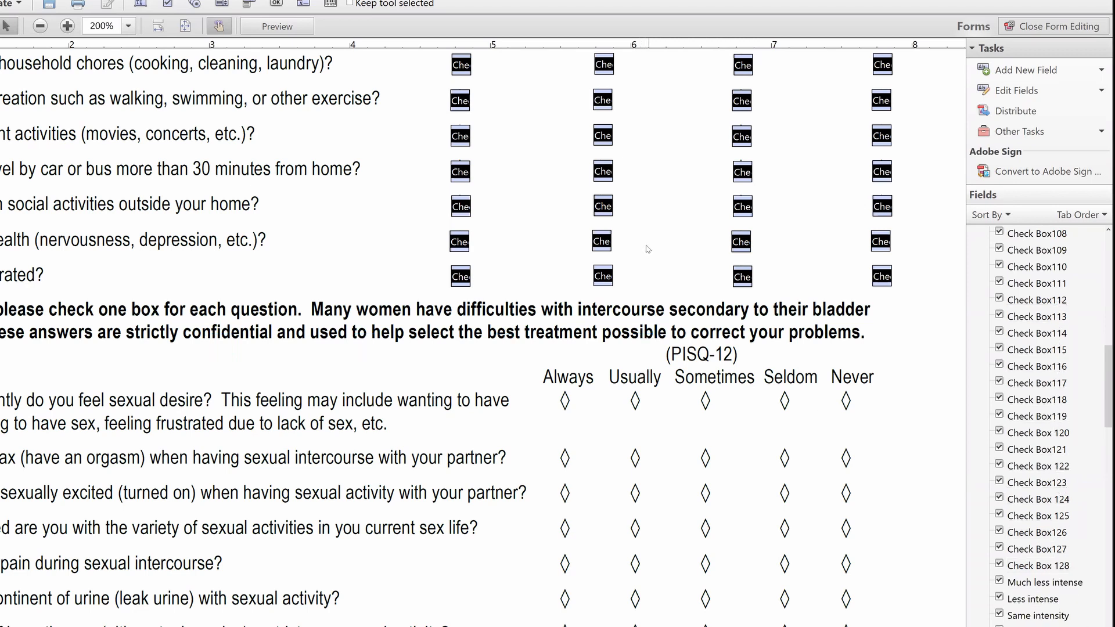
Add a check box field on the "Always" answer of the first PISQ-12 question, keeping the default name, and review the page's field list.
scroll(647, 249, "up", 2)
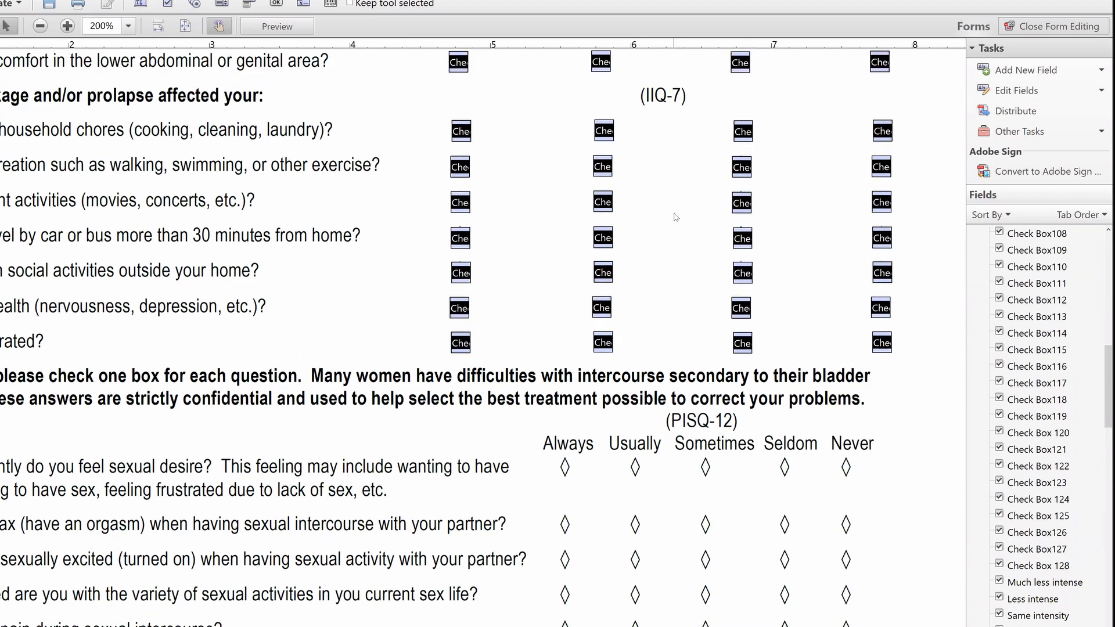
scroll(748, 444, "down", 2)
scroll(749, 446, "down", 3)
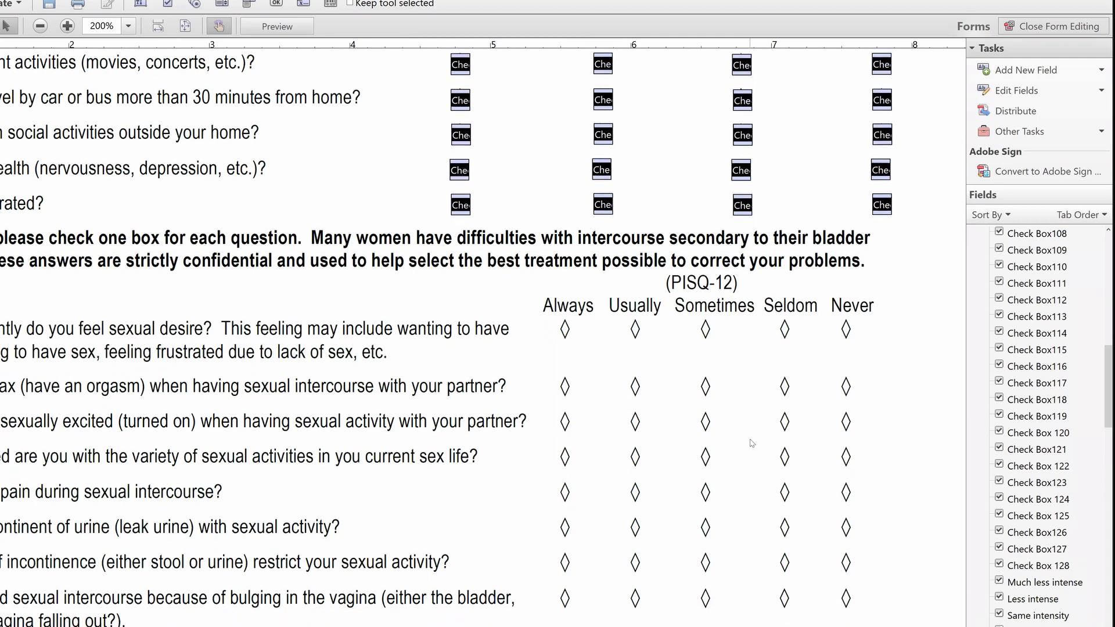
left_click(1035, 71)
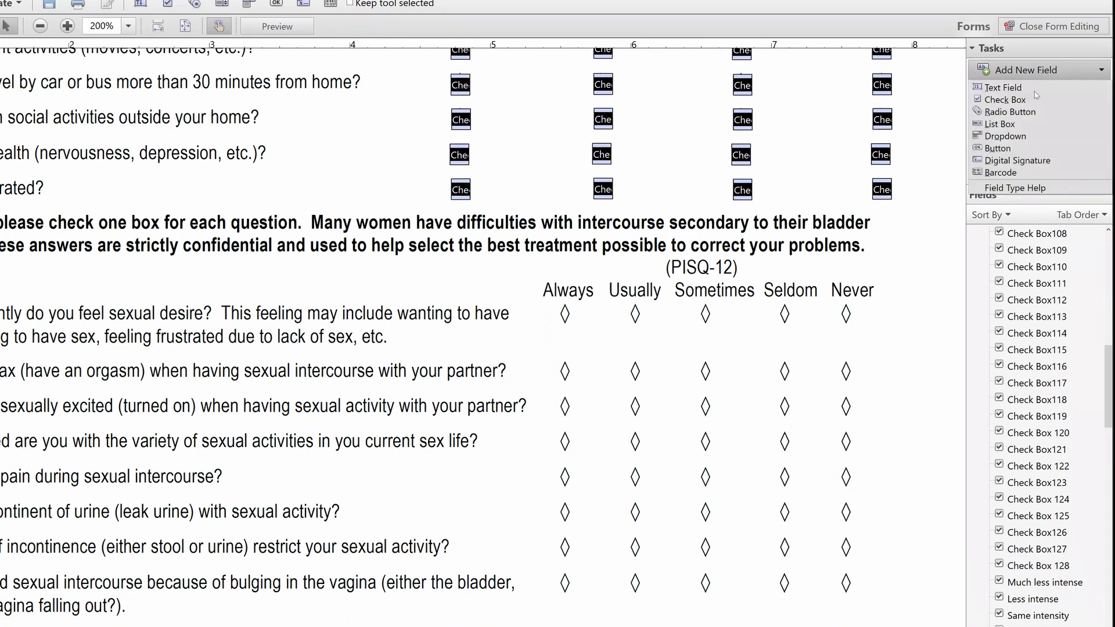
left_click(1022, 100)
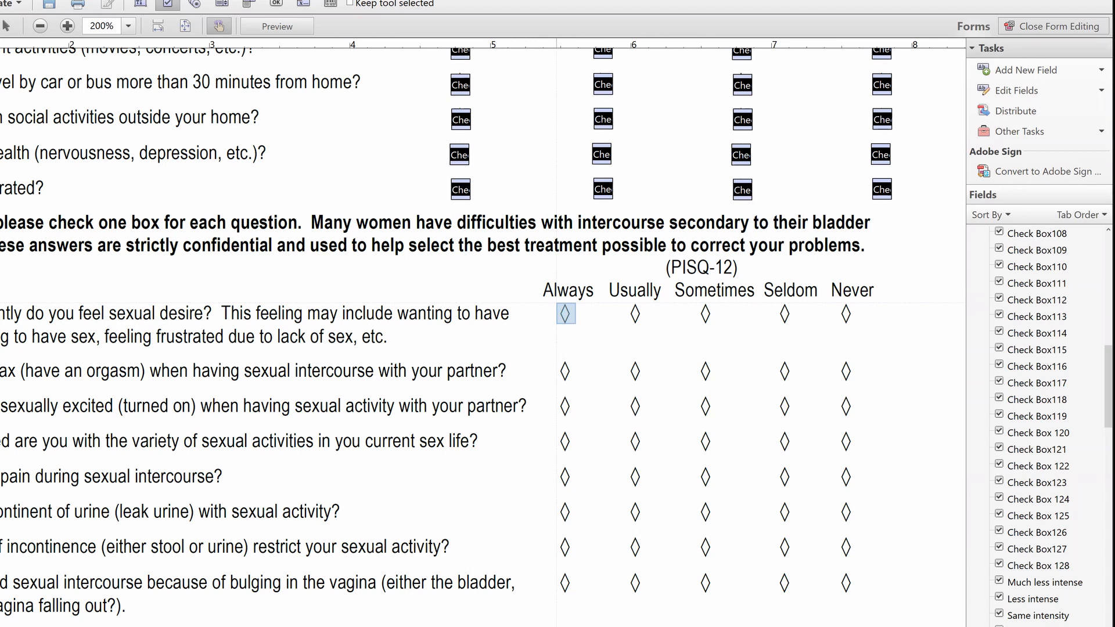
left_click(564, 314)
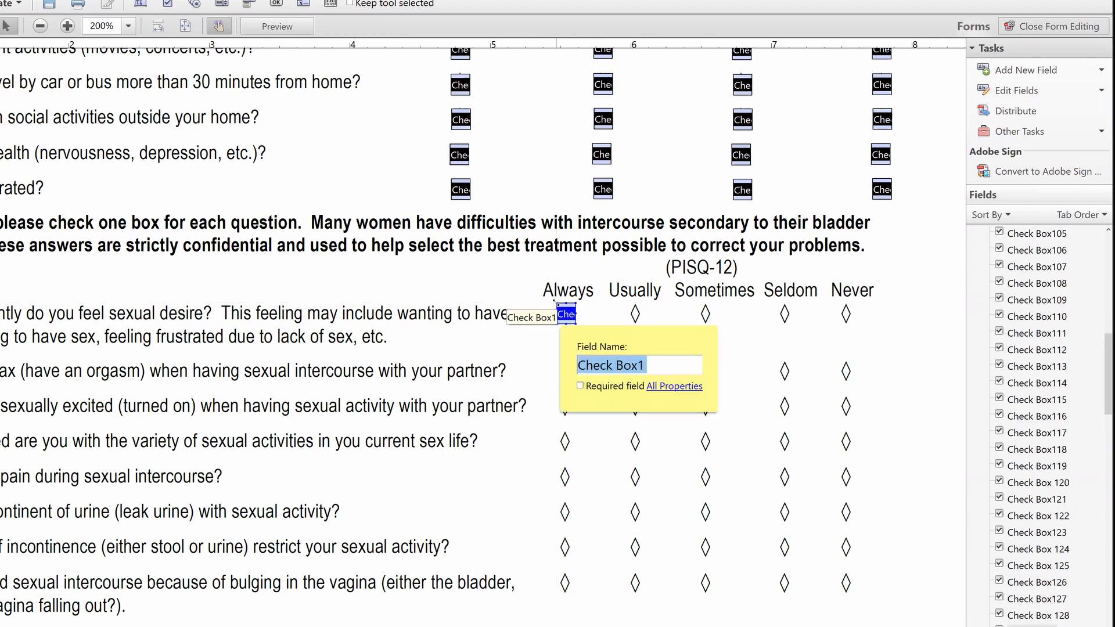
key("End")
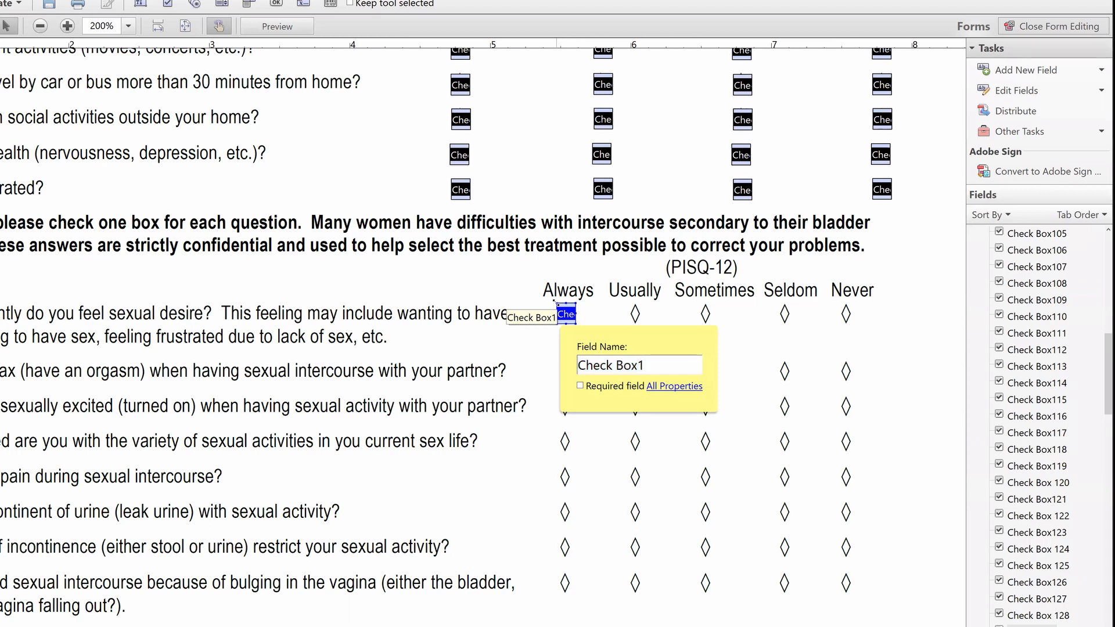
left_click_drag(1098, 392, 1098, 273)
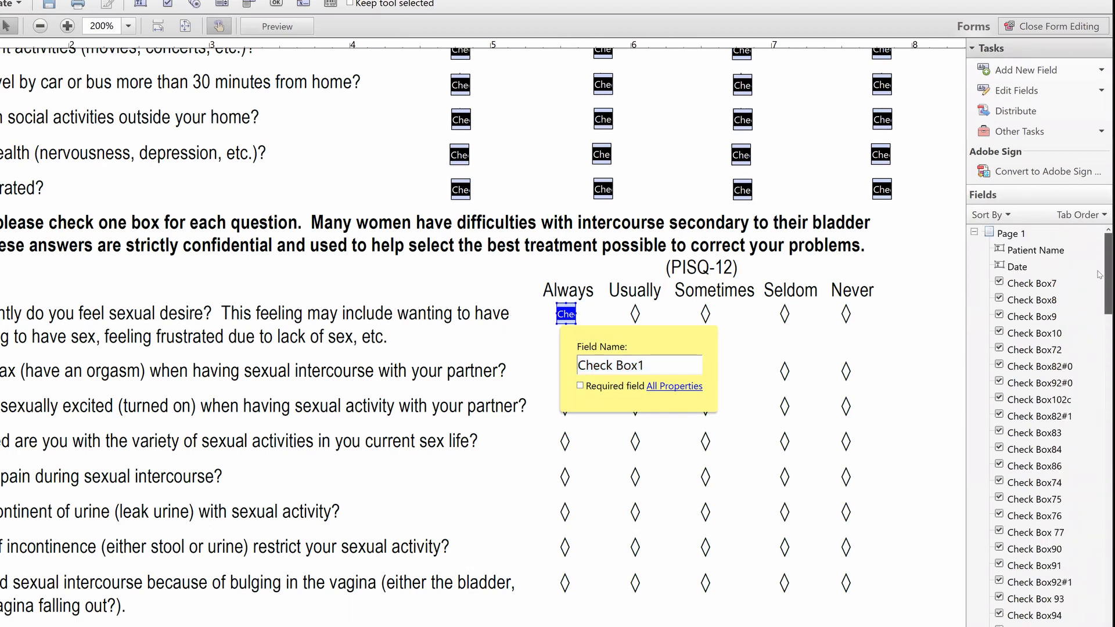
scroll(1099, 276, "down", 3)
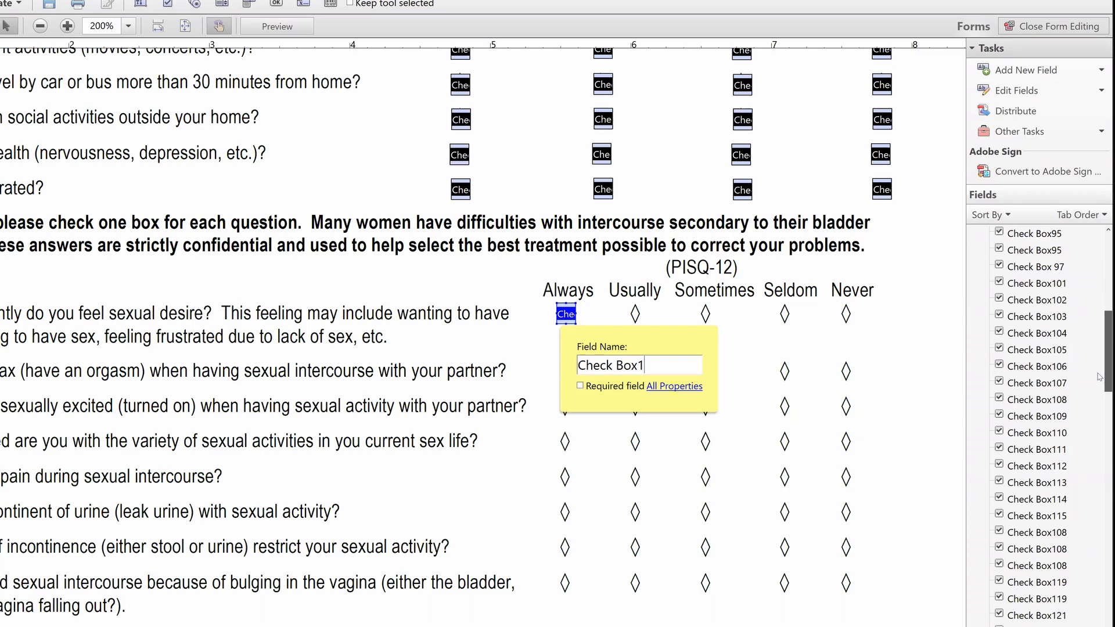
scroll(1099, 279, "up", 2)
scroll(1099, 281, "down", 1)
scroll(1099, 280, "up", 1)
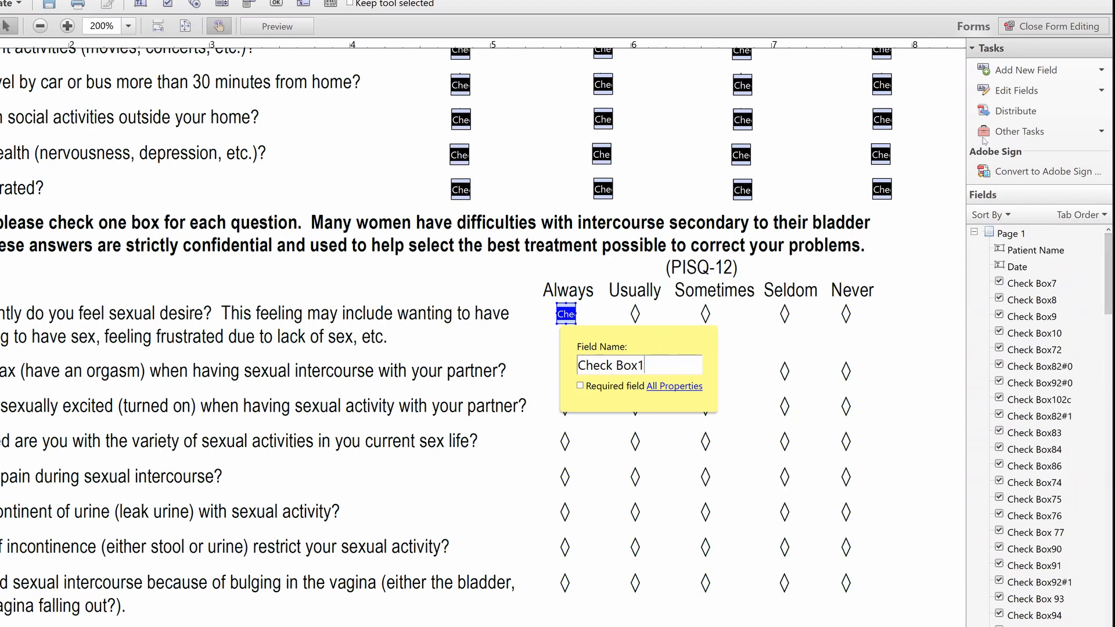
Add check box fields on the "Usually" and "Sometimes" answers of the first PISQ-12 question.
left_click(1013, 71)
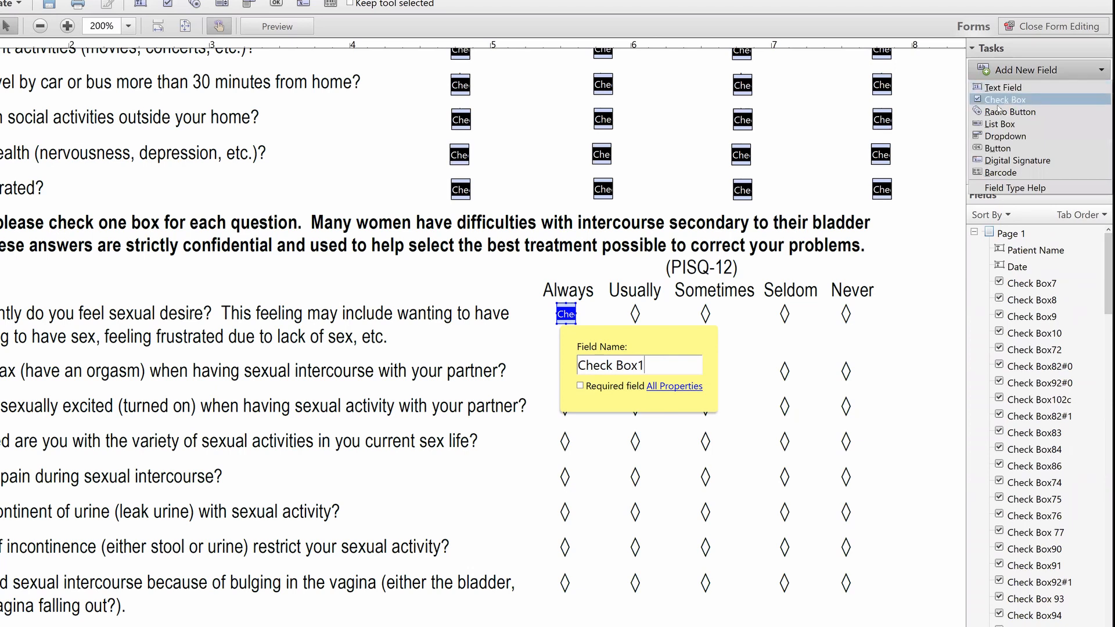
left_click(1010, 99)
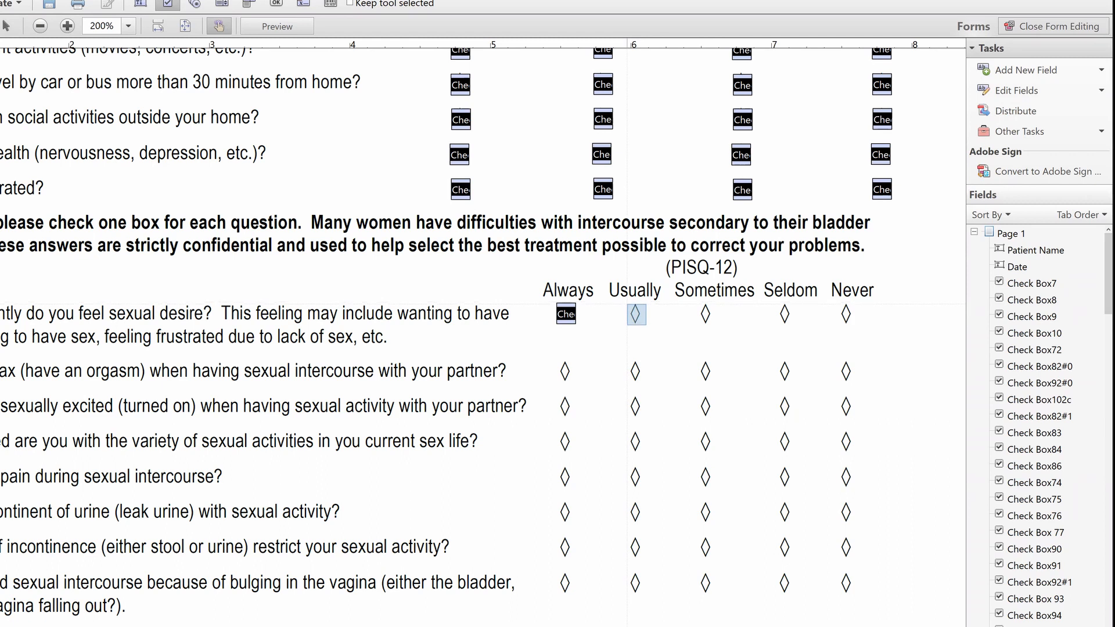
left_click(637, 314)
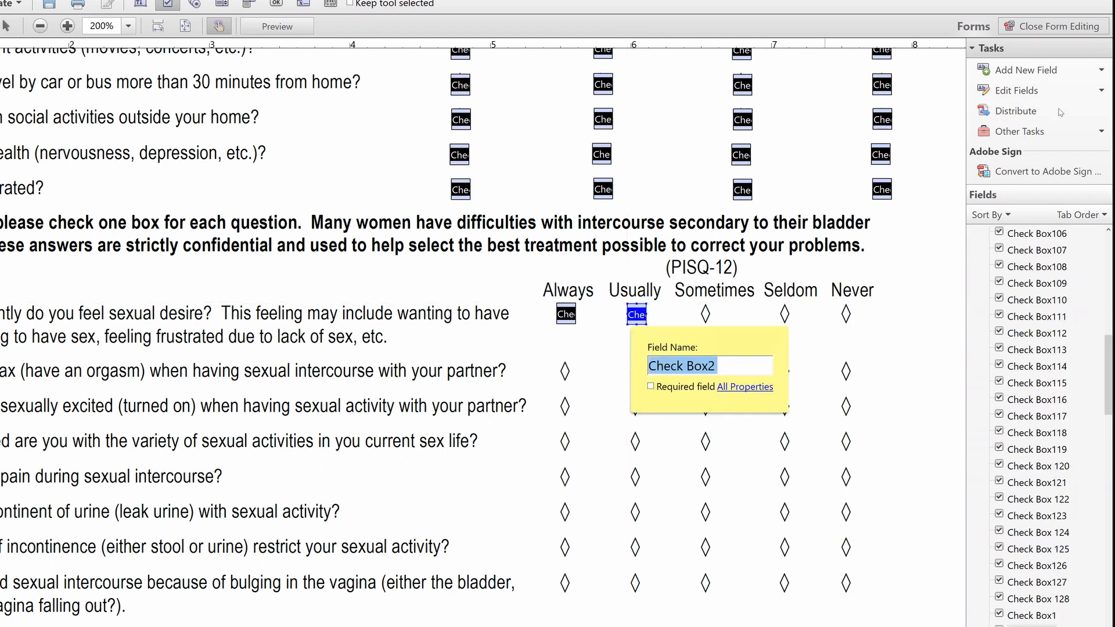
left_click(1039, 71)
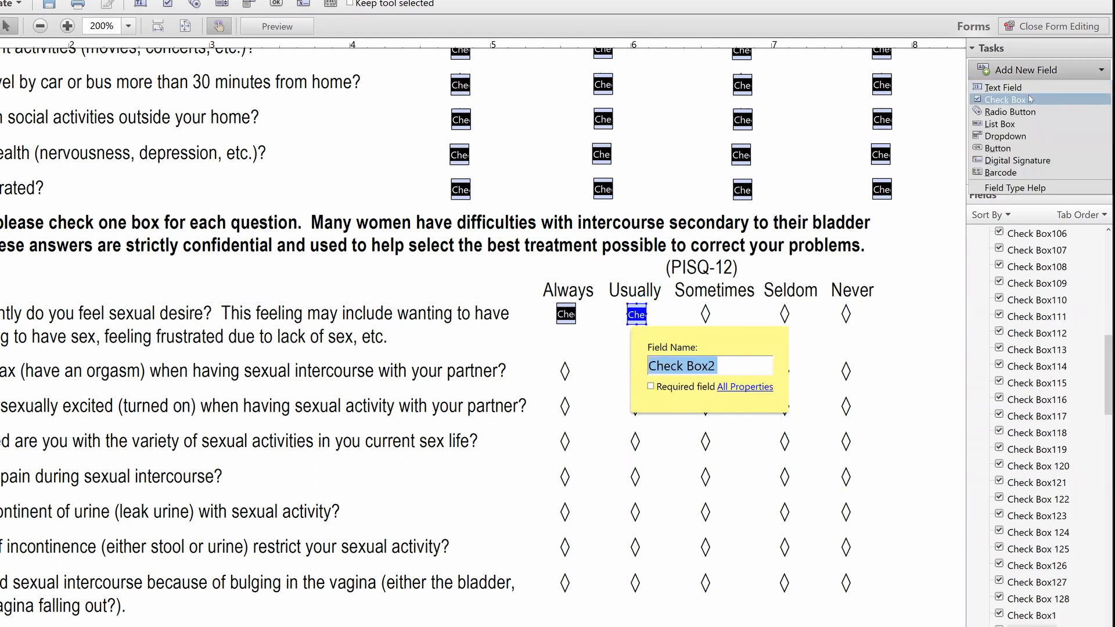
left_click(1029, 99)
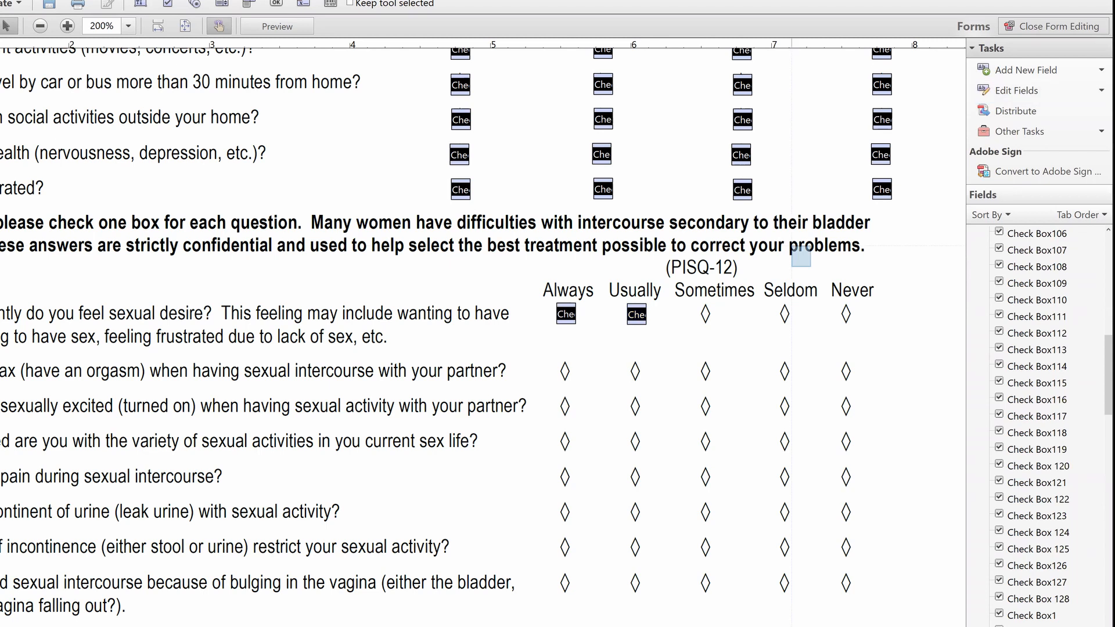
left_click(706, 314)
Add check box fields on the "Seldom" and "Never" answers of the first PISQ-12 question.
left_click(1010, 72)
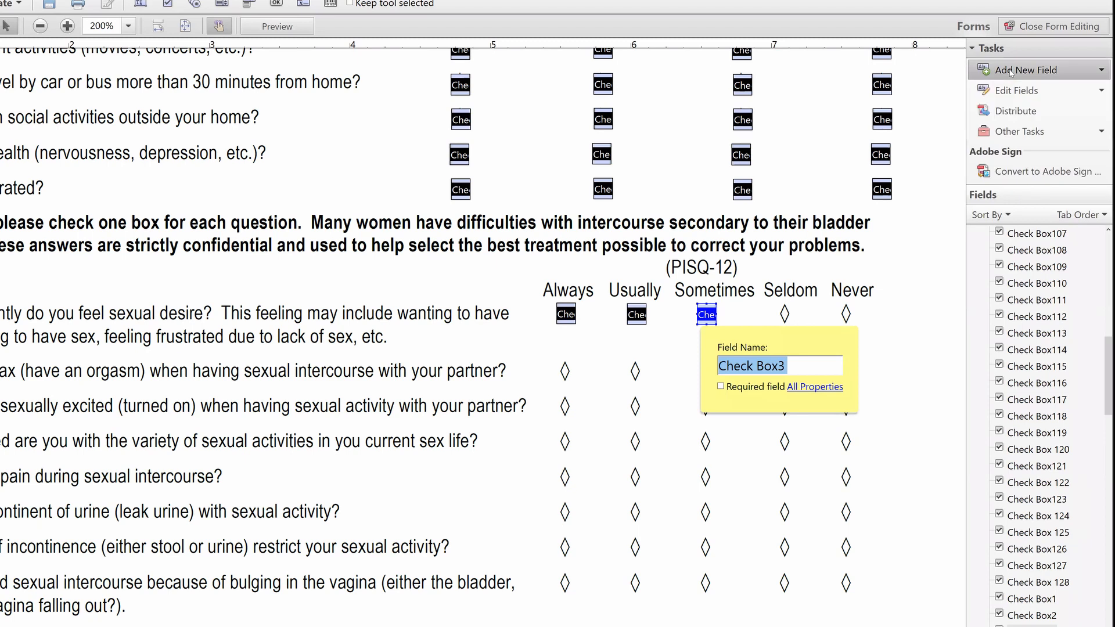
left_click(1010, 99)
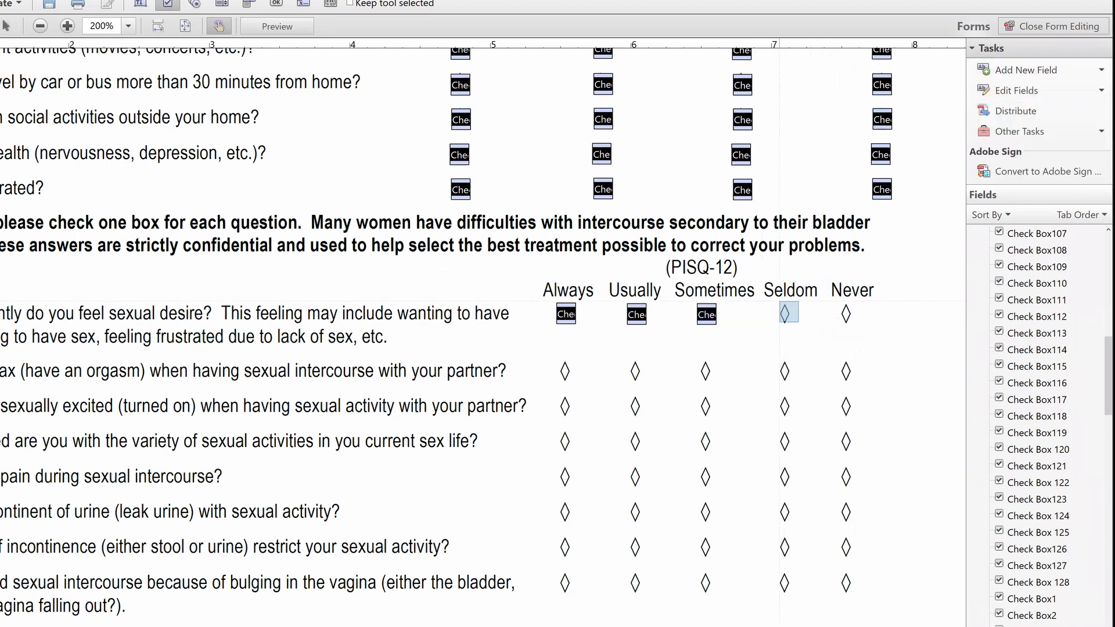
left_click(787, 314)
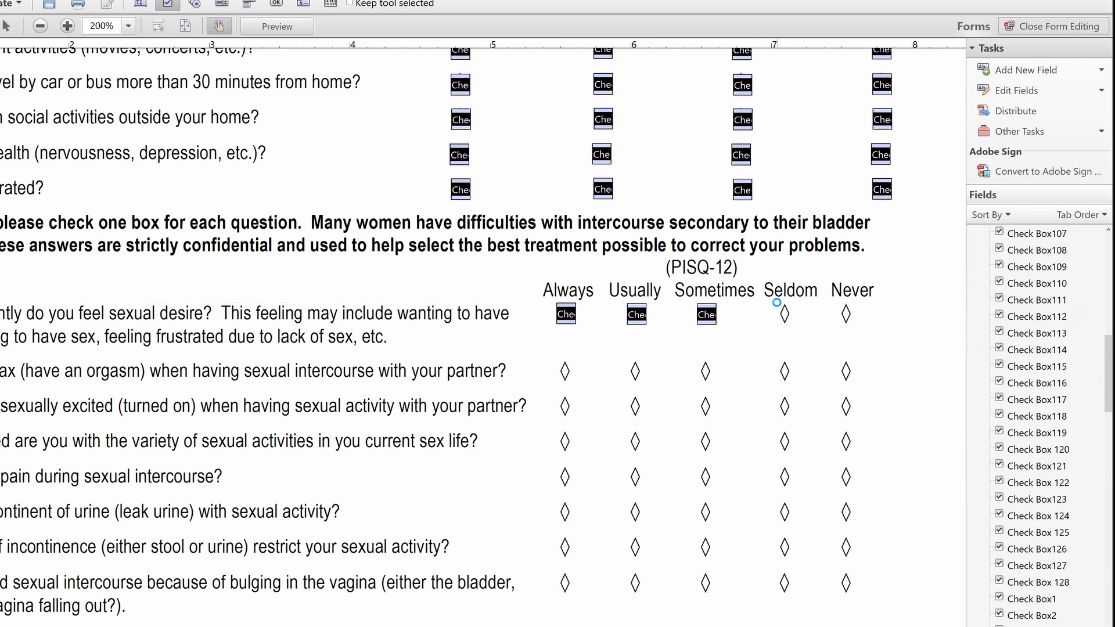
left_click(1002, 80)
left_click(1013, 96)
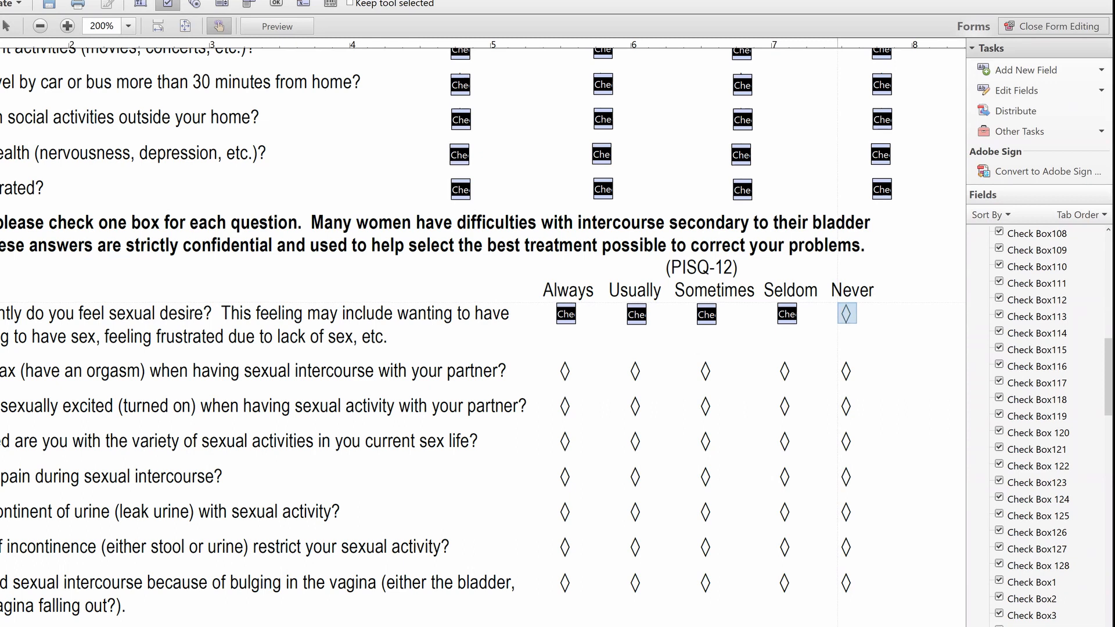
left_click(846, 314)
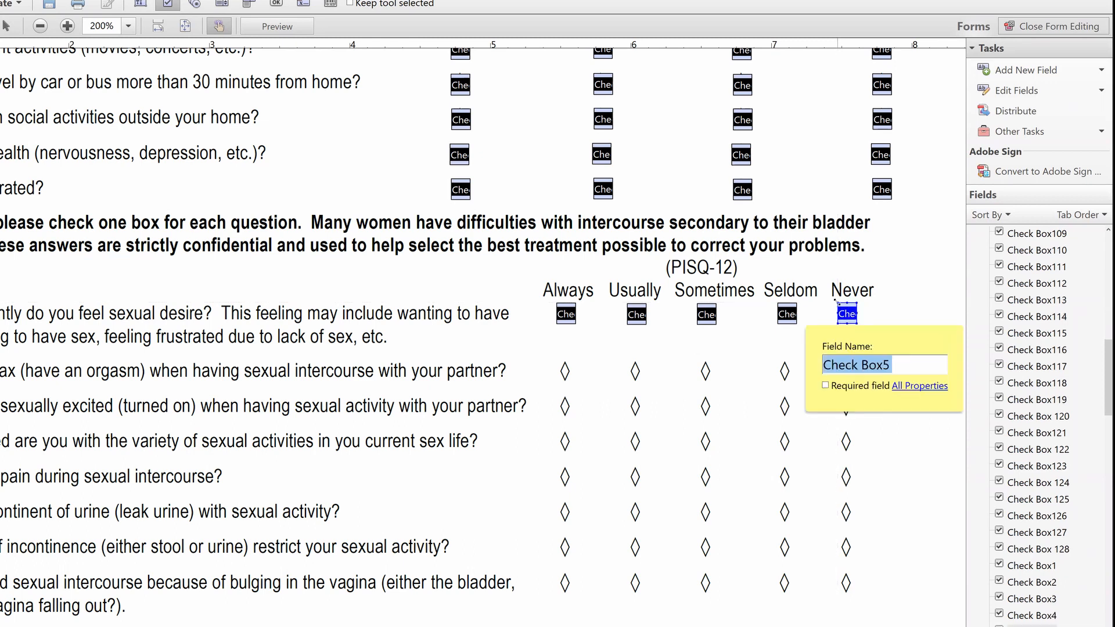
left_click(943, 299)
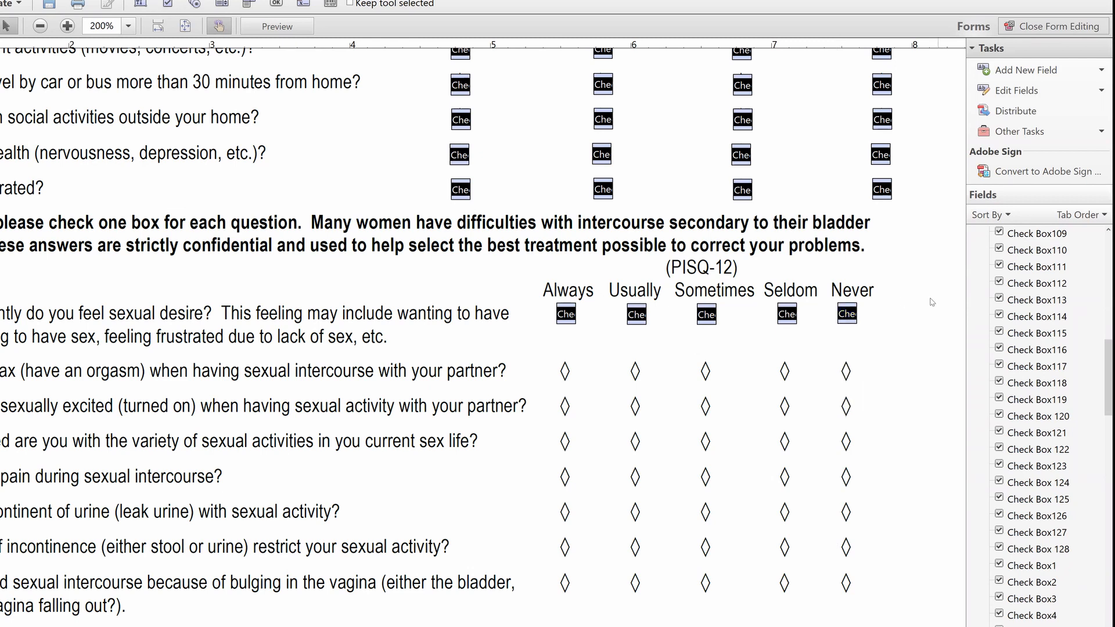
Duplicate the first PISQ-12 question's five check boxes and align the copies with the second question's answers.
left_click_drag(935, 319, 481, 282)
left_click_drag(903, 352, 453, 284)
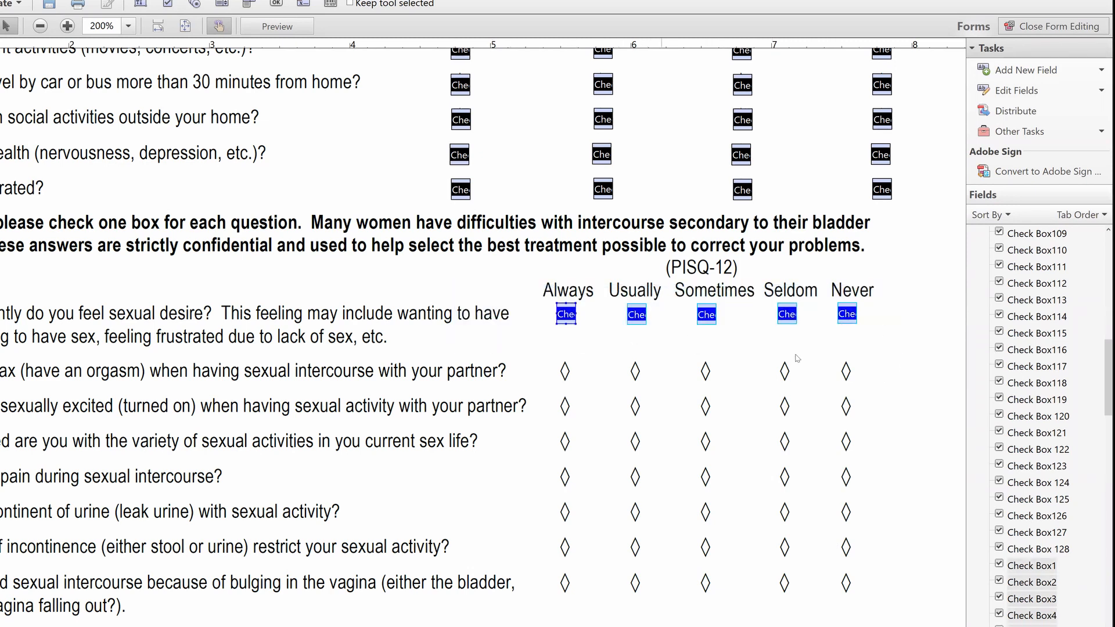
key("ctrl+v")
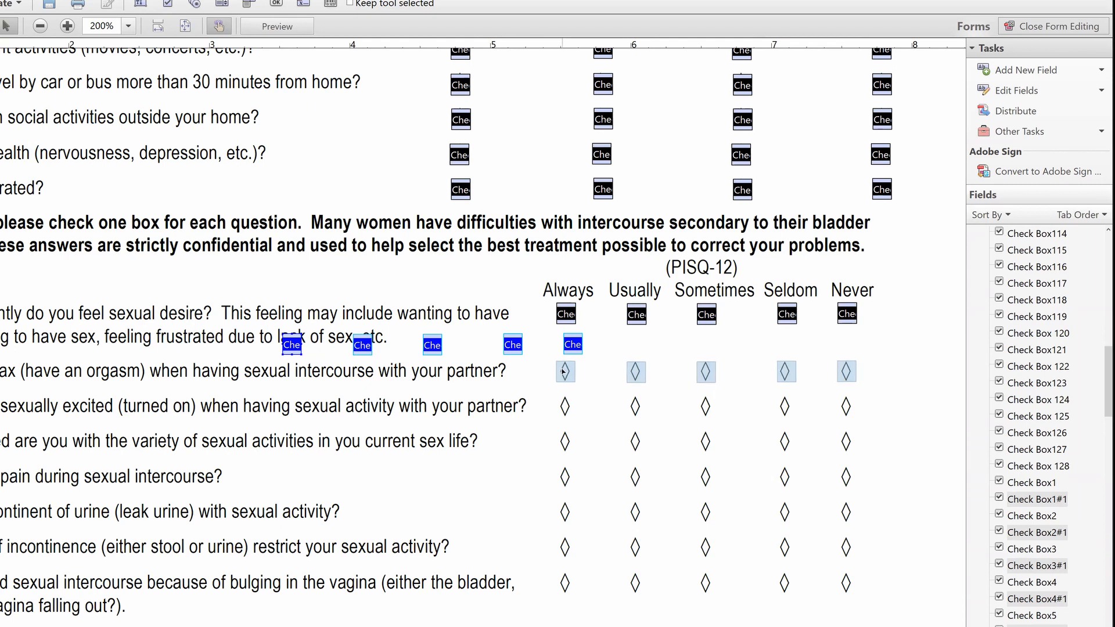
left_click_drag(562, 372, 562, 371)
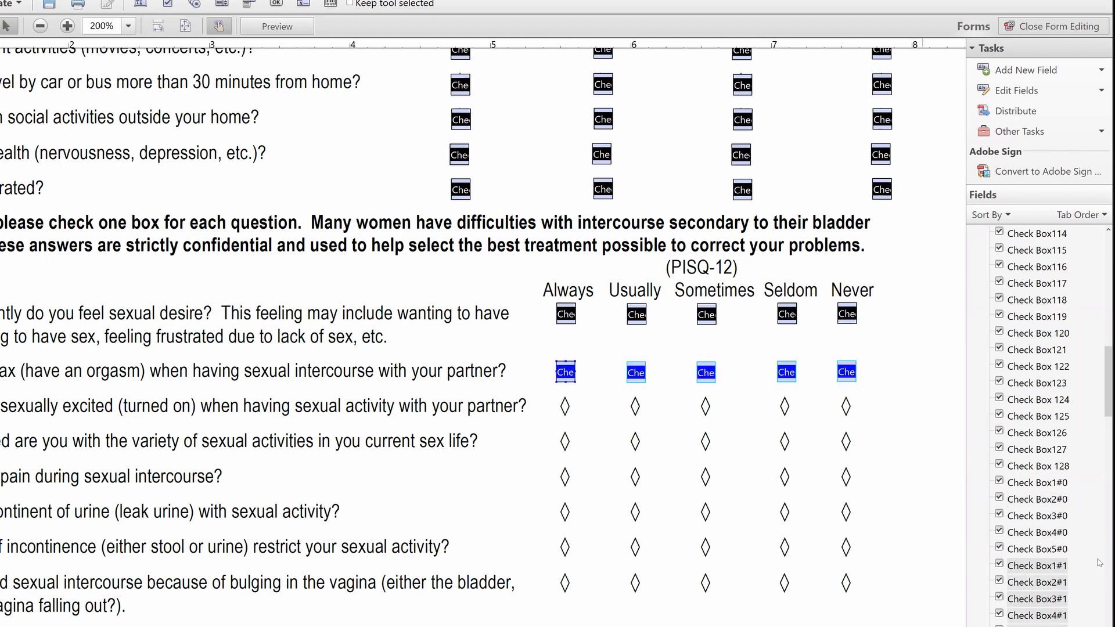
scroll(1099, 438, "down", 5)
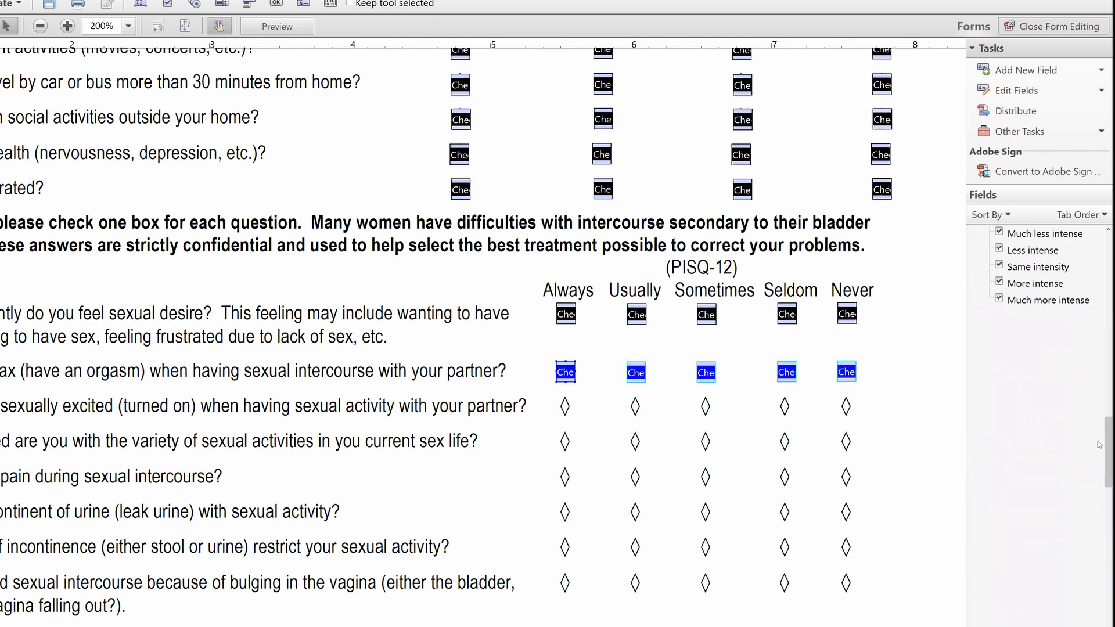
scroll(1099, 444, "up", 5)
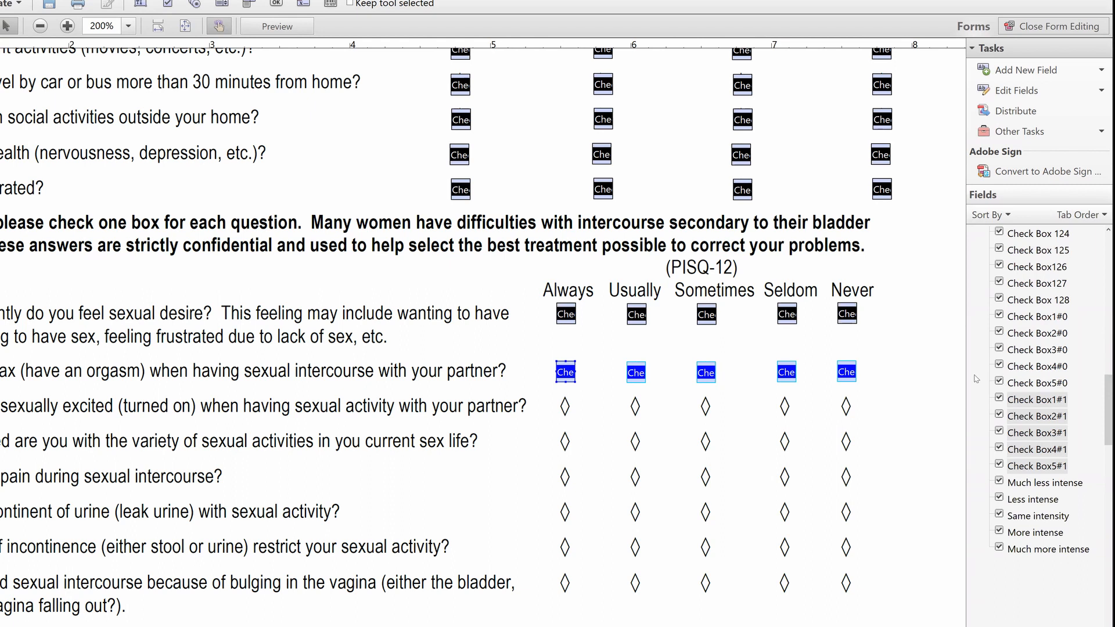
scroll(477, 444, "down", 1)
scroll(454, 429, "down", 1)
scroll(447, 423, "down", 1)
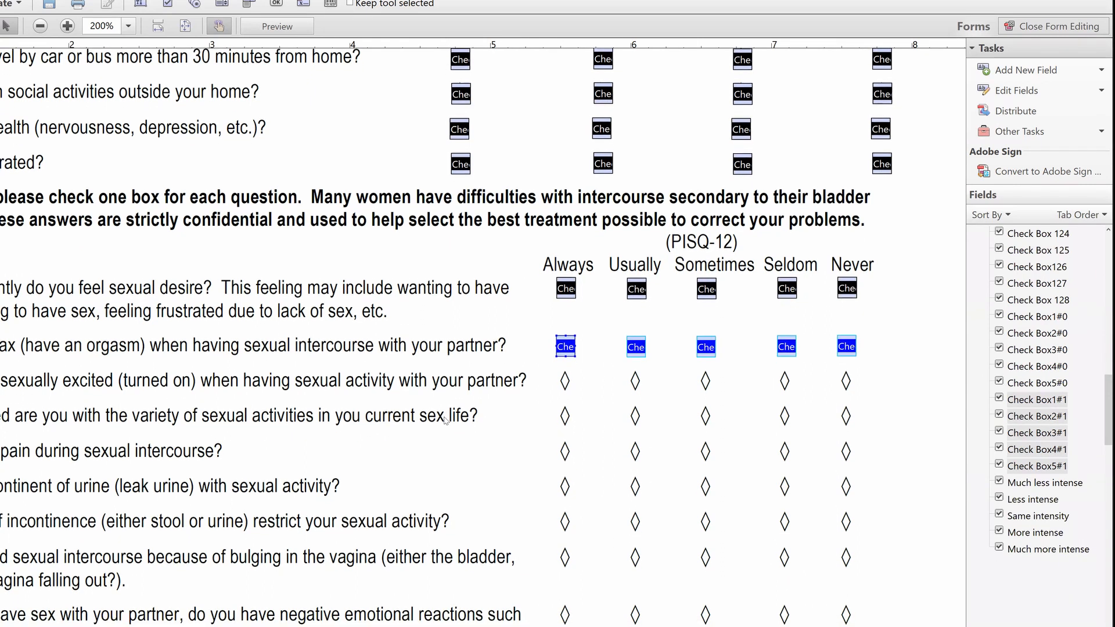
scroll(855, 392, "down", 1)
left_click(885, 380)
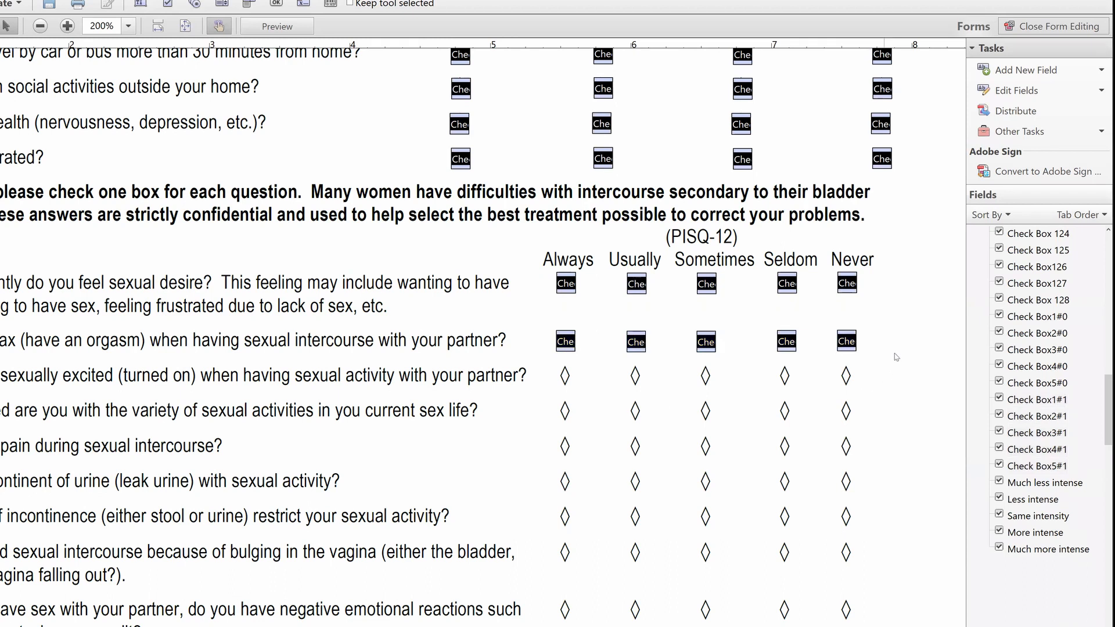
Try duplicating the check boxes of the first two PISQ-12 questions together onto the fourth question and below, and undo it.
left_click_drag(898, 357, 534, 273)
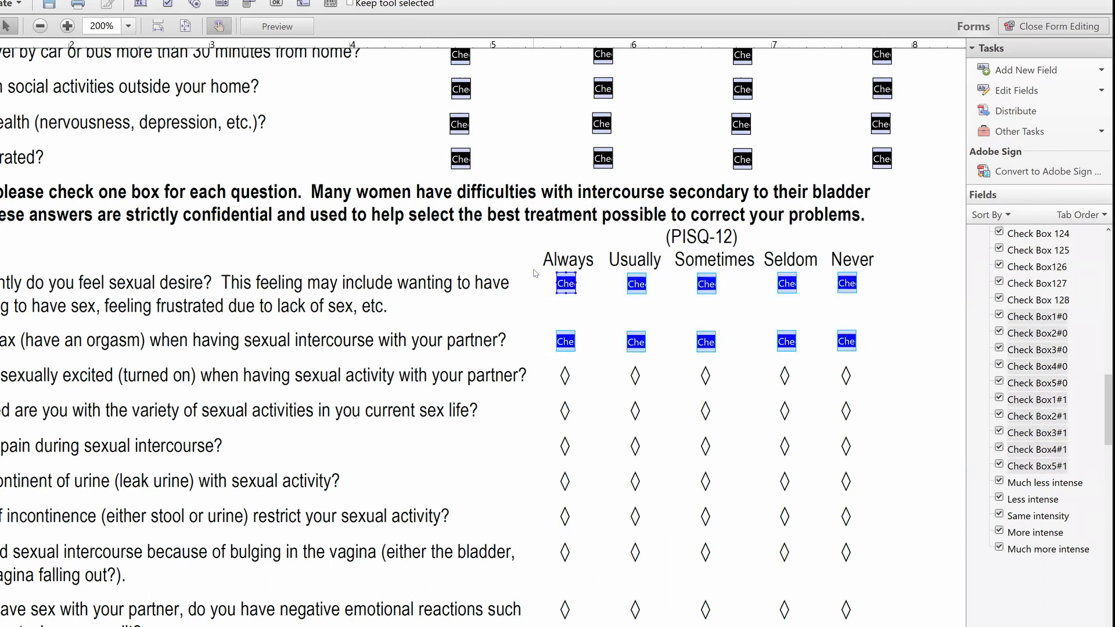
left_click(524, 430)
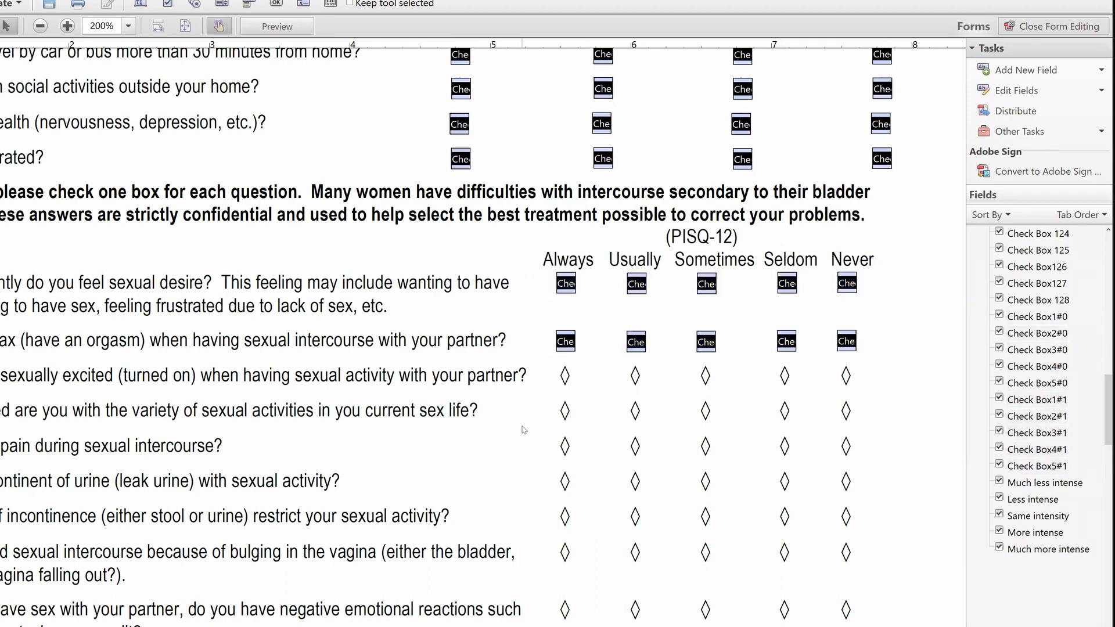
key("ctrl+v")
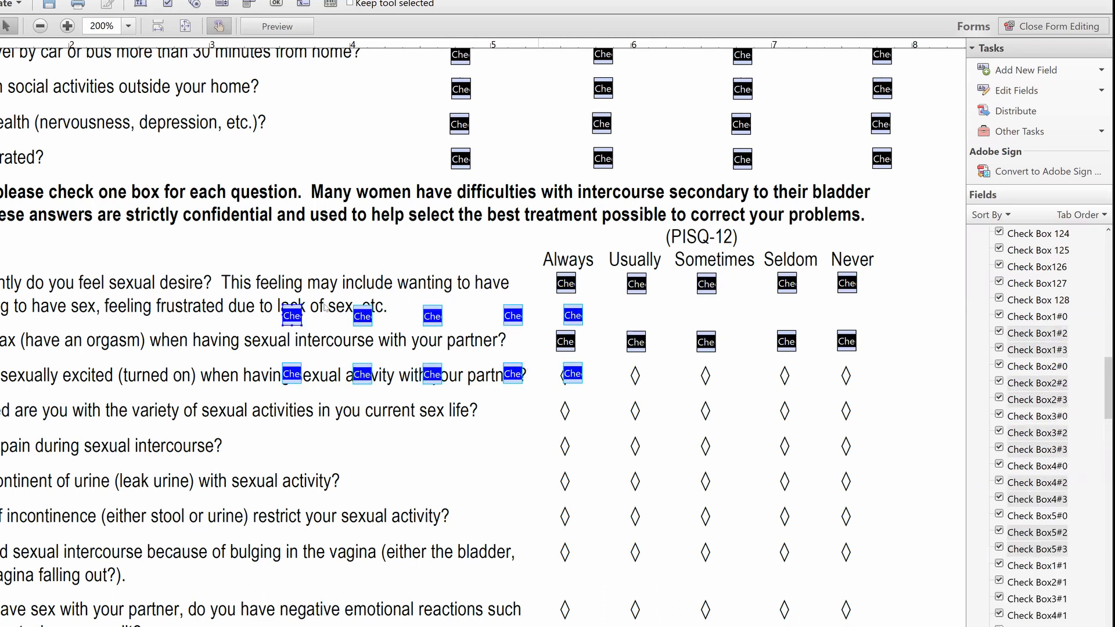
left_click_drag(289, 319, 563, 416)
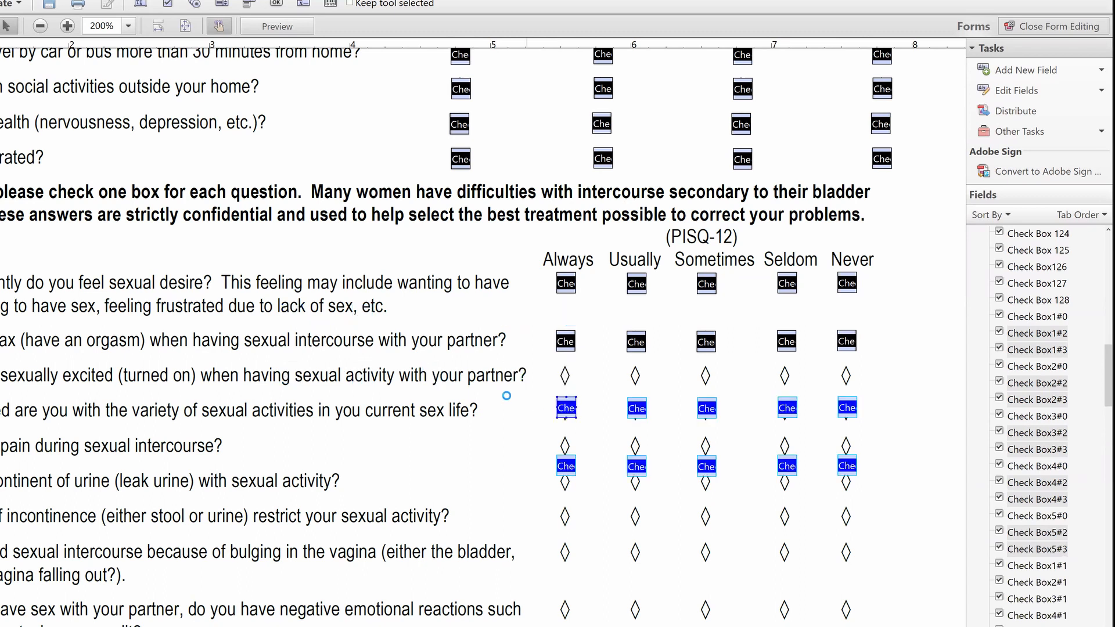
key("ctrl+z")
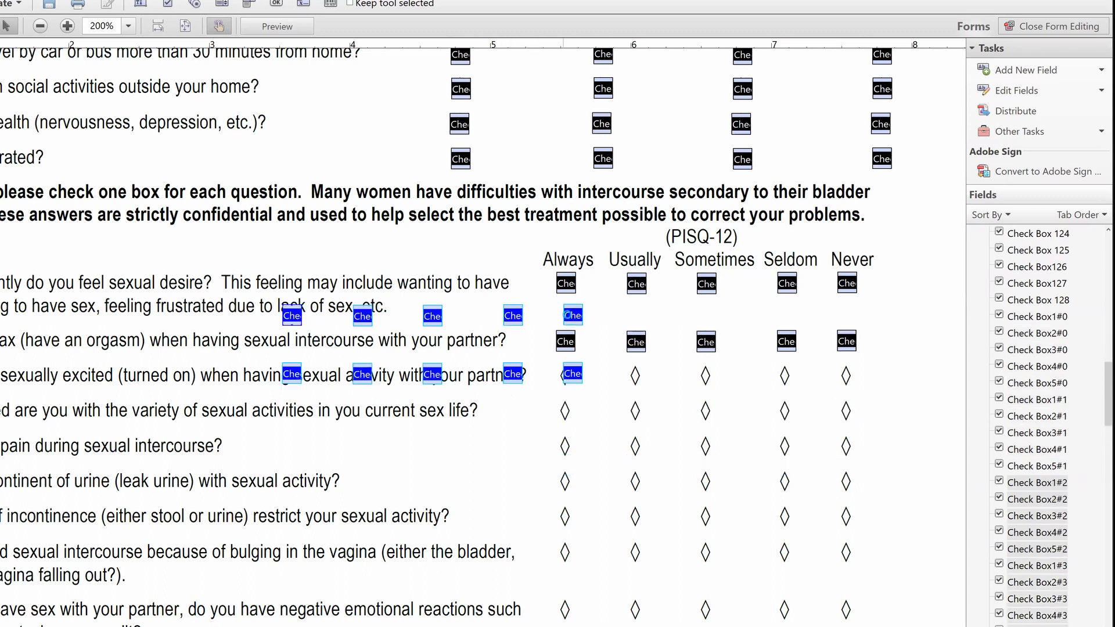
key("ctrl+z")
Duplicate the second PISQ-12 question's five check boxes and place the copies on the third question's answers.
left_click_drag(521, 312, 911, 370)
left_click(884, 402)
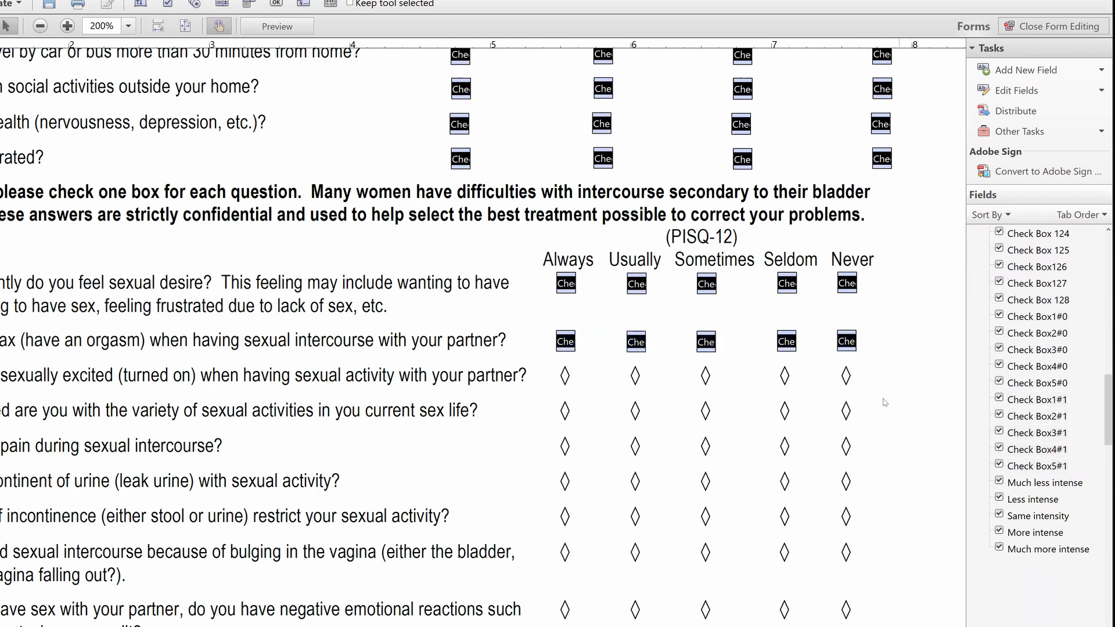
key("ctrl+v")
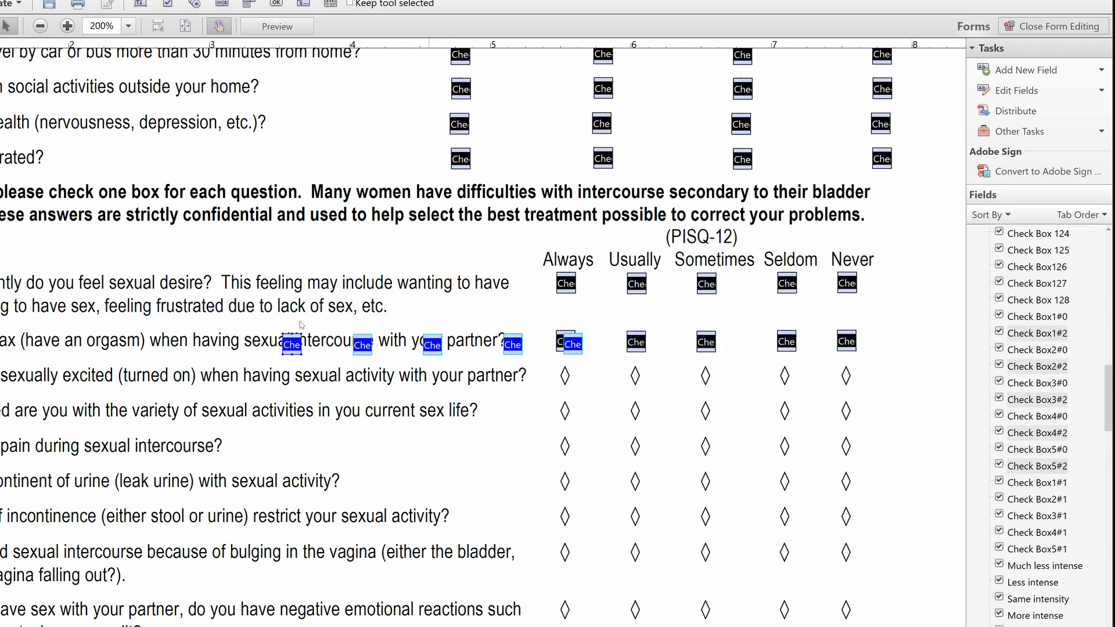
left_click_drag(290, 347, 568, 374)
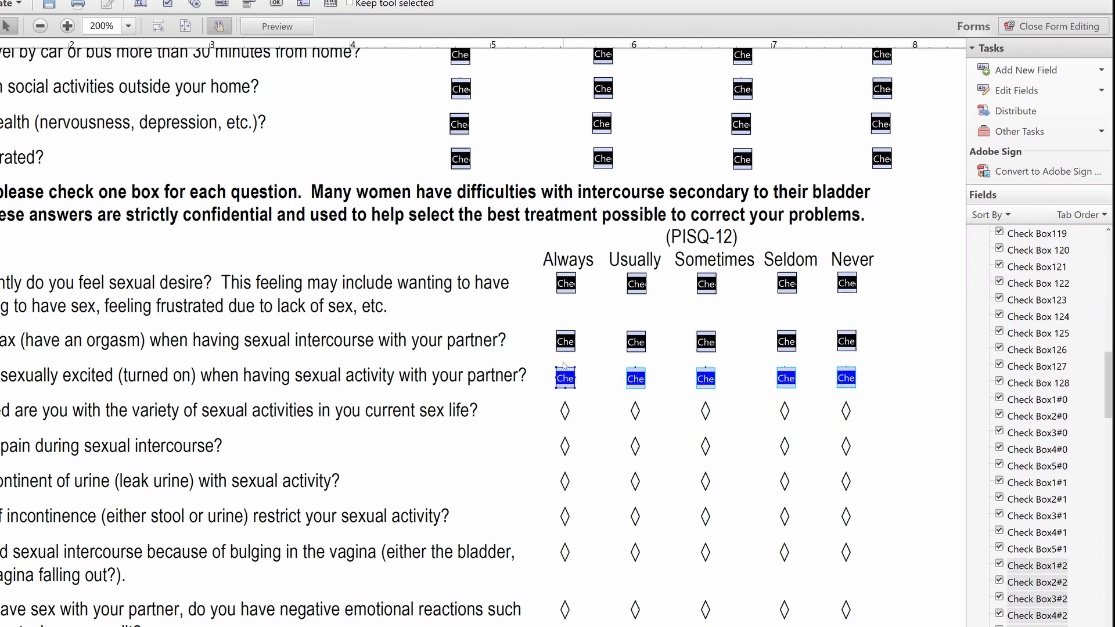
Duplicate the check boxes of the second and third PISQ-12 questions and place the copies on the fourth and fifth questions' answers.
left_click(548, 317)
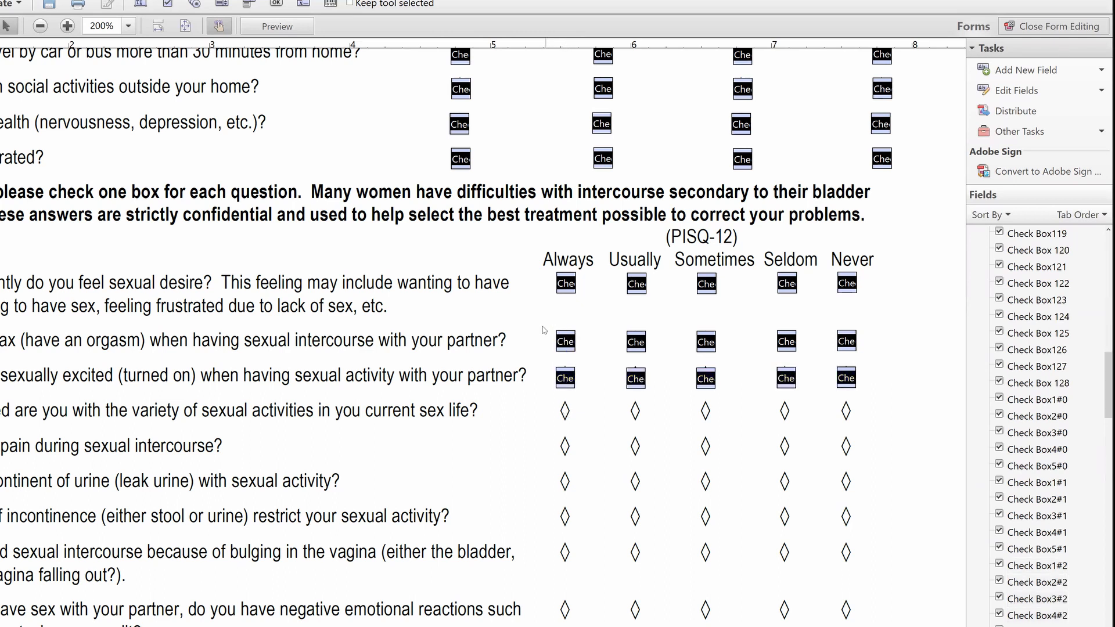
left_click_drag(548, 321, 887, 405)
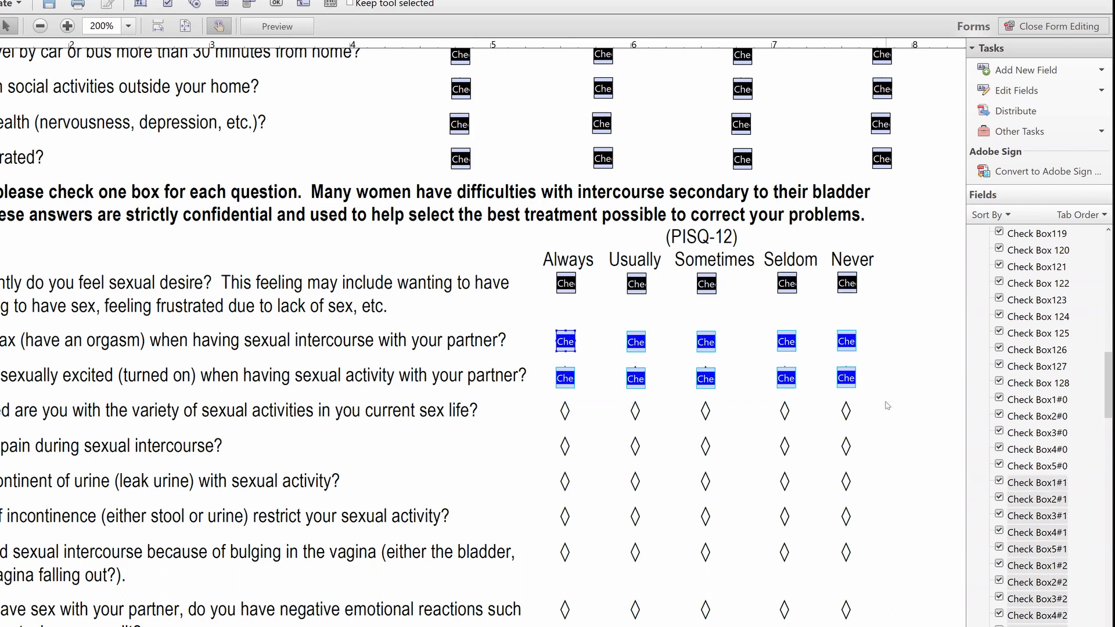
left_click(637, 426)
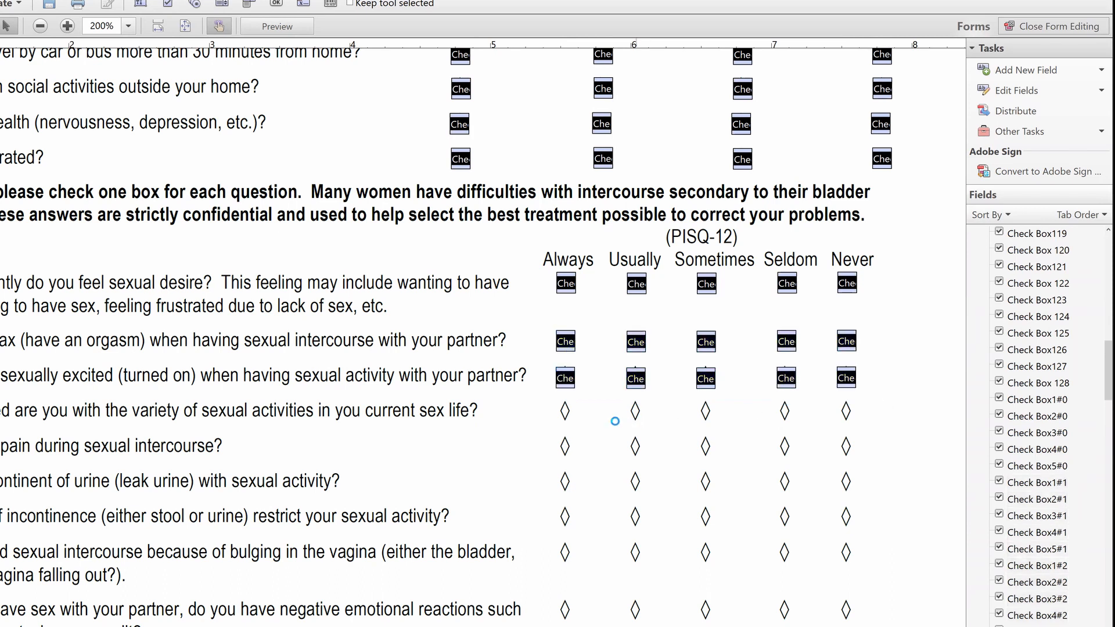
key("ctrl+v")
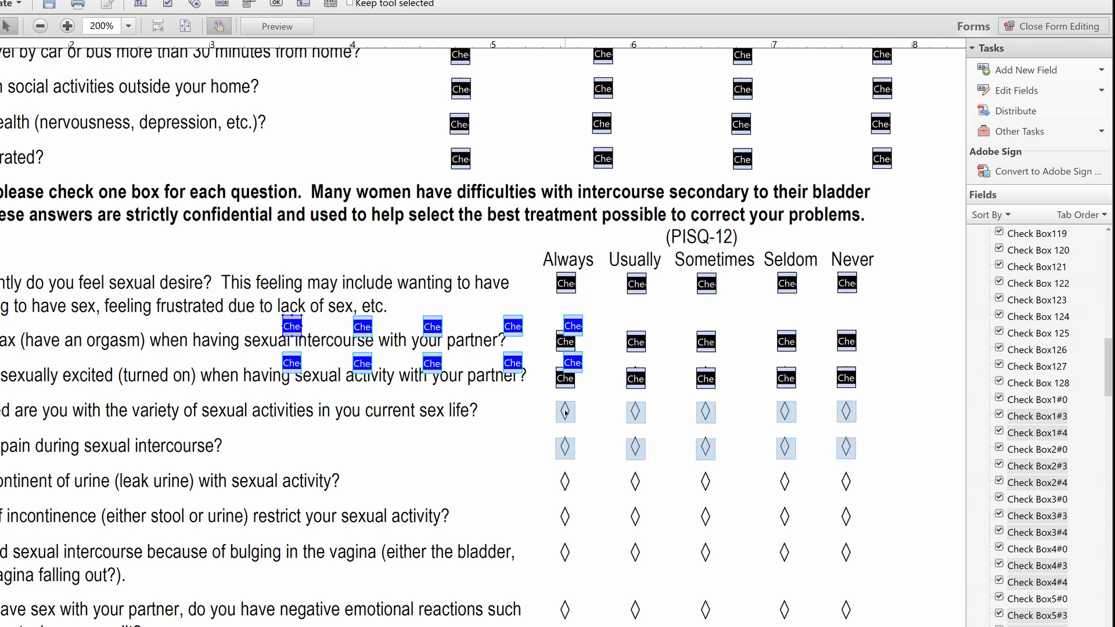
left_click_drag(566, 412, 566, 412)
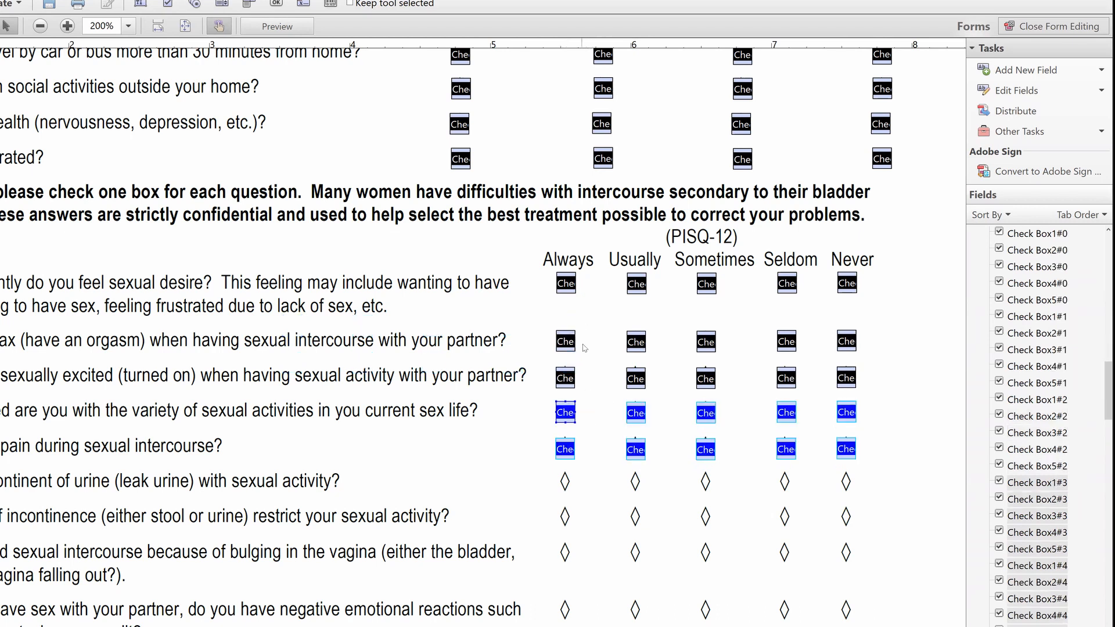
left_click(744, 510)
Duplicate the check boxes of the third to fifth PISQ-12 questions and place the copies on the sixth, seventh and eighth questions.
scroll(742, 510, "down", 1)
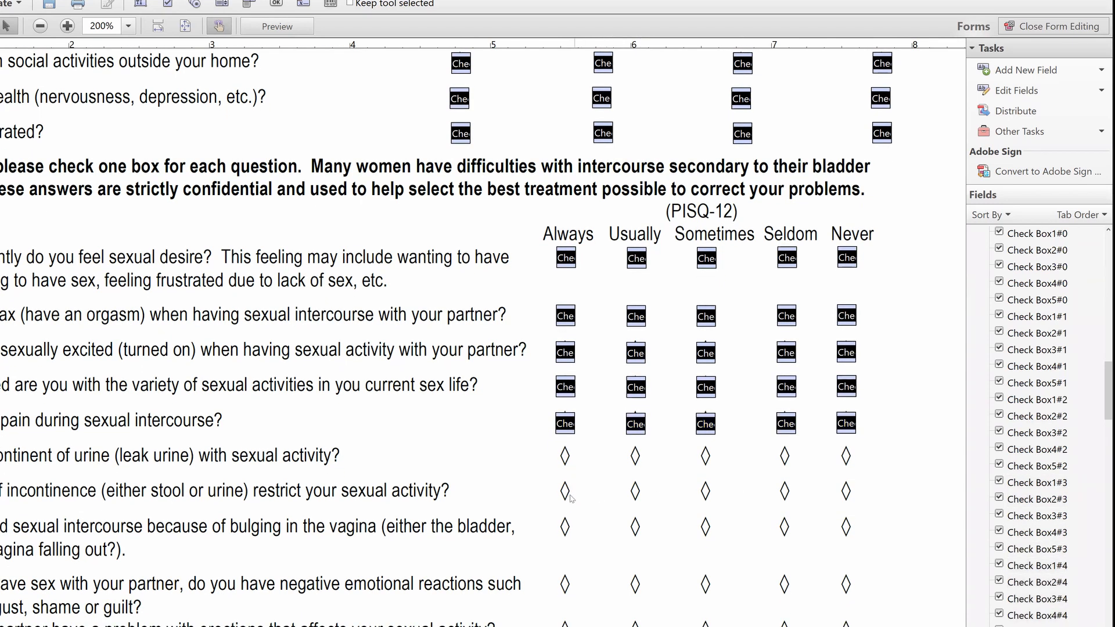
left_click_drag(879, 430, 528, 347)
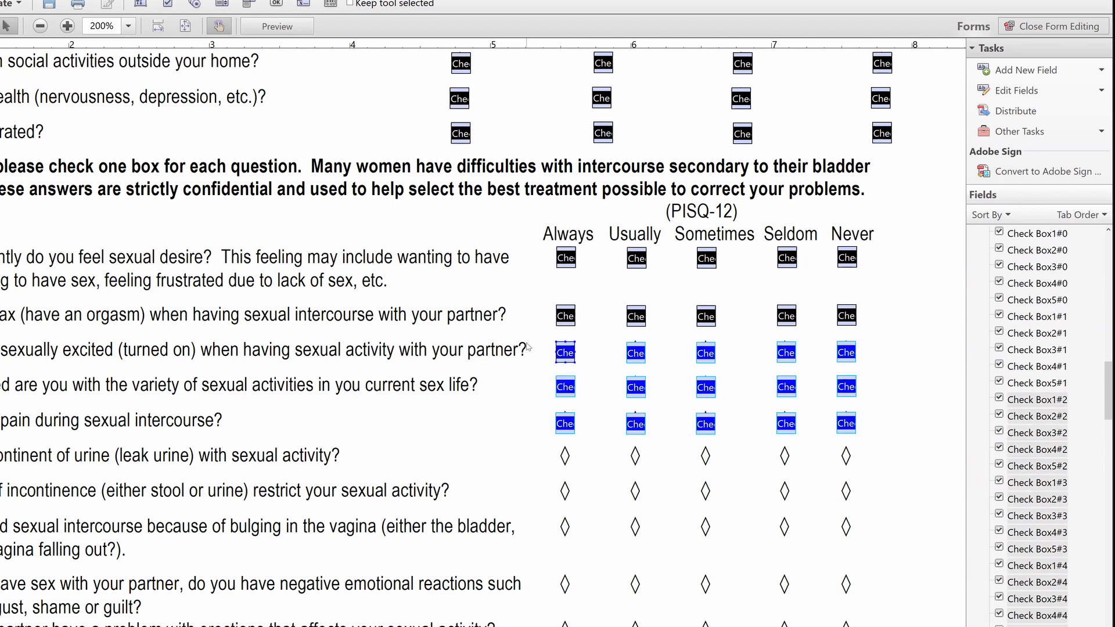
left_click(578, 476)
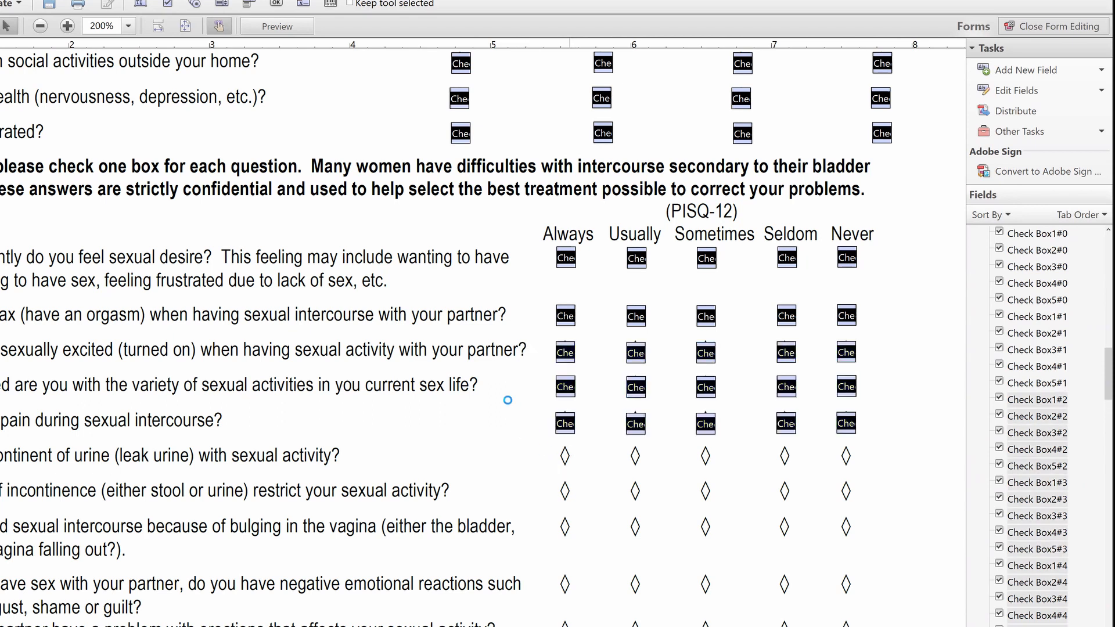
key("ctrl+v")
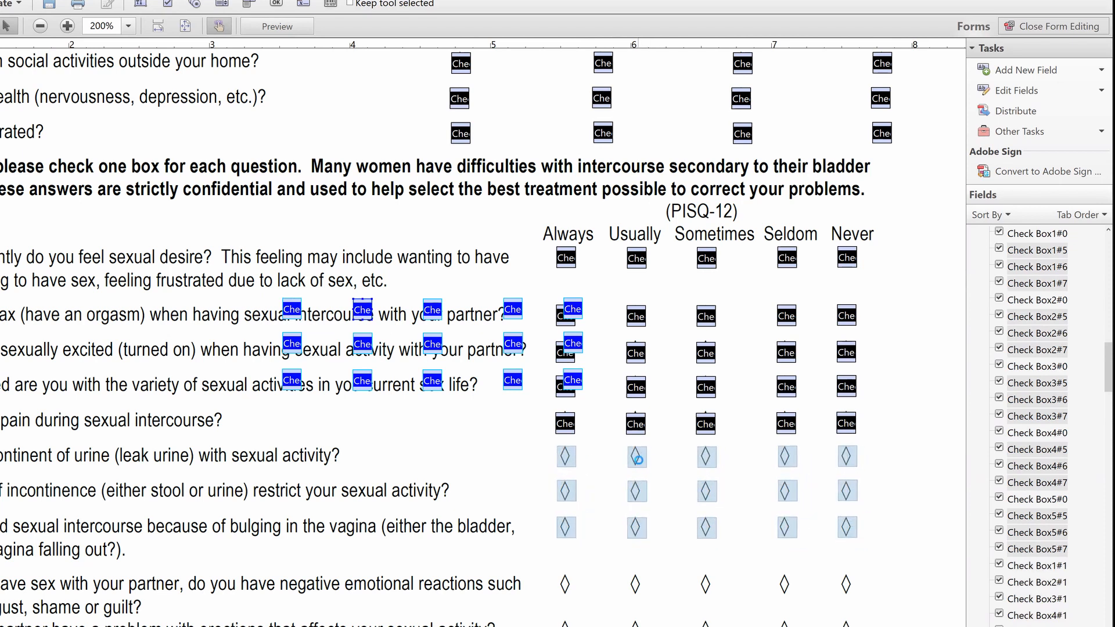
left_click(687, 543)
Remove the eighth PISQ-12 question's five check boxes and paste a fresh row aligned with its answers.
scroll(686, 540, "down", 2)
scroll(686, 536, "down", 1)
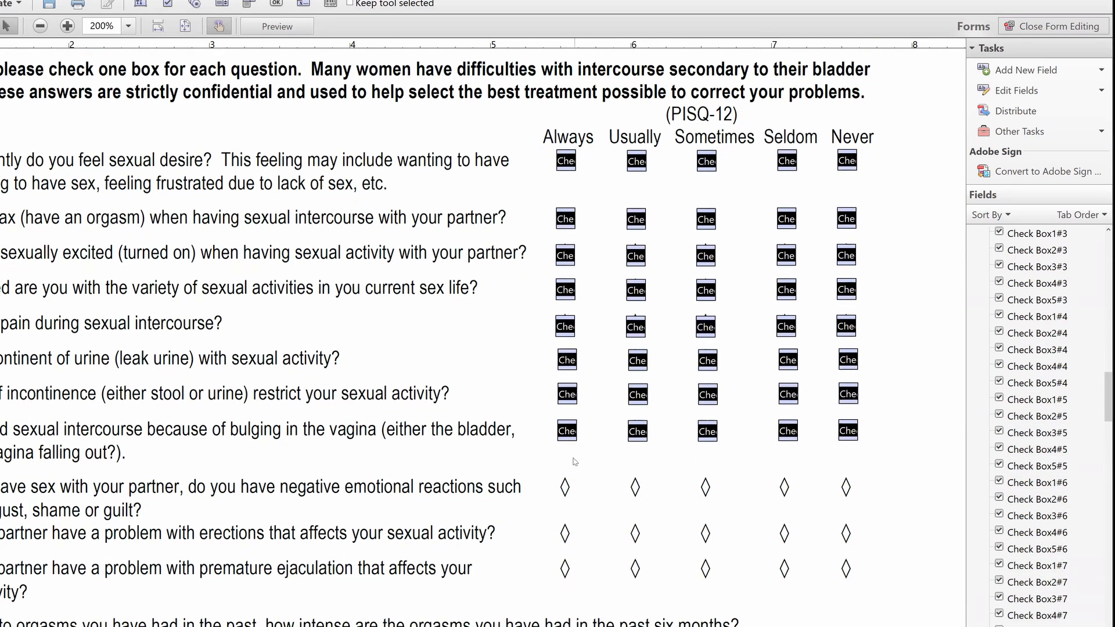
left_click_drag(533, 411, 887, 450)
key("Delete")
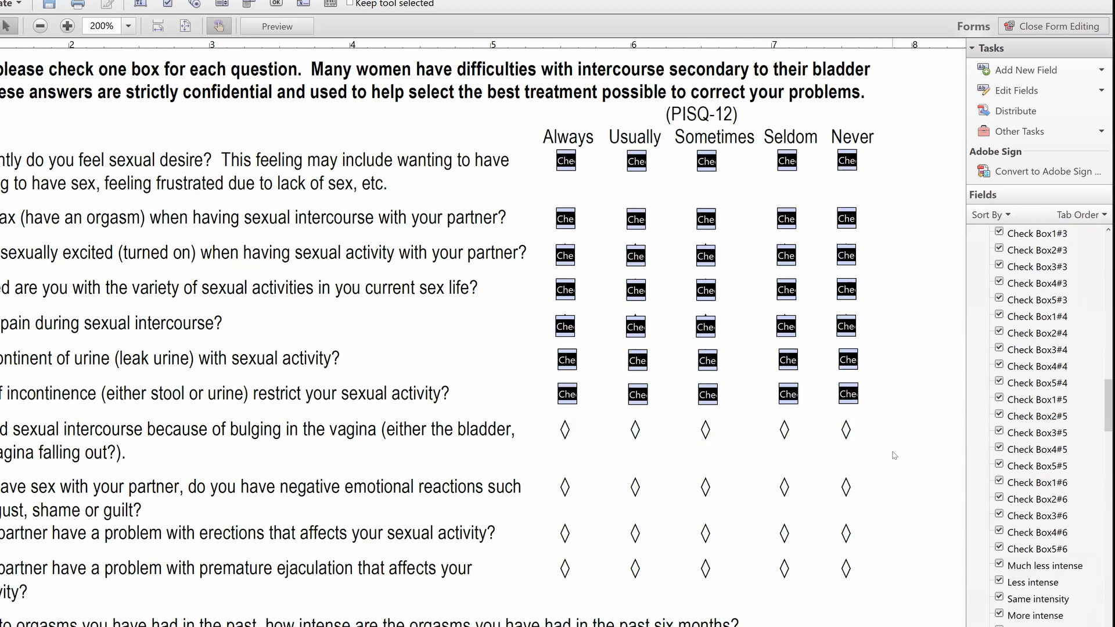
key("ctrl+v")
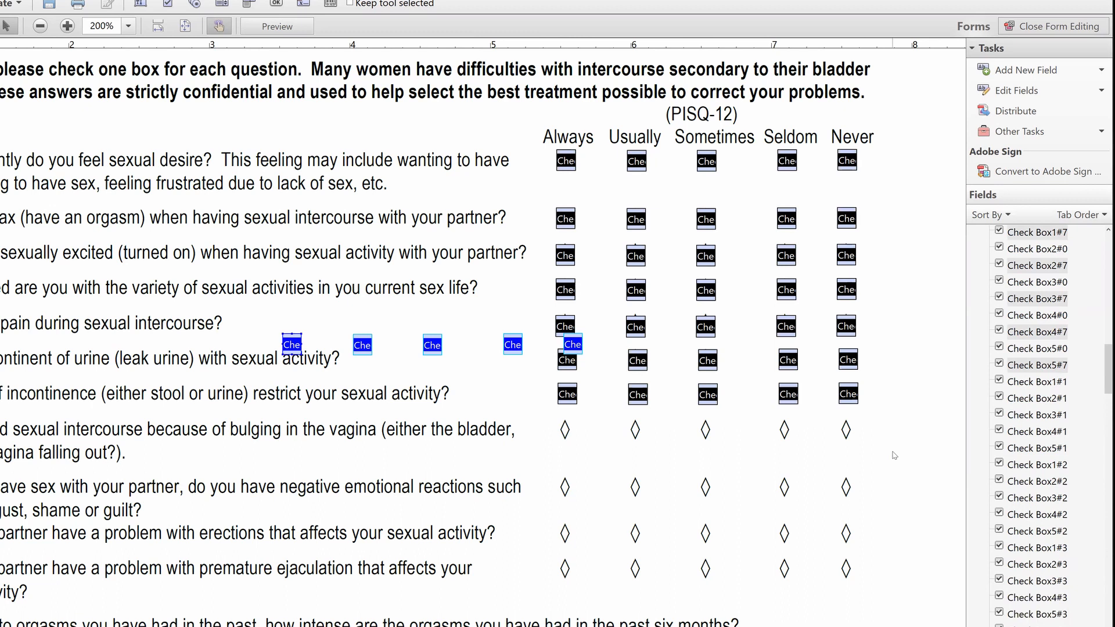
left_click_drag(428, 348, 705, 433)
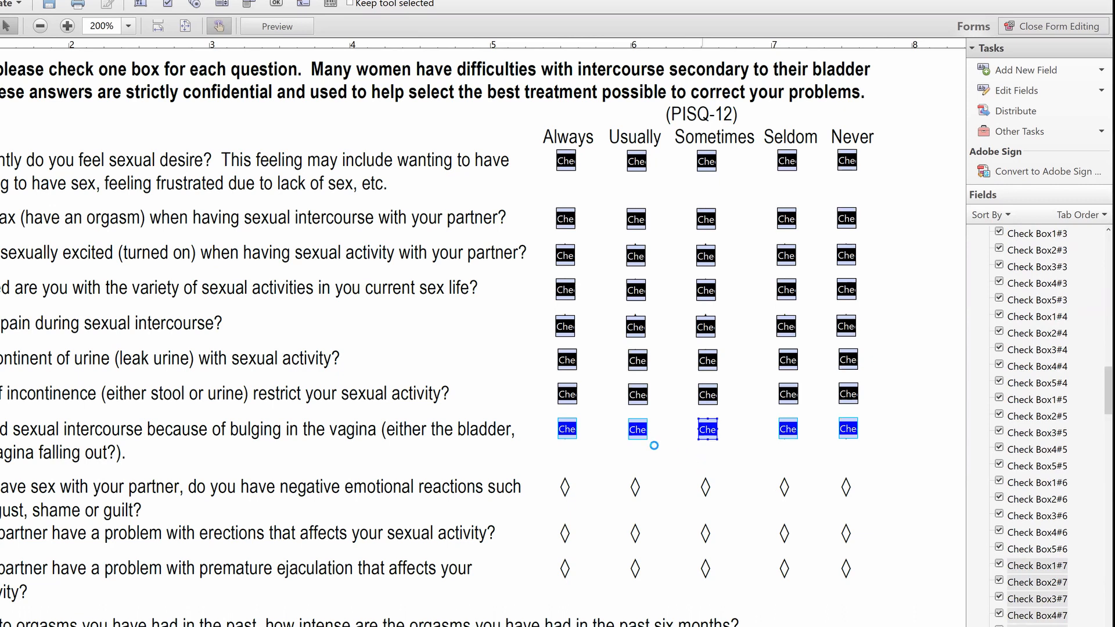
Paste another row of five check boxes onto the ninth PISQ-12 question's answers and adjust the position of its "Always" box.
key("ctrl+v")
left_click_drag(548, 385, 786, 488)
left_click(459, 386)
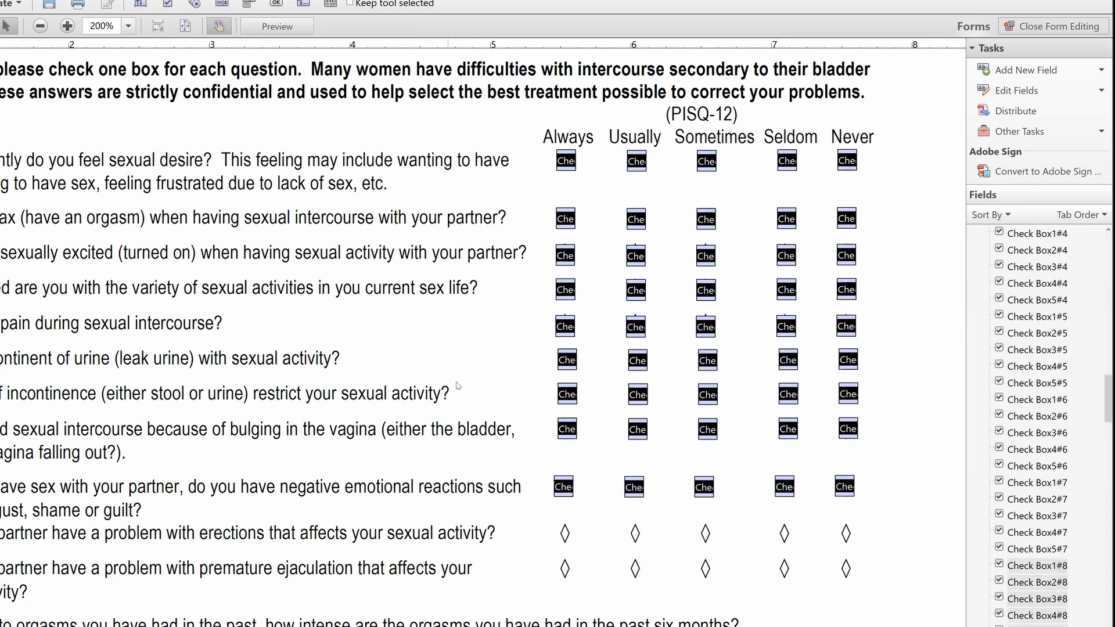
left_click(563, 484)
left_click_drag(566, 484, 568, 485)
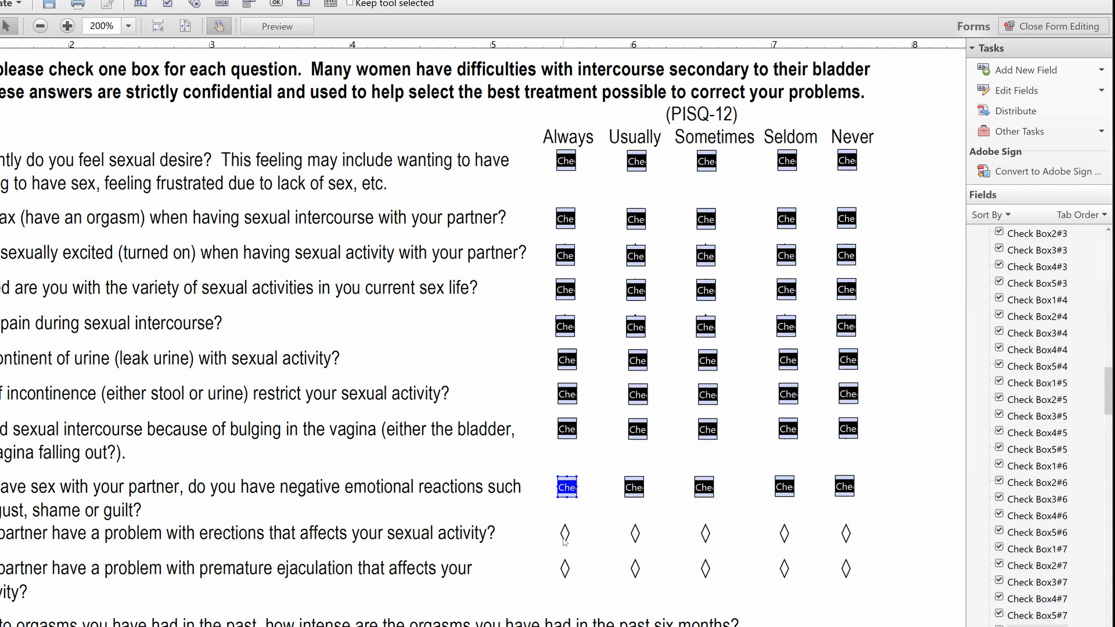
Duplicate the check boxes of the seventh and eighth PISQ-12 questions and place the copies on the tenth and eleventh questions.
left_click_drag(533, 378, 885, 459)
left_click(825, 556)
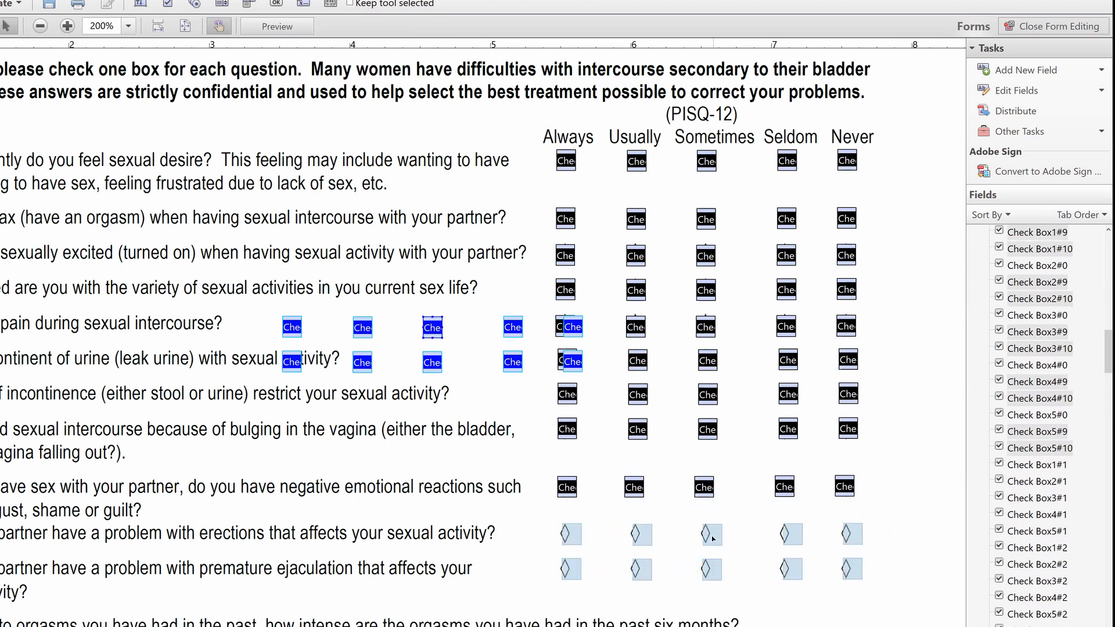
left_click_drag(709, 538, 708, 536)
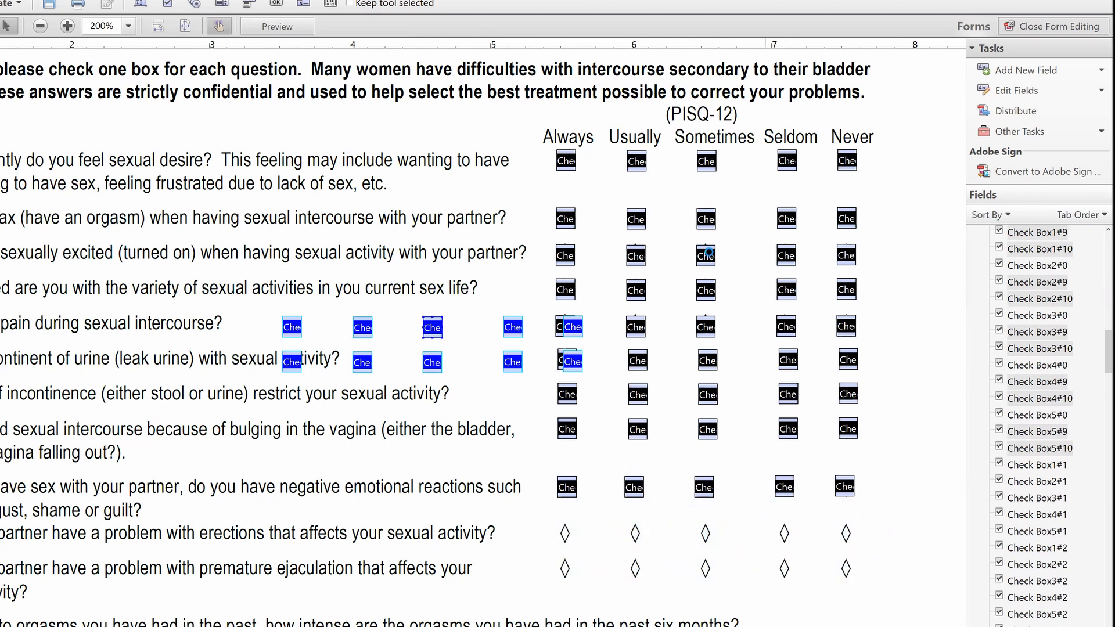
left_click(930, 457)
Shift the ninth PISQ-12 question's five check boxes together into line with the answer columns.
scroll(929, 458, "down", 2)
scroll(929, 462, "down", 3)
scroll(931, 461, "up", 3)
scroll(1008, 403, "up", 6)
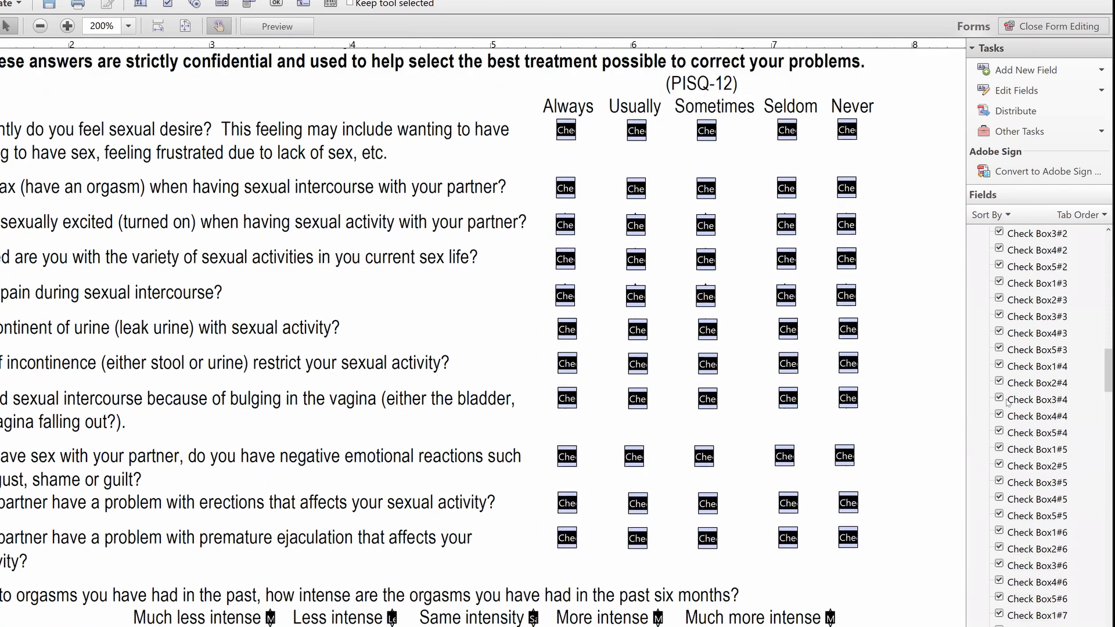
scroll(894, 305, "up", 1)
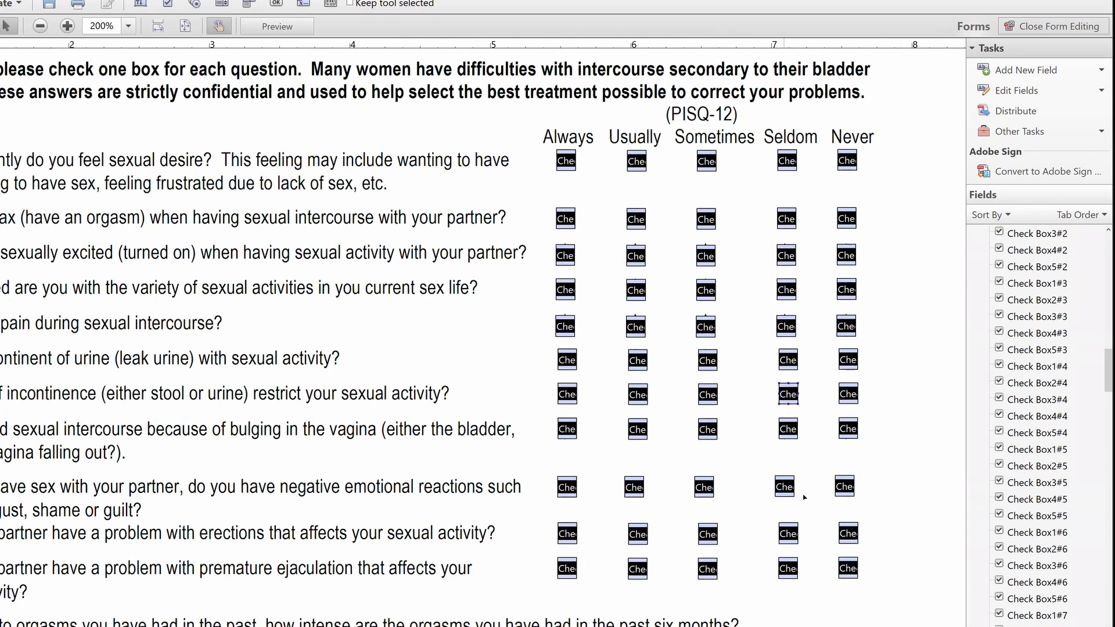
left_click_drag(561, 463, 886, 511)
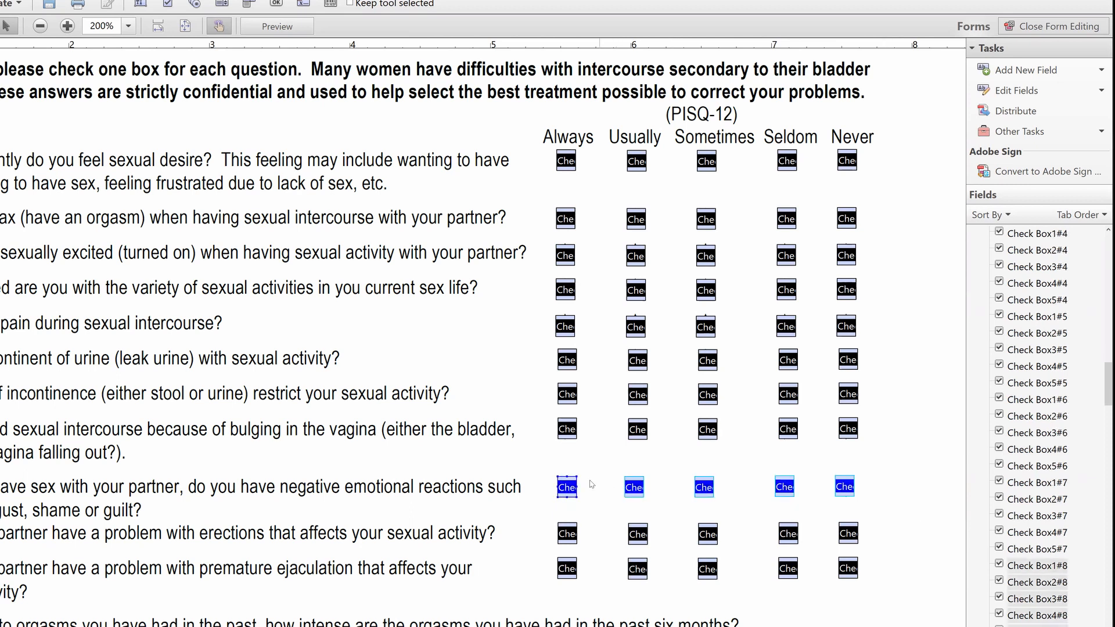
left_click_drag(572, 489, 573, 490)
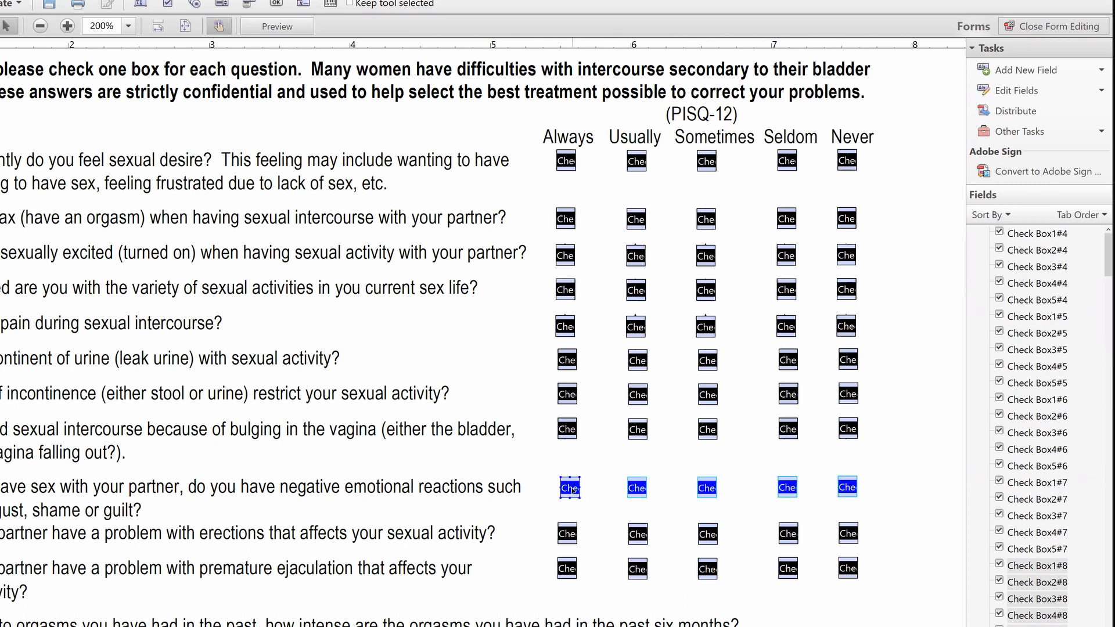
left_click(908, 474)
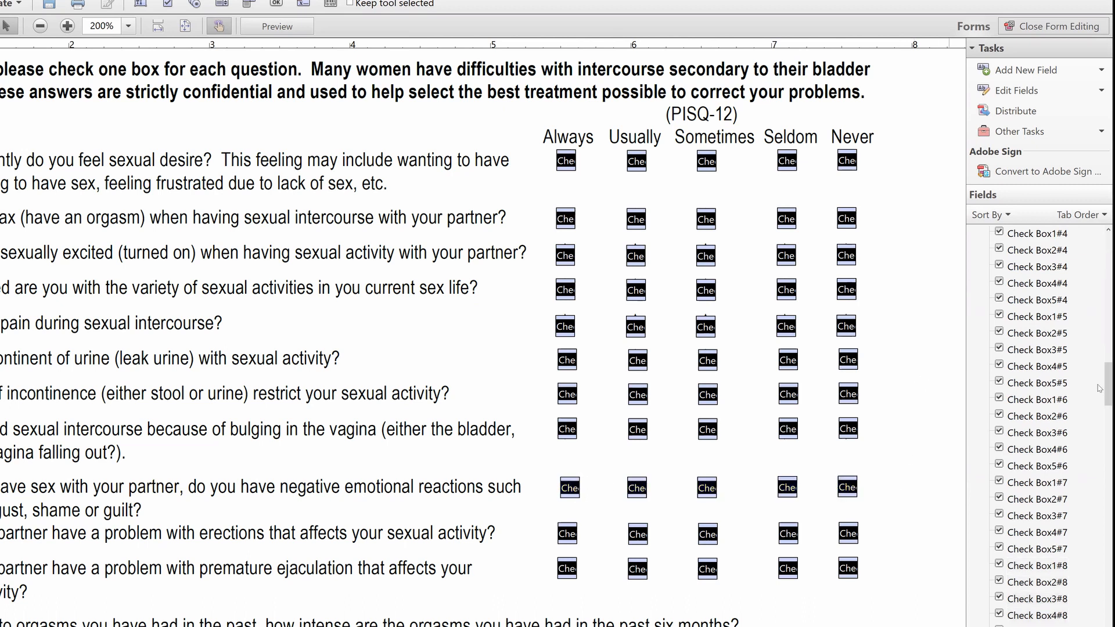
Rename the first PISQ-12 question's "Always" check box to Check Box130.
left_click(567, 165)
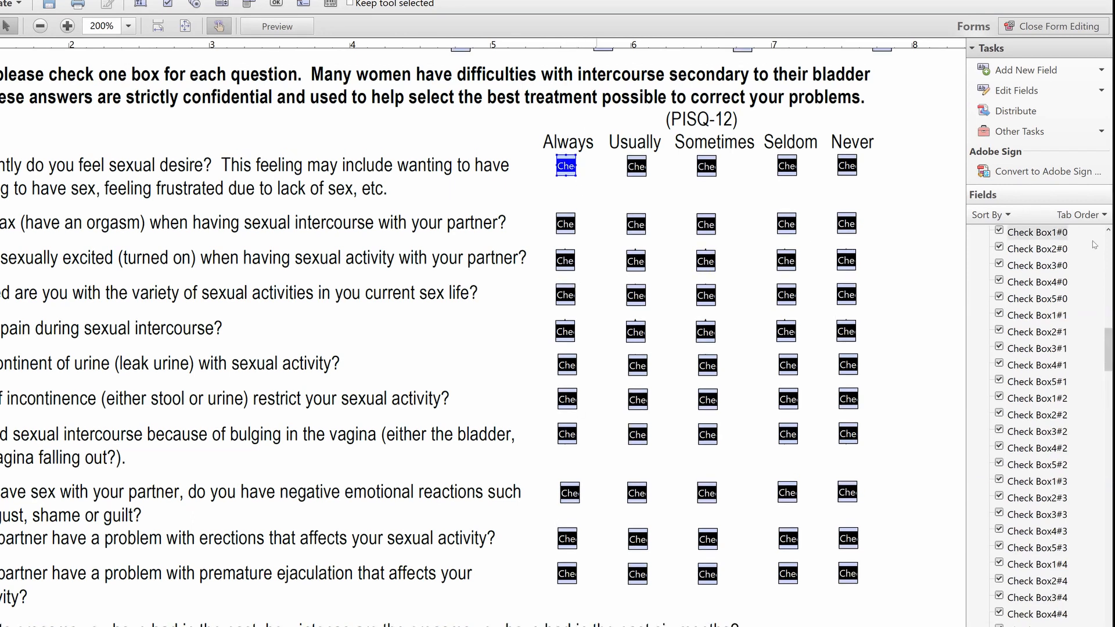
left_click(1052, 234)
left_click_drag(1052, 233, 1054, 341)
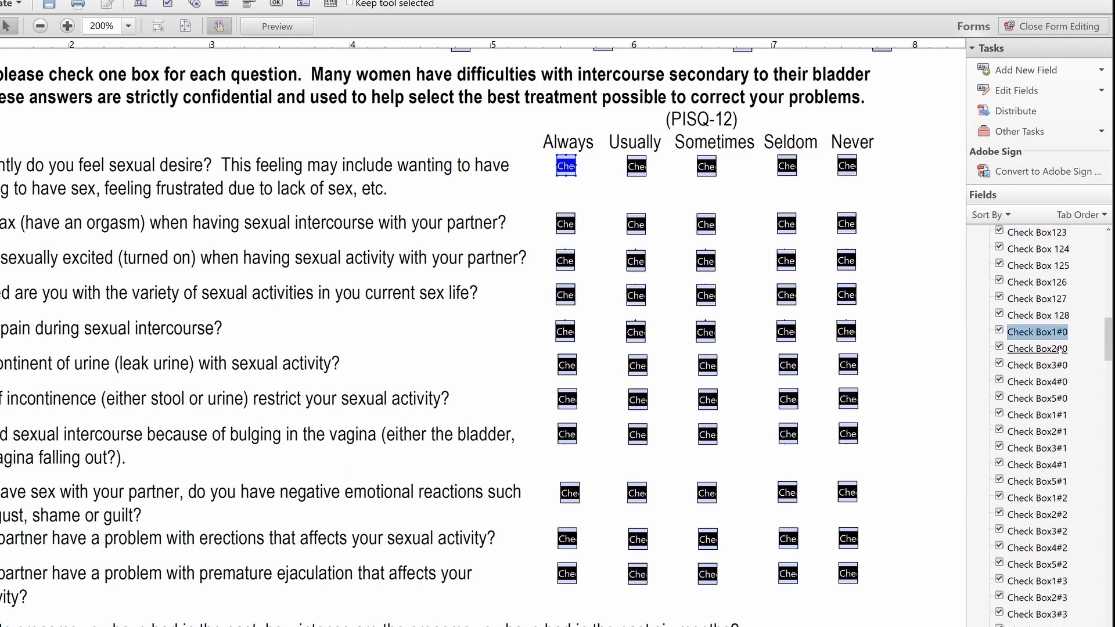
key("F2")
key("Right")
key("BackSpace")
key("BackSpace")
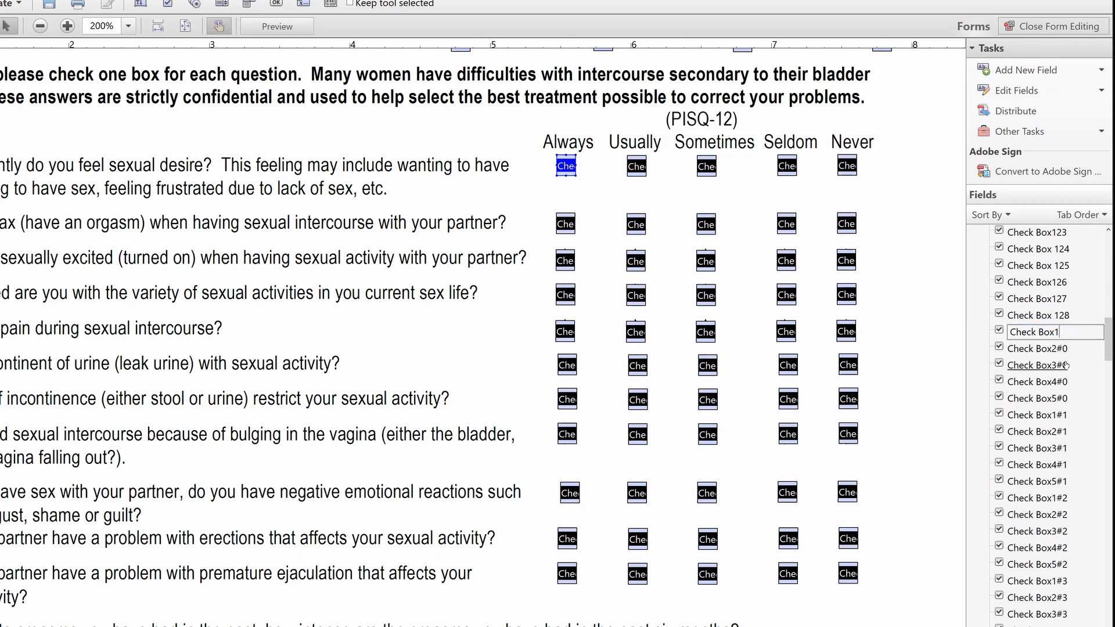
type("3")
left_click(1040, 349)
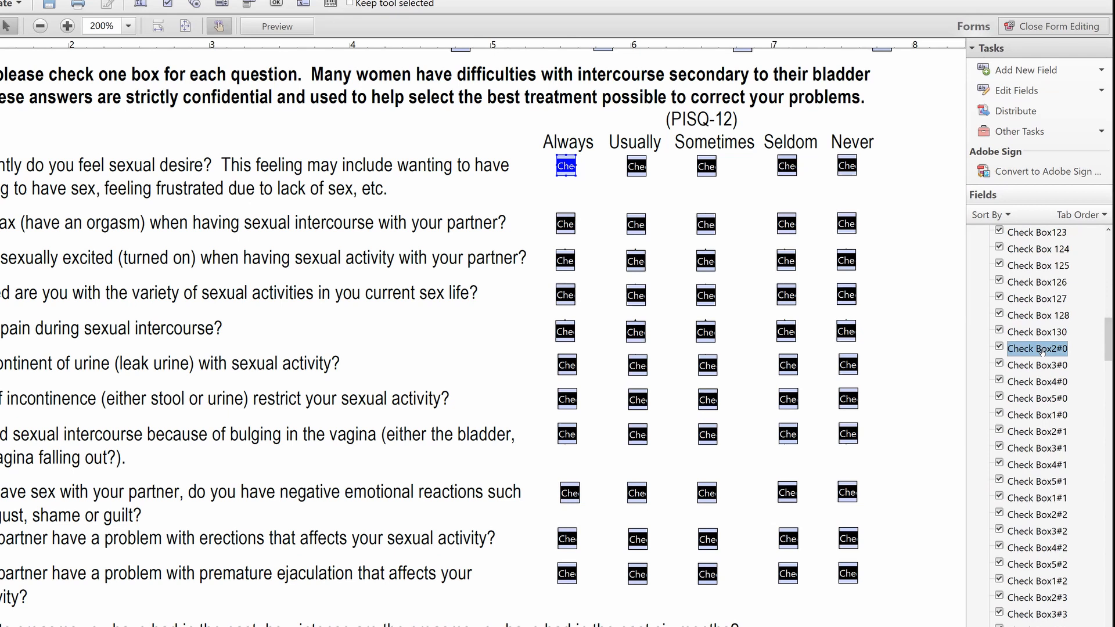
Rename the first PISQ-12 question's "Usually" check box to Check Box131.
left_click(1076, 215)
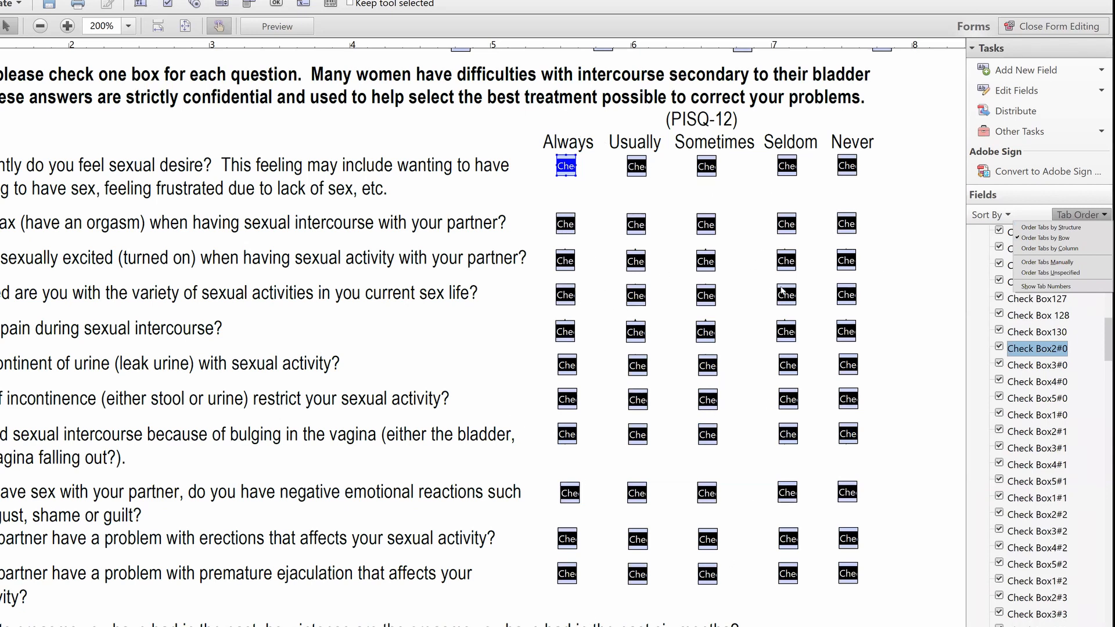
left_click(1039, 349)
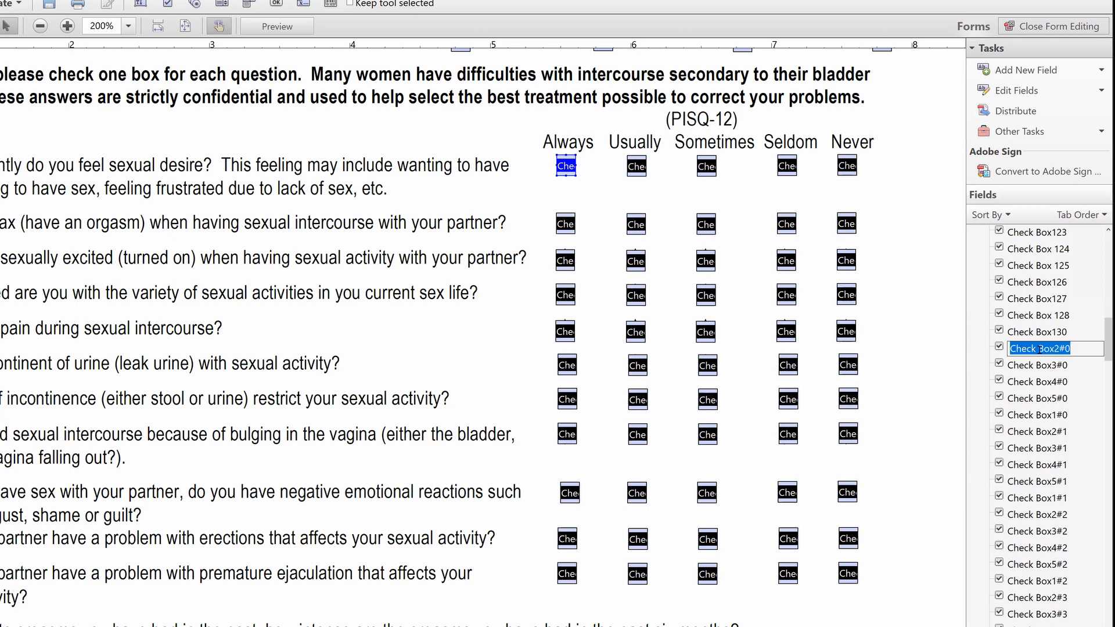
key("End")
key("BackSpace")
key("BackSpace")
key("BackSpace")
type("131")
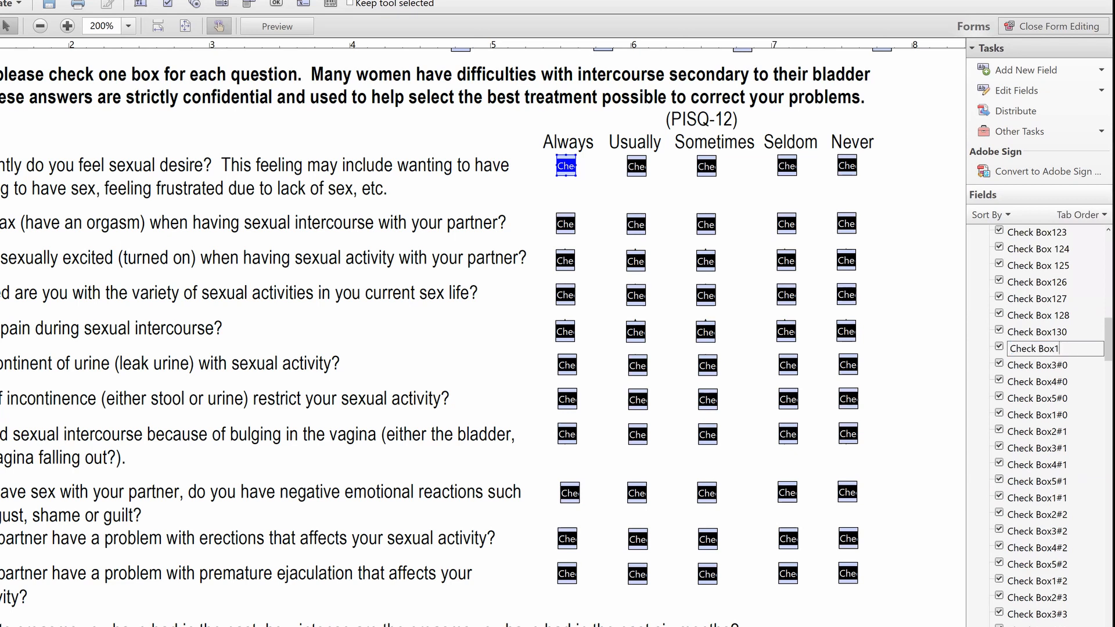
key("Return")
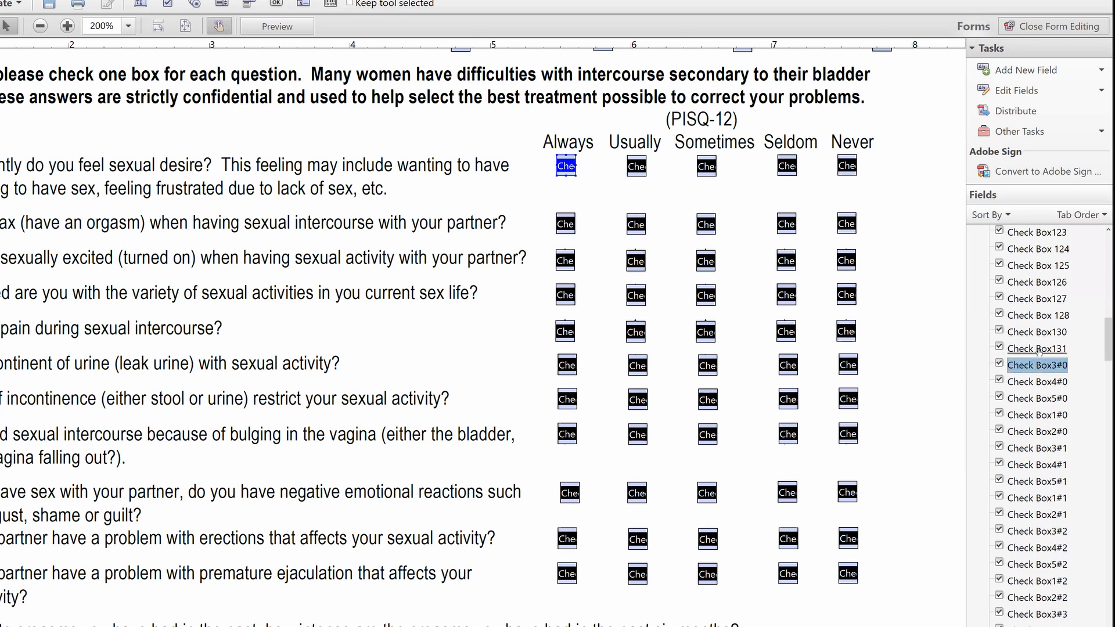
key("F2")
key("End")
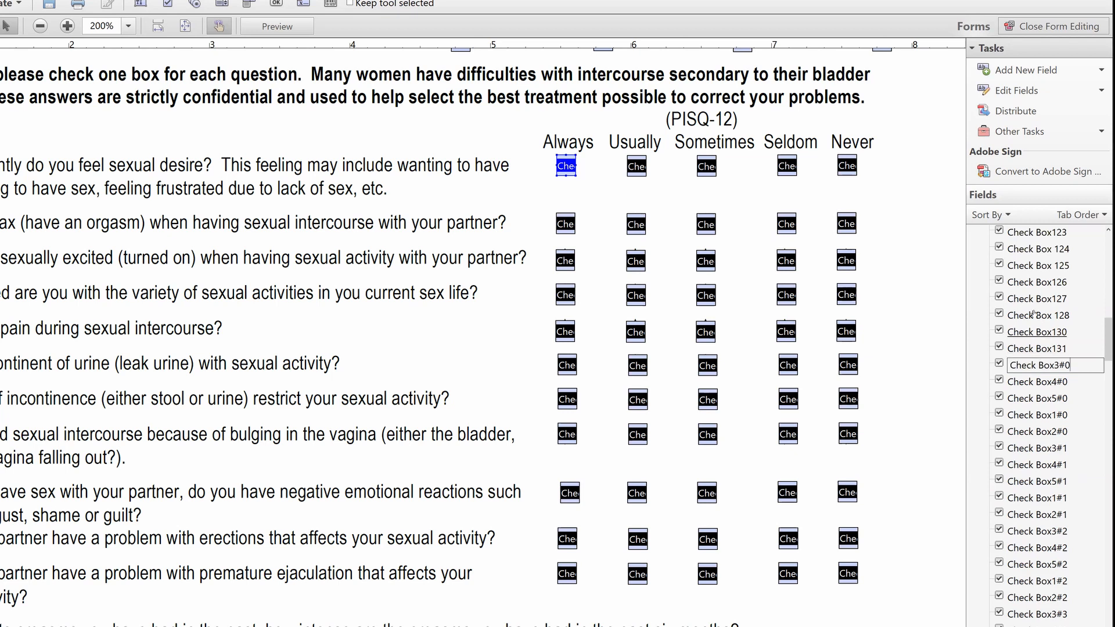
Rename the first PISQ-12 question's "Always" and "Usually" check boxes to just 130 and 131.
left_click(1024, 335)
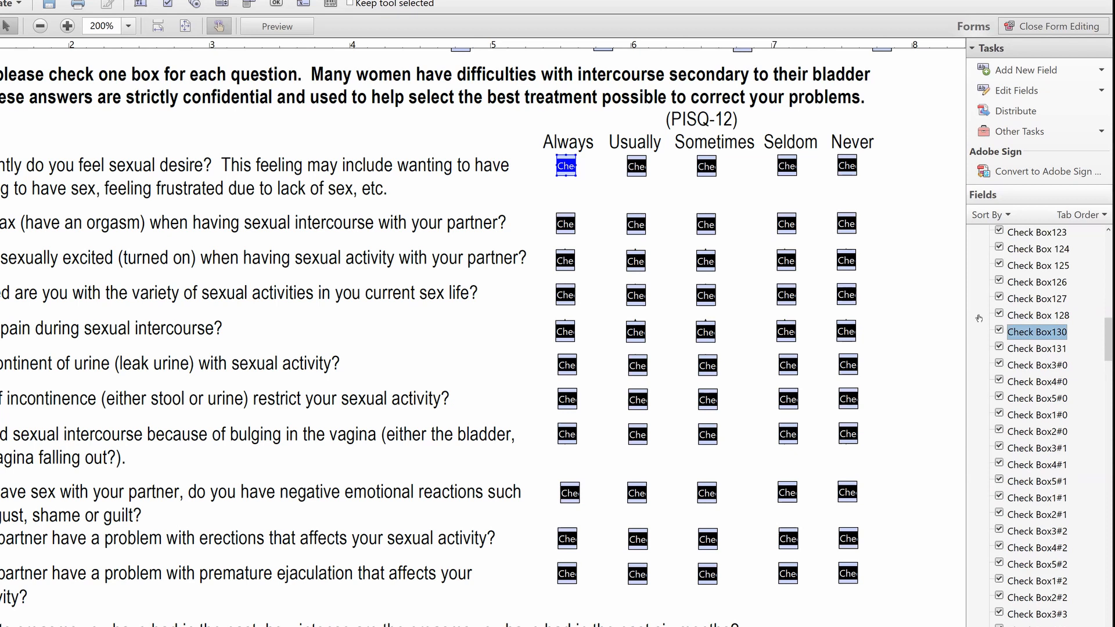
key("F2")
type("13")
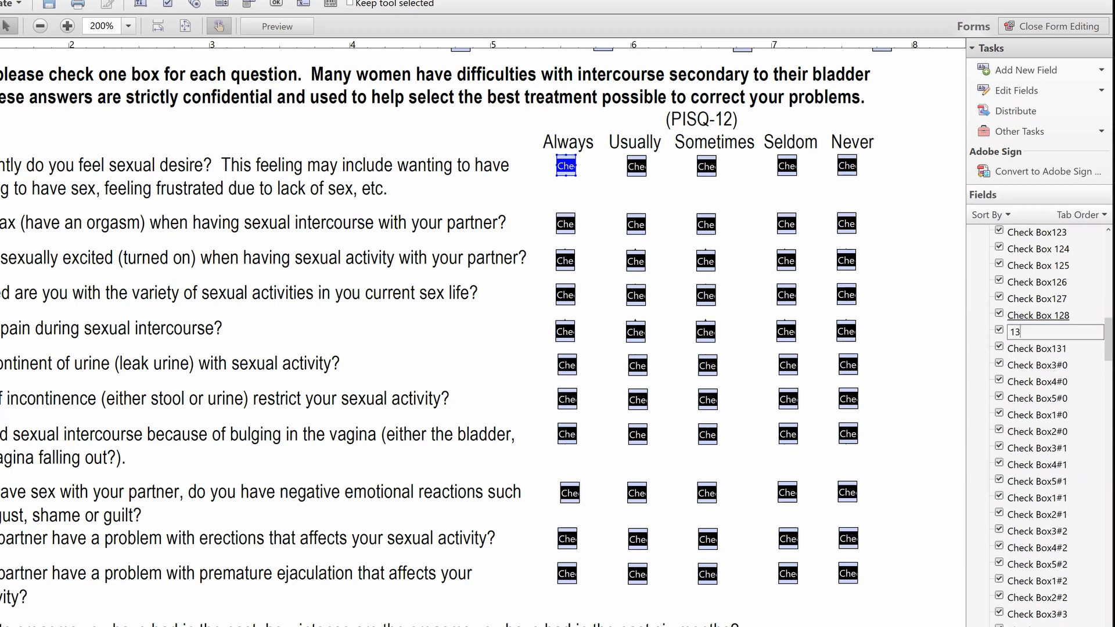
key("Return")
key("F2")
type("131")
key("Return")
Rename the first PISQ-12 question's "Sometimes", "Seldom" and "Never" check boxes to 133, 134 and 135.
key("F2")
type("133")
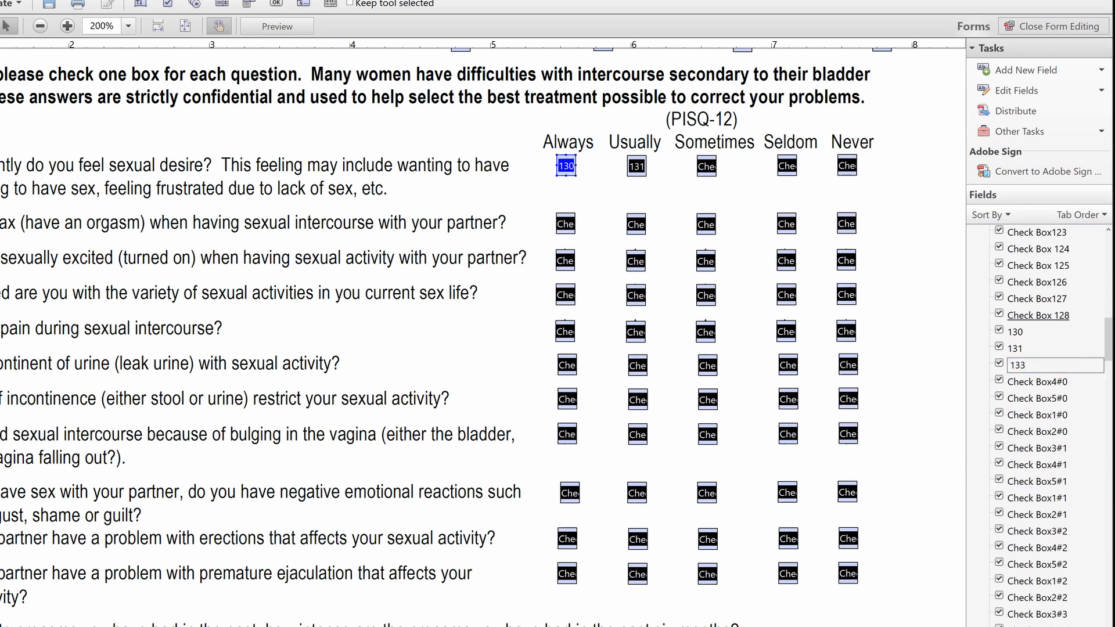
key("Return")
key("F2")
type("1")
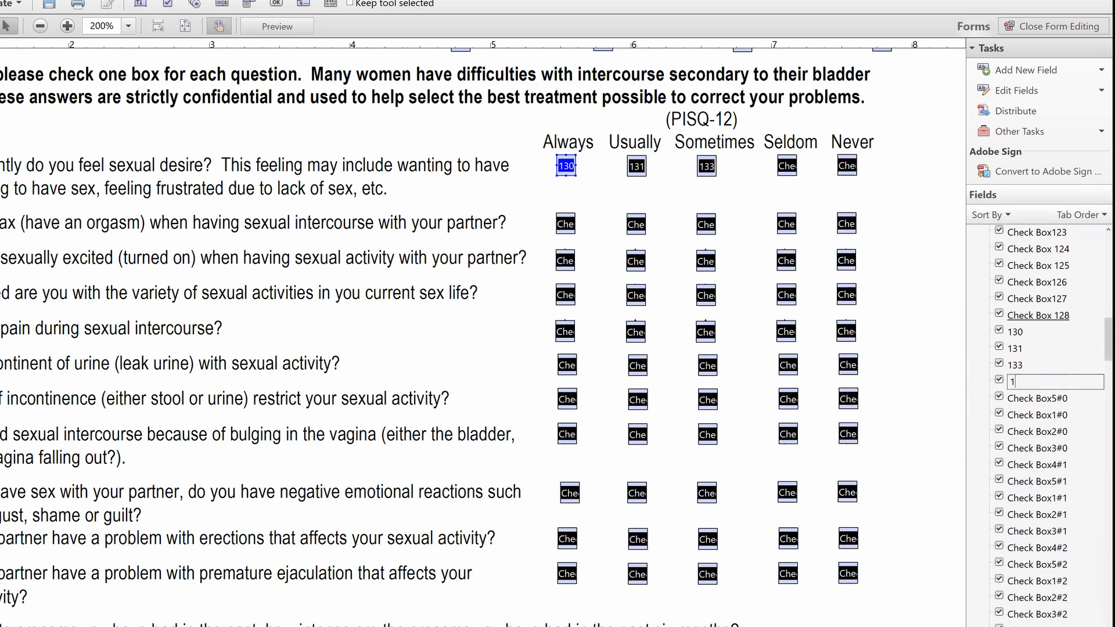
type("34")
key("Return")
key("F2")
type("135")
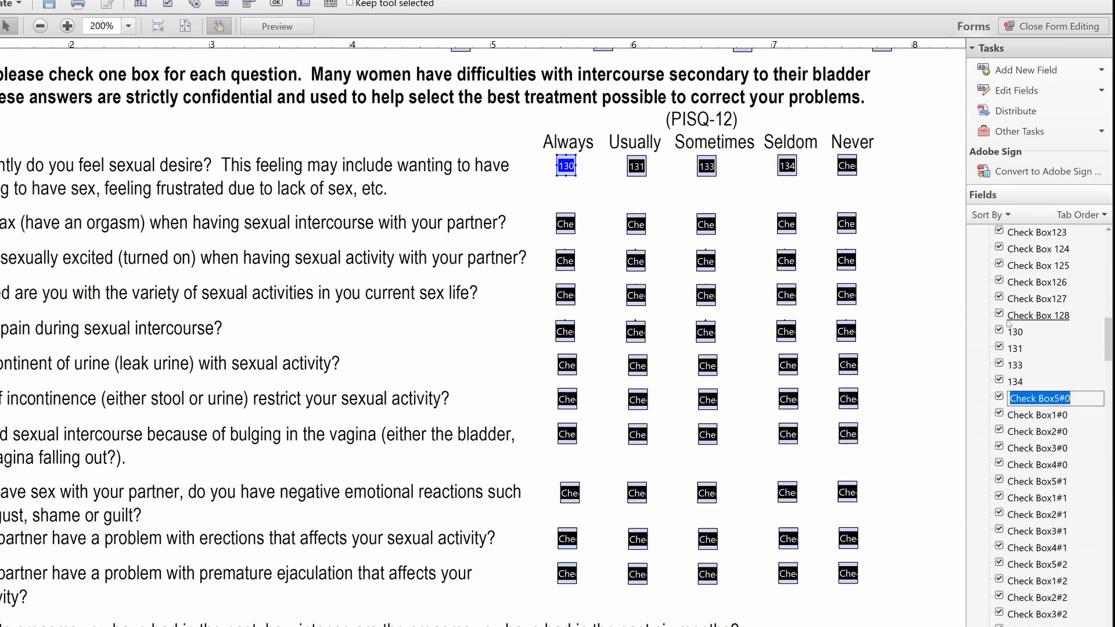
key("Return")
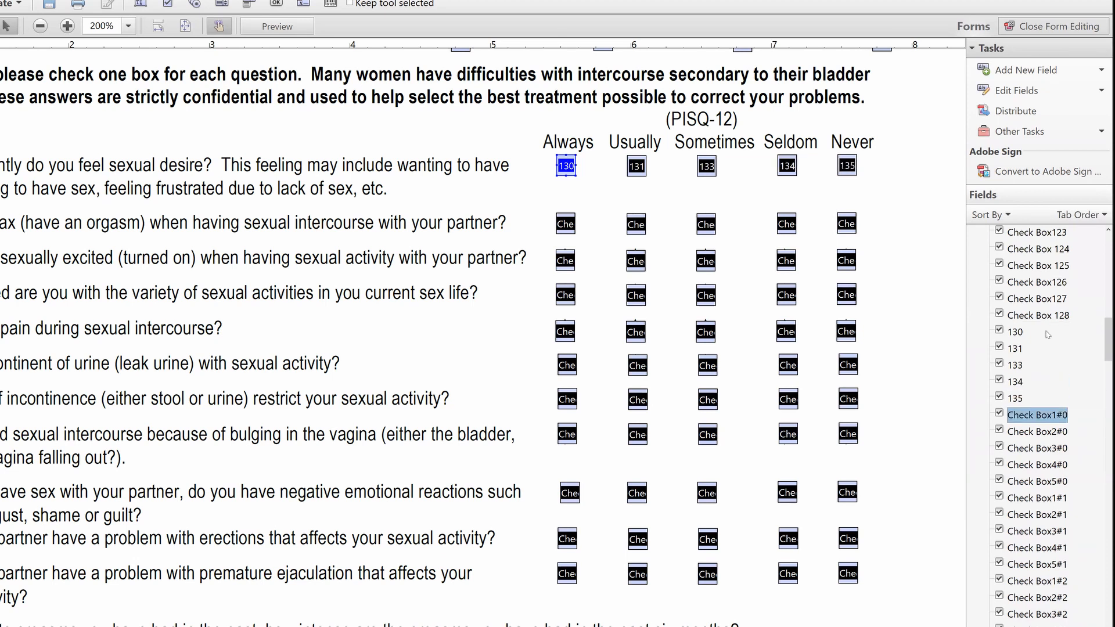
Rename the second PISQ-12 question's "Always" and "Usually" check boxes to 136 and 137.
left_click(1030, 416)
key("F2")
type("13")
key("Return")
key("Down")
key("F2")
key("ctrl+a")
type("137")
key("Return")
Rename the second PISQ-12 question's "Sometimes" and "Seldom" check boxes to 138 and 139.
key("Down")
key("F2")
key("ctrl+a")
type("1")
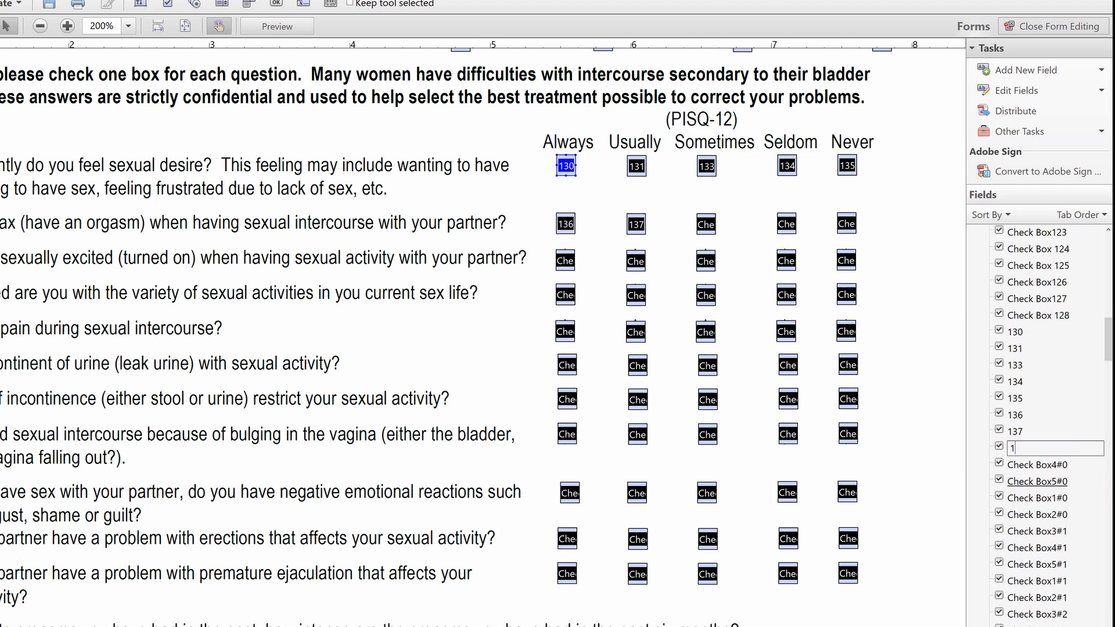
type("38")
key("Return")
key("Down")
key("F2")
key("ctrl+a")
type("13")
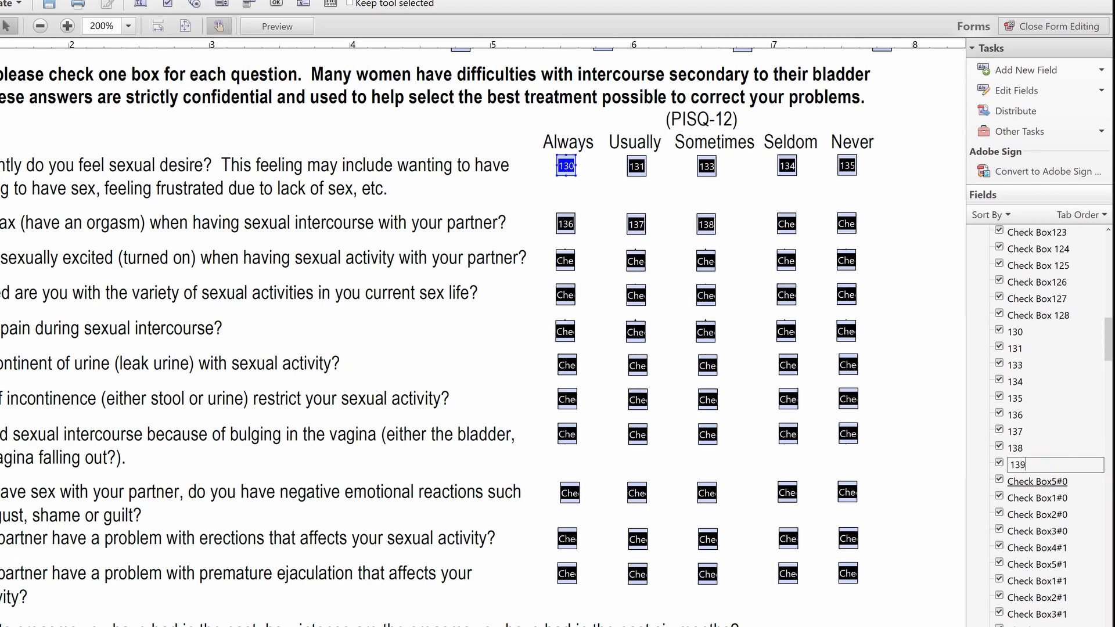
type("9")
key("Return")
Rename the second PISQ-12 question's "Never" check box to 140.
key("Down")
key("F2")
key("ctrl+a")
type("1")
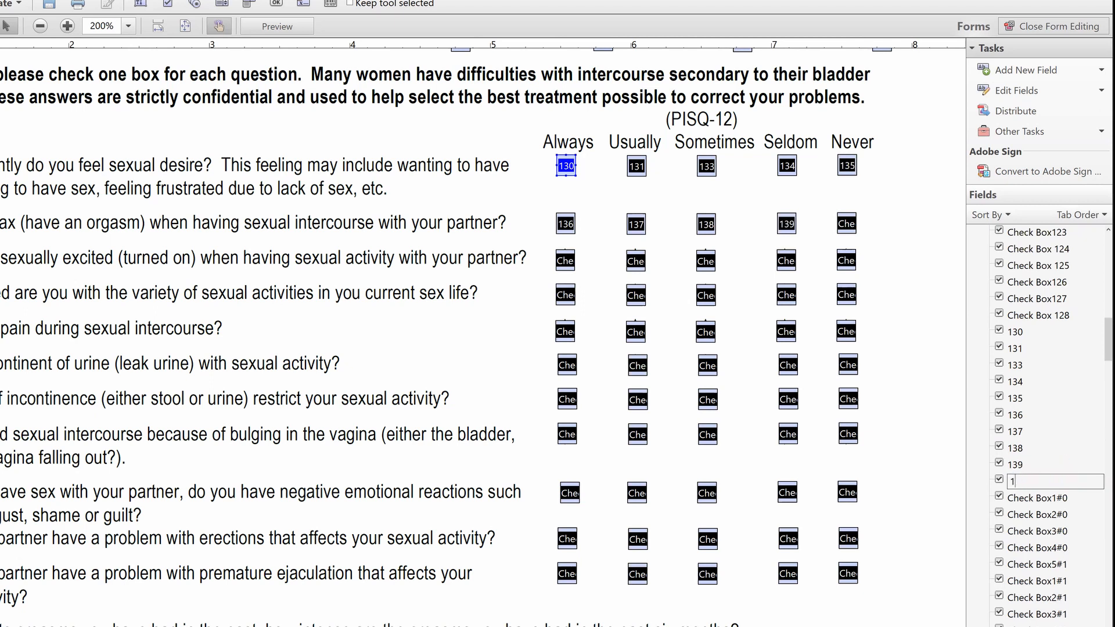
type("340")
key("Return")
key("Down")
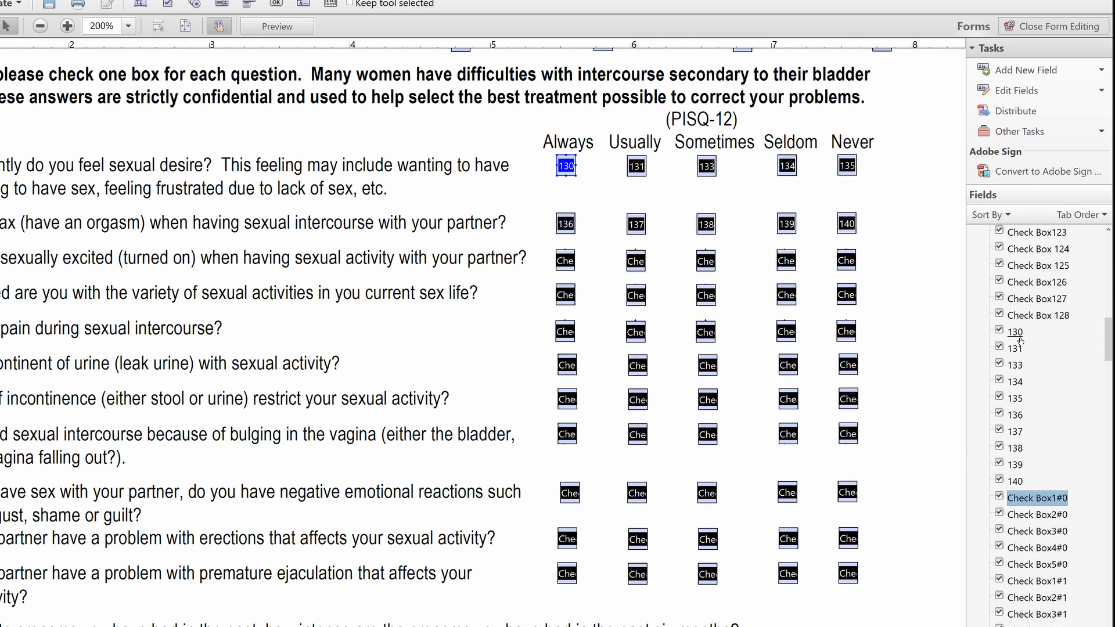
Check which answer on the page each renamed field from 130 to 140 belongs to.
left_click(1015, 483)
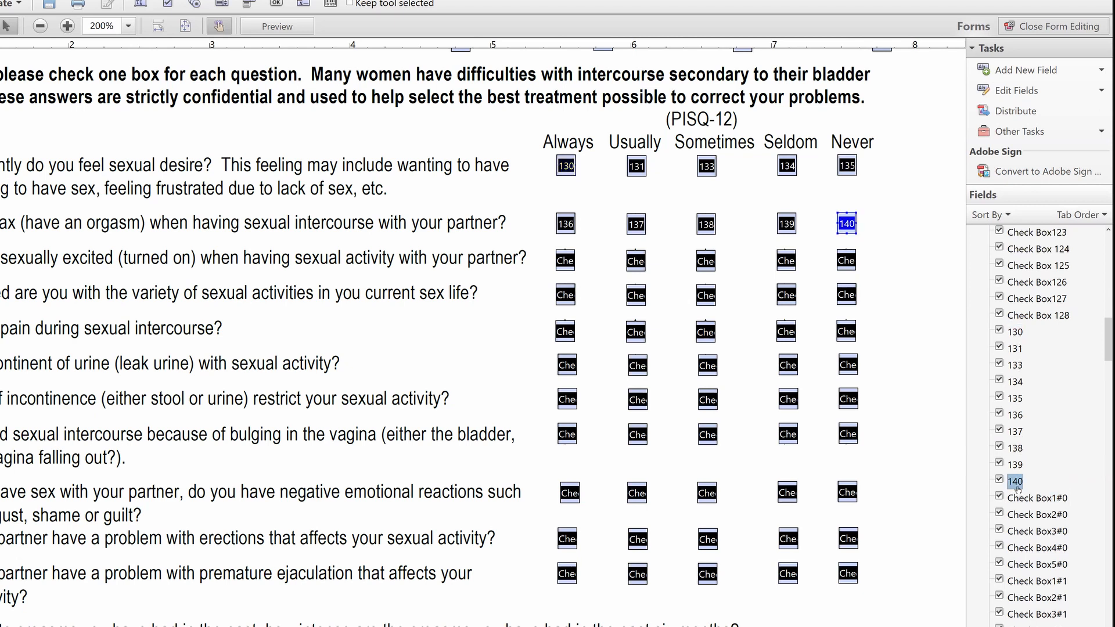
left_click(1016, 332)
left_click(1015, 352)
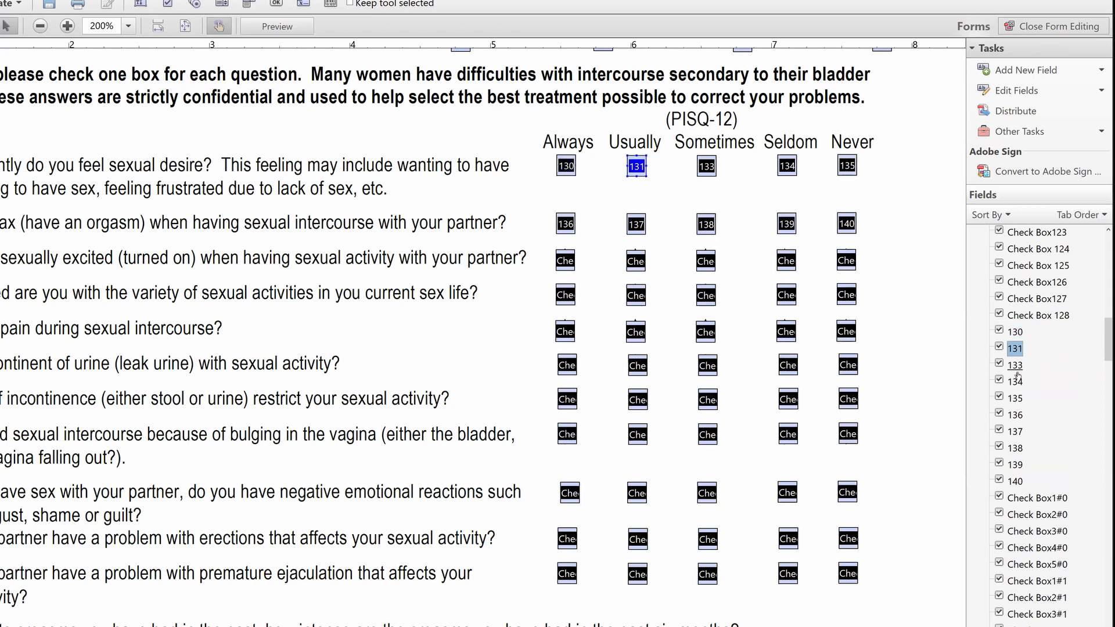
left_click(1016, 368)
left_click(1015, 381)
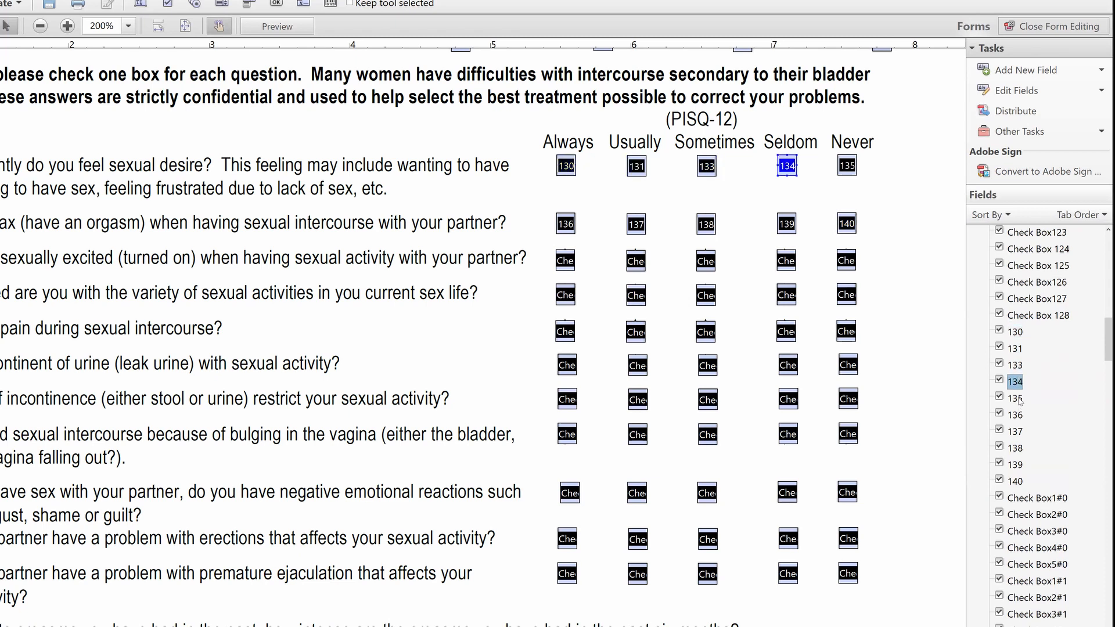
left_click(1015, 398)
left_click(1015, 414)
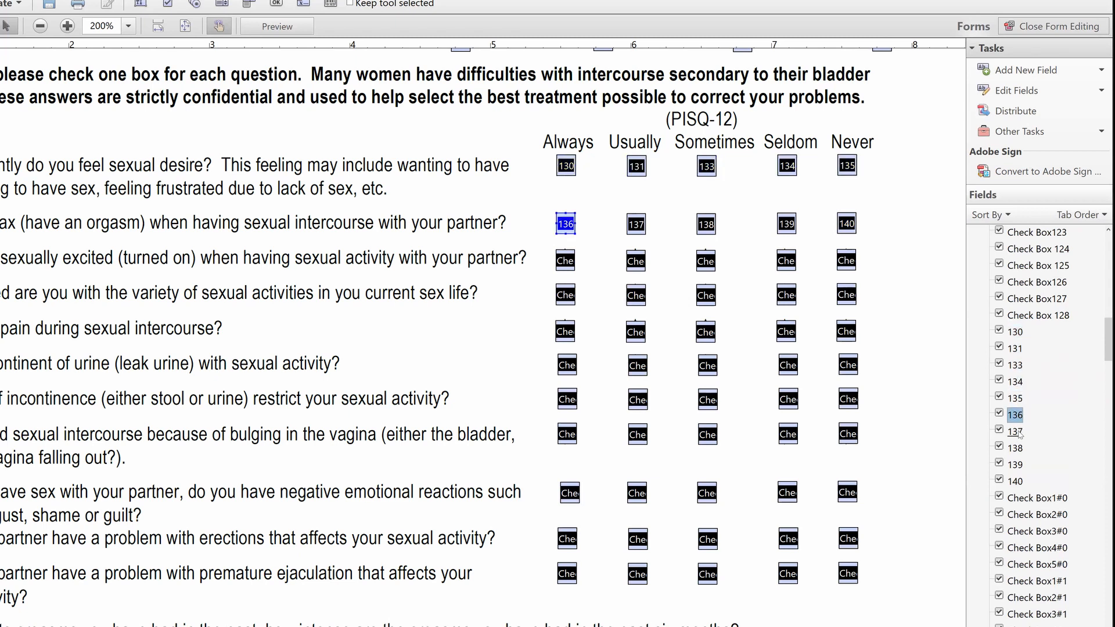
left_click(1015, 431)
left_click(1015, 447)
left_click(1015, 465)
left_click(1015, 480)
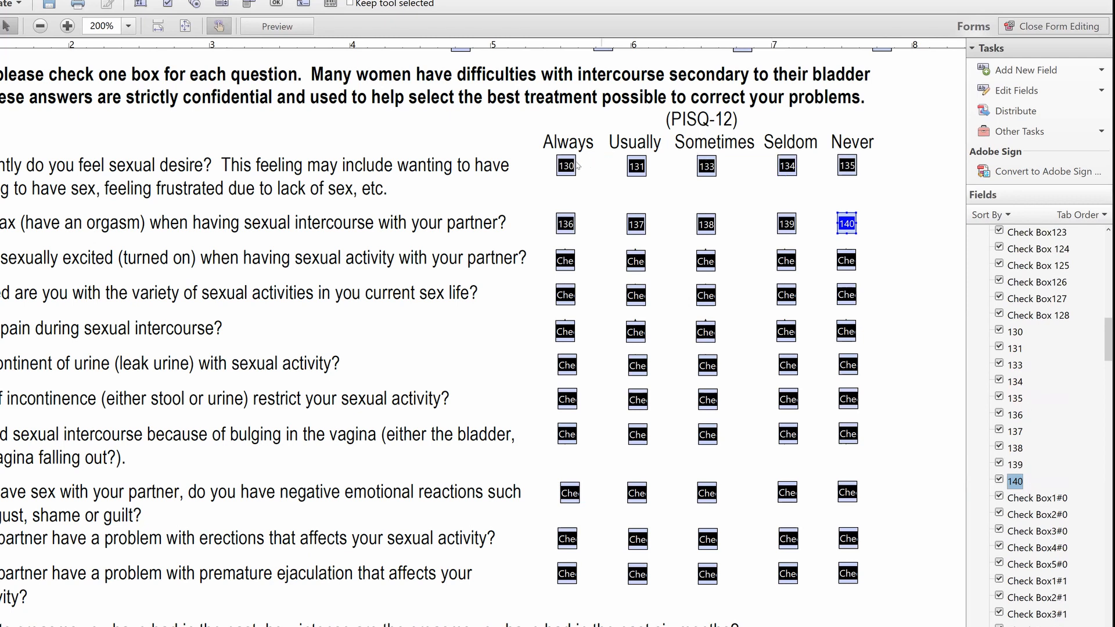
Rename the third PISQ-12 question's five check boxes, from "Always" to "Never", to 141 through 145.
scroll(1052, 481, "down", 2)
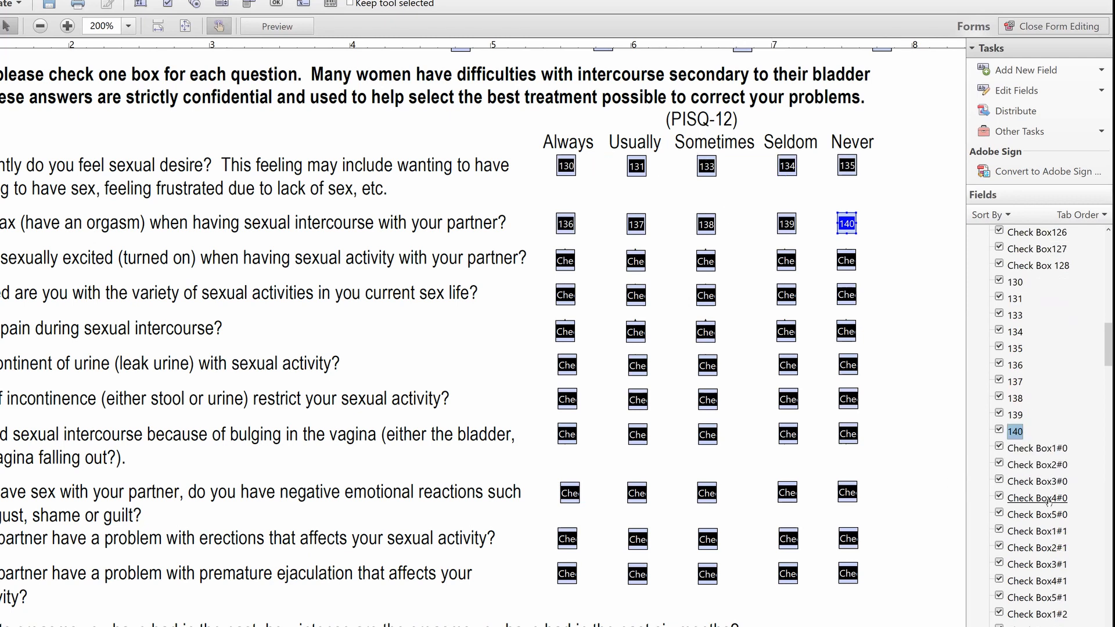
scroll(1041, 449, "down", 1)
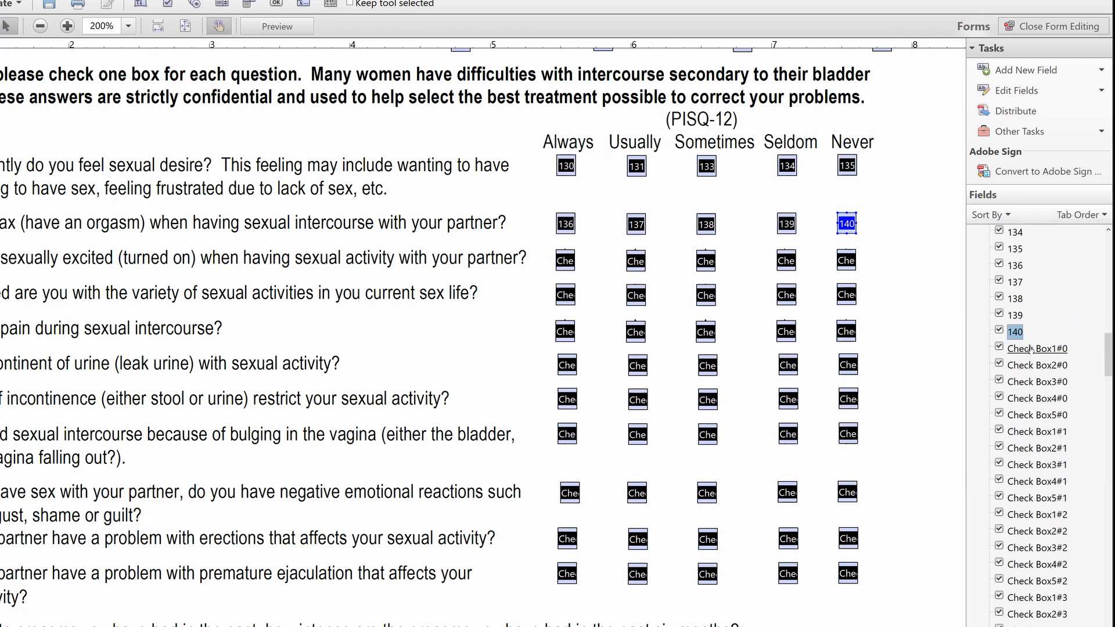
left_click(1031, 349)
left_click(1031, 348)
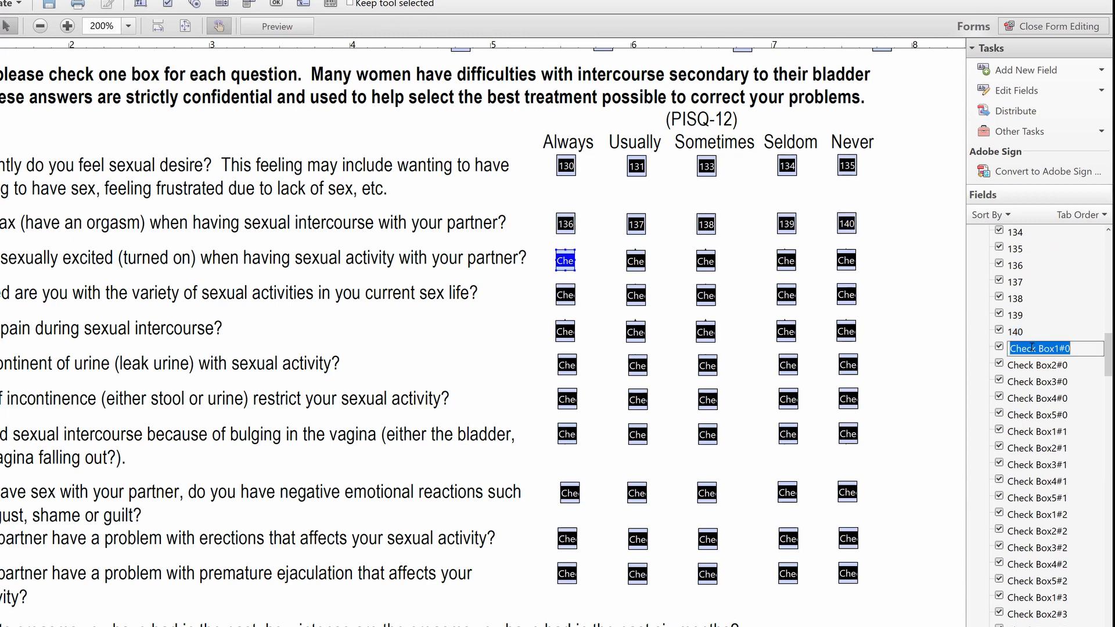
type("141")
key("Tab")
type("142")
key("Tab")
type("143")
key("Tab")
type("144")
key("Tab")
type("145")
key("Tab")
Rename the fourth PISQ-12 question's five check boxes, from "Always" to "Never", to 146 through 150.
type("146")
key("Tab")
type("147")
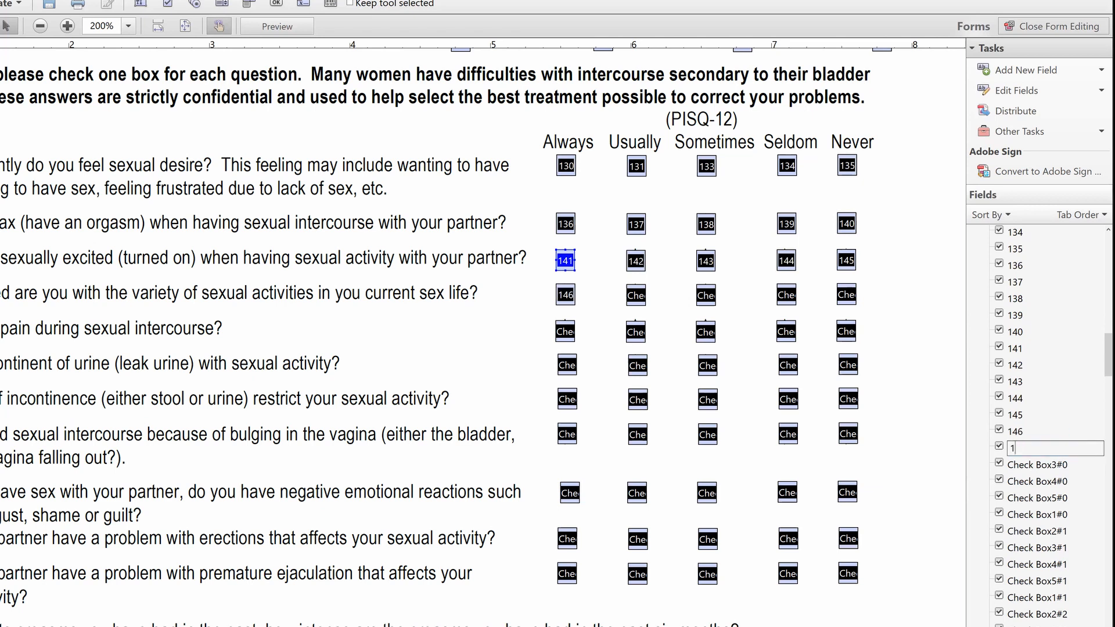
key("Tab")
type("148")
key("Tab")
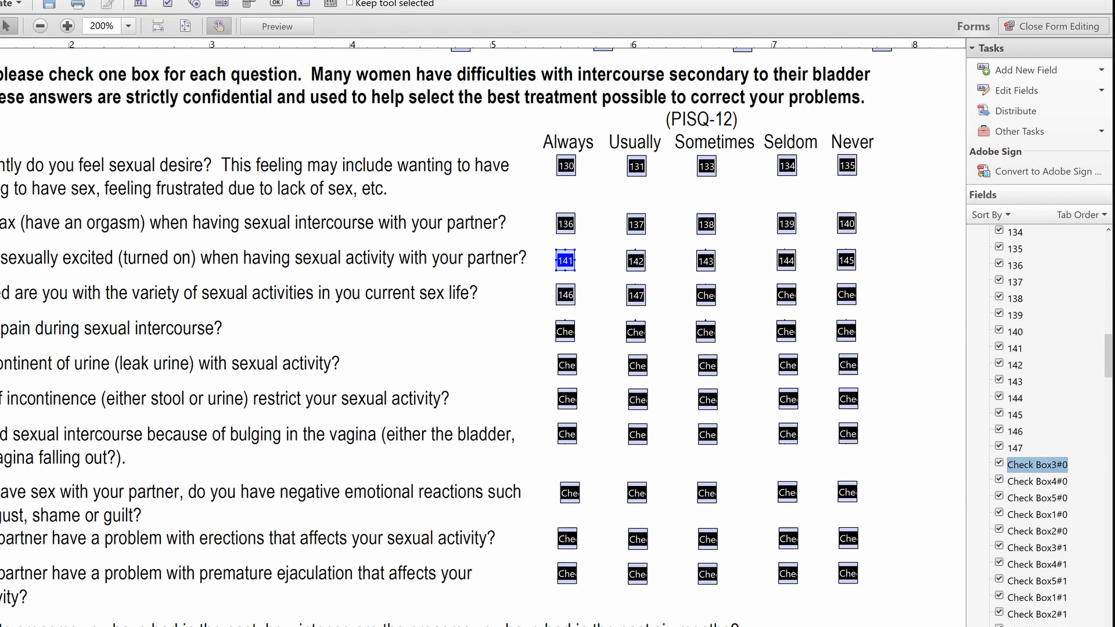
type("149")
key("Tab")
type("150")
key("Tab")
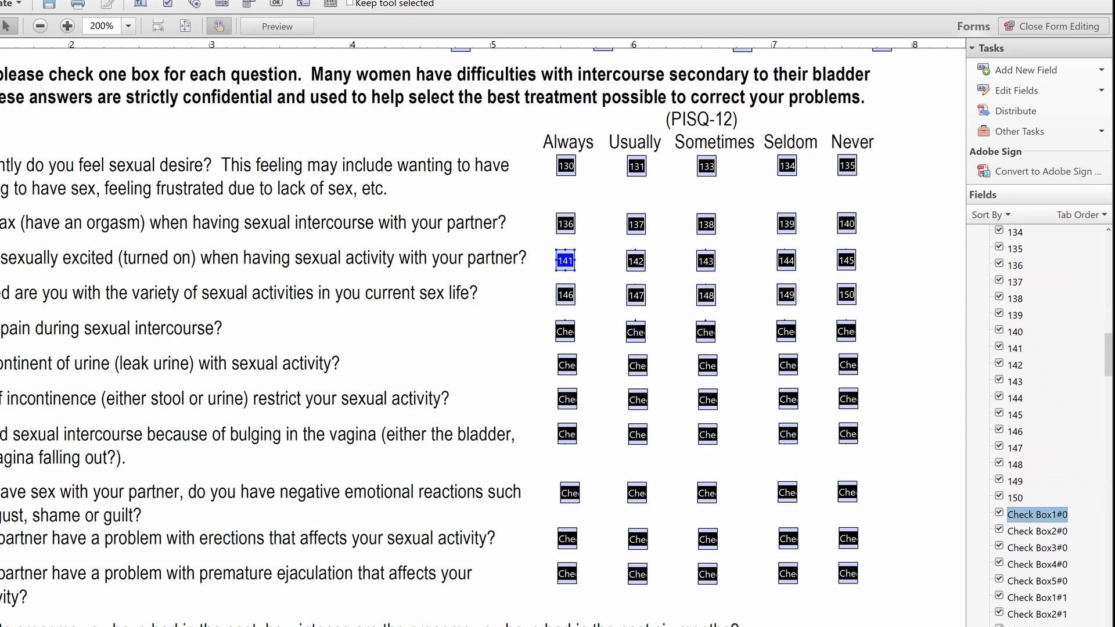
Rename the fifth PISQ-12 question's five check boxes, from "Always" to "Never", to 151 through 155.
type("151")
key("Tab")
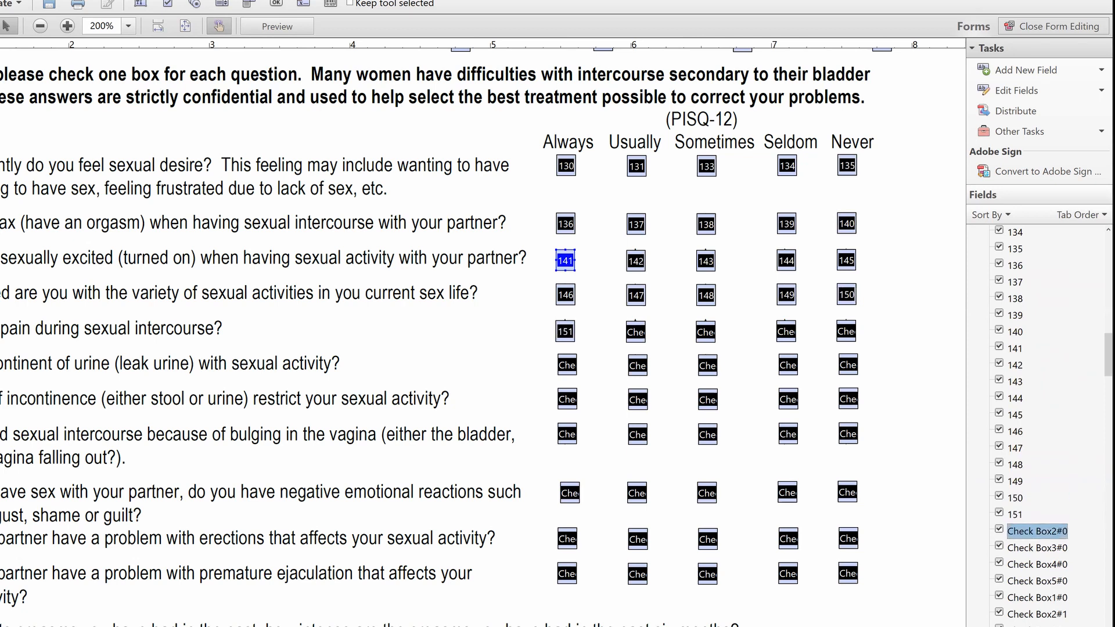
type("152")
key("Tab")
type("153")
key("Tab")
type("154")
key("Tab")
type("155")
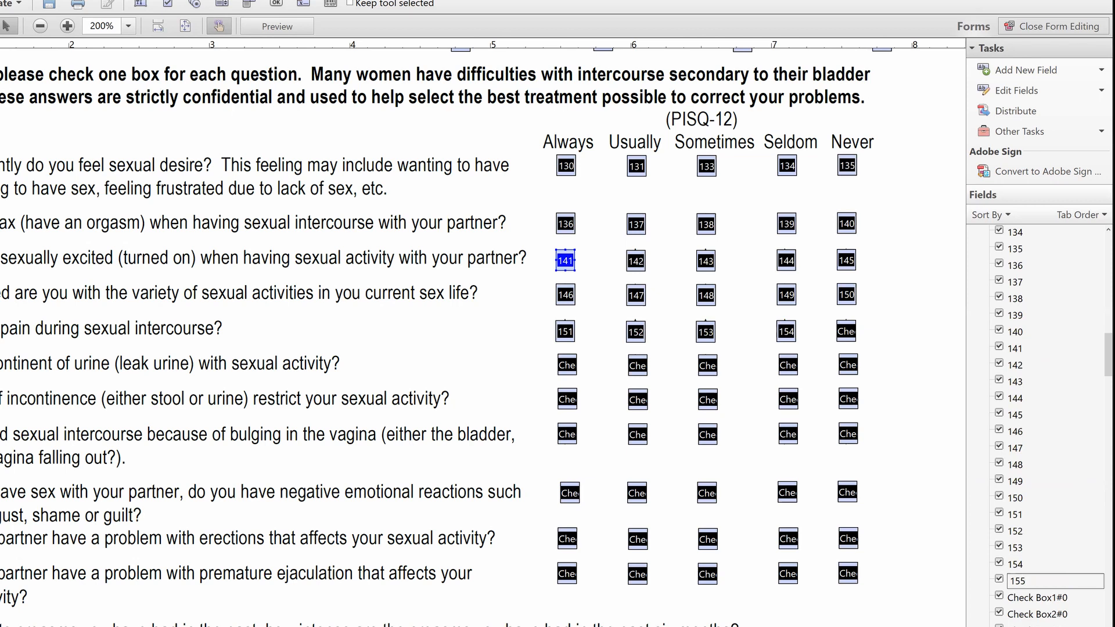
key("Tab")
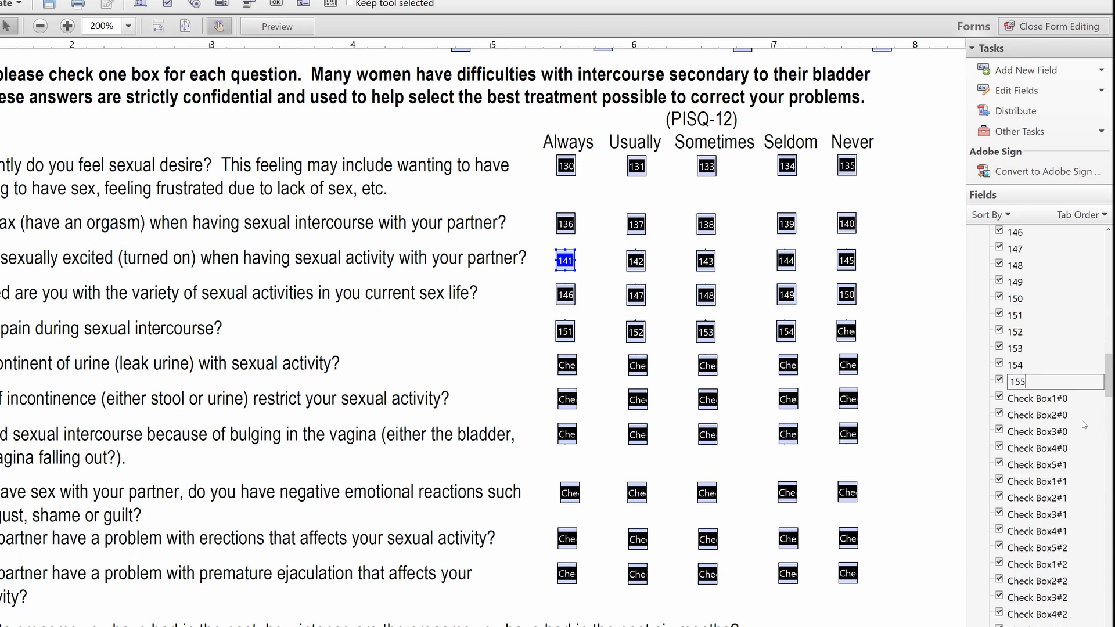
Rename the sixth PISQ-12 question's five check boxes, from "Always" to "Never", to 156 through 160.
type("156")
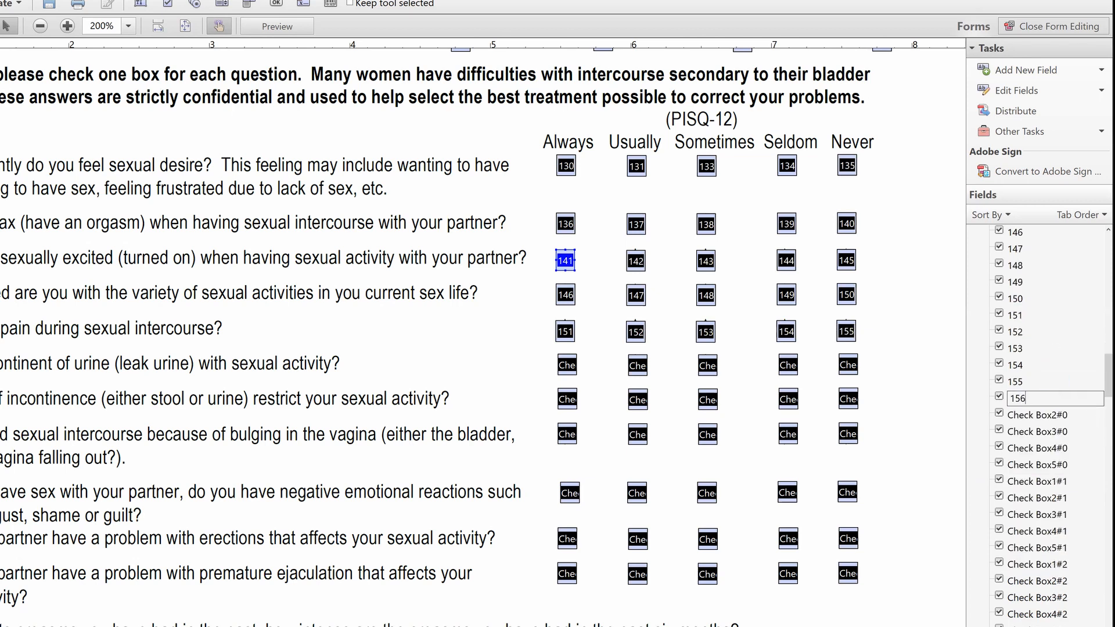
key("Tab")
type("157")
key("Tab")
type("158")
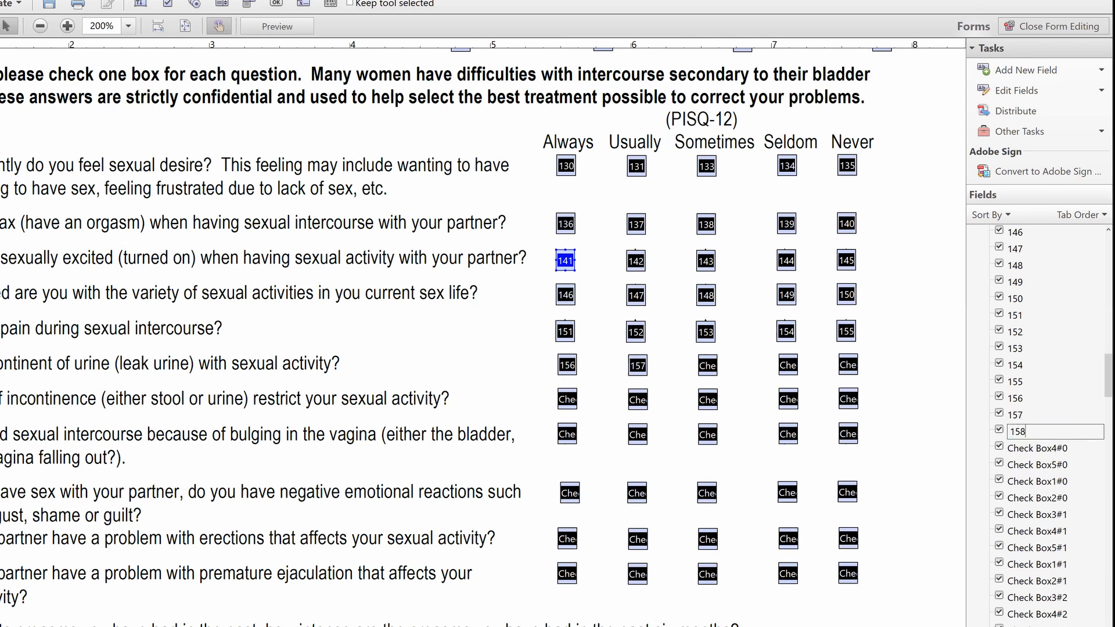
key("Tab")
type("159")
key("Return")
type("160")
key("Return")
Rename the seventh PISQ-12 question's five check boxes, from "Always" to "Never", to 161 through 165.
type("161")
key("Return")
type("162")
key("Return")
type("163")
key("Return")
type("164")
key("Return")
type("165")
key("Return")
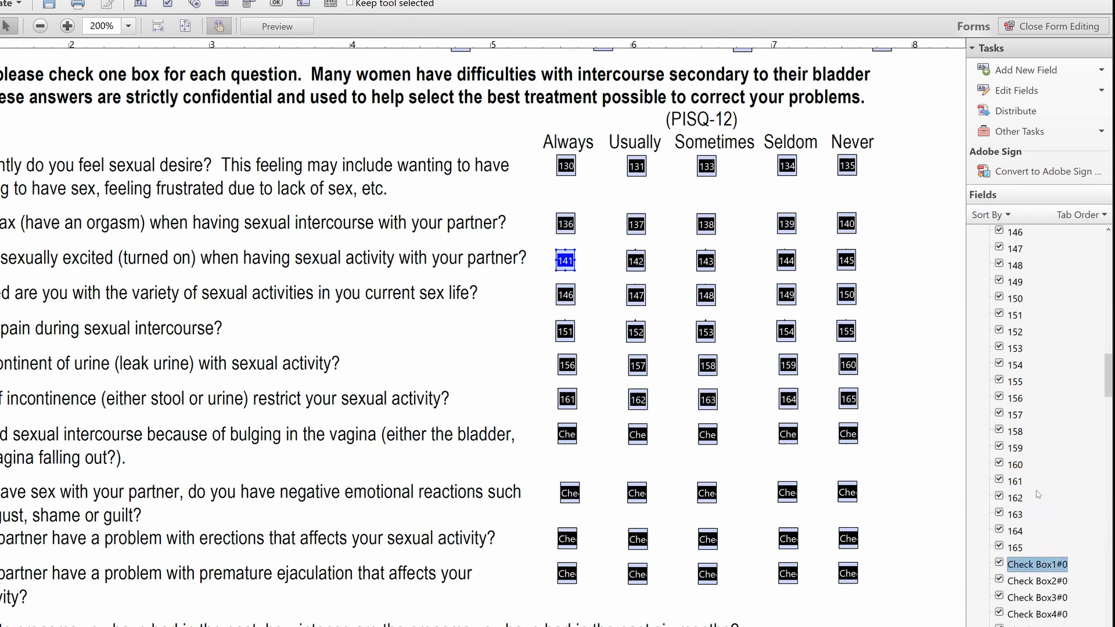
Rename the eighth PISQ-12 question's "Always", "Usually" and "Sometimes" check boxes to 166, 167 and 168.
scroll(1050, 610, "down", 5)
key("F2")
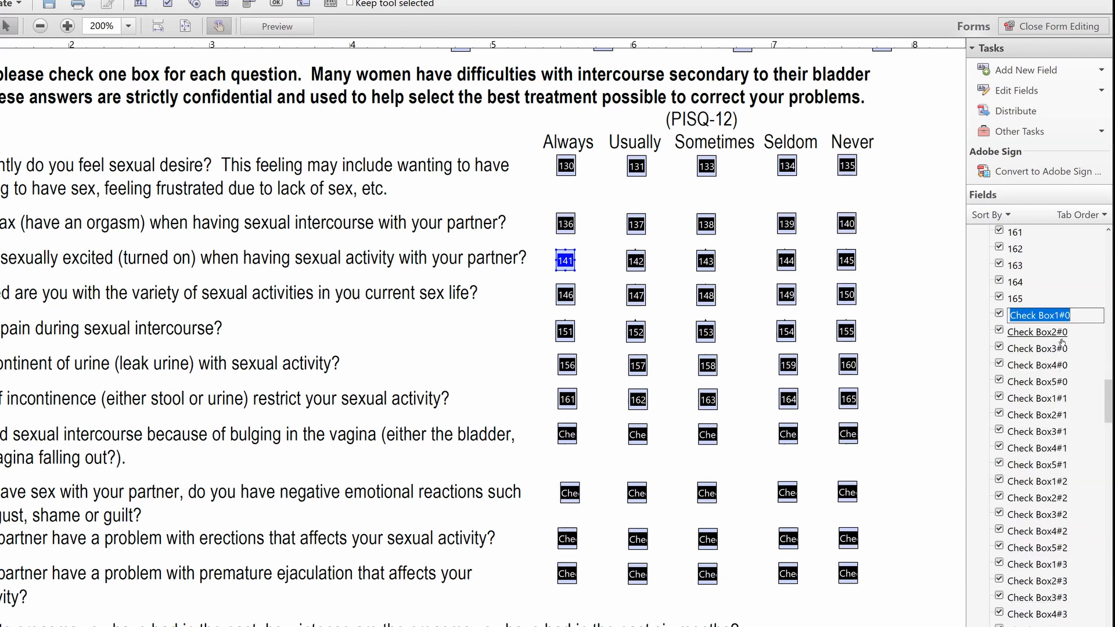
type("16")
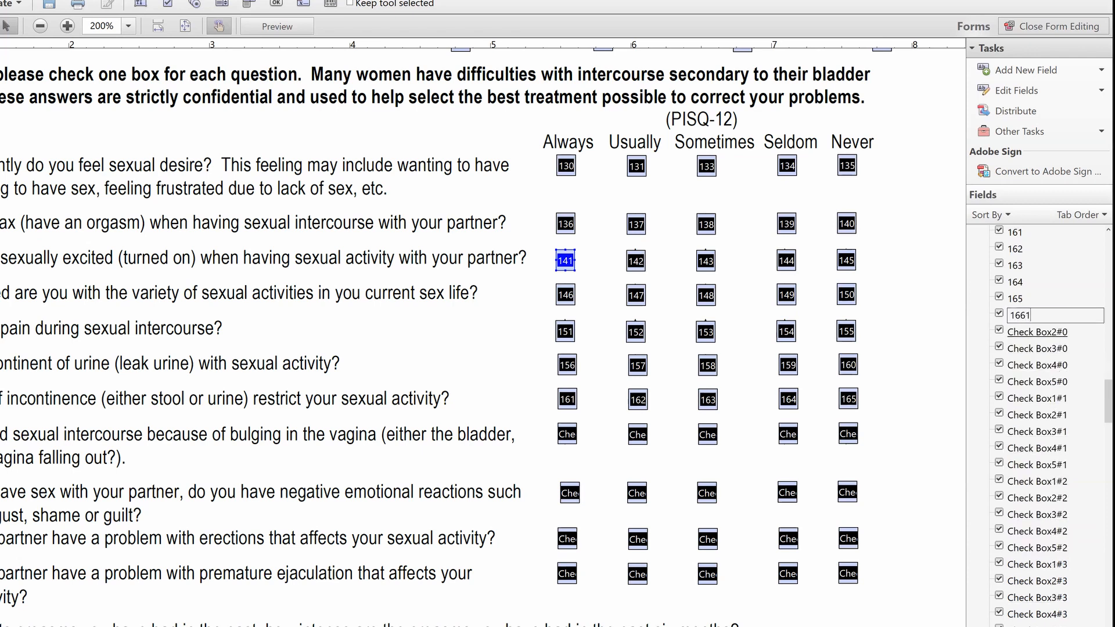
type("61")
key("BackSpace")
key("Return")
key("F2")
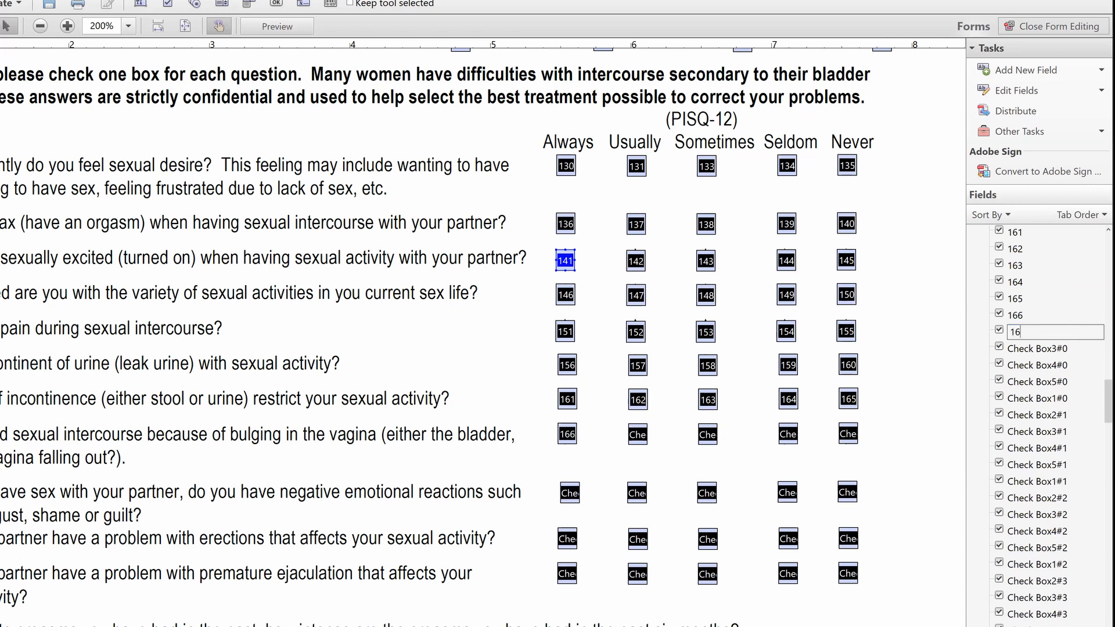
type("167")
key("Return")
key("F2")
type("168")
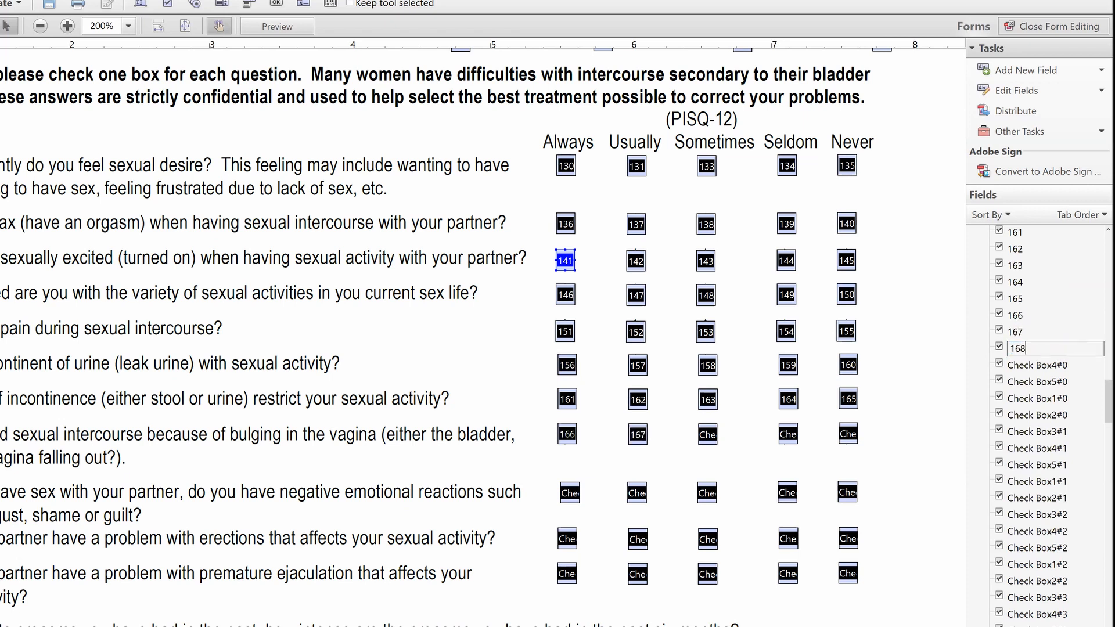
key("Return")
Rename the eighth PISQ-12 question's "Seldom" and "Never" check boxes to 169 and 170.
key("F2")
type("19")
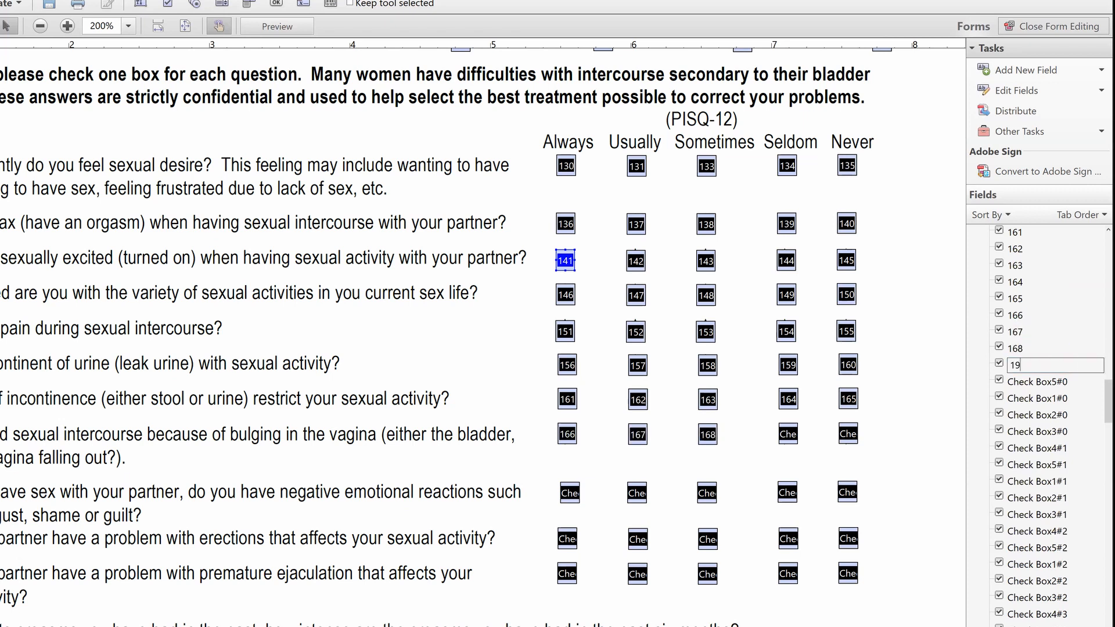
key("Return")
type("70")
key("Return")
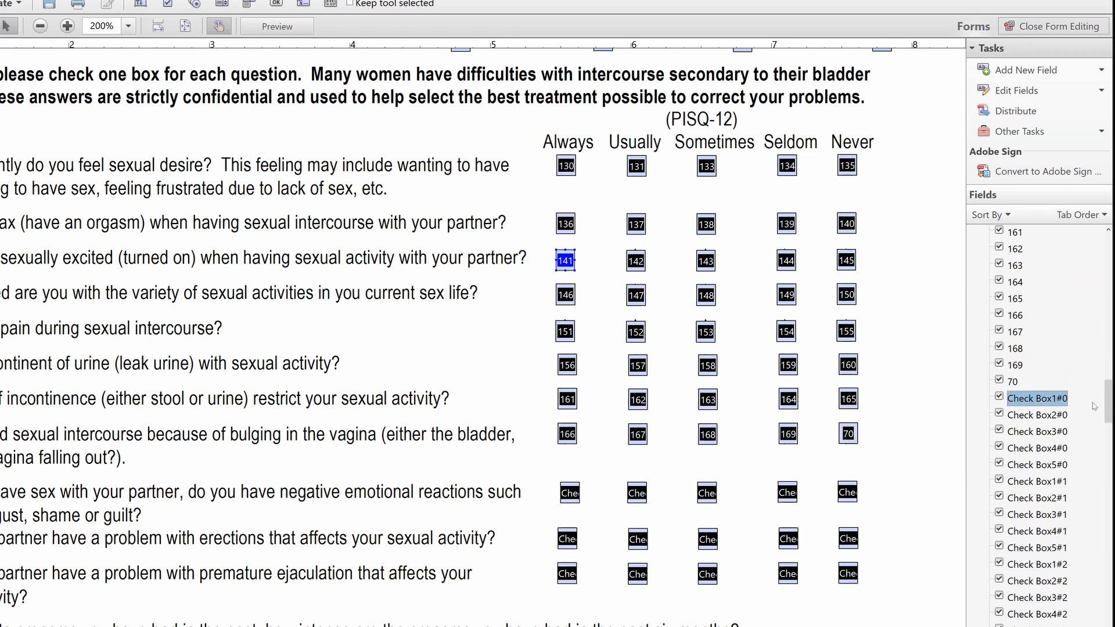
left_click(1016, 382)
left_click(1015, 383)
key("Home")
type("1")
key("Return")
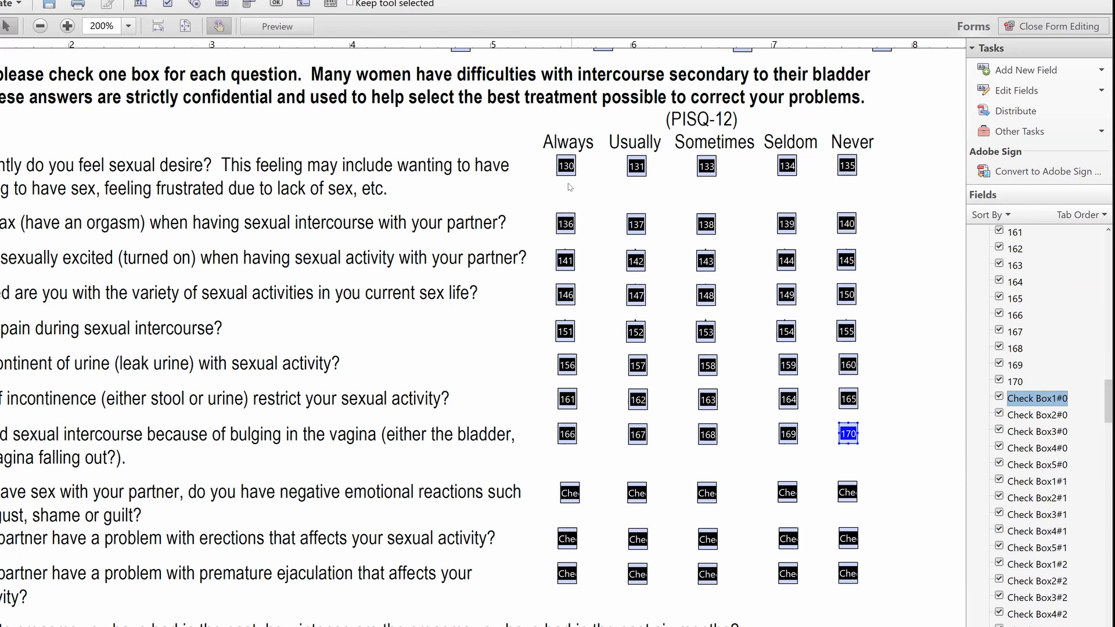
scroll(594, 105, "up", 2)
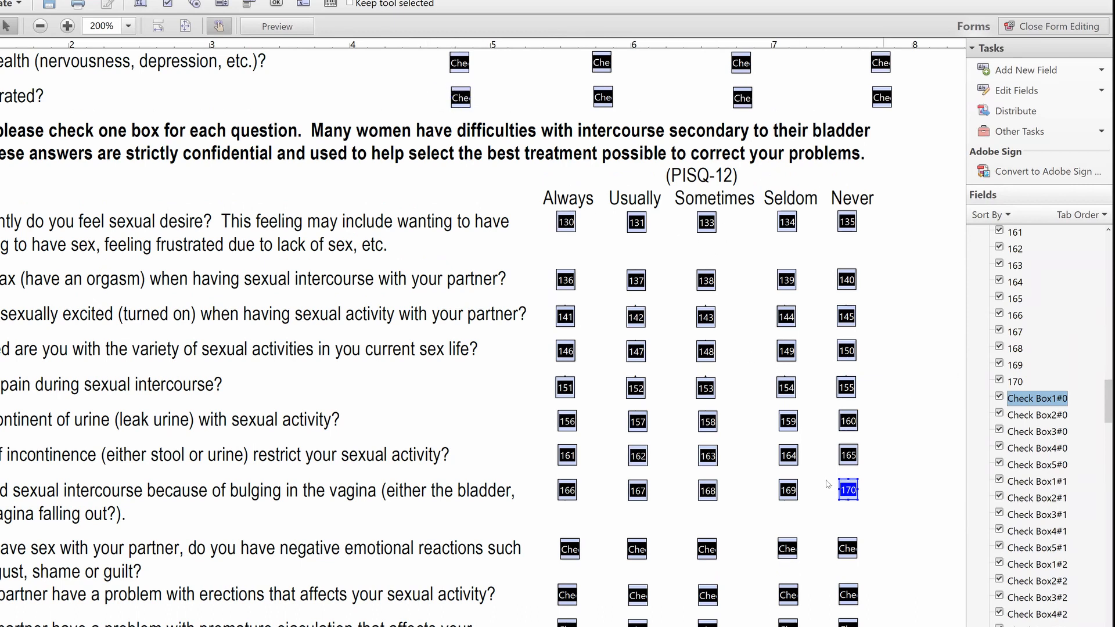
scroll(813, 473, "up", 1)
scroll(913, 330, "down", 3)
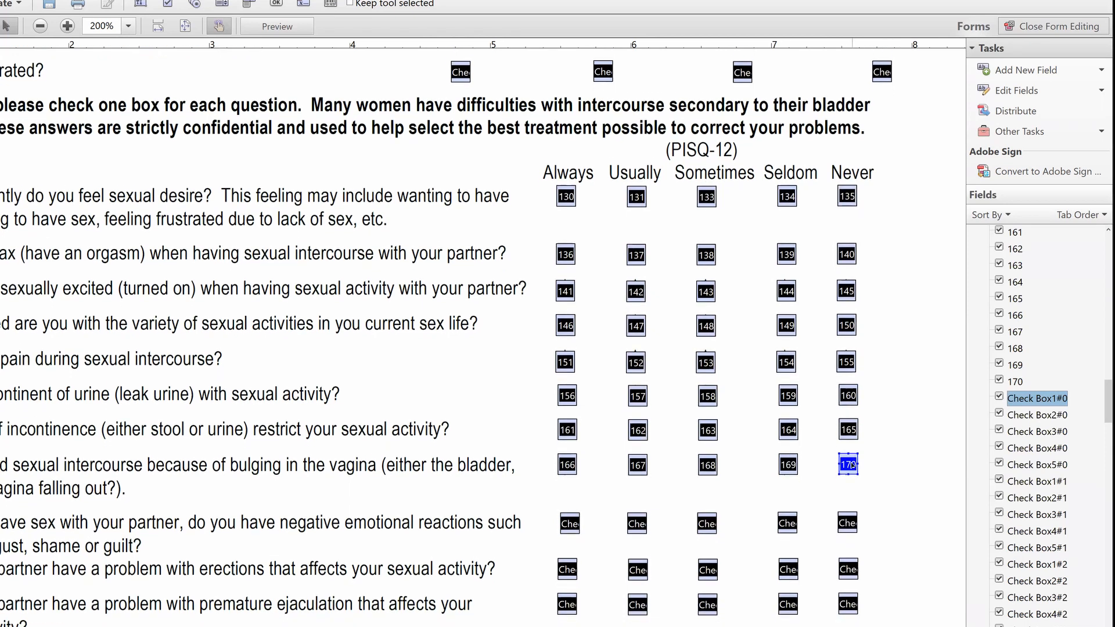
scroll(836, 331, "down", 1)
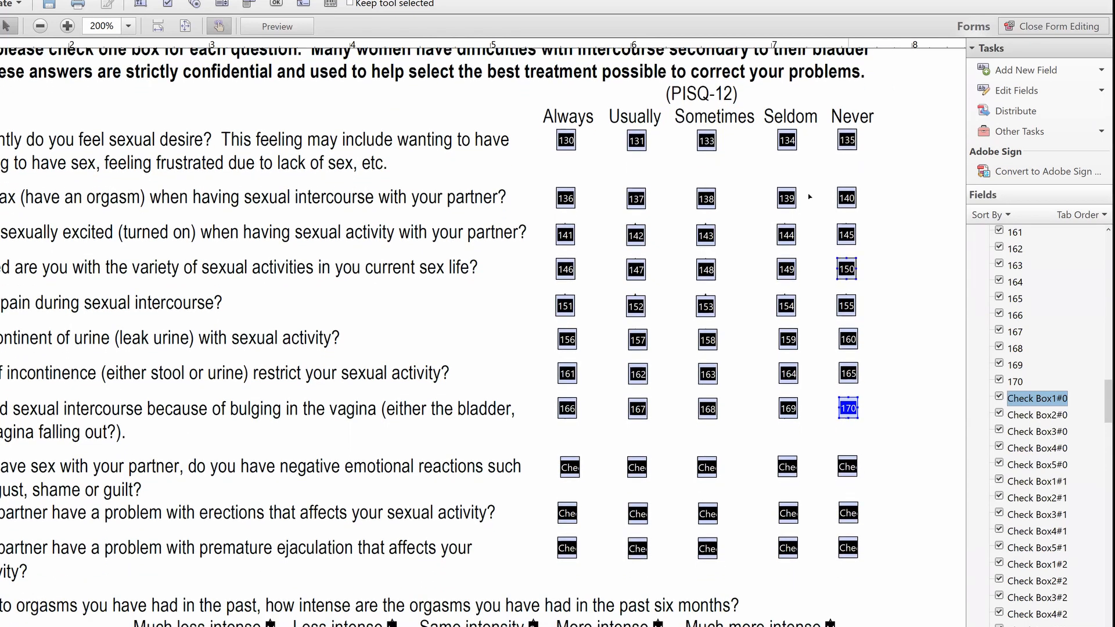
Rename the ninth PISQ-12 question's "Always" and "Usually" check boxes to 171 and 172.
scroll(691, 476, "down", 1)
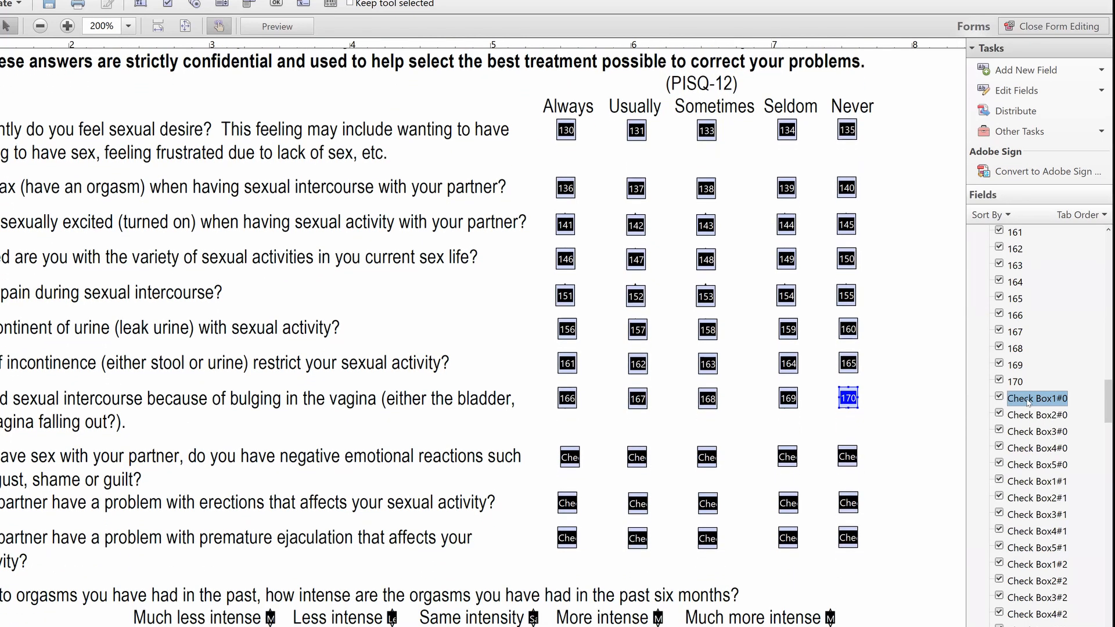
left_click(1028, 399)
scroll(813, 220, "down", 1)
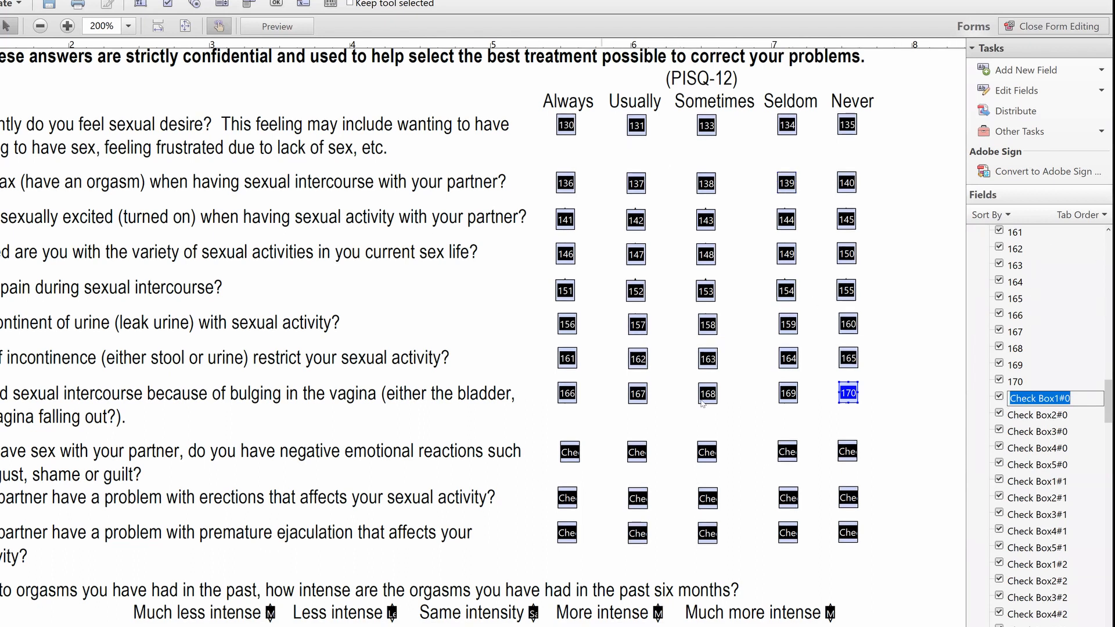
type("171")
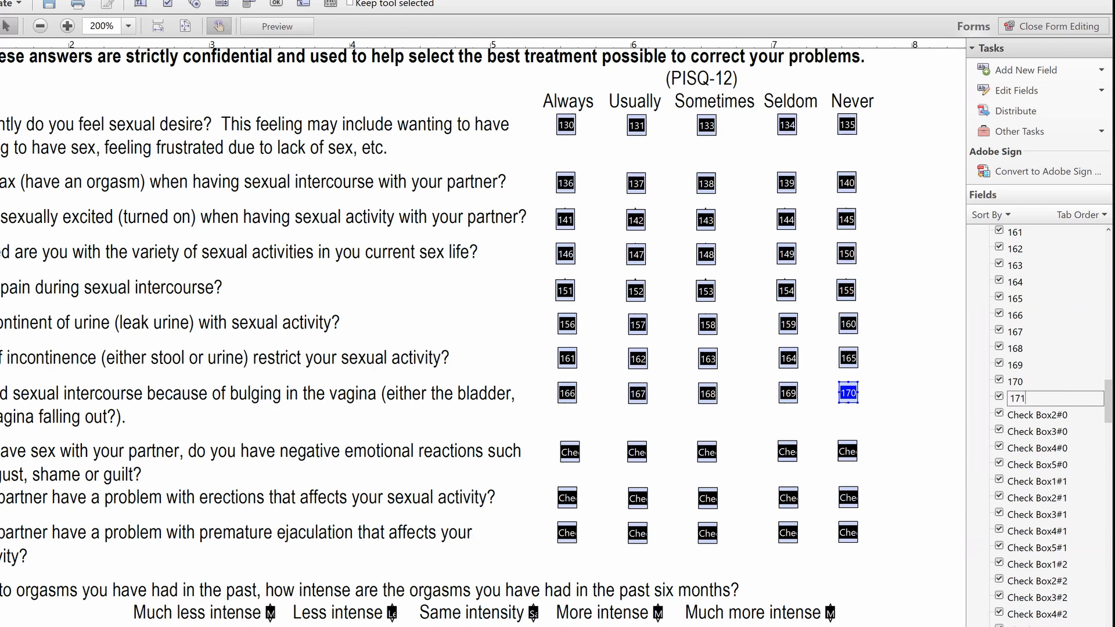
key("Return")
type("172")
key("Return")
Rename the ninth PISQ-12 question's "Sometimes", "Seldom" and "Never" check boxes to 173, 174 and 175.
type("187")
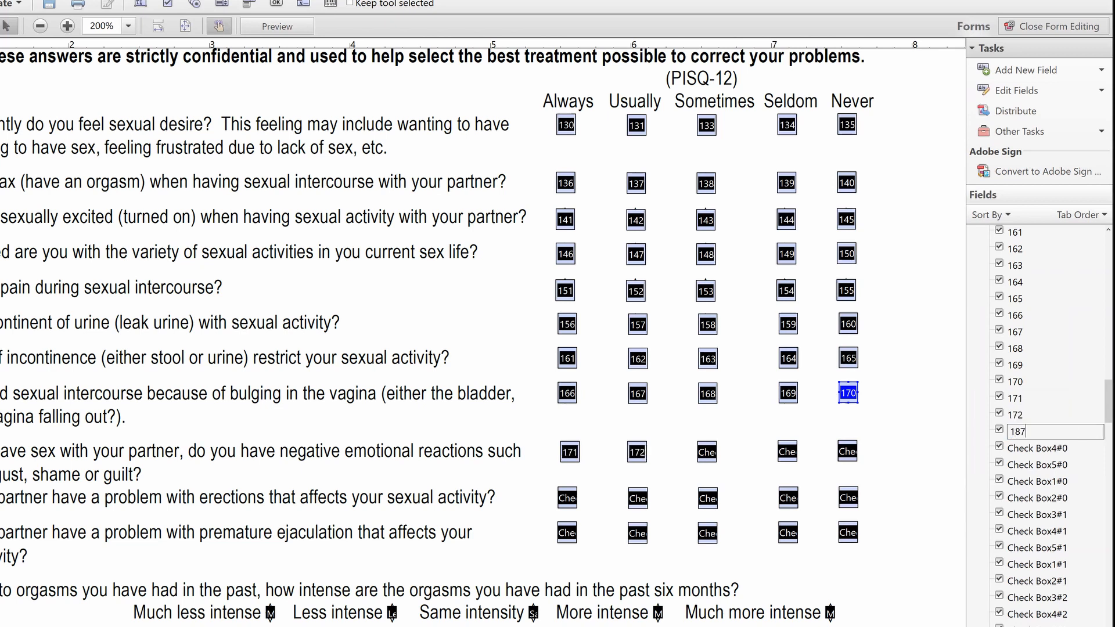
key("BackSpace")
key("BackSpace")
key("BackSpace")
key("Return")
type("174")
key("Return")
type("175")
key("Return")
Rename the tenth PISQ-12 question's five check boxes, from "Always" to "Never", to 176 through 180.
type("176")
key("Return")
type("177")
key("Return")
type("178")
key("Return")
type("179")
key("Return")
type("180")
key("Return")
Rename the eleventh PISQ-12 question's "Always", "Usually" and "Sometimes" check boxes to 190, 191 and 192.
type("190")
key("Return")
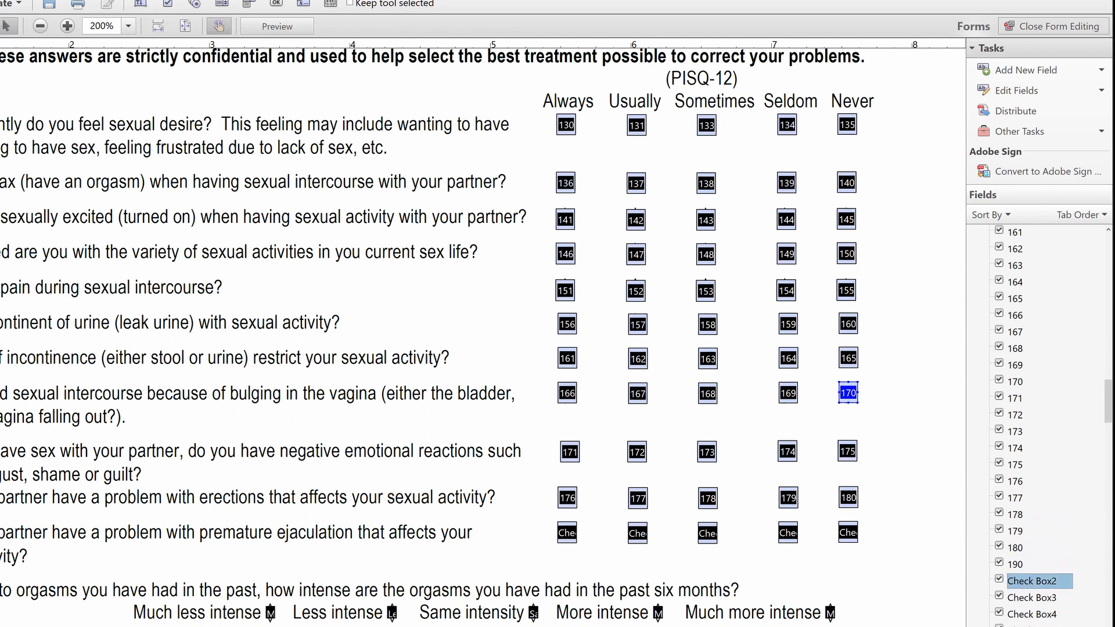
type("1")
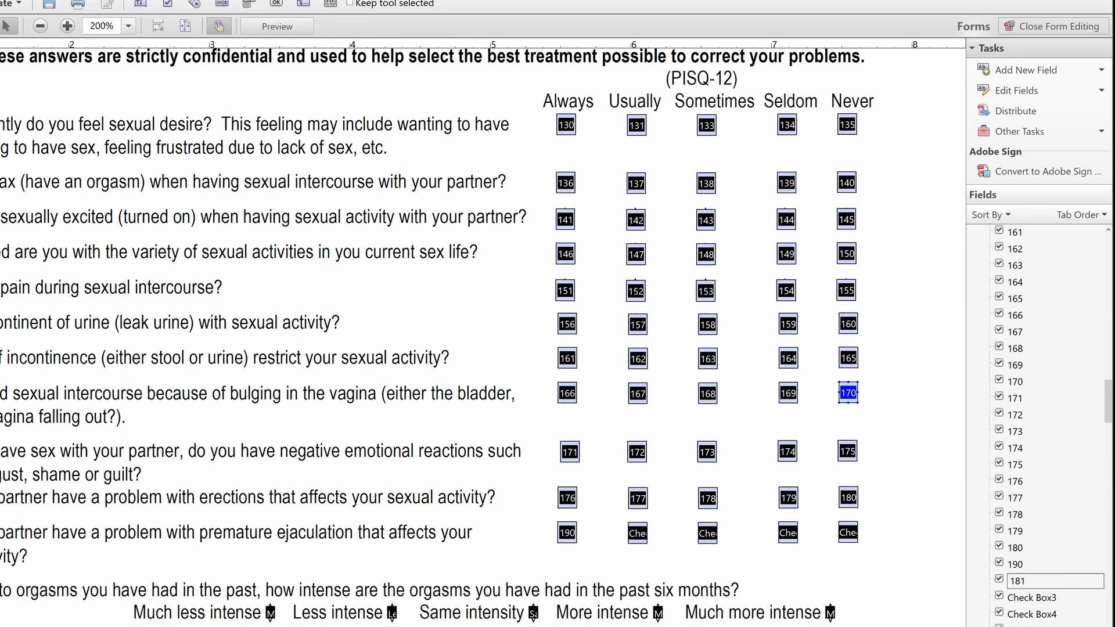
type("91")
key("Return")
type("192")
key("Return")
Rename the eleventh PISQ-12 question's "Seldom" and "Never" check boxes to 193 and 194.
type("193")
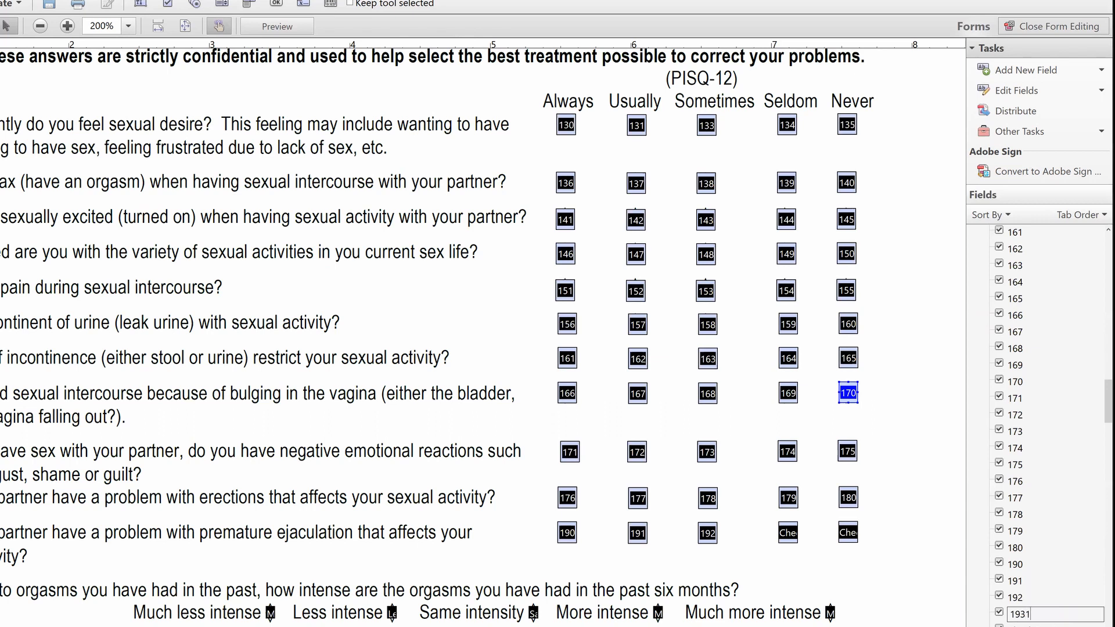
type("194")
key("BackSpace")
key("BackSpace")
key("BackSpace")
key("Return")
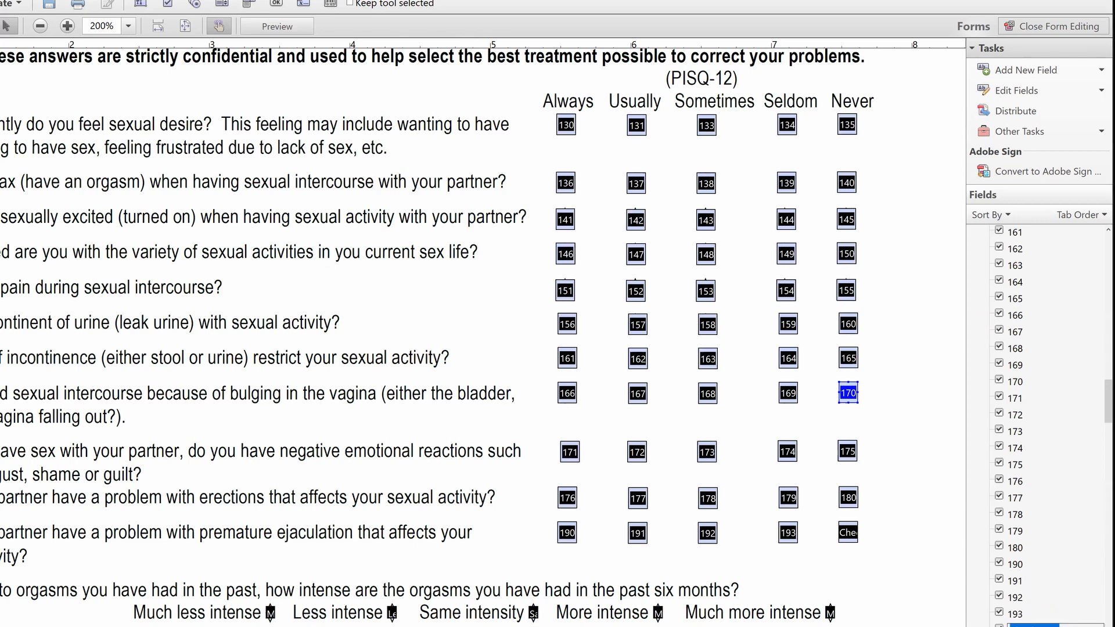
key("Return")
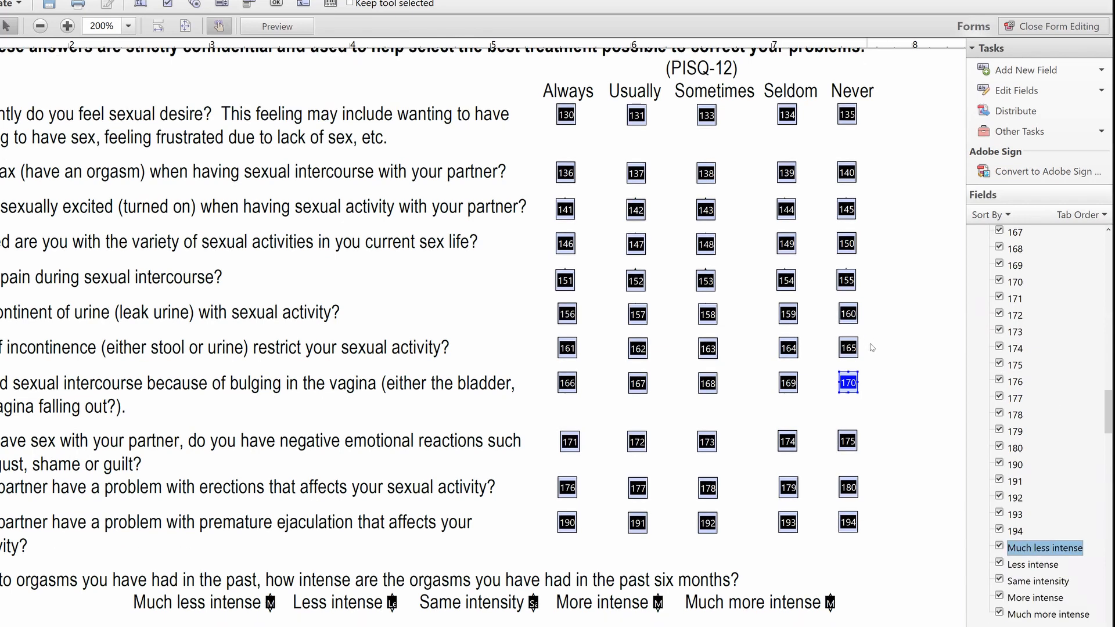
Review the PISQ-12 check box names on the page and in the field list, from 130 to the final intensity options.
scroll(871, 347, "up", 2)
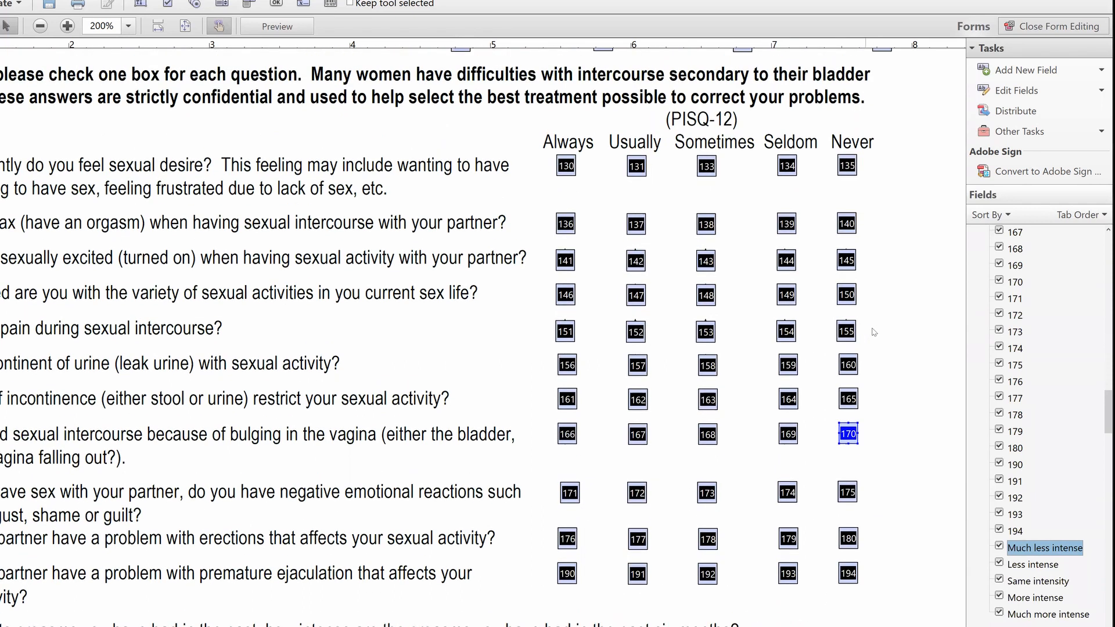
scroll(1060, 364, "up", 15)
scroll(1060, 363, "down", 4)
left_click(575, 165)
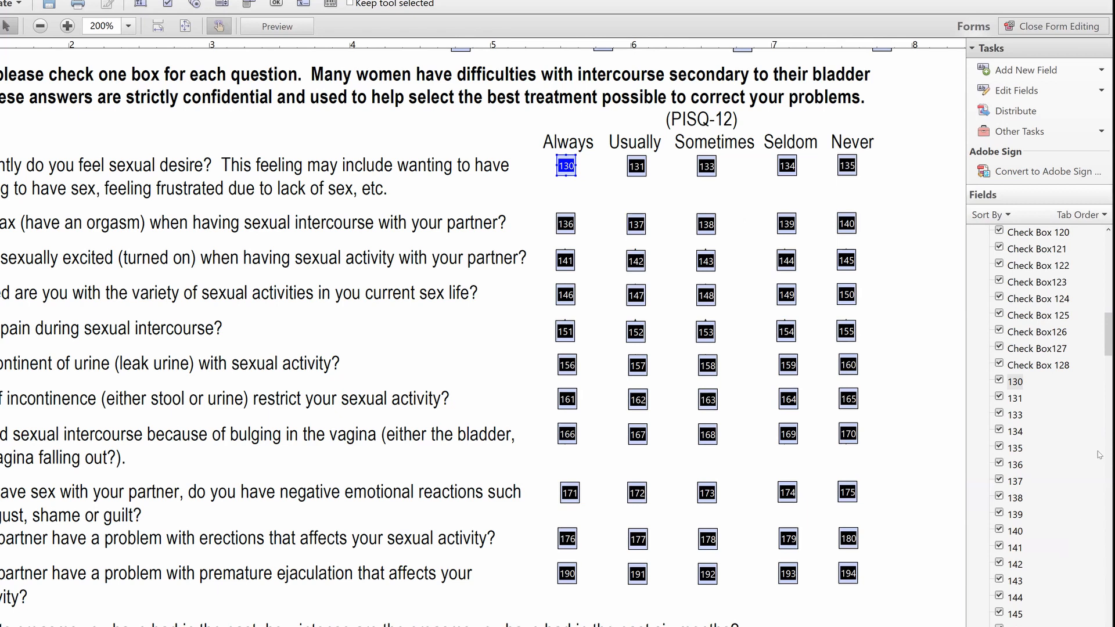
scroll(1048, 456, "down", 15)
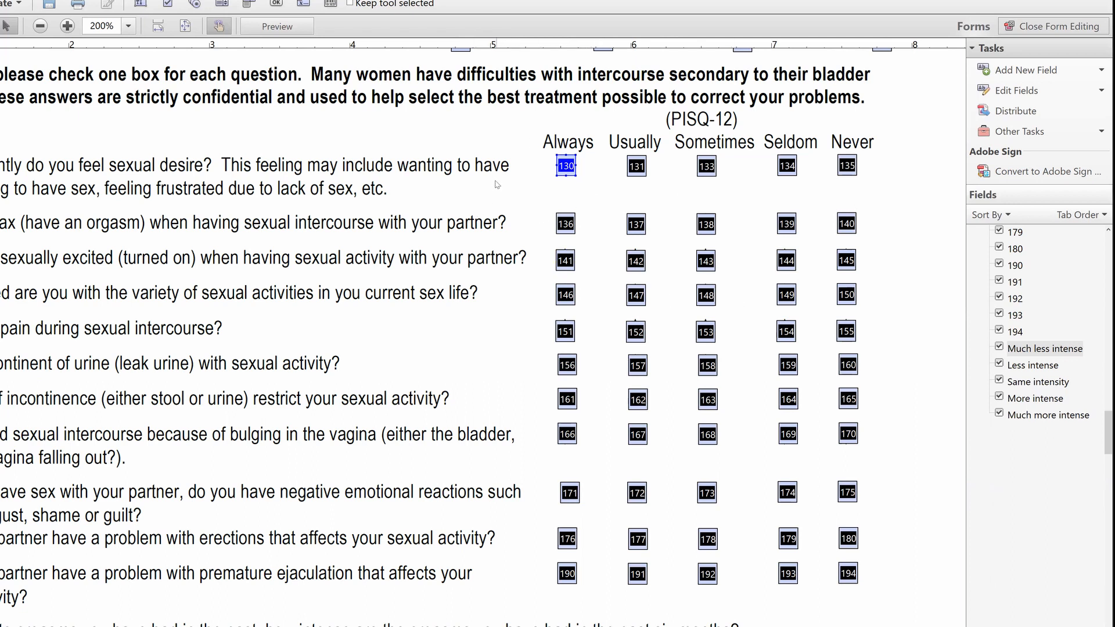
left_click(787, 167, "ctrl")
scroll(754, 511, "down", 3)
scroll(663, 537, "down", 1)
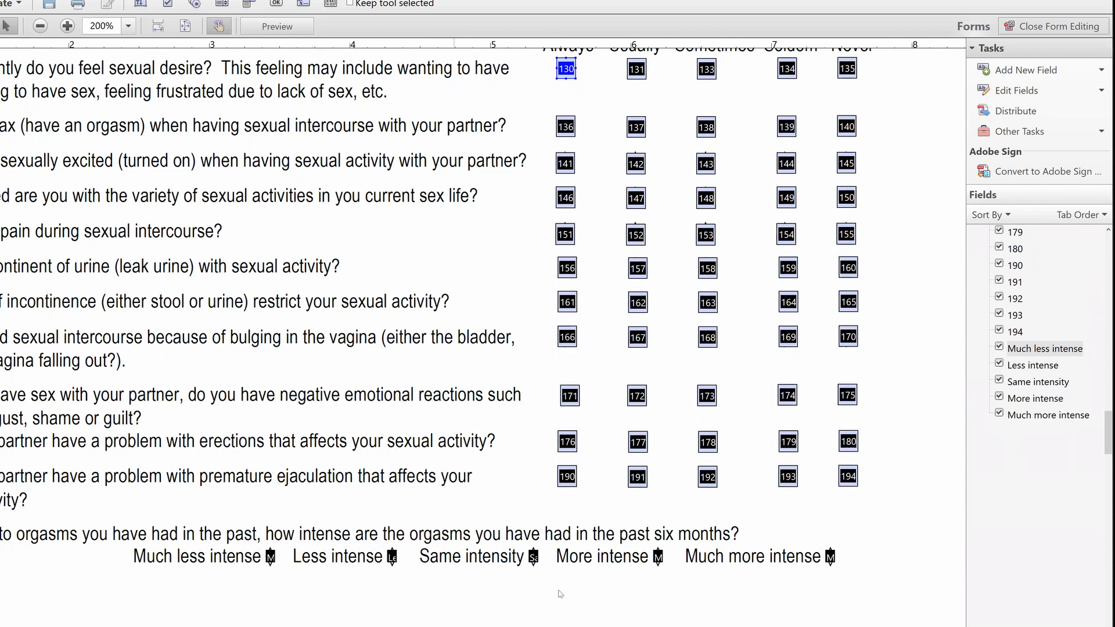
Enlarge the "Much less intense" check box to about the size of the numbered ones and place it over its diamond.
scroll(768, 578, "down", 1)
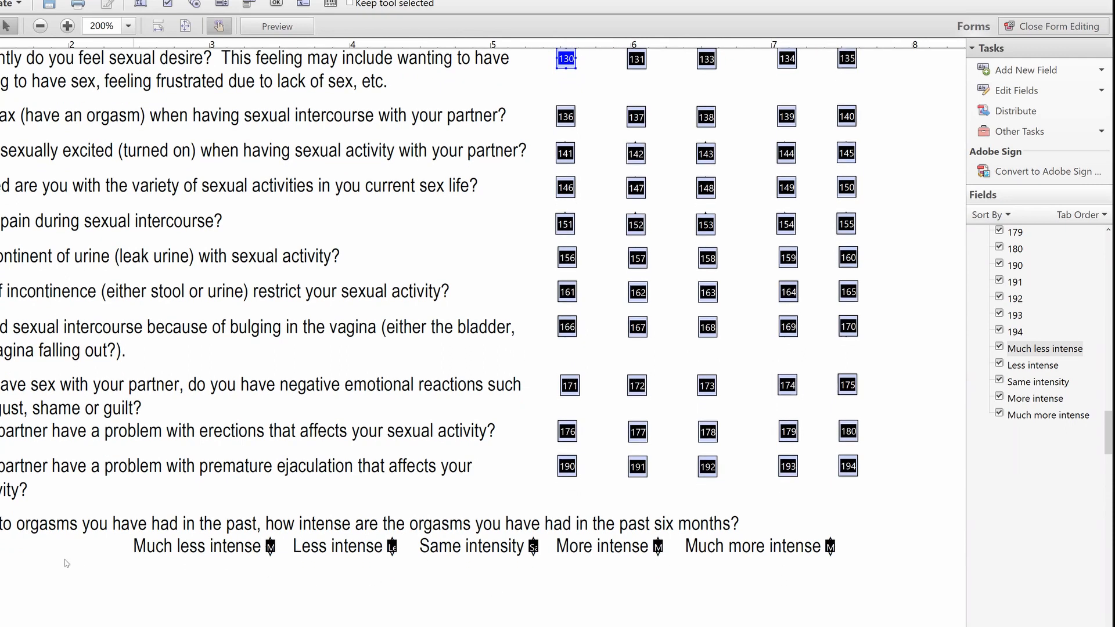
left_click(270, 540)
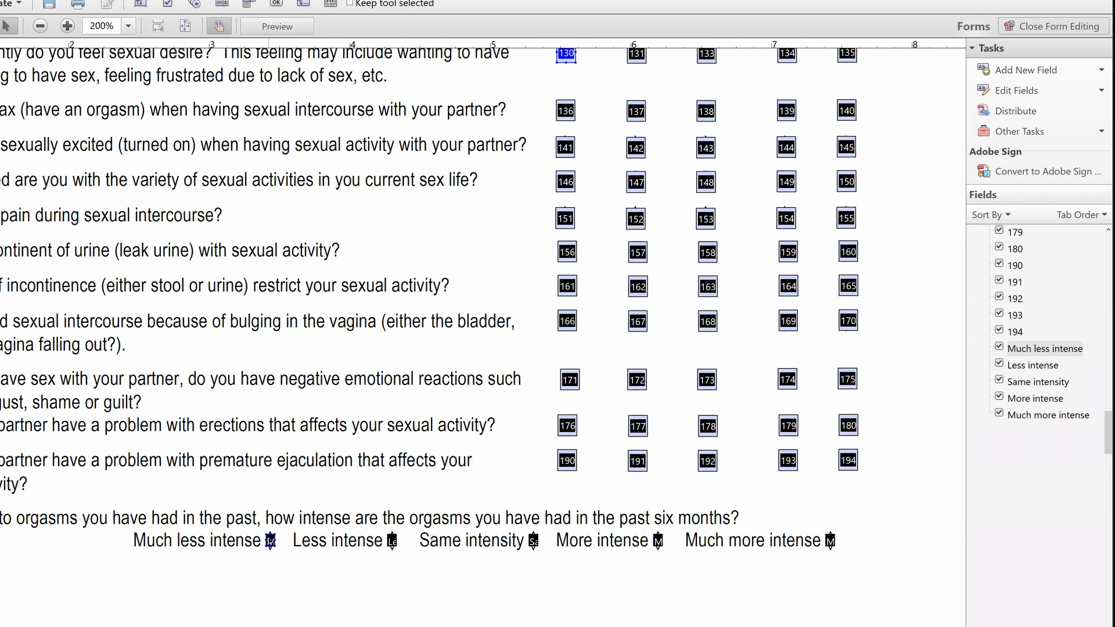
left_click(273, 544)
left_click_drag(278, 549, 271, 544)
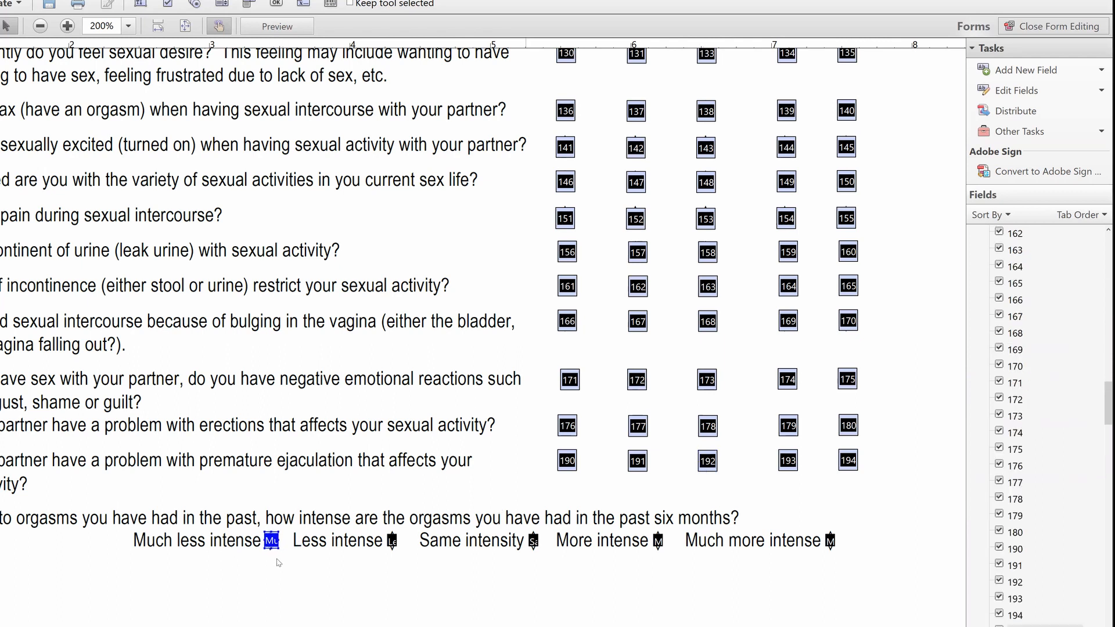
left_click(530, 460)
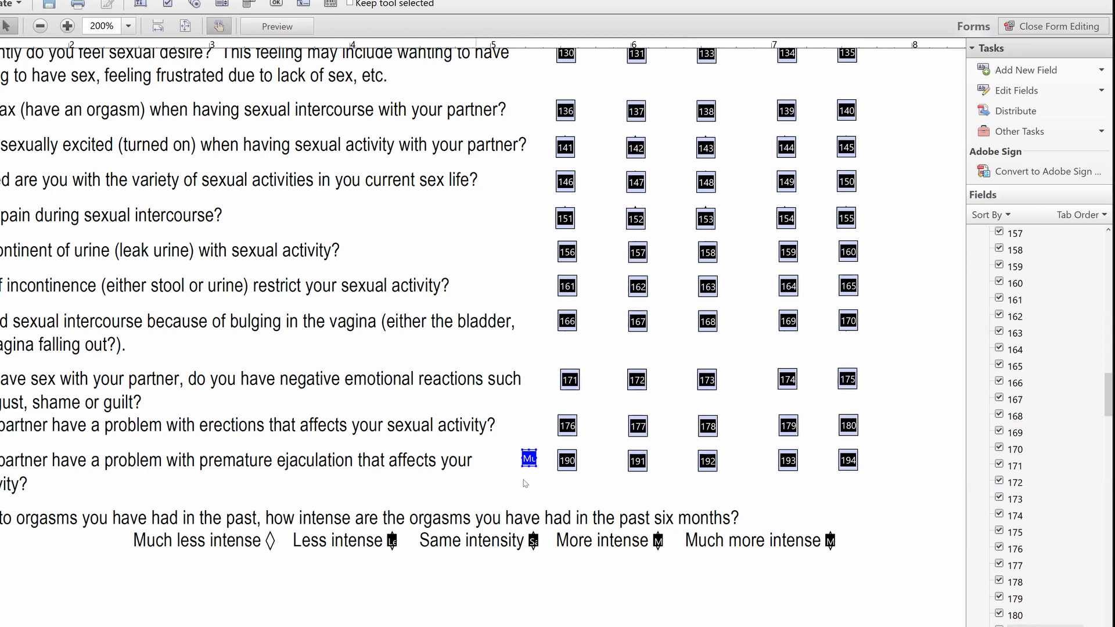
left_click_drag(538, 467, 543, 472)
left_click_drag(277, 552, 274, 546)
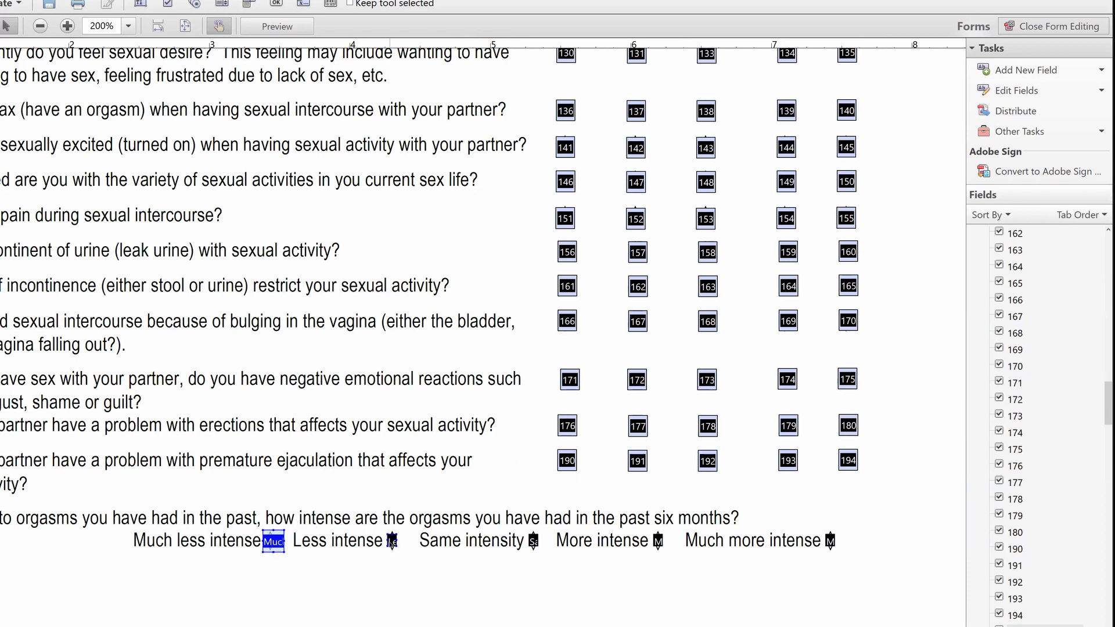
Enlarge the "Less intense" and "Same intensity" check boxes in the twelfth question and place them over their diamonds.
left_click_drag(392, 543, 524, 464)
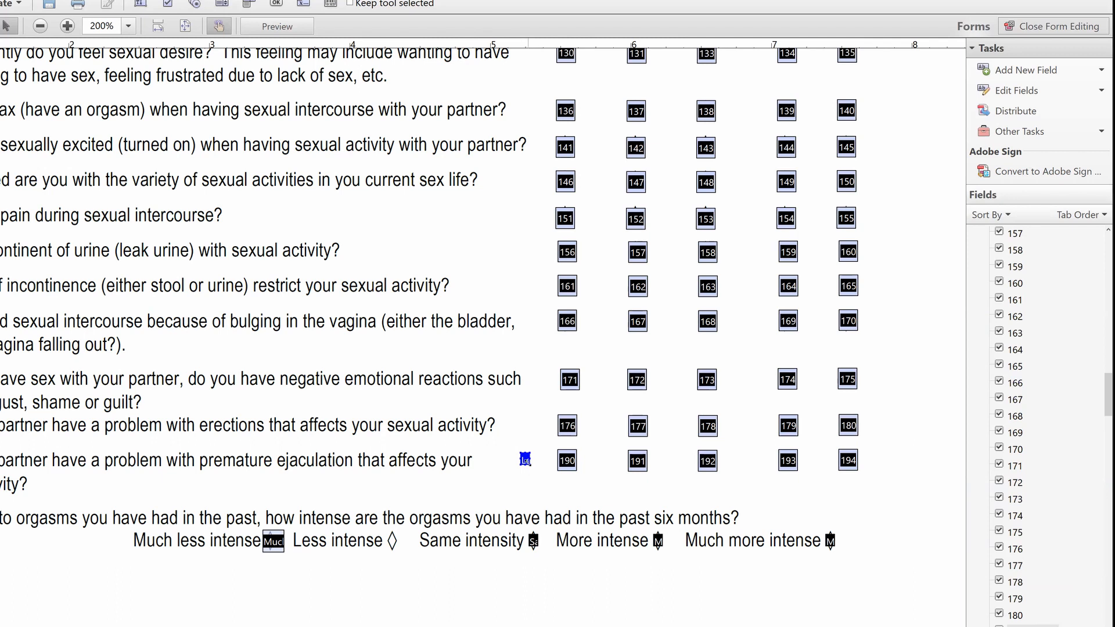
left_click_drag(531, 465, 540, 472)
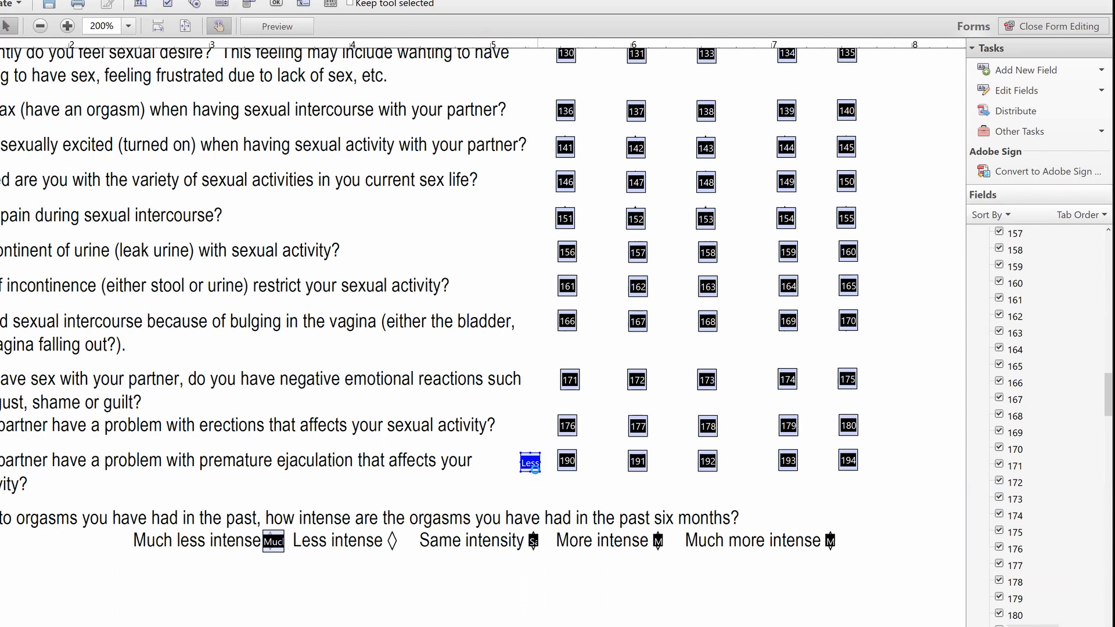
left_click(393, 544)
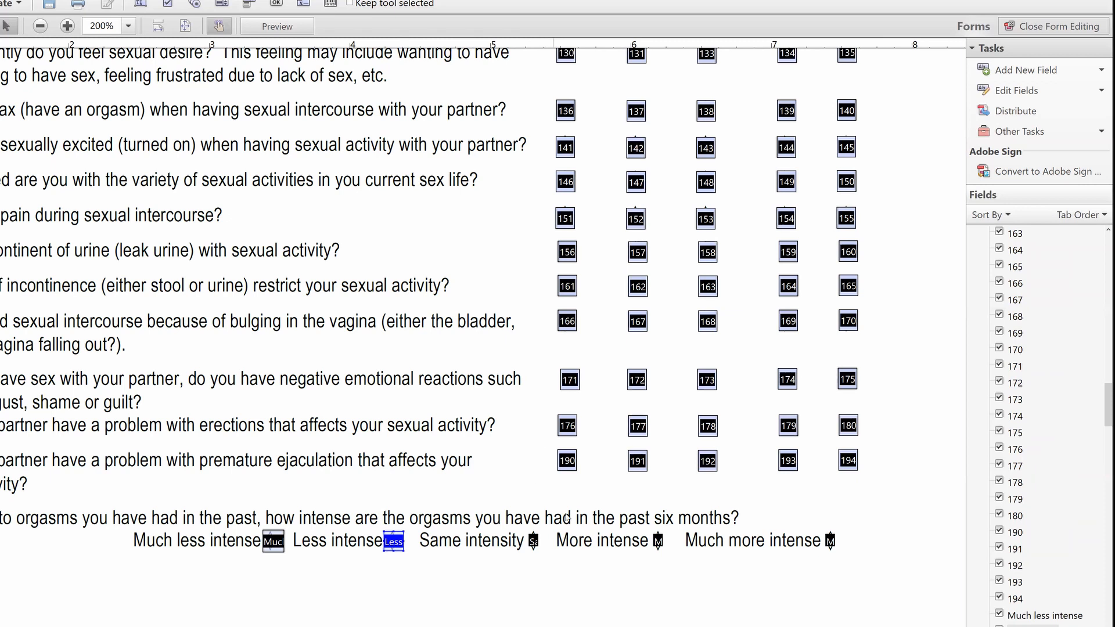
left_click(533, 541)
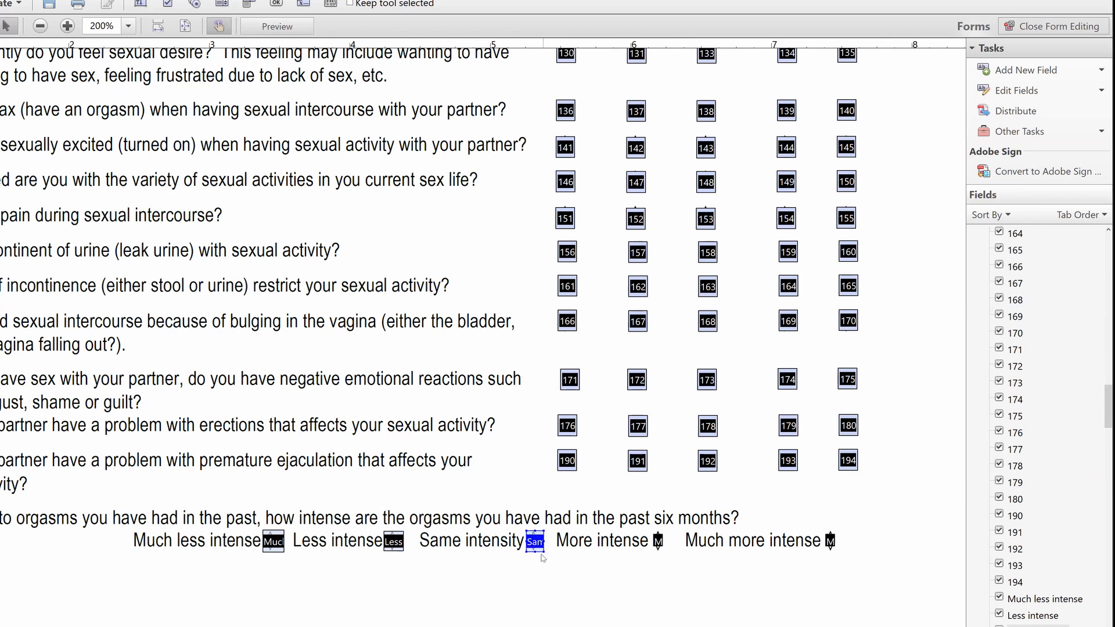
Enlarge the "More intense" check box in the twelfth question so it covers its diamond.
left_click(658, 542)
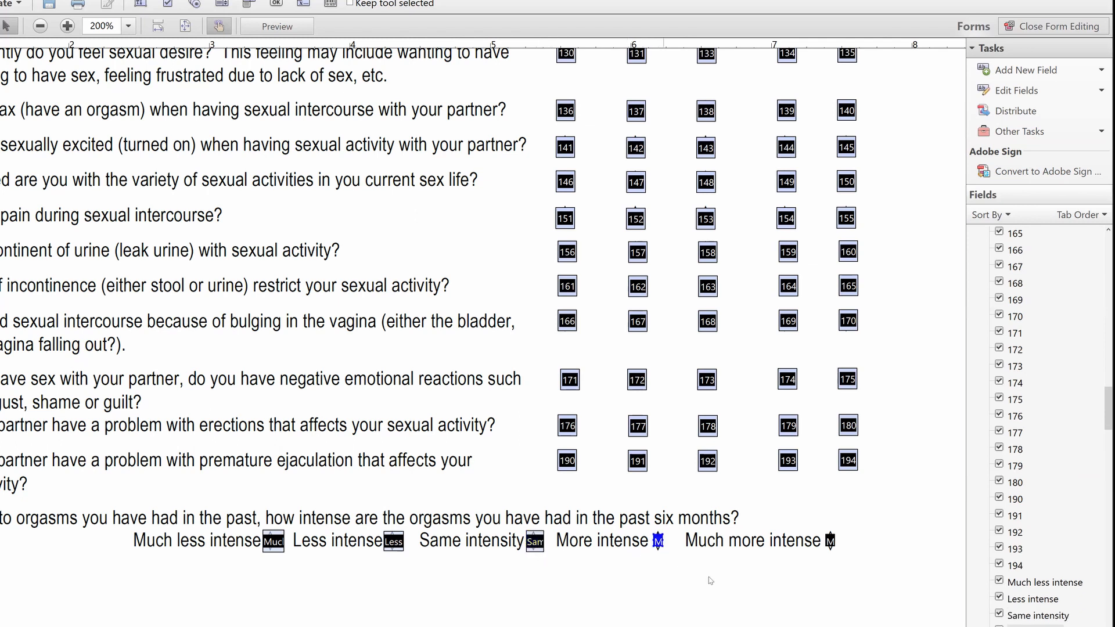
left_click(67, 26)
left_click(68, 27)
left_click(66, 26)
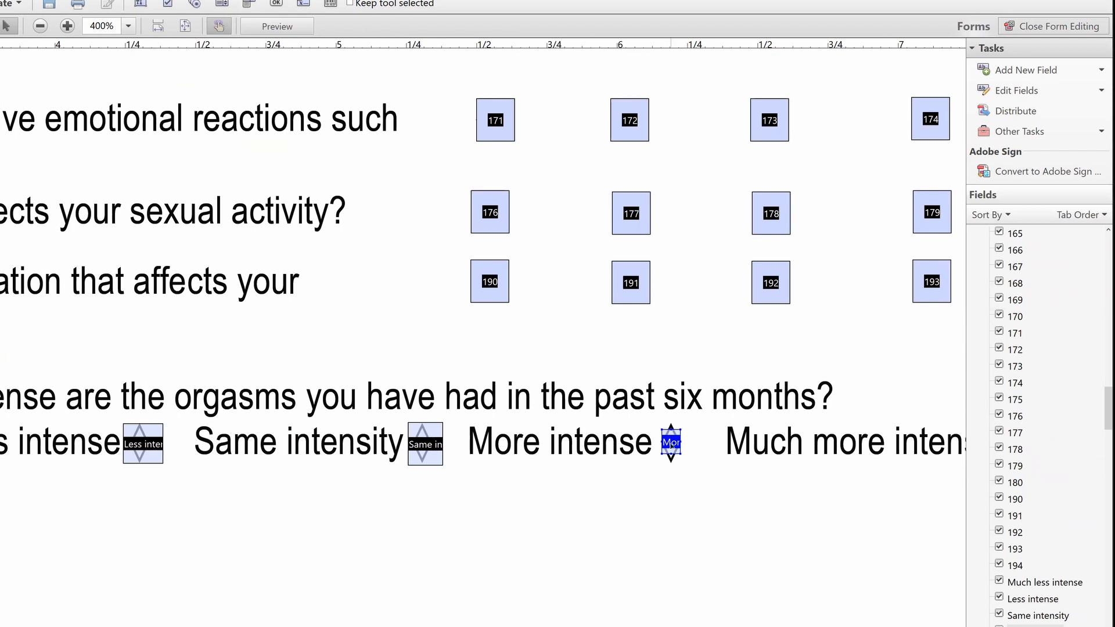
left_click_drag(668, 444, 664, 436)
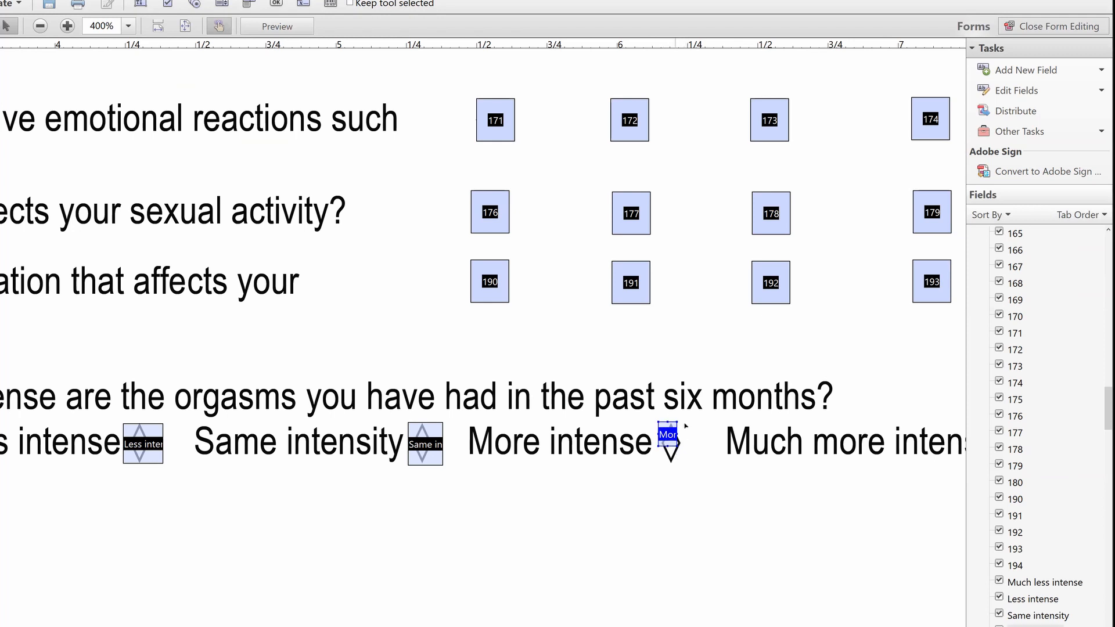
left_click_drag(676, 420, 693, 461)
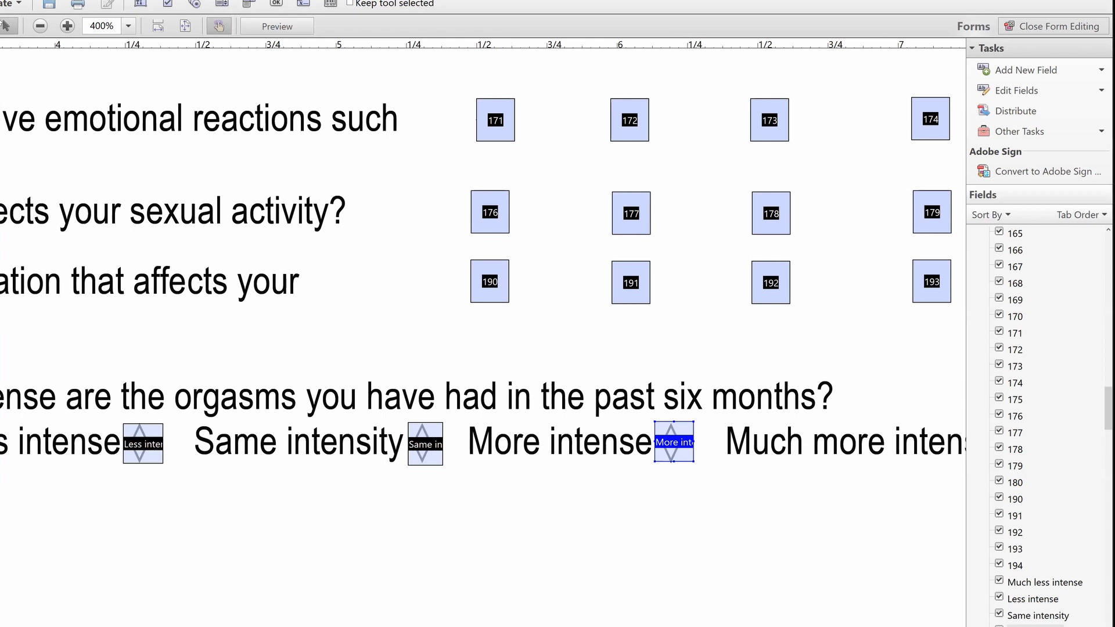
Enlarge the "Much more intense" check box in the twelfth question and centre it over its diamond.
left_click(40, 27)
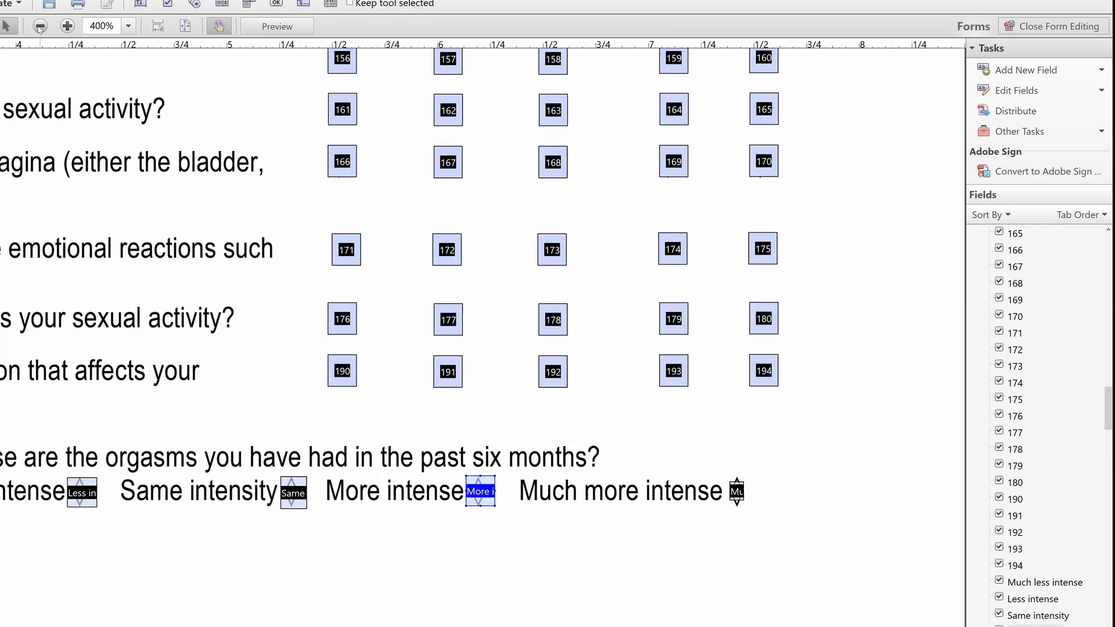
left_click(736, 491)
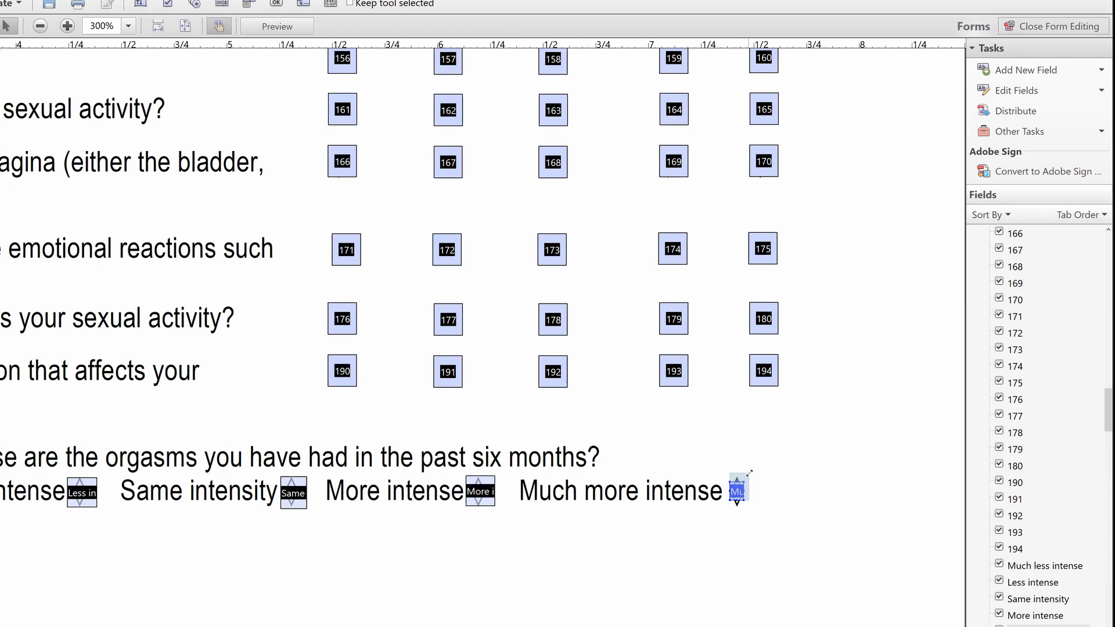
left_click_drag(737, 501, 735, 501)
left_click(748, 507)
left_click_drag(736, 493, 738, 496)
left_click(770, 488)
scroll(729, 497, "up", 1)
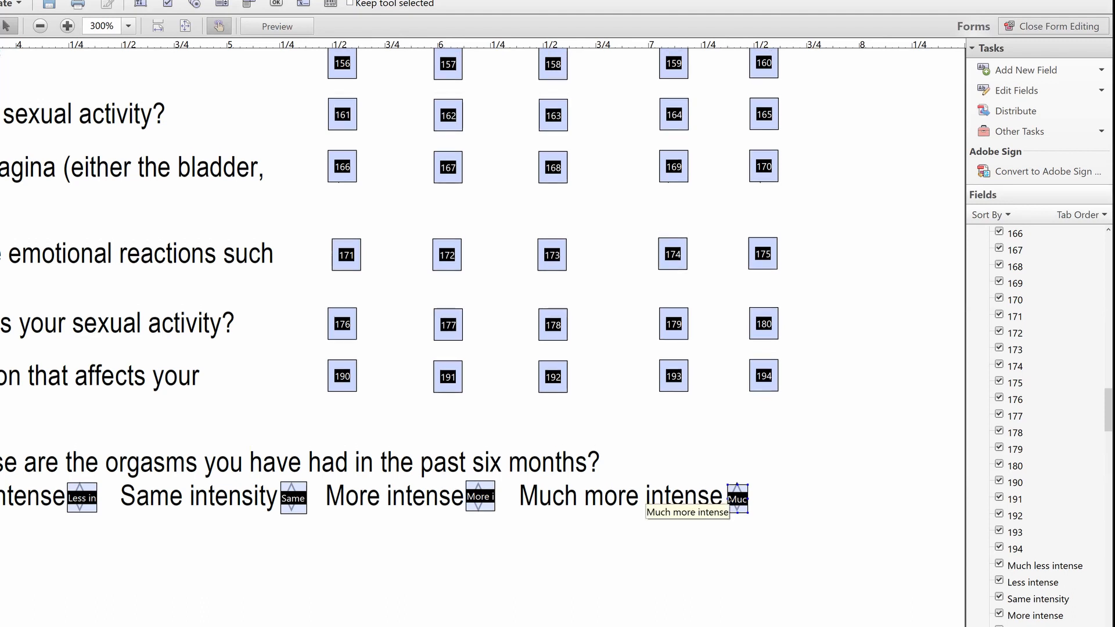
left_click(834, 481)
left_click_drag(736, 500, 736, 496)
left_click(821, 501)
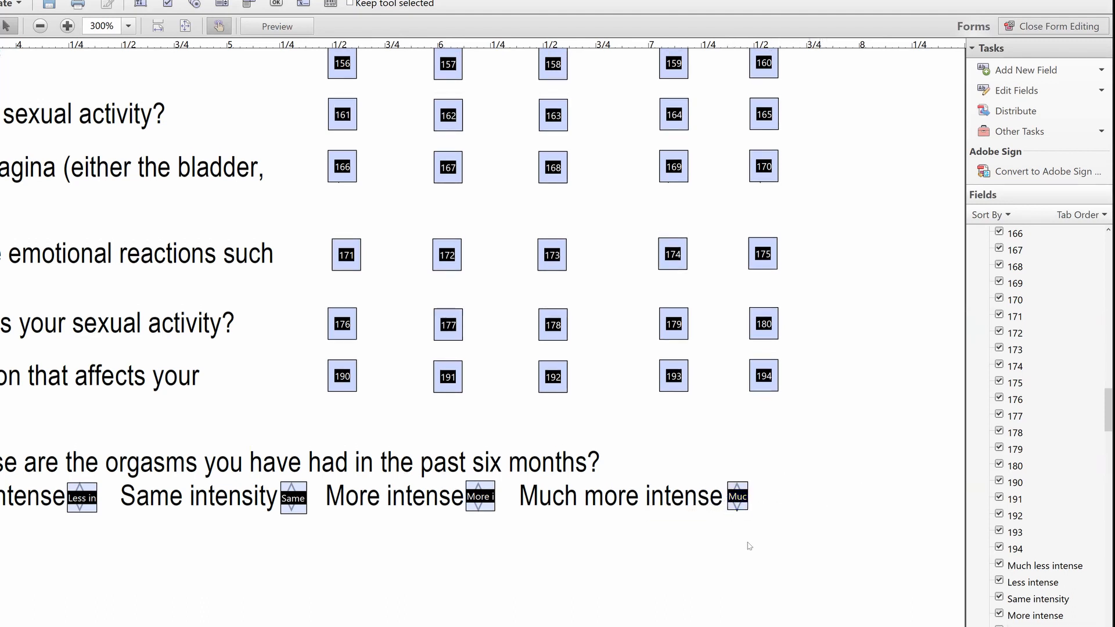
Close form editing and return to the start of the questionnaire to view the fillable form.
left_click(40, 25)
left_click(40, 25)
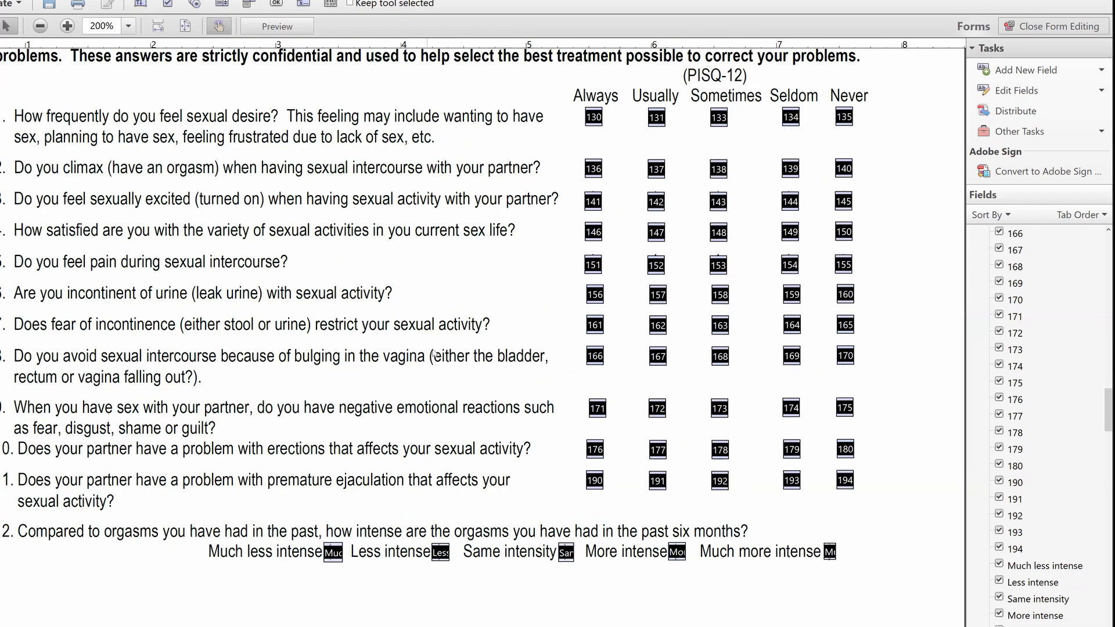
scroll(459, 354, "up", 1)
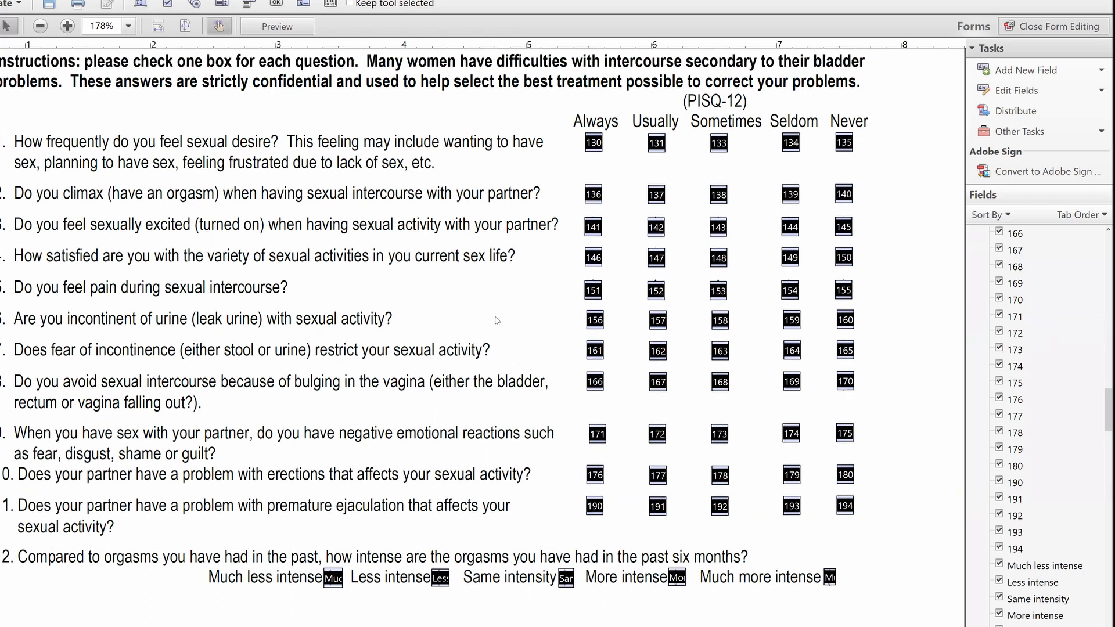
left_click(1052, 26)
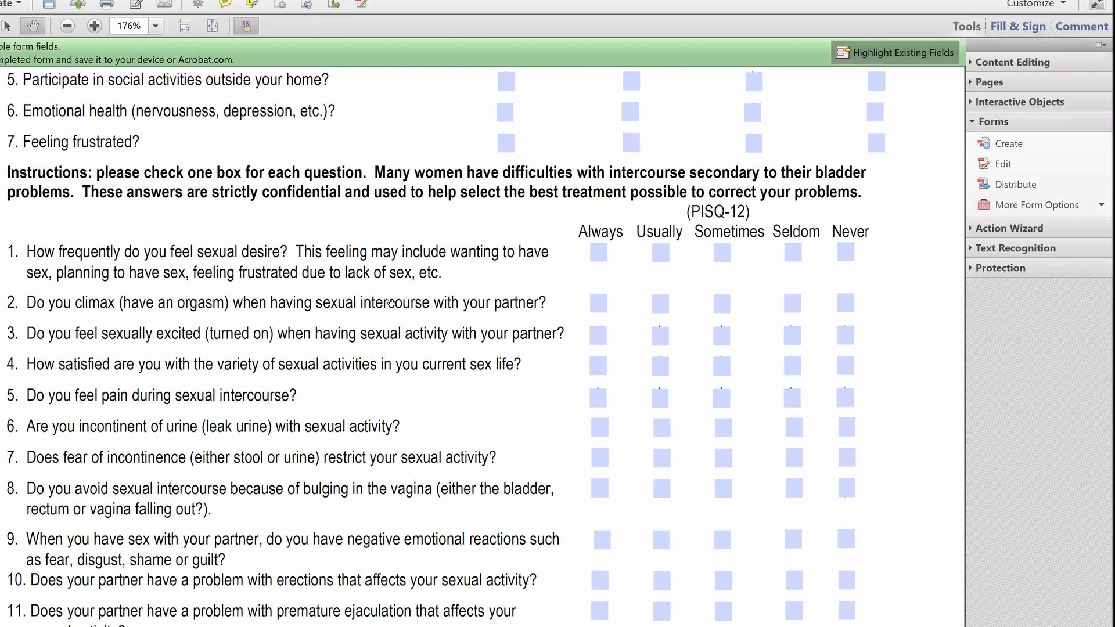
scroll(352, 303, "up", 10)
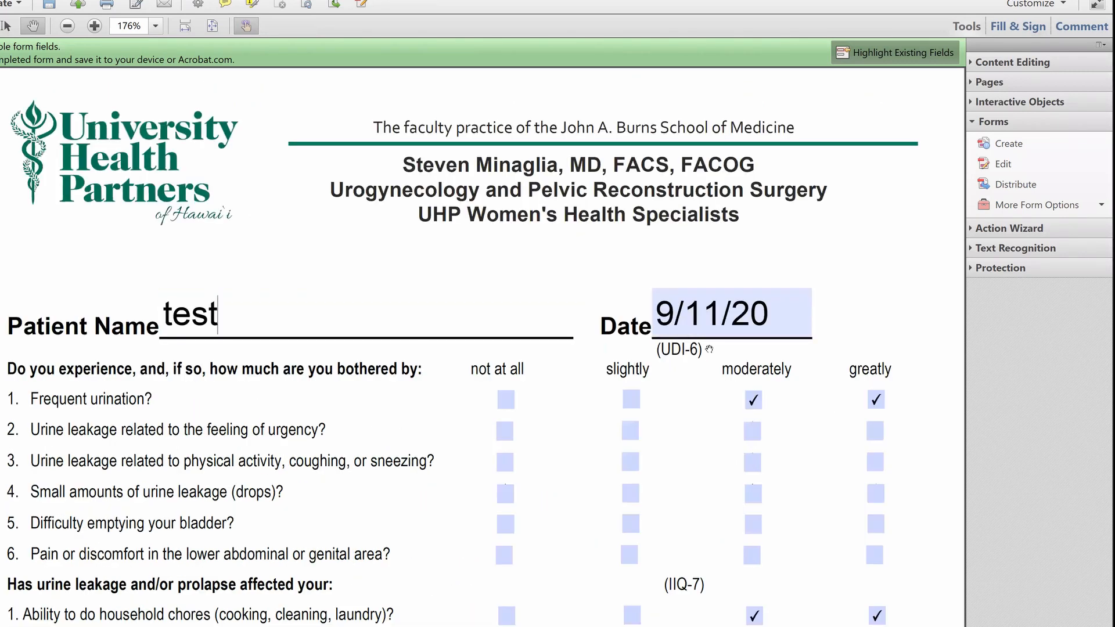
scroll(851, 471, "down", 1)
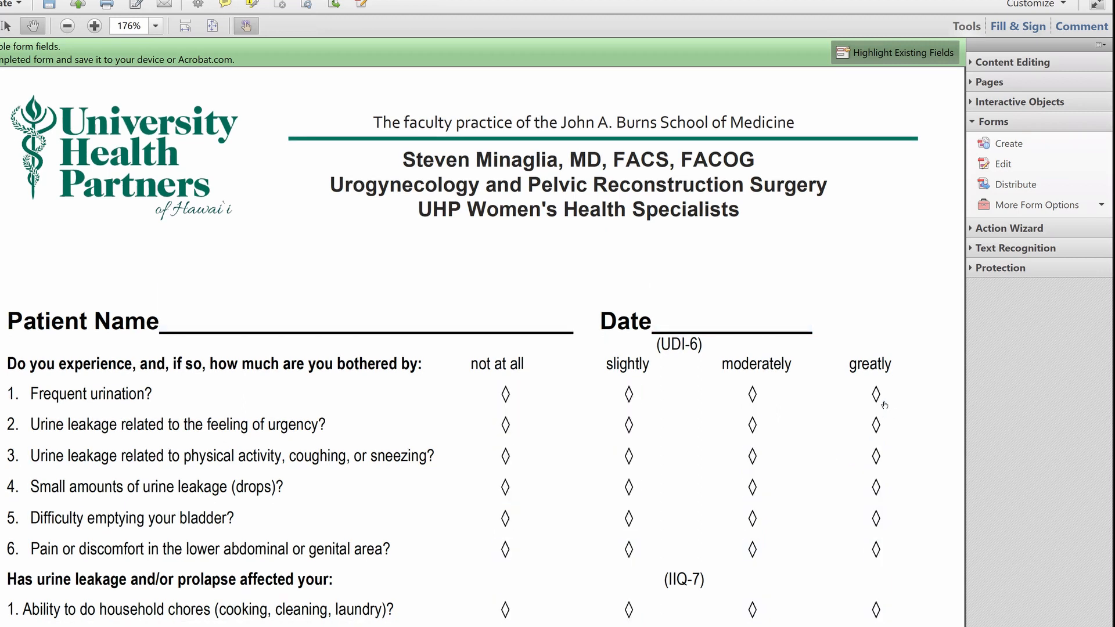
Clear the test ticks from "moderately" for frequent urination and "greatly" for household chores.
scroll(796, 577, "down", 2)
scroll(758, 371, "down", 1)
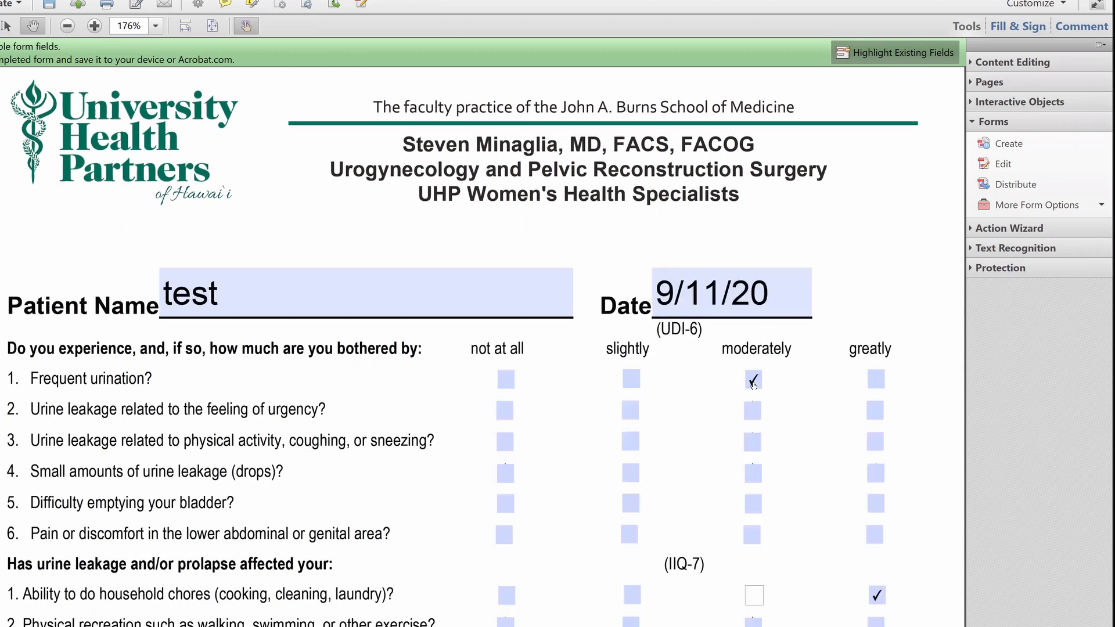
left_click(876, 595)
Delete the test entries from the Date and Patient Name fields.
left_click(788, 307)
key("ctrl+a")
type("\\")
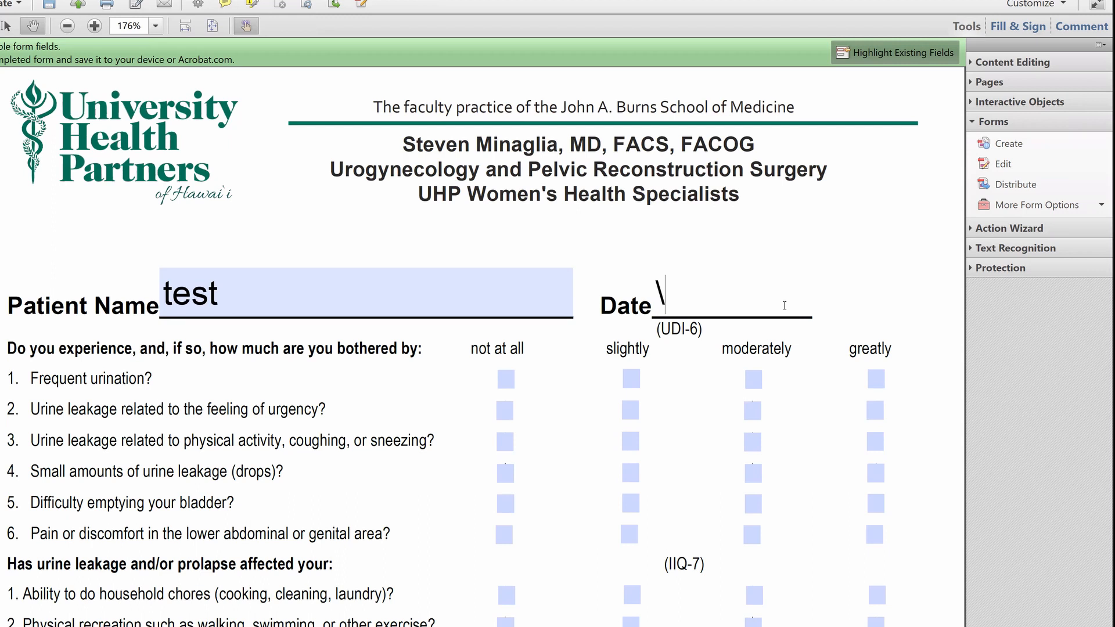
key("BackSpace")
key("shift+Tab")
key("BackSpace")
key("BackSpace")
key("BackSpace")
key("BackSpace")
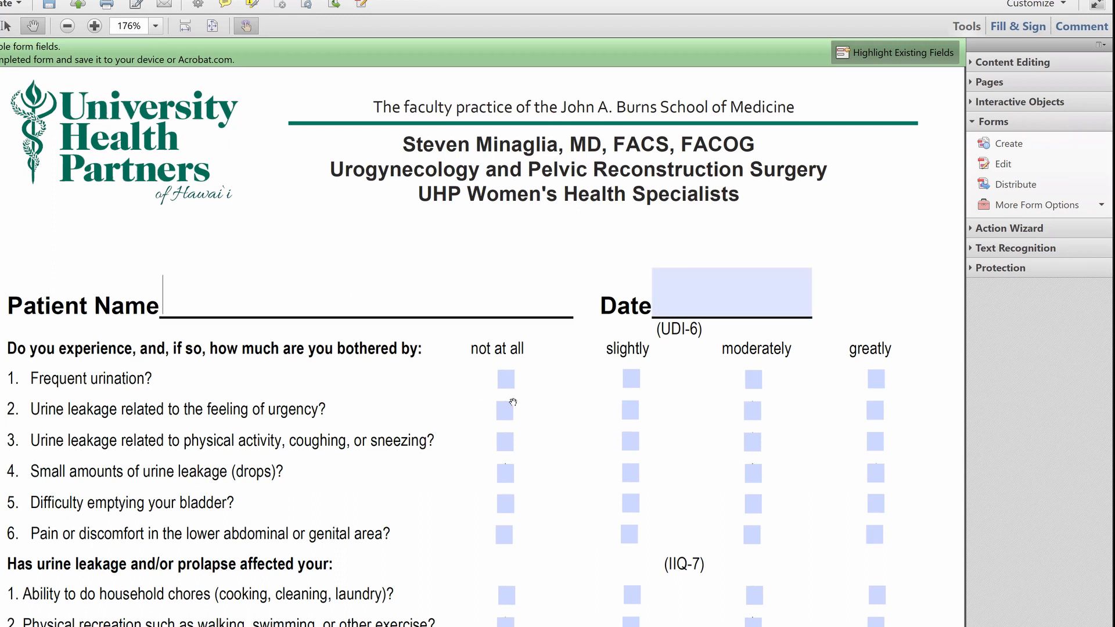
Test the "moderately" check box for frequent urination by ticking and clearing it.
scroll(724, 427, "down", 5)
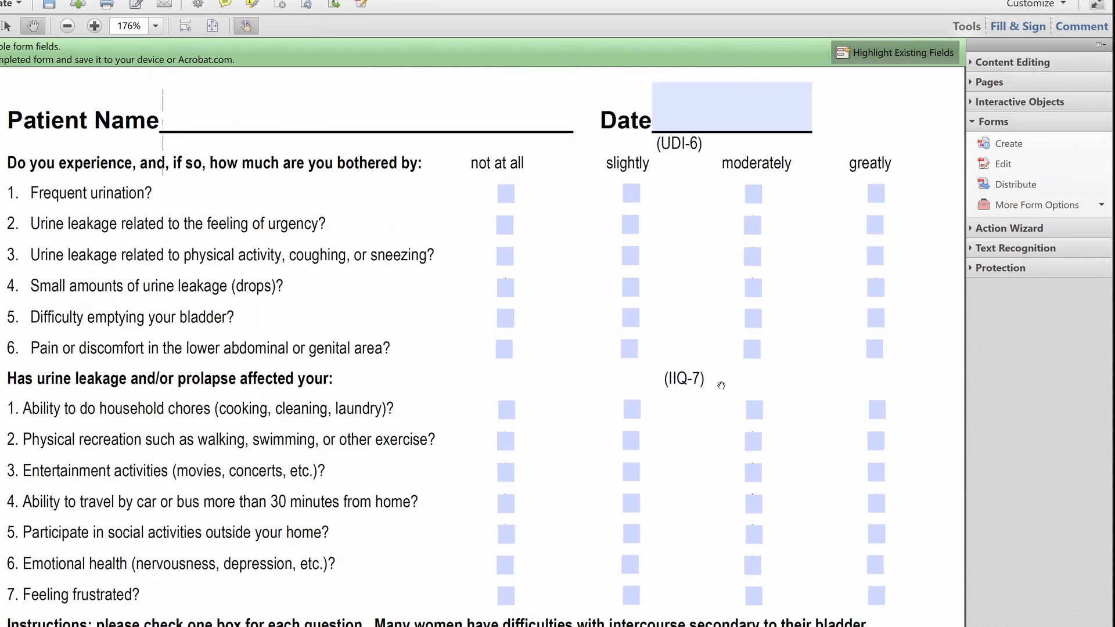
scroll(726, 426, "down", 1)
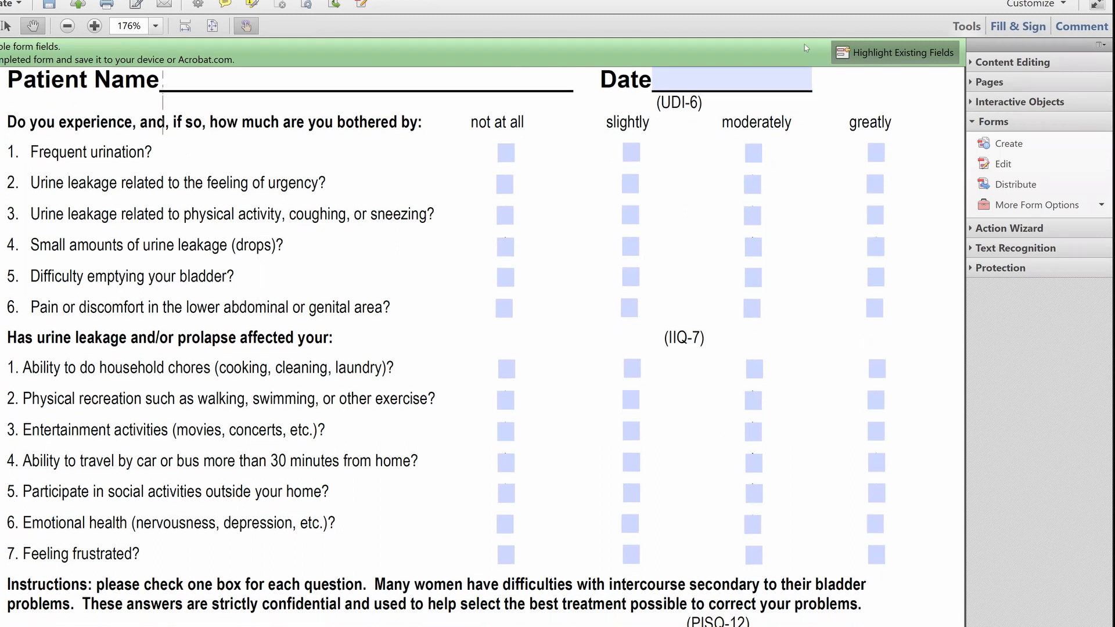
left_click(754, 156)
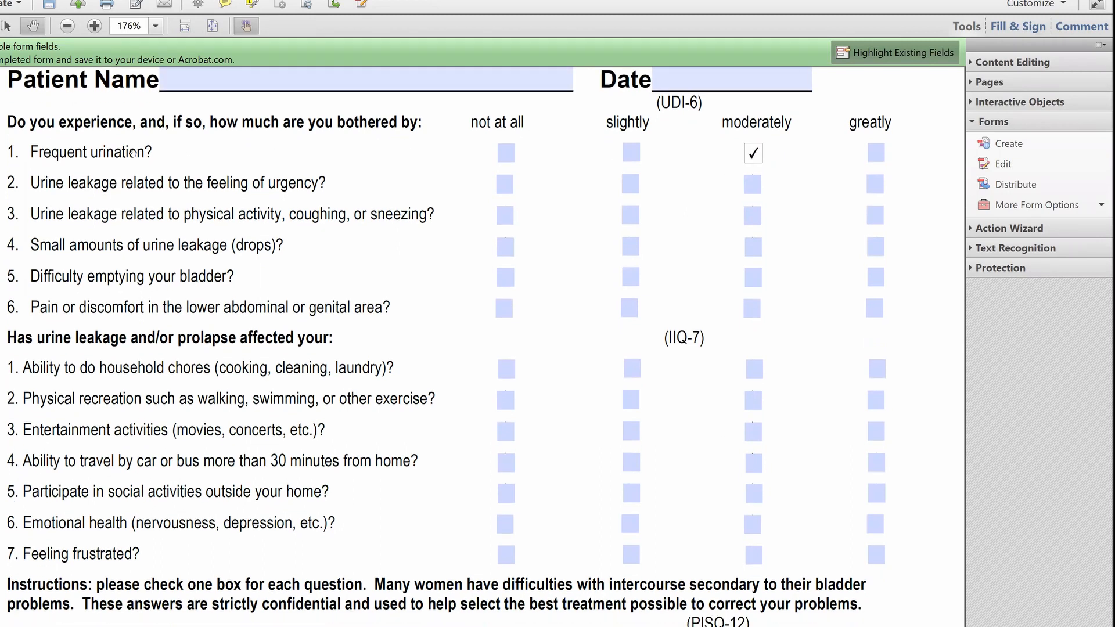
left_click(754, 160)
scroll(714, 407, "down", 1)
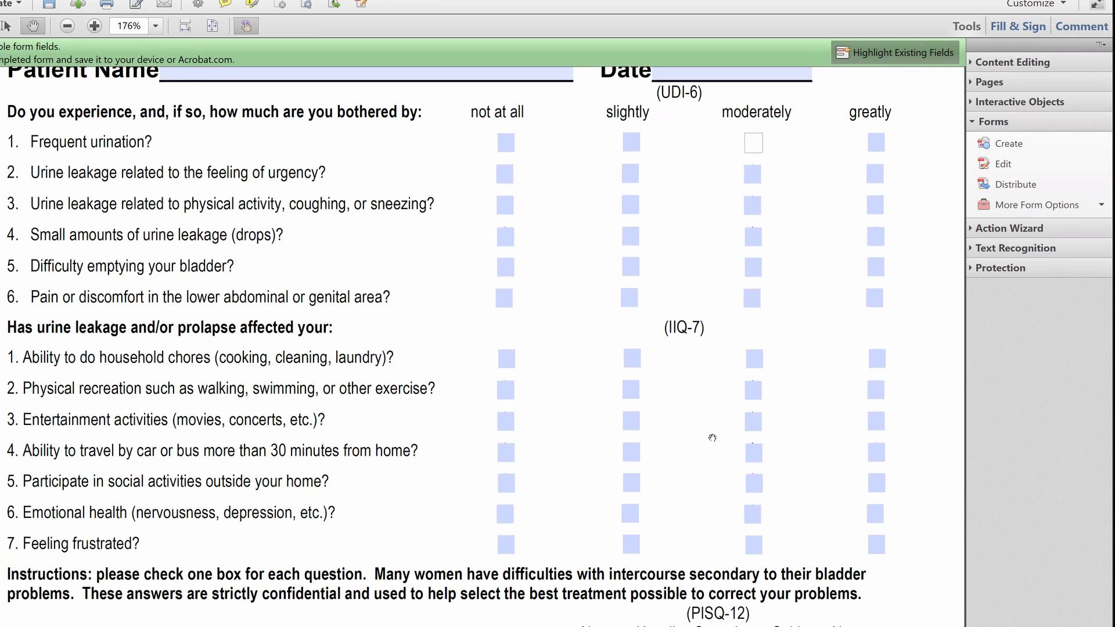
Test the PISQ-12 check boxes "Always" for question 1, "Sometimes" for question 2 and "Usually" for question 5 by ticking and clearing them.
scroll(675, 457, "down", 10)
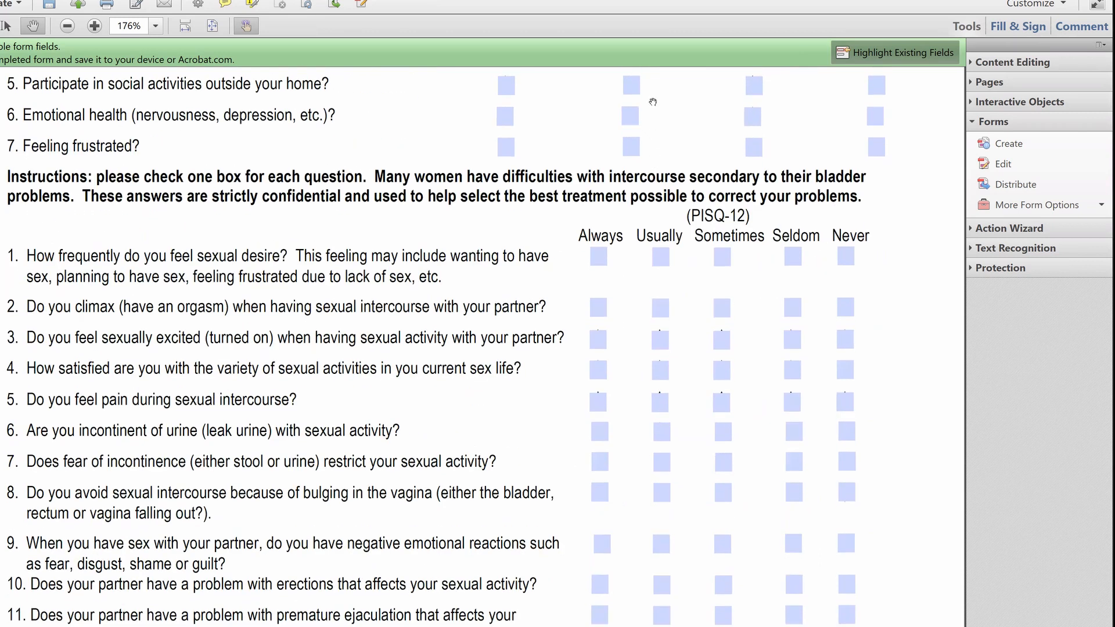
left_click(608, 257)
left_click(721, 308)
left_click(660, 402)
left_click(721, 311)
left_click(659, 402)
left_click(598, 257)
Examine how well the PISQ-12 check boxes cover their printed diamonds at 200% zoom.
left_click(1004, 164)
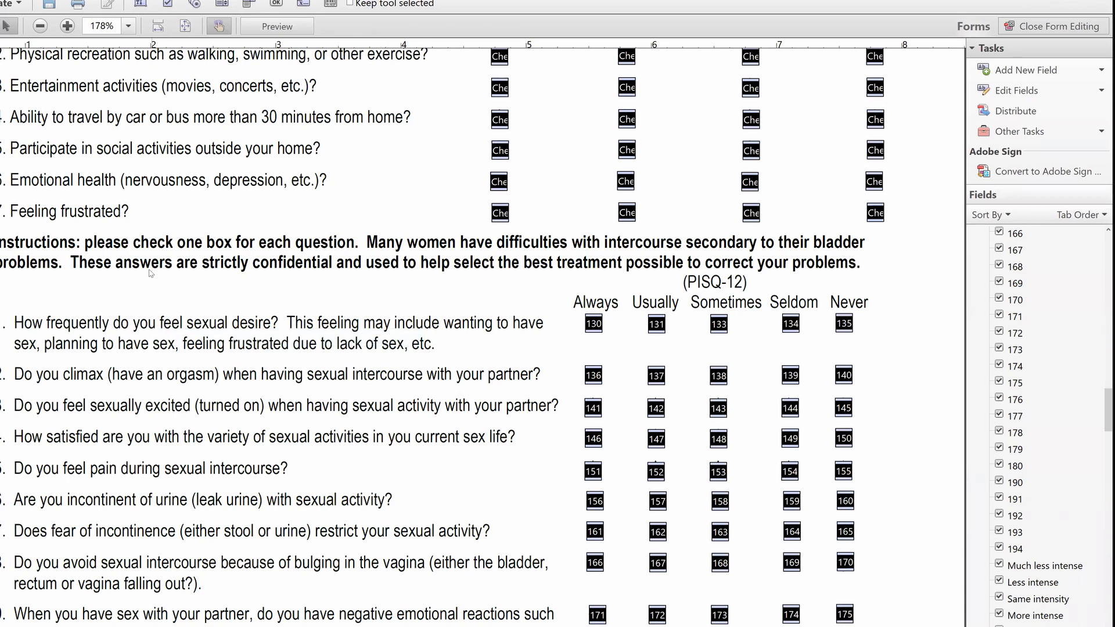
left_click(67, 27)
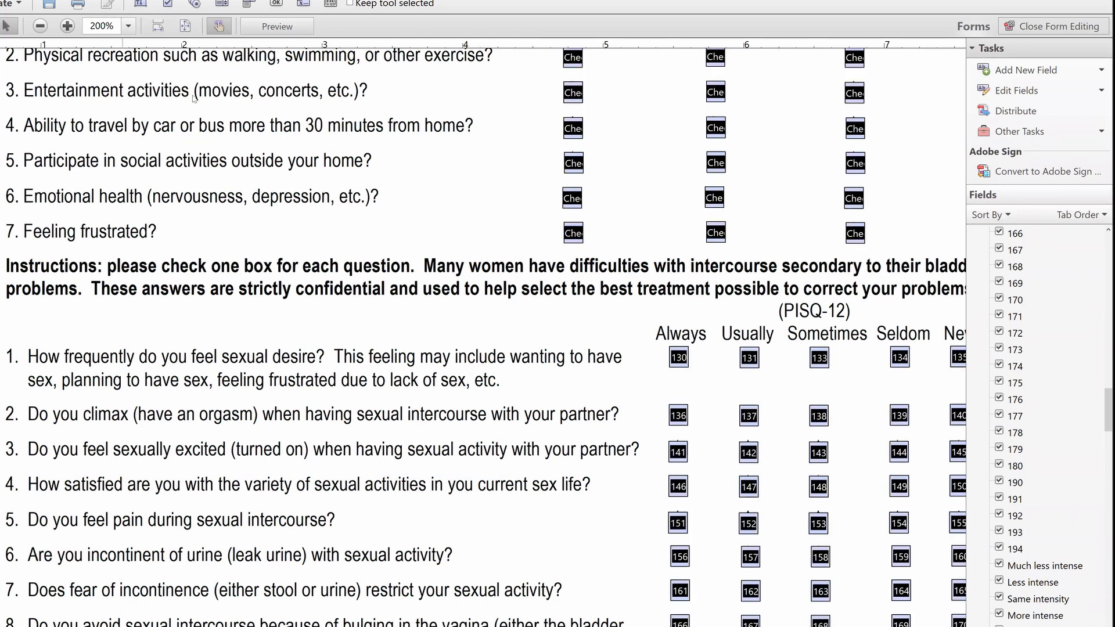
left_click(1053, 26)
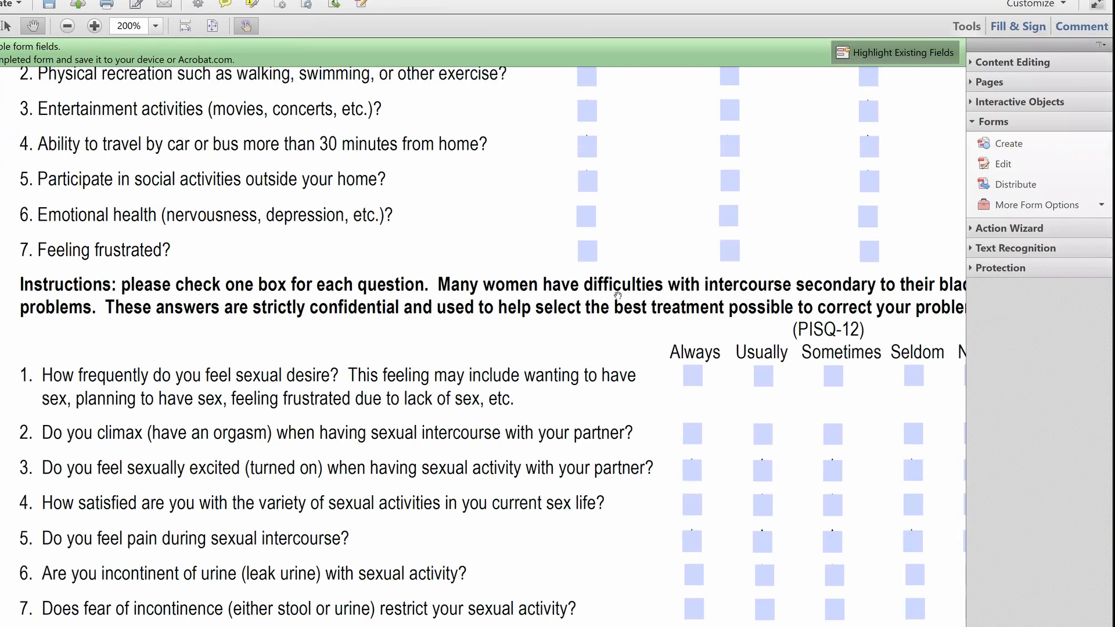
scroll(141, 300, "down", 5)
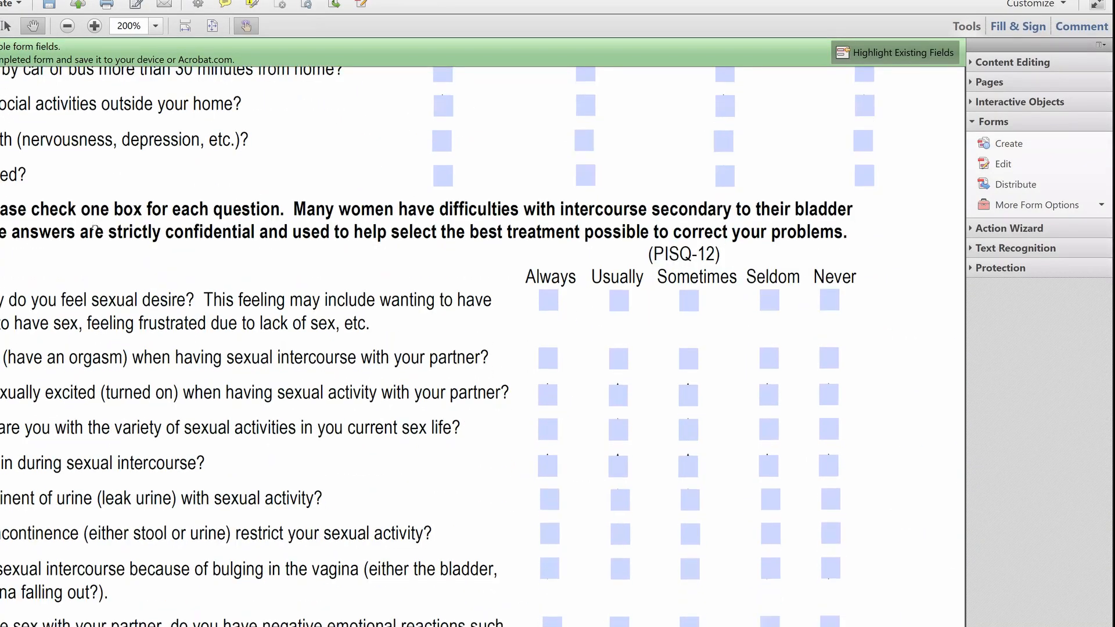
scroll(95, 132, "down", 1)
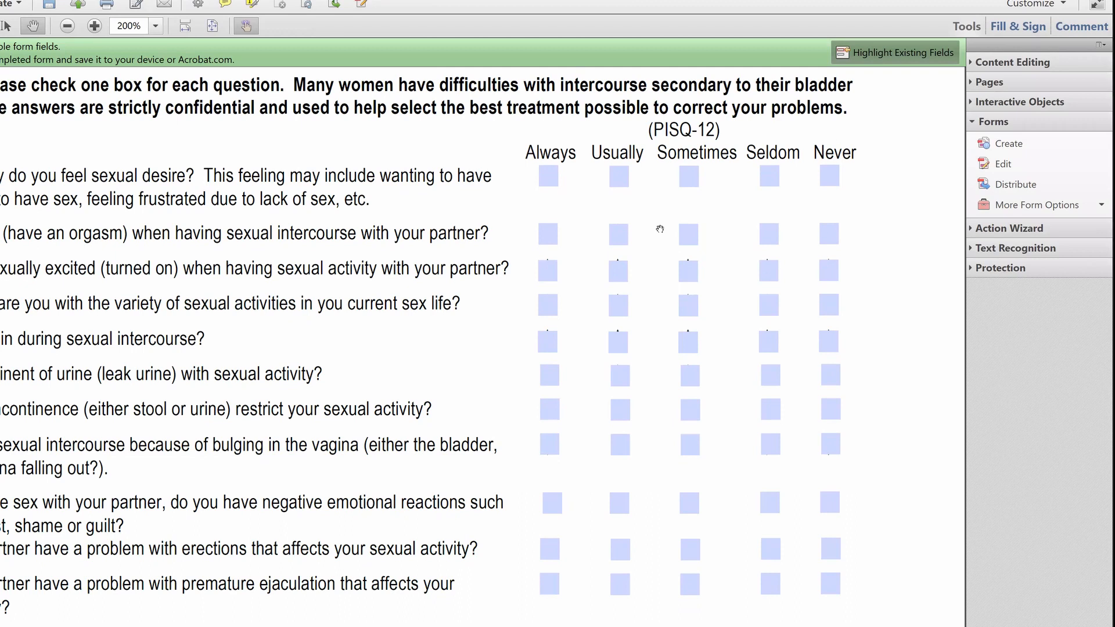
left_click(688, 271)
Reopen form editing and nudge the "Sometimes" check boxes of PISQ-12 questions 3 to 5 up over their diamonds.
left_click(1050, 166)
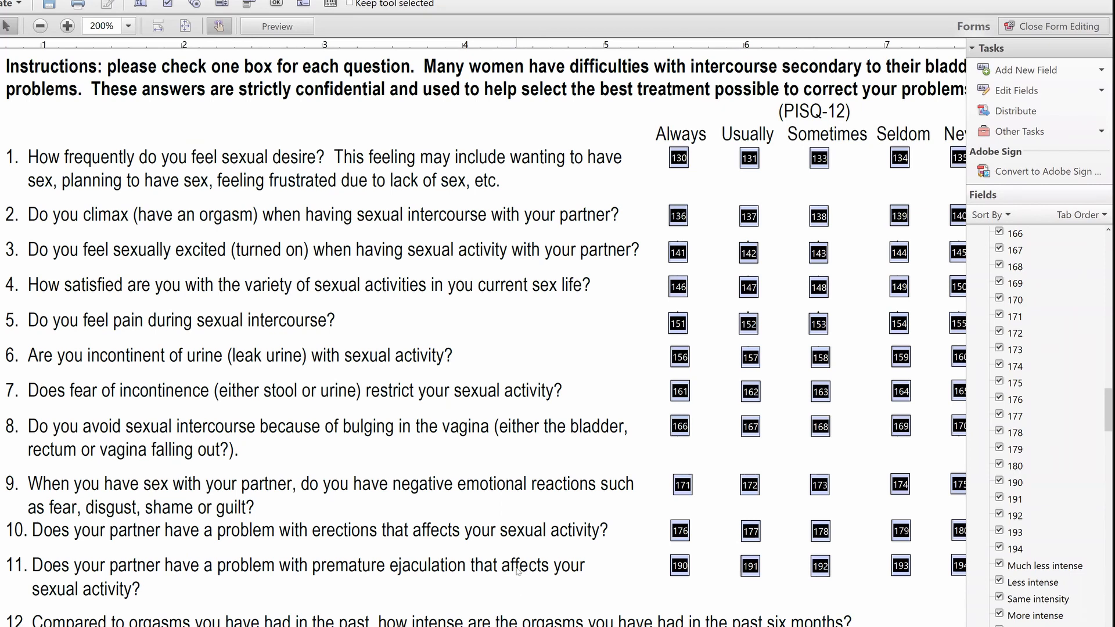
scroll(350, 517, "right", 5)
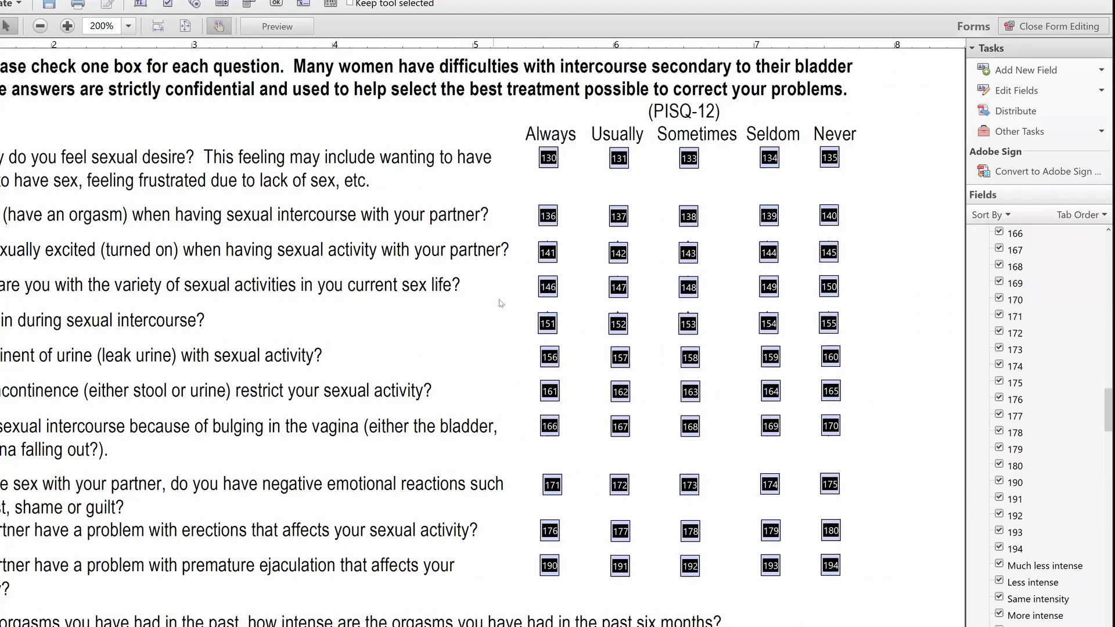
left_click(66, 27)
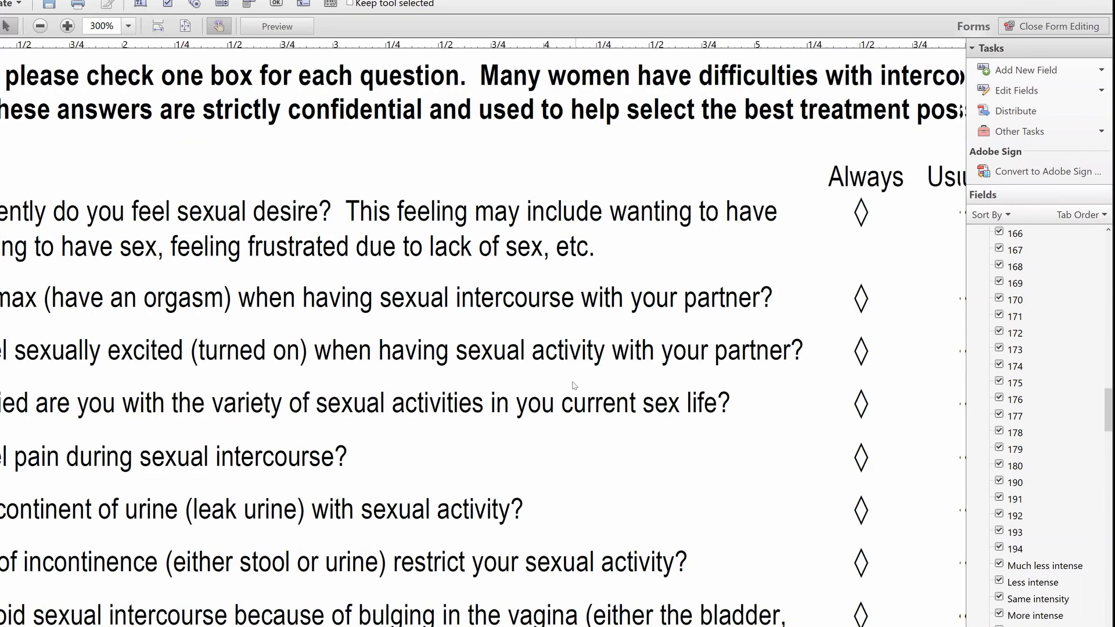
scroll(570, 386, "right", 8)
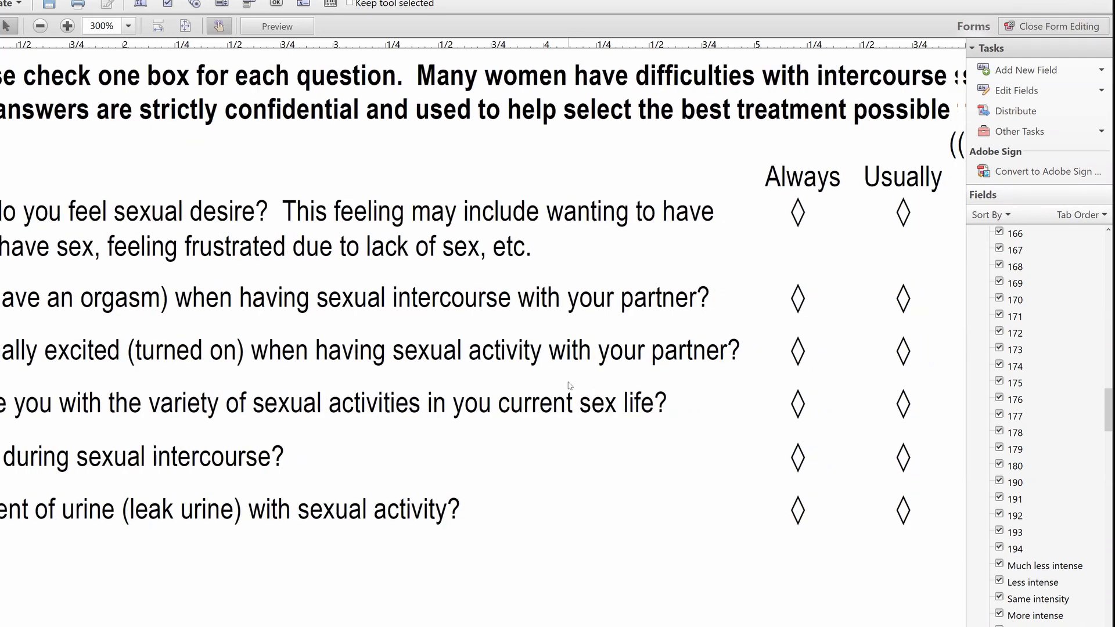
scroll(569, 386, "right", 10)
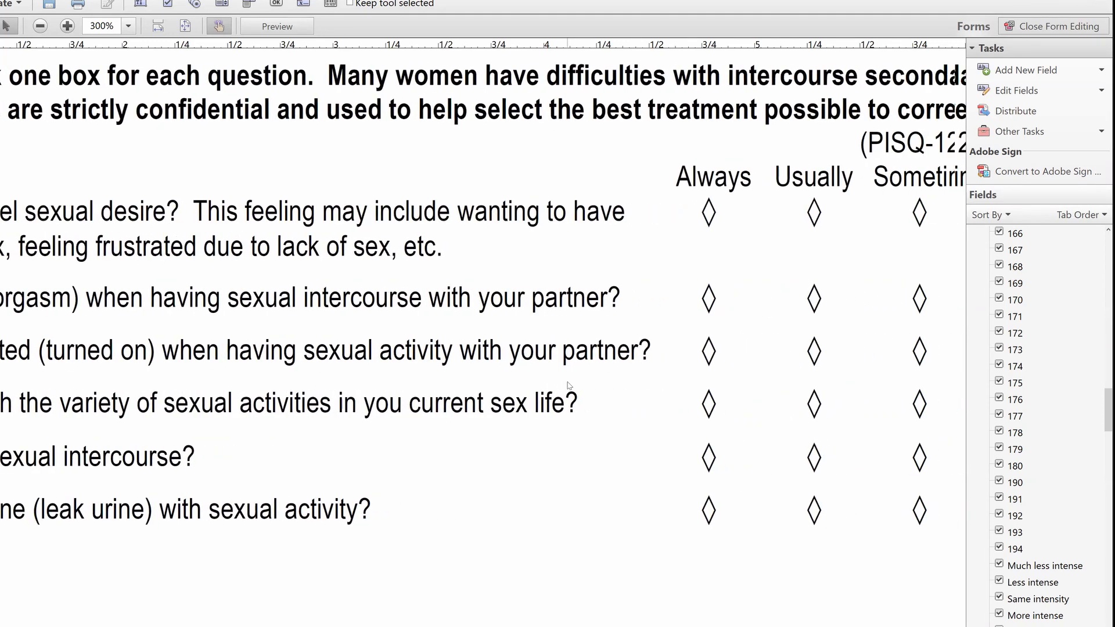
scroll(570, 385, "right", 14)
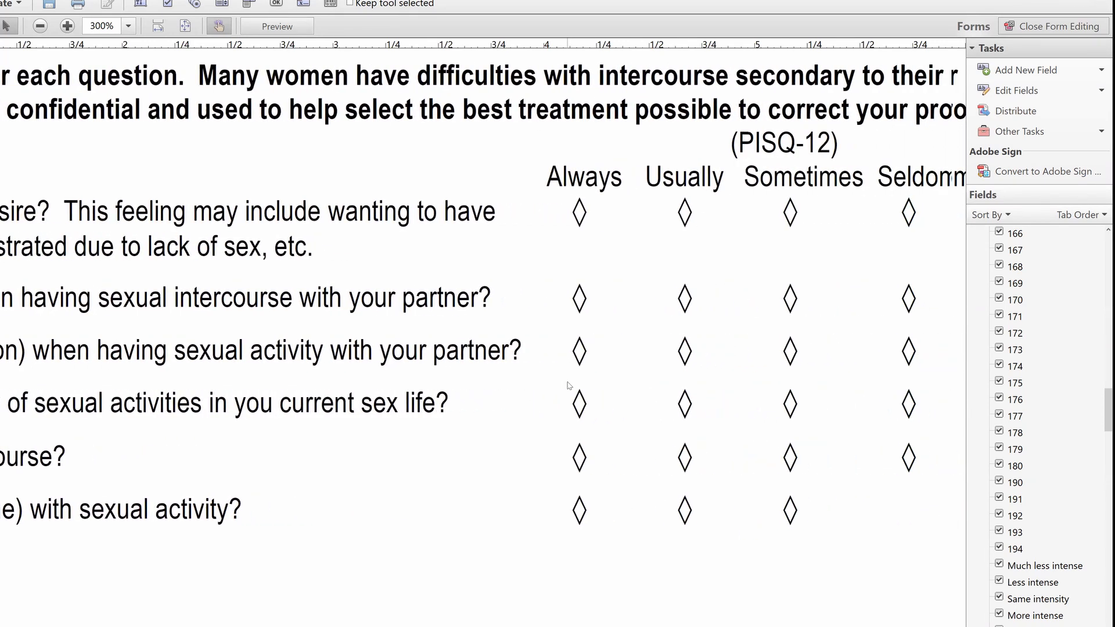
scroll(569, 385, "right", 8)
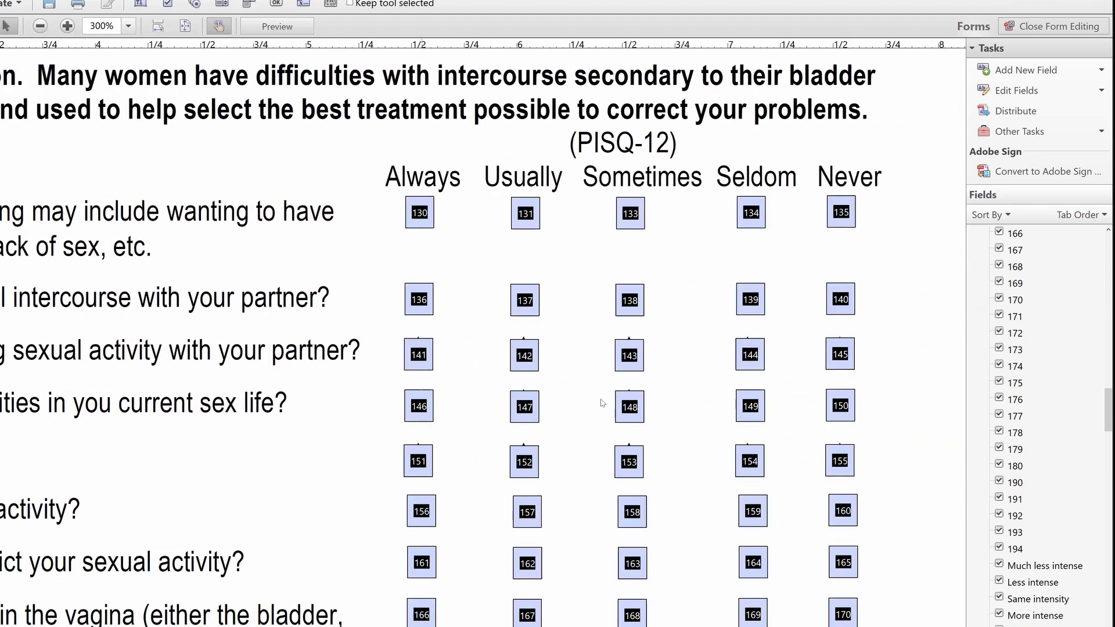
left_click(637, 408)
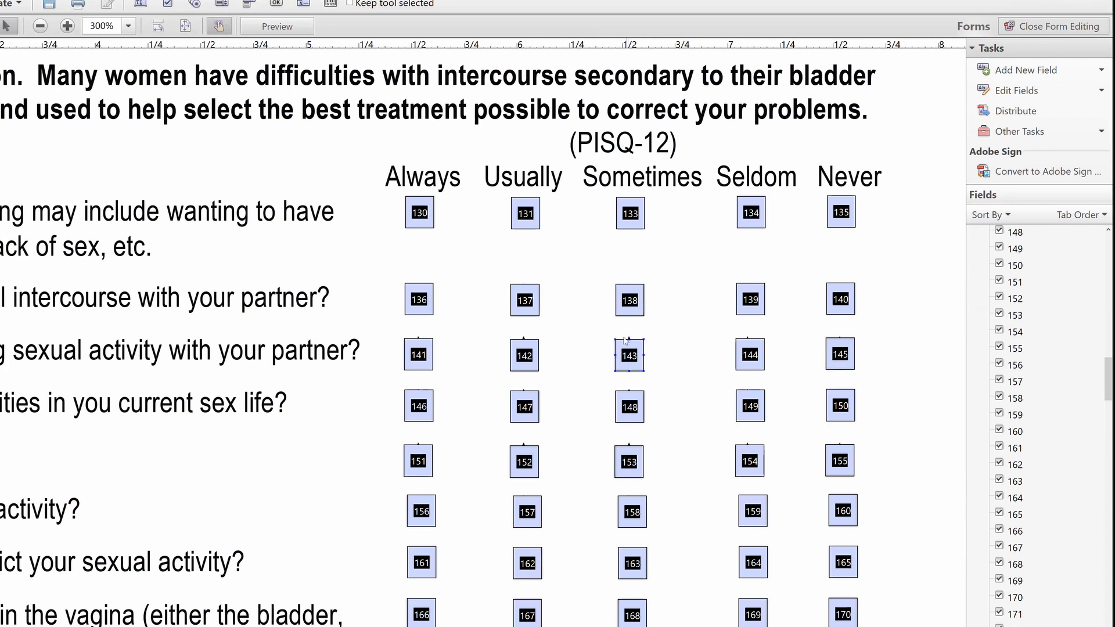
left_click_drag(596, 331, 665, 489)
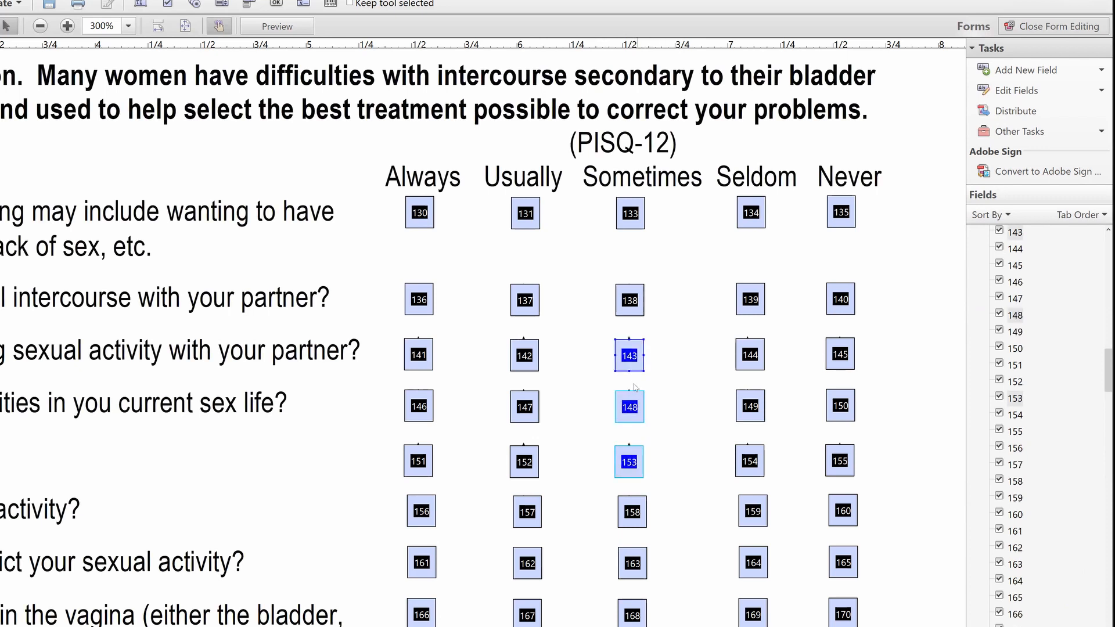
key("Up")
left_click(733, 432)
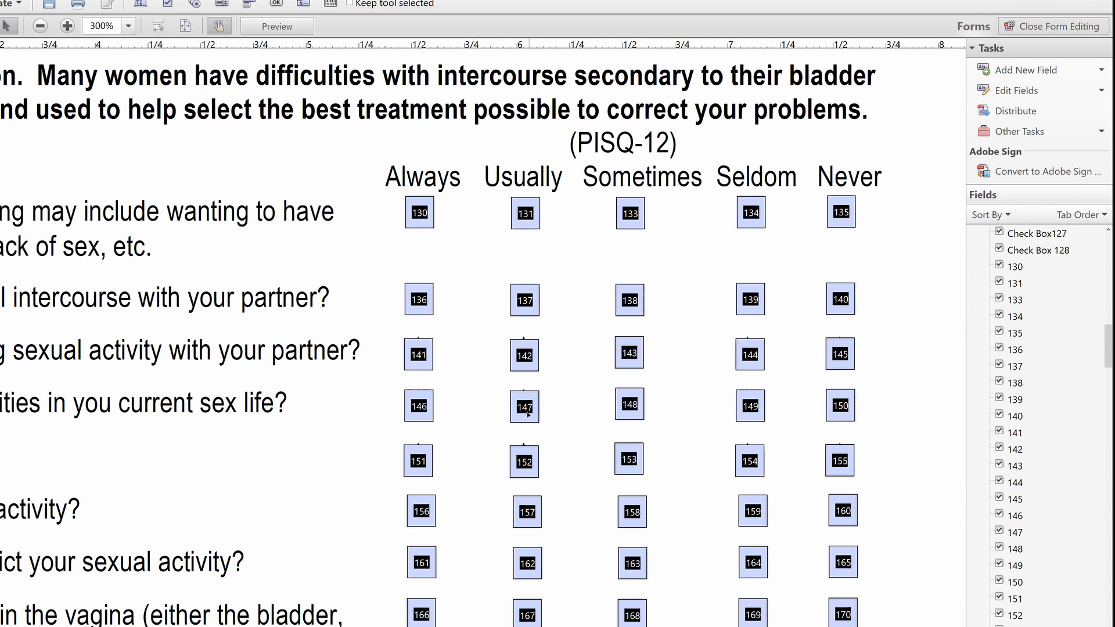
Nudge the "Usually" check boxes of PISQ-12 questions 3 to 5 up to cover their diamonds.
left_click_drag(569, 497, 494, 336)
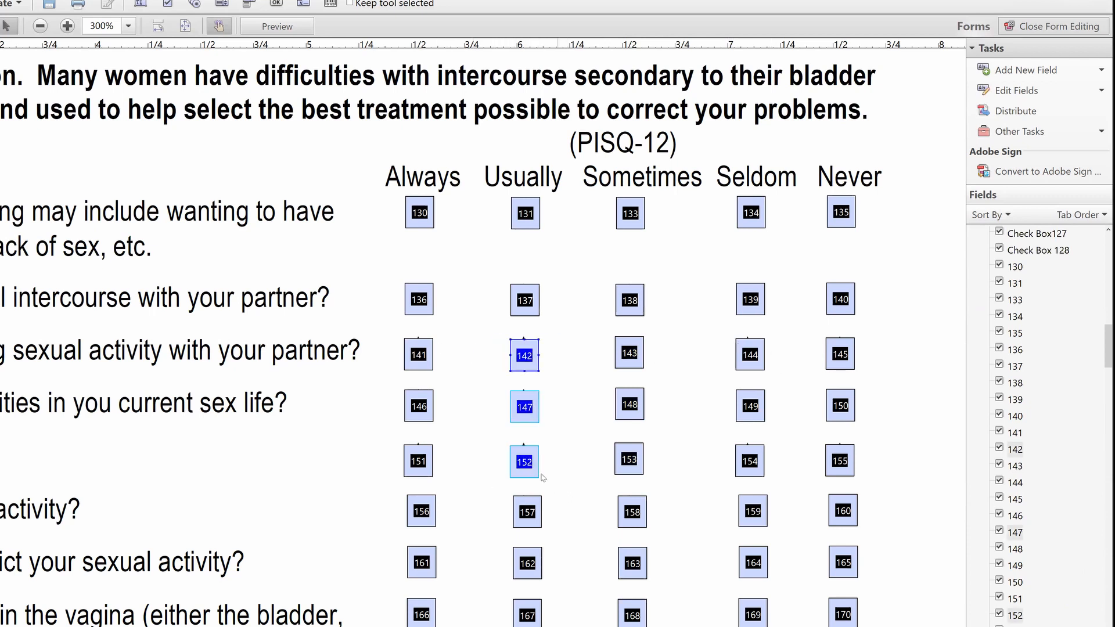
key("Up")
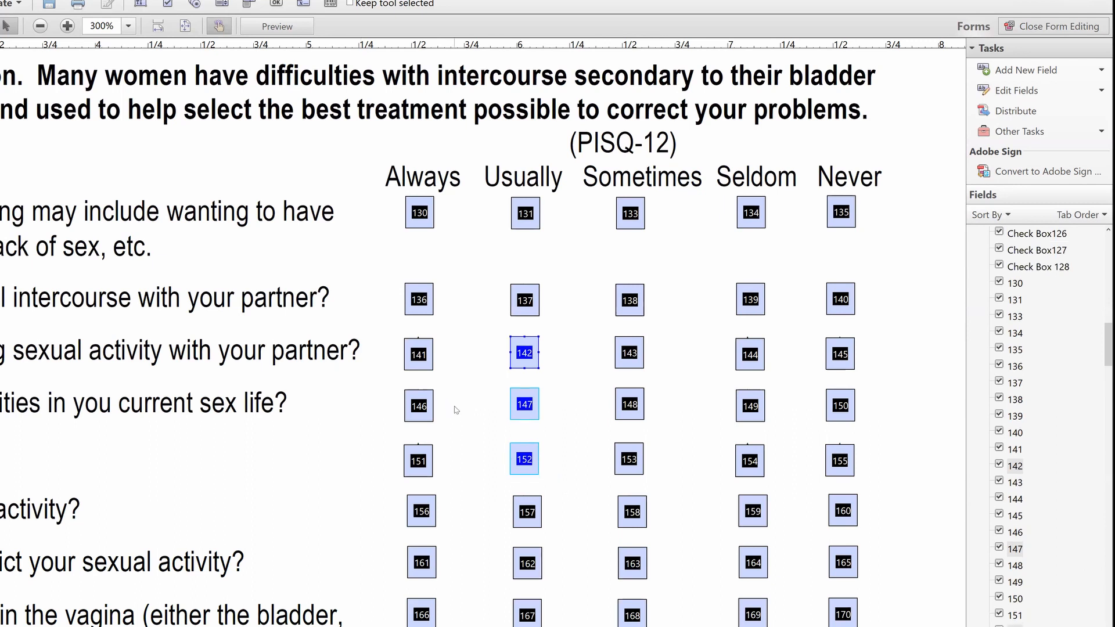
left_click(686, 458)
Nudge the "Seldom" and "Never" check boxes of PISQ-12 question 5 up together.
left_click(750, 472)
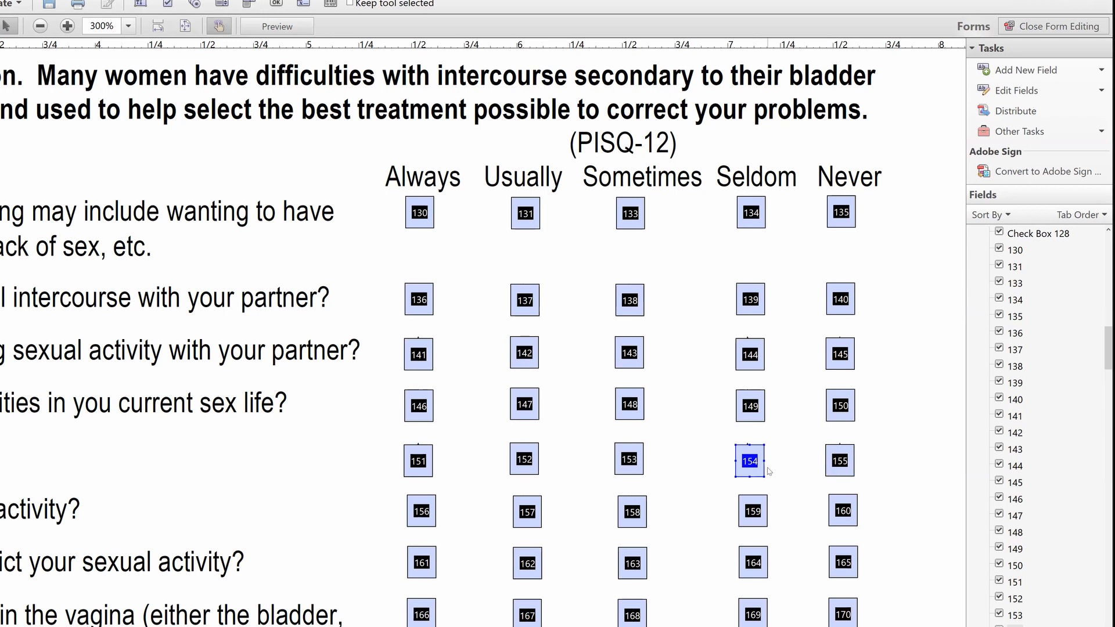
left_click(849, 472, "shift")
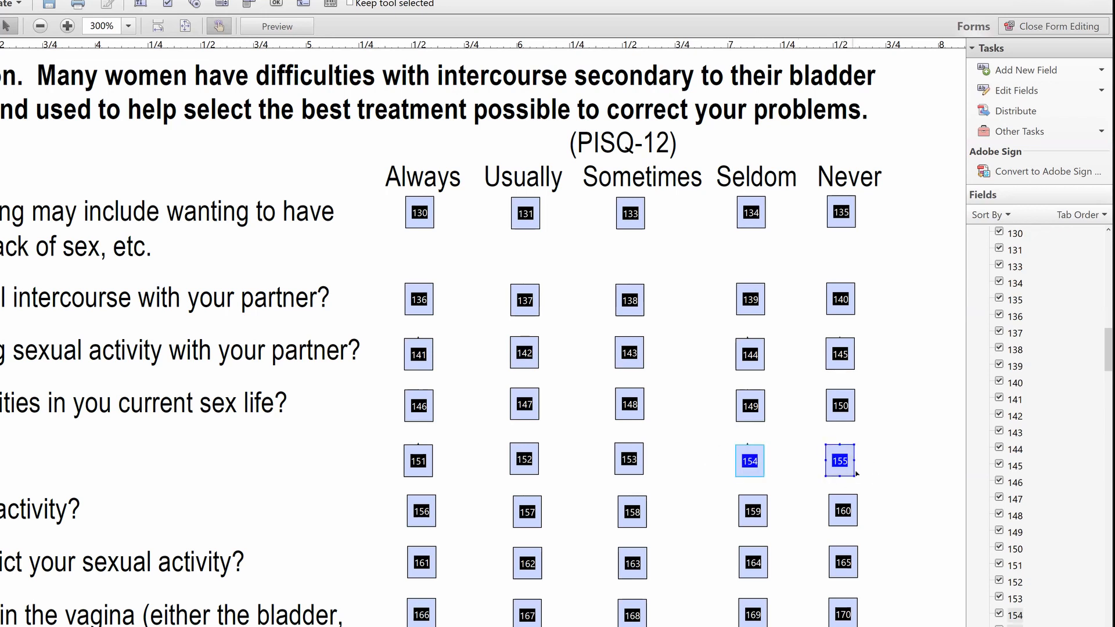
key("Up")
left_click(917, 498)
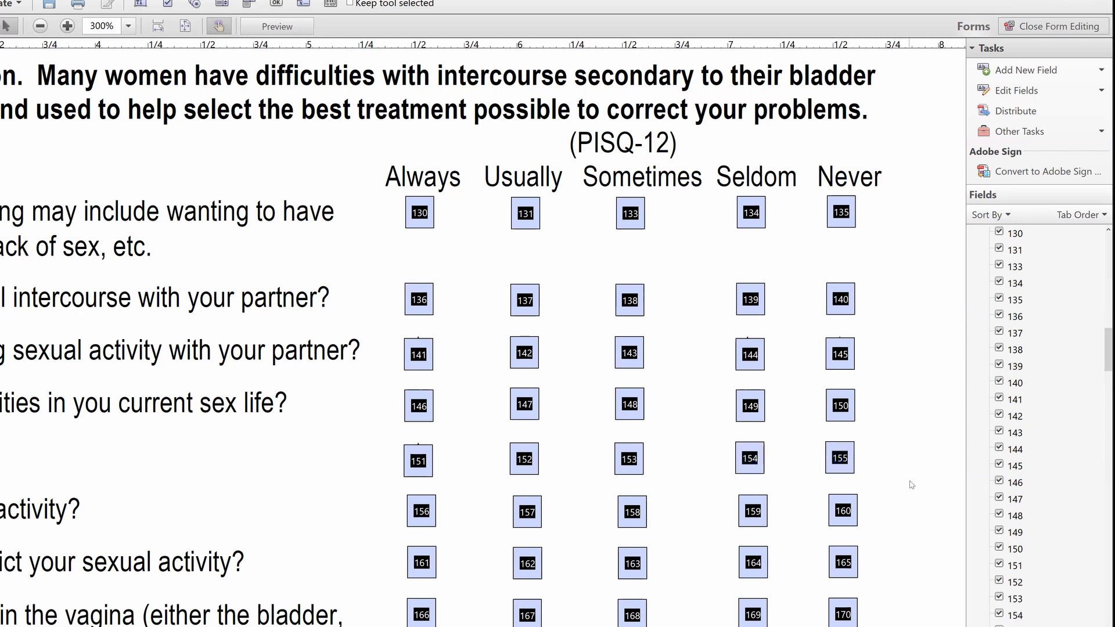
Nudge the "Always" check box of PISQ-12 question 5 up in line with its row.
left_click_drag(909, 480, 291, 432)
left_click(684, 481)
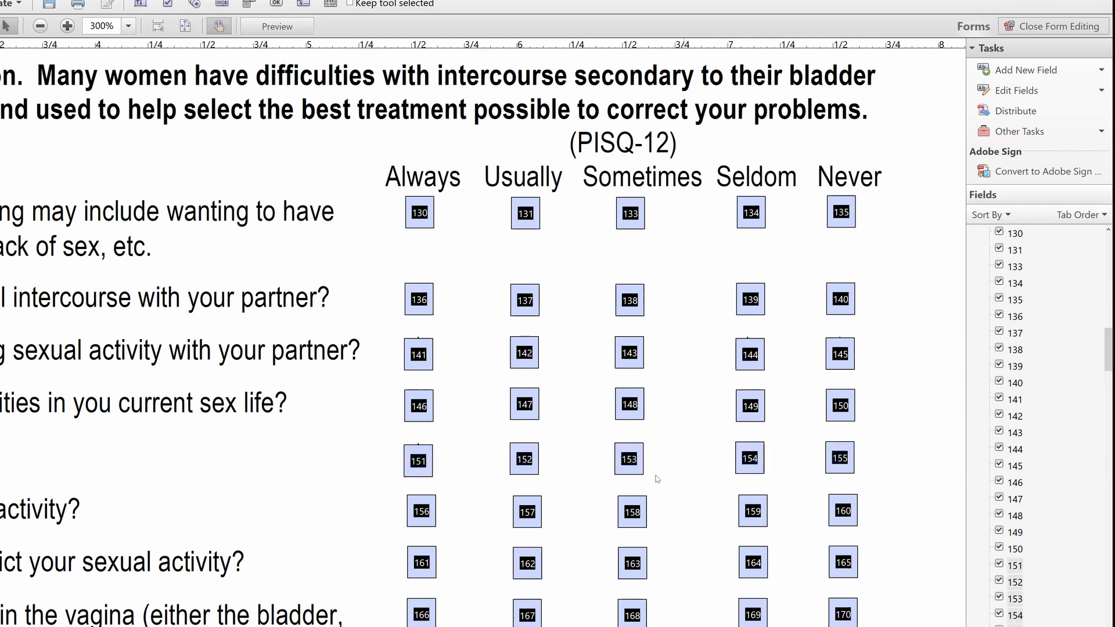
left_click(427, 462)
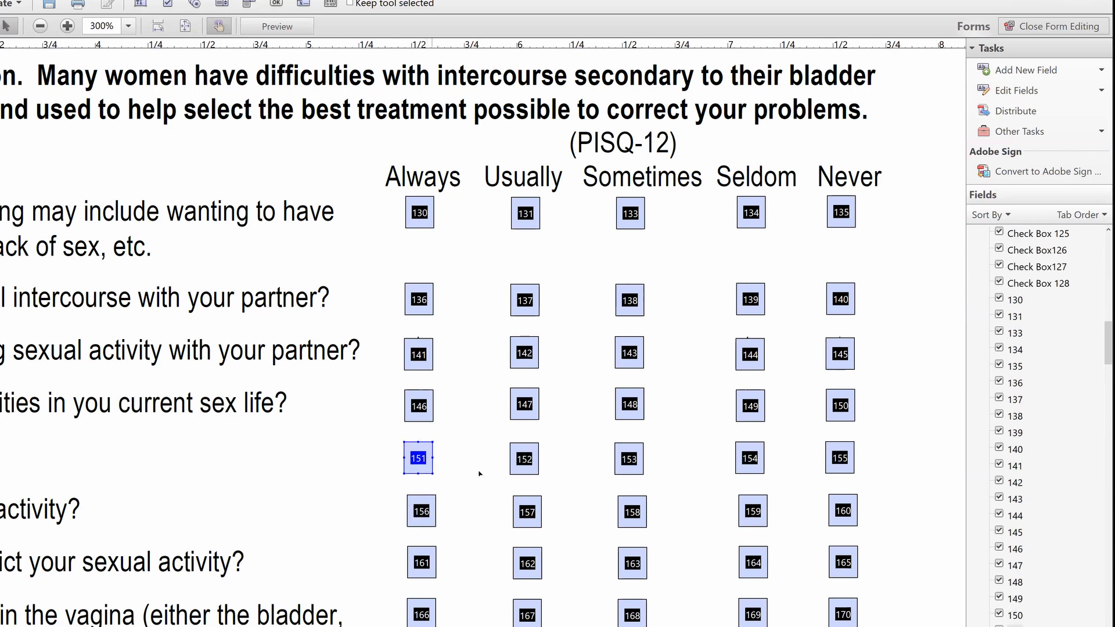
Try the two-page view, and return to displaying the form as a single page.
scroll(478, 470, "down", 2)
scroll(769, 475, "down", 1)
scroll(756, 371, "down", 1)
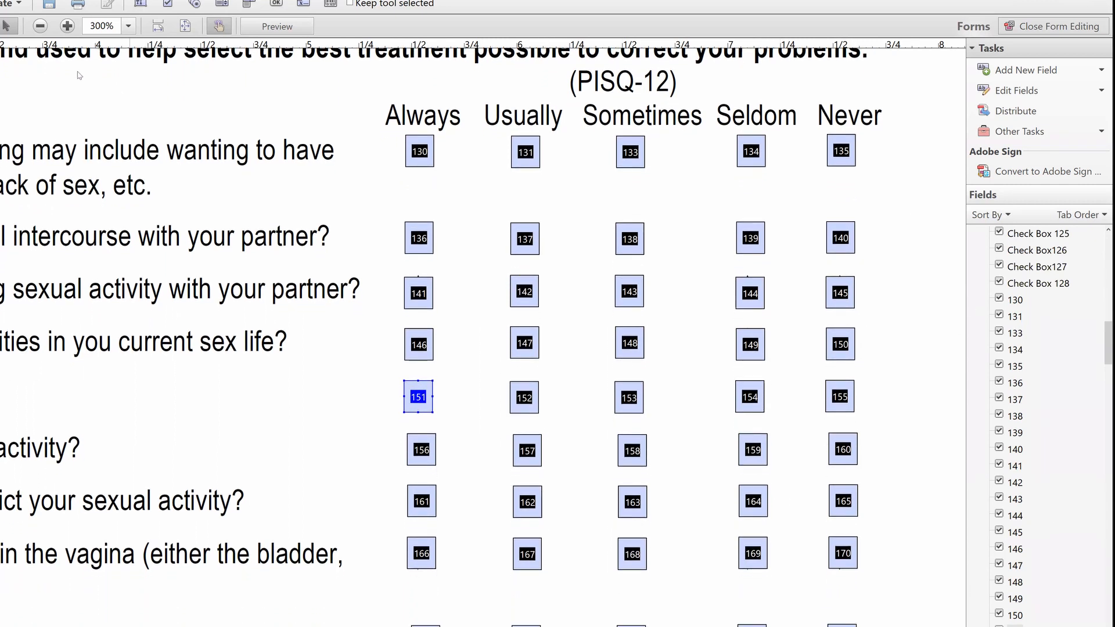
key("alt+v")
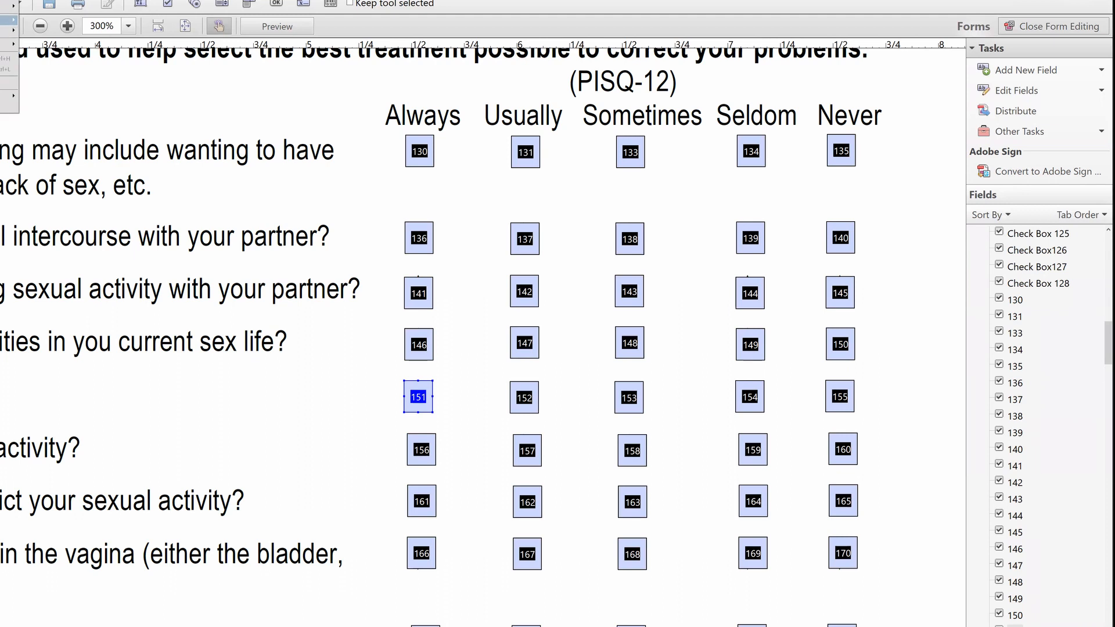
mouse_move(6, 20)
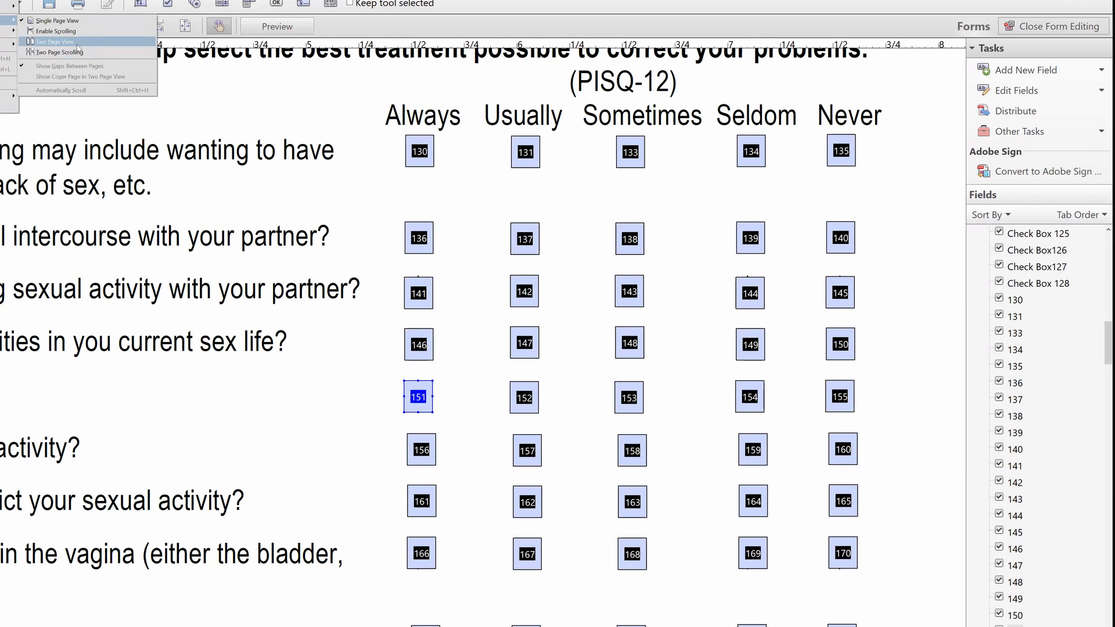
left_click(58, 42)
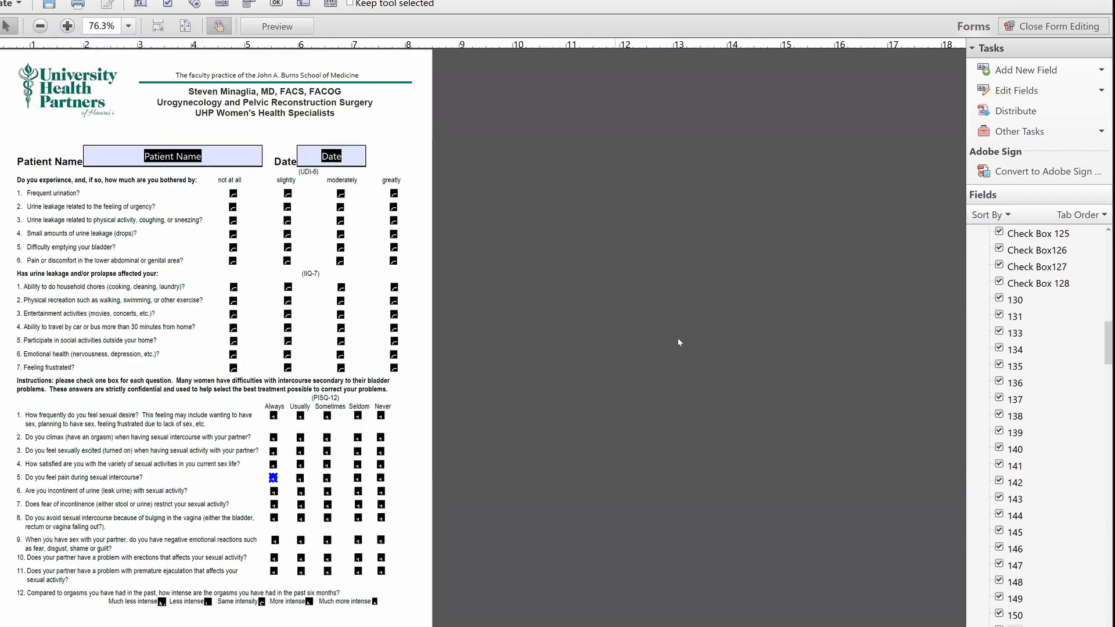
left_click(0, 0)
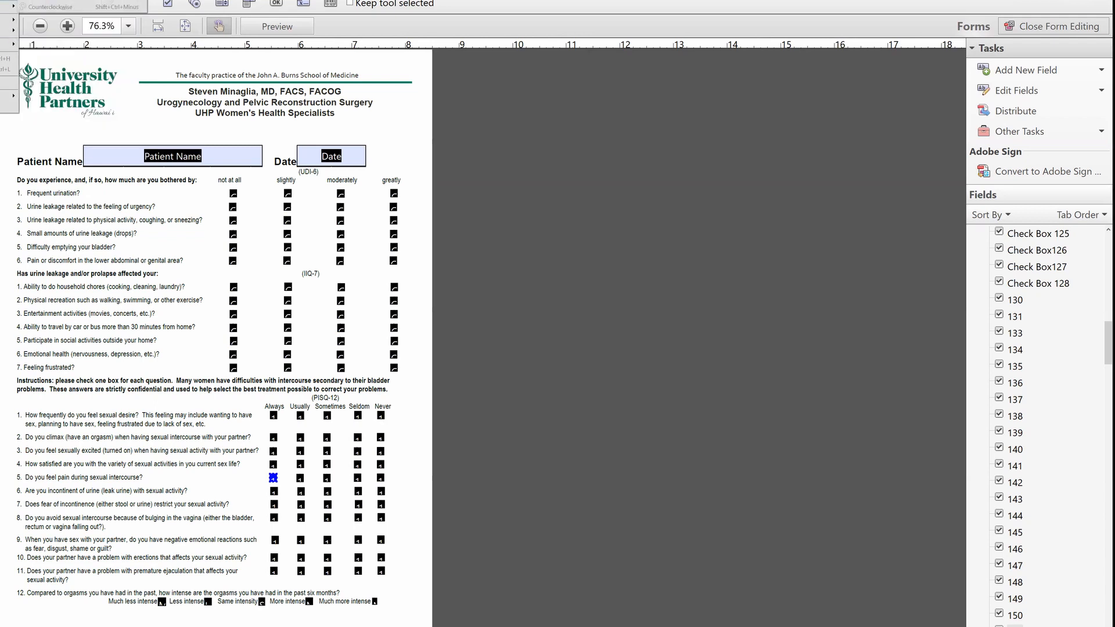
mouse_move(7, 20)
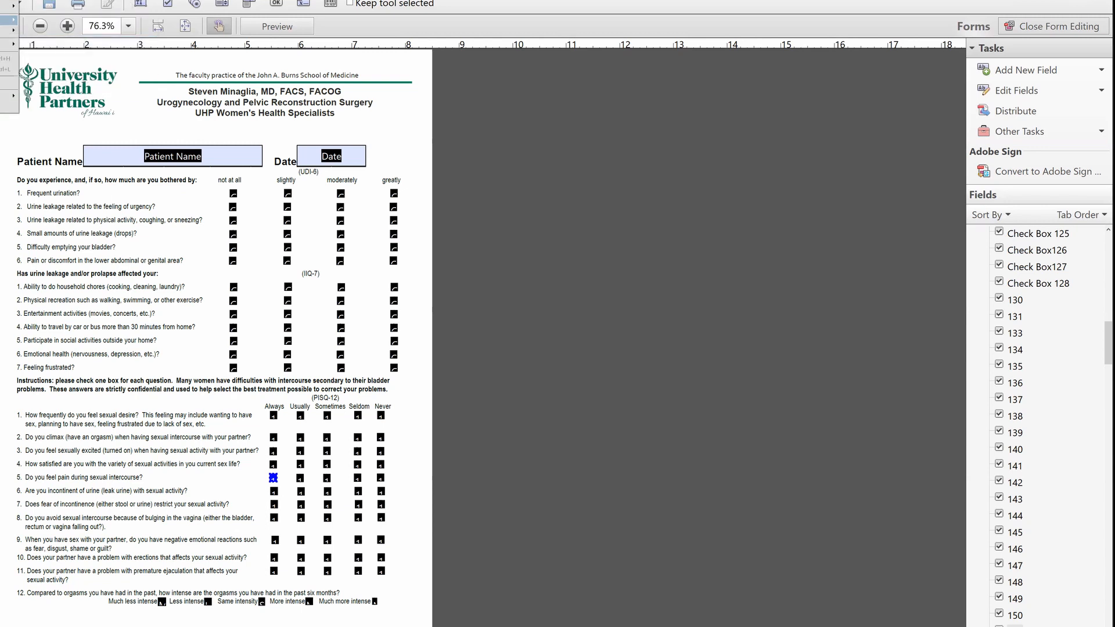
left_click(62, 27)
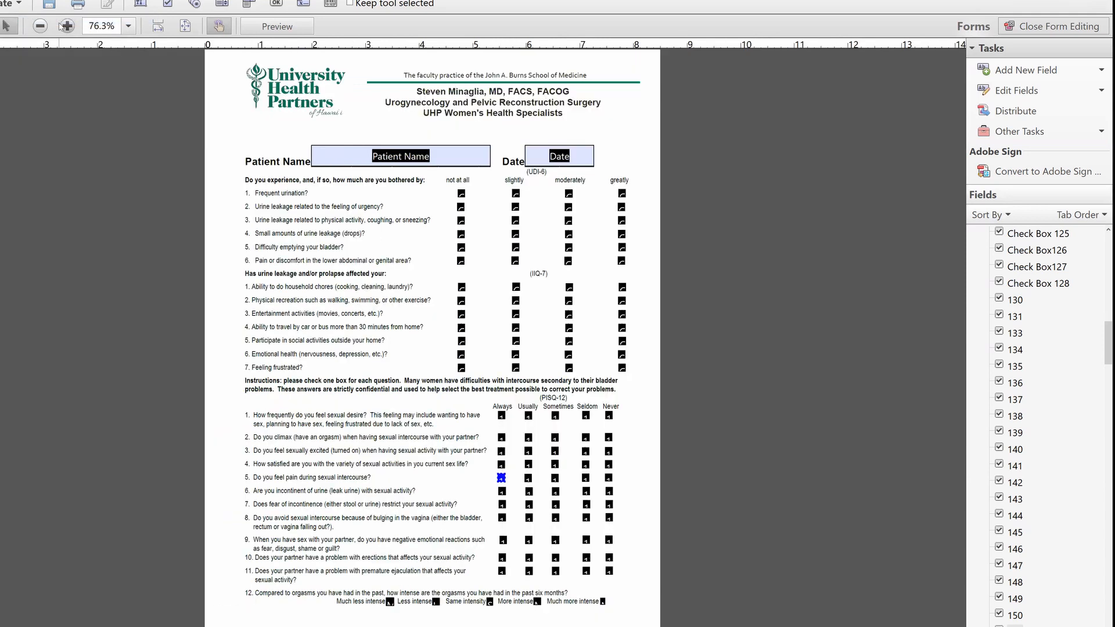
Turn on Snap to Grid and display the grid over the form page.
left_click(1, 2)
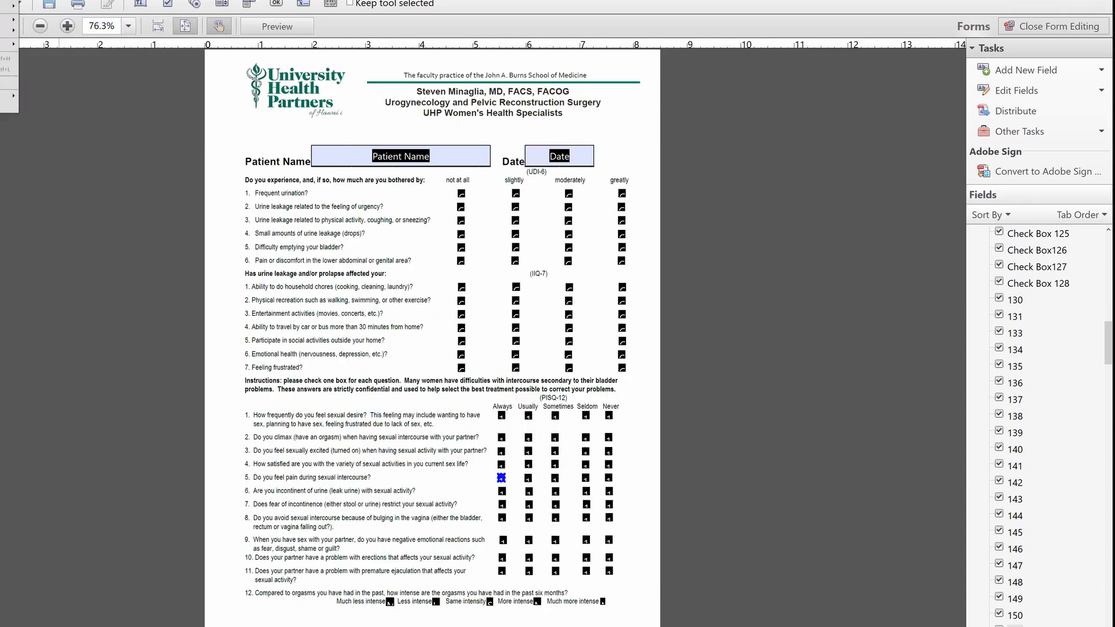
mouse_move(1, 1)
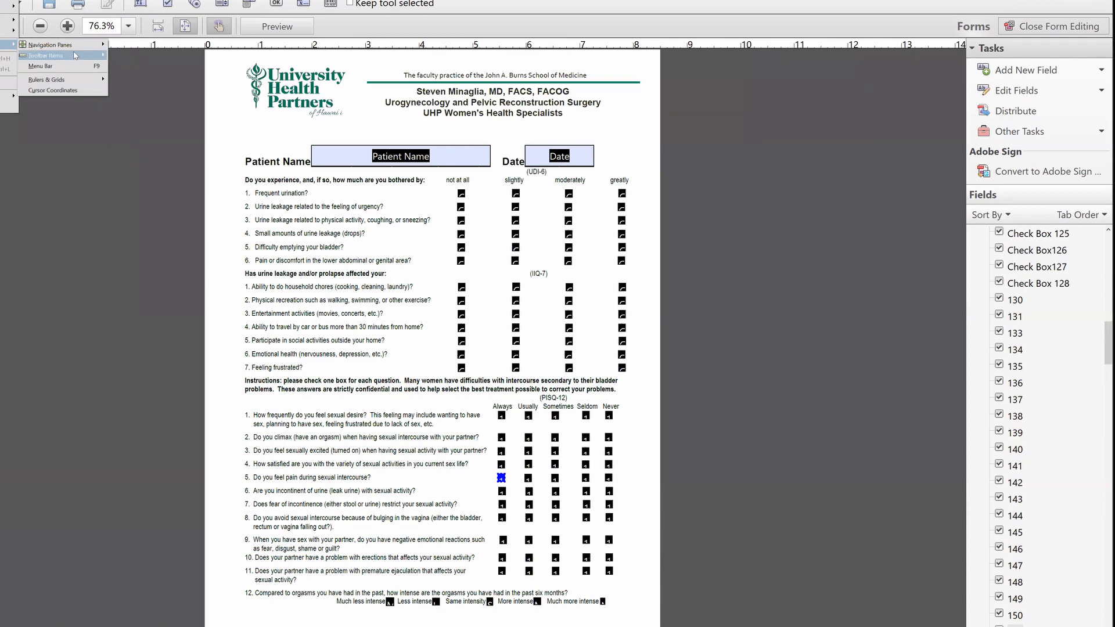
mouse_move(71, 81)
left_click(86, 183)
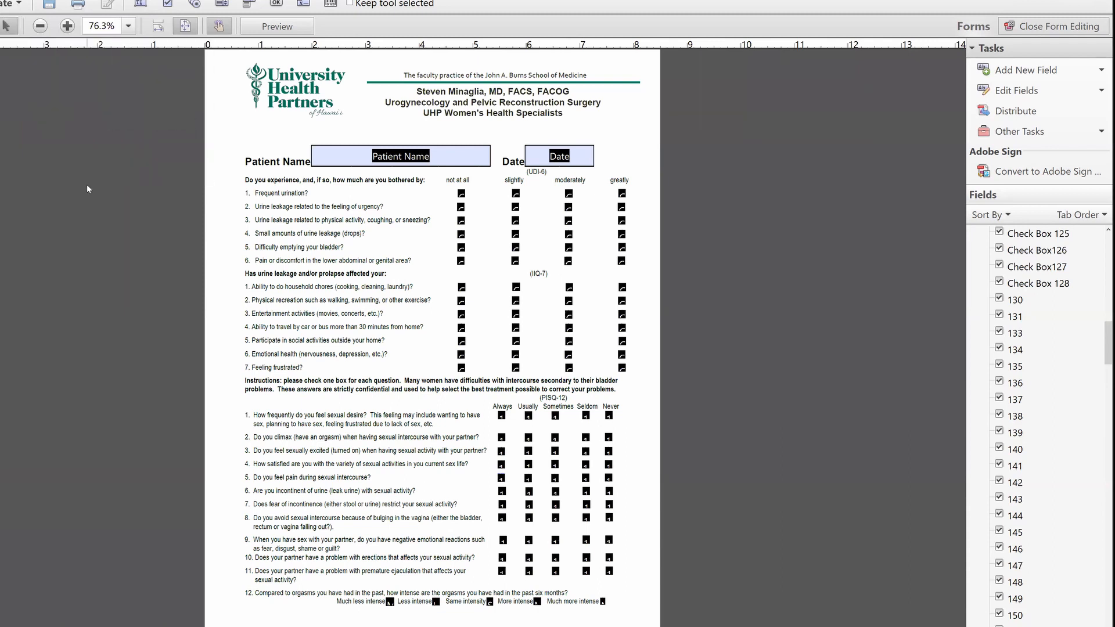
key("alt+v")
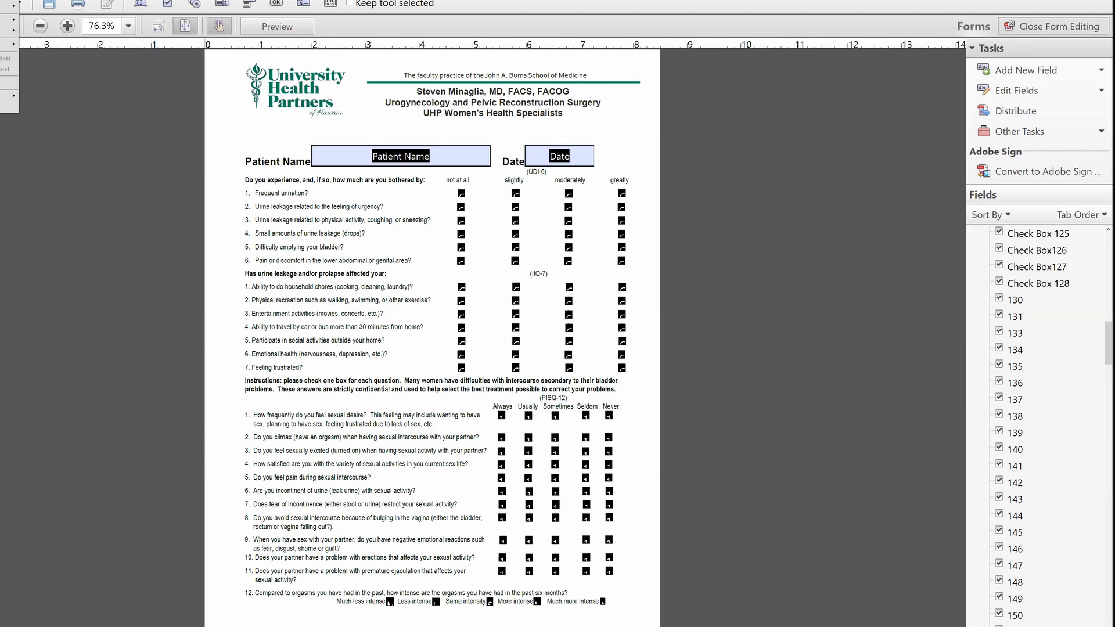
mouse_move(7, 44)
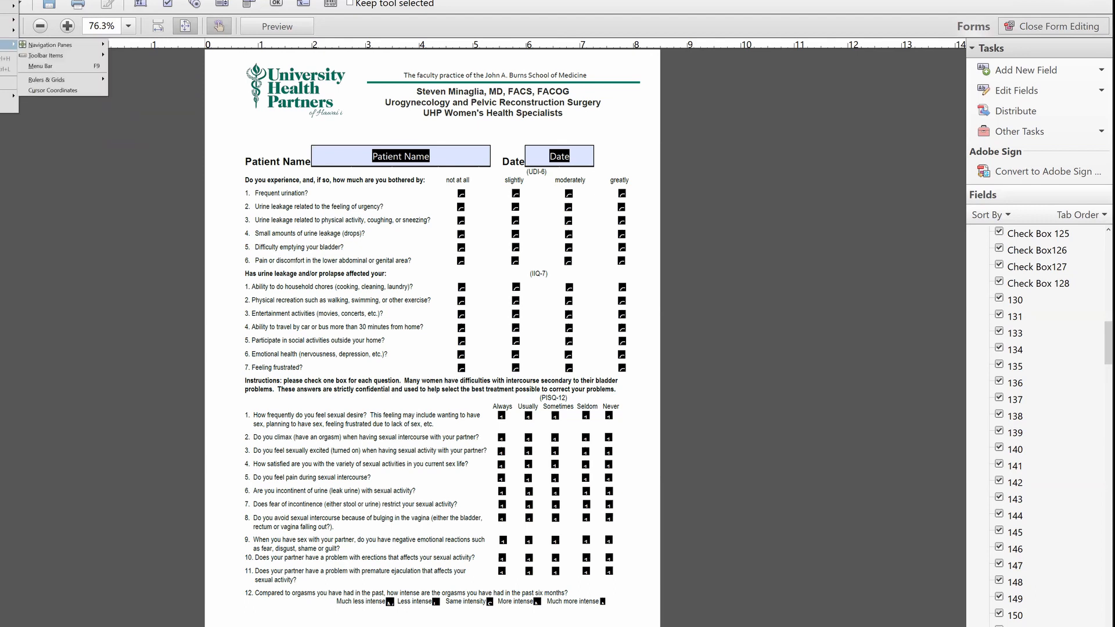
mouse_move(71, 57)
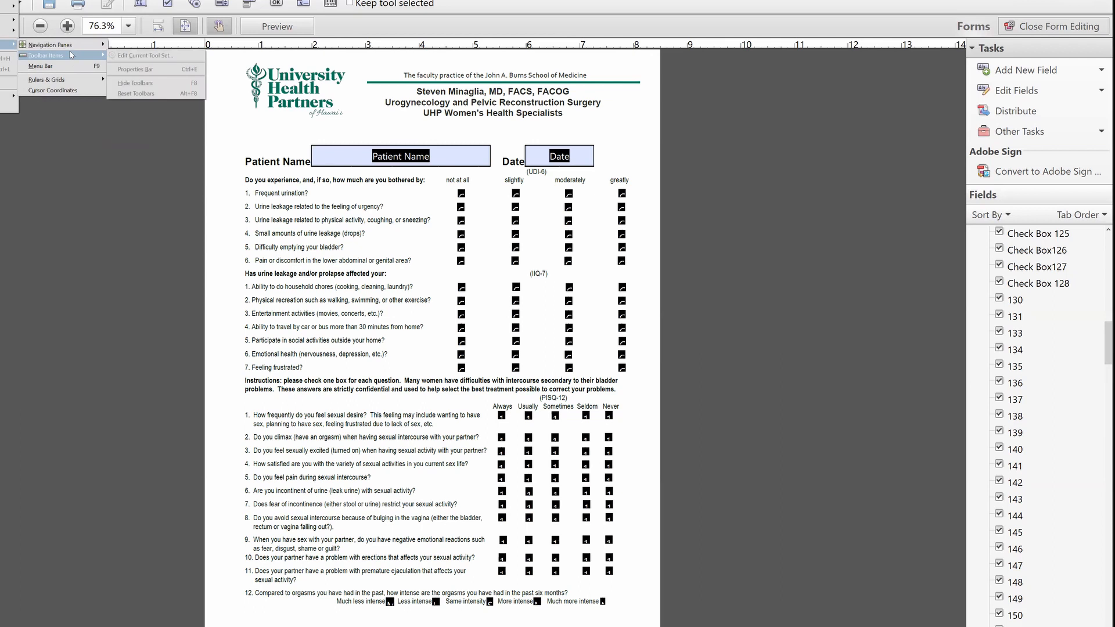
mouse_move(78, 80)
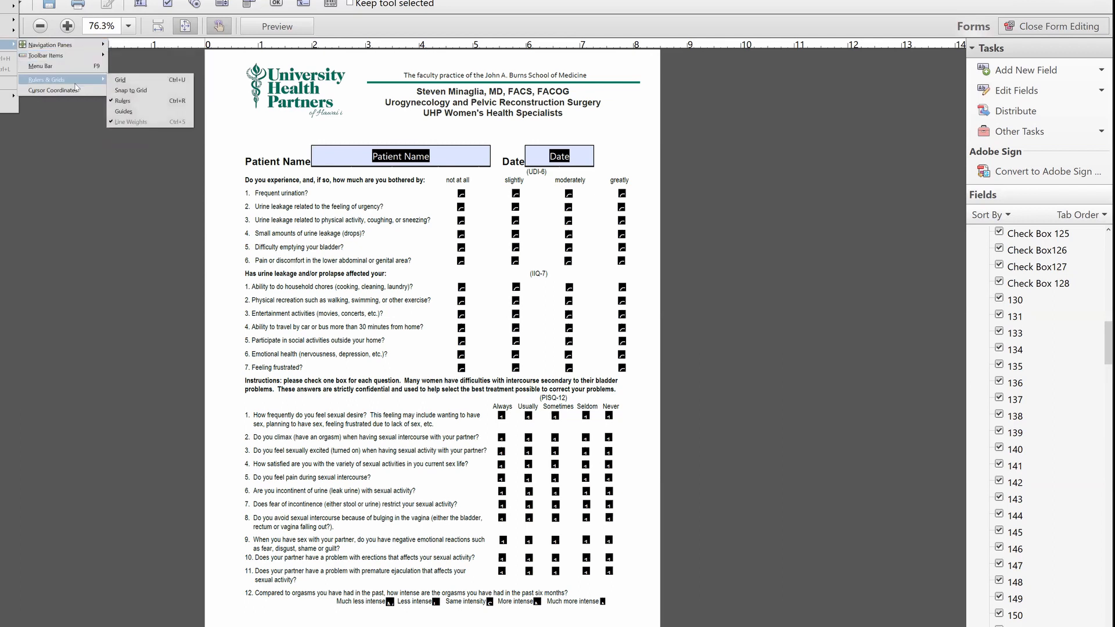
left_click(127, 91)
left_click(0, 0)
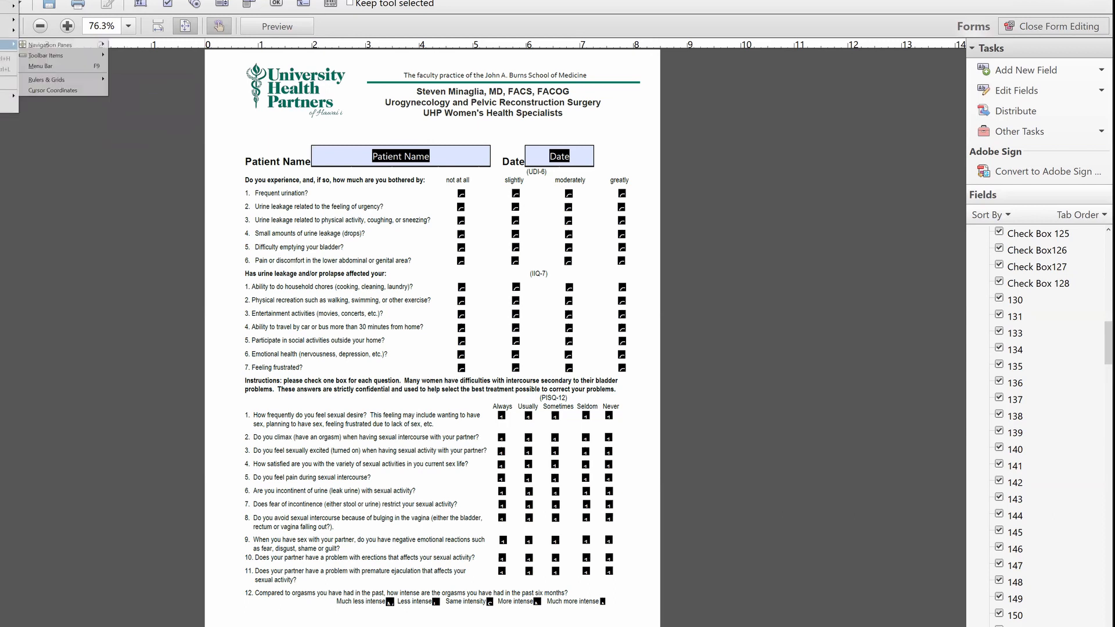
mouse_move(64, 79)
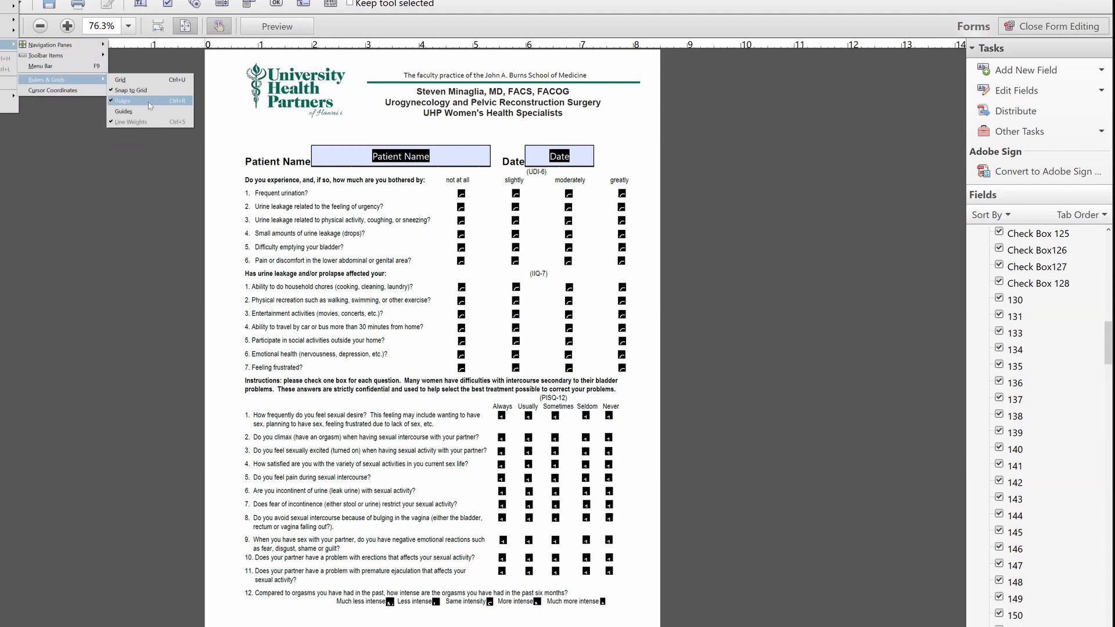
left_click(143, 83)
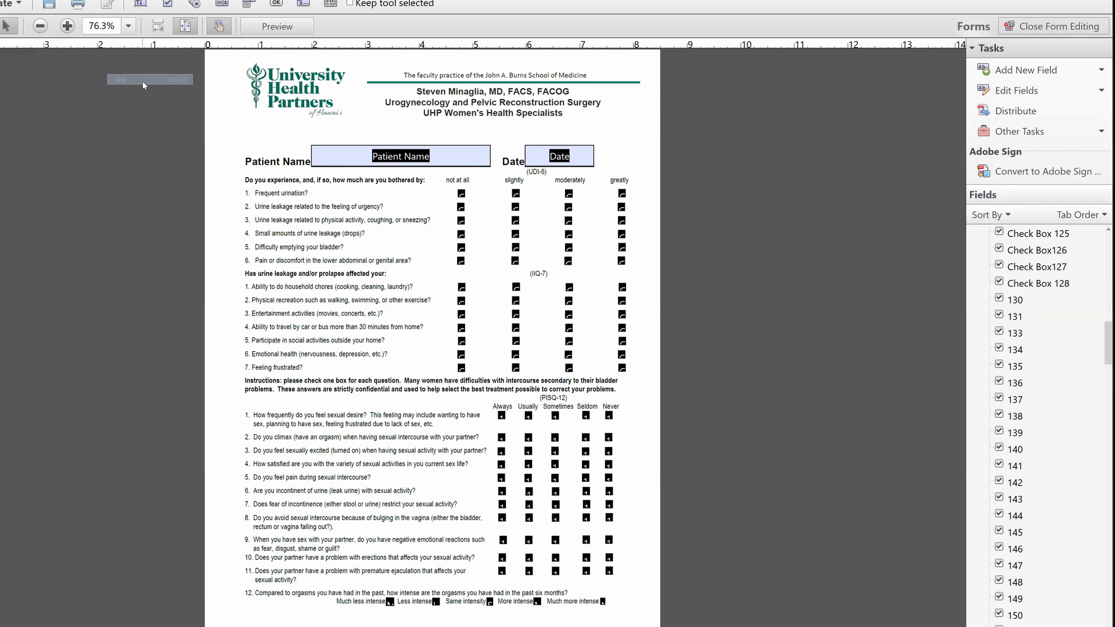
Move the "not at all" check box of UDI-6 question 1 down beside question 2's box with grid snapping on.
left_click(67, 26)
left_click(67, 26)
left_click(67, 26)
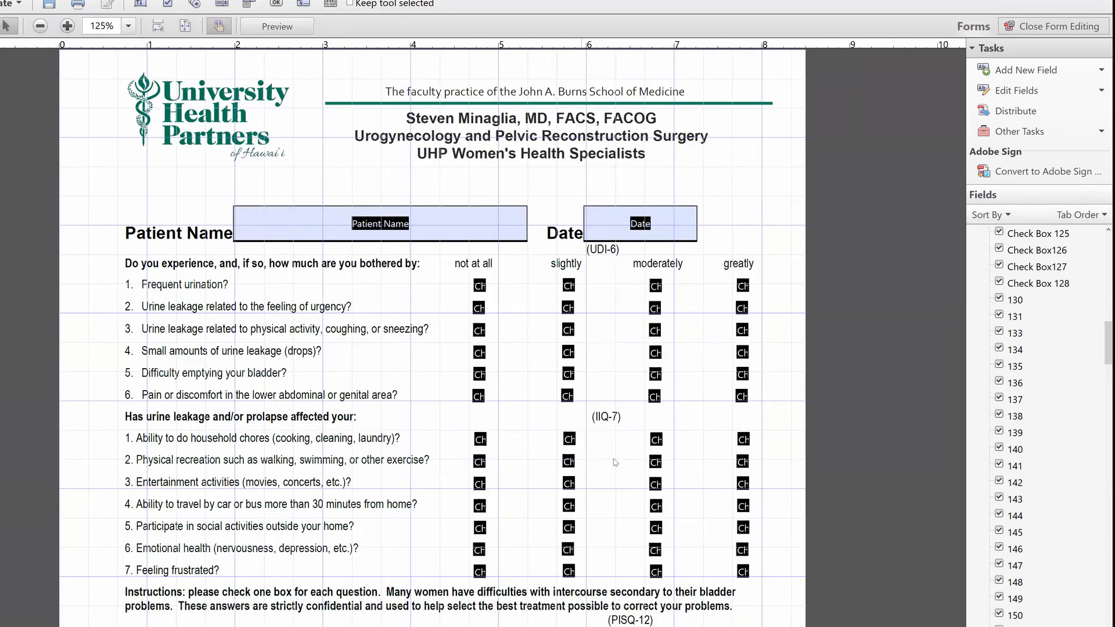
scroll(620, 466, "down", 1)
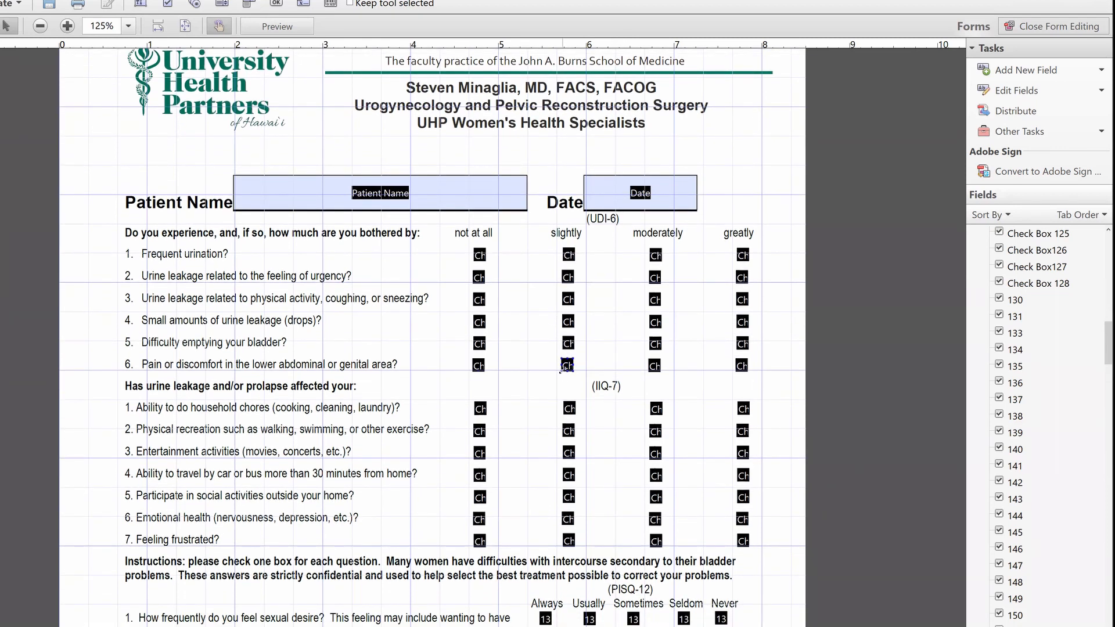
scroll(506, 339, "down", 1)
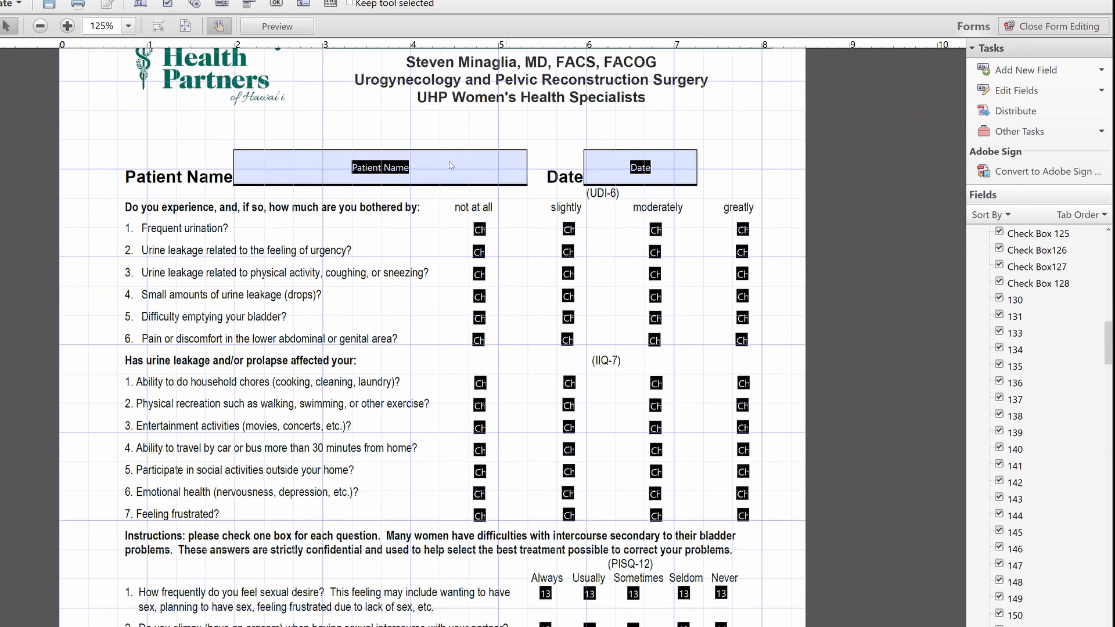
left_click(1021, 91)
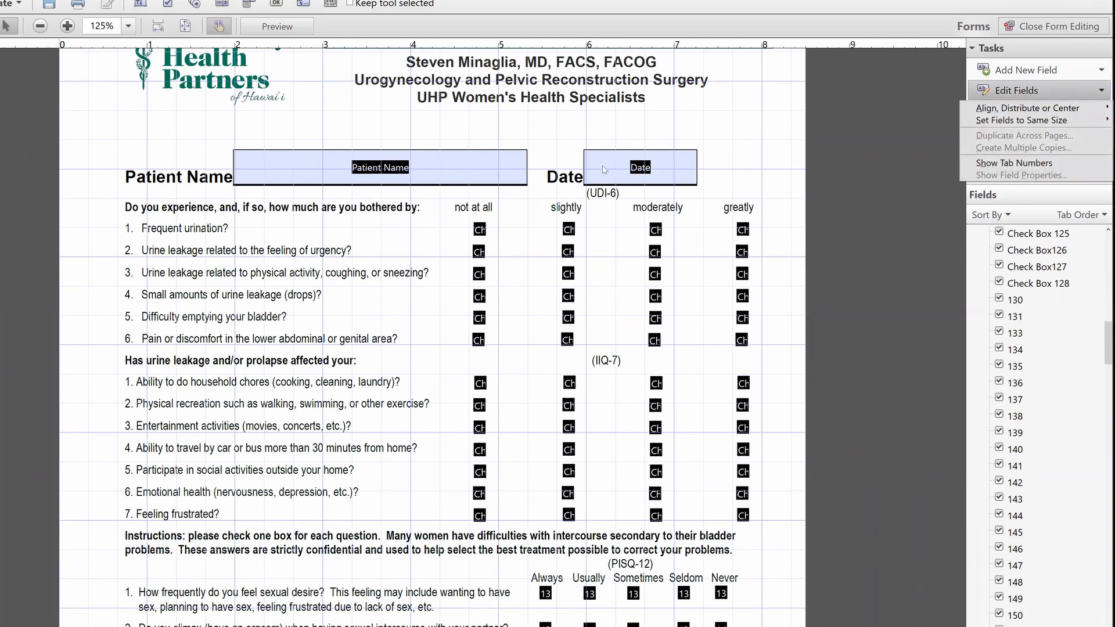
left_click(479, 232)
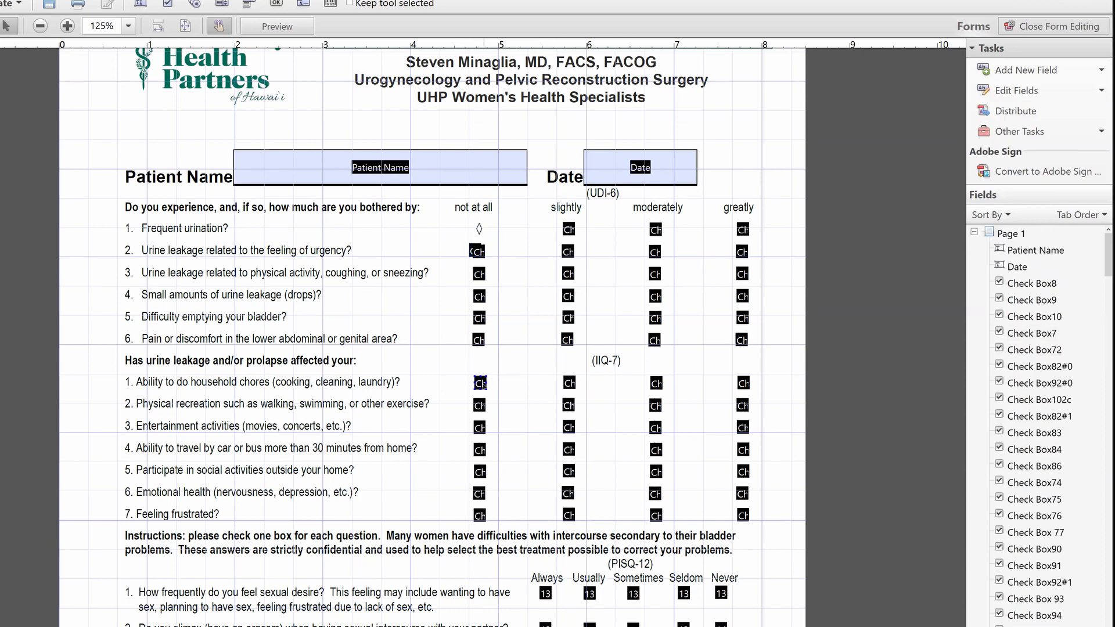
Try shifting the "not at all" check box of IIQ-7 question 1 to the right and undo the move.
double_click(481, 383)
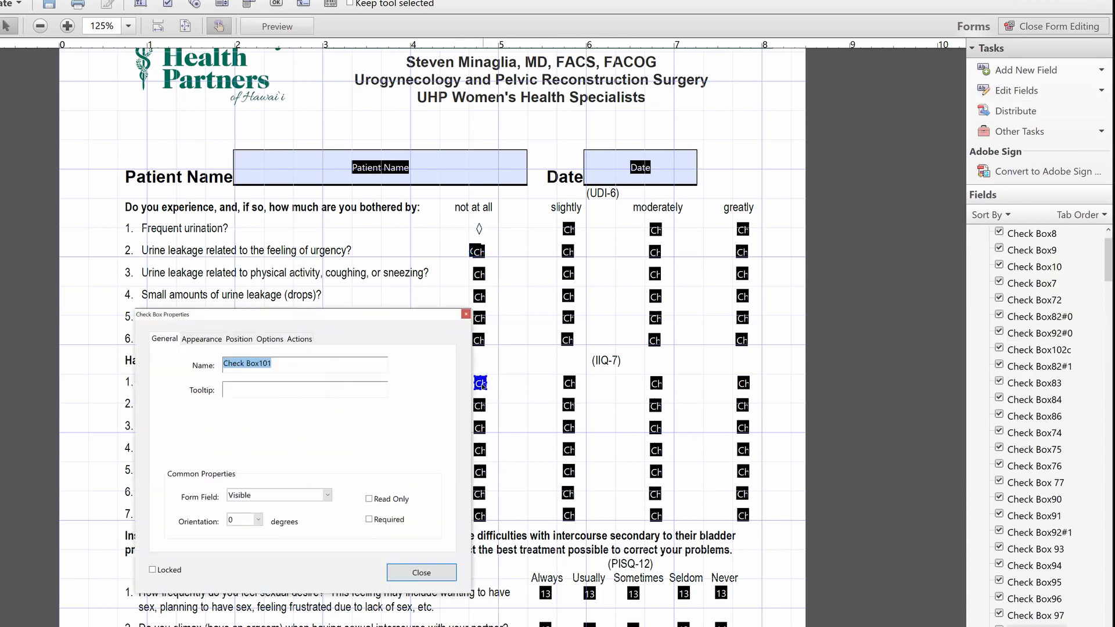
left_click(438, 574)
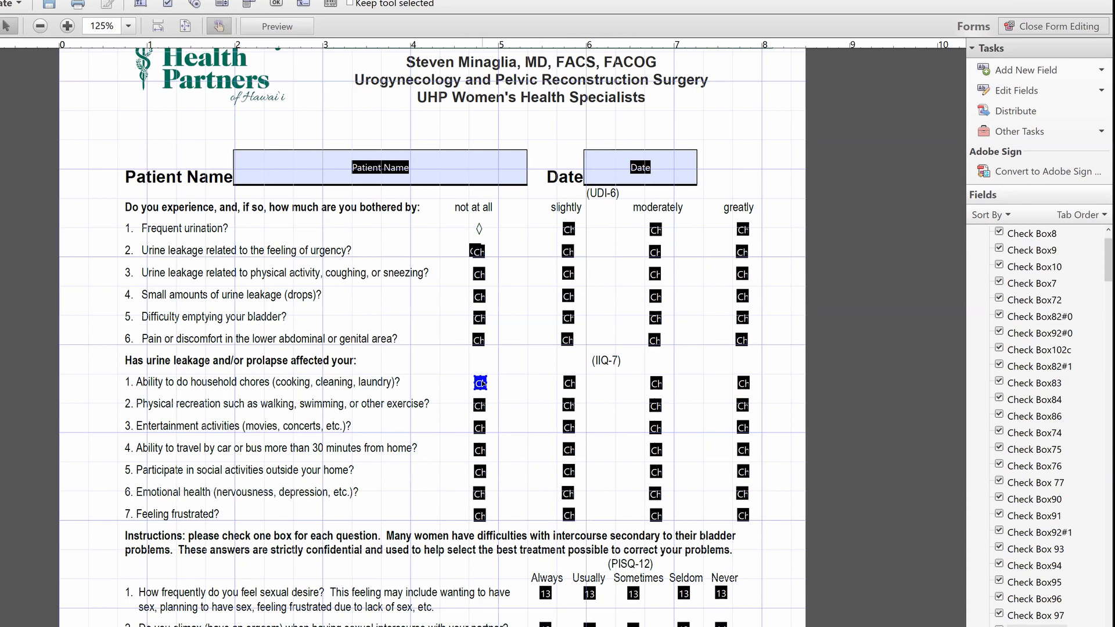
left_click_drag(482, 384, 492, 387)
key("ctrl+z")
key("ctrl+z")
key("ctrl+z")
key("ctrl+z")
Turn off Snap to Grid and enable Guides for the form page.
left_click(0, 0)
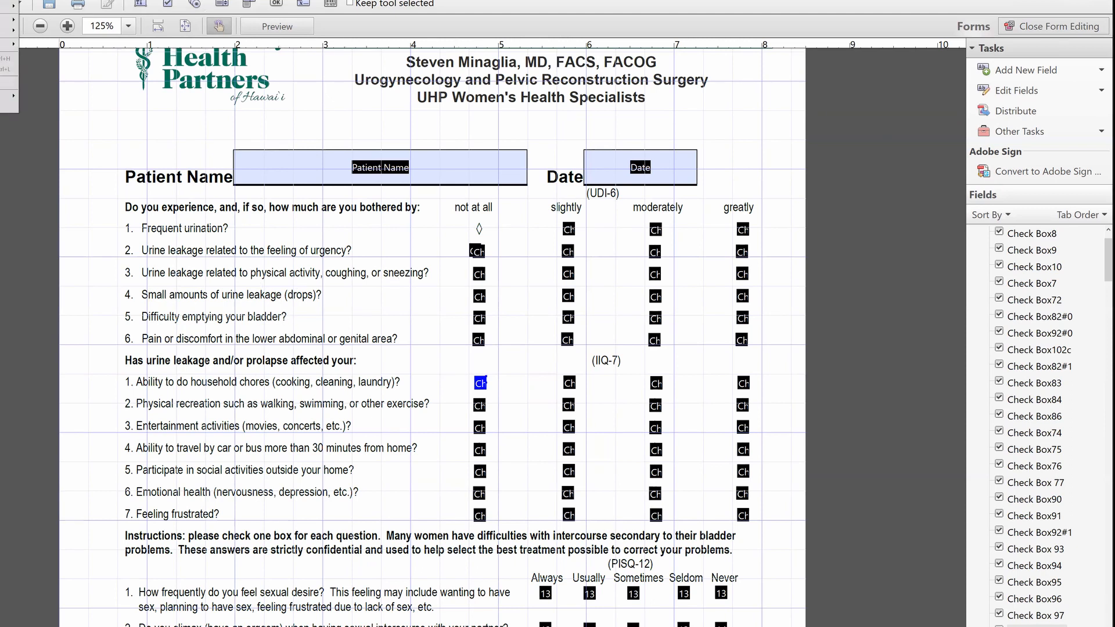
mouse_move(2, 44)
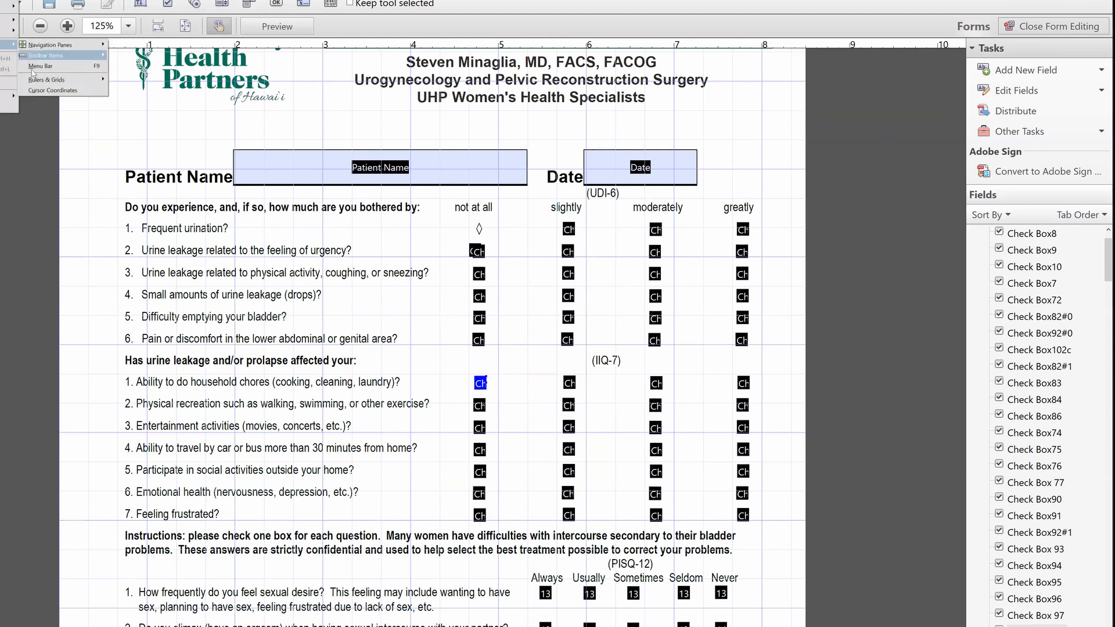
mouse_move(60, 81)
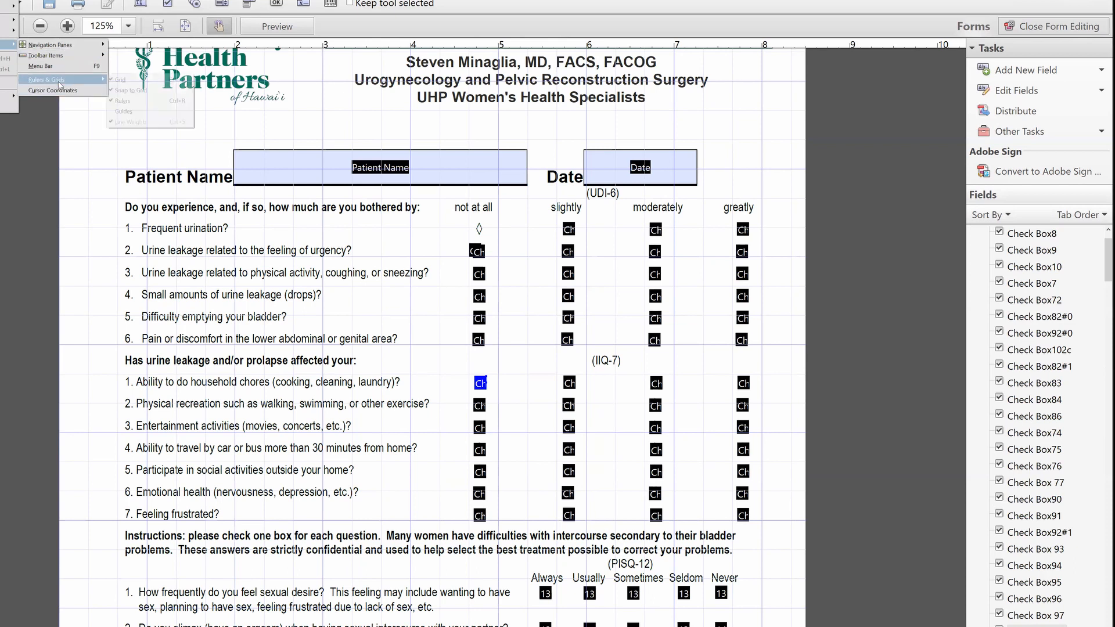
left_click(148, 91)
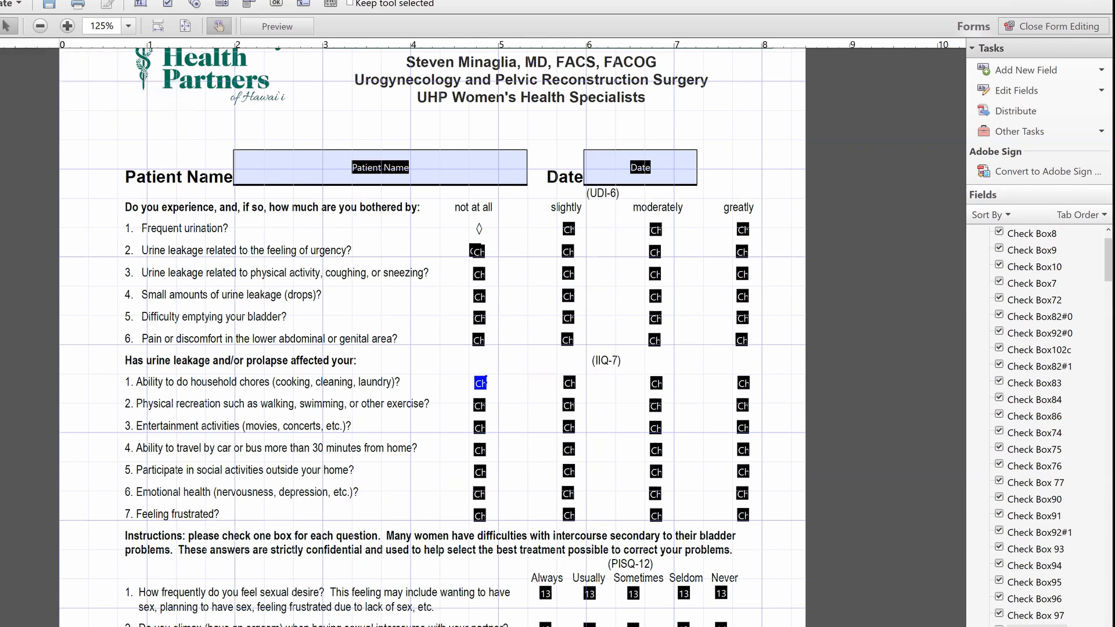
left_click(0, 0)
mouse_move(4, 45)
mouse_move(46, 79)
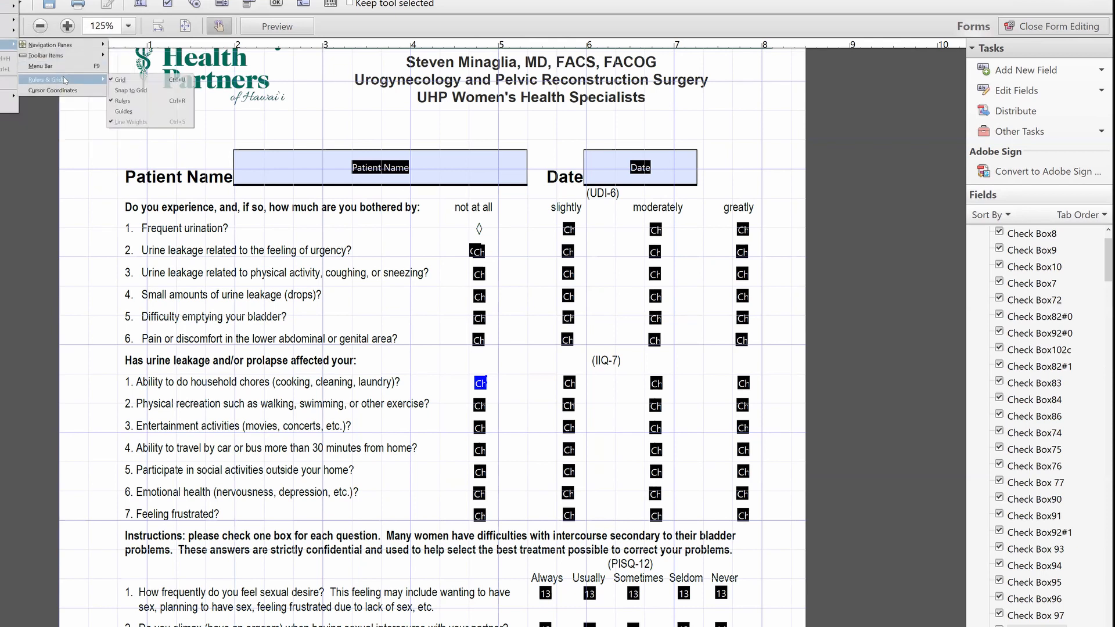
left_click(137, 112)
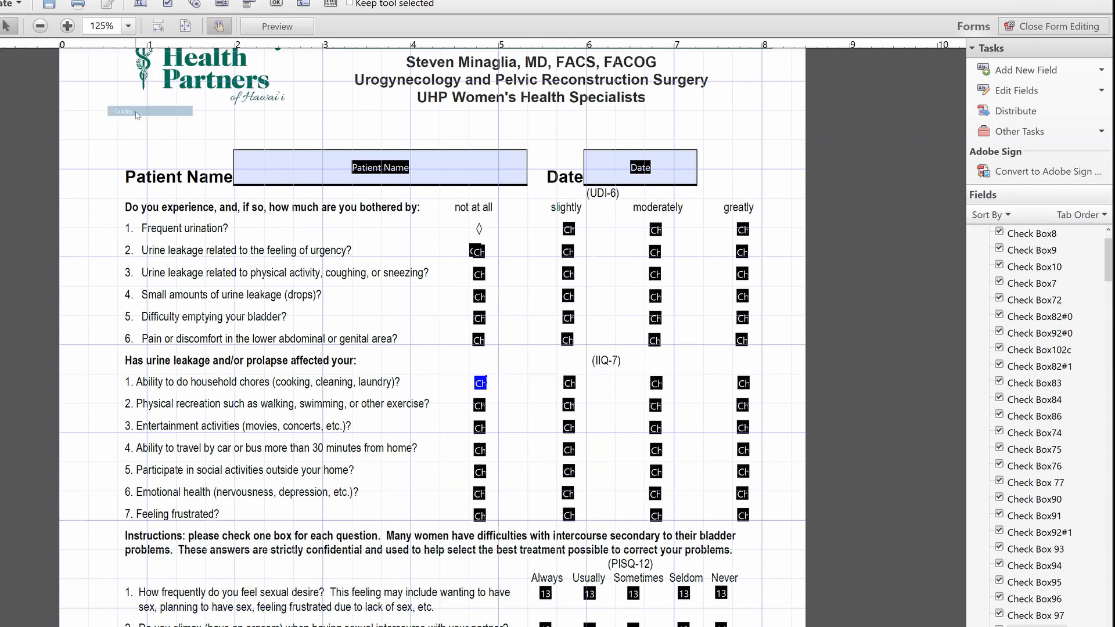
Shift the "not at all" check box of IIQ-7 question 1 slightly left, try adjusting question 3's box and undo that last move.
left_click(481, 382)
left_click(480, 405)
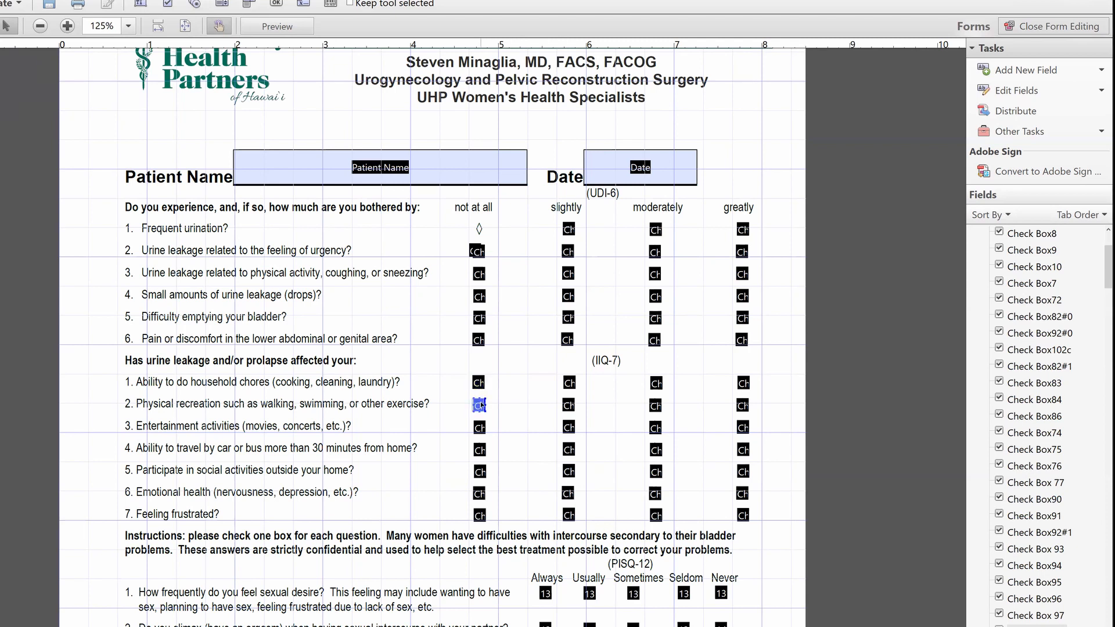
left_click(483, 427)
left_click_drag(482, 423, 480, 428)
left_click(530, 414)
key("ctrl+z")
Examine the alignment of the UDI-6, IIQ-7 and first PISQ-12 check boxes against the grid at a closer zoom.
scroll(529, 413, "down", 3)
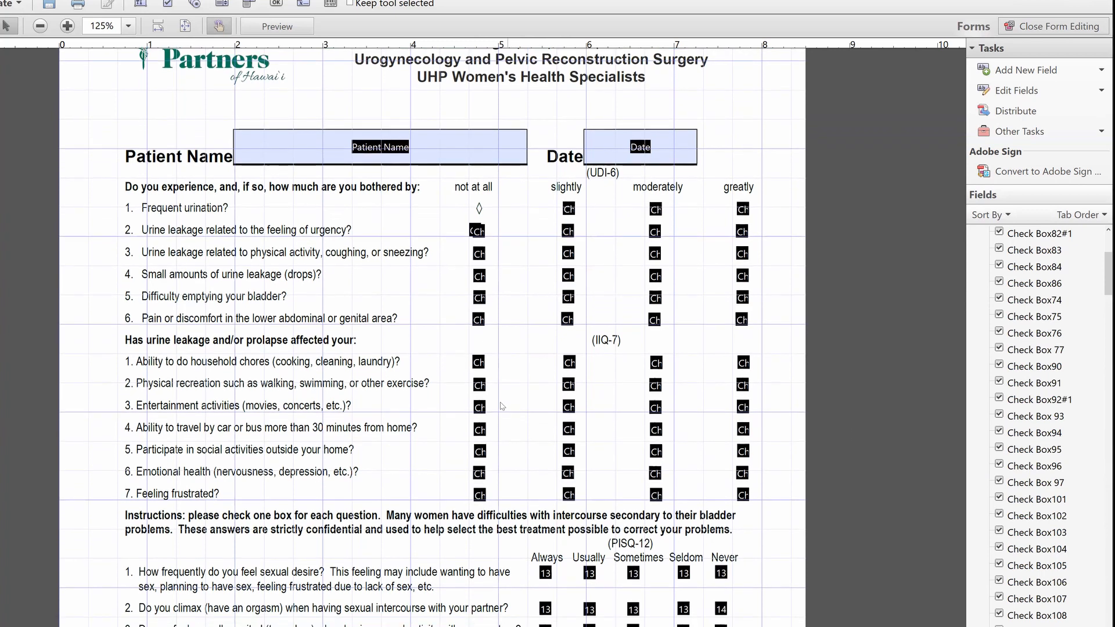
scroll(485, 424, "down", 2)
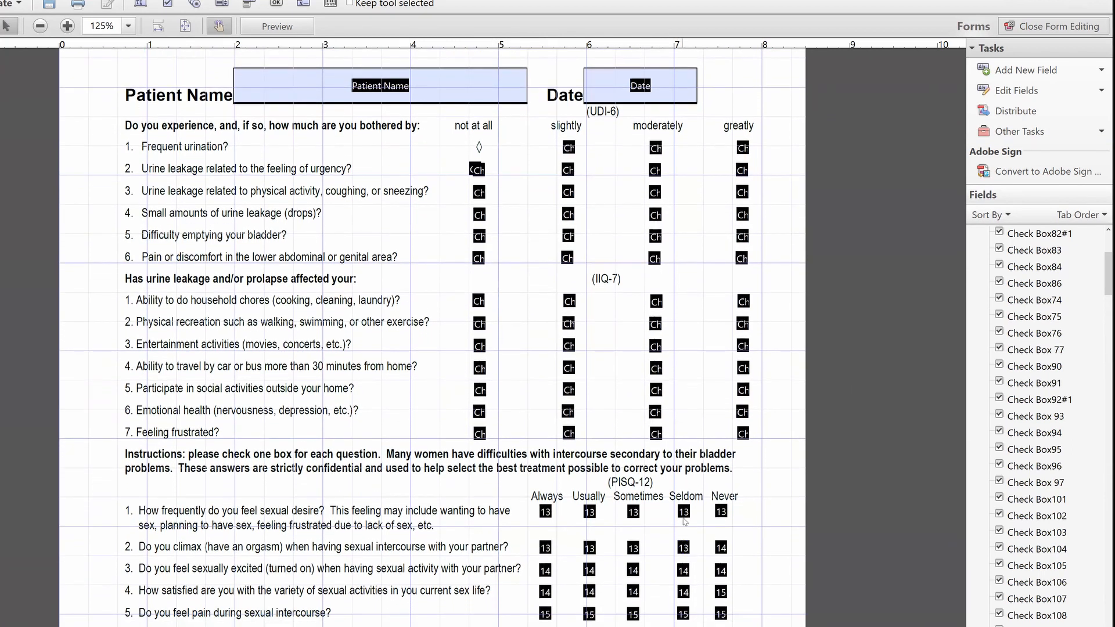
left_click(684, 511)
left_click(700, 526)
scroll(700, 526, "down", 1)
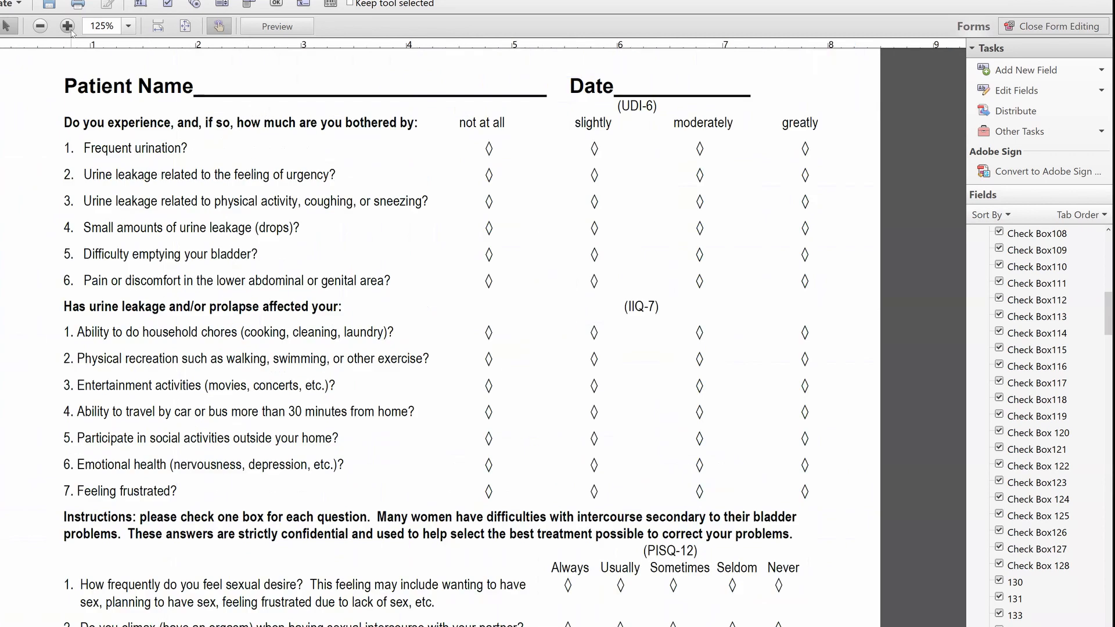
left_click(68, 27)
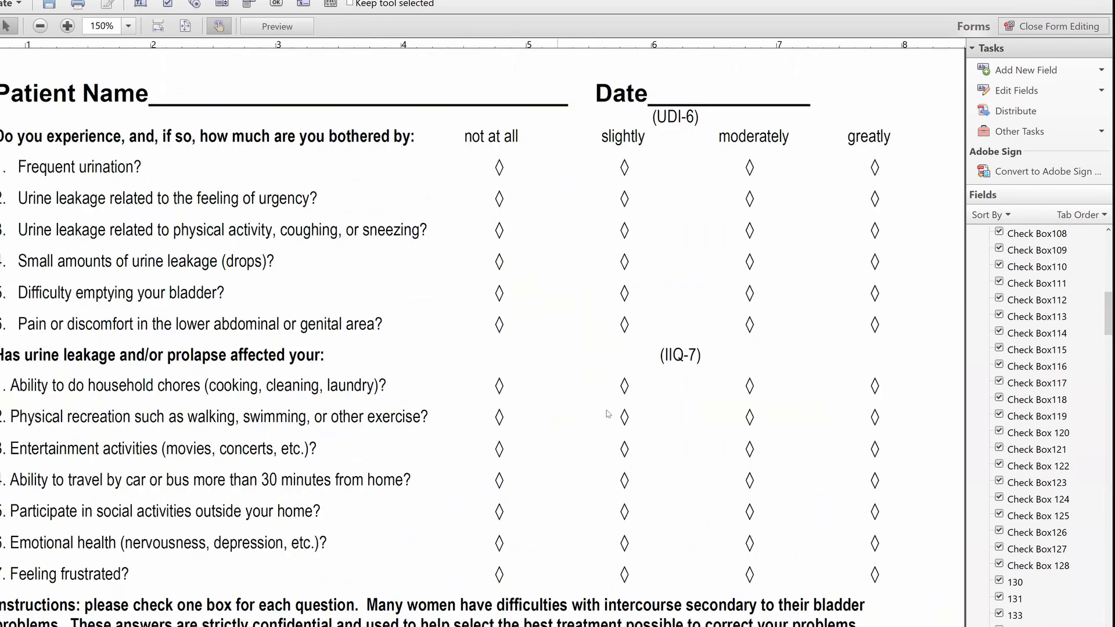
scroll(690, 431, "down", 3)
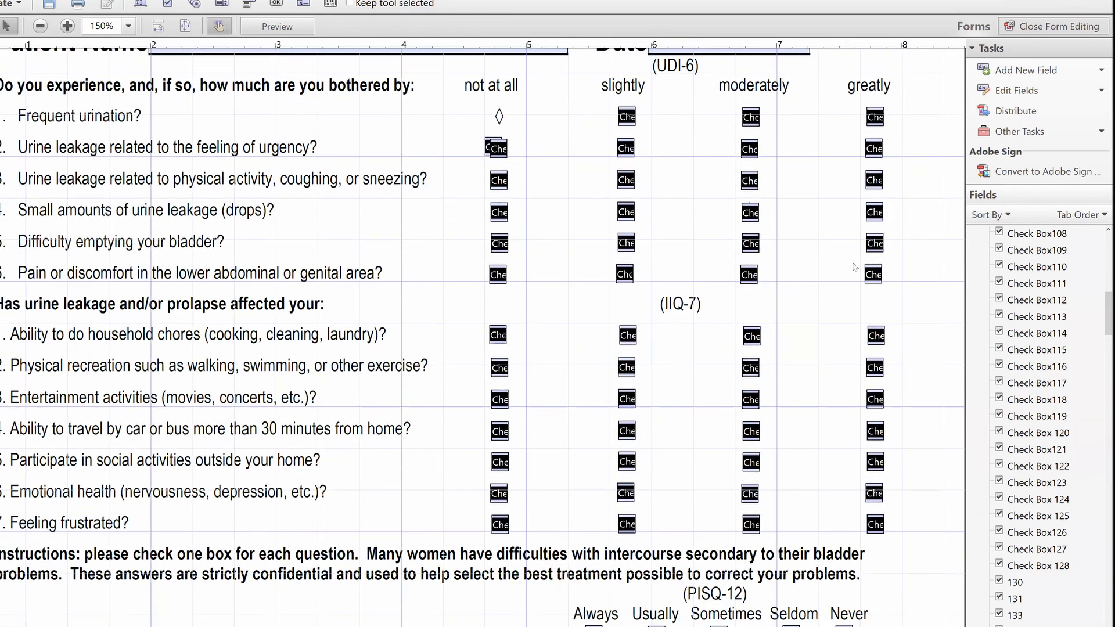
scroll(878, 375, "down", 3)
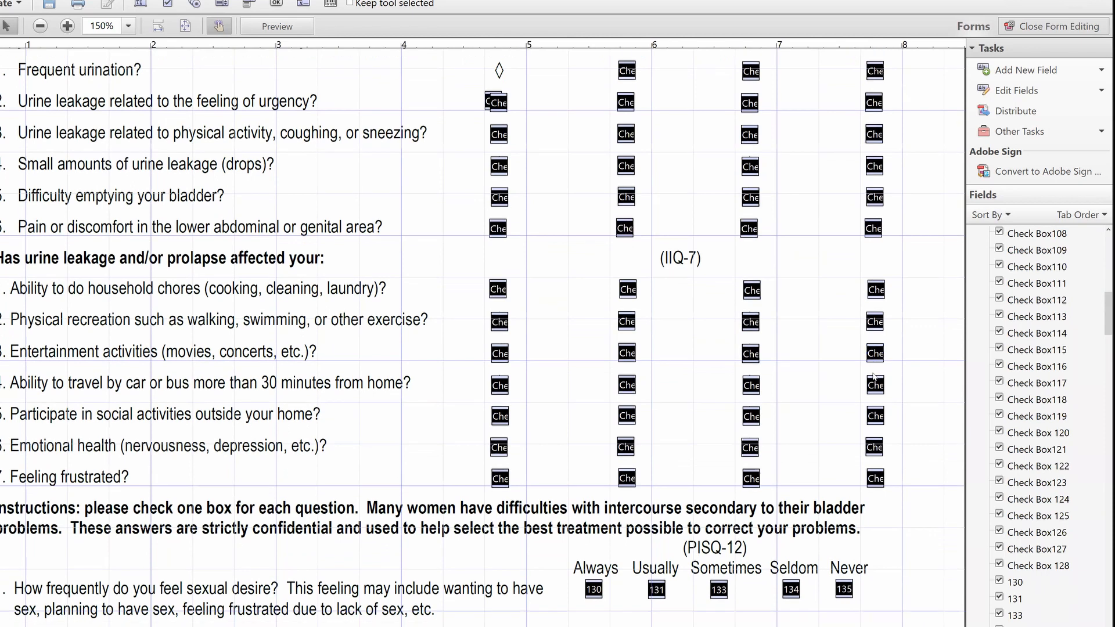
left_click(65, 24)
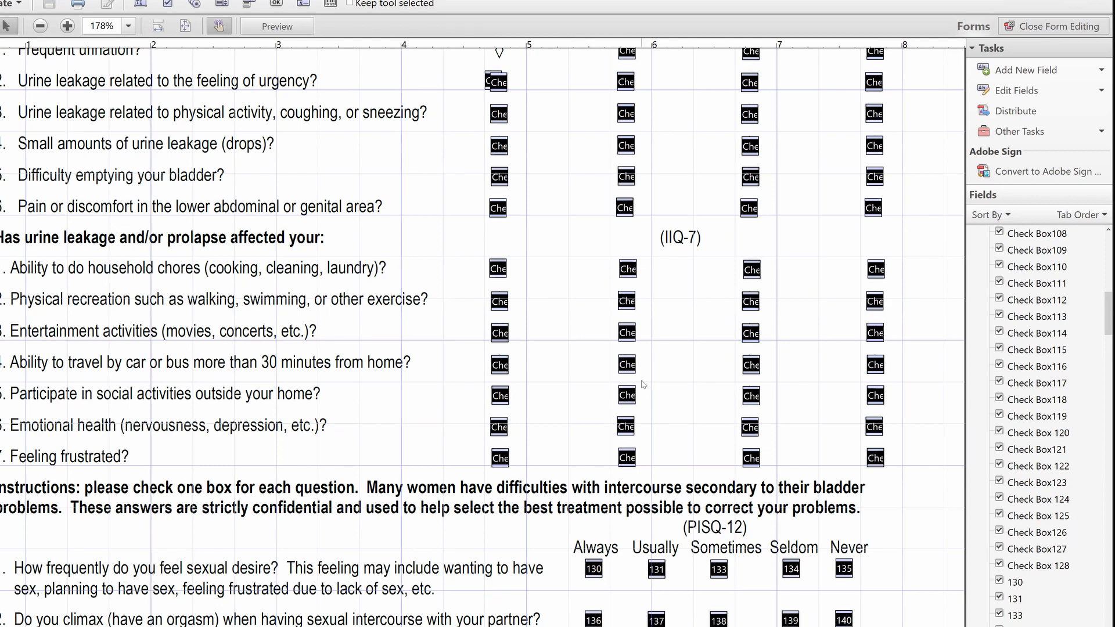
scroll(404, 324, "down", 1)
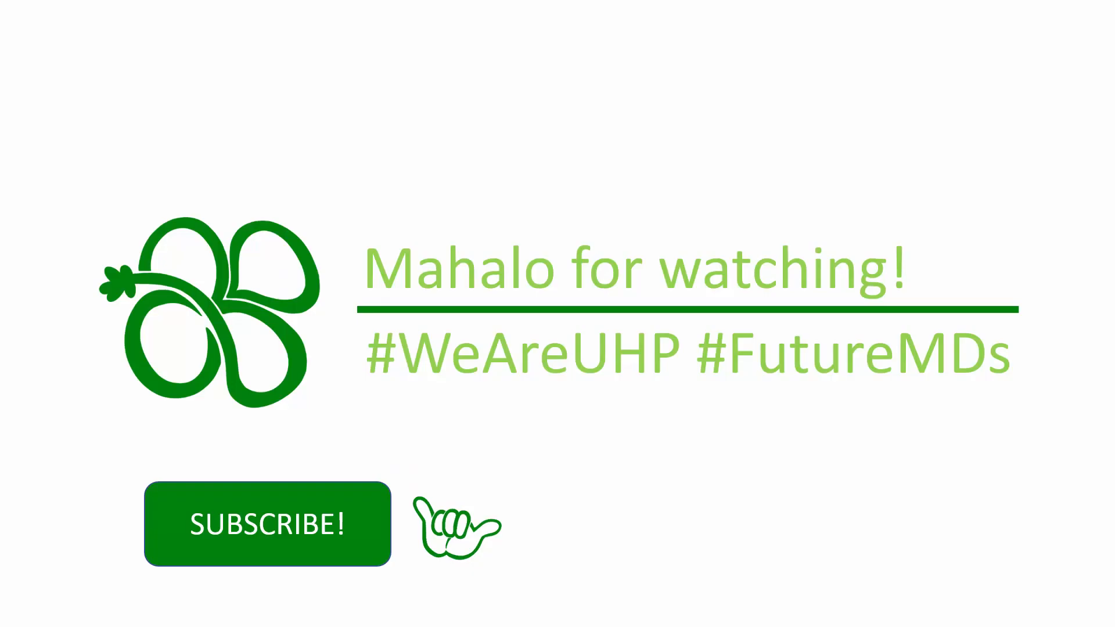